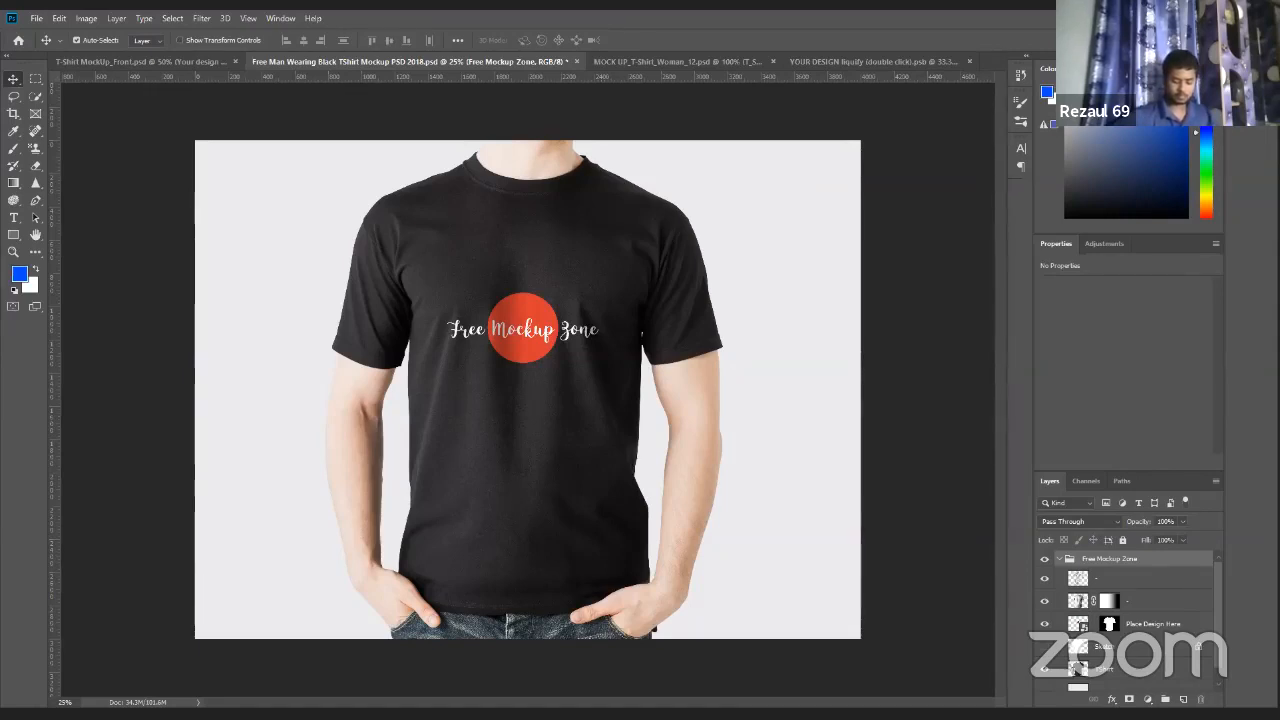
Switch to Facebook in the browser, open the Graphic Design Batch-1(Gazipur) group and go to the newest business card post
{"action": "key", "text": "alt+Tab"}
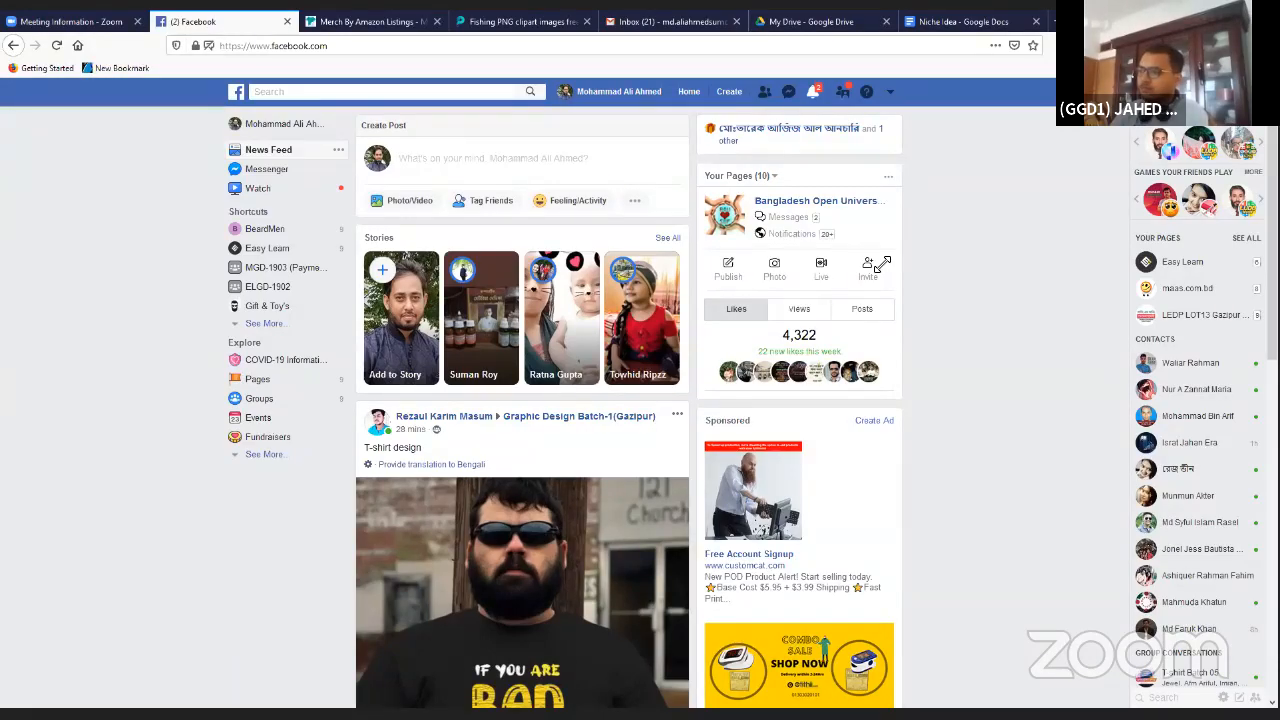
{"action": "left_click", "coordinate": [571, 415]}
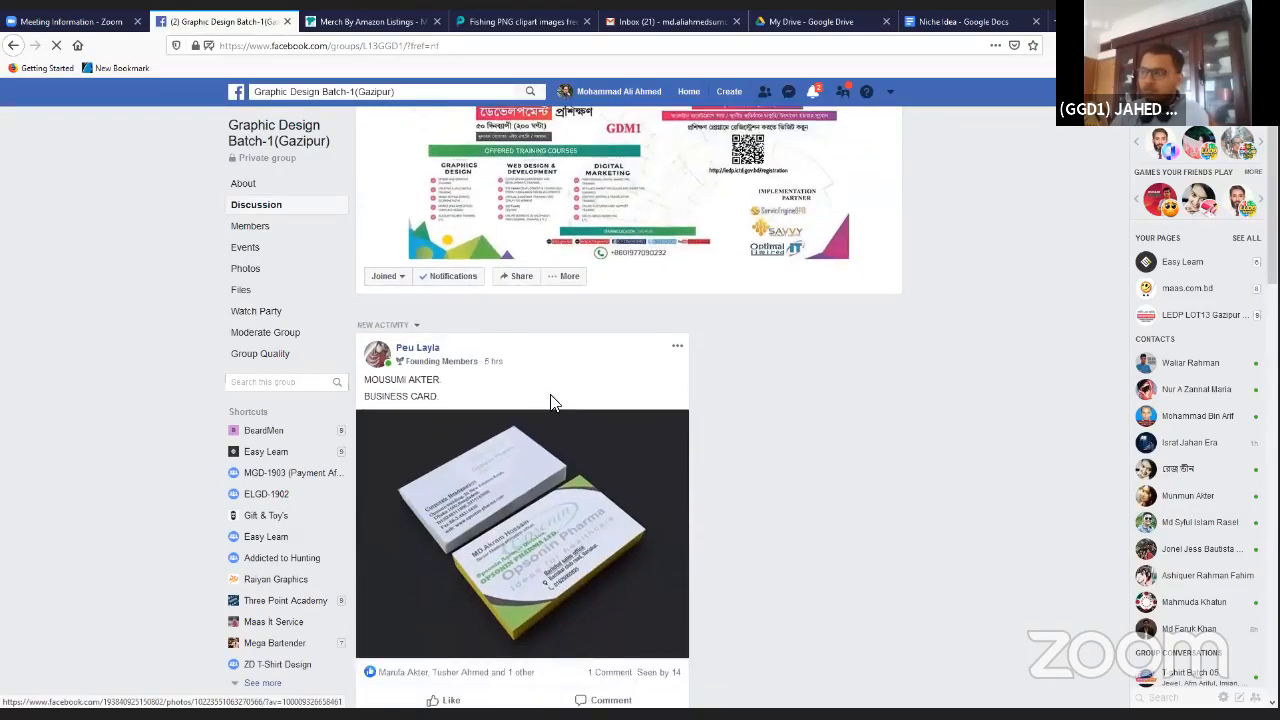
{"action": "scroll", "coordinate": [553, 402], "scroll_direction": "down", "scroll_amount": 3}
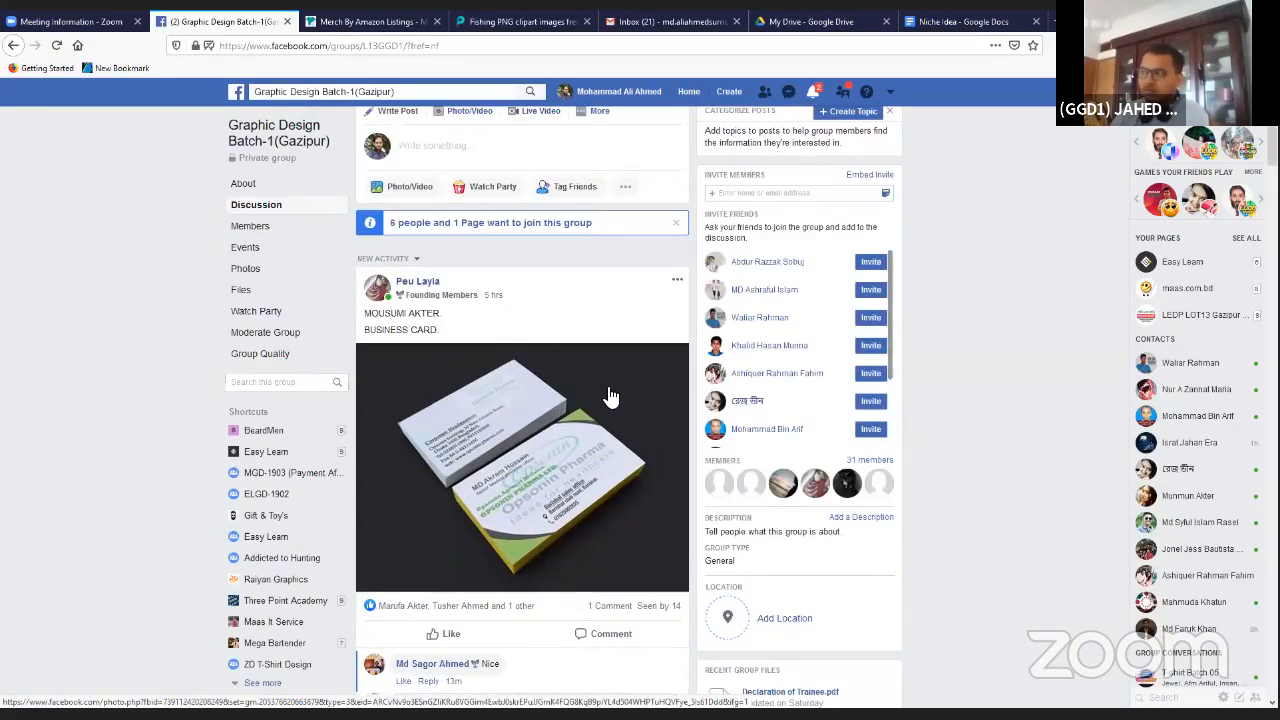
{"action": "scroll", "coordinate": [611, 397], "scroll_direction": "down", "scroll_amount": 1}
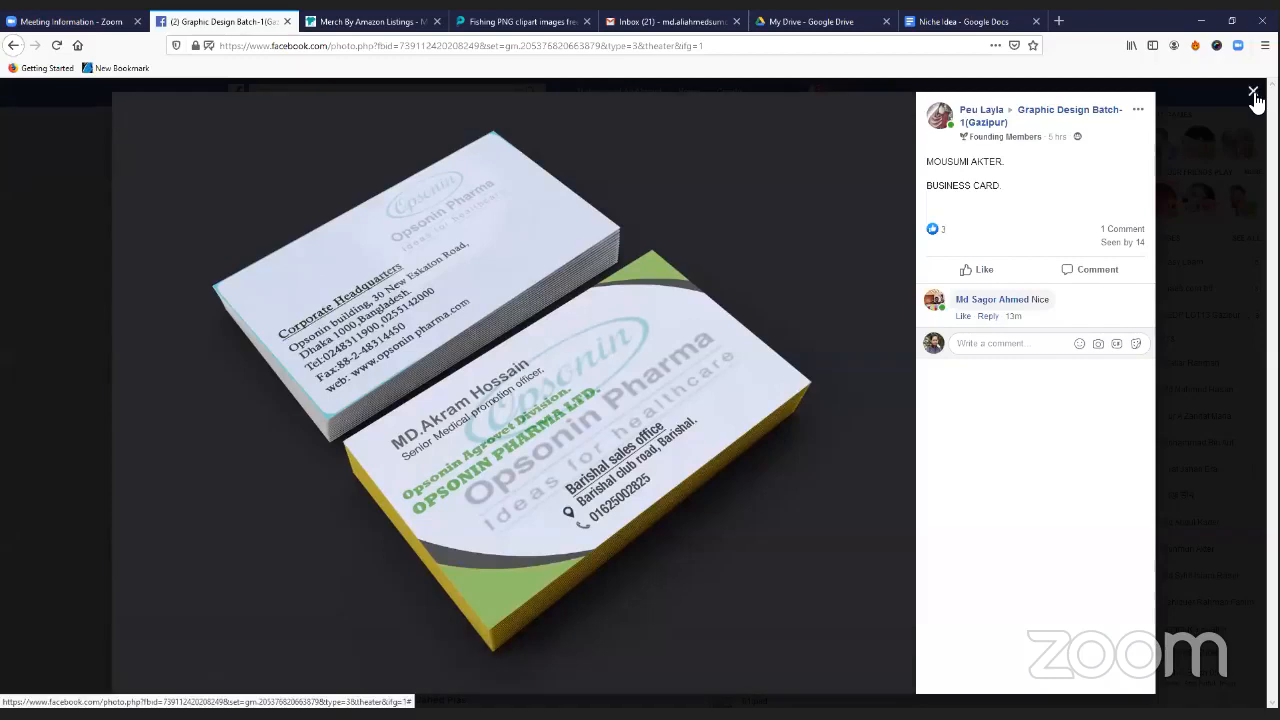
View the Opsonin Pharma business card photo enlarged, and return to the group discussion
{"action": "key", "text": "Escape"}
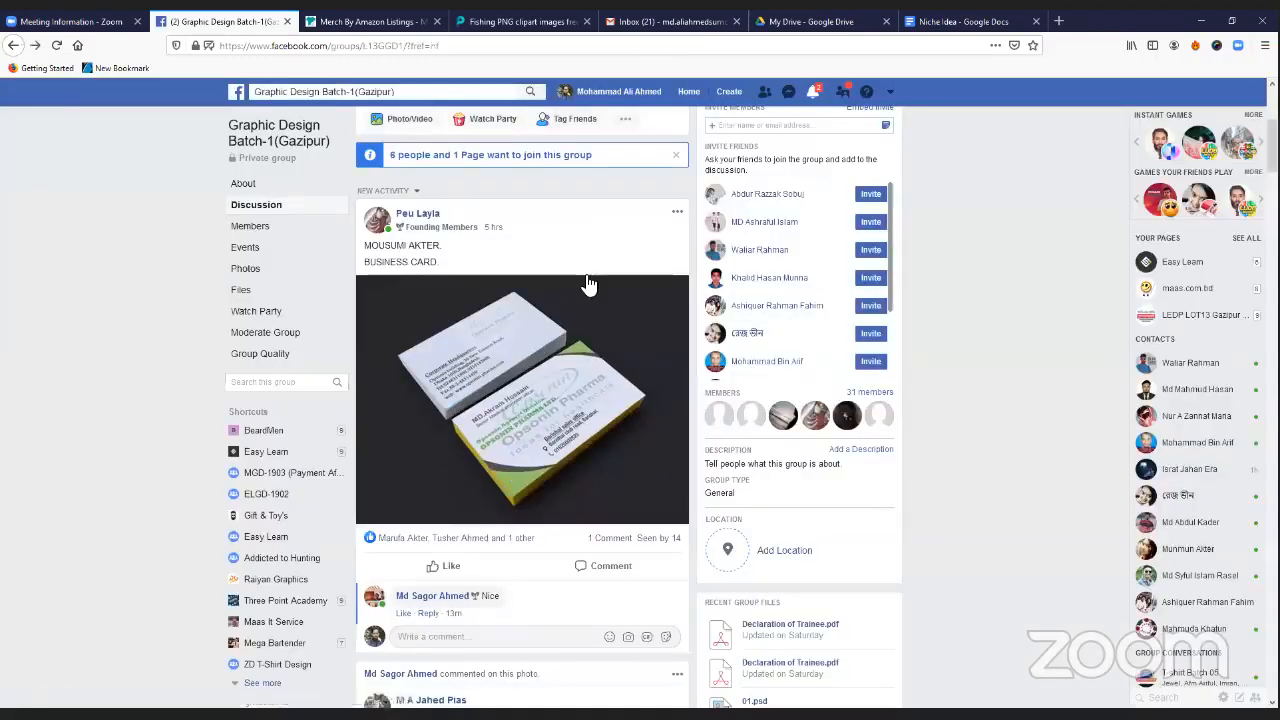
{"action": "left_click", "coordinate": [527, 418]}
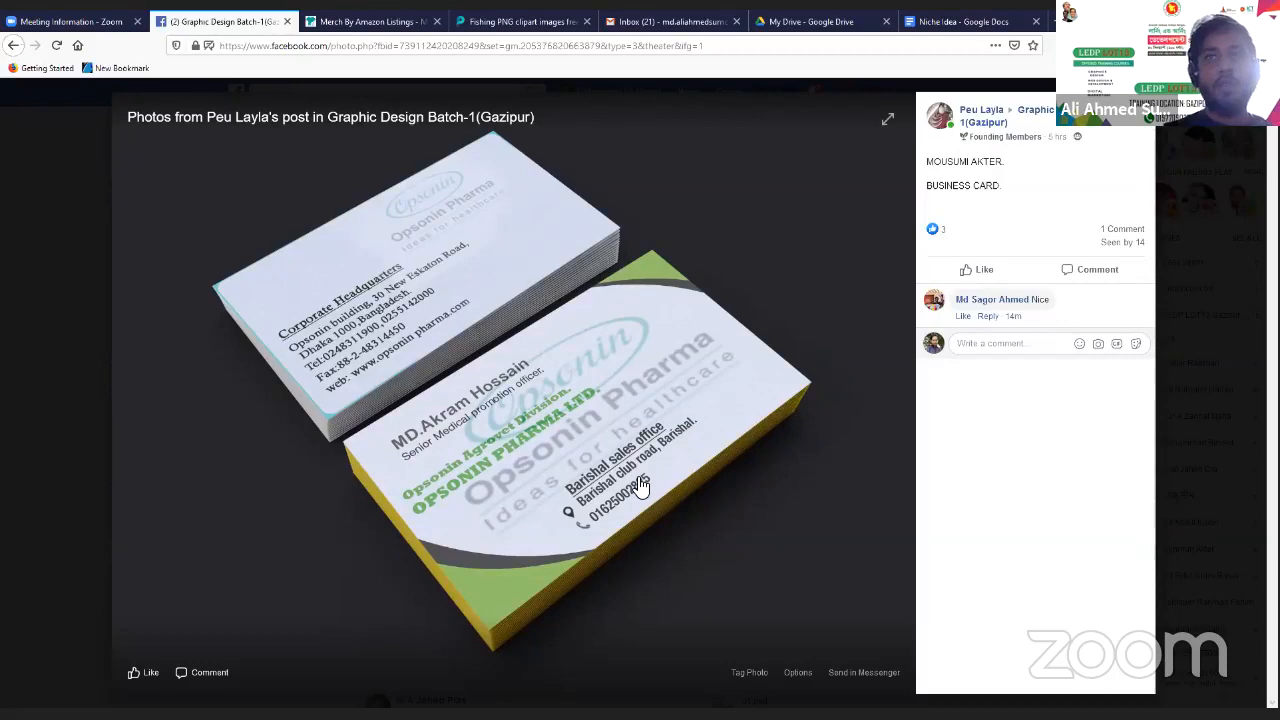
{"action": "left_click", "coordinate": [1147, 113]}
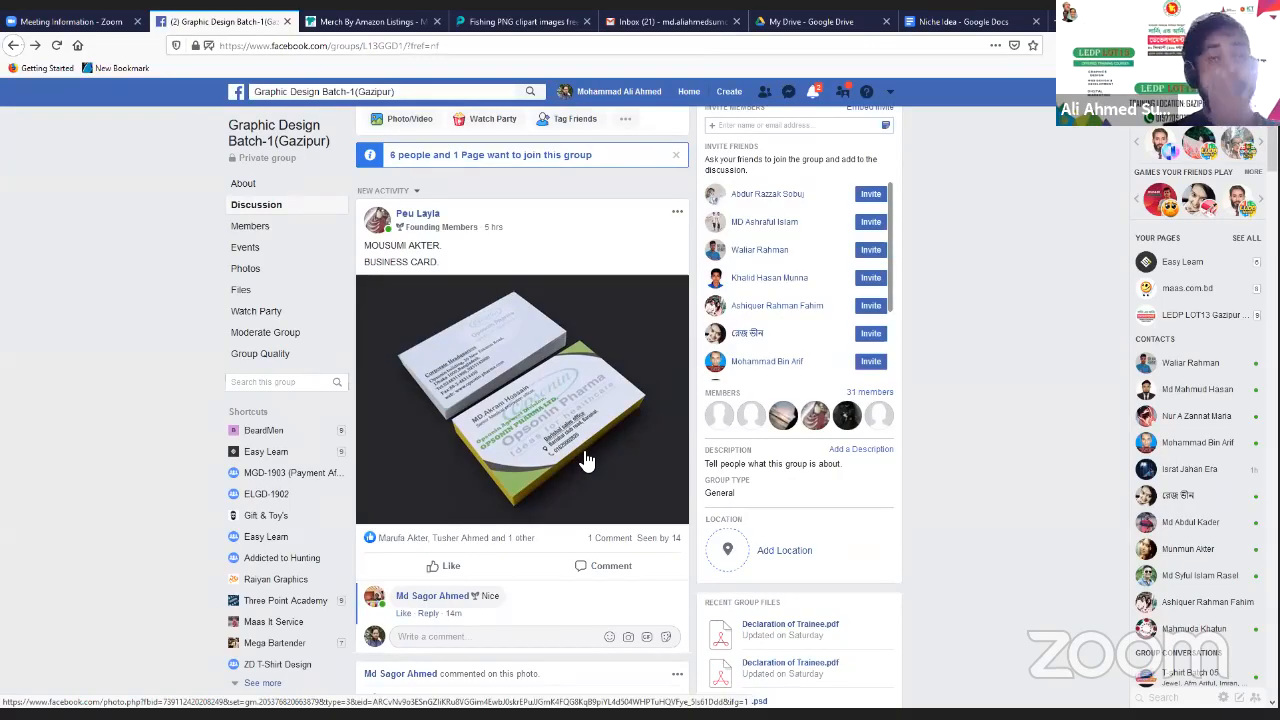
Like the Opsonin Pharma business card post and the blue "Headline Here" flyer post
{"action": "scroll", "coordinate": [585, 459], "scroll_direction": "down", "scroll_amount": 5}
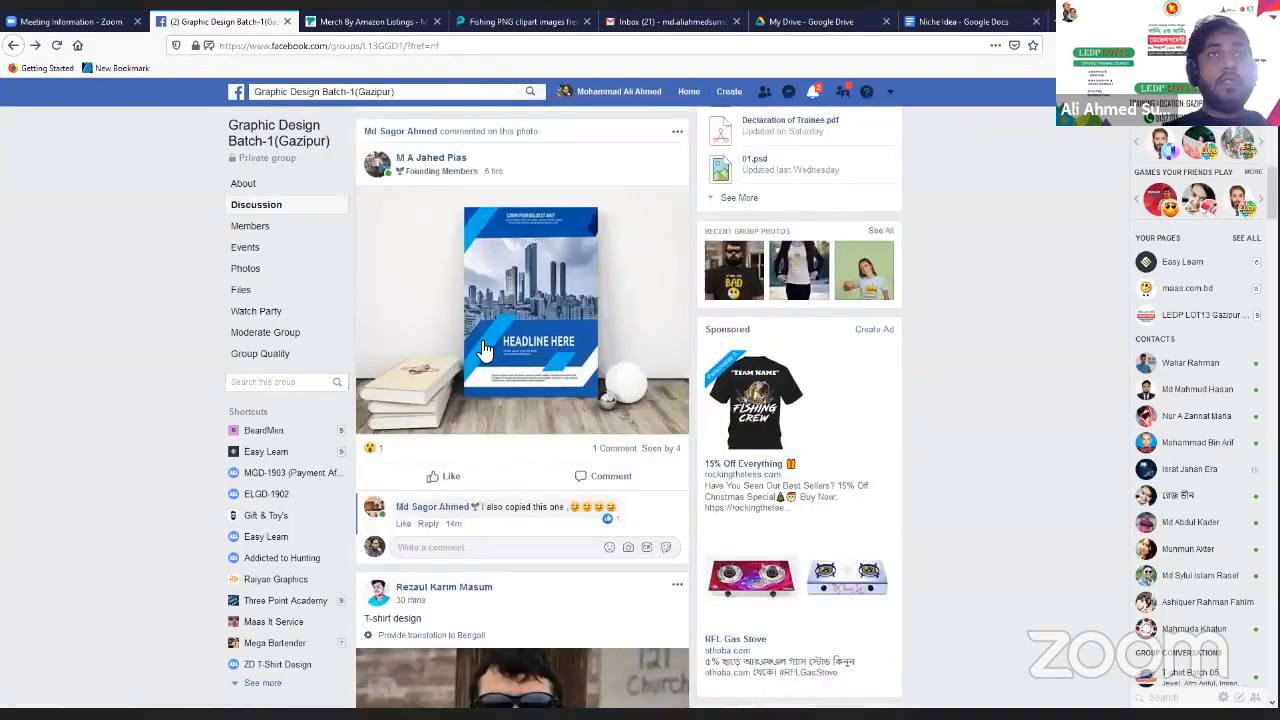
{"action": "scroll", "coordinate": [445, 476], "scroll_direction": "up", "scroll_amount": 3}
{"action": "left_click", "coordinate": [450, 293]}
{"action": "scroll", "coordinate": [533, 401], "scroll_direction": "down", "scroll_amount": 1}
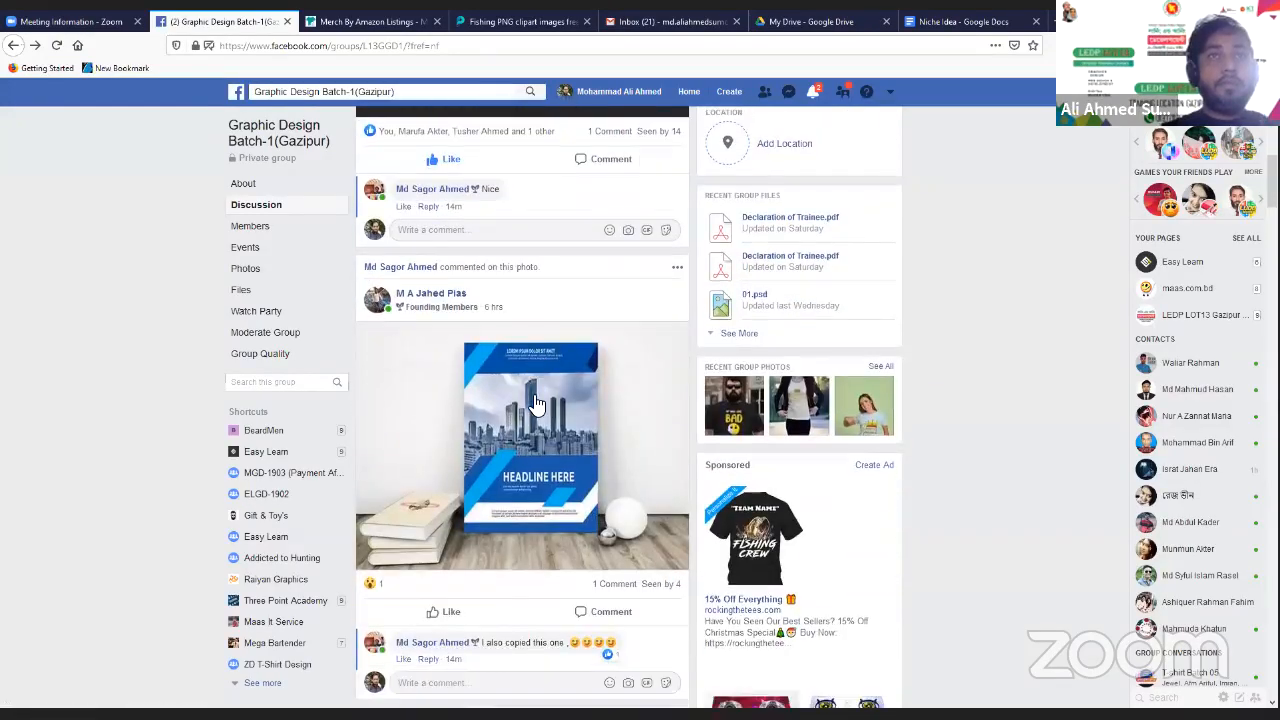
{"action": "scroll", "coordinate": [537, 401], "scroll_direction": "down", "scroll_amount": 1}
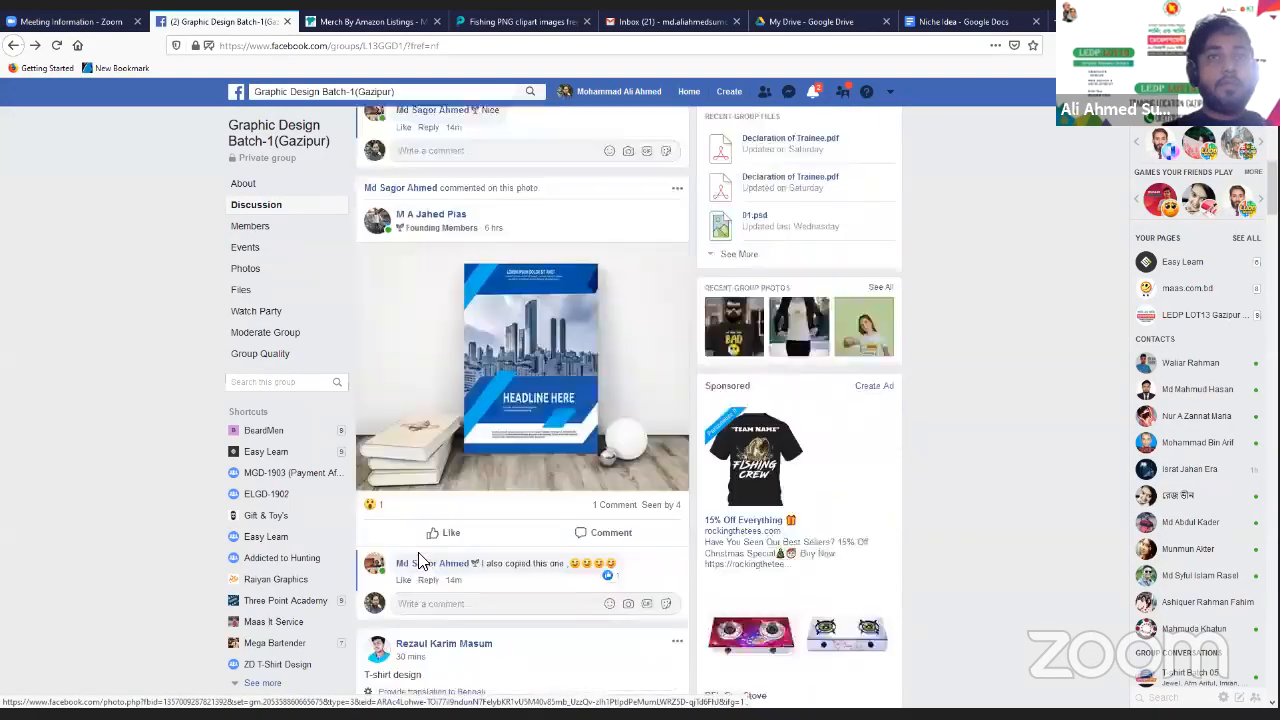
{"action": "mouse_move", "coordinate": [463, 478]}
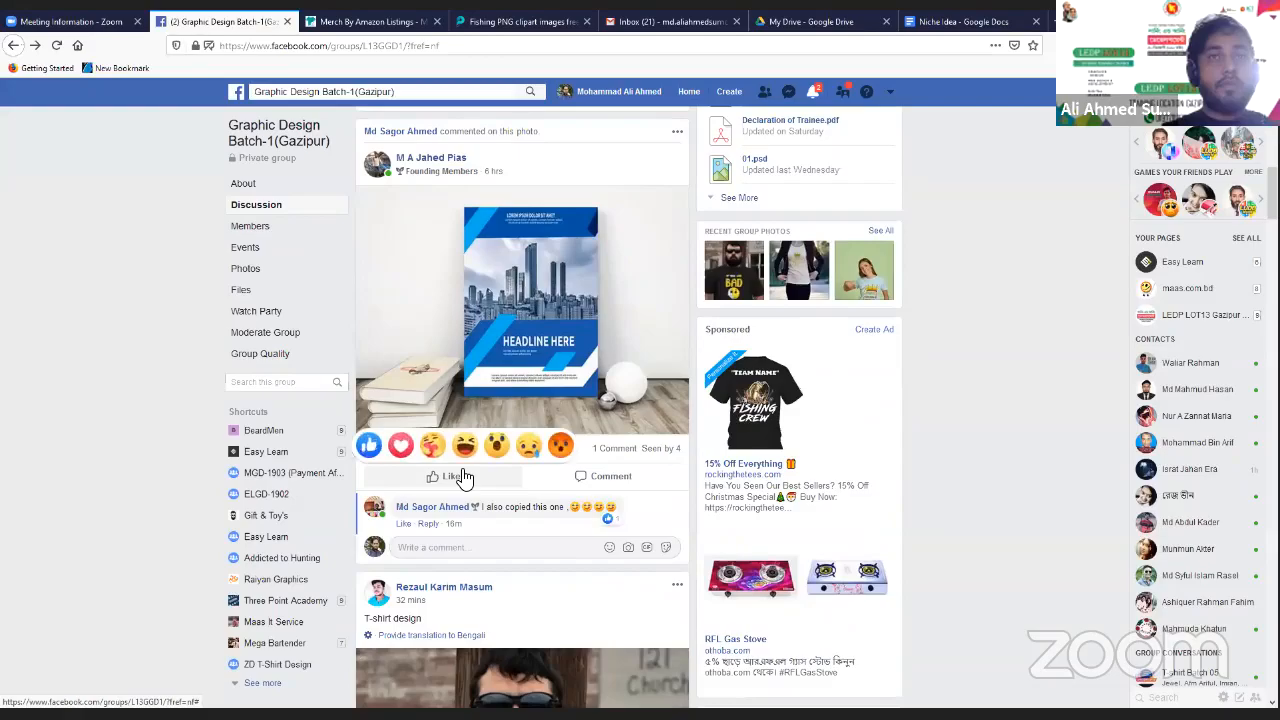
{"action": "left_click", "coordinate": [447, 476]}
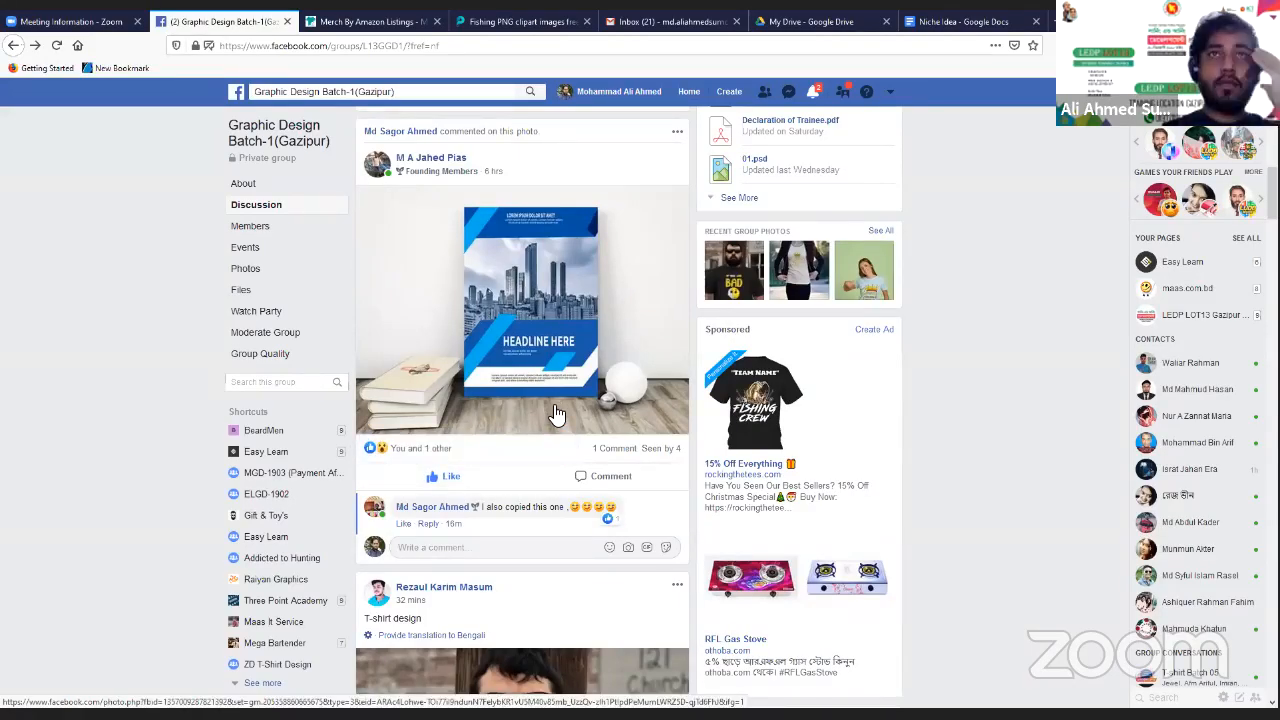
View the blue flyer mockup and the "If you are bad I am your dad" T-shirt photo enlarged, closing each one
{"action": "left_click", "coordinate": [560, 313]}
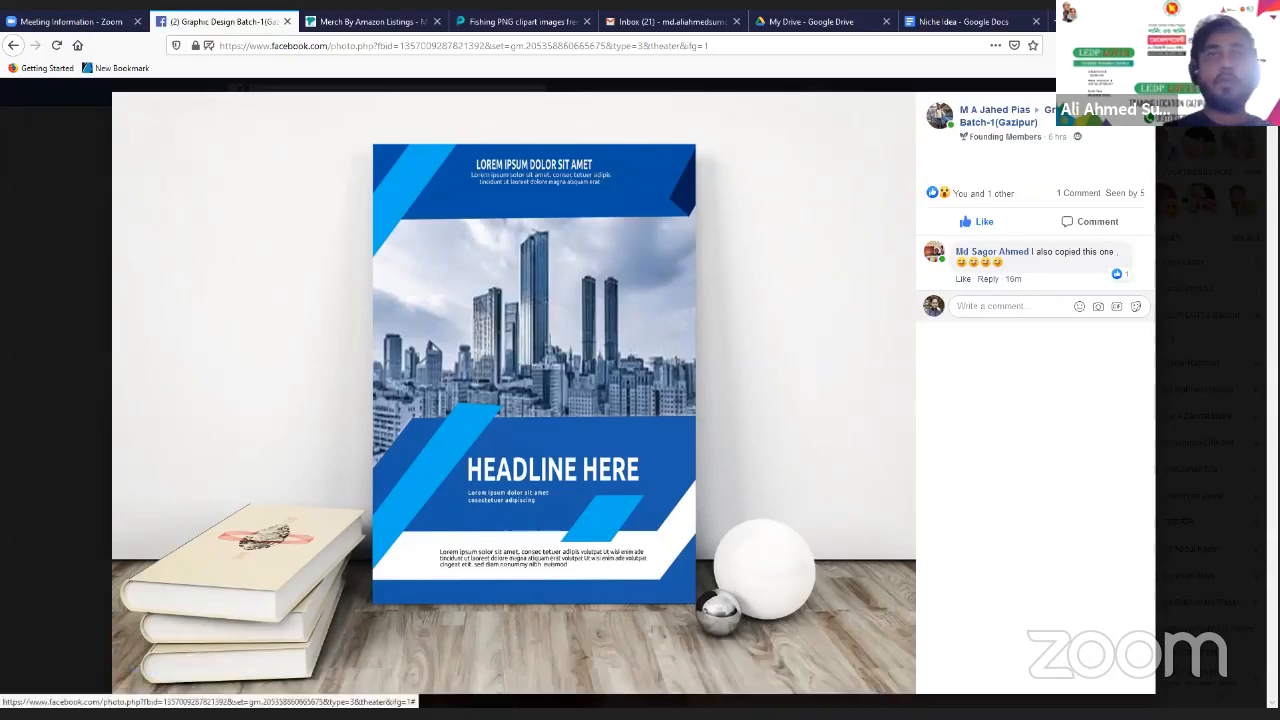
{"action": "key", "text": "Escape"}
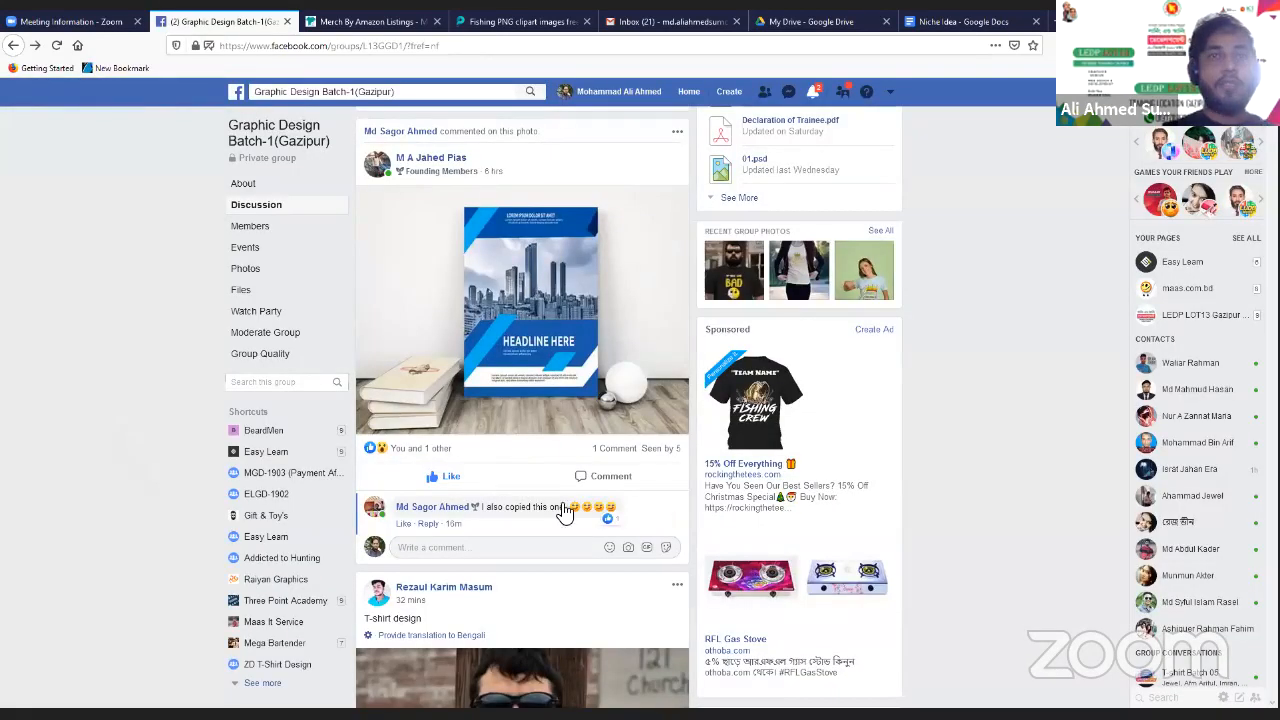
{"action": "scroll", "coordinate": [565, 512], "scroll_direction": "down", "scroll_amount": 4}
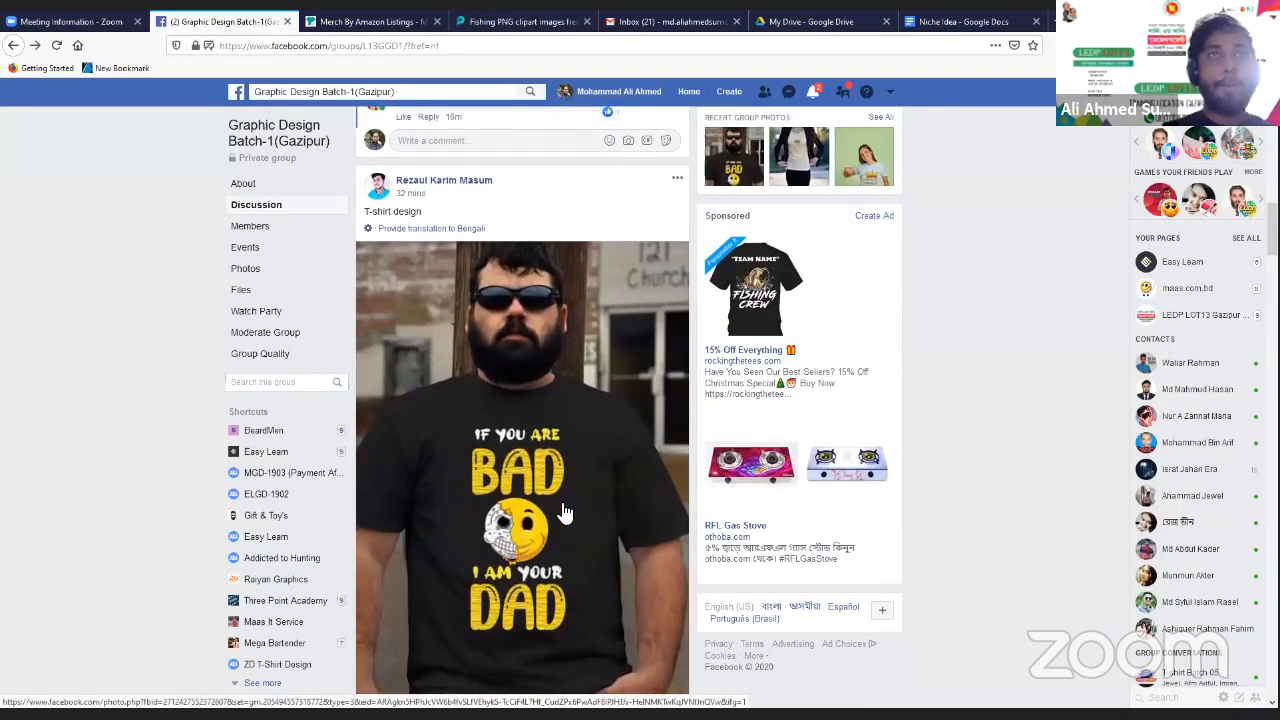
{"action": "scroll", "coordinate": [565, 512], "scroll_direction": "down", "scroll_amount": 1}
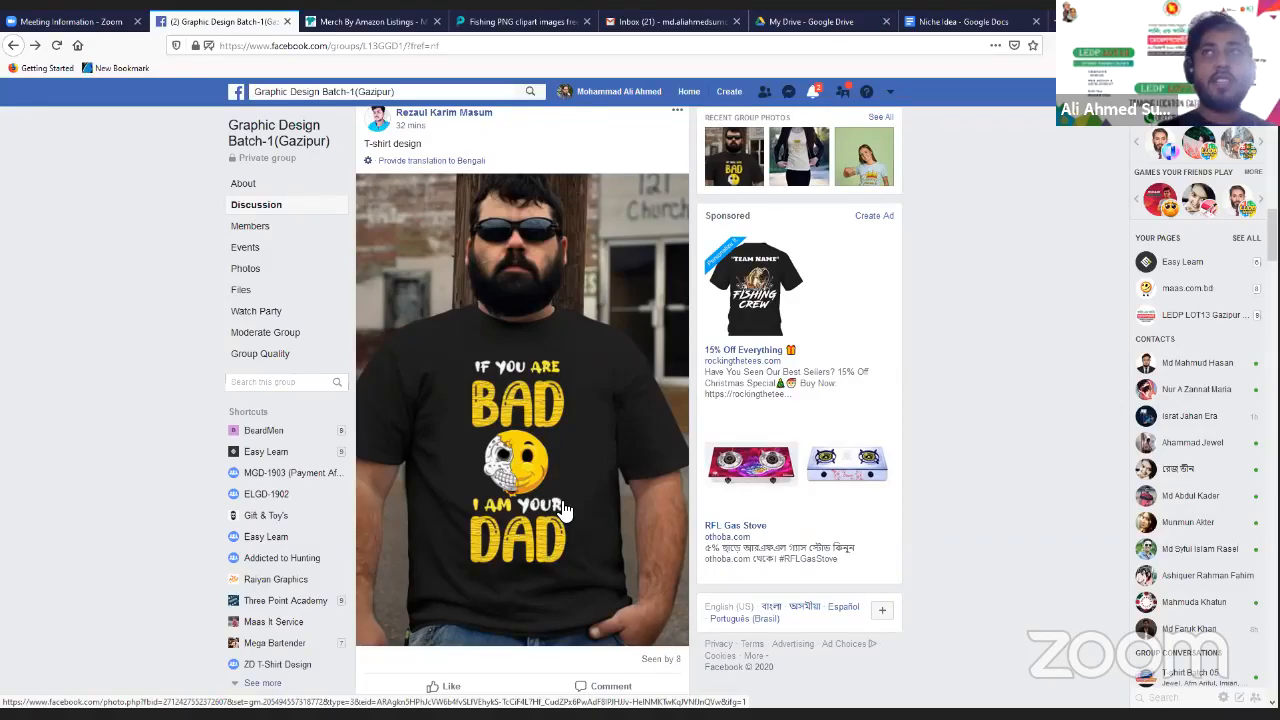
{"action": "left_click", "coordinate": [528, 382]}
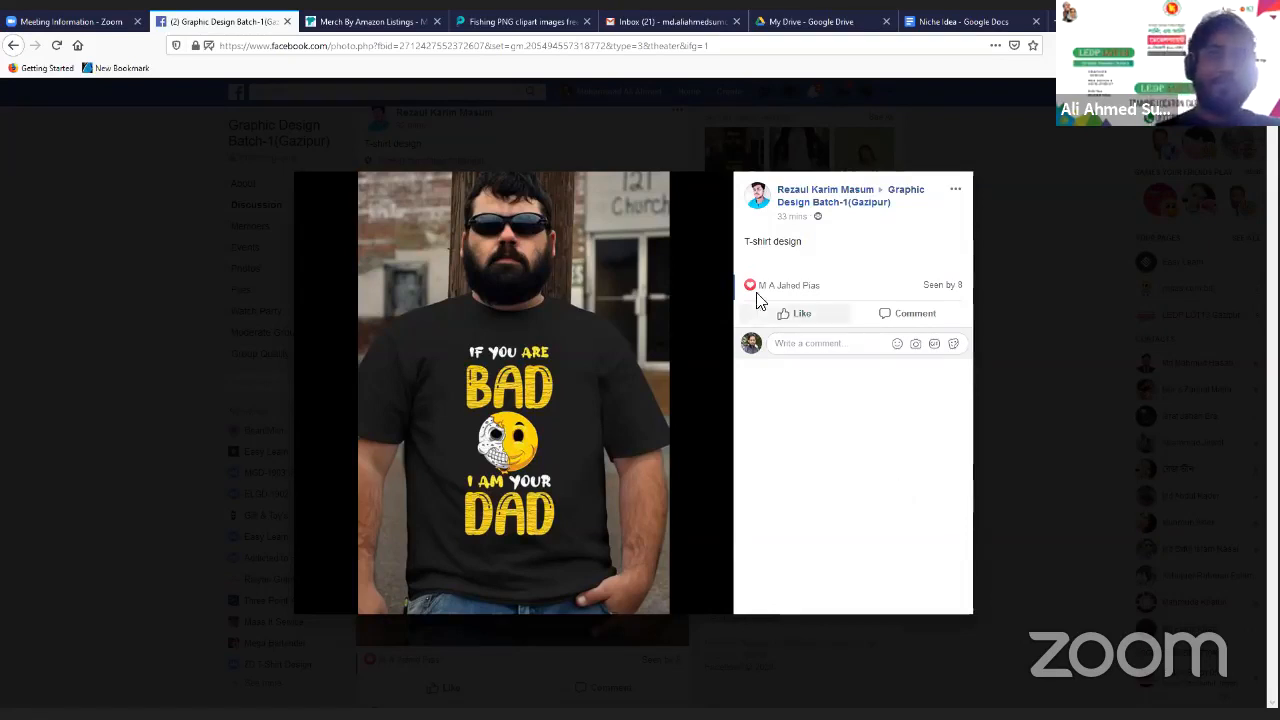
{"action": "left_click", "coordinate": [1038, 355]}
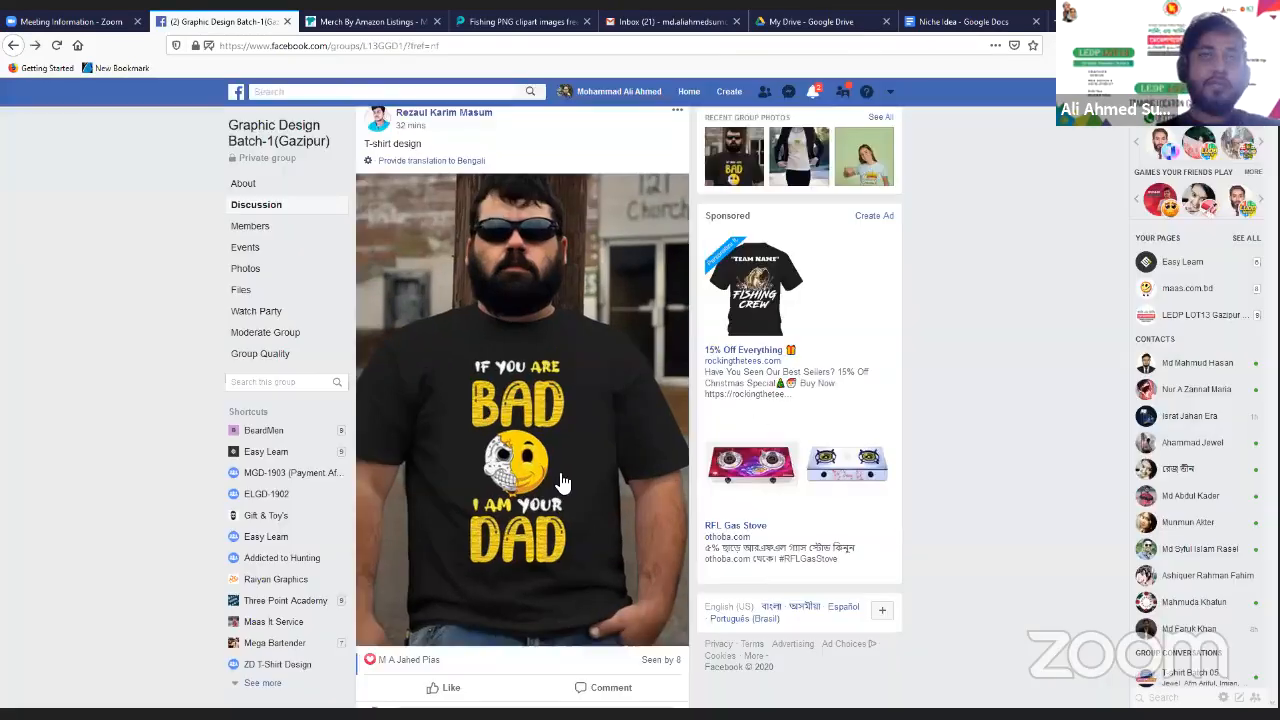
View the #T_SHIRT post's photo of the white Queens T-shirt worn under a dark jacket enlarged, and close it
{"action": "scroll", "coordinate": [567, 483], "scroll_direction": "down", "scroll_amount": 3}
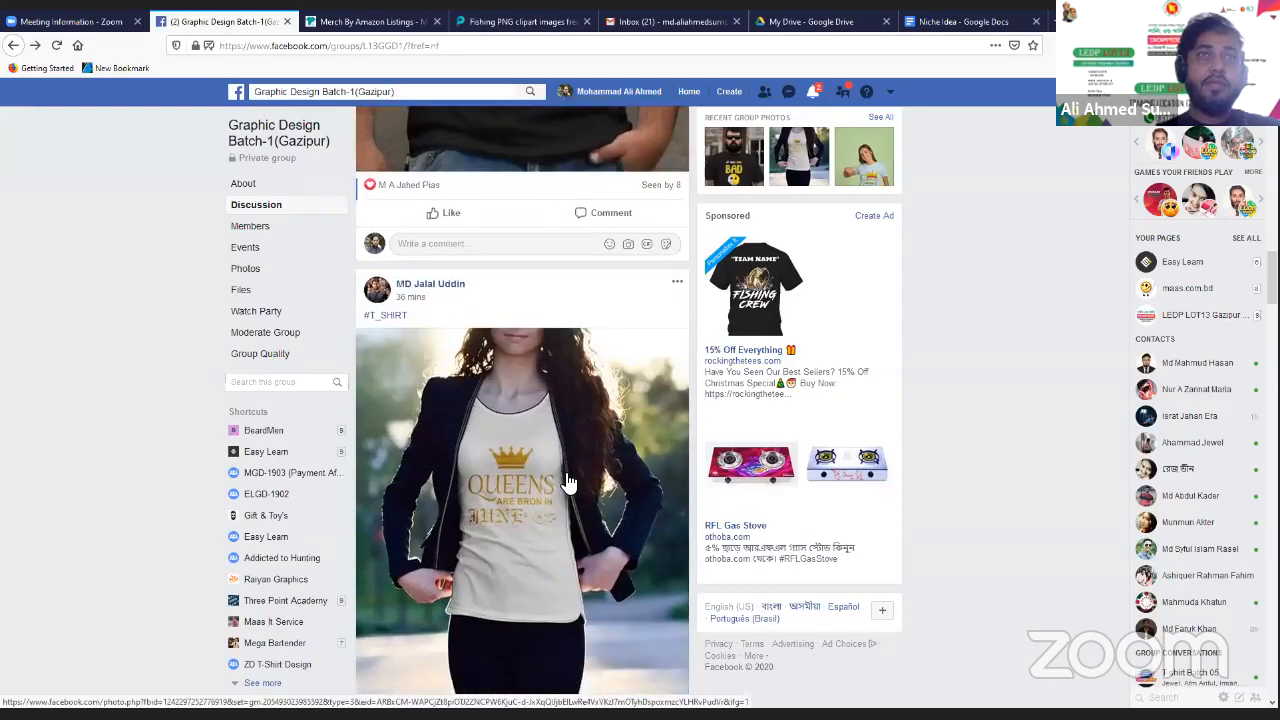
{"action": "scroll", "coordinate": [567, 483], "scroll_direction": "down", "scroll_amount": 1}
{"action": "scroll", "coordinate": [567, 483], "scroll_direction": "down", "scroll_amount": 1}
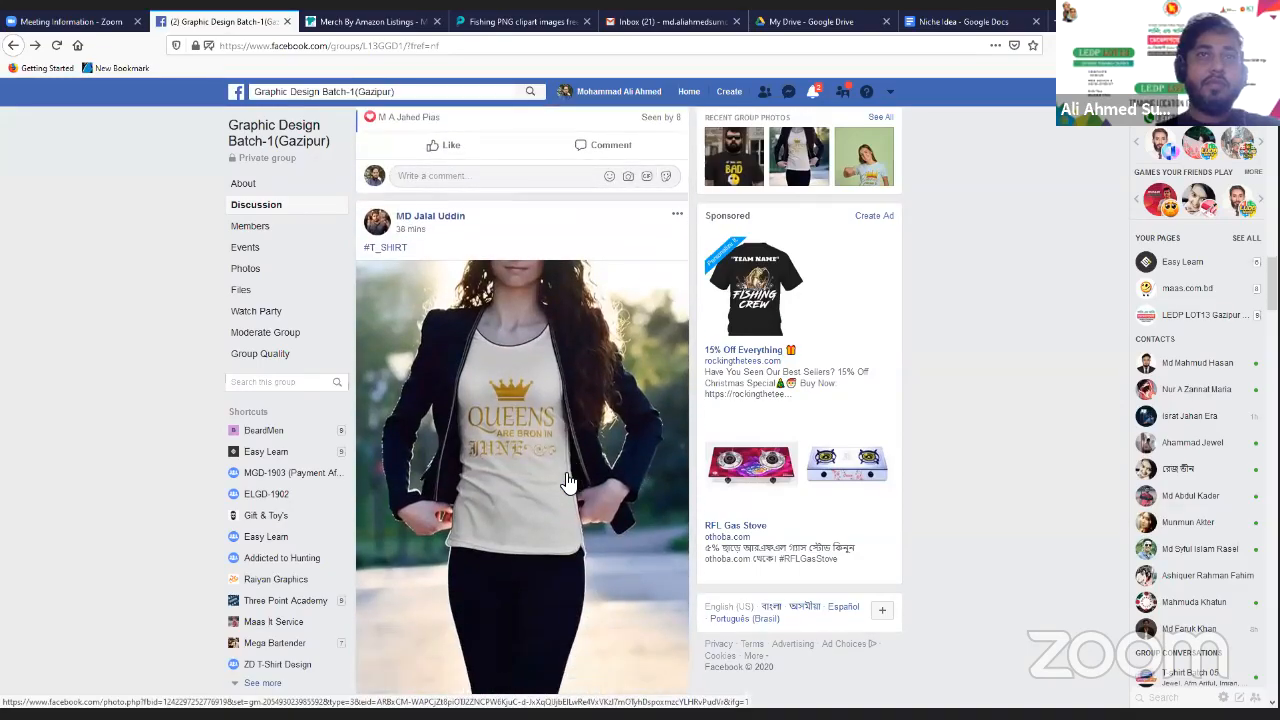
{"action": "left_click", "coordinate": [537, 384]}
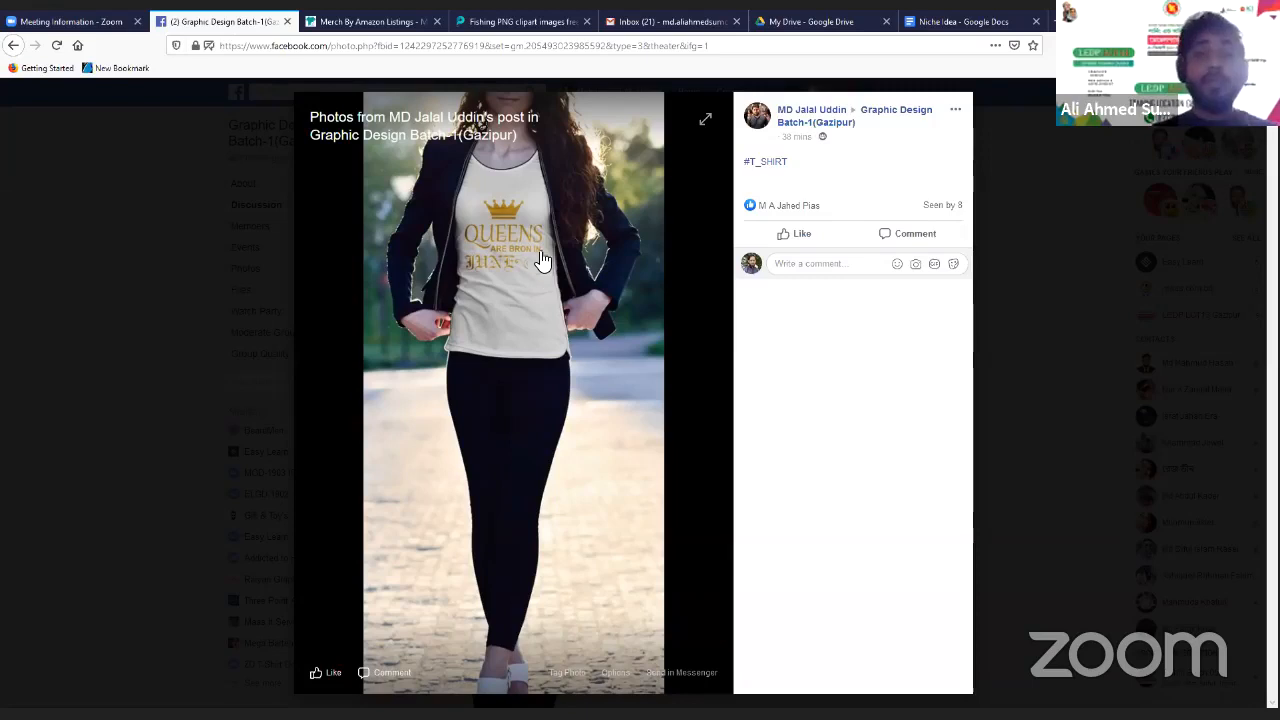
{"action": "left_click", "coordinate": [1034, 366]}
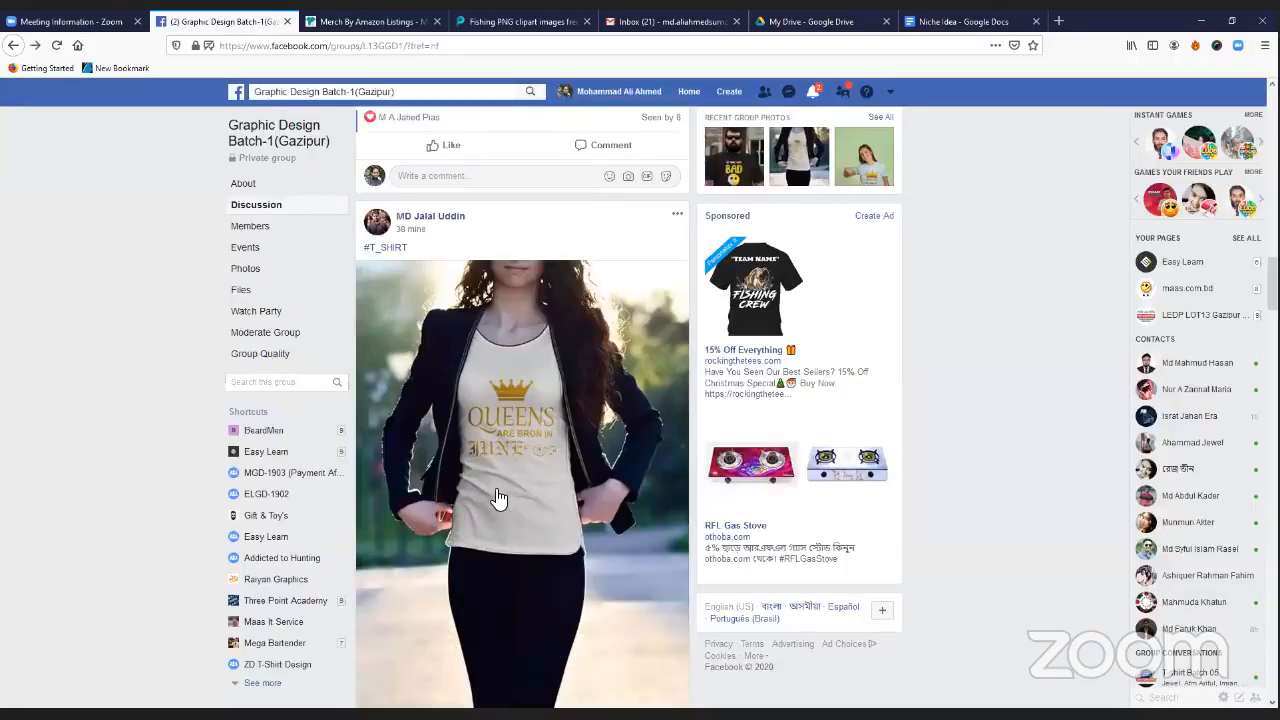
View both "Queens are born in June" T-shirt photos in the two-photo post, the light blue and the white shirt
{"action": "scroll", "coordinate": [500, 498], "scroll_direction": "down", "scroll_amount": 5}
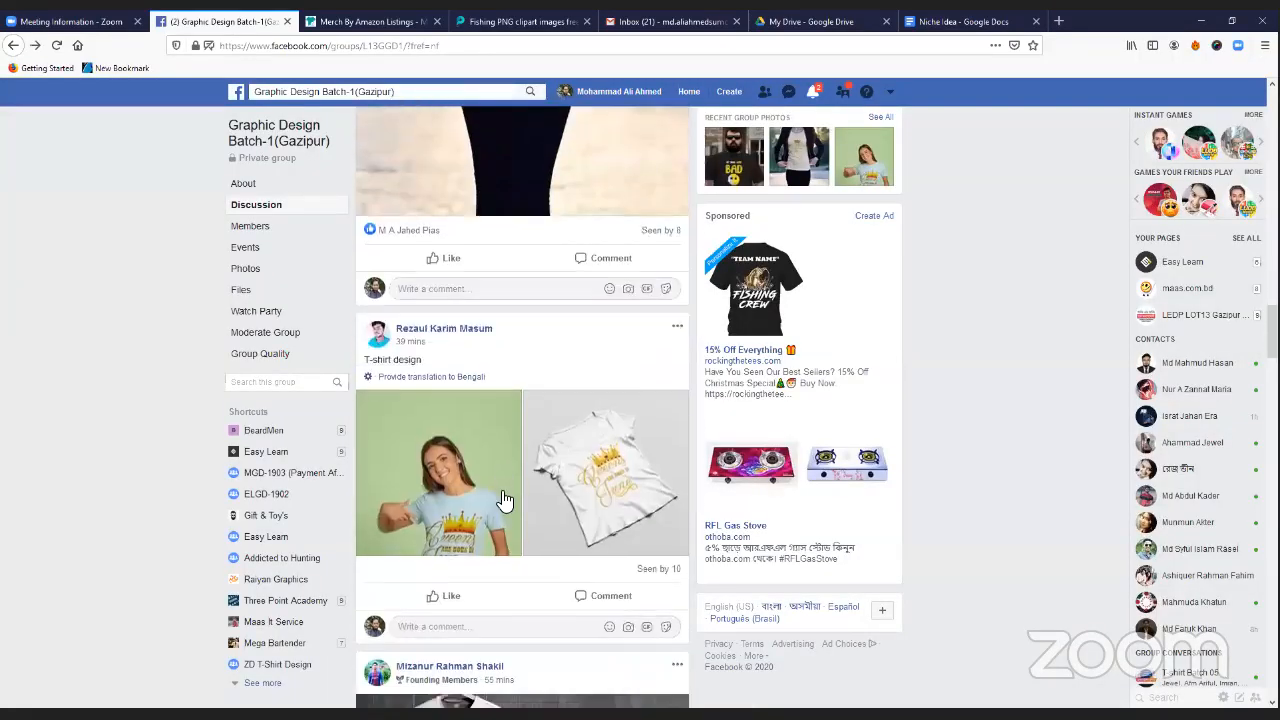
{"action": "scroll", "coordinate": [505, 500], "scroll_direction": "down", "scroll_amount": 1}
{"action": "left_click", "coordinate": [470, 390]}
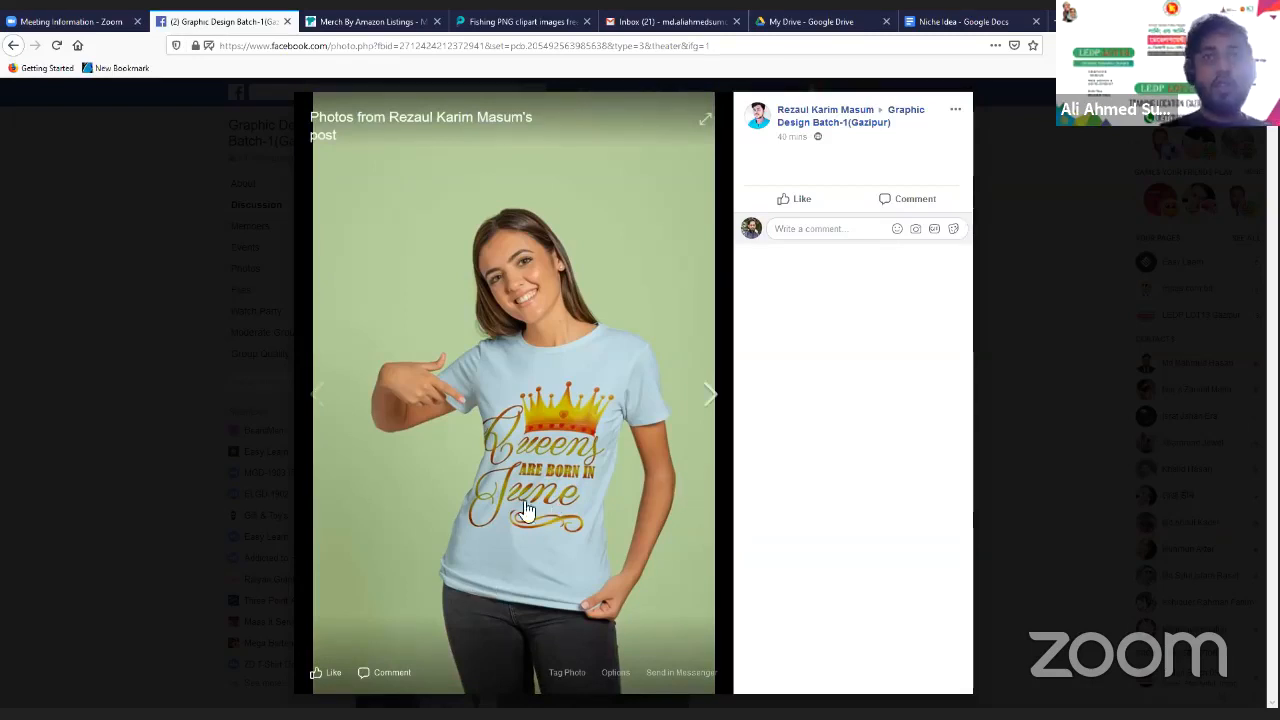
{"action": "left_click", "coordinate": [714, 398]}
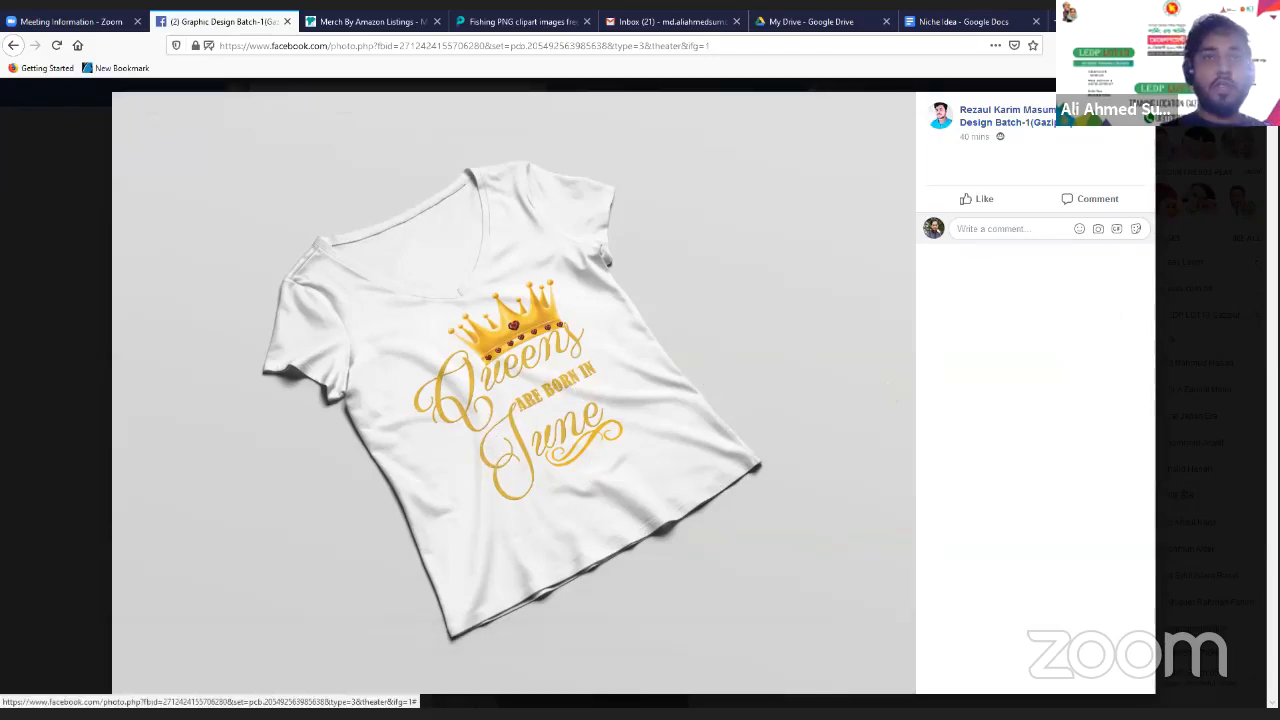
{"action": "key", "text": "Escape"}
Like the four-photo post that shows business cards on wood and the blue flyer
{"action": "scroll", "coordinate": [630, 586], "scroll_direction": "down", "scroll_amount": 8}
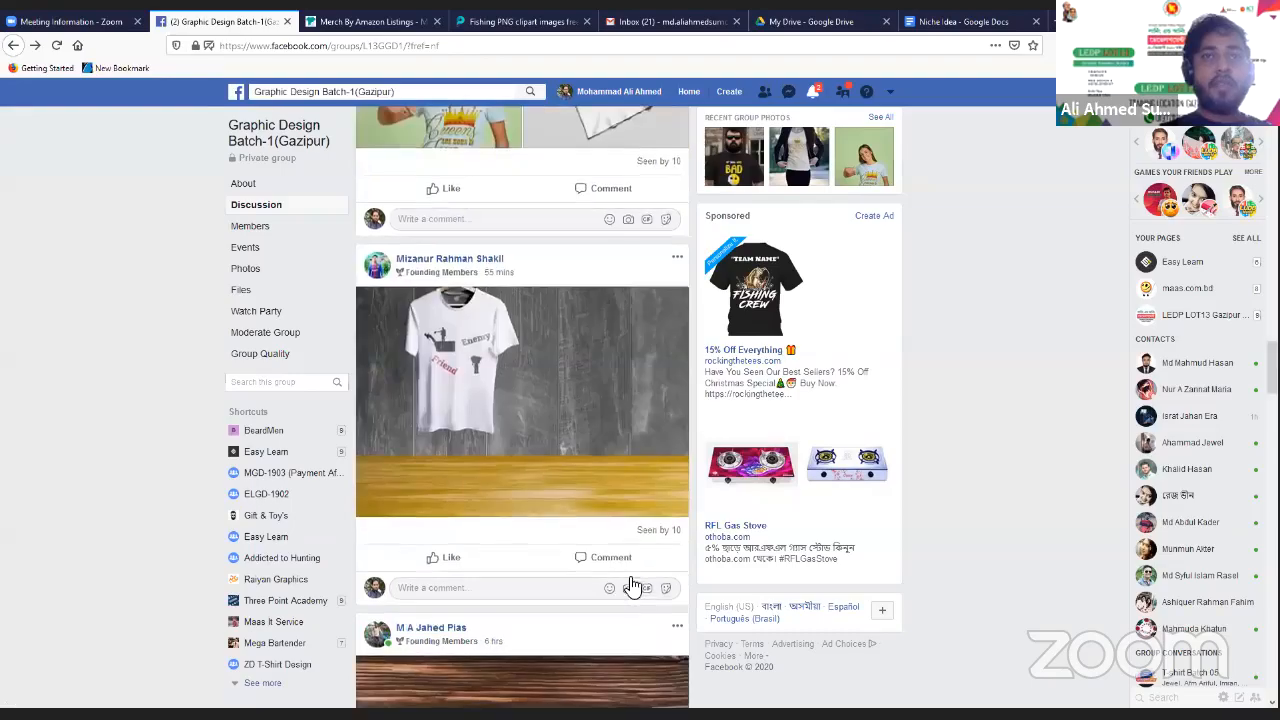
{"action": "scroll", "coordinate": [630, 586], "scroll_direction": "down", "scroll_amount": 1}
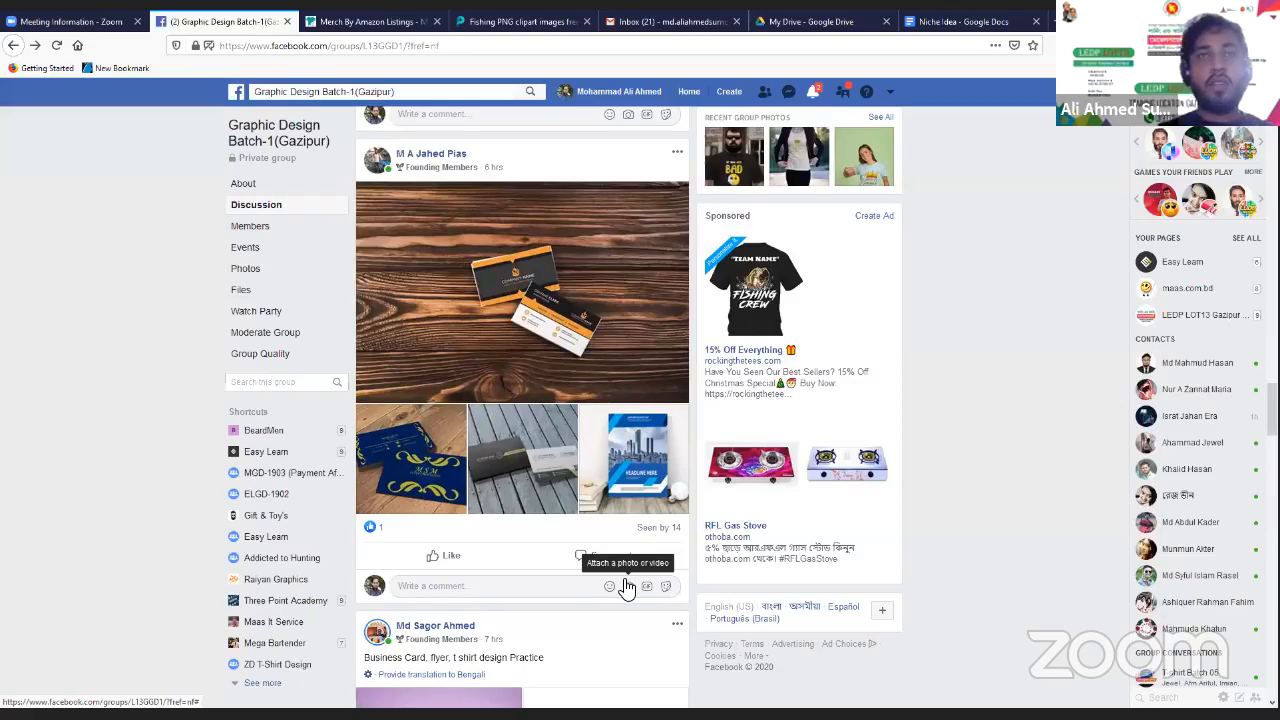
{"action": "scroll", "coordinate": [648, 566], "scroll_direction": "down", "scroll_amount": 4}
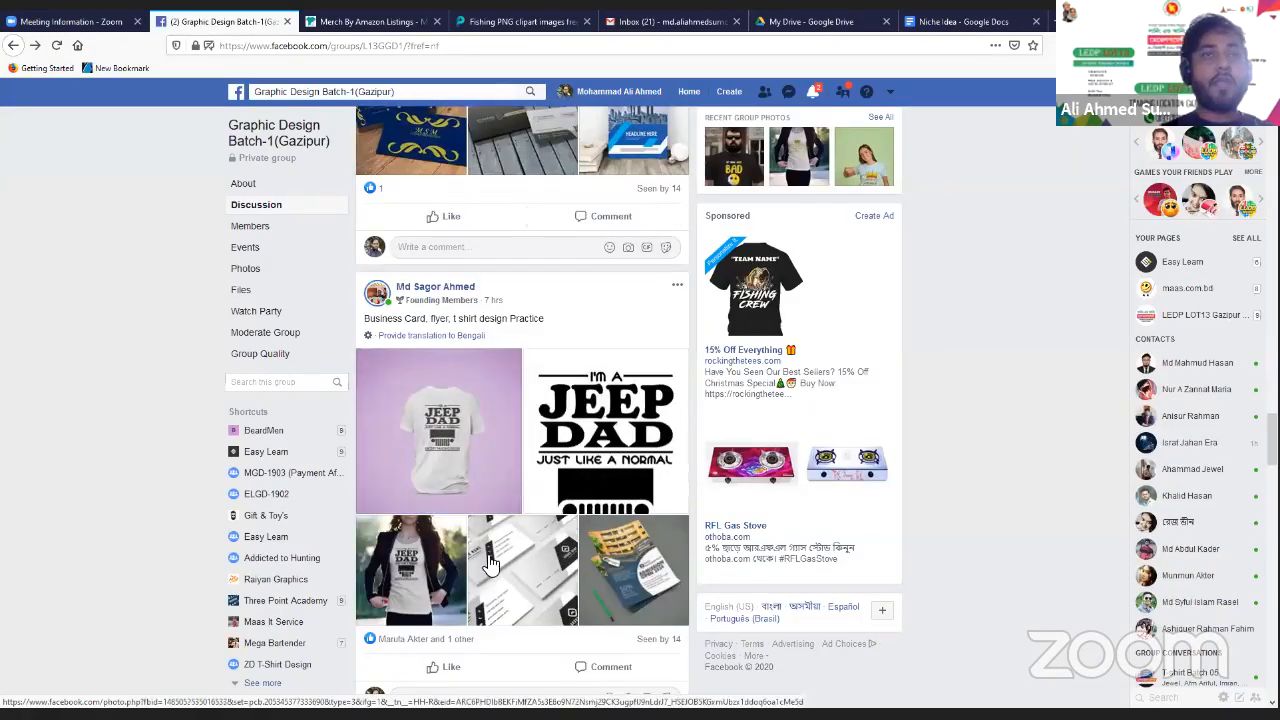
{"action": "scroll", "coordinate": [472, 484], "scroll_direction": "up", "scroll_amount": 3}
{"action": "left_click", "coordinate": [443, 423]}
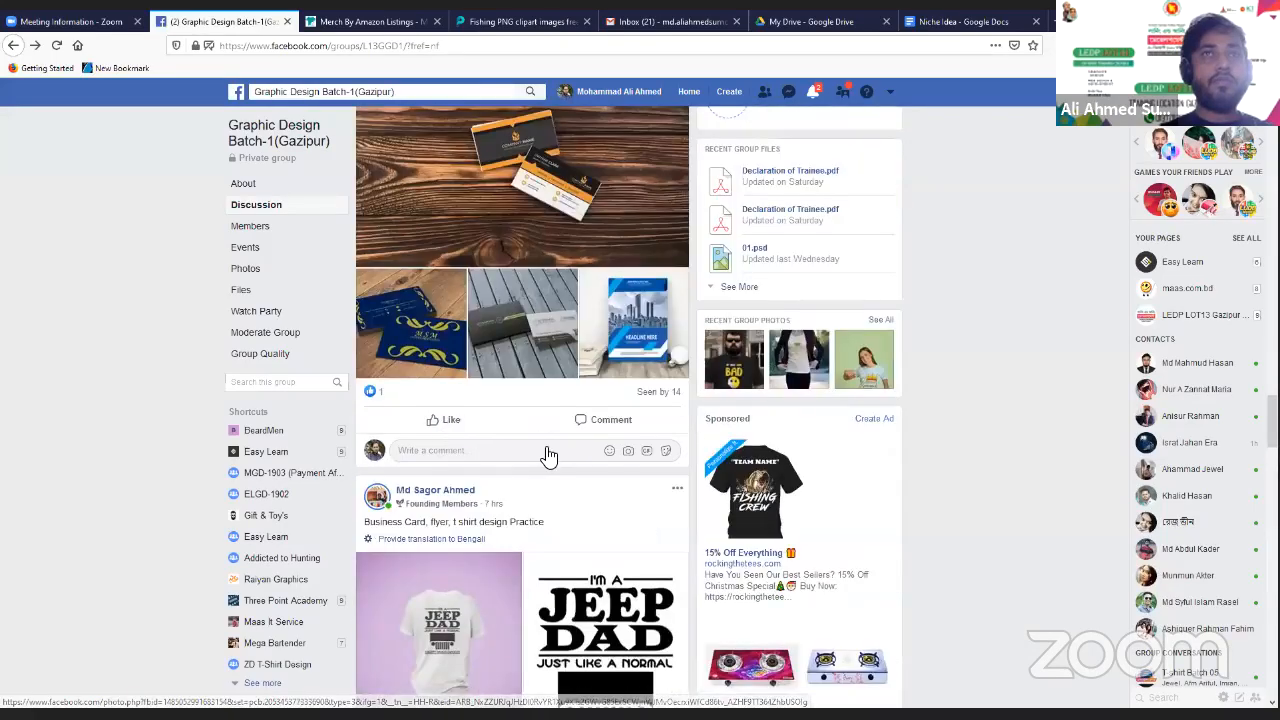
{"action": "scroll", "coordinate": [549, 449], "scroll_direction": "up", "scroll_amount": 2}
{"action": "scroll", "coordinate": [552, 460], "scroll_direction": "up", "scroll_amount": 2}
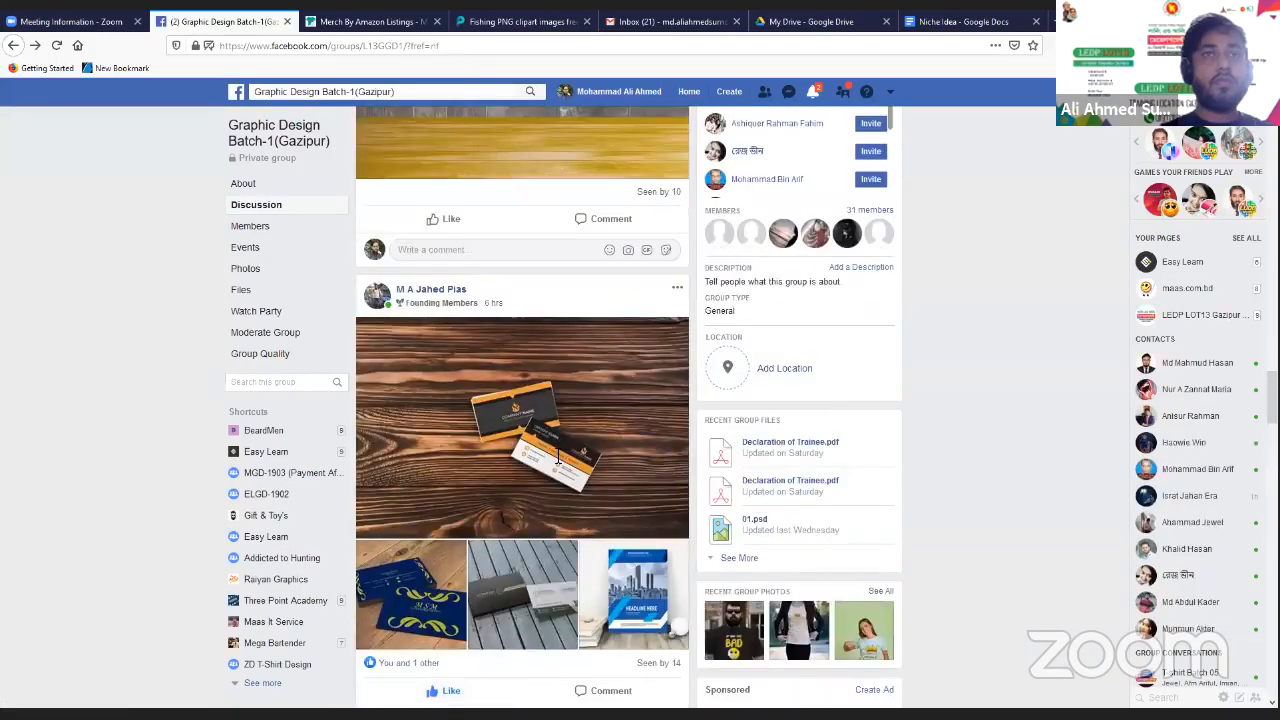
Review the T-shirt posts above the four-photo post, and open its orange and black business card photo enlarged
{"action": "scroll", "coordinate": [557, 457], "scroll_direction": "down", "scroll_amount": 3}
{"action": "scroll", "coordinate": [551, 466], "scroll_direction": "up", "scroll_amount": 5}
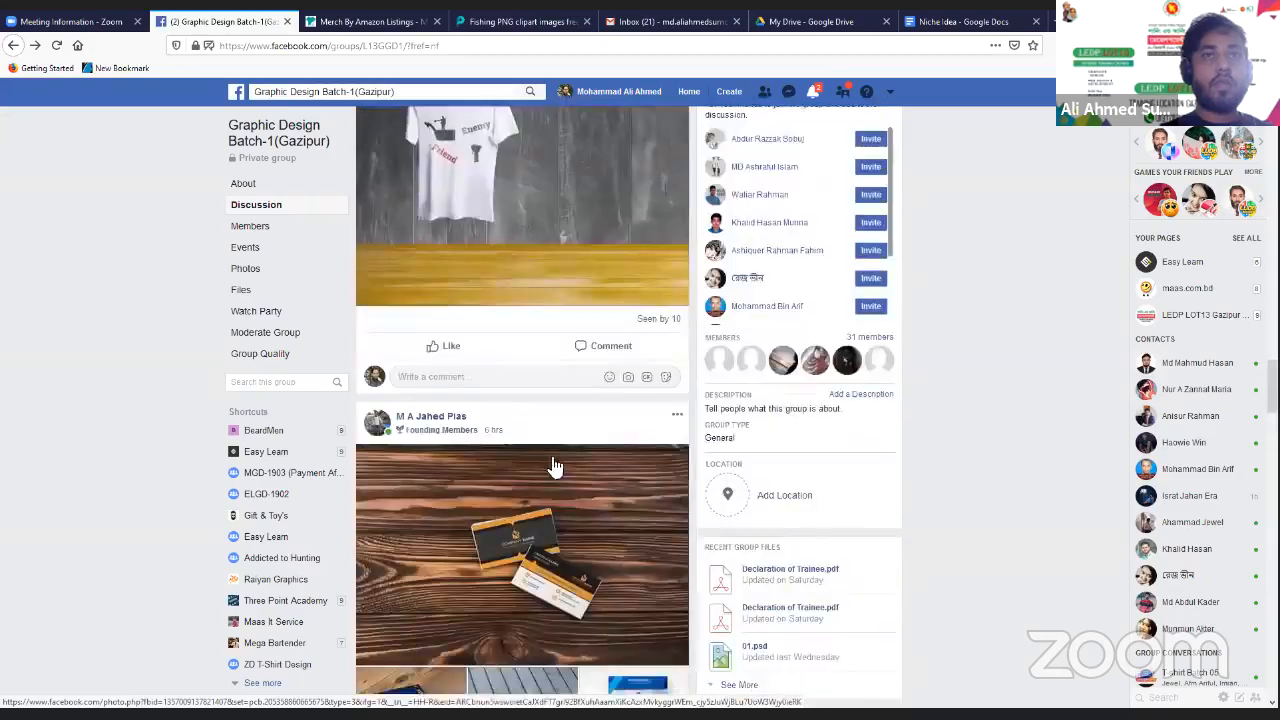
{"action": "scroll", "coordinate": [528, 512], "scroll_direction": "up", "scroll_amount": 5}
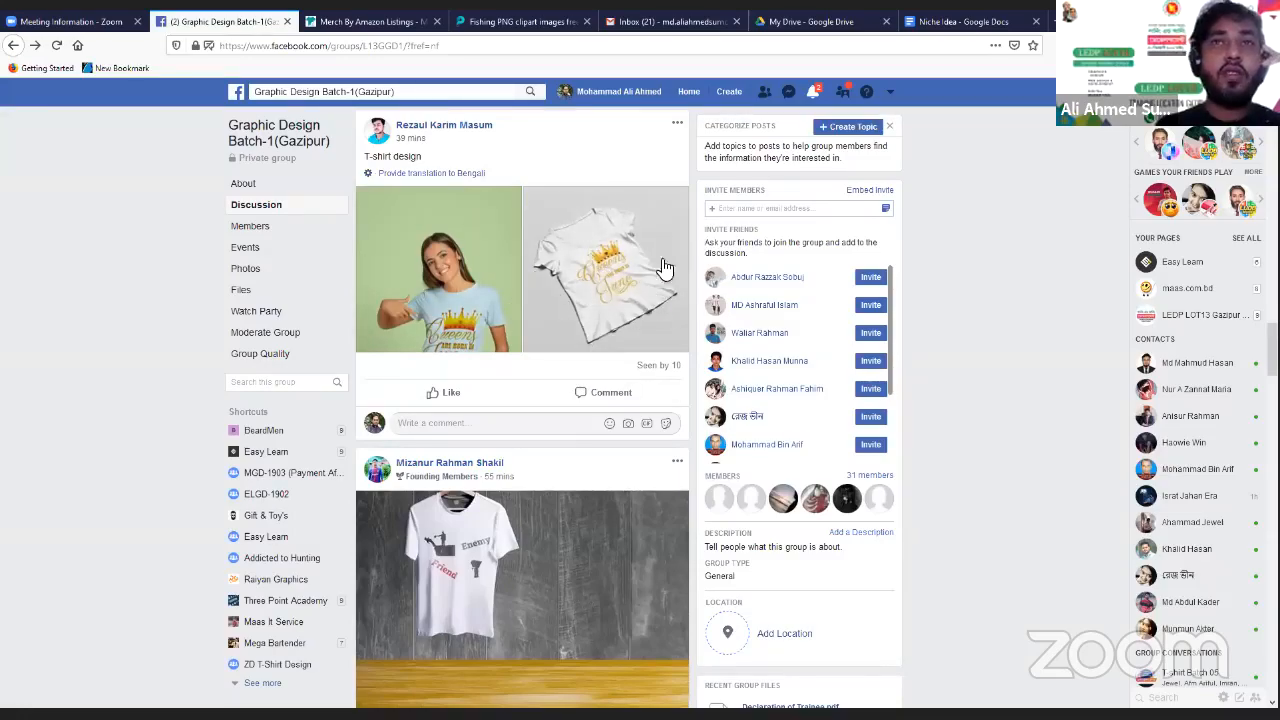
{"action": "scroll", "coordinate": [531, 430], "scroll_direction": "down", "scroll_amount": 1}
{"action": "scroll", "coordinate": [530, 433], "scroll_direction": "down", "scroll_amount": 2}
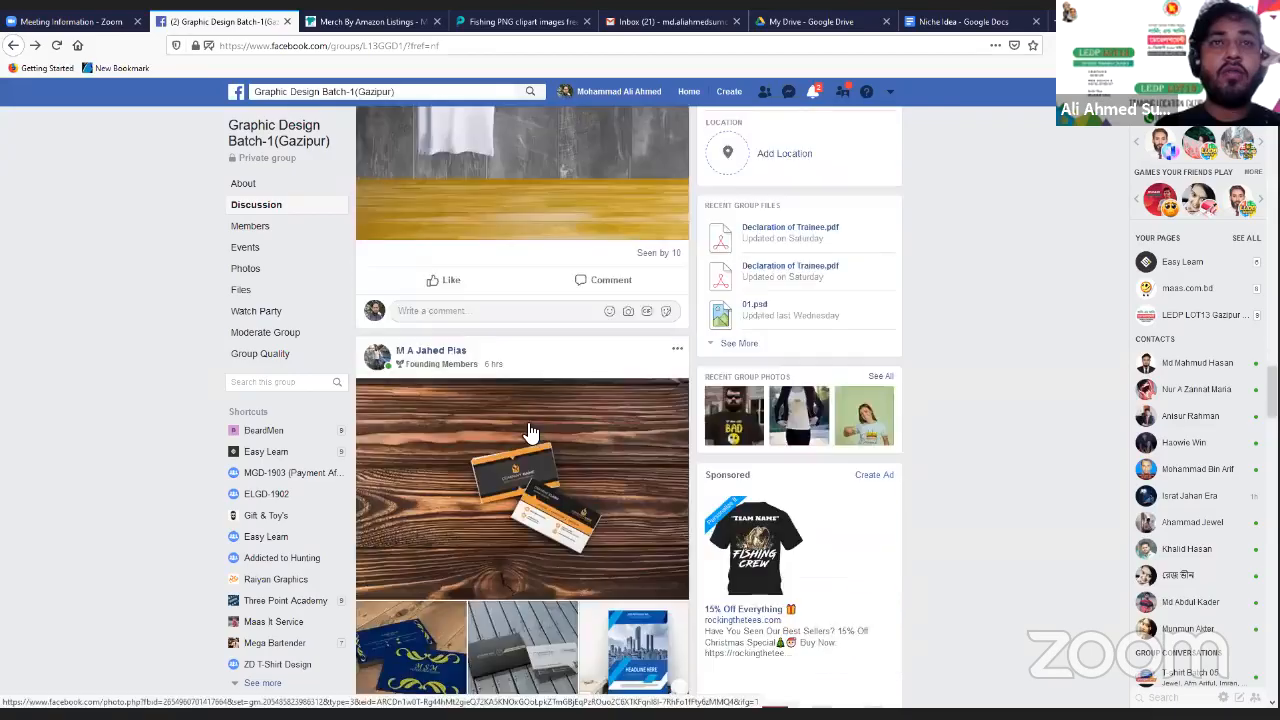
{"action": "scroll", "coordinate": [517, 394], "scroll_direction": "down", "scroll_amount": 1}
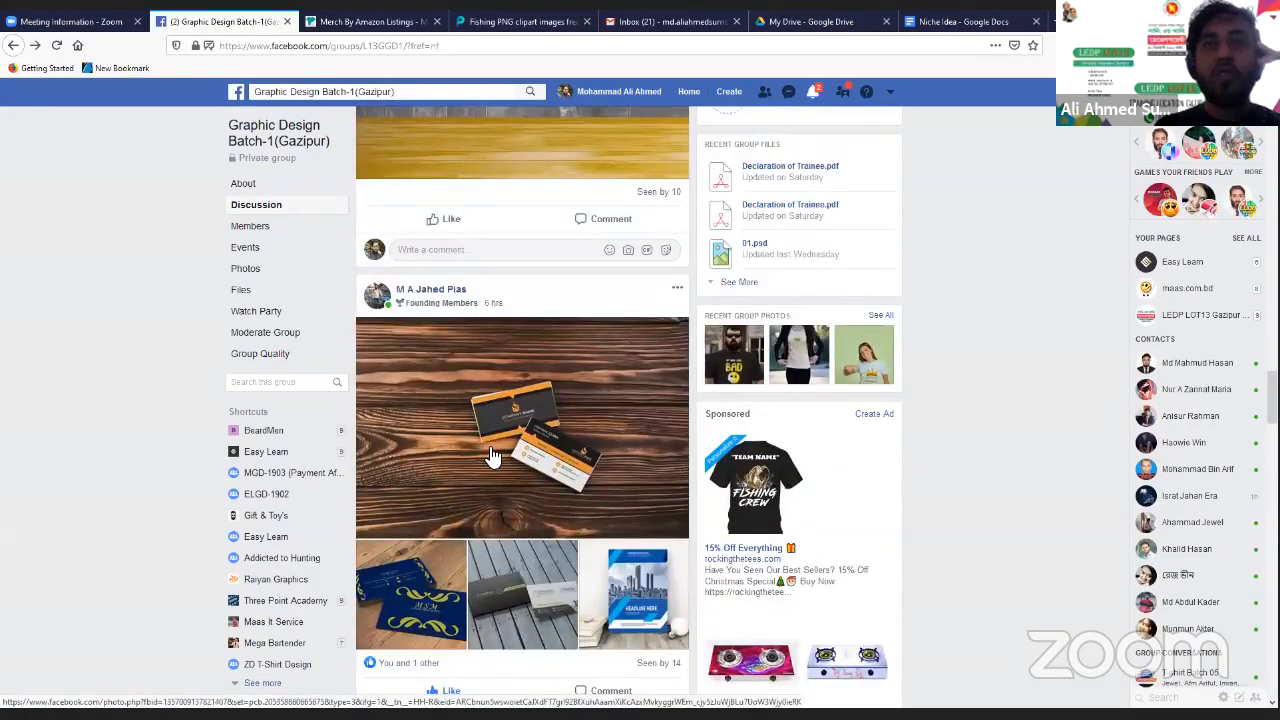
{"action": "left_click", "coordinate": [491, 456]}
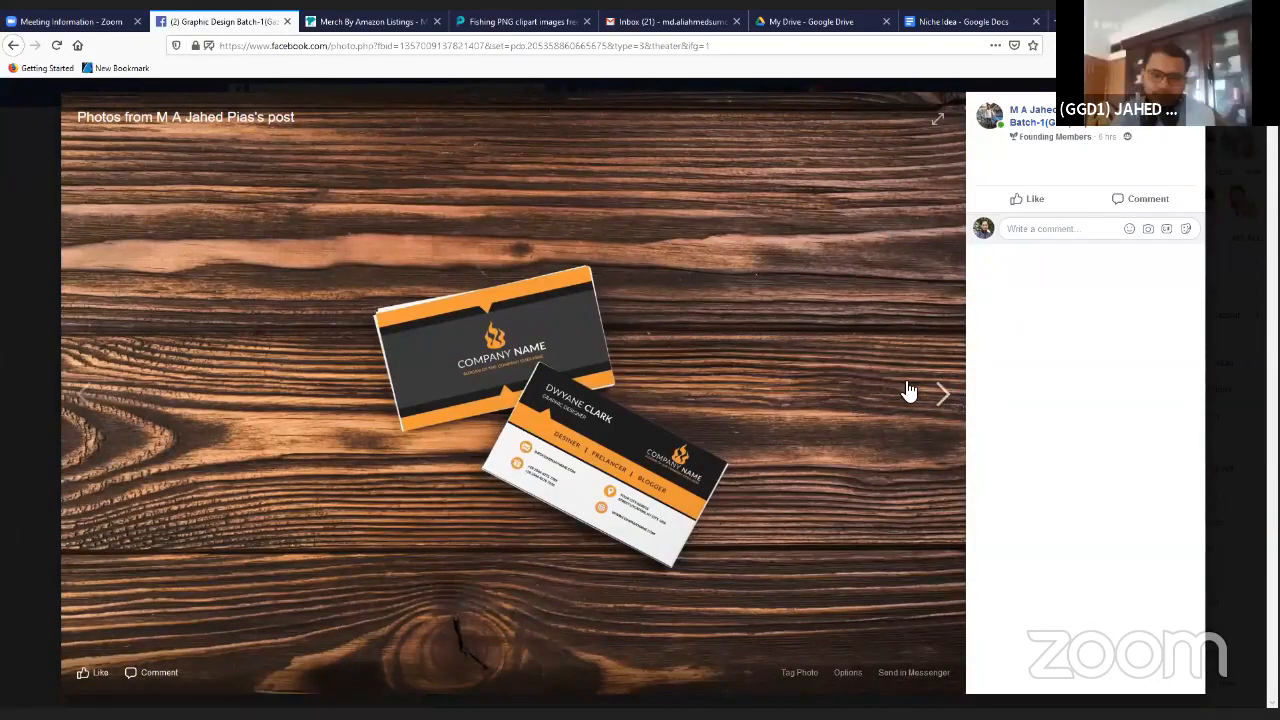
View the four-photo post's blue MSM card, ICT Staff Edu card and blue flyer enlarged, and close the photo view
{"action": "left_click", "coordinate": [940, 396]}
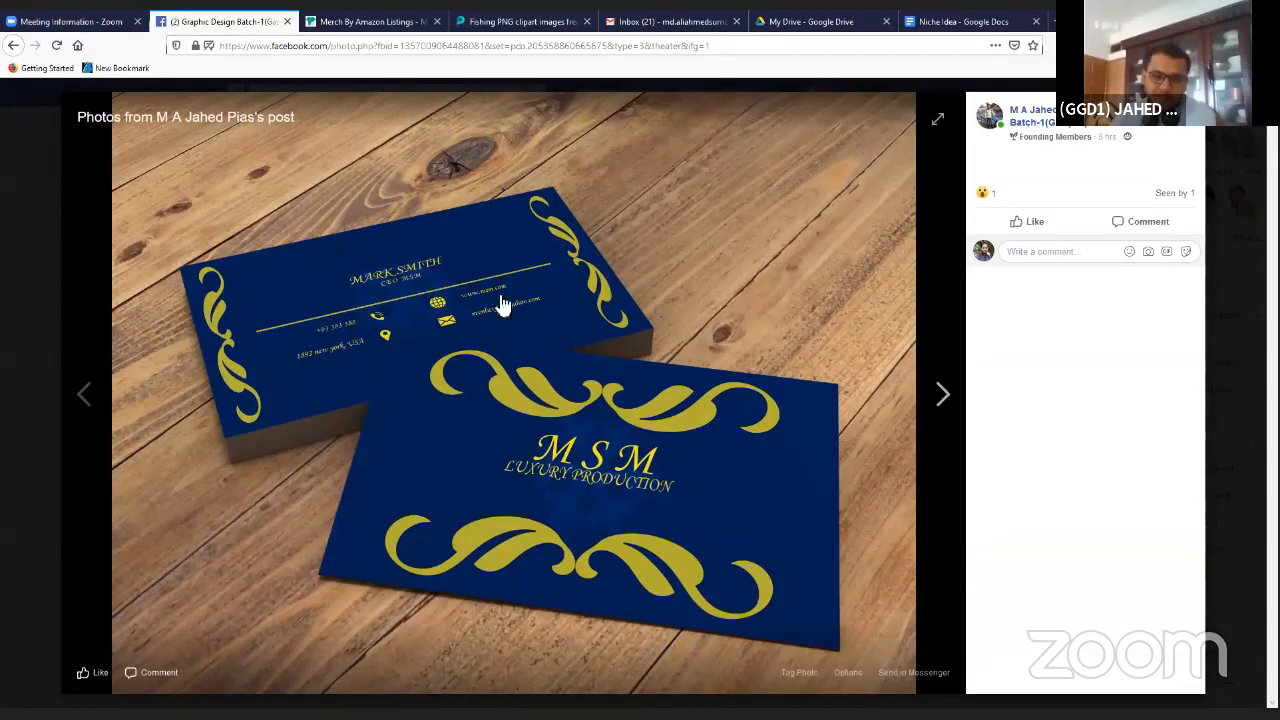
{"action": "left_click", "coordinate": [939, 401]}
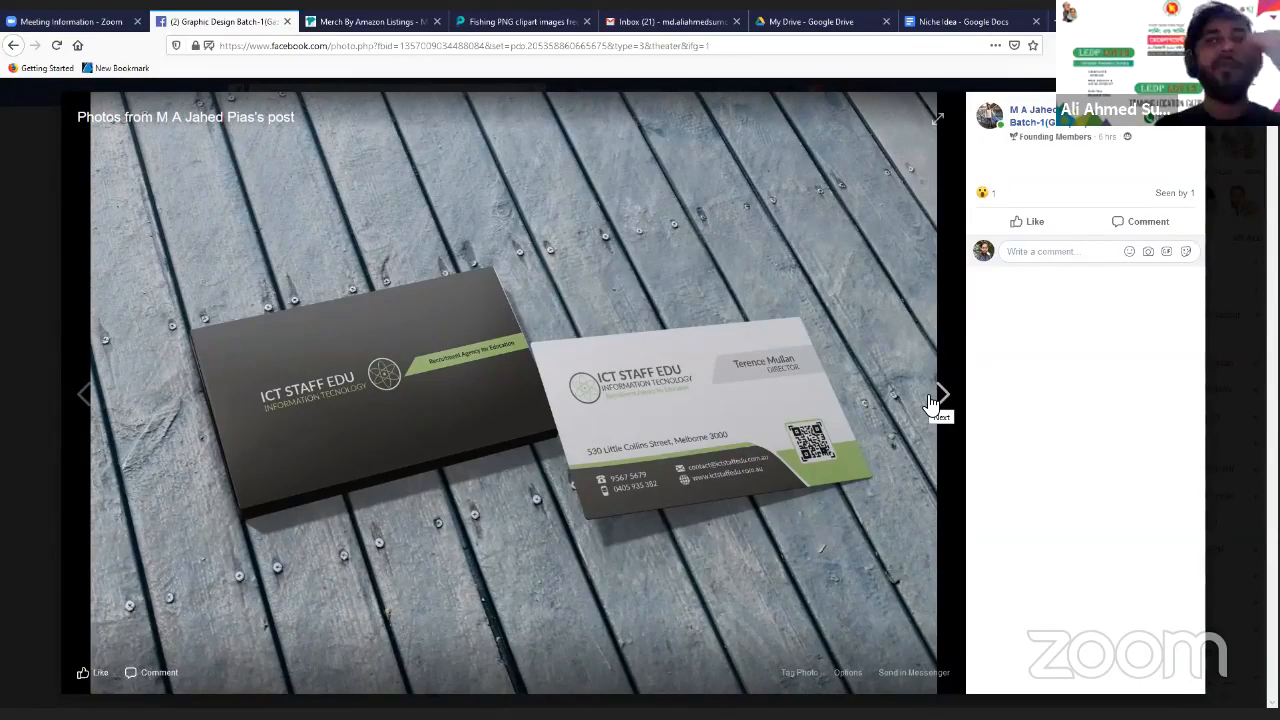
{"action": "left_click", "coordinate": [930, 398]}
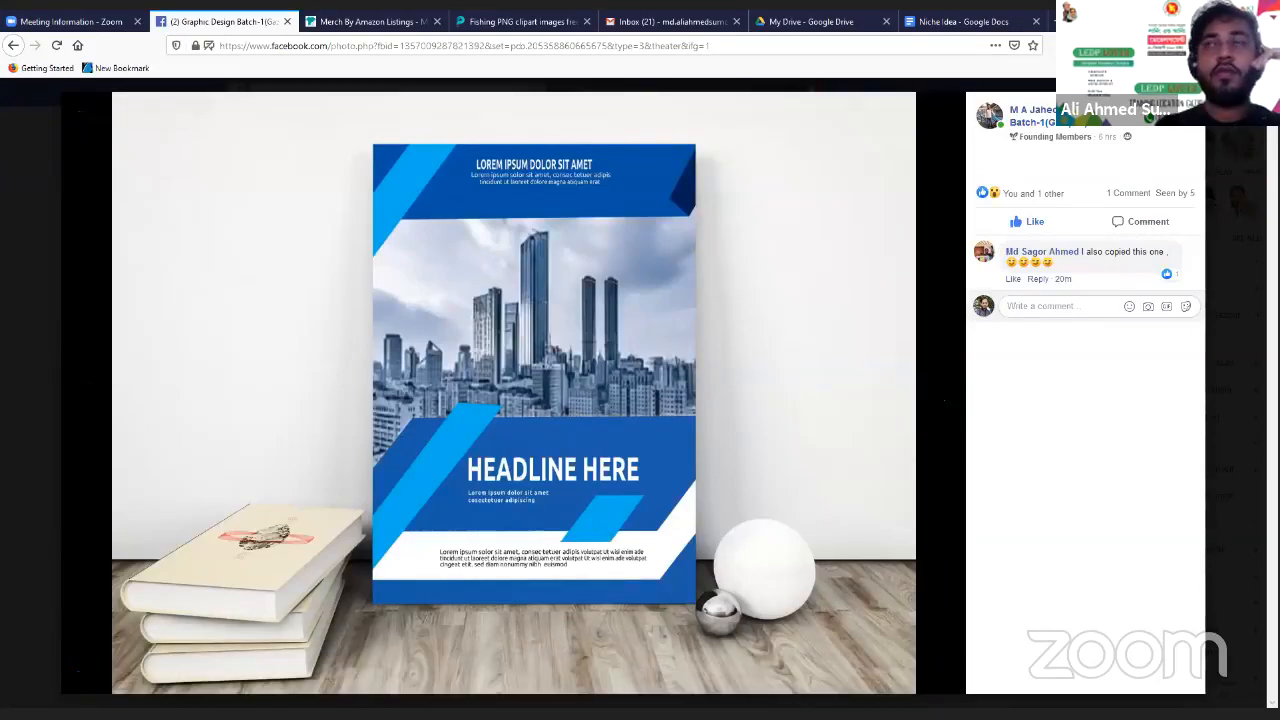
{"action": "key", "text": "Escape"}
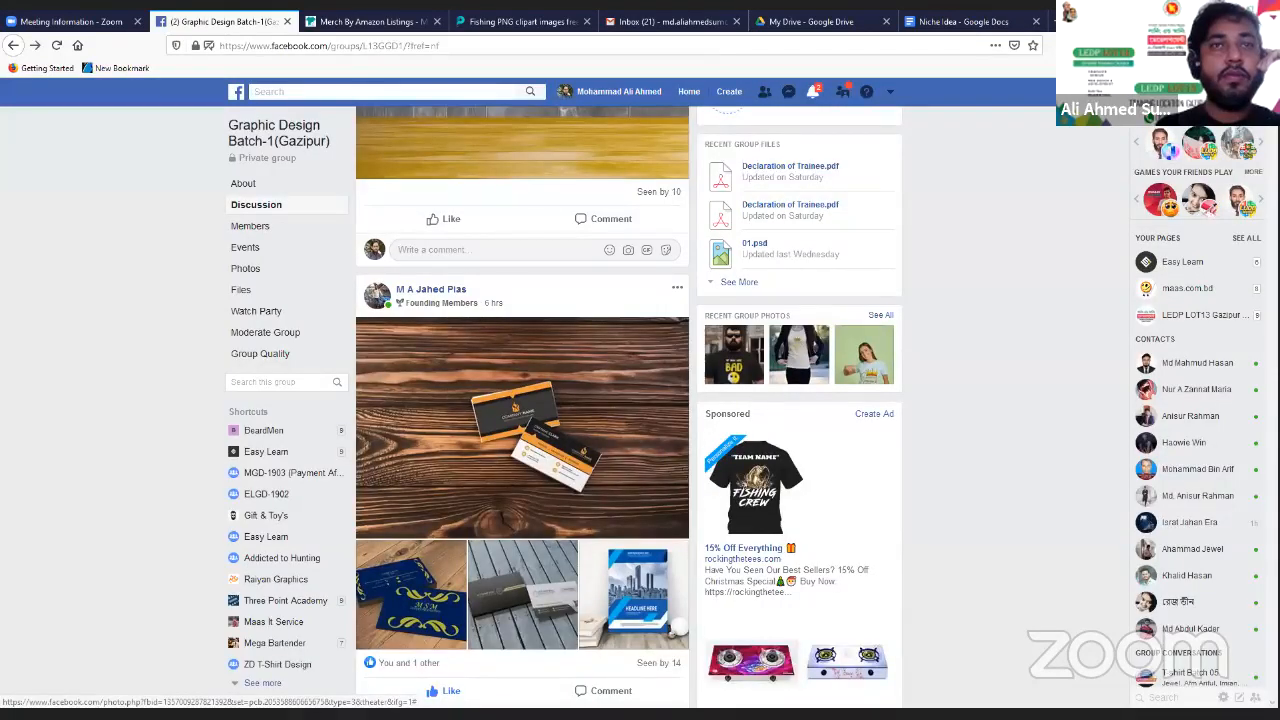
View the three JEEP DAD T-shirt photos in the "Business Card, flyer, t shirt design Practice" post enlarged, and close them
{"action": "scroll", "coordinate": [515, 522], "scroll_direction": "down", "scroll_amount": 4}
{"action": "scroll", "coordinate": [445, 375], "scroll_direction": "down", "scroll_amount": 2}
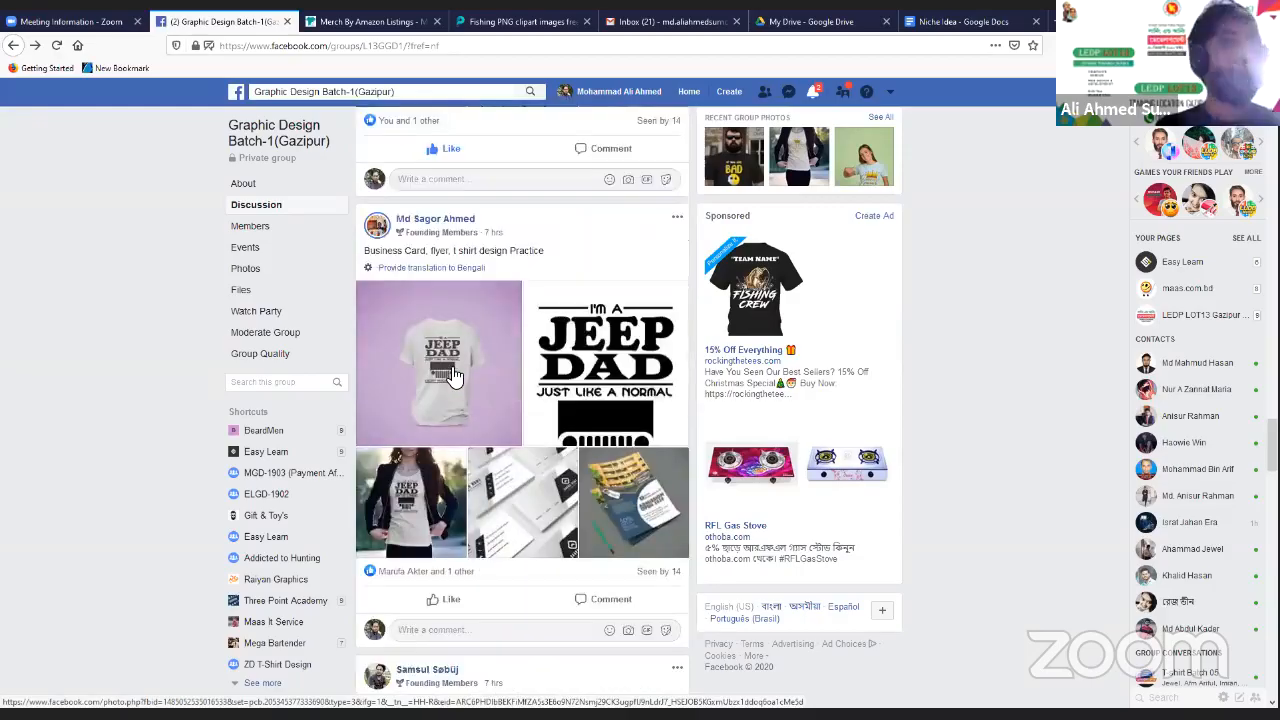
{"action": "left_click", "coordinate": [452, 375]}
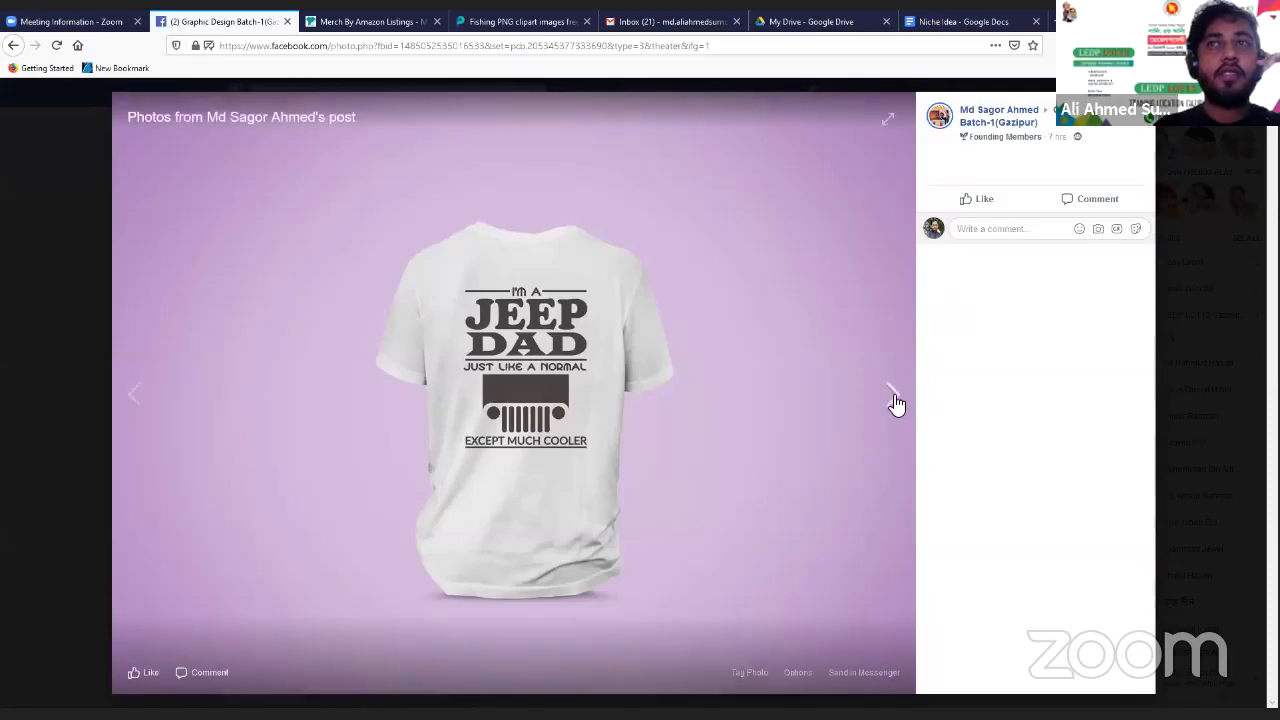
{"action": "left_click", "coordinate": [894, 400]}
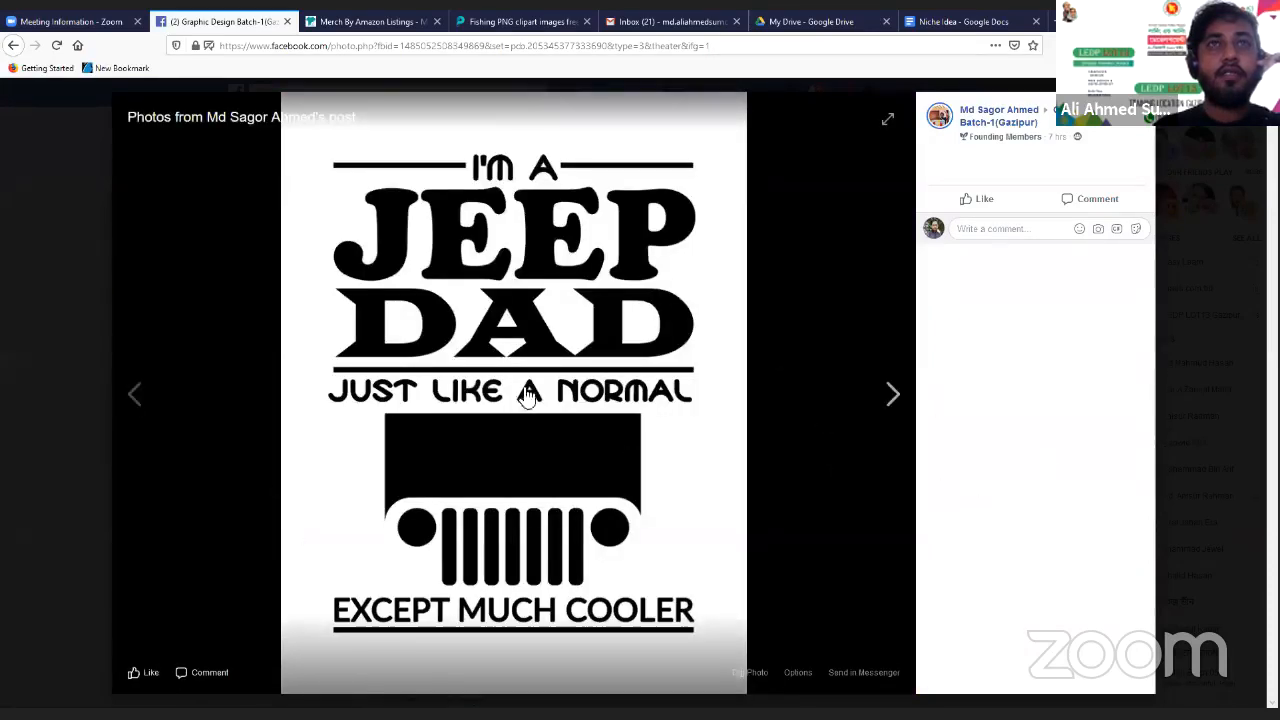
{"action": "left_click", "coordinate": [893, 395]}
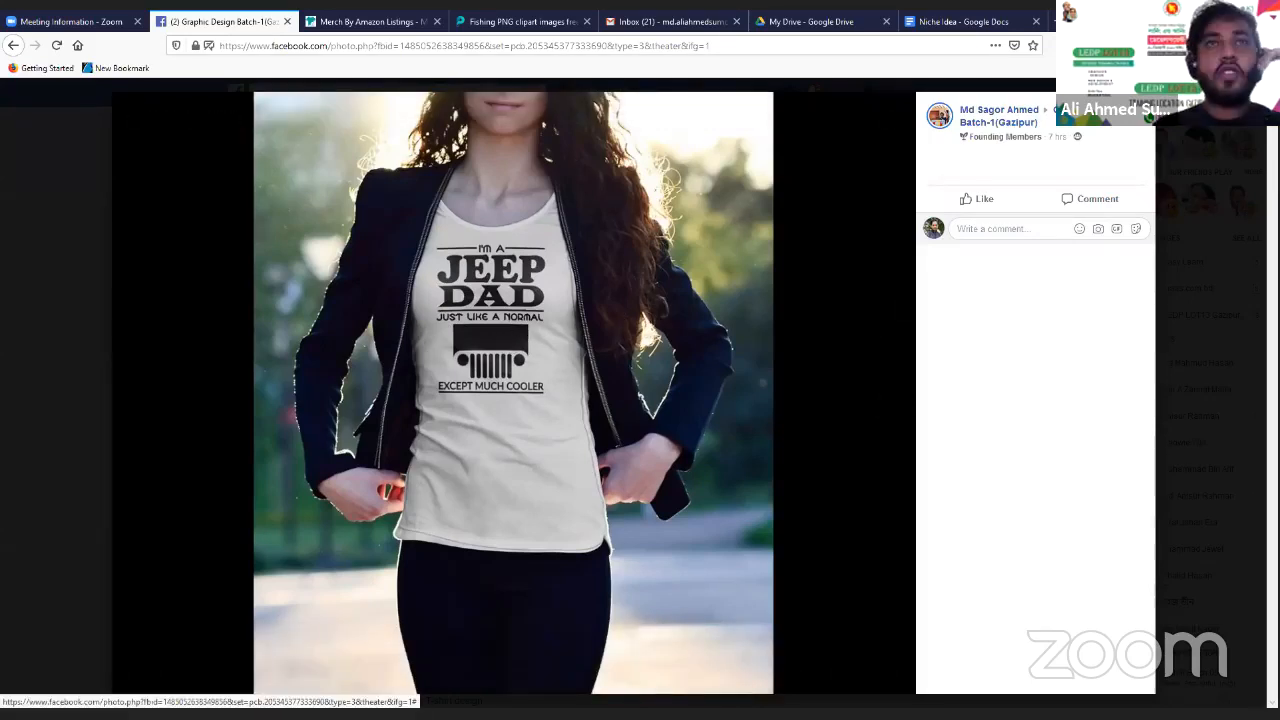
{"action": "key", "text": "Escape"}
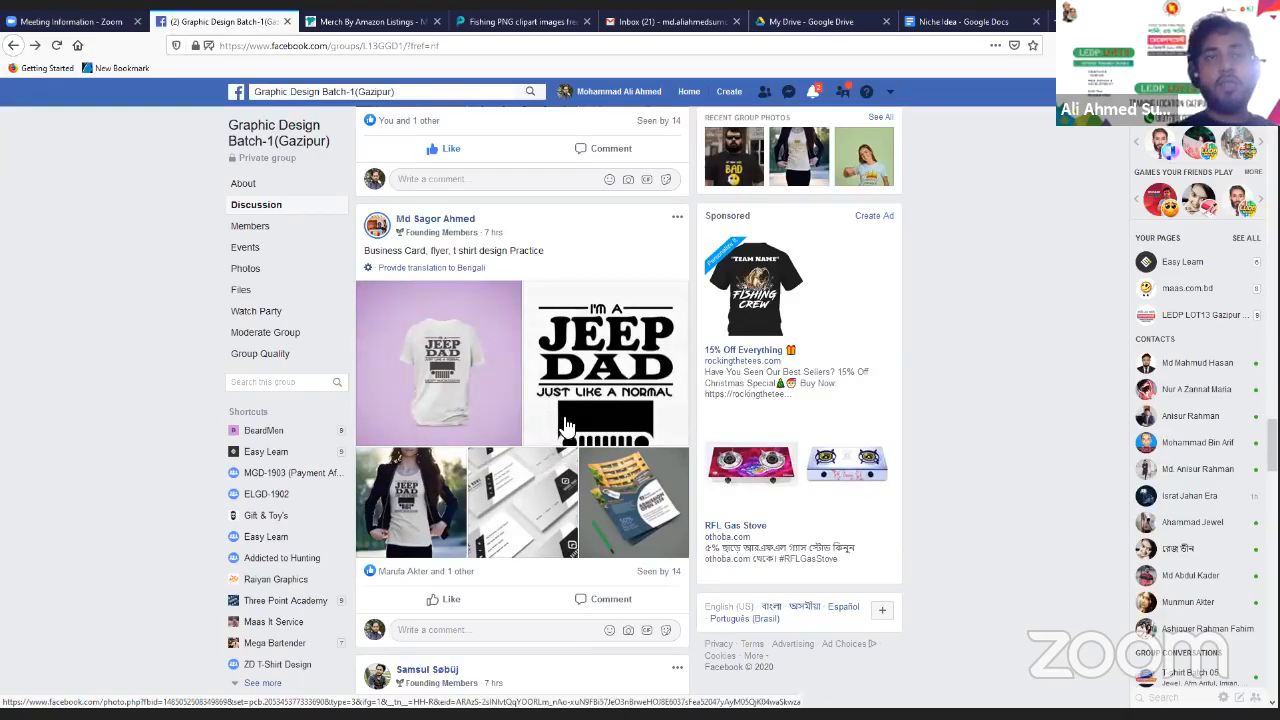
Reopen the JEEP DAD artwork in the same practice post, advance to its grey and black business card photo, and close it
{"action": "scroll", "coordinate": [595, 415], "scroll_direction": "down", "scroll_amount": 2}
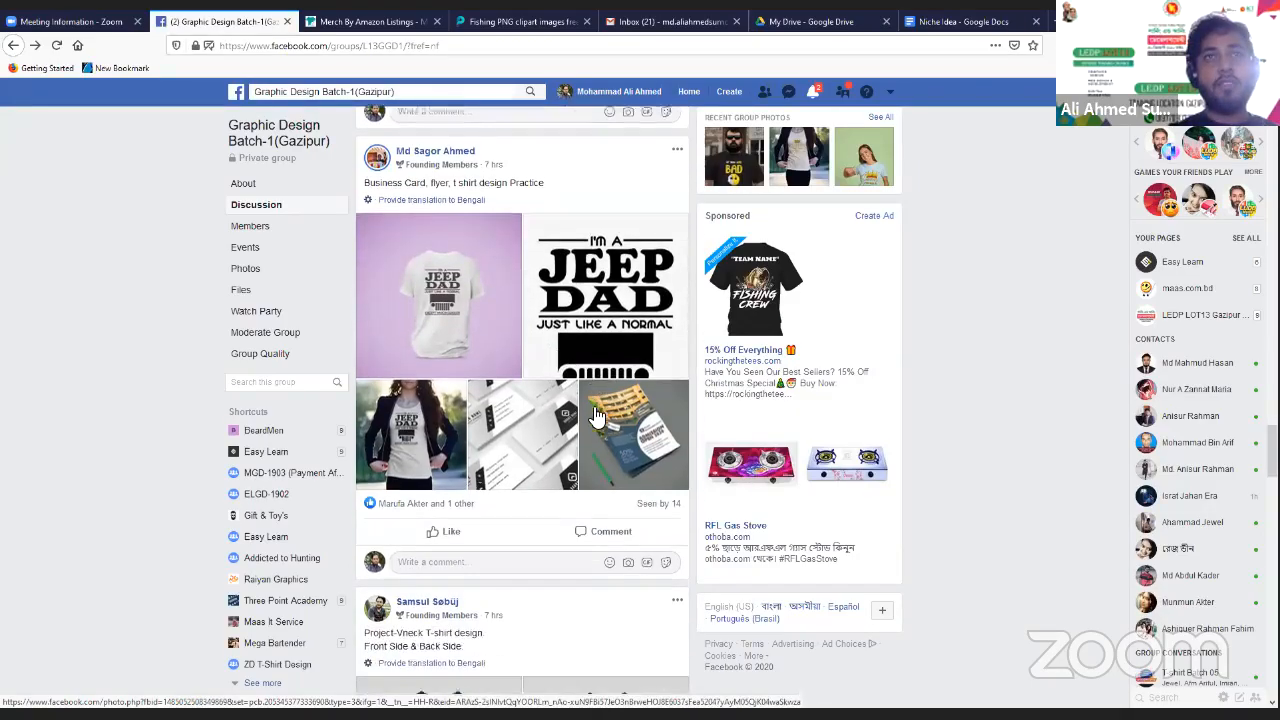
{"action": "scroll", "coordinate": [595, 415], "scroll_direction": "down", "scroll_amount": 3}
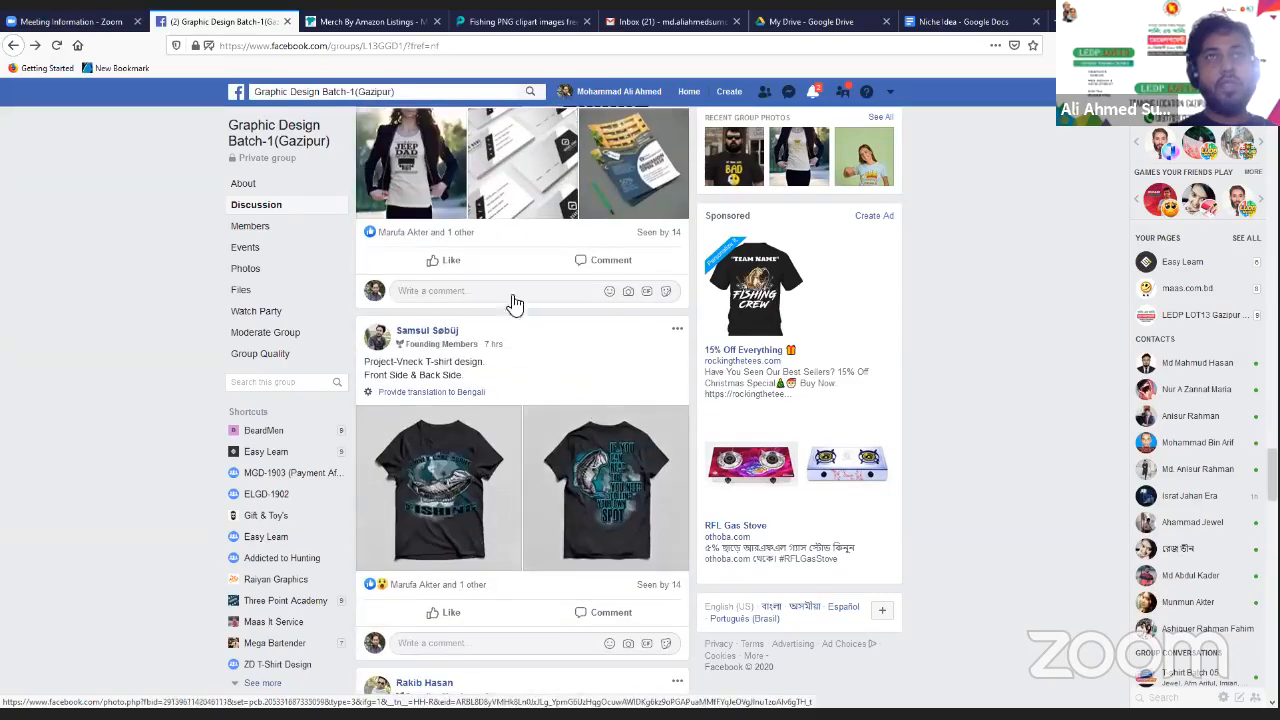
{"action": "scroll", "coordinate": [610, 325], "scroll_direction": "up", "scroll_amount": 4}
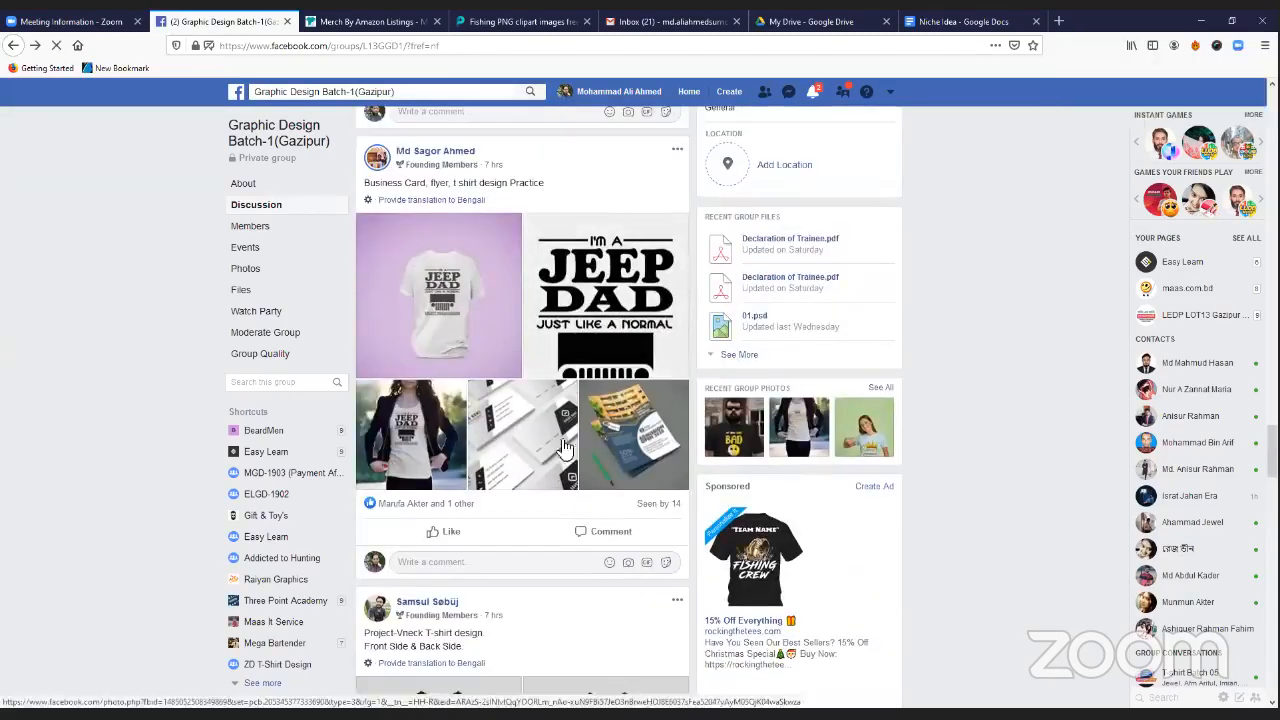
{"action": "left_click", "coordinate": [600, 310]}
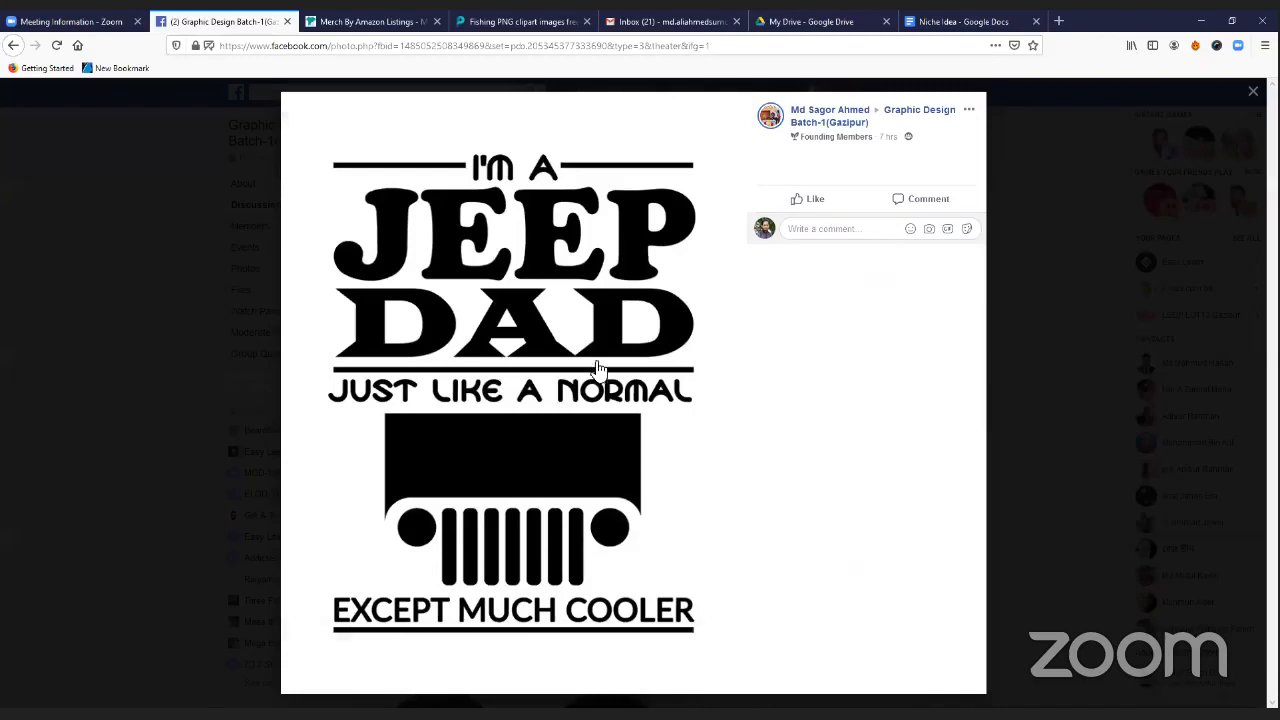
{"action": "left_click", "coordinate": [728, 401]}
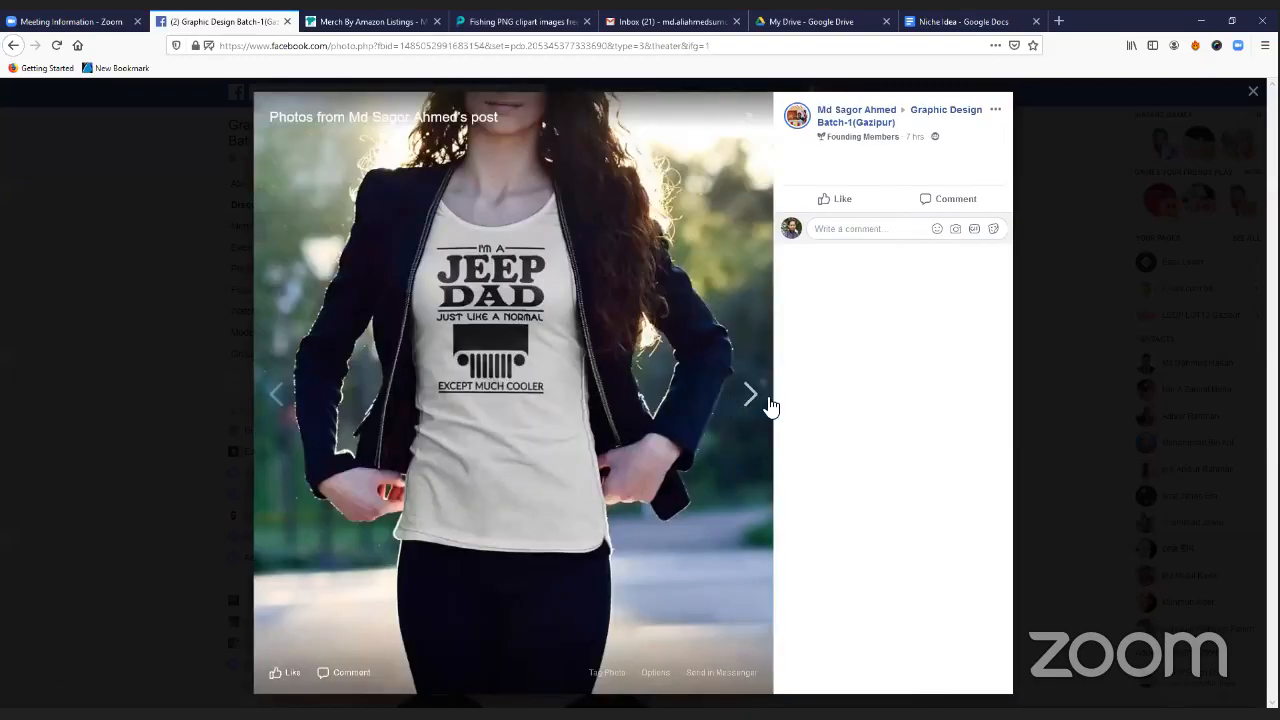
{"action": "left_click", "coordinate": [770, 405]}
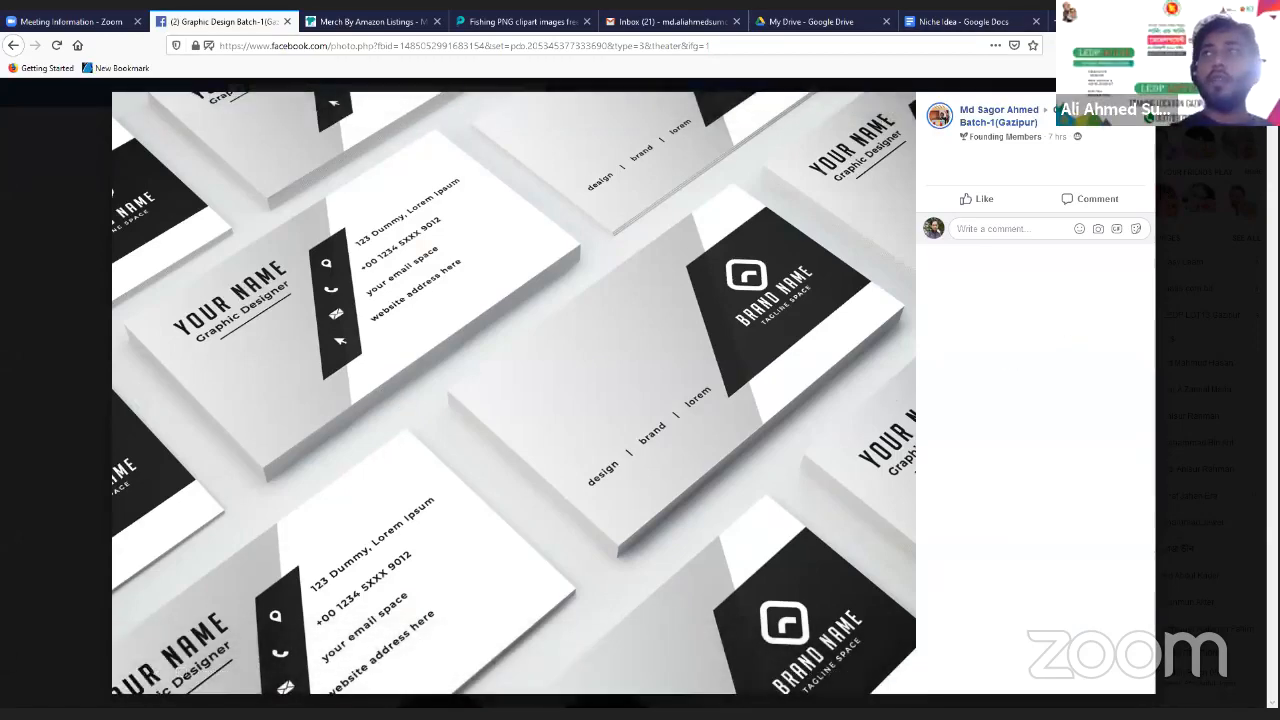
{"action": "key", "text": "Escape"}
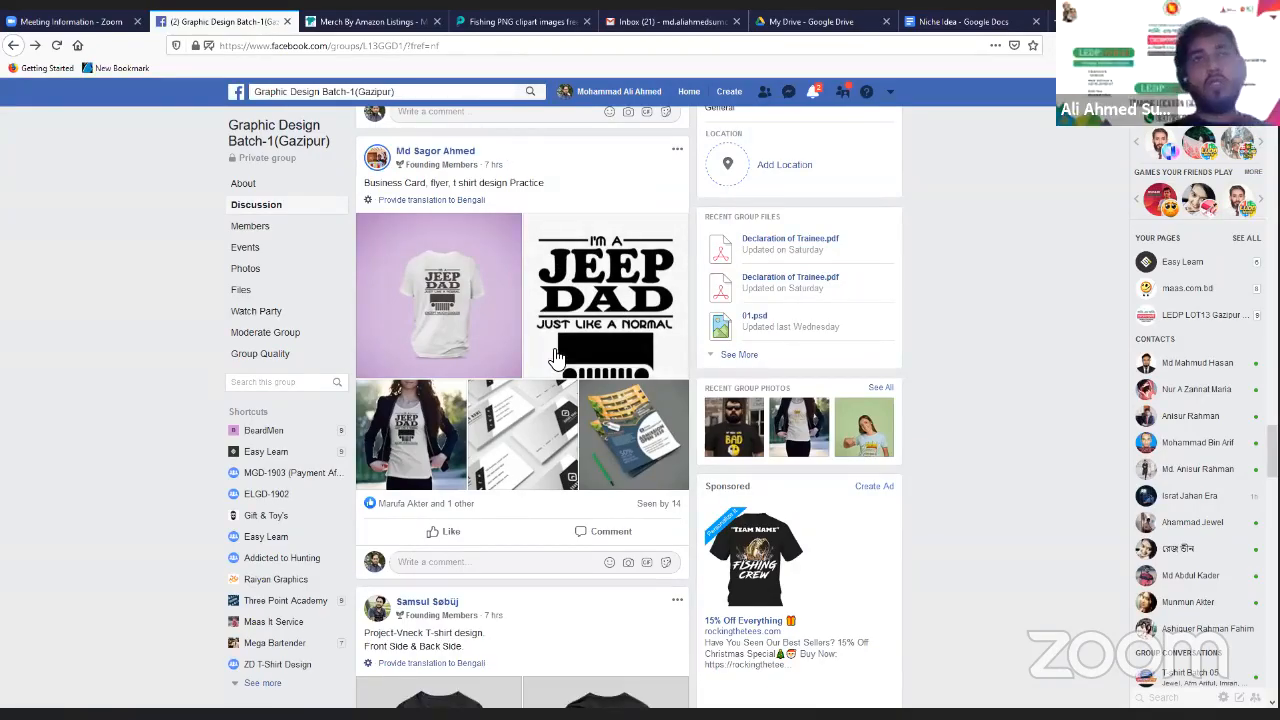
Like the "Buseness Card and T-shirt Design" post that shows a red and black business card and two black T-shirts
{"action": "scroll", "coordinate": [556, 263], "scroll_direction": "down", "scroll_amount": 3}
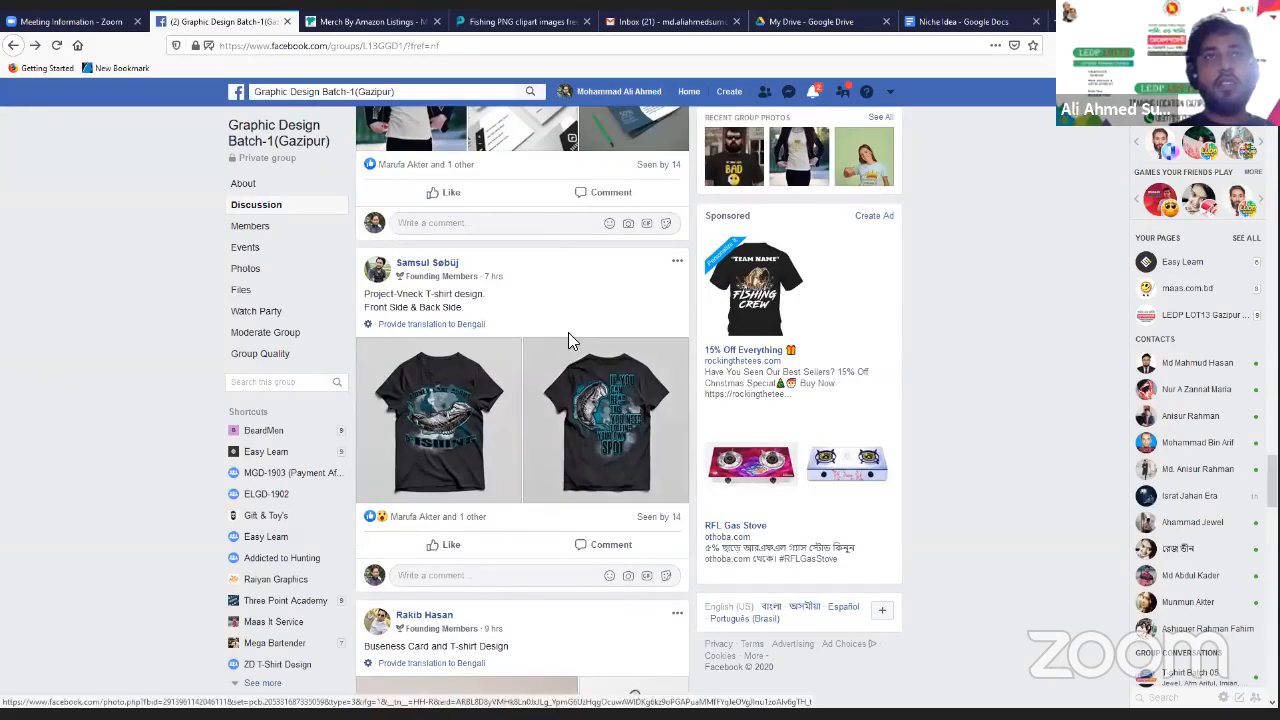
{"action": "scroll", "coordinate": [568, 340], "scroll_direction": "down", "scroll_amount": 3}
{"action": "scroll", "coordinate": [568, 340], "scroll_direction": "down", "scroll_amount": 1}
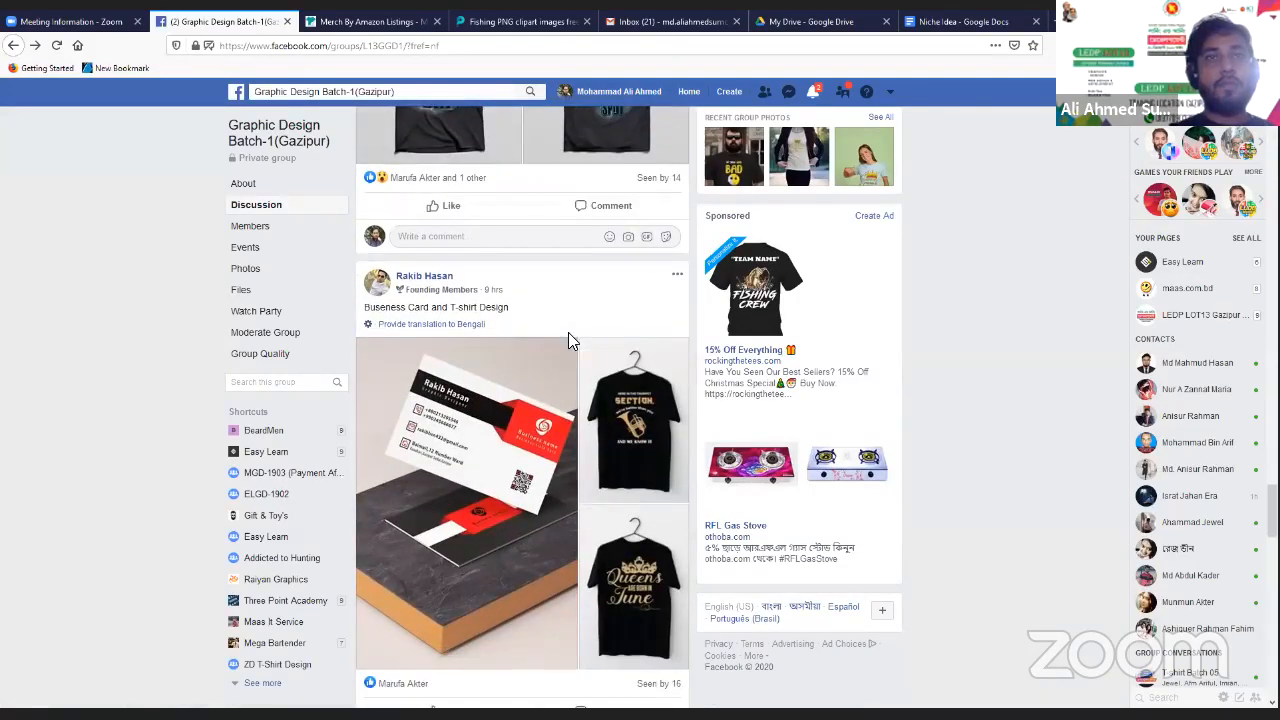
{"action": "scroll", "coordinate": [564, 337], "scroll_direction": "down", "scroll_amount": 2}
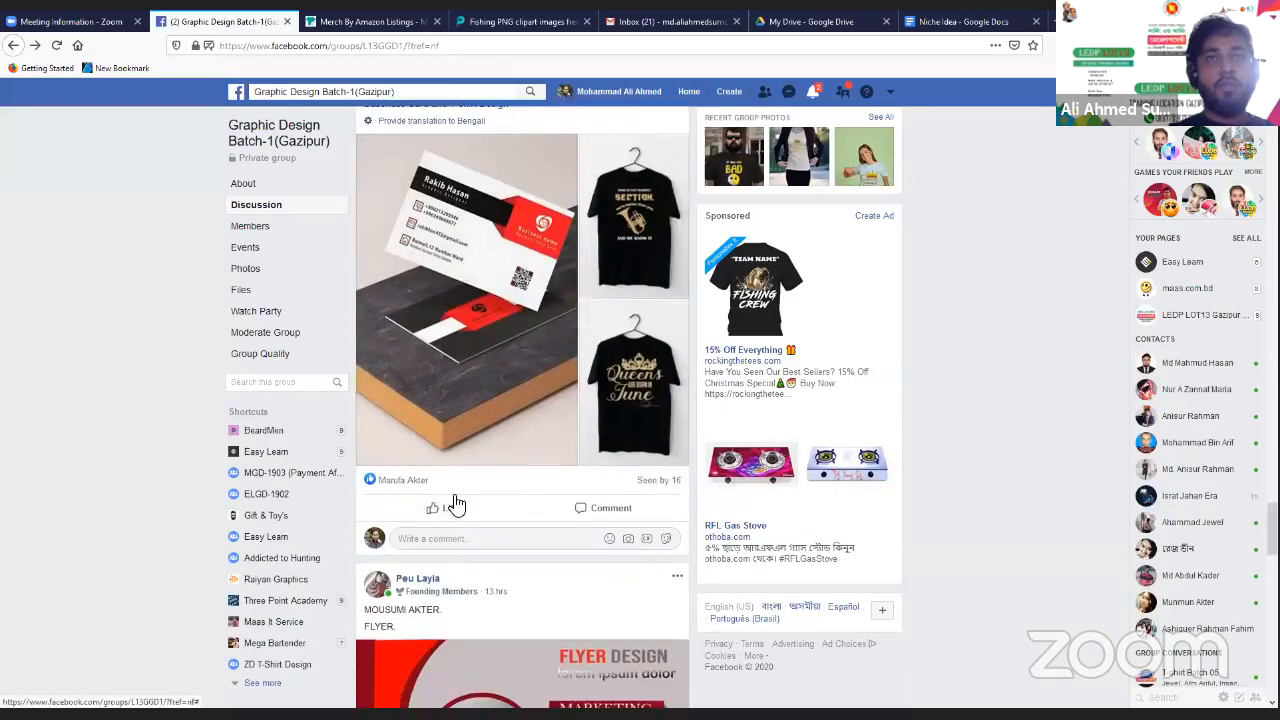
{"action": "left_click", "coordinate": [451, 509]}
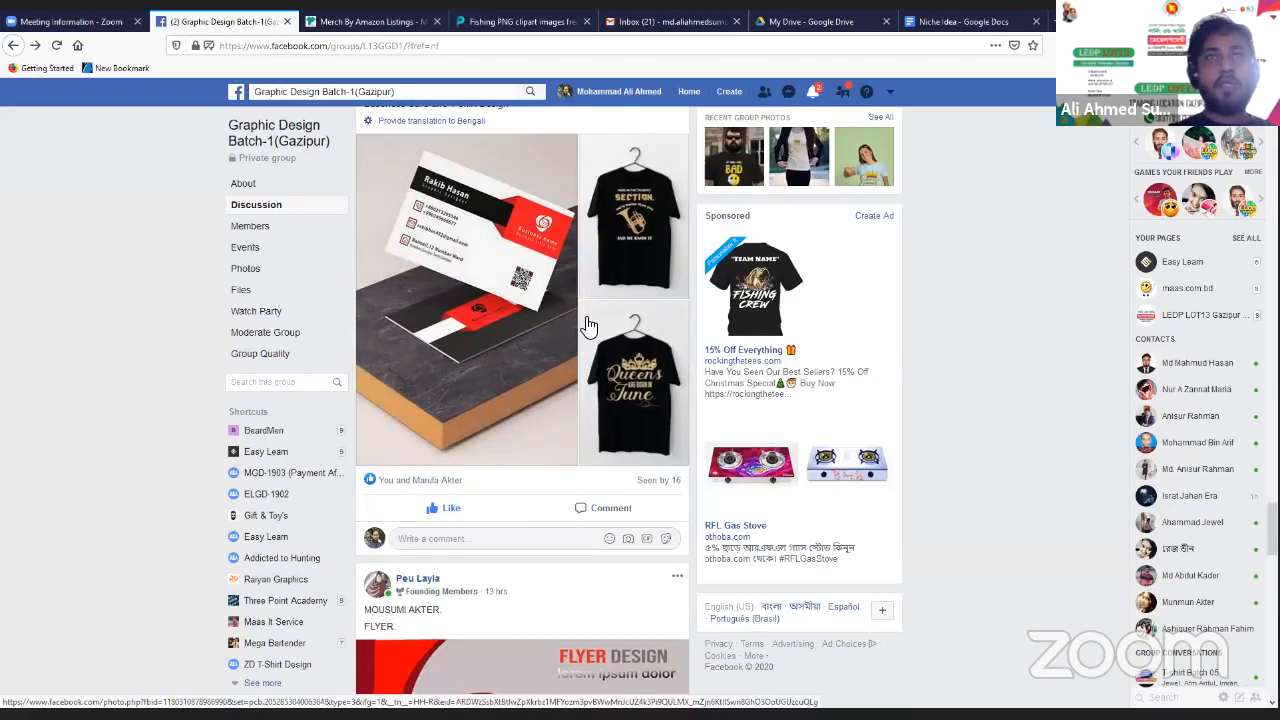
View the liked post's red and black business card, trumpet T-shirt and Queens T-shirt photos enlarged, one after another
{"action": "scroll", "coordinate": [512, 385], "scroll_direction": "up", "scroll_amount": 2}
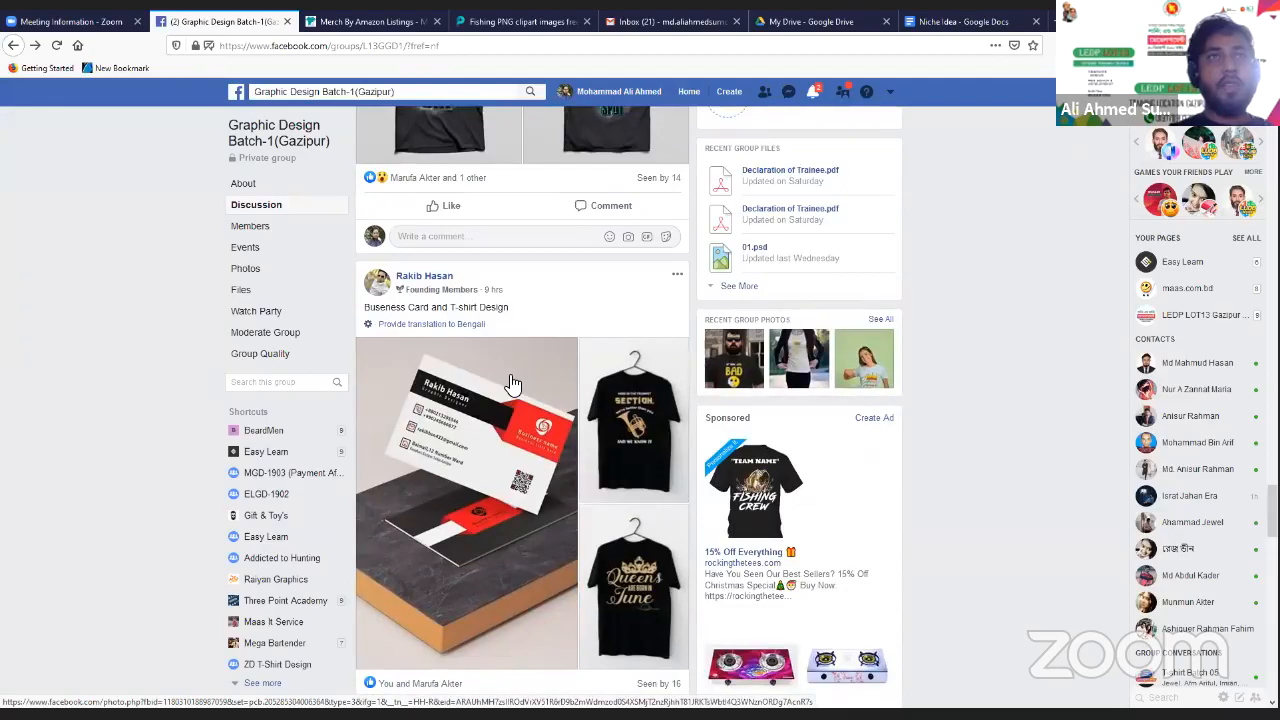
{"action": "scroll", "coordinate": [512, 385], "scroll_direction": "down", "scroll_amount": 1}
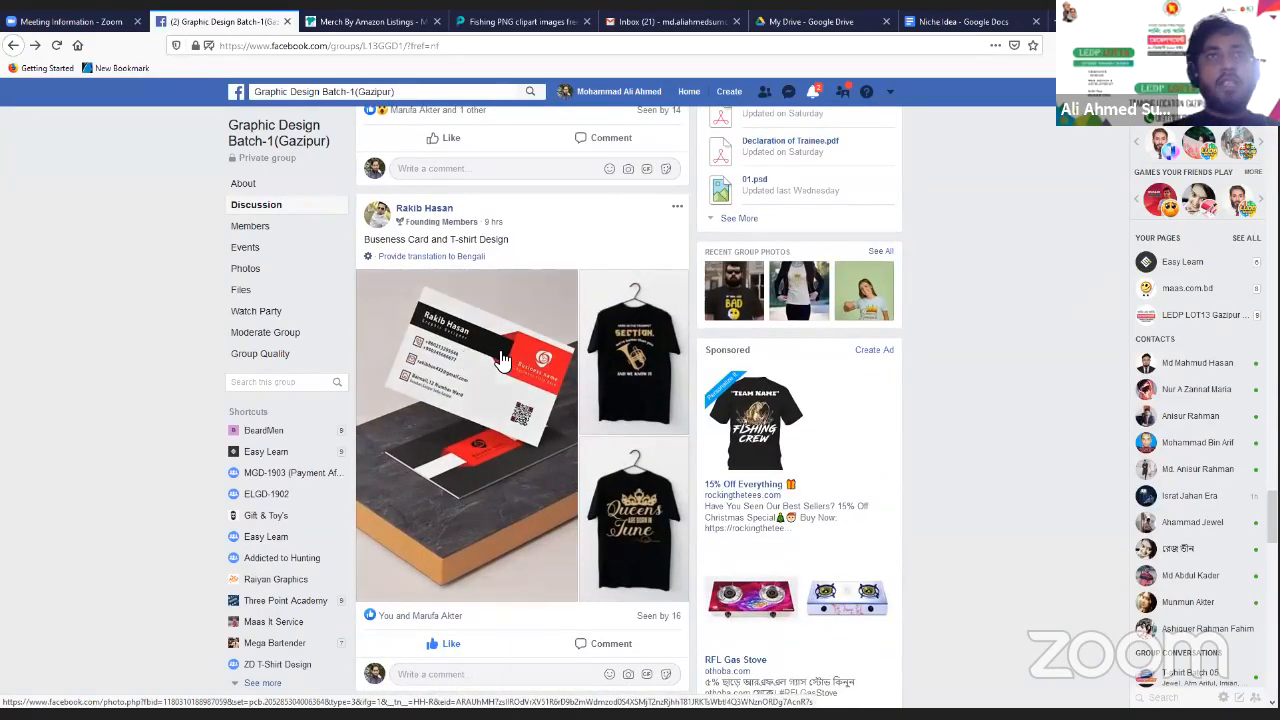
{"action": "left_click", "coordinate": [503, 360]}
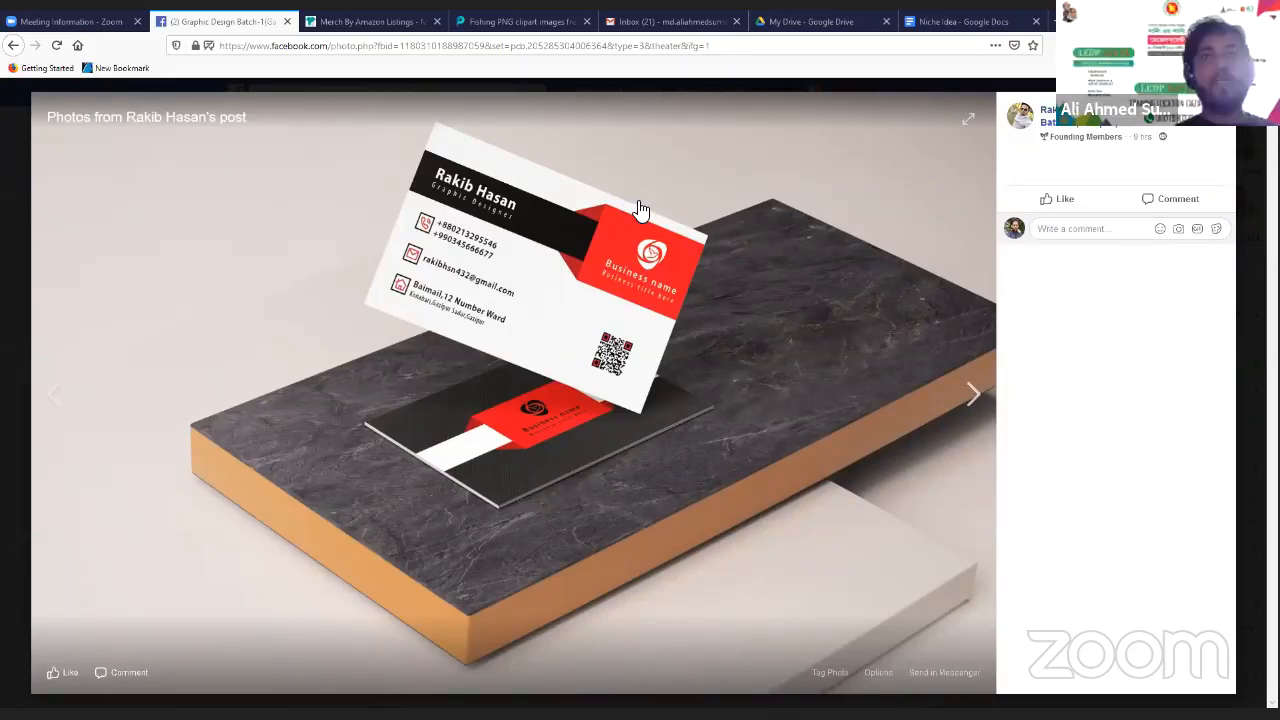
{"action": "left_click", "coordinate": [975, 400]}
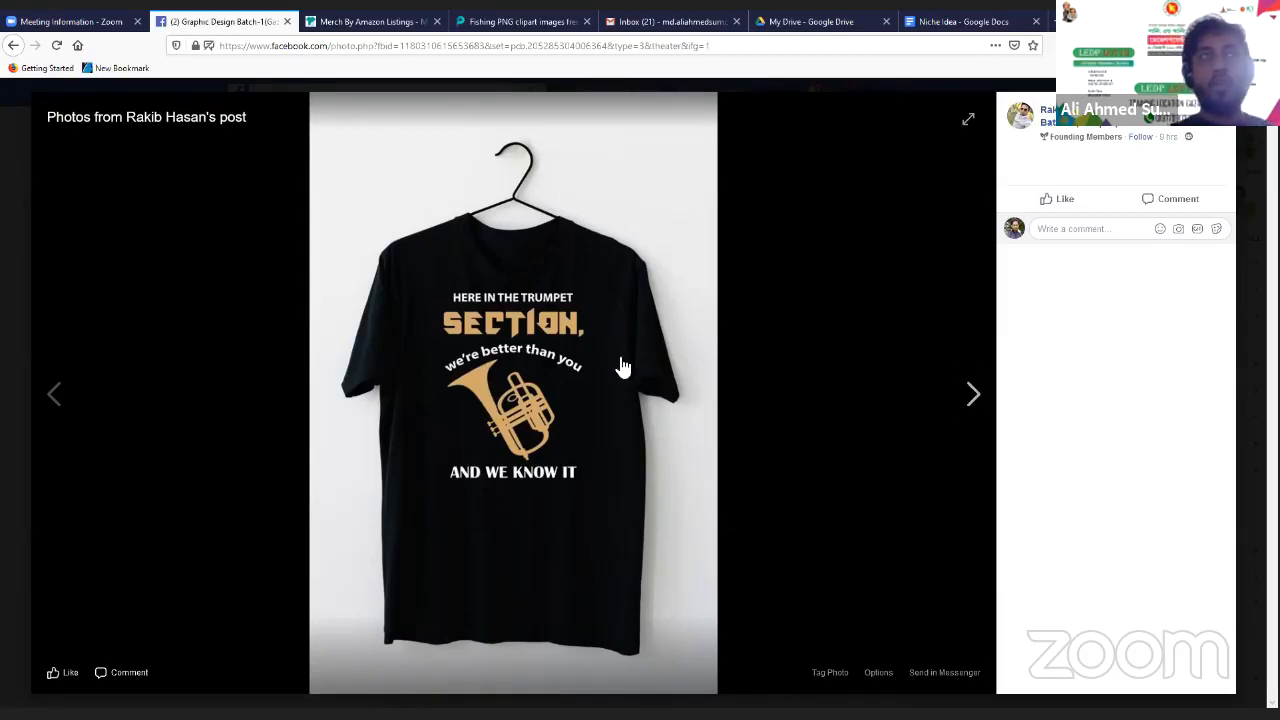
{"action": "left_click", "coordinate": [975, 395]}
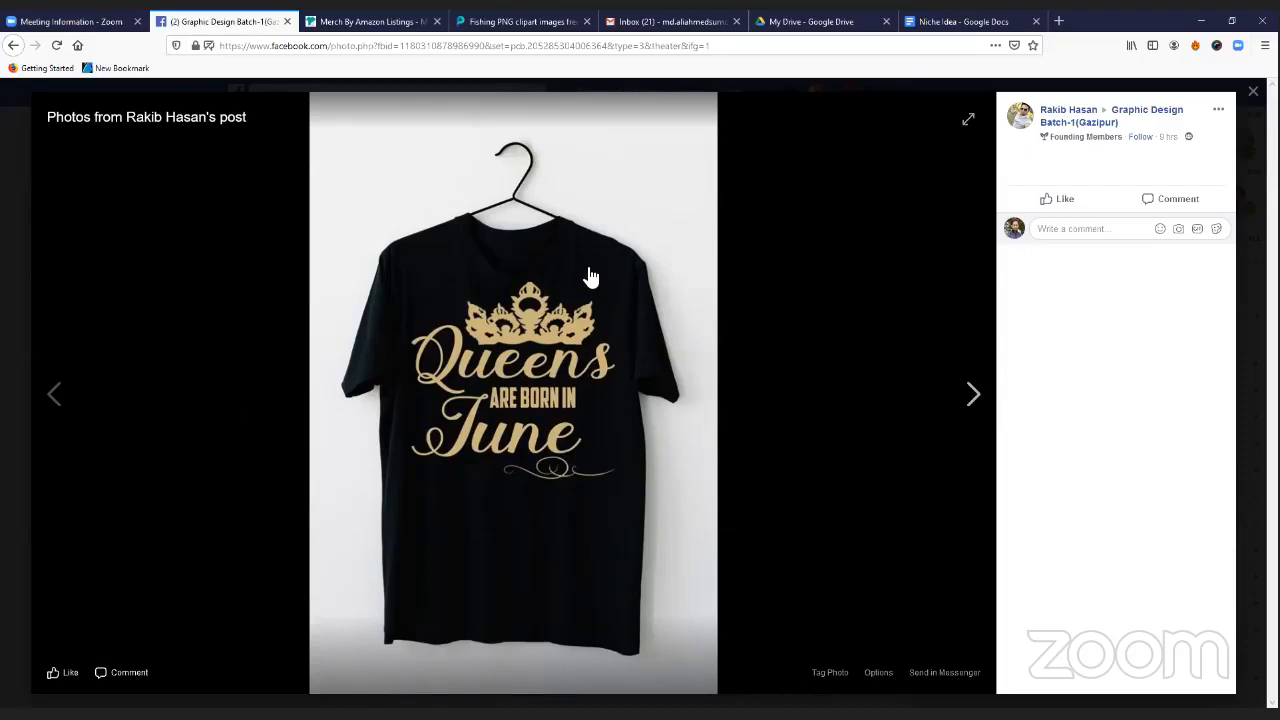
Go back to the business card photo, cycle through the post's T-shirt photos again, and close the photo view
{"action": "left_click", "coordinate": [52, 400]}
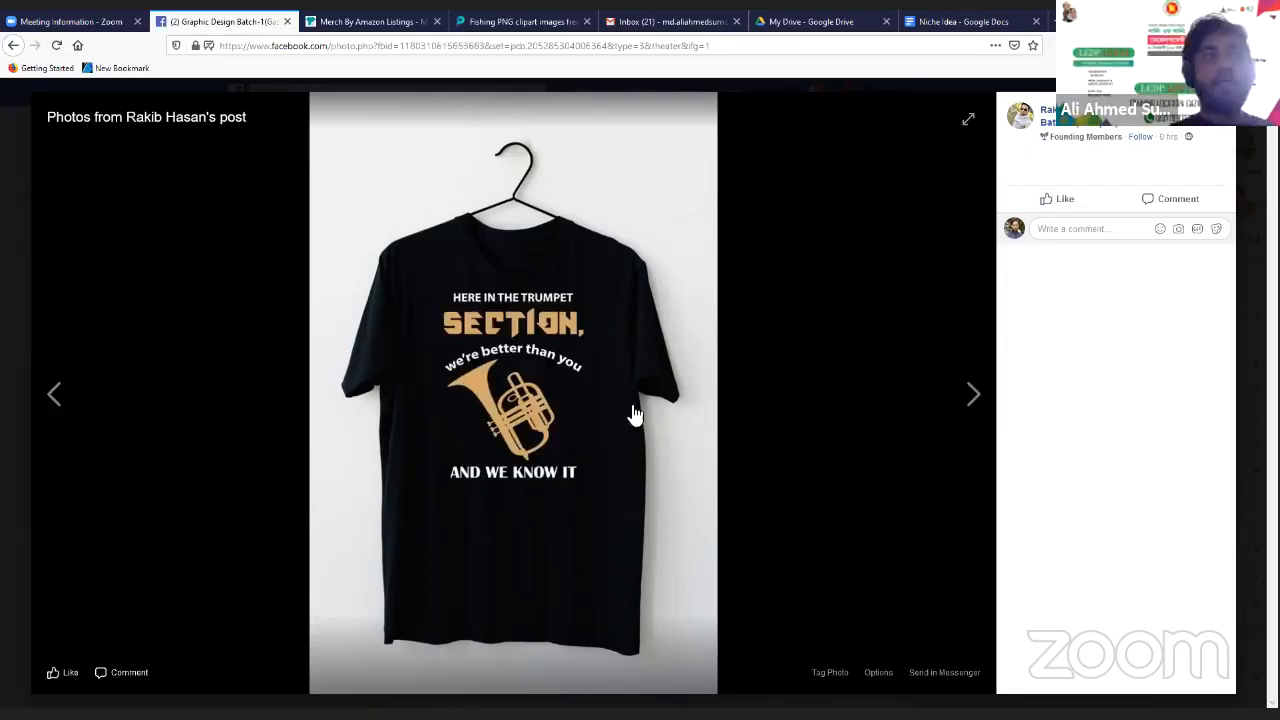
{"action": "left_click", "coordinate": [55, 400]}
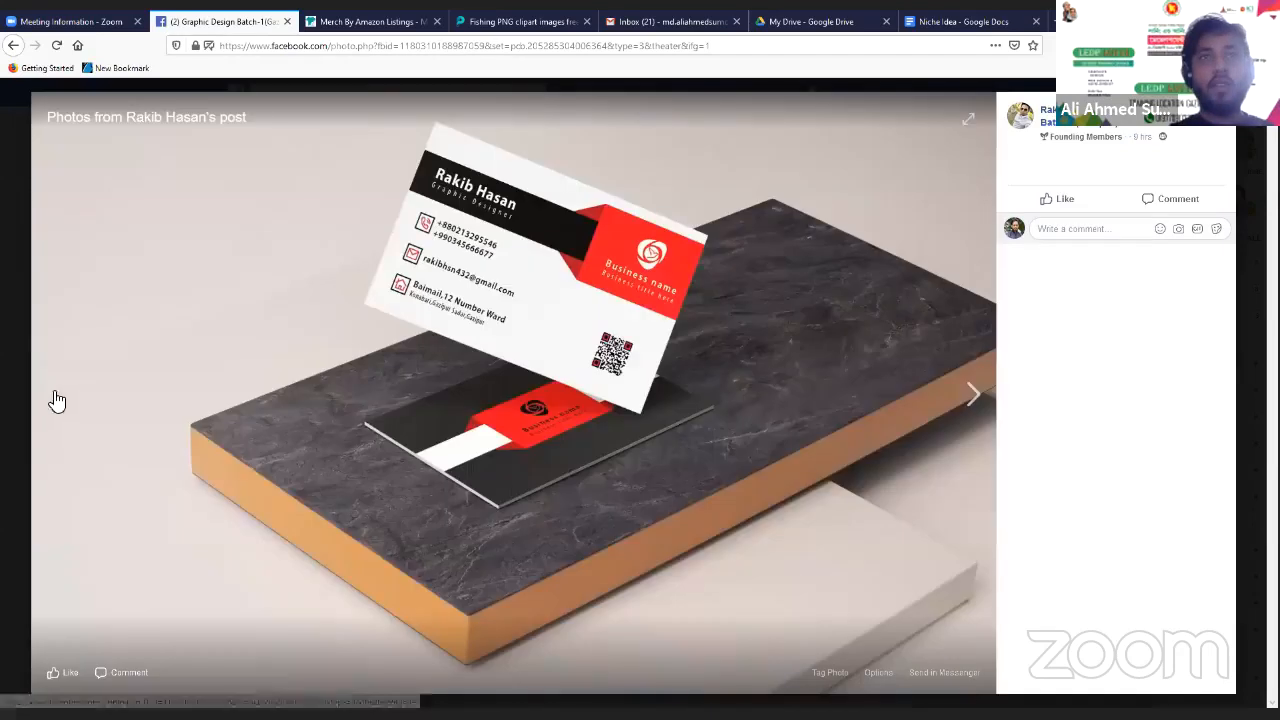
{"action": "left_click", "coordinate": [976, 400]}
{"action": "left_click", "coordinate": [976, 400]}
{"action": "left_click", "coordinate": [976, 400]}
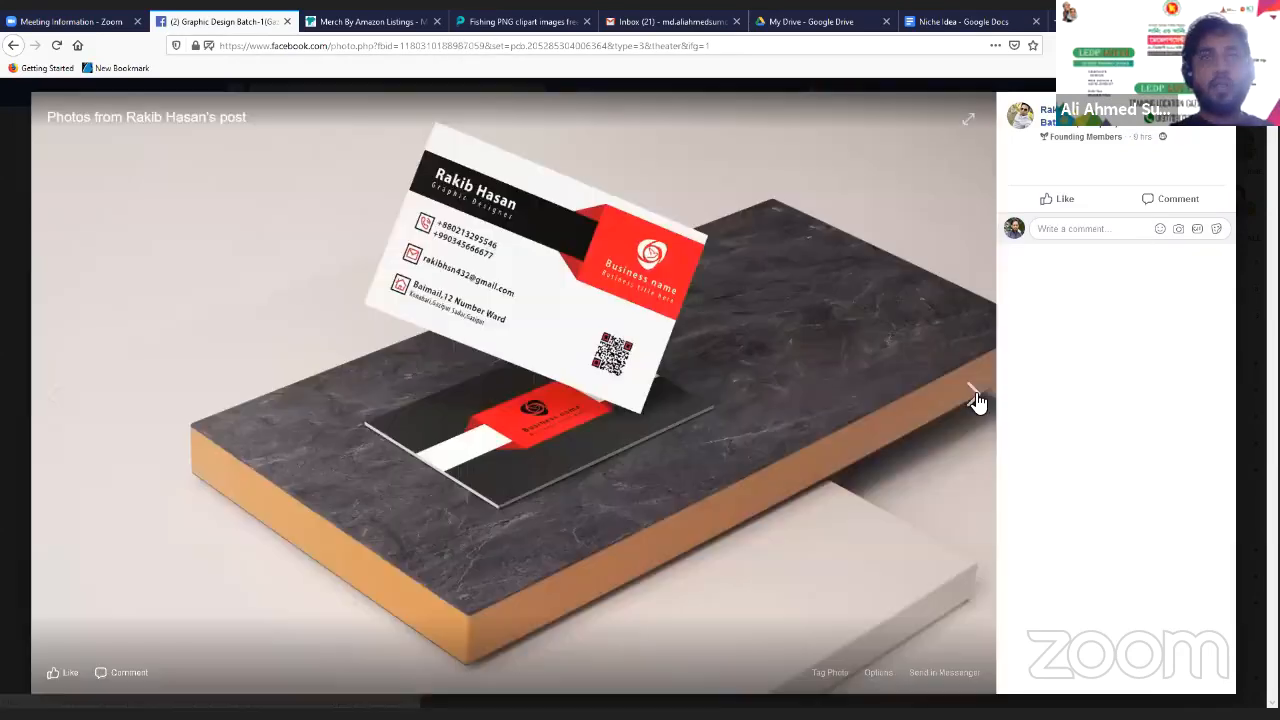
{"action": "left_click", "coordinate": [976, 400]}
{"action": "left_click", "coordinate": [976, 400]}
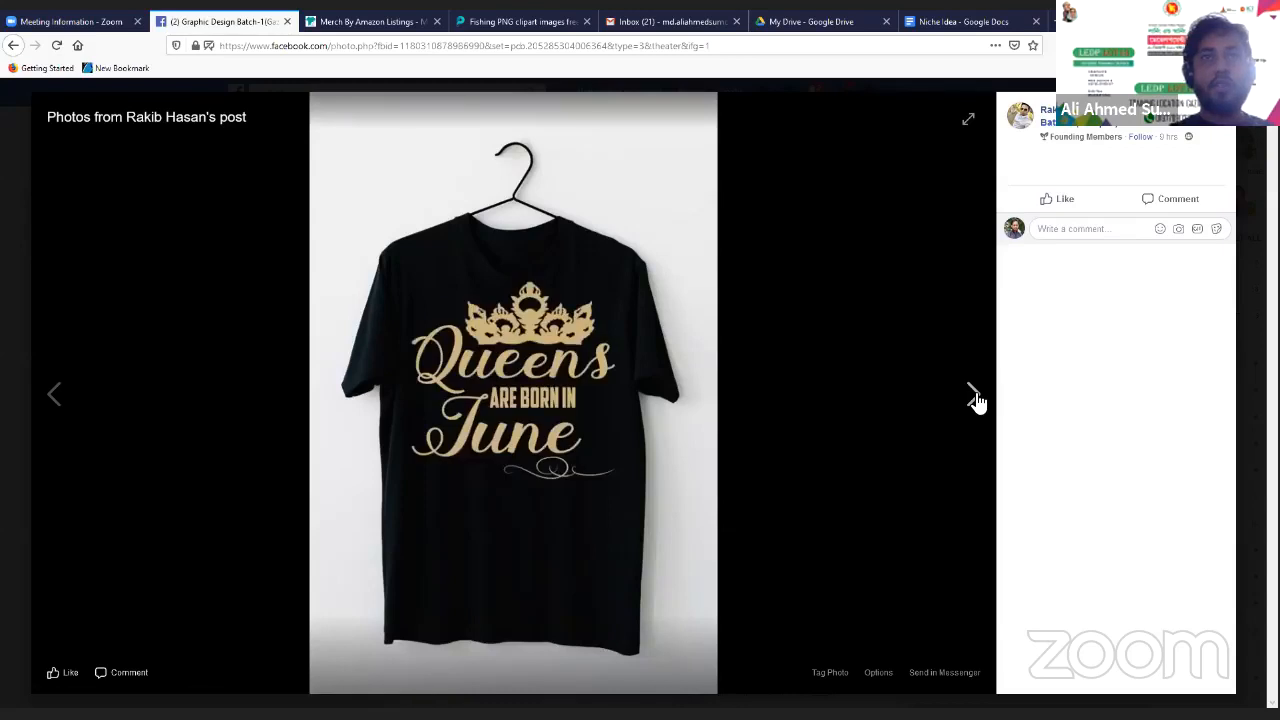
{"action": "left_click", "coordinate": [976, 400]}
{"action": "left_click", "coordinate": [976, 400]}
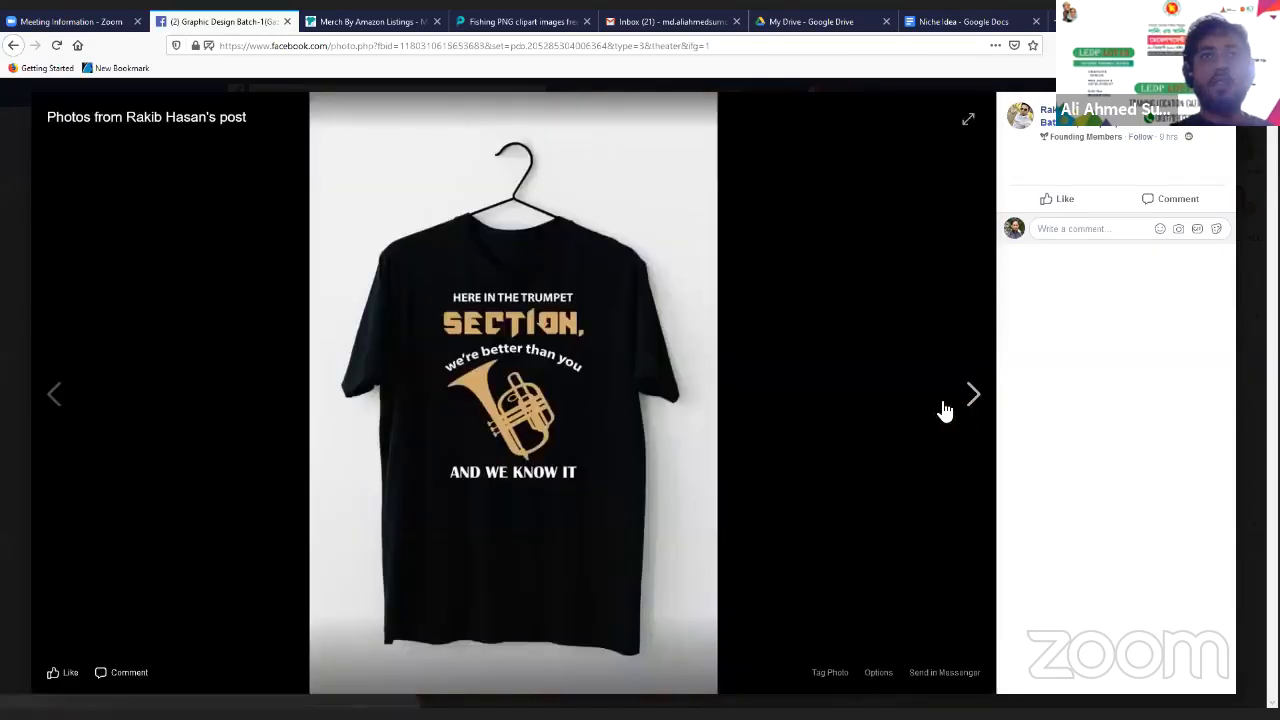
{"action": "left_click", "coordinate": [1256, 100]}
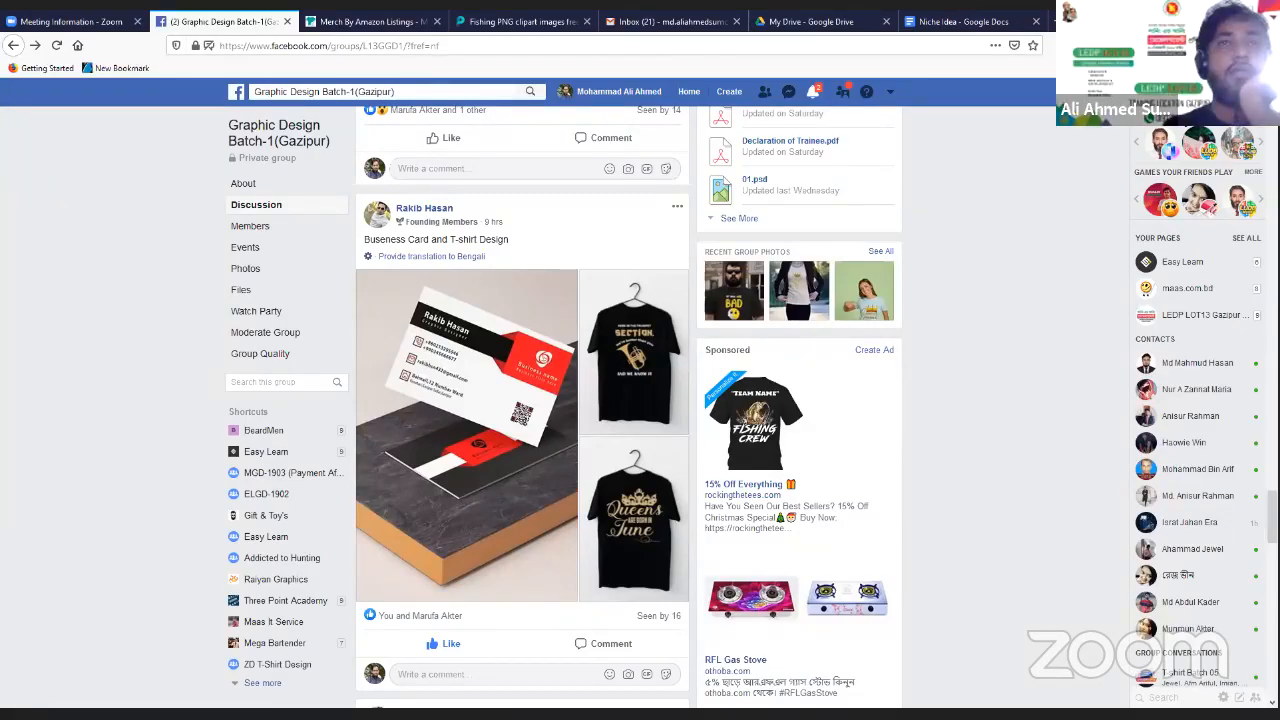
Examine the red "Marketing Strategy" flyer in the FLYER post below the business card and T-shirt post
{"action": "scroll", "coordinate": [620, 390], "scroll_direction": "down", "scroll_amount": 3}
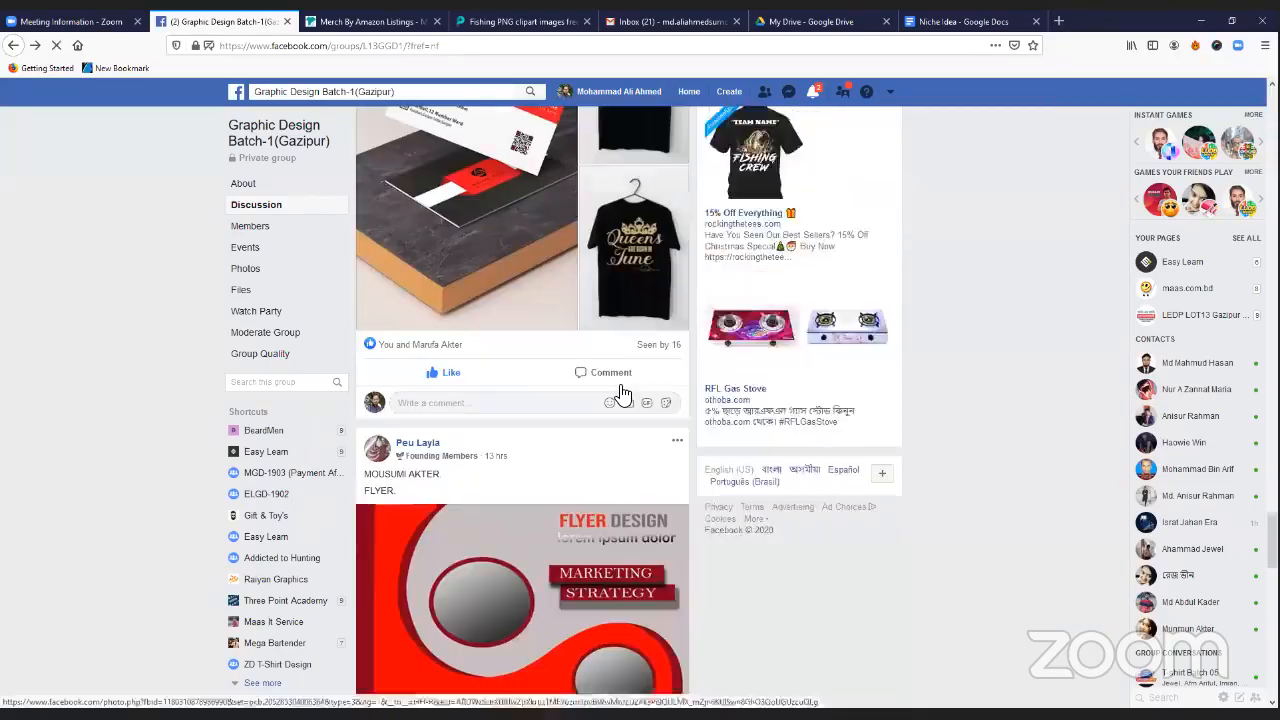
{"action": "scroll", "coordinate": [620, 393], "scroll_direction": "down", "scroll_amount": 4}
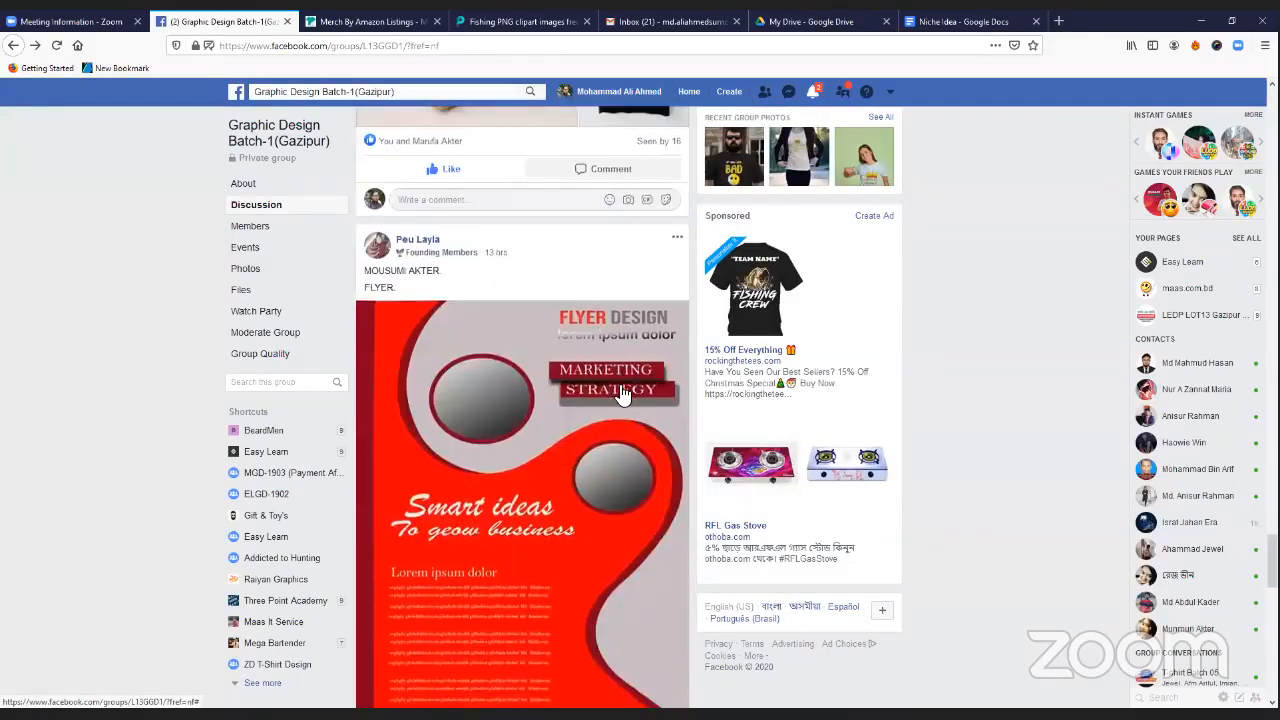
{"action": "scroll", "coordinate": [622, 393], "scroll_direction": "down", "scroll_amount": 5}
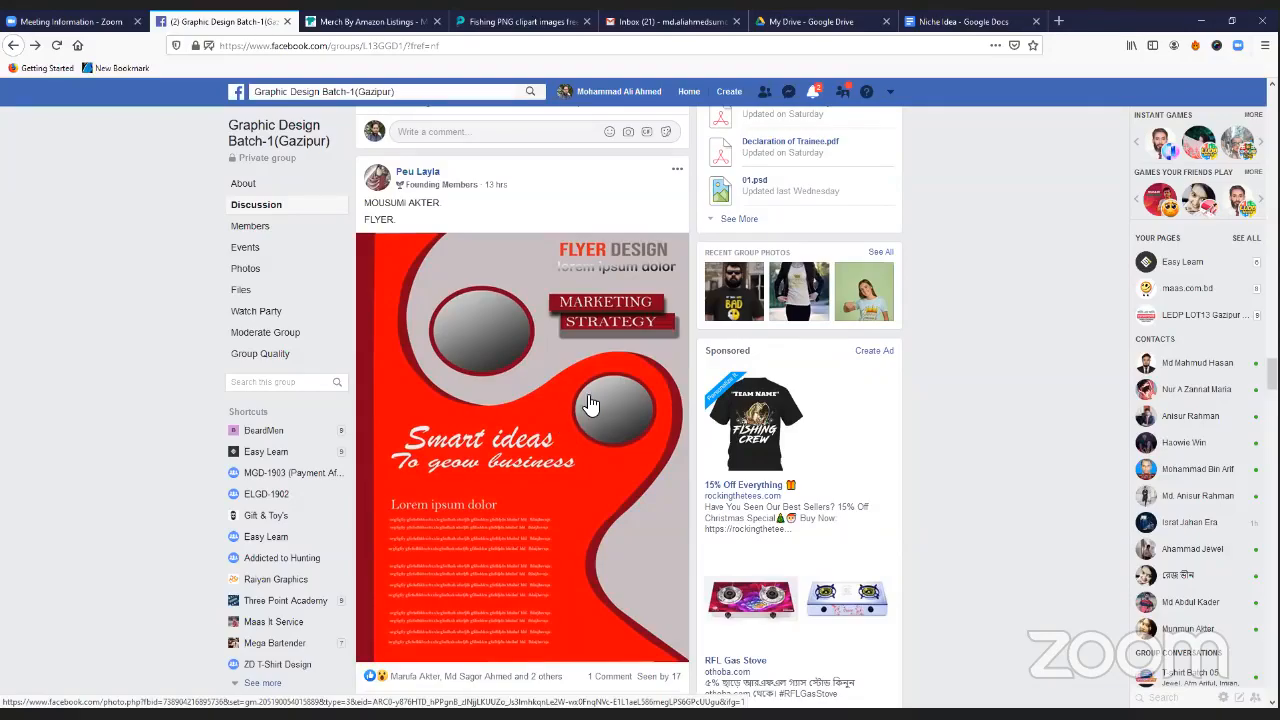
{"action": "scroll", "coordinate": [623, 366], "scroll_direction": "down", "scroll_amount": 4}
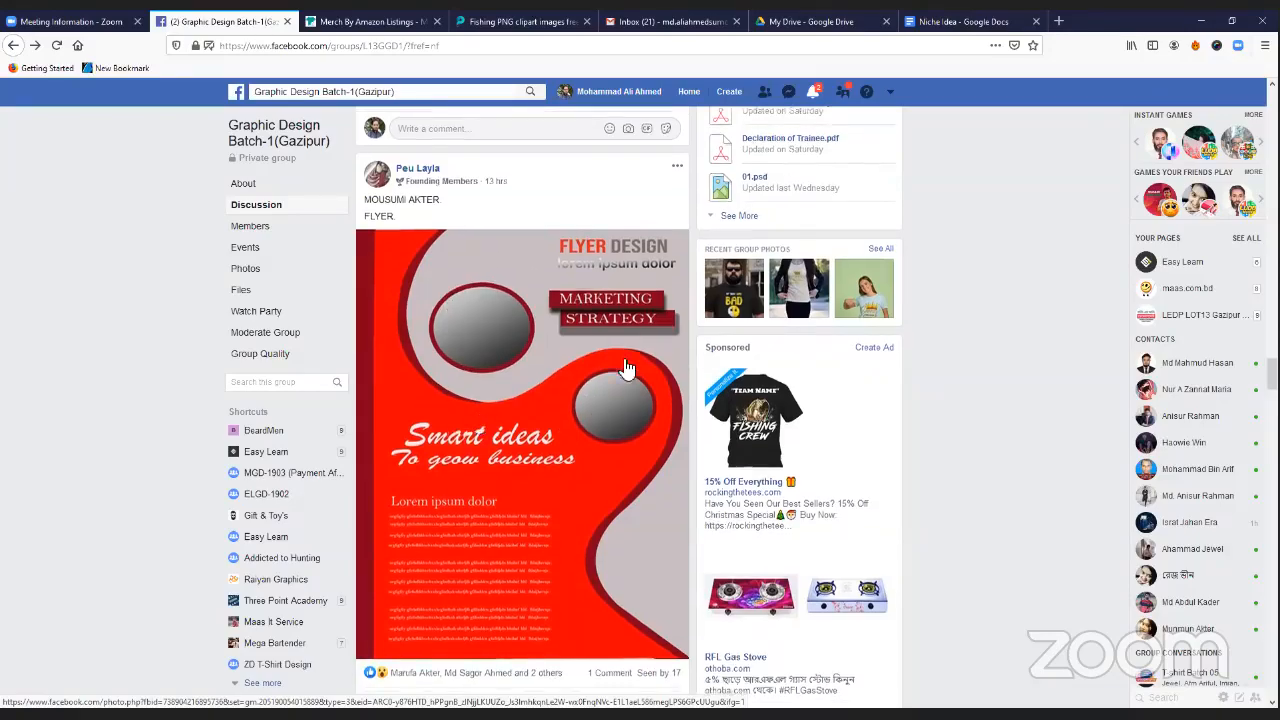
View the red "Marketing Strategy" flyer enlarged, close the photo view, and look at the blue flyer in the FLYER post below it
{"action": "scroll", "coordinate": [554, 419], "scroll_direction": "up", "scroll_amount": 4}
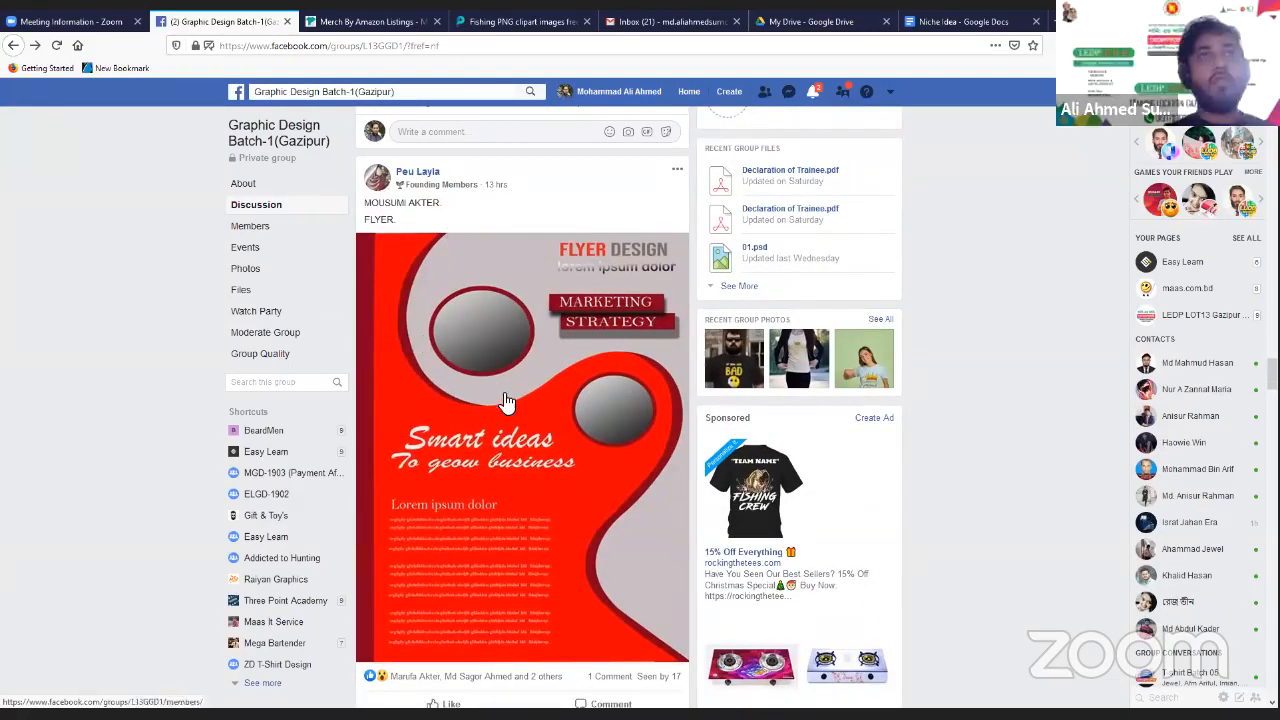
{"action": "scroll", "coordinate": [517, 405], "scroll_direction": "down", "scroll_amount": 3}
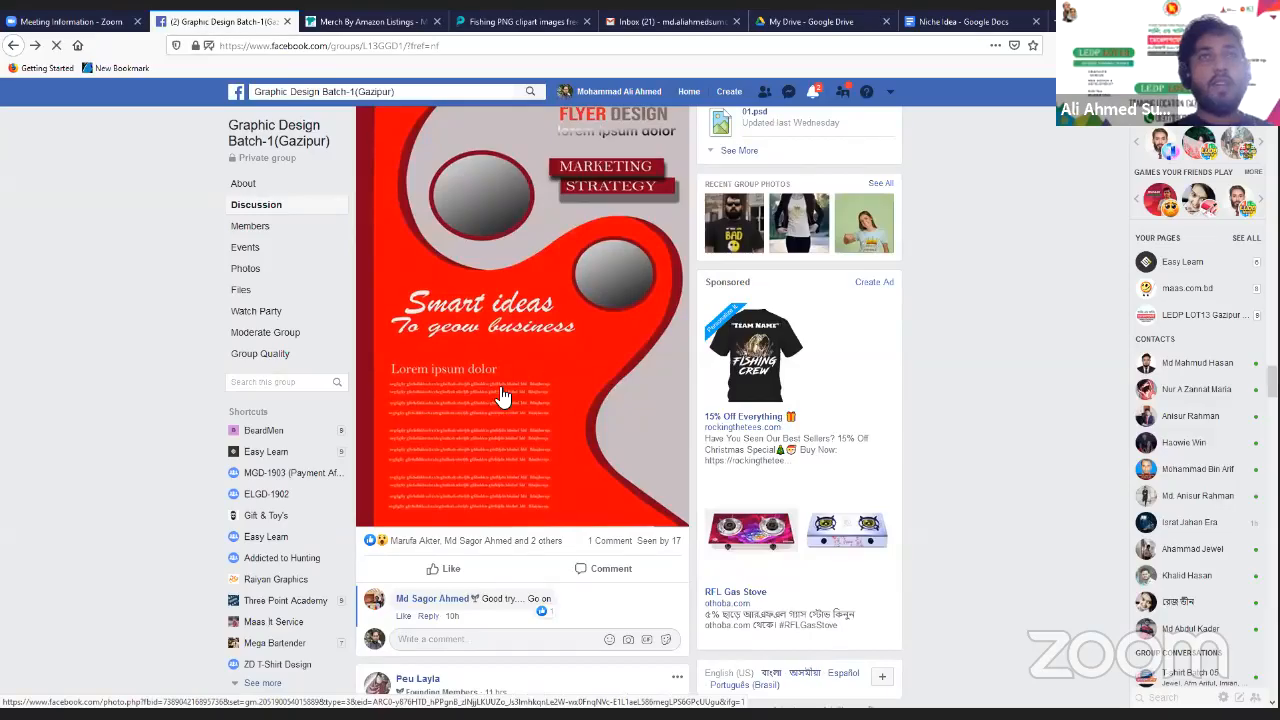
{"action": "left_click", "coordinate": [642, 366]}
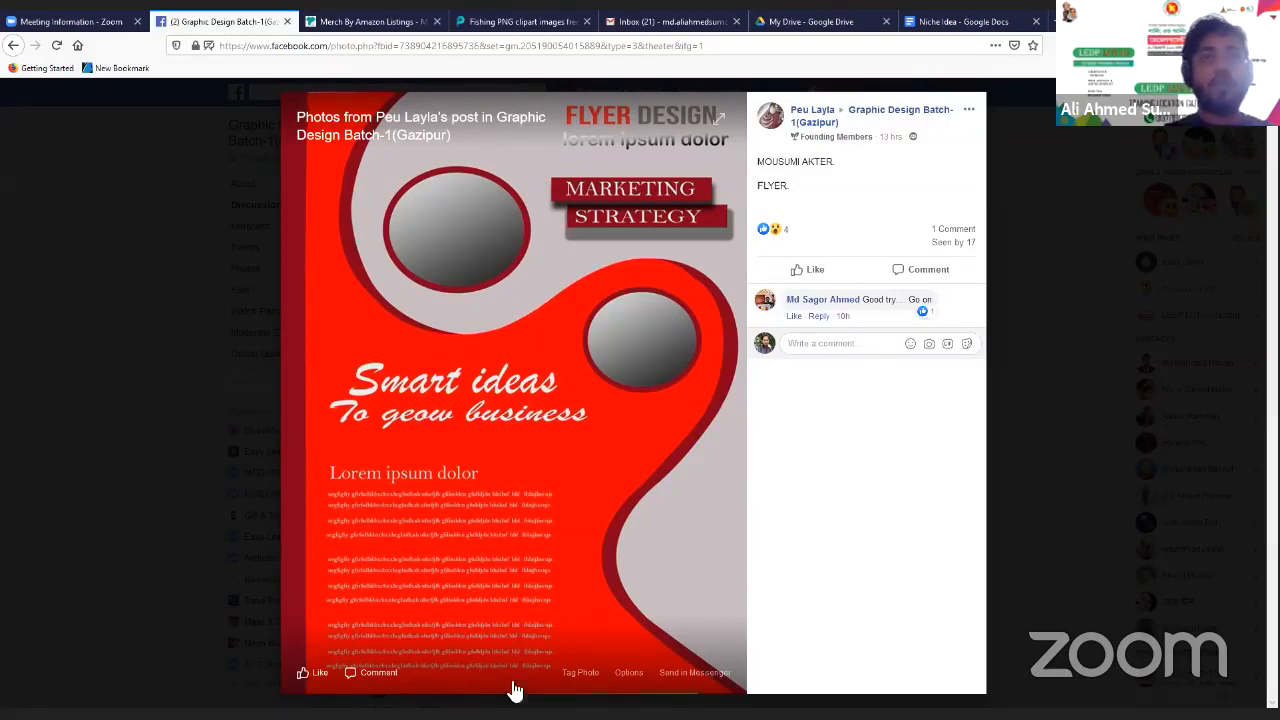
{"action": "left_click", "coordinate": [1062, 384]}
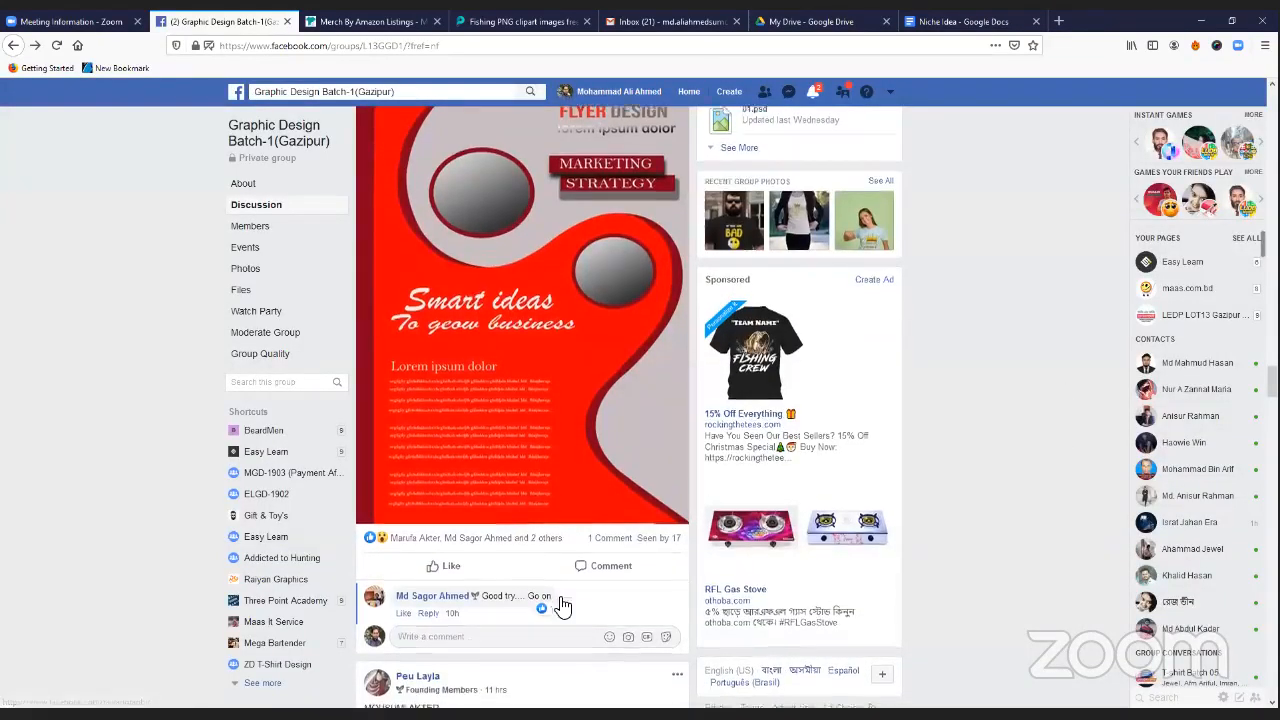
{"action": "scroll", "coordinate": [560, 604], "scroll_direction": "down", "scroll_amount": 4}
{"action": "scroll", "coordinate": [565, 608], "scroll_direction": "down", "scroll_amount": 2}
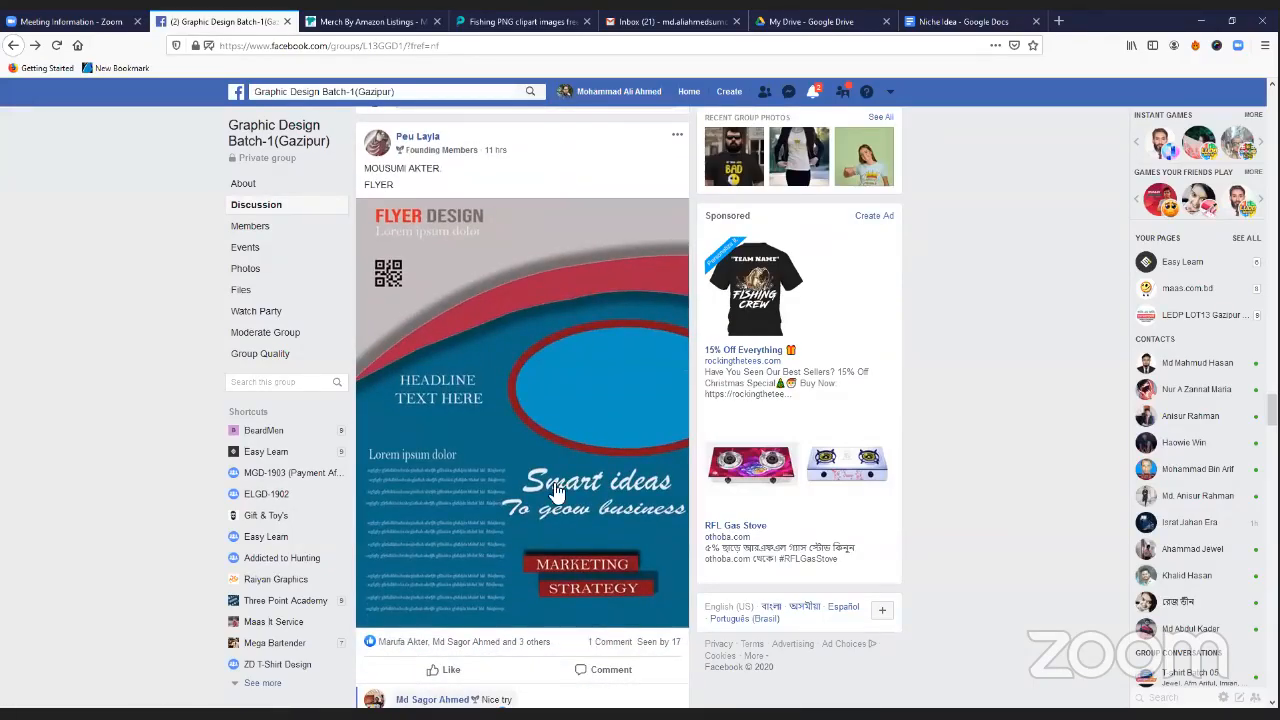
View the front and back photos of the "Project-Vneck T-shirt design" post enlarged, return to the front photo, and close the photo view
{"action": "scroll", "coordinate": [557, 492], "scroll_direction": "up", "scroll_amount": 7}
{"action": "scroll", "coordinate": [555, 502], "scroll_direction": "up", "scroll_amount": 5}
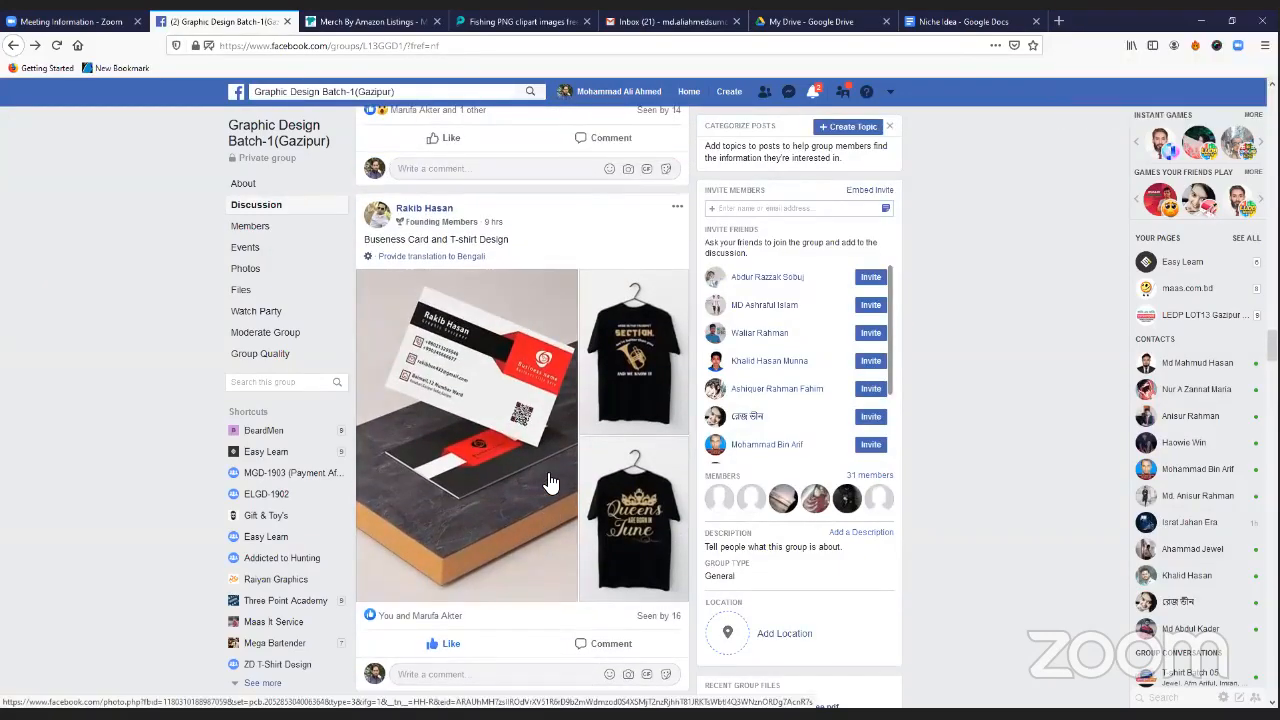
{"action": "scroll", "coordinate": [549, 482], "scroll_direction": "up", "scroll_amount": 5}
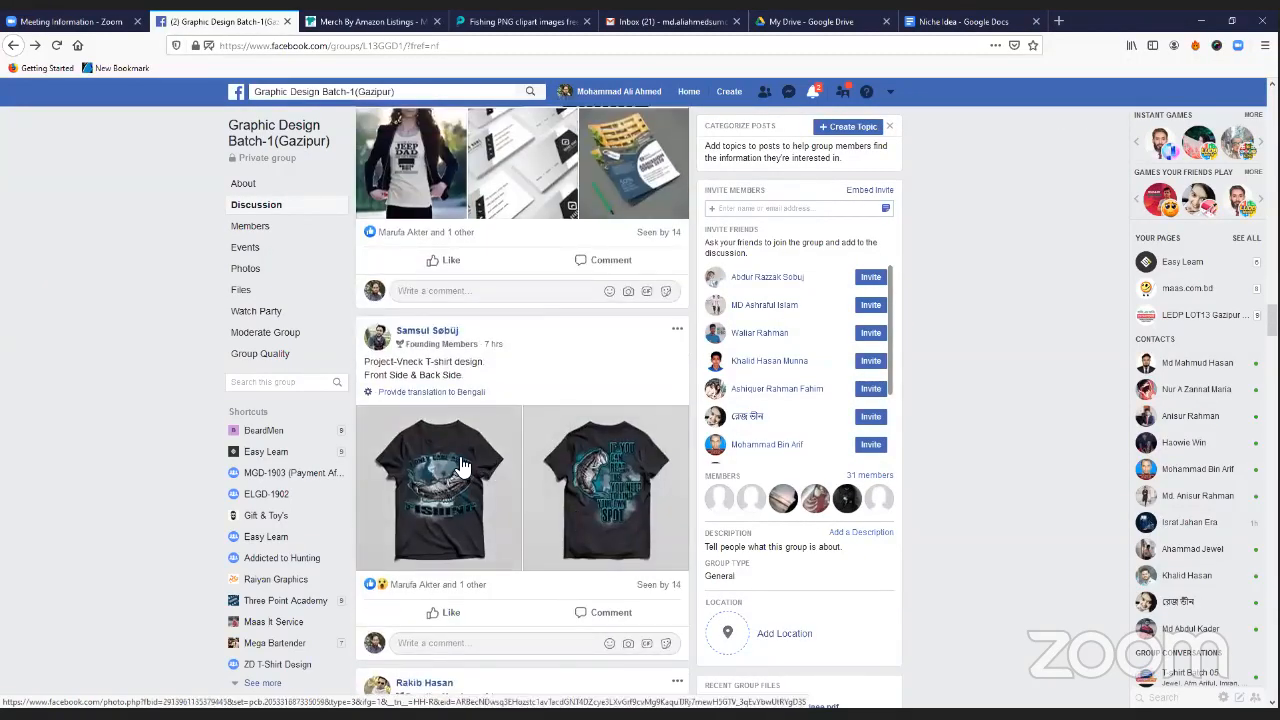
{"action": "left_click", "coordinate": [462, 468]}
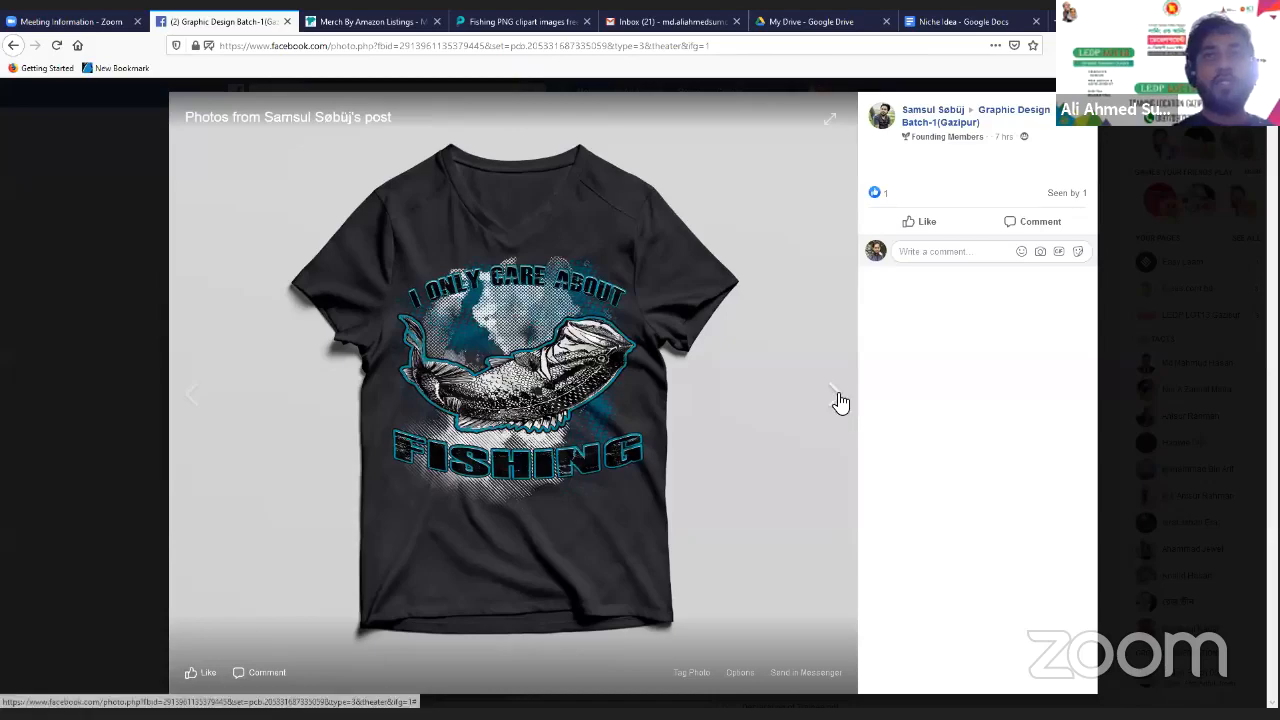
{"action": "left_click", "coordinate": [838, 401]}
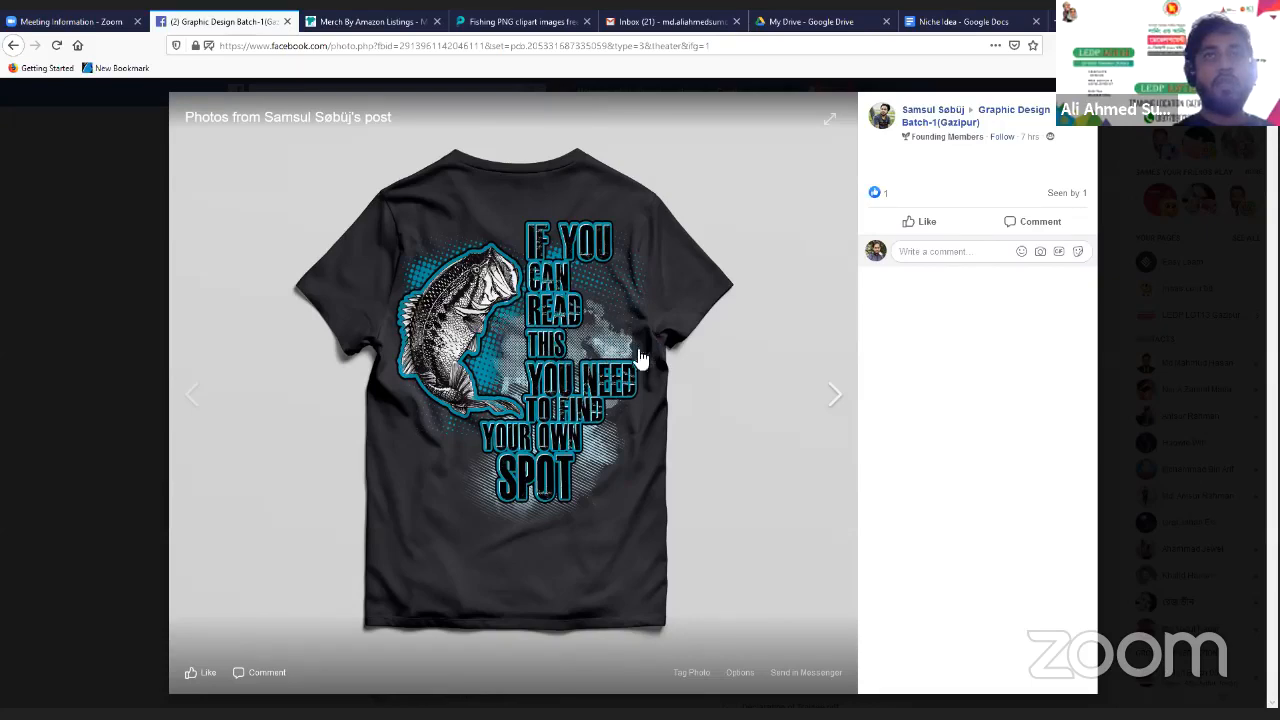
{"action": "left_click", "coordinate": [186, 402]}
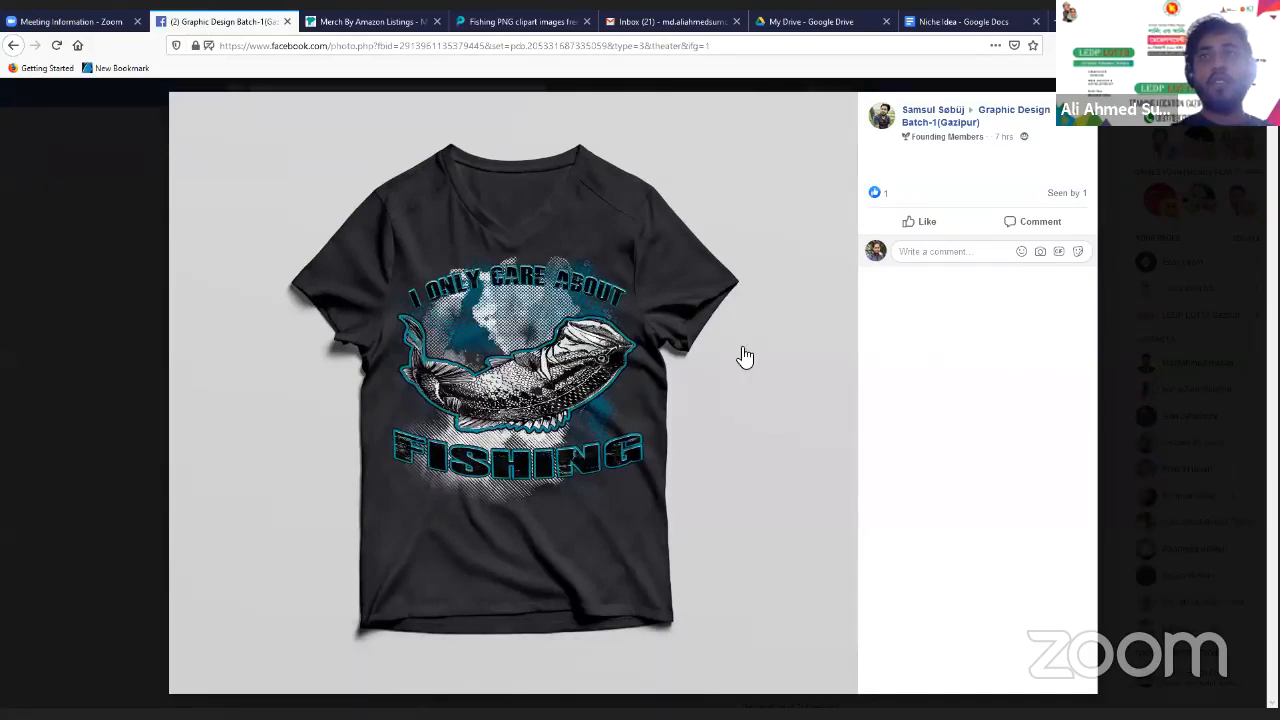
{"action": "left_click", "coordinate": [1106, 338]}
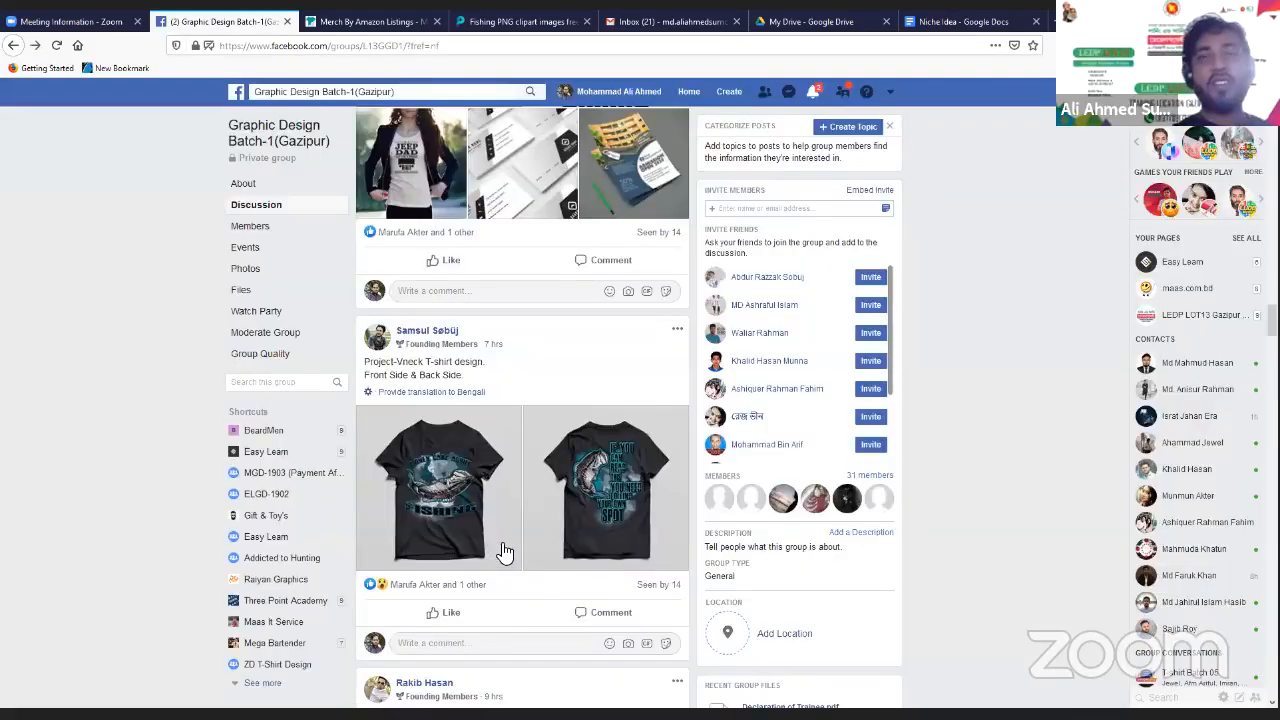
Like the "Project-Vneck T-shirt design" post and view its back-side T-shirt photo enlarged once more
{"action": "left_click", "coordinate": [445, 611]}
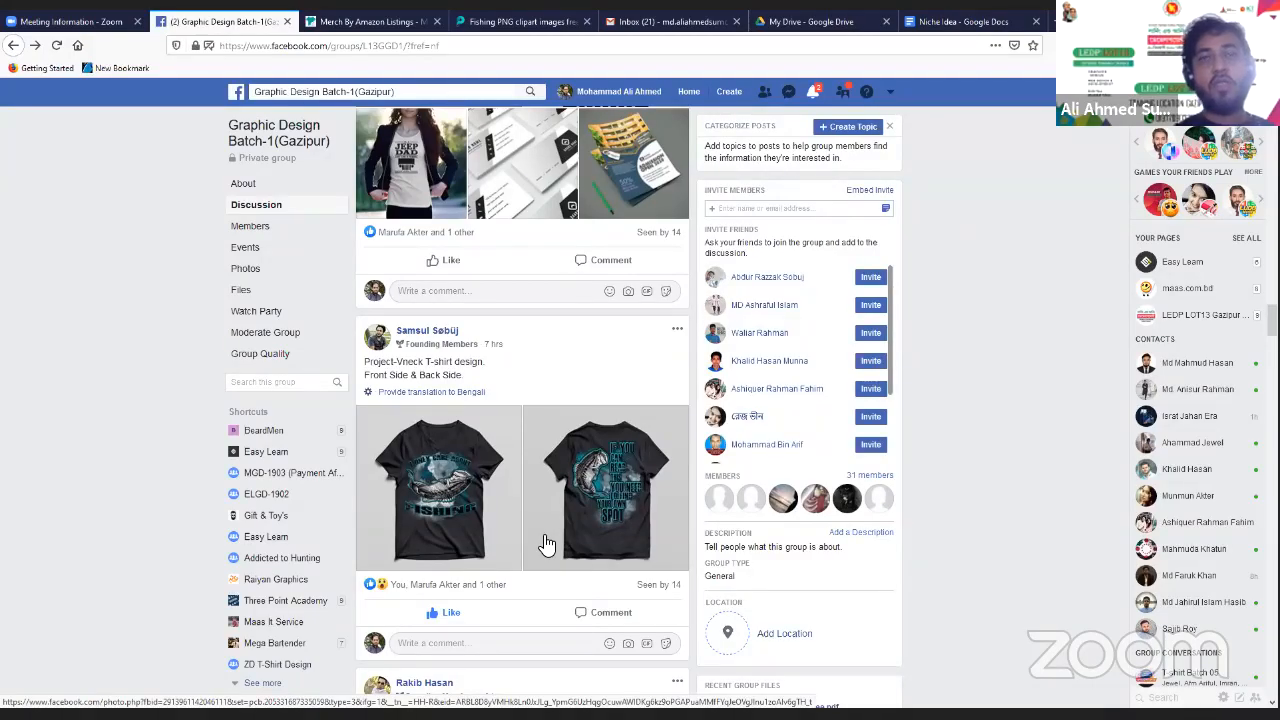
{"action": "left_click", "coordinate": [560, 522]}
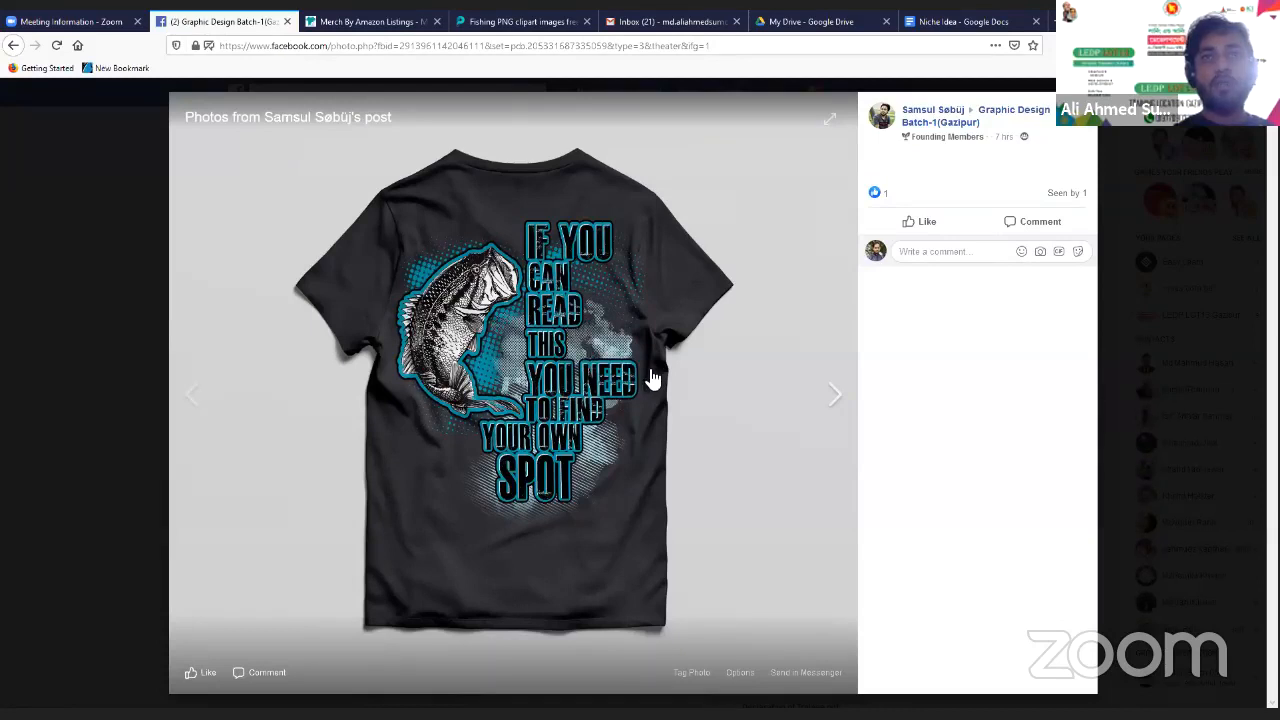
{"action": "left_click", "coordinate": [1115, 326]}
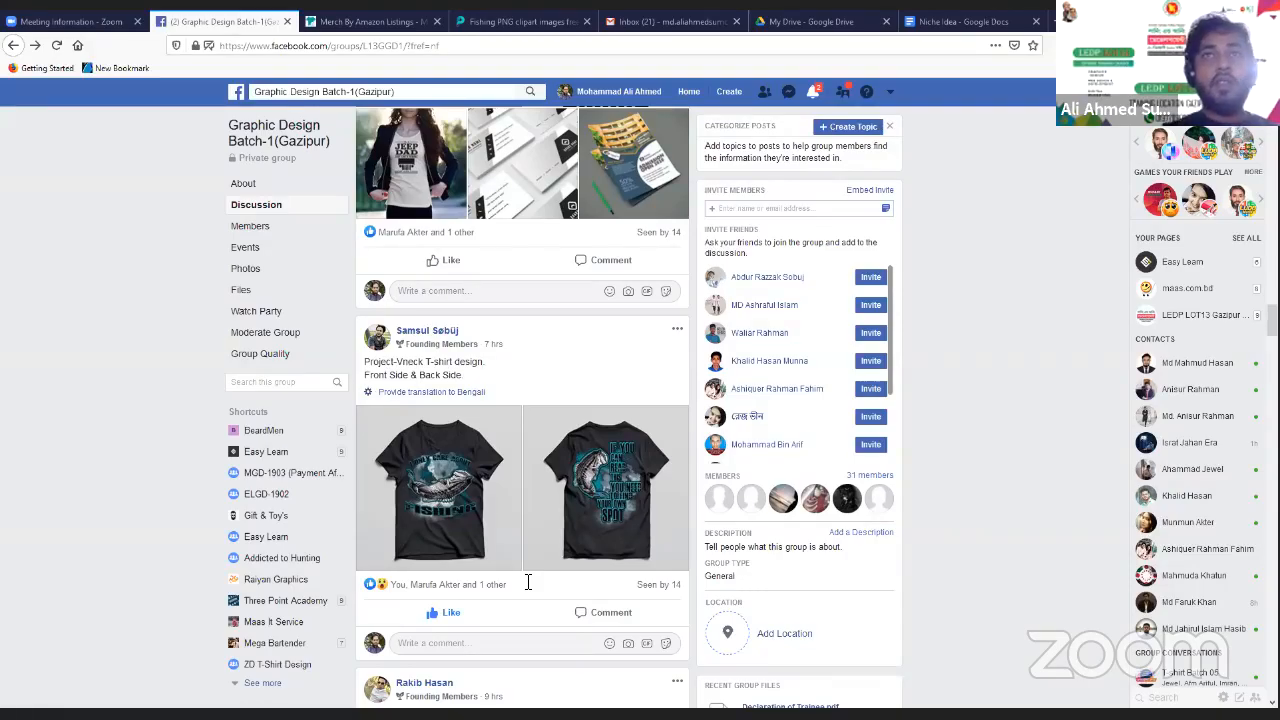
View the "Summer Offer" banner of the "Banner Design" post enlarged, close the photo view, and like the post
{"action": "scroll", "coordinate": [508, 477], "scroll_direction": "down", "scroll_amount": 4}
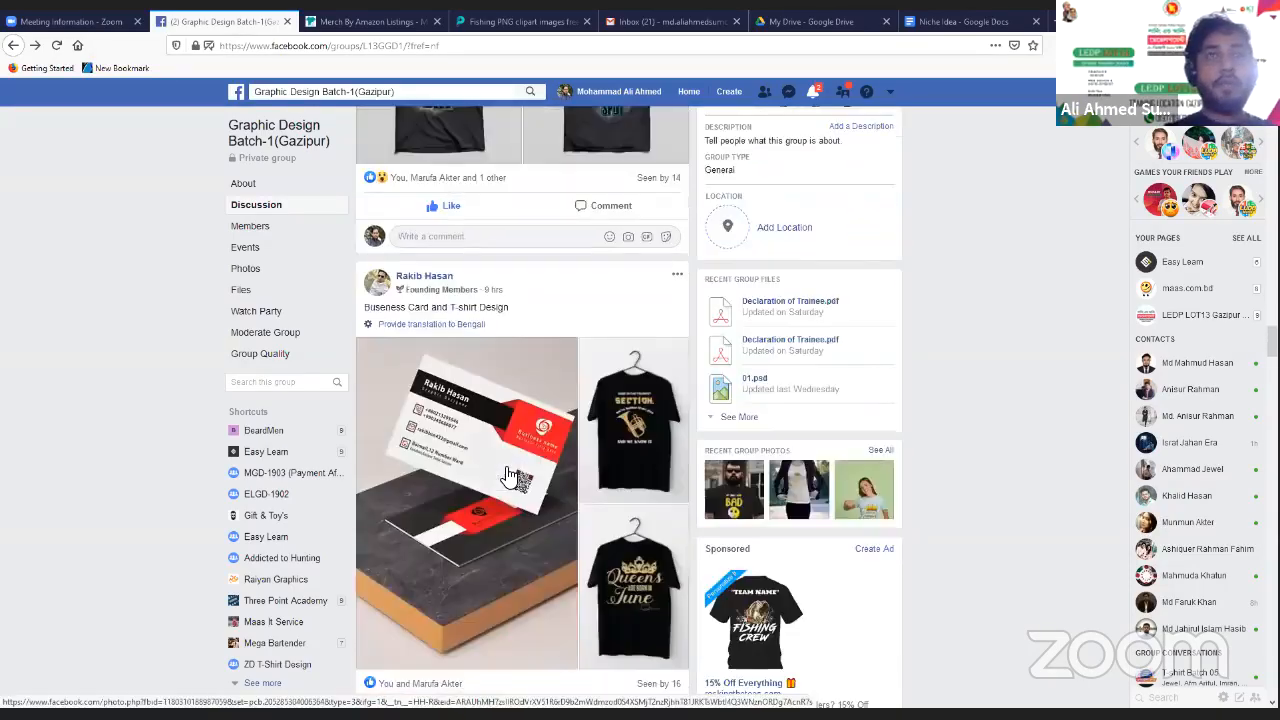
{"action": "scroll", "coordinate": [508, 477], "scroll_direction": "down", "scroll_amount": 3}
{"action": "scroll", "coordinate": [508, 477], "scroll_direction": "up", "scroll_amount": 3}
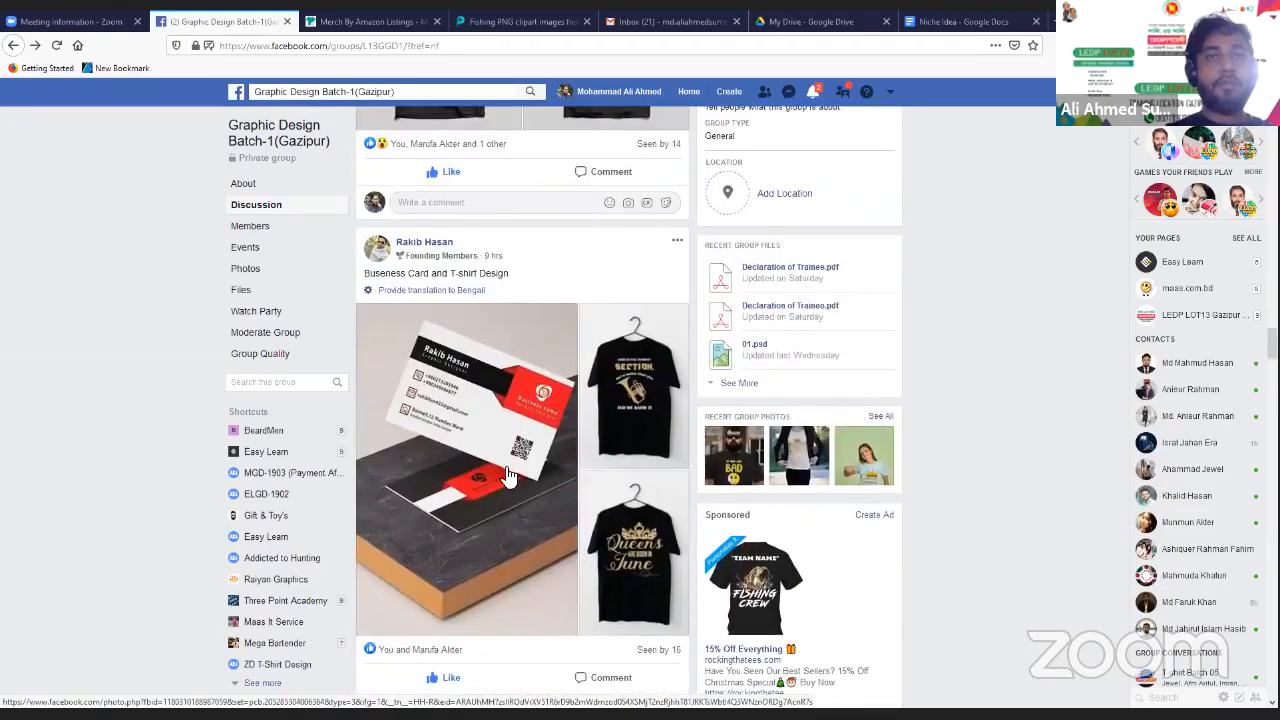
{"action": "scroll", "coordinate": [508, 477], "scroll_direction": "down", "scroll_amount": 5}
{"action": "scroll", "coordinate": [508, 477], "scroll_direction": "down", "scroll_amount": 6}
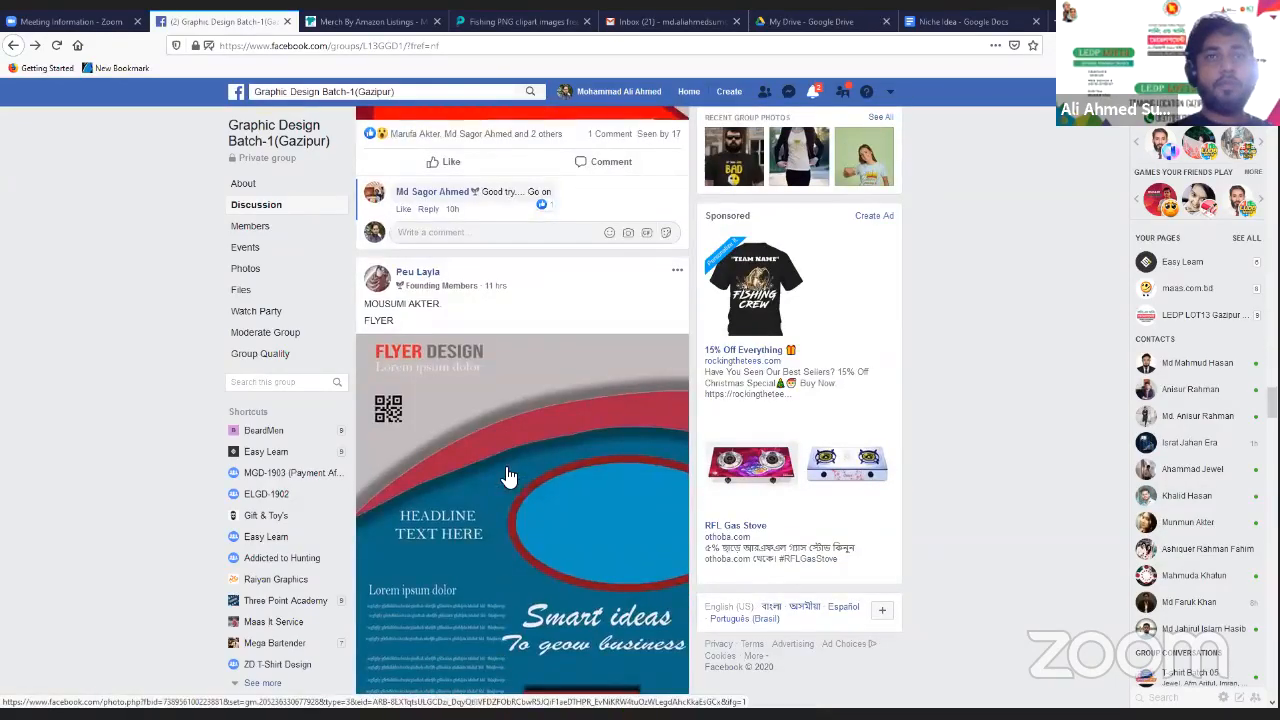
{"action": "scroll", "coordinate": [504, 476], "scroll_direction": "down", "scroll_amount": 6}
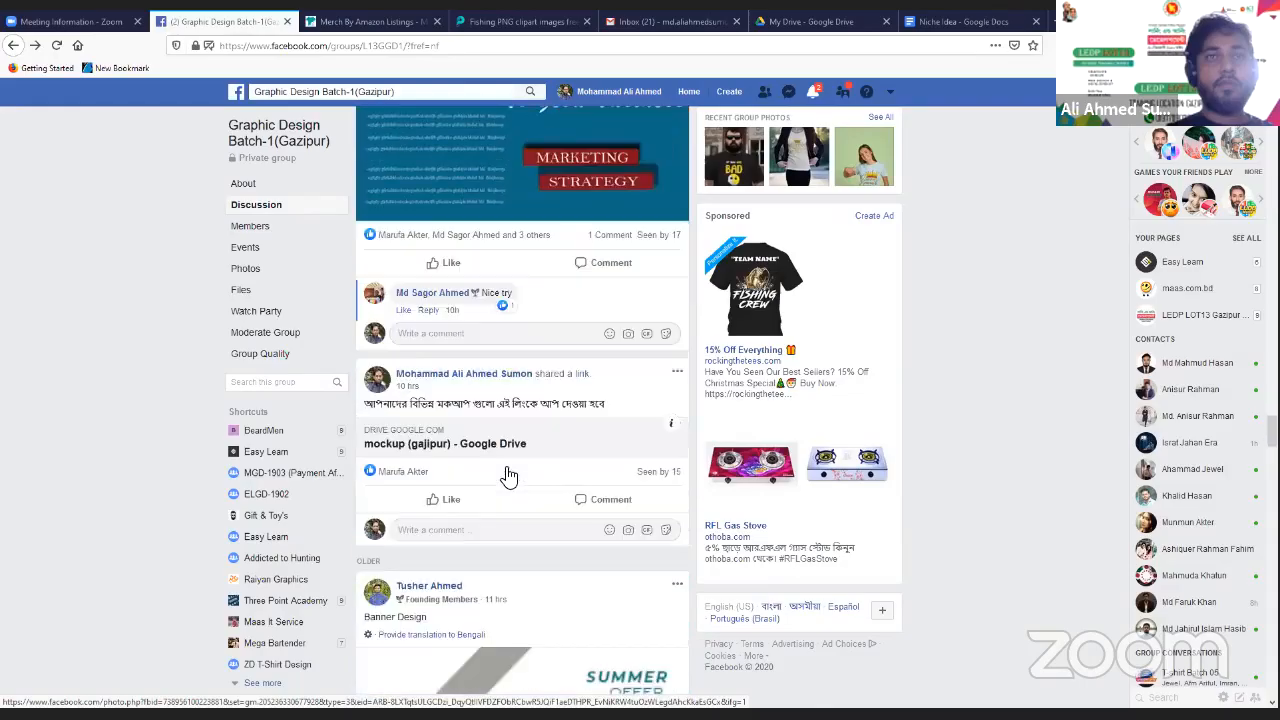
{"action": "scroll", "coordinate": [508, 475], "scroll_direction": "down", "scroll_amount": 3}
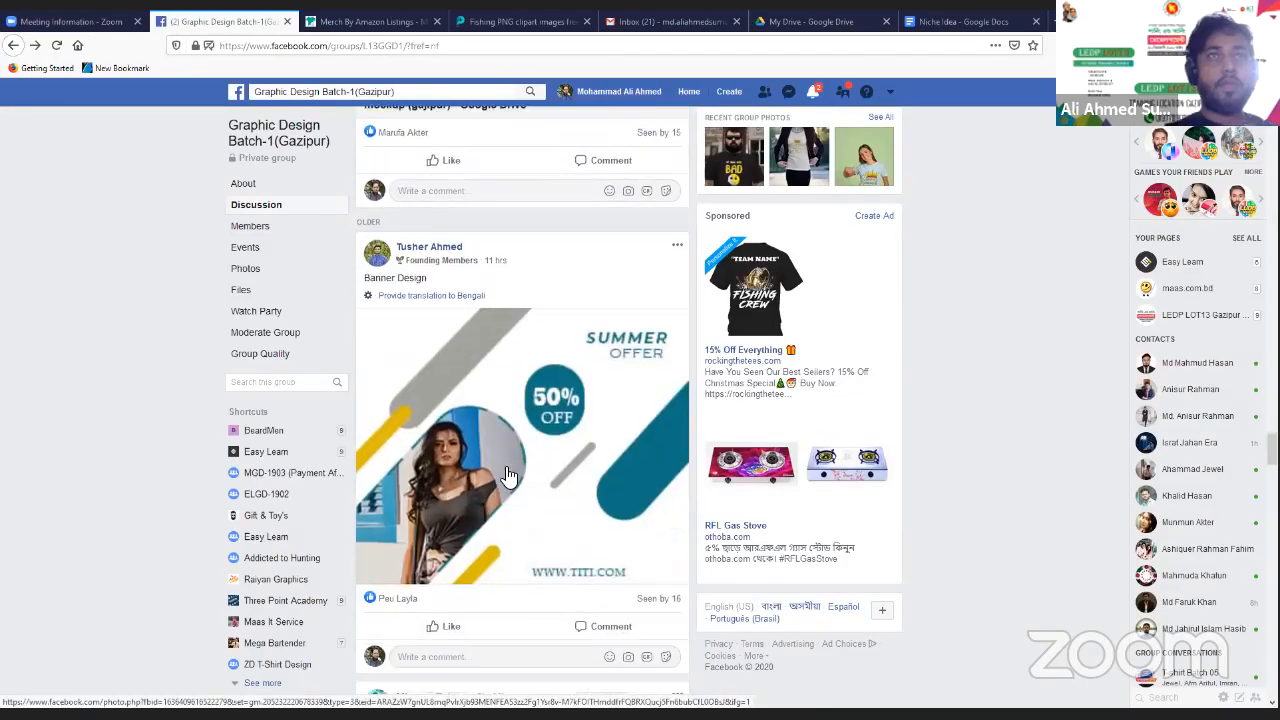
{"action": "scroll", "coordinate": [508, 470], "scroll_direction": "down", "scroll_amount": 1}
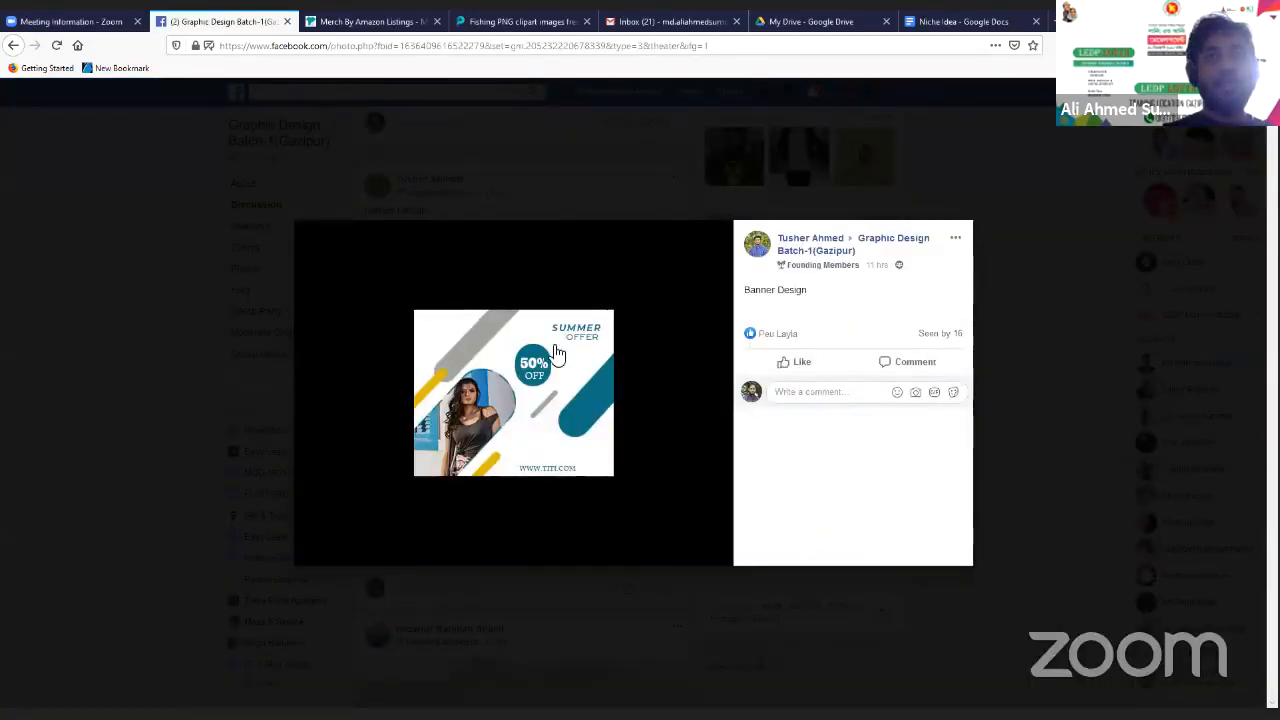
{"action": "mouse_move", "coordinate": [394, 417]}
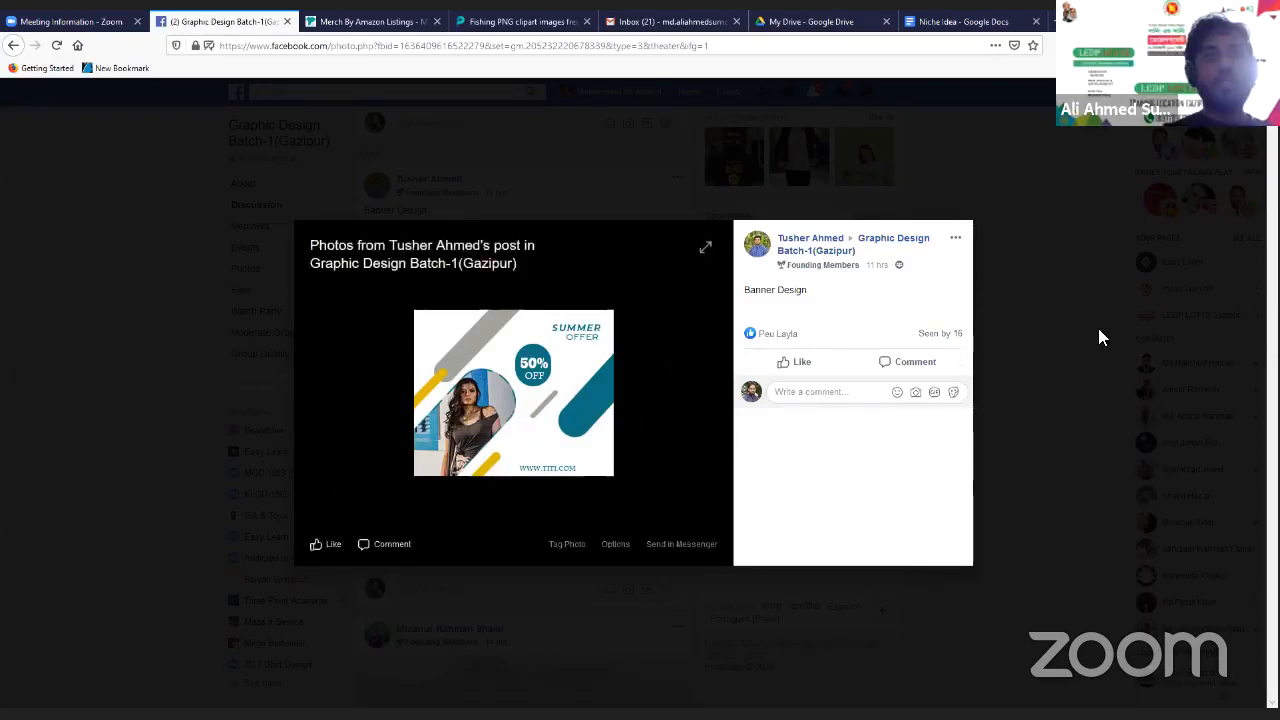
{"action": "left_click", "coordinate": [1062, 368]}
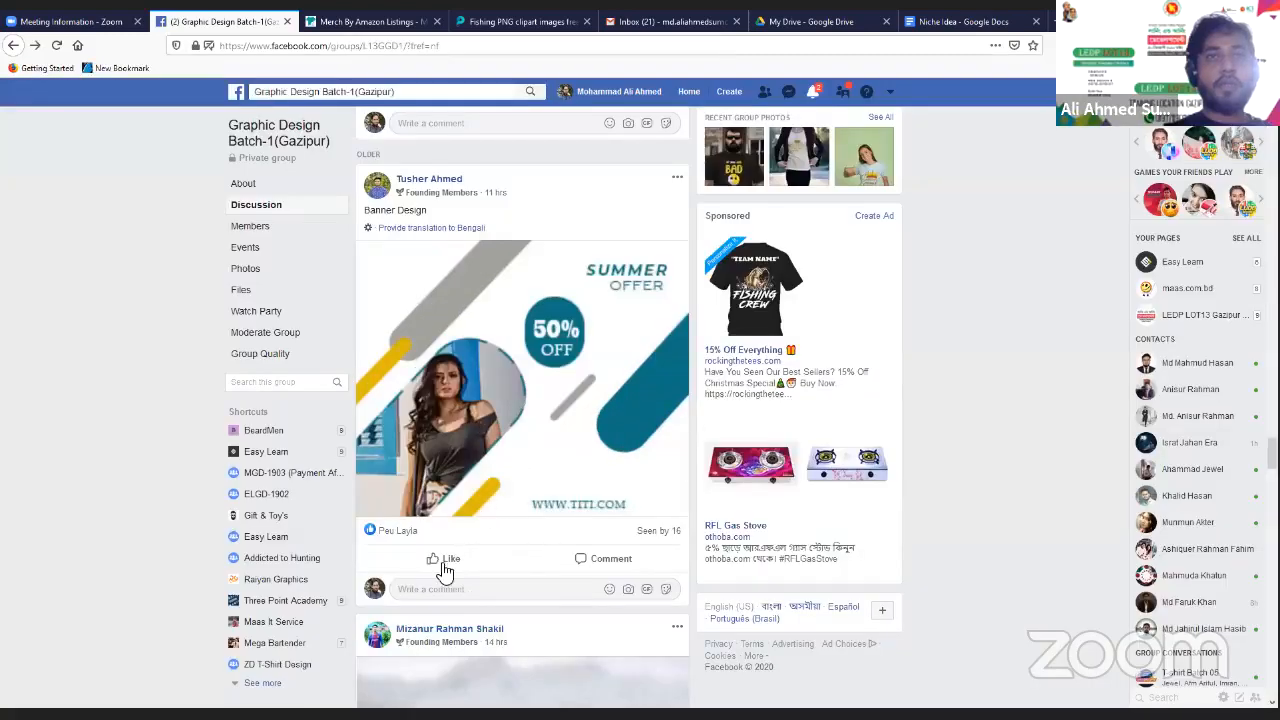
{"action": "scroll", "coordinate": [632, 466], "scroll_direction": "down", "scroll_amount": 3}
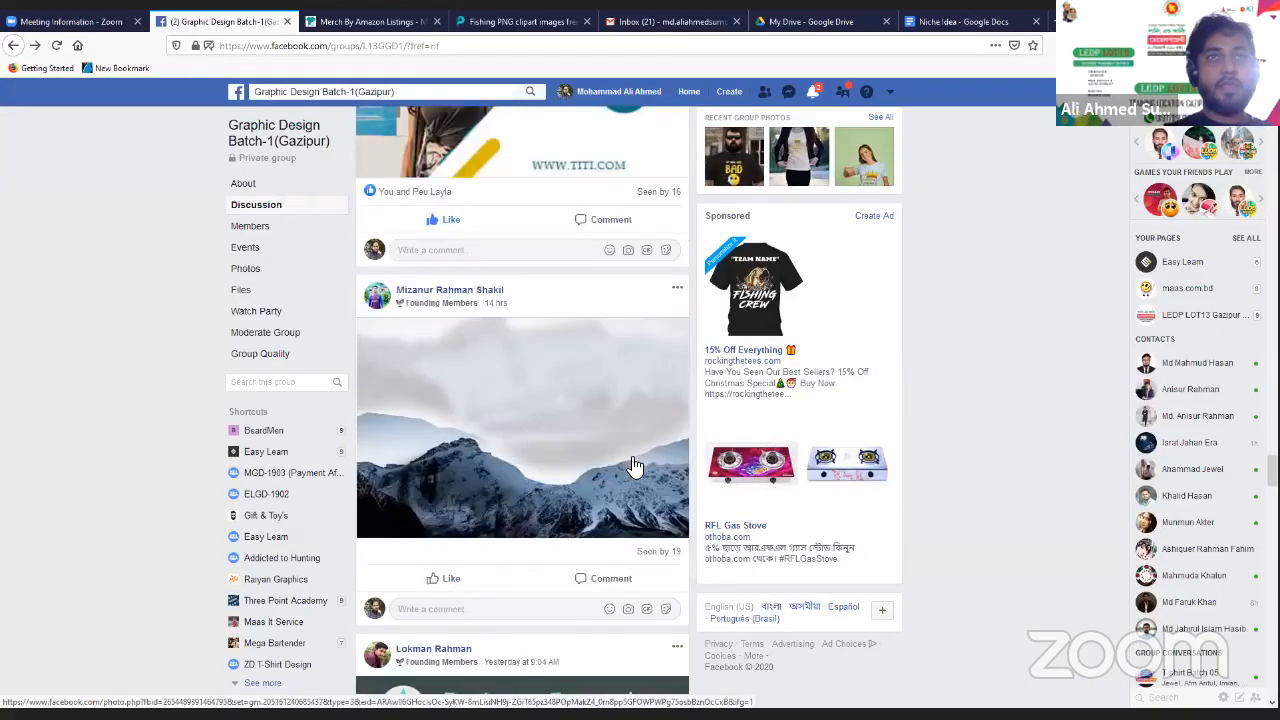
Look through the older posts below the banner design and return to the beginning of the group's feed
{"action": "scroll", "coordinate": [632, 466], "scroll_direction": "down", "scroll_amount": 7}
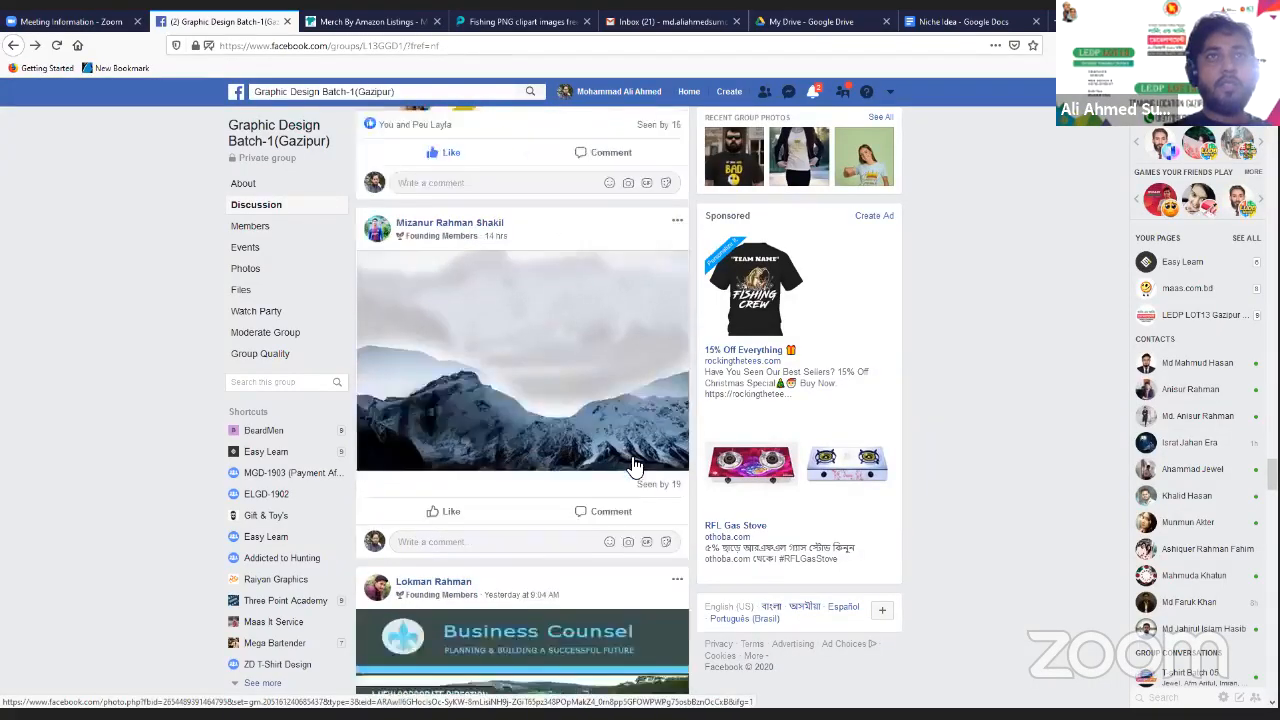
{"action": "scroll", "coordinate": [632, 466], "scroll_direction": "down", "scroll_amount": 2}
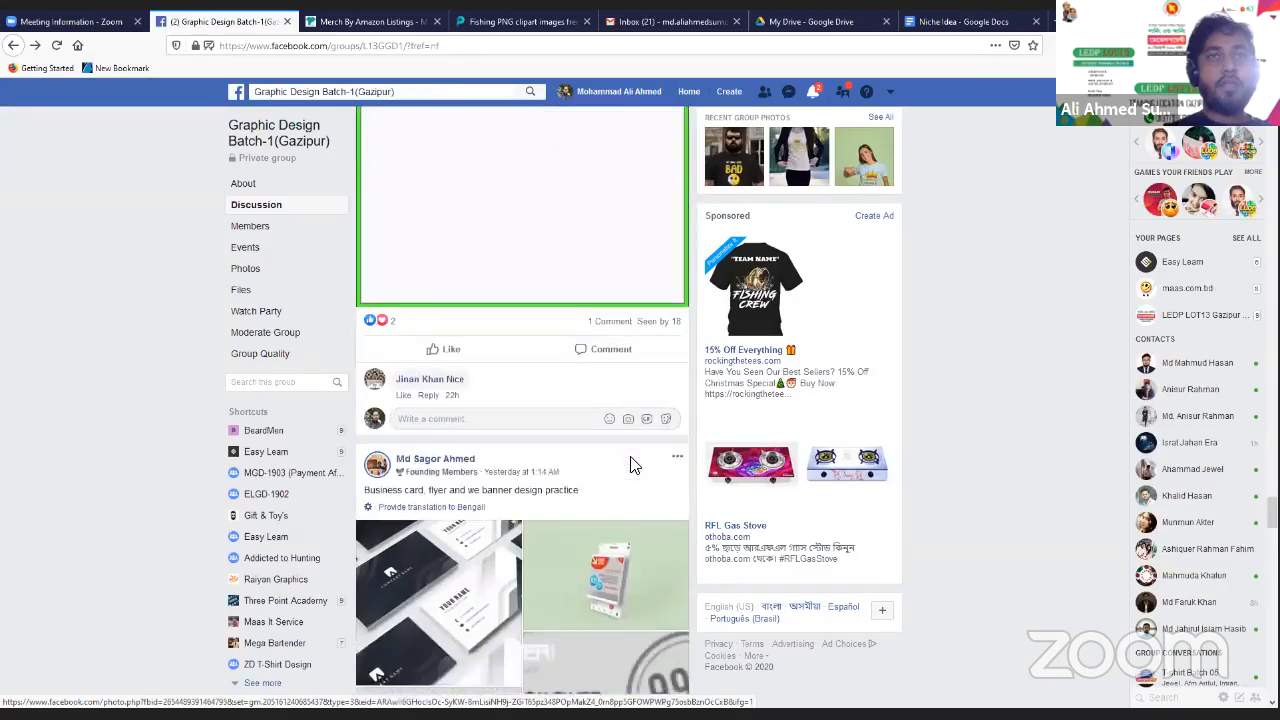
{"action": "scroll", "coordinate": [630, 454], "scroll_direction": "down", "scroll_amount": 3}
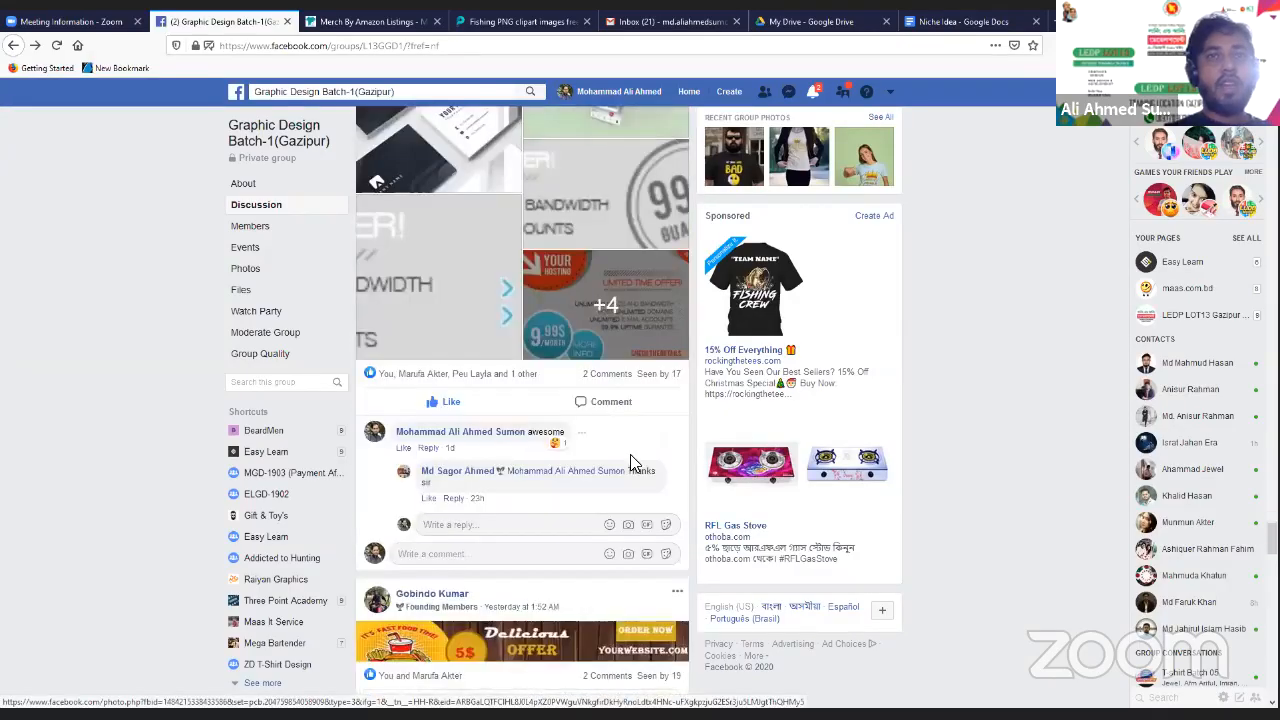
{"action": "scroll", "coordinate": [632, 456], "scroll_direction": "up", "scroll_amount": 12}
{"action": "scroll", "coordinate": [634, 464], "scroll_direction": "down", "scroll_amount": 12}
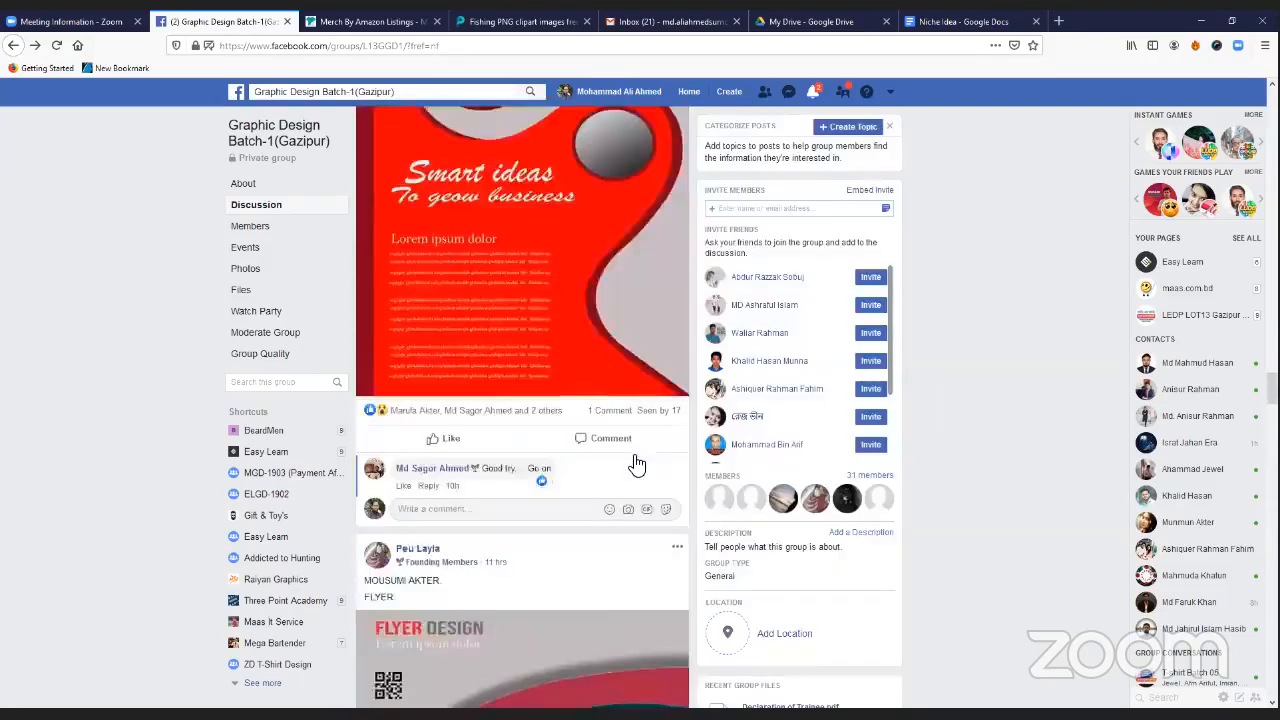
{"action": "scroll", "coordinate": [632, 464], "scroll_direction": "up", "scroll_amount": 15}
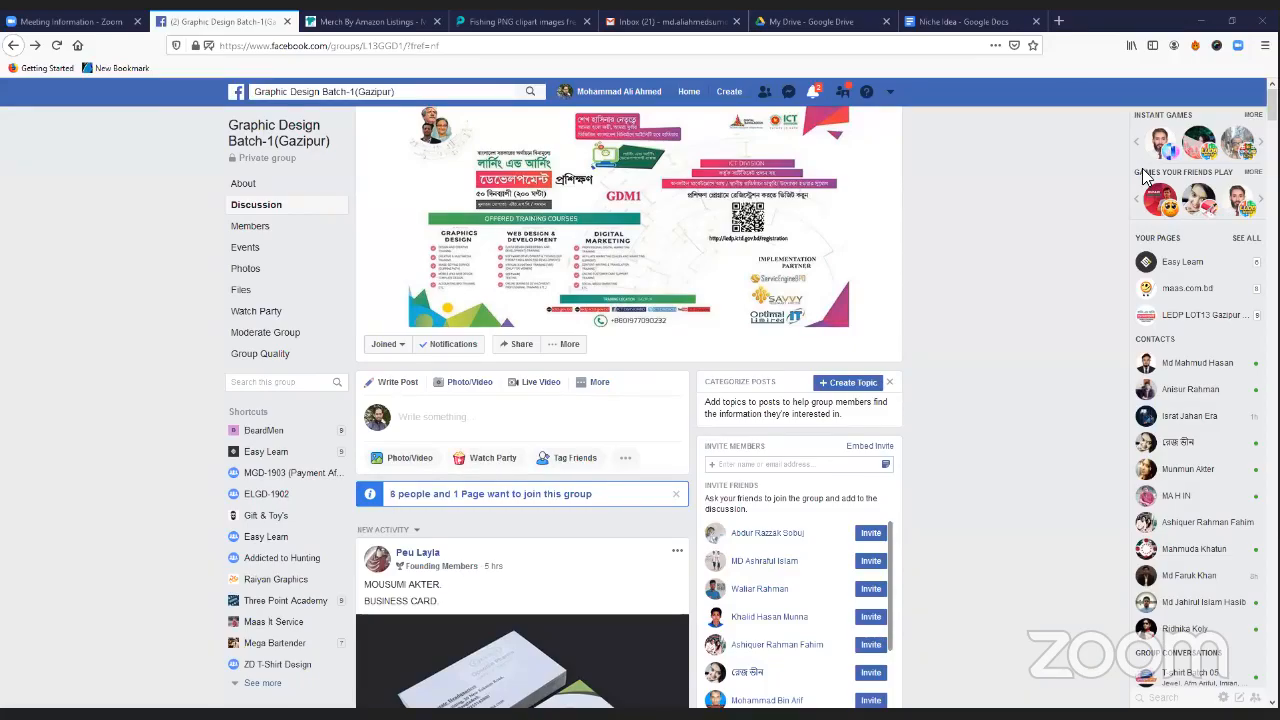
Reload the group's discussion page and look at the newest "Uses of Font & Type" T-shirt post
{"action": "scroll", "coordinate": [589, 368], "scroll_direction": "down", "scroll_amount": 2}
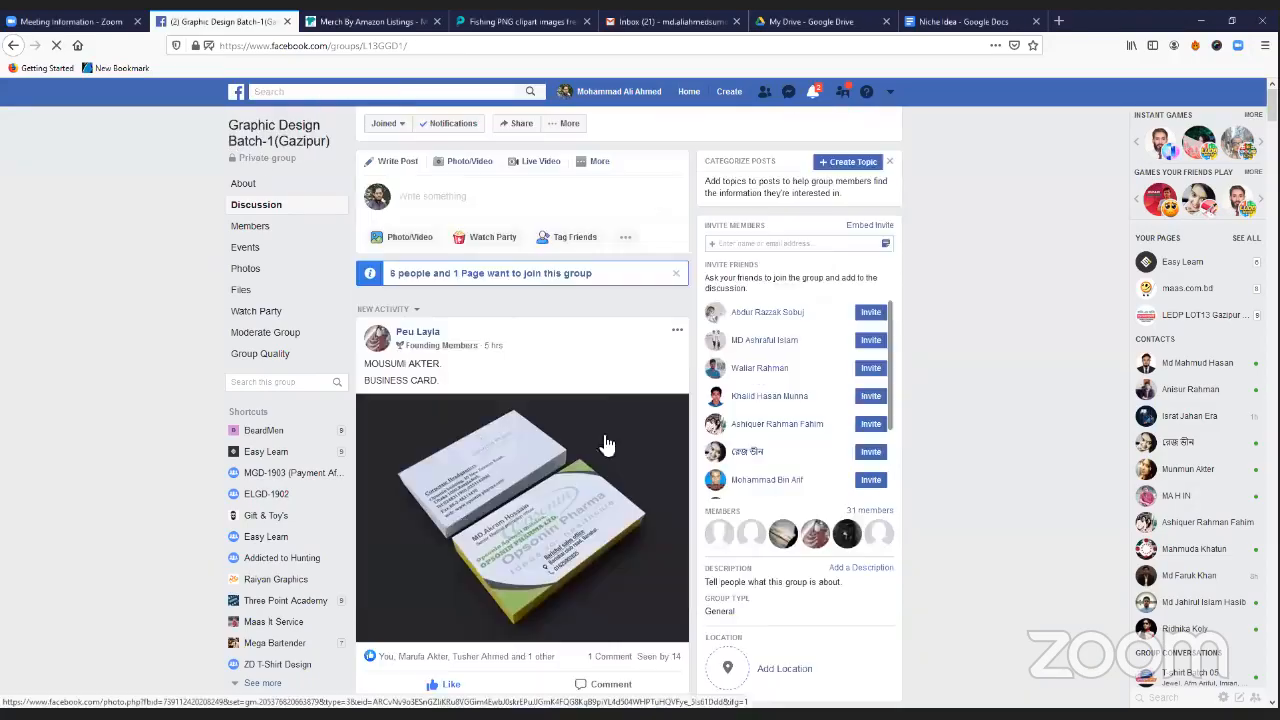
{"action": "key", "text": "F5"}
{"action": "left_click", "coordinate": [636, 416]}
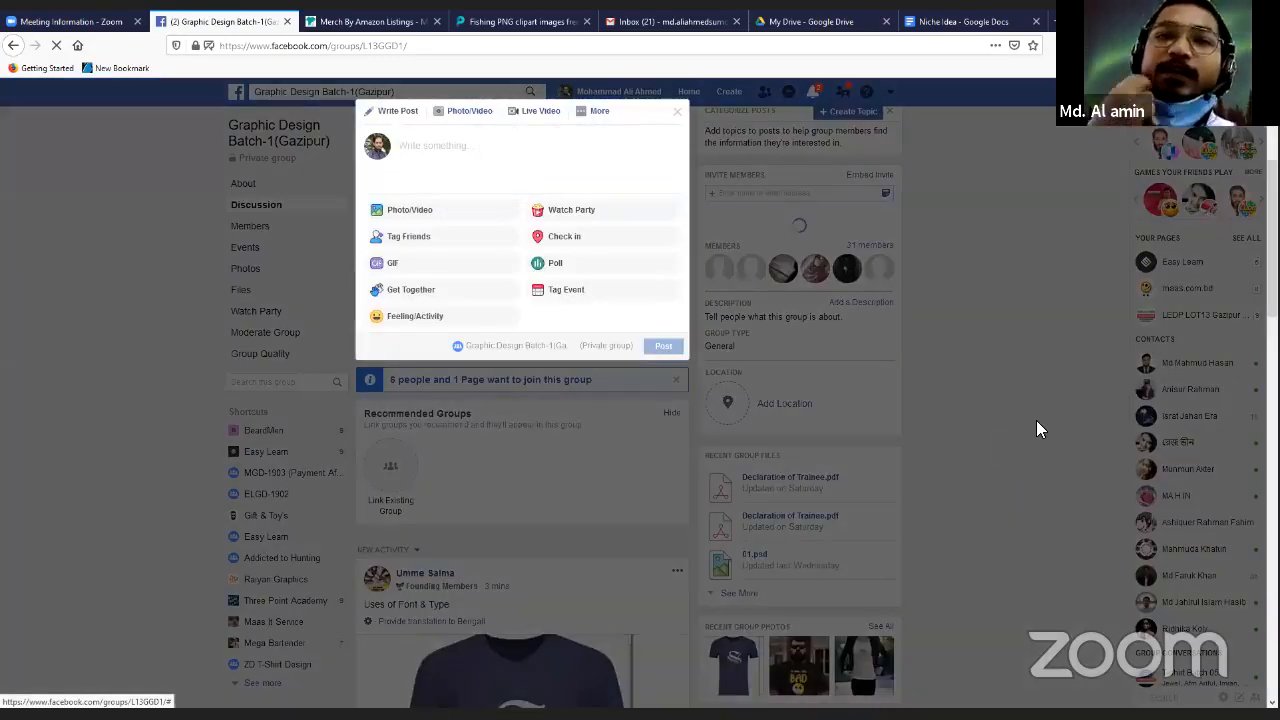
{"action": "scroll", "coordinate": [1036, 425], "scroll_direction": "down", "scroll_amount": 3}
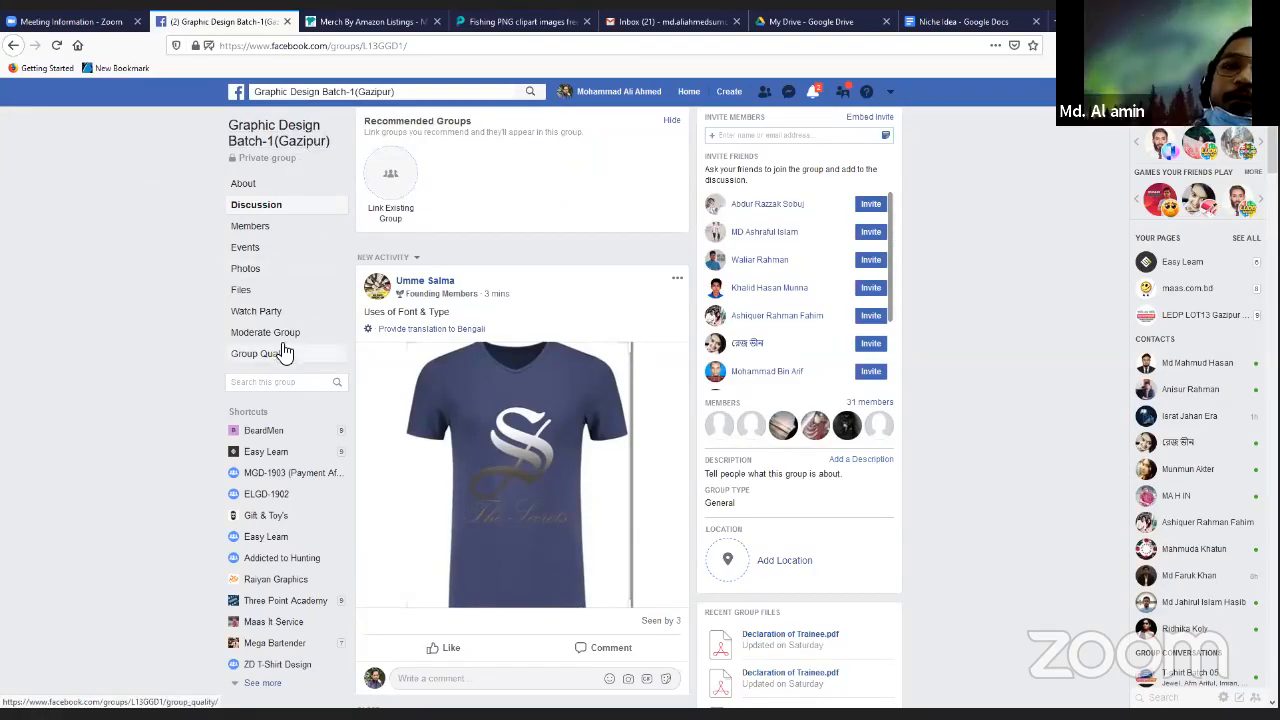
Open the group's member list and look through all the members
{"action": "left_click", "coordinate": [252, 234]}
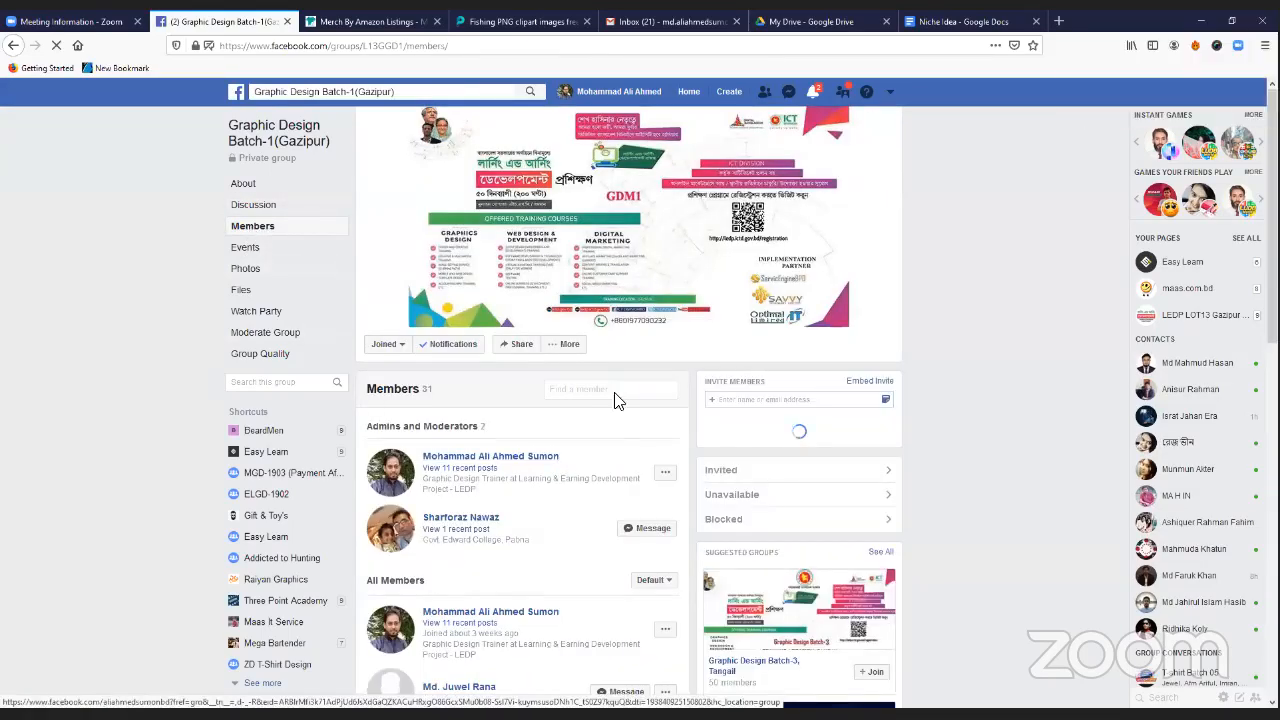
{"action": "scroll", "coordinate": [616, 400], "scroll_direction": "down", "scroll_amount": 3}
{"action": "scroll", "coordinate": [616, 400], "scroll_direction": "down", "scroll_amount": 3}
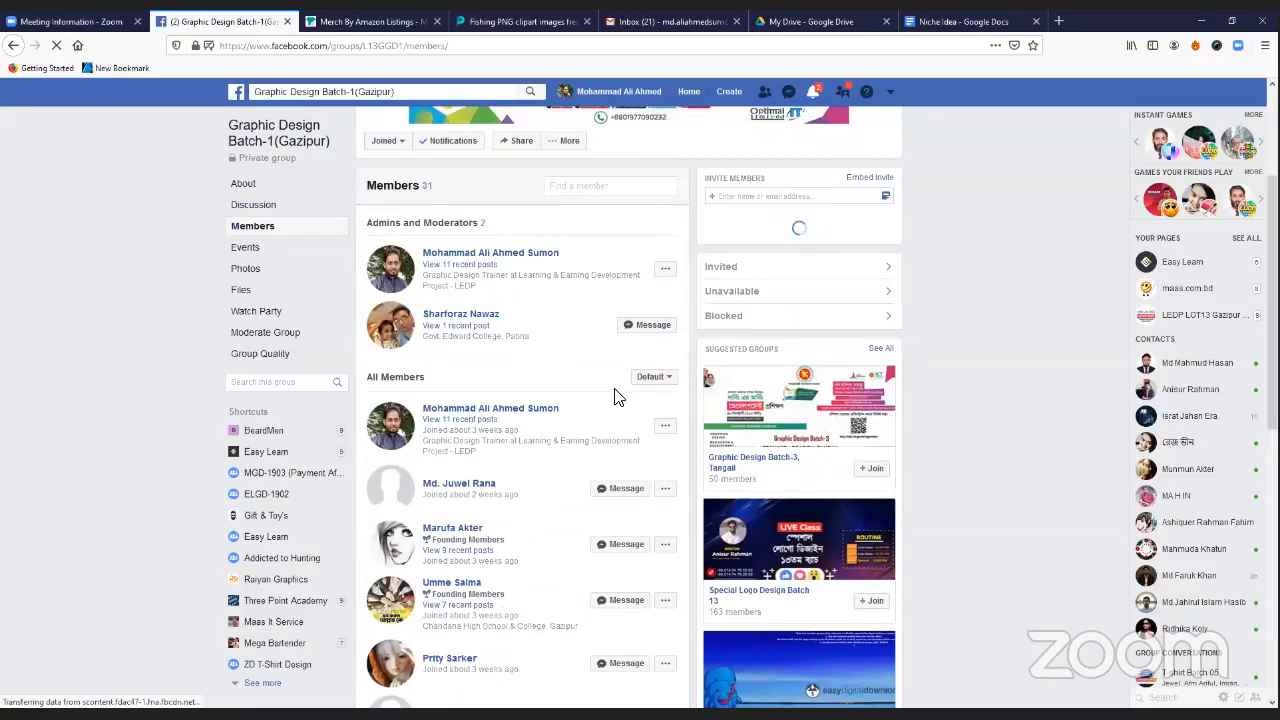
{"action": "scroll", "coordinate": [616, 397], "scroll_direction": "down", "scroll_amount": 5}
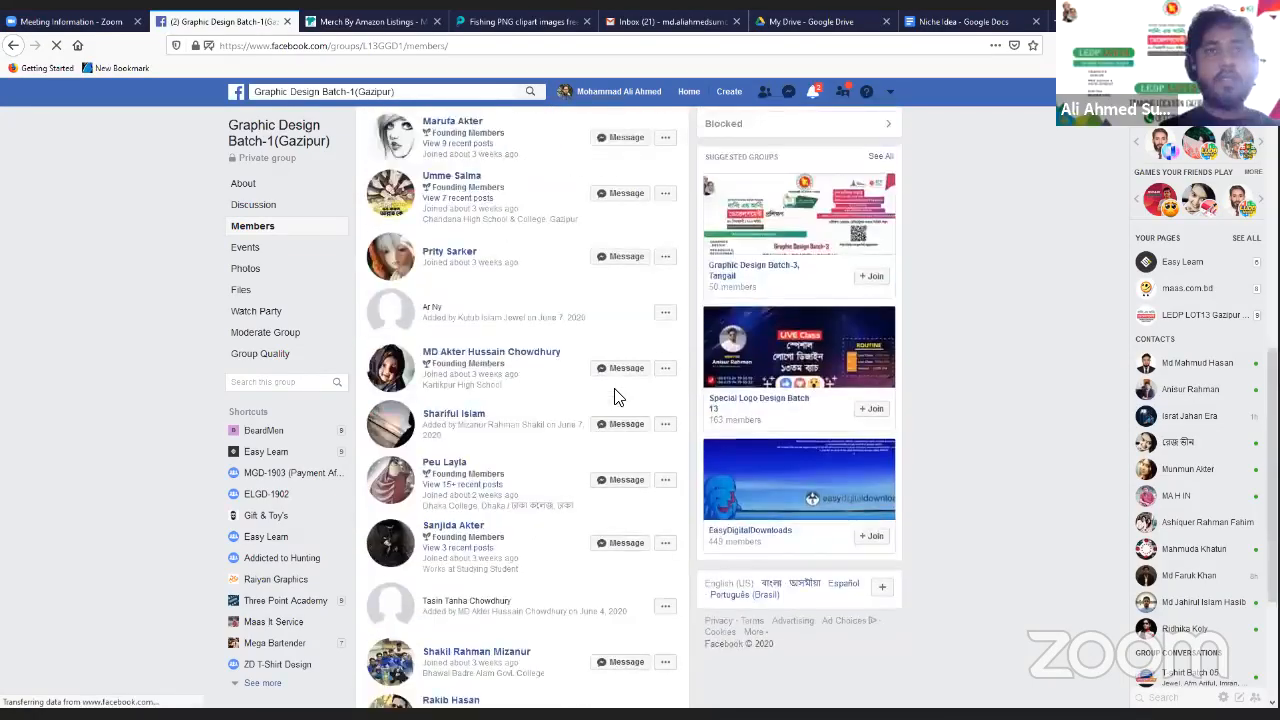
{"action": "scroll", "coordinate": [616, 397], "scroll_direction": "down", "scroll_amount": 3}
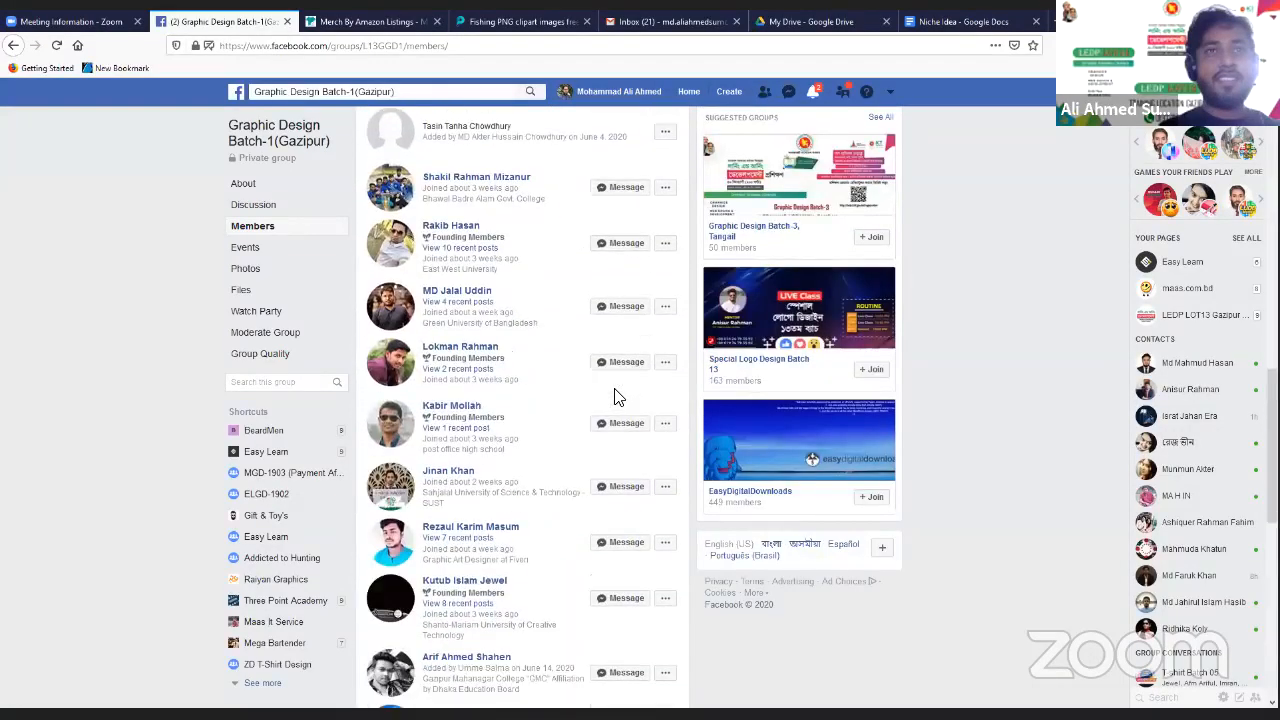
Return from the member list to the group's discussion and open the pending requests to join the group
{"action": "scroll", "coordinate": [616, 397], "scroll_direction": "up", "scroll_amount": 4}
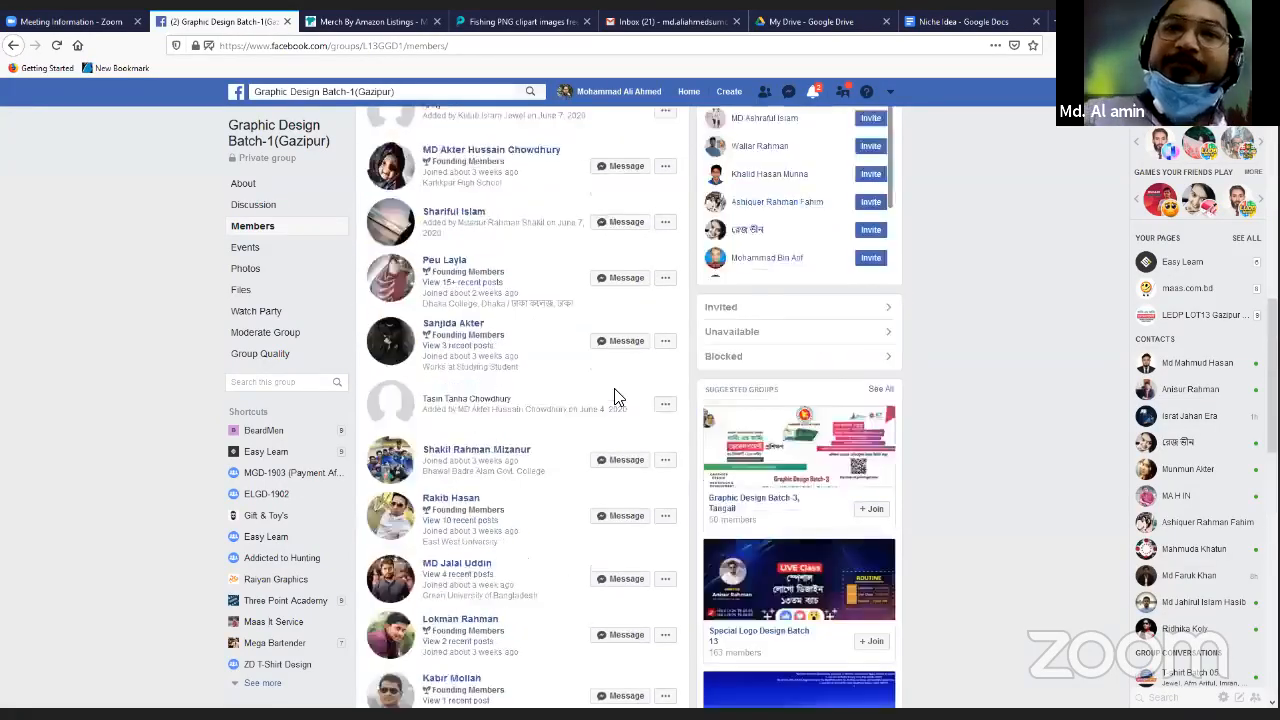
{"action": "scroll", "coordinate": [616, 397], "scroll_direction": "up", "scroll_amount": 7}
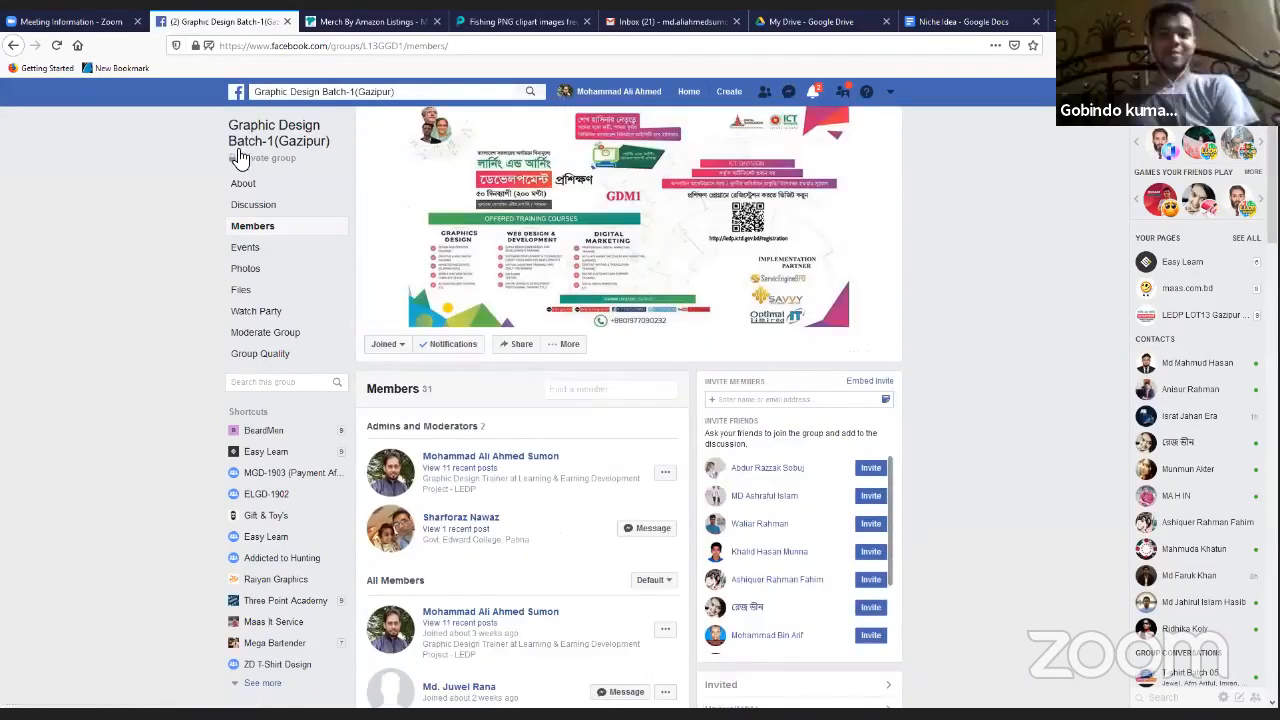
{"action": "left_click", "coordinate": [287, 149]}
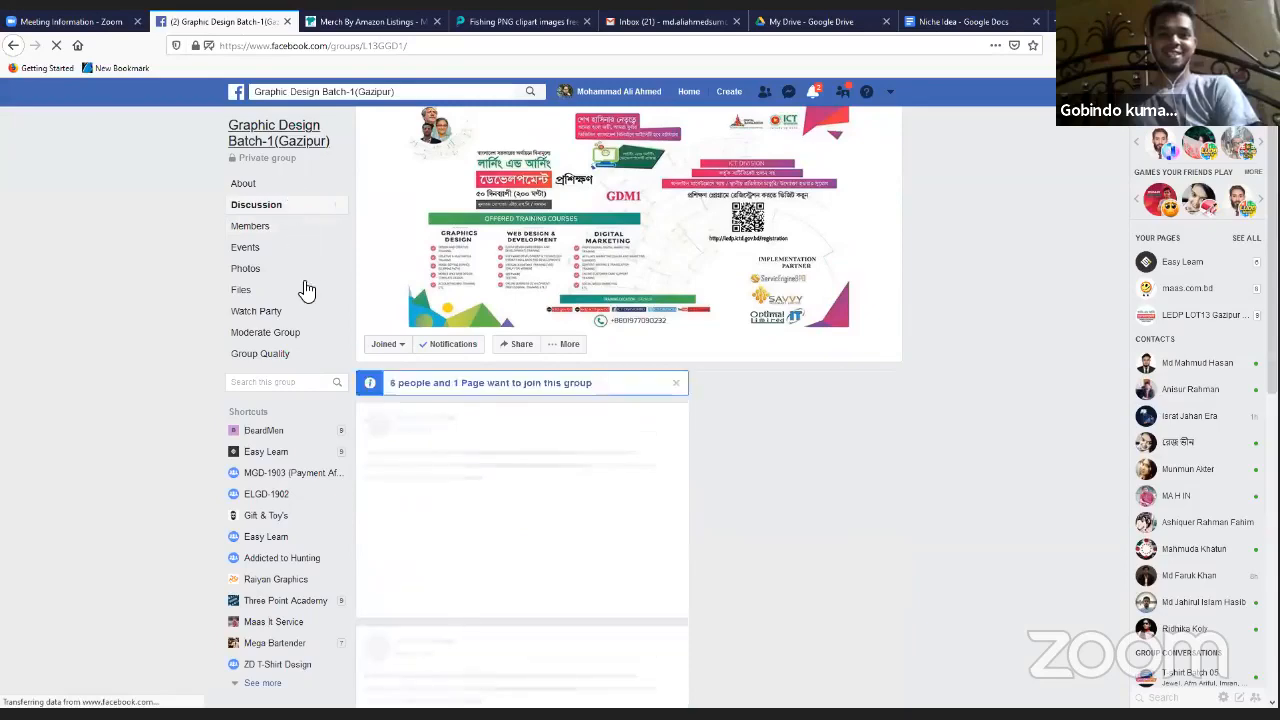
{"action": "scroll", "coordinate": [560, 294], "scroll_direction": "down", "scroll_amount": 2}
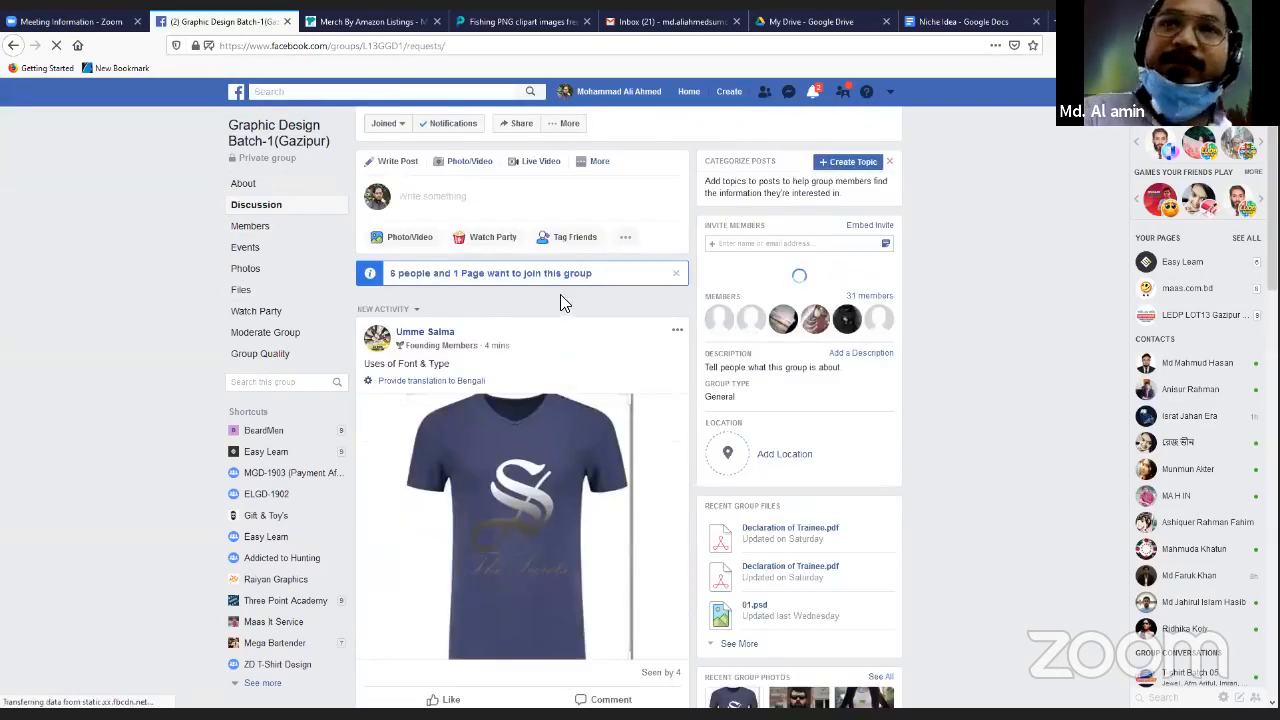
{"action": "left_click", "coordinate": [558, 284]}
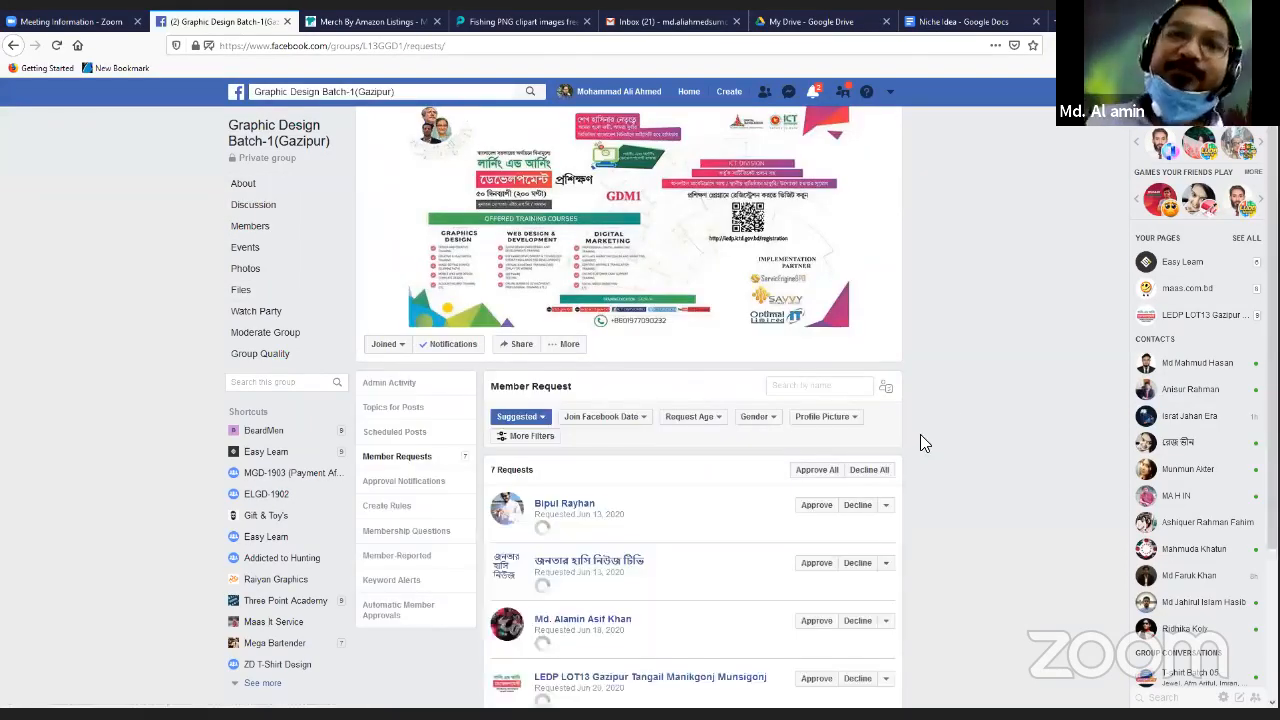
Approve the third pending membership request in the list, the one just above the LEDP LOT13 page's request
{"action": "scroll", "coordinate": [952, 408], "scroll_direction": "down", "scroll_amount": 5}
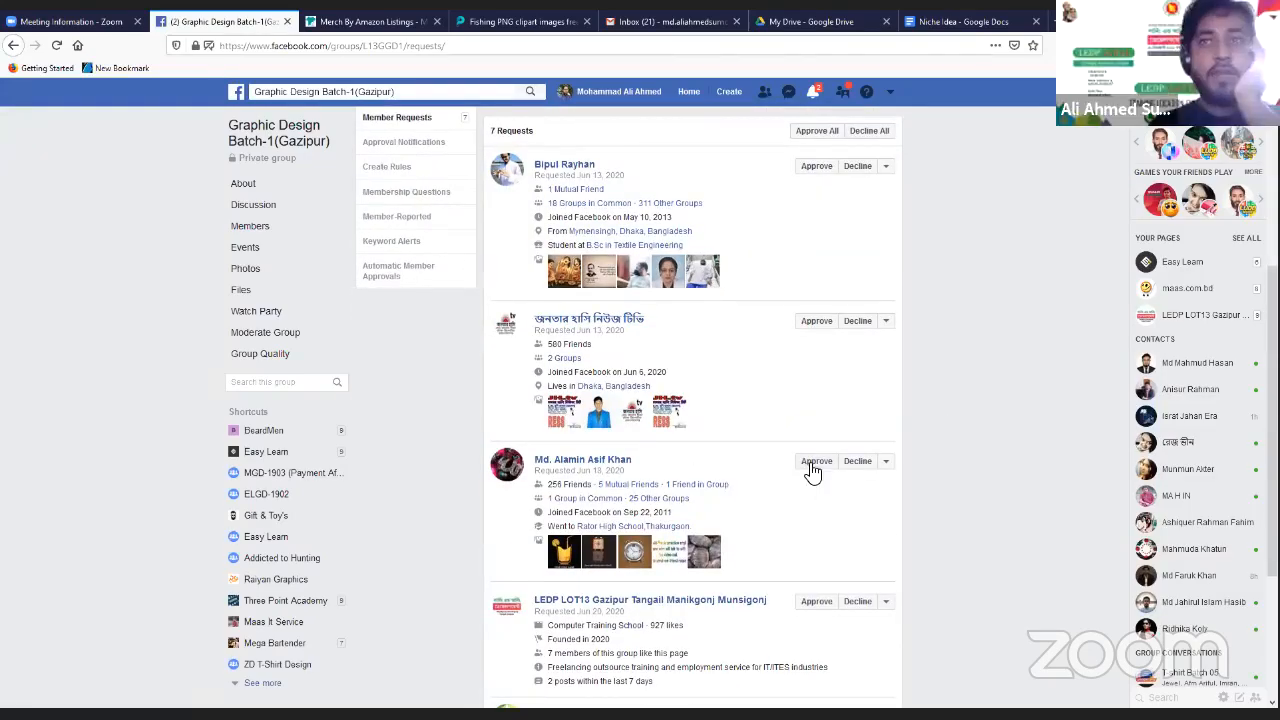
{"action": "scroll", "coordinate": [749, 486], "scroll_direction": "down", "scroll_amount": 1}
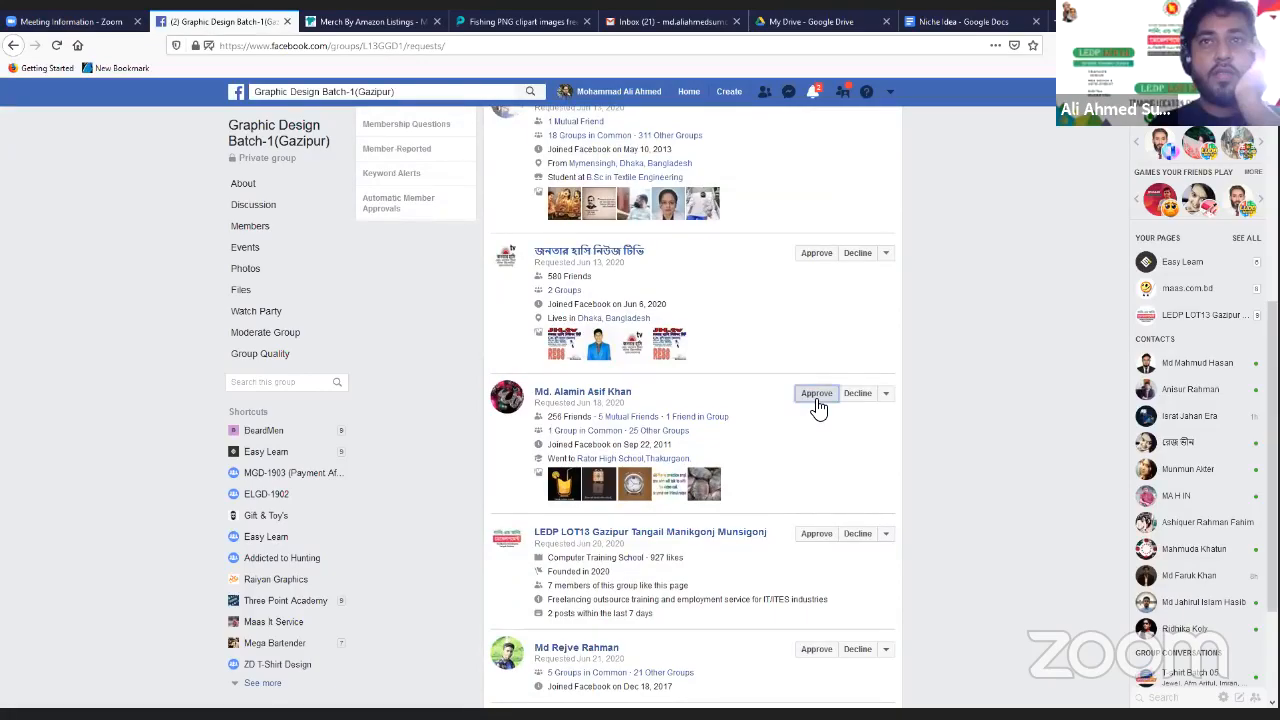
{"action": "left_click", "coordinate": [815, 397]}
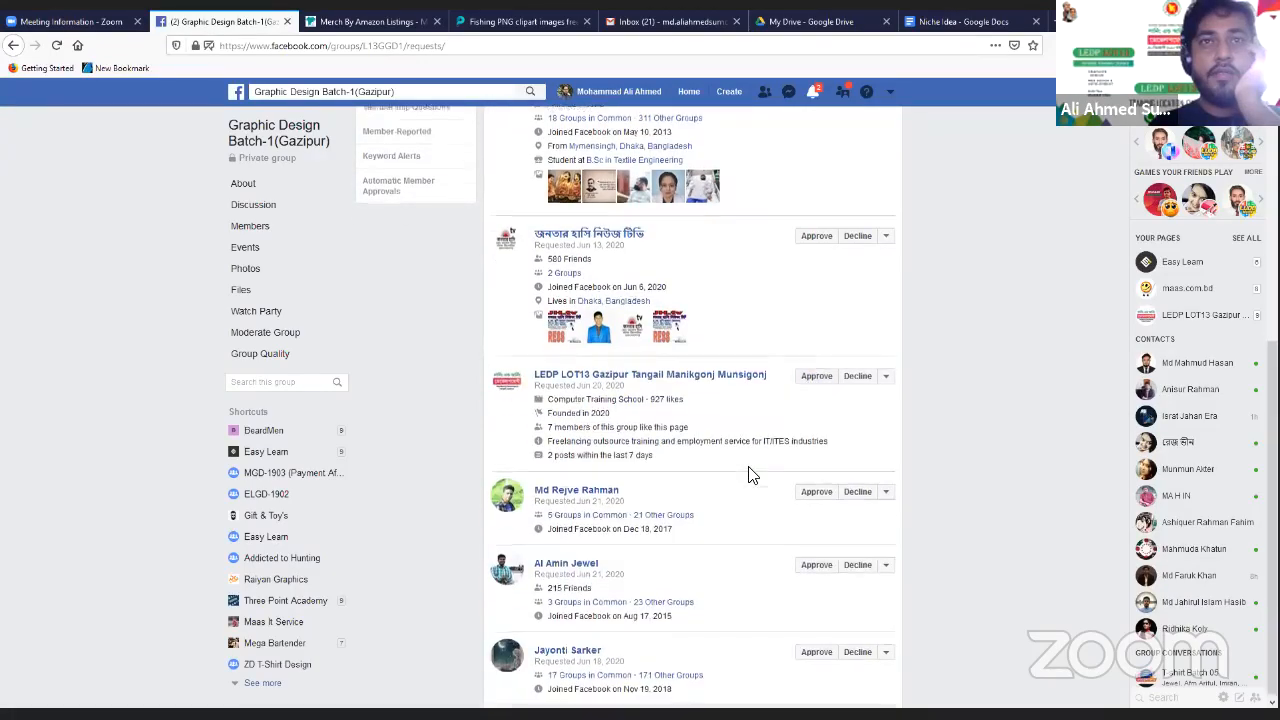
Return to the group's discussion, view the "The Secrets" T-shirt of the "Uses of Font & Type" post enlarged, and close the photo view
{"action": "scroll", "coordinate": [748, 471], "scroll_direction": "up", "scroll_amount": 5}
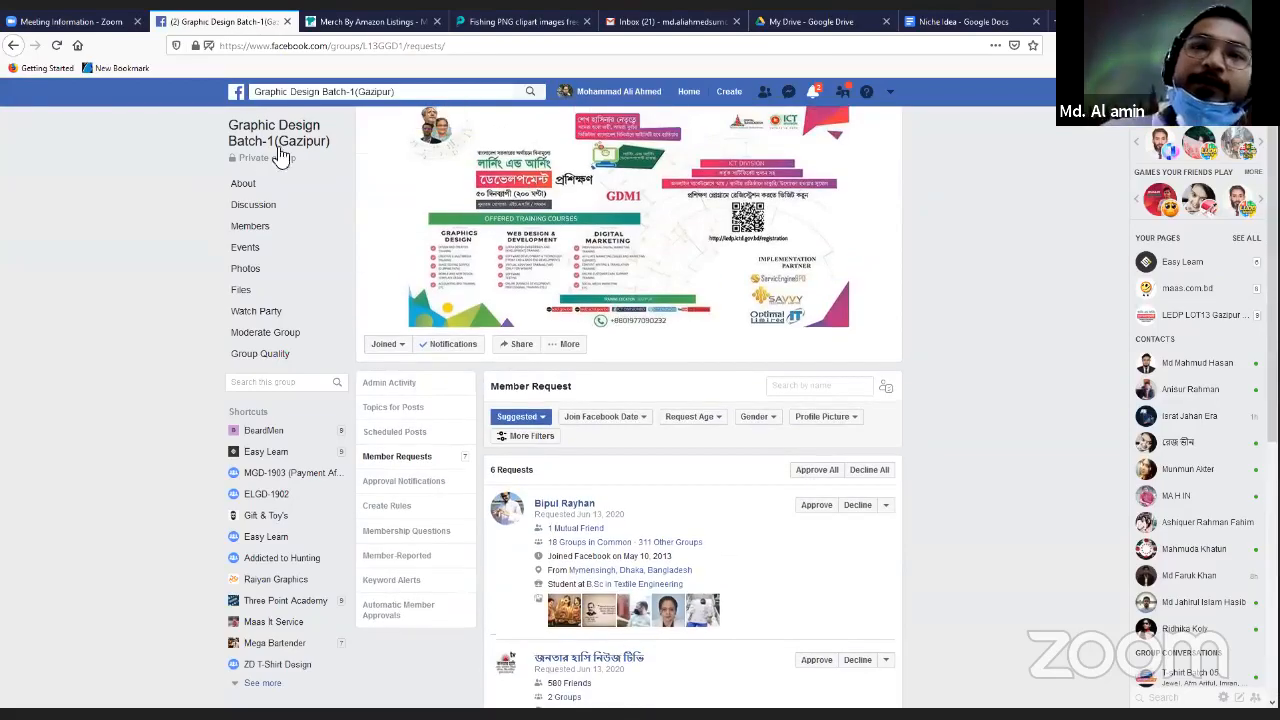
{"action": "left_click", "coordinate": [256, 204]}
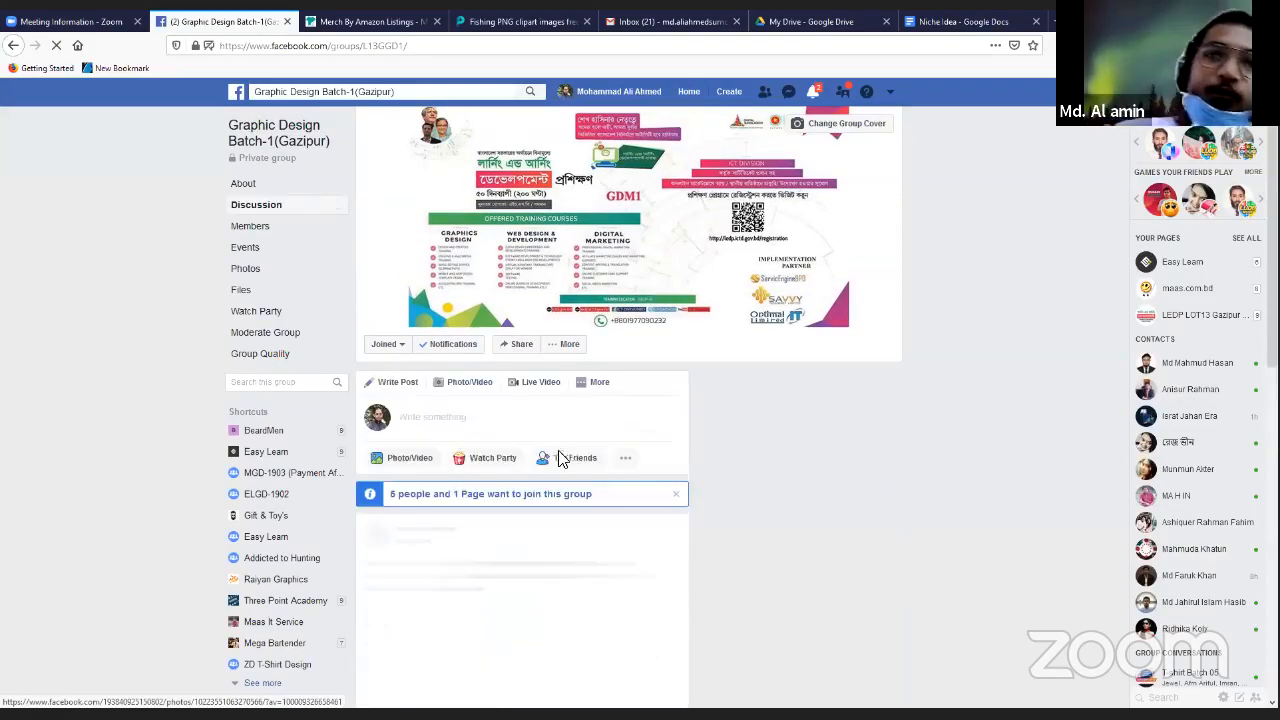
{"action": "scroll", "coordinate": [580, 413], "scroll_direction": "down", "scroll_amount": 3}
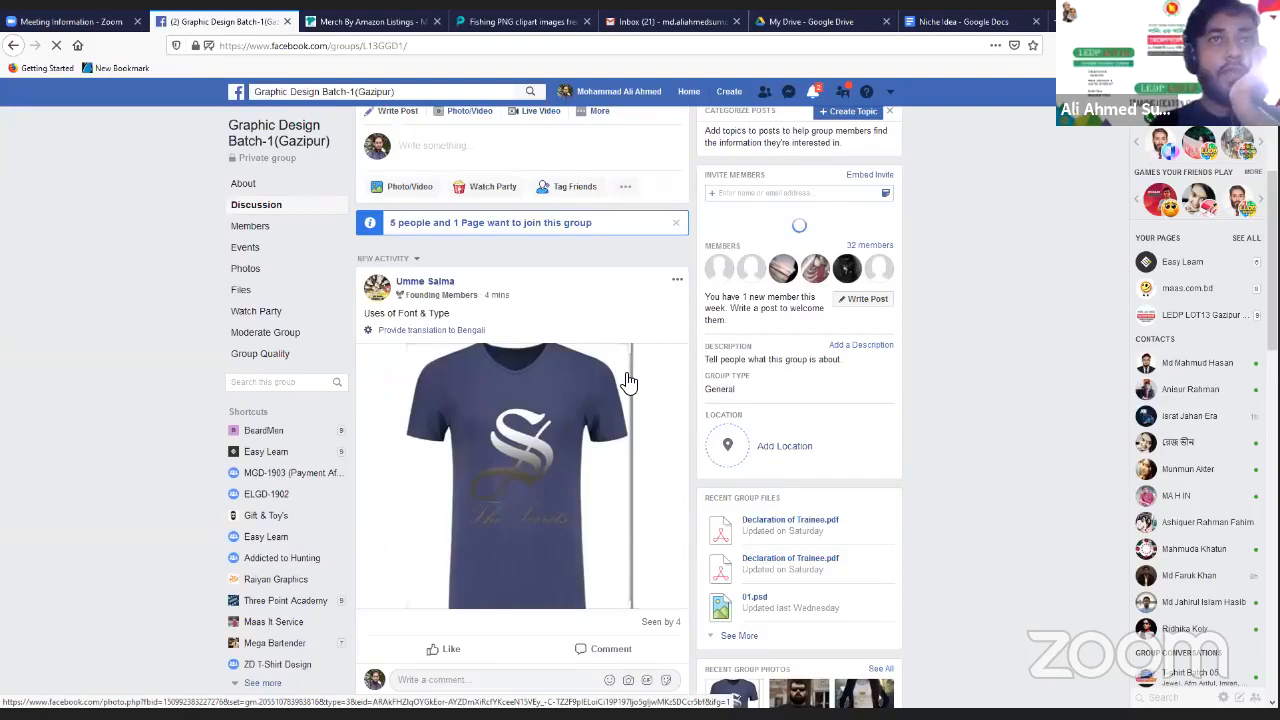
{"action": "left_click", "coordinate": [538, 418]}
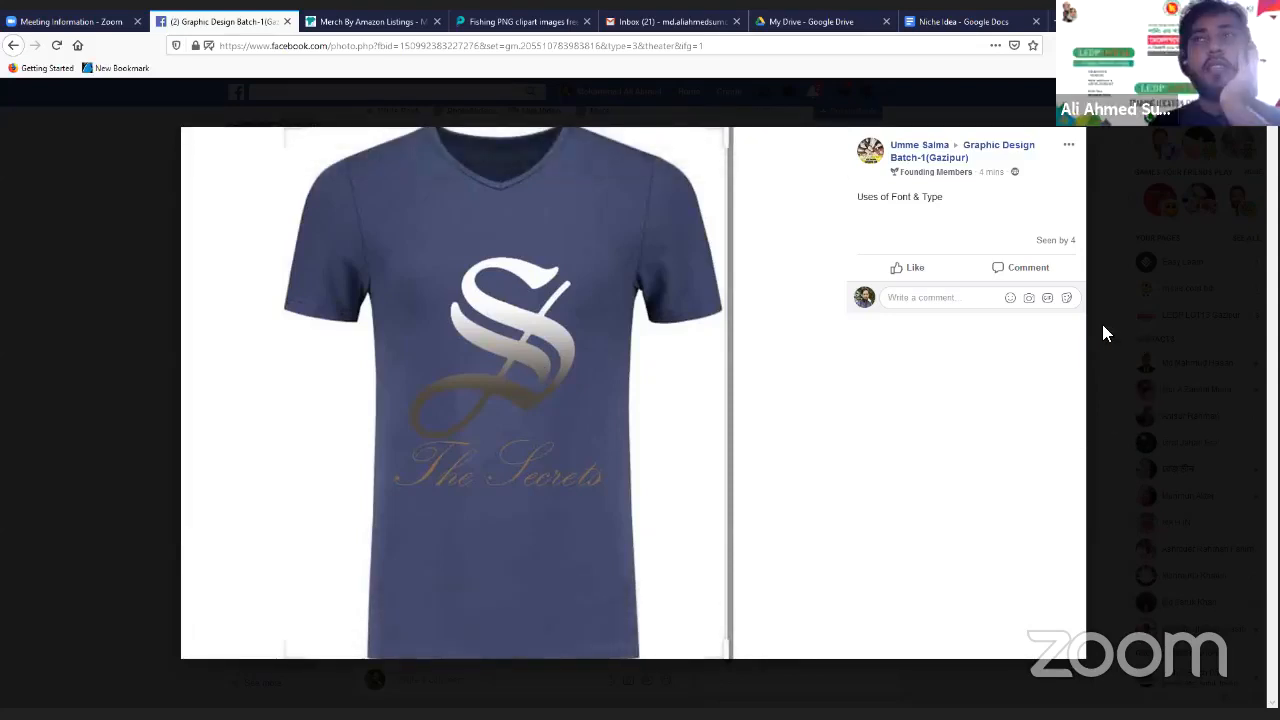
{"action": "left_click", "coordinate": [1168, 126]}
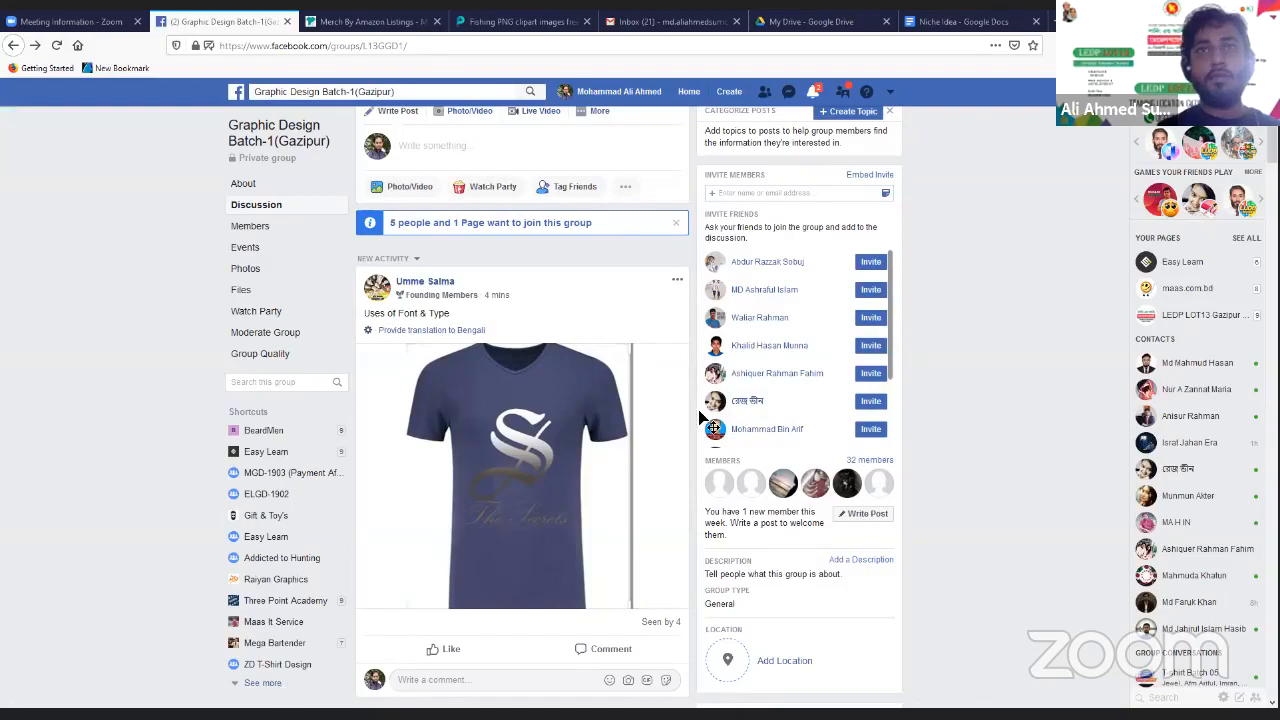
Switch to Photoshop and look through the open T-shirt mockups and the "Queens Are Born in June" design document
{"action": "key", "text": "alt+Tab"}
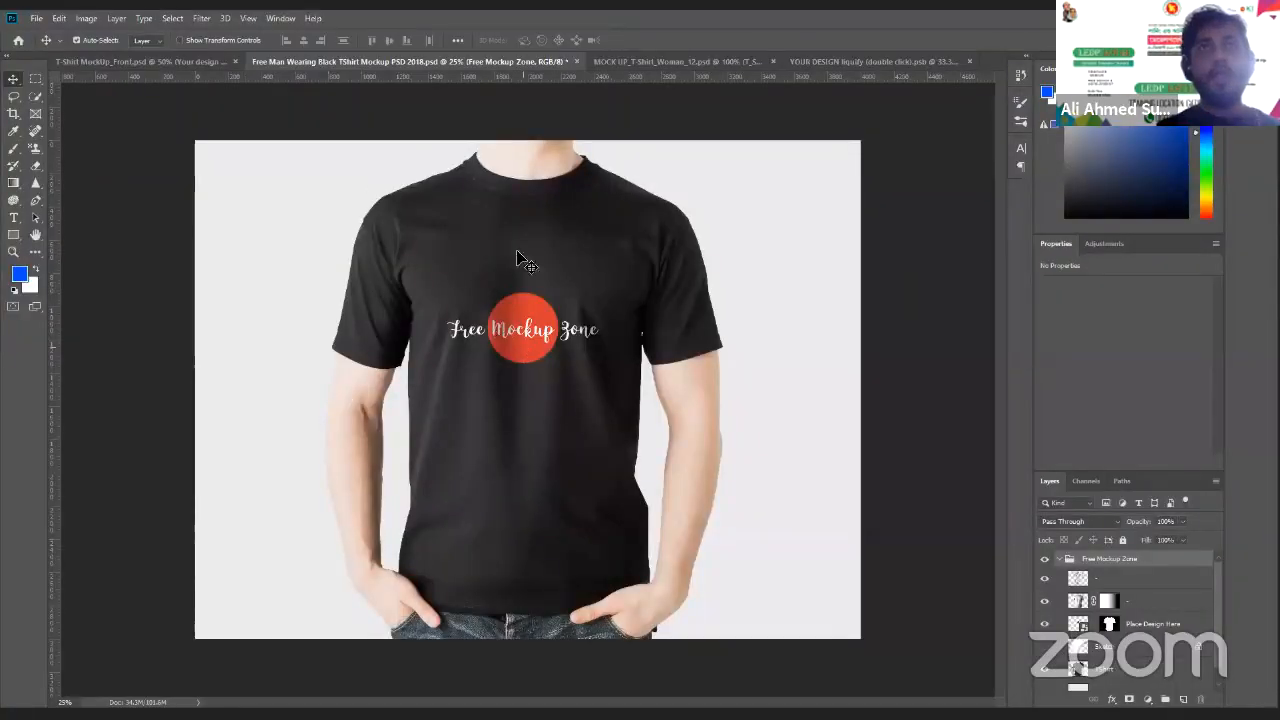
{"action": "left_click", "coordinate": [660, 58]}
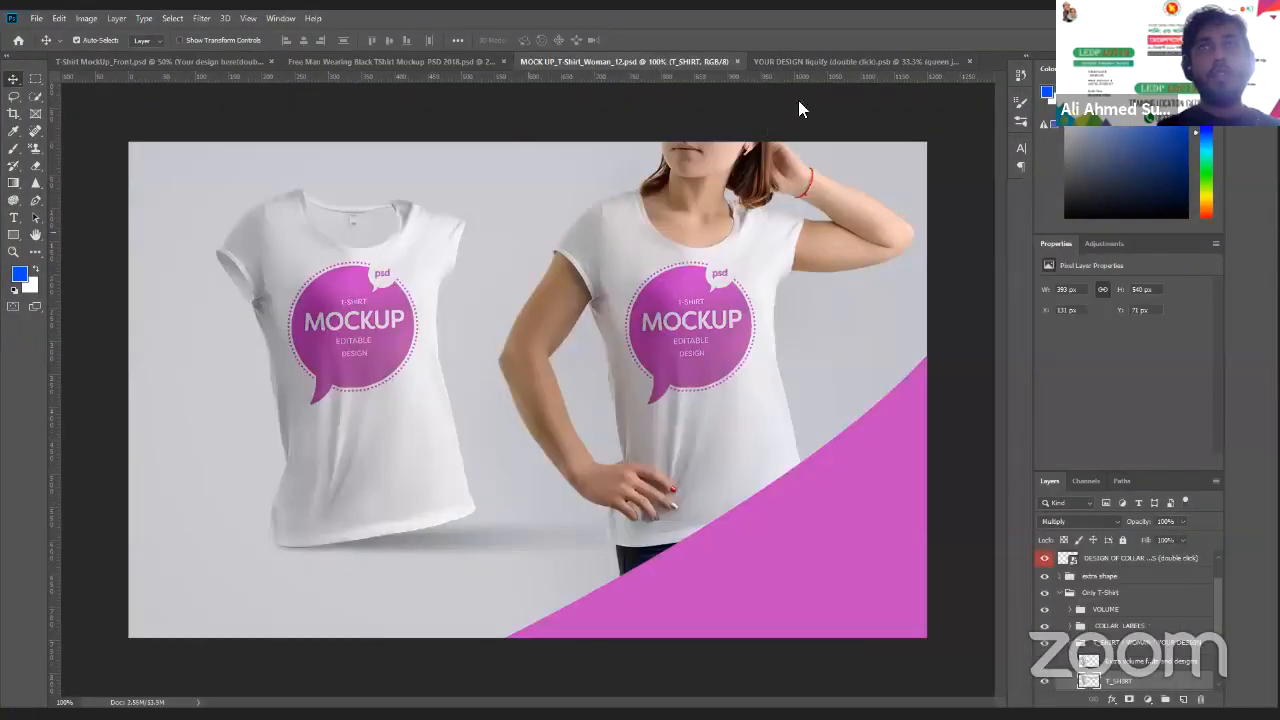
{"action": "left_click", "coordinate": [862, 60]}
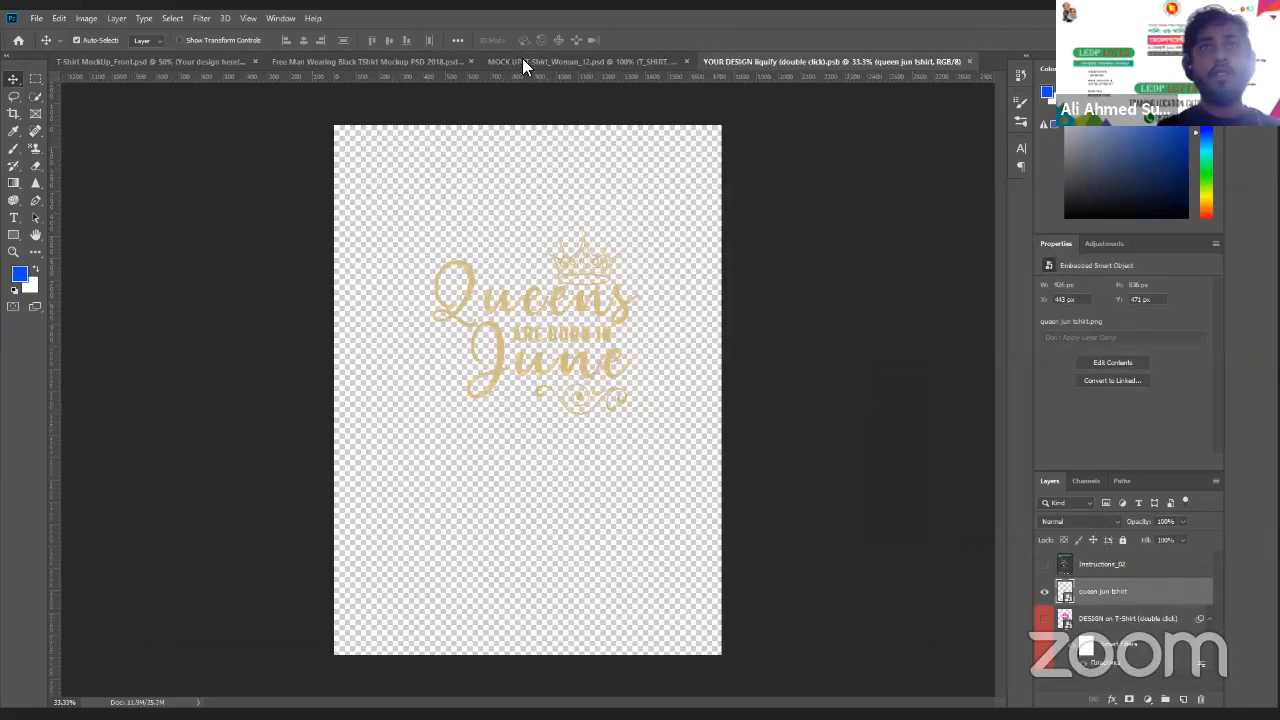
{"action": "left_click", "coordinate": [344, 60]}
{"action": "left_click", "coordinate": [172, 62]}
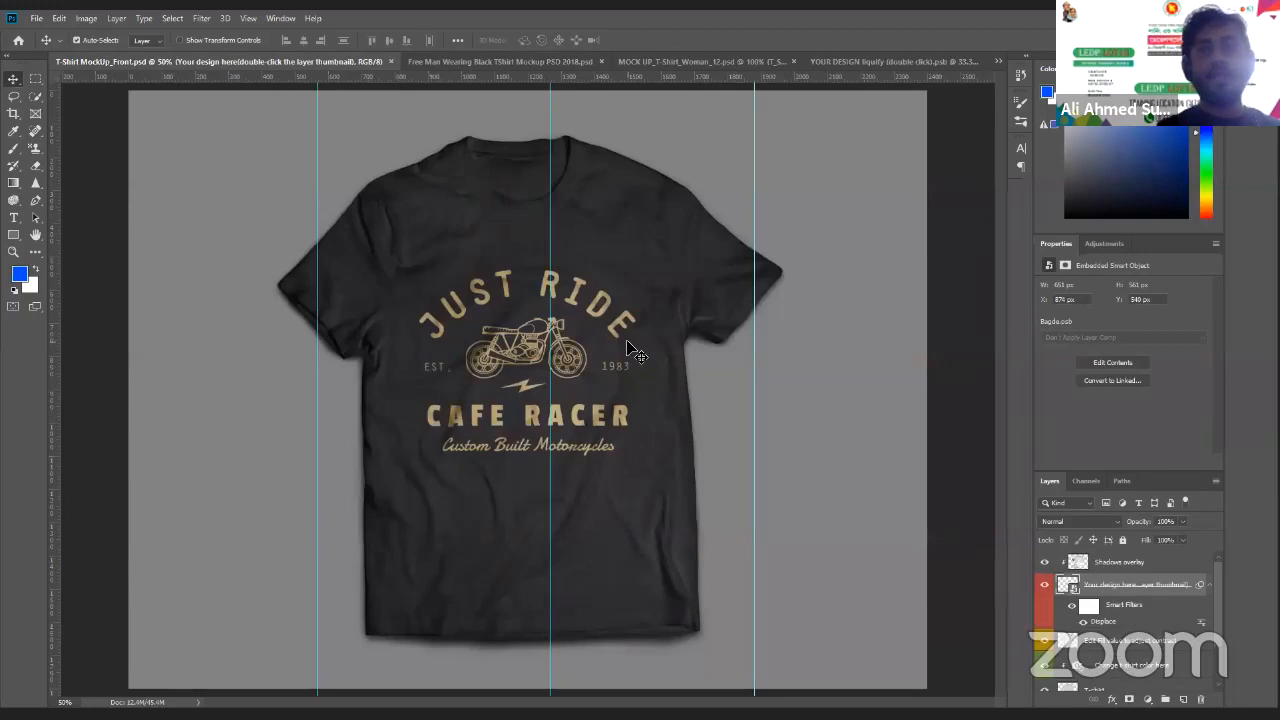
Compare the Free Man Wearing Black TShirt mockup with T-Shirt MockUp_Front.psd and view the MOCK UP_T-Shirt_Woman_12 mockup
{"action": "left_click", "coordinate": [492, 60]}
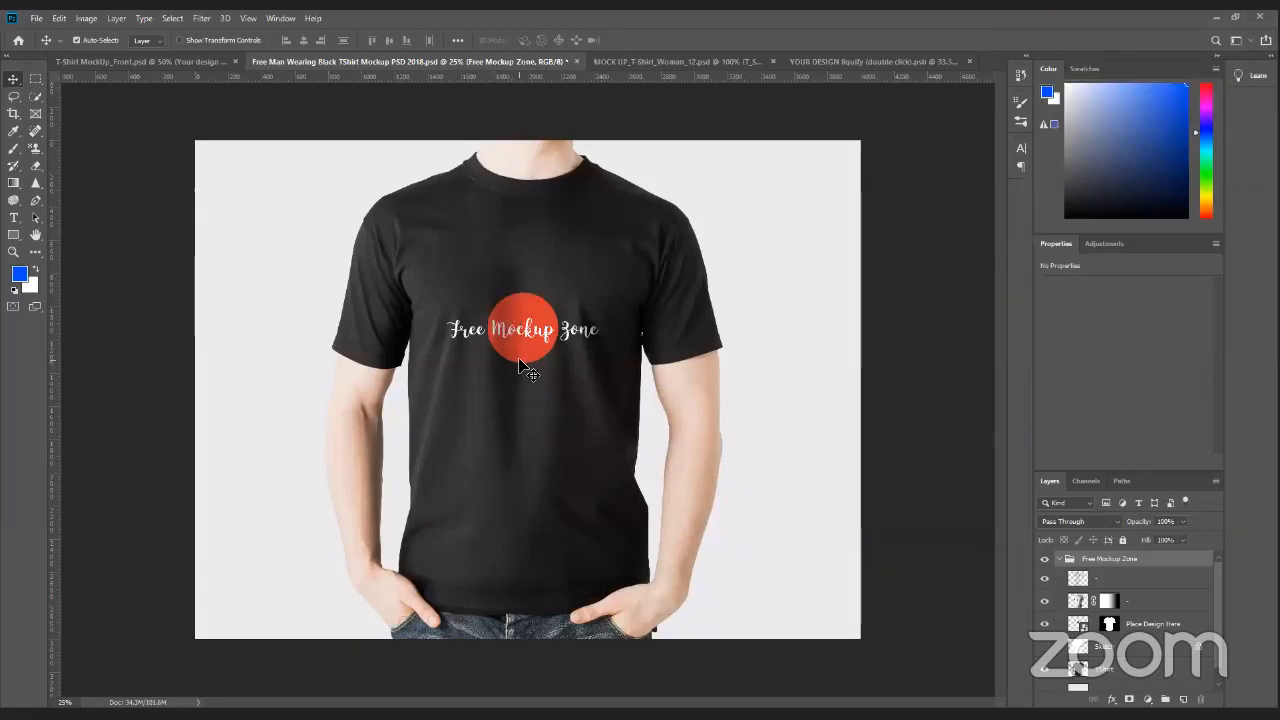
{"action": "left_click", "coordinate": [178, 62]}
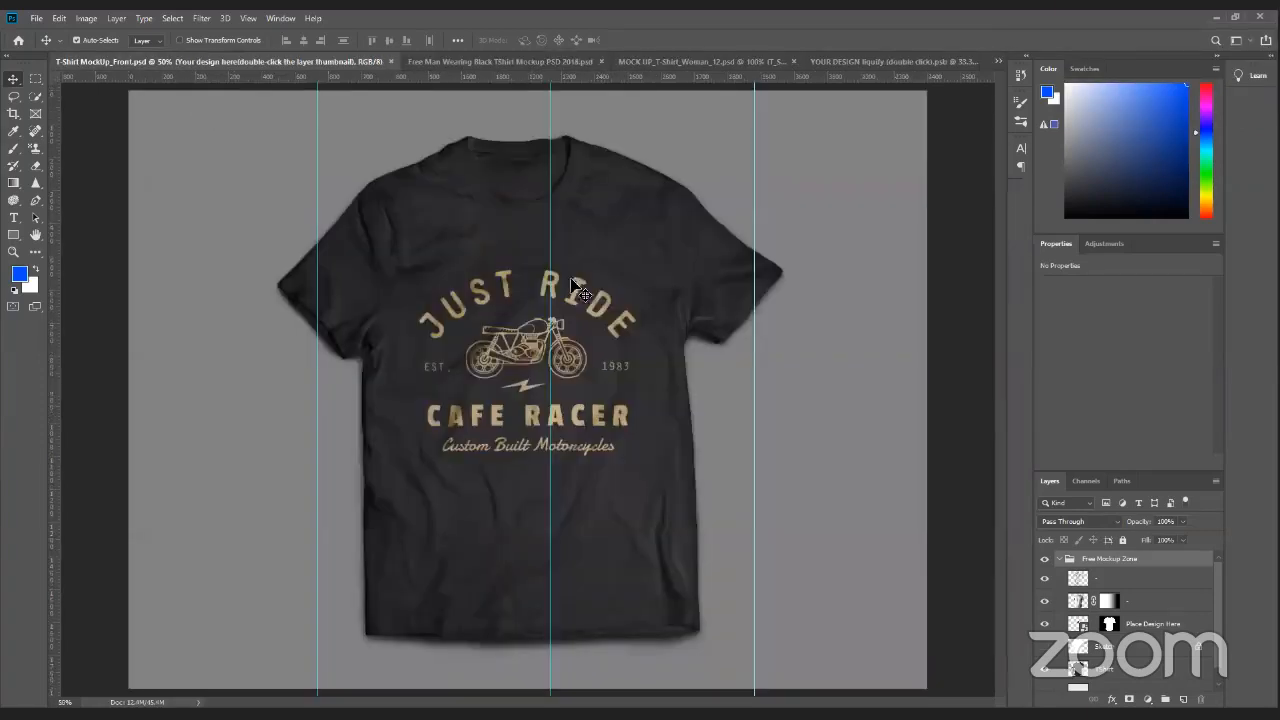
{"action": "left_click", "coordinate": [516, 60]}
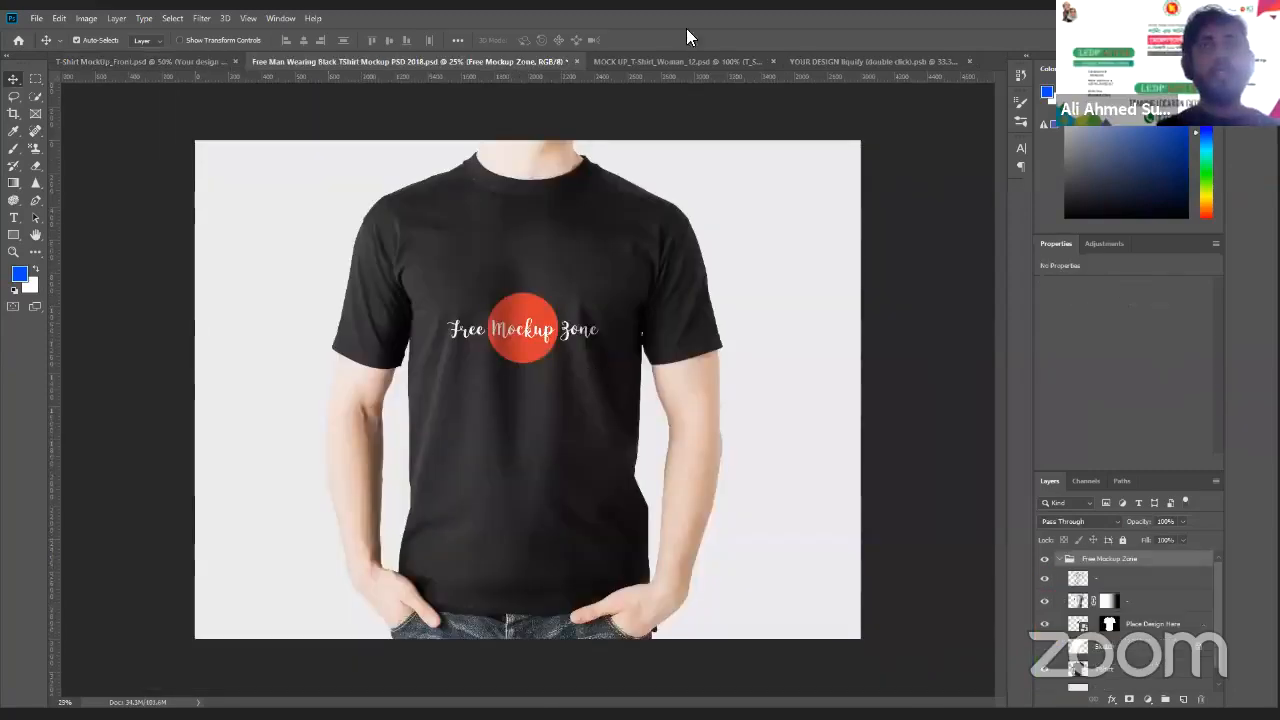
{"action": "left_click", "coordinate": [646, 60]}
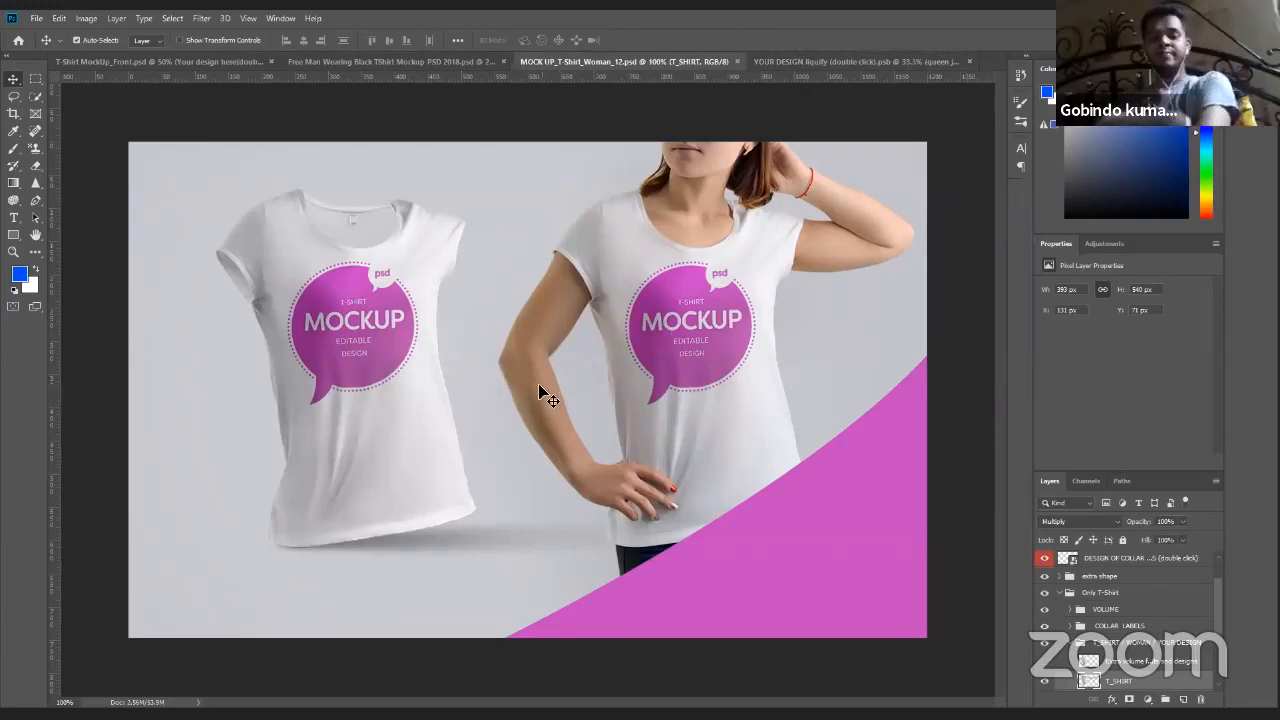
Close the YOUR DESIGN liquify document and bring the Free Man Wearing Black TShirt Mockup PSD 2018 document into view
{"action": "left_click", "coordinate": [816, 61]}
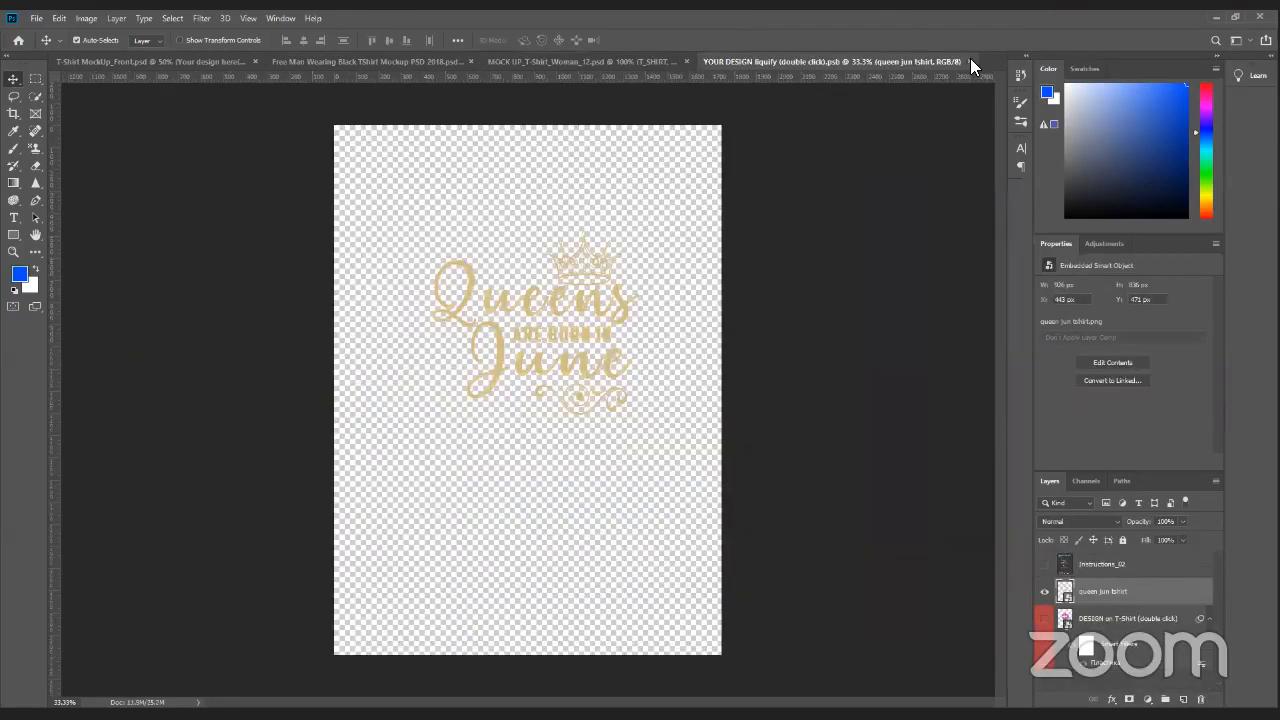
{"action": "left_click", "coordinate": [968, 61]}
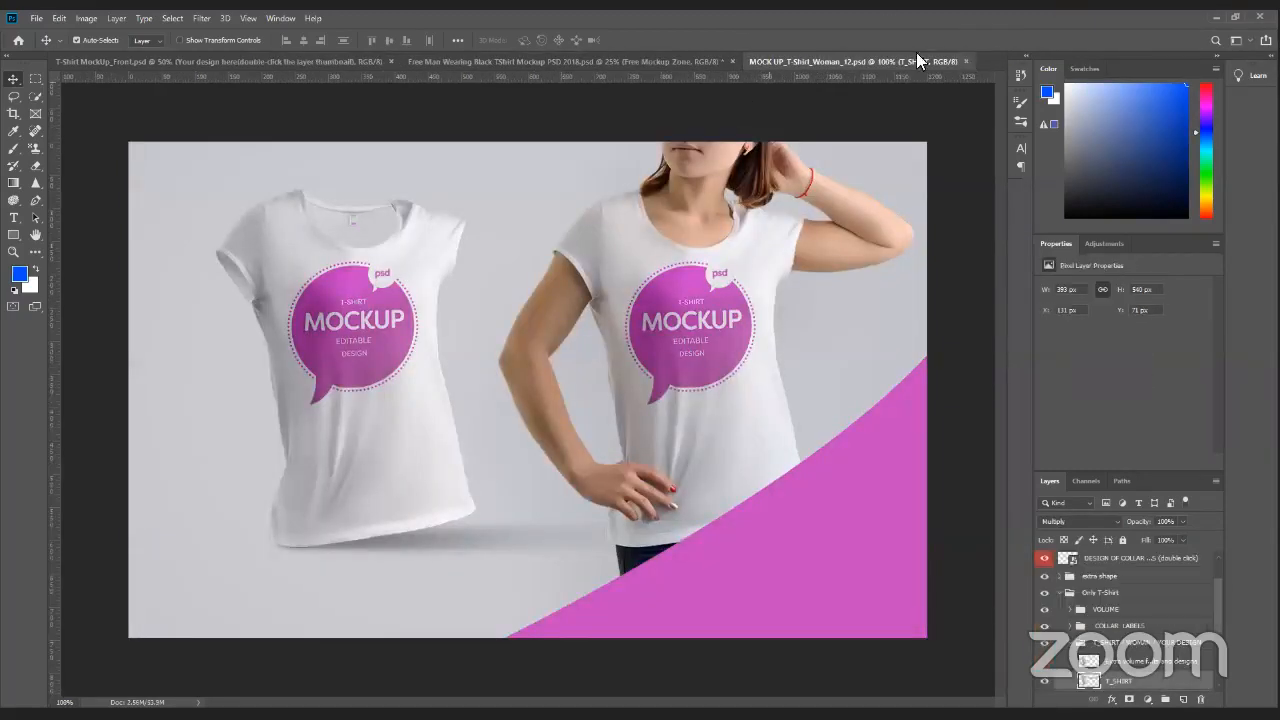
{"action": "left_click", "coordinate": [628, 58]}
{"action": "left_click", "coordinate": [336, 60]}
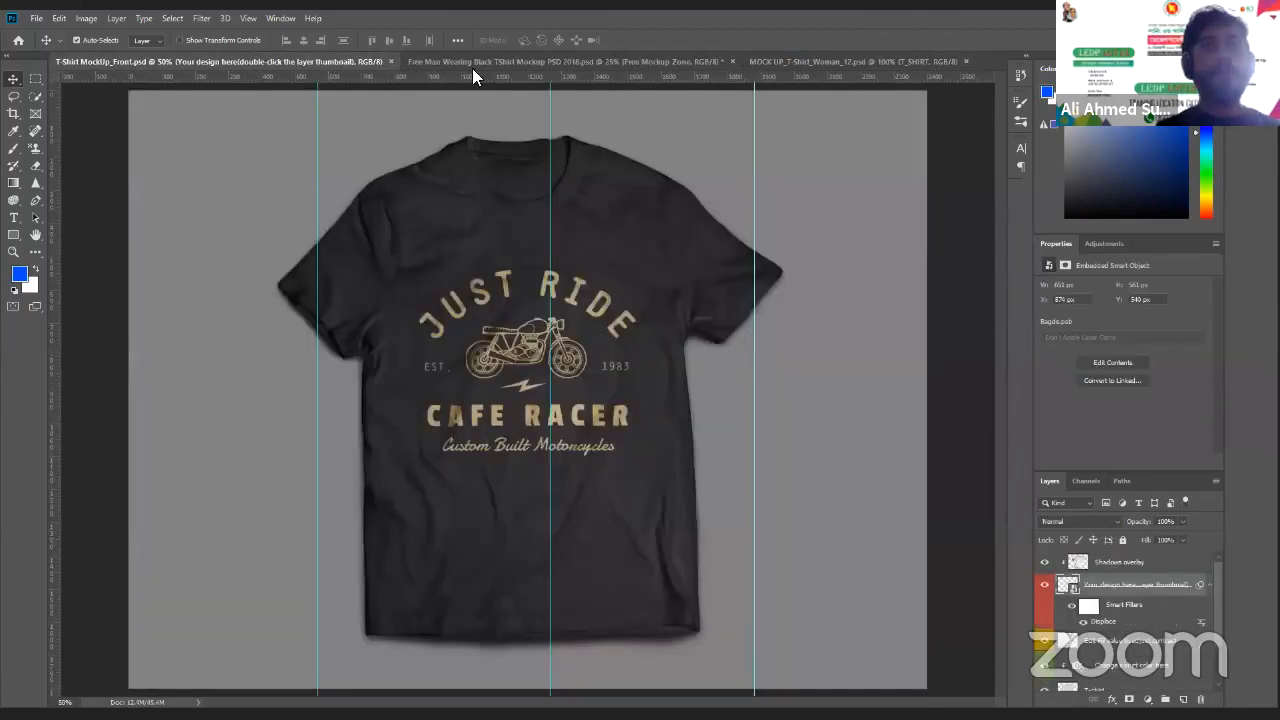
{"action": "left_click", "coordinate": [546, 63]}
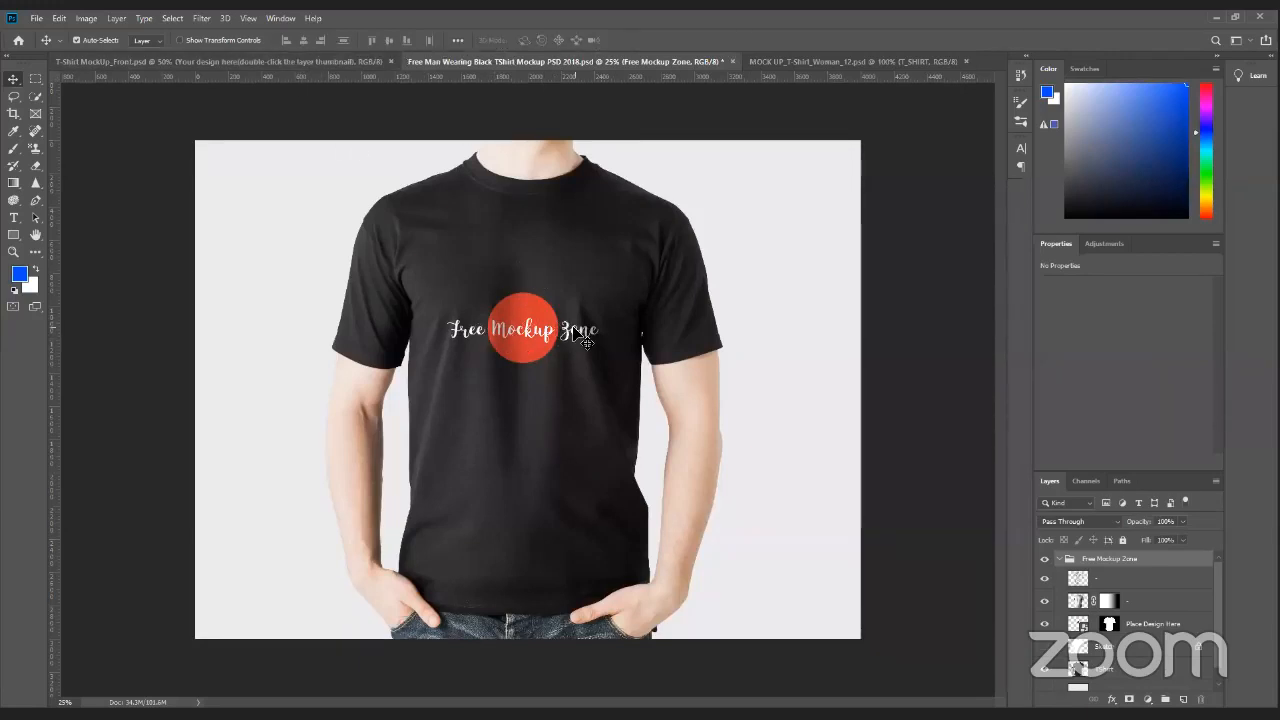
Collapse and expand the Free Mockup Zone group to examine the layers it contains
{"action": "left_click", "coordinate": [1063, 559]}
{"action": "left_click", "coordinate": [1063, 559]}
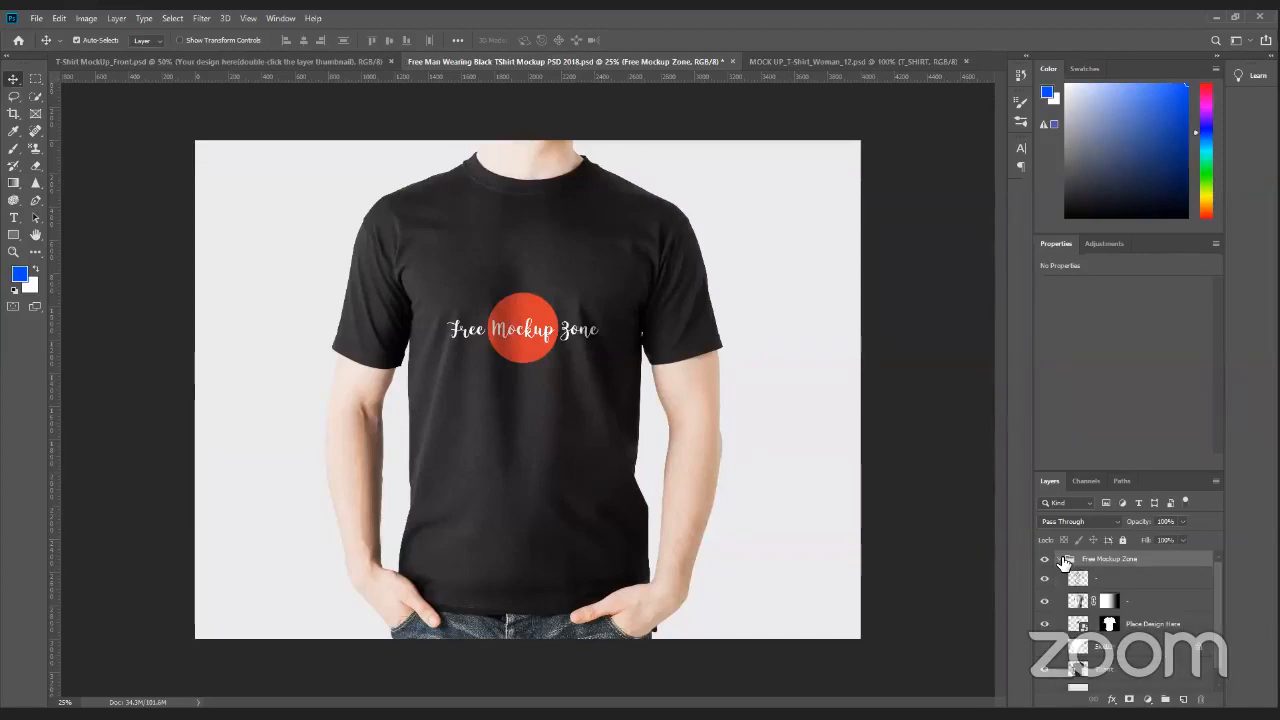
{"action": "left_click", "coordinate": [1063, 559]}
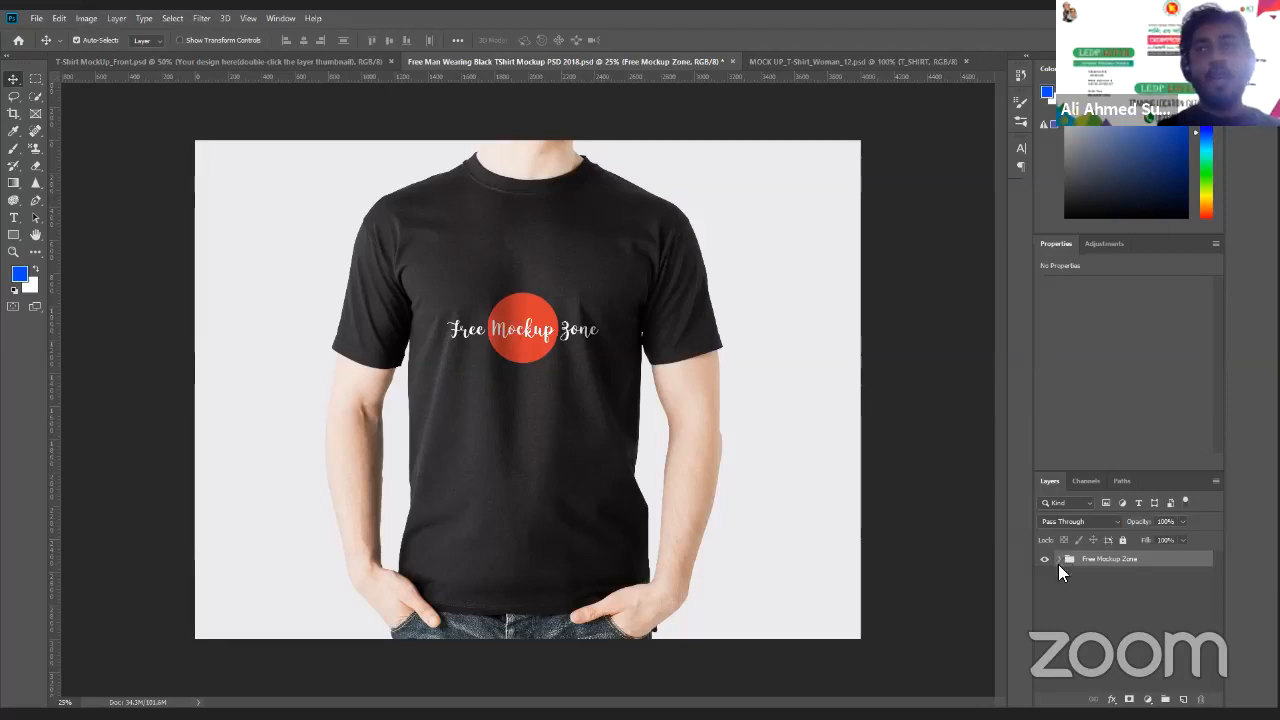
{"action": "left_click", "coordinate": [1060, 559]}
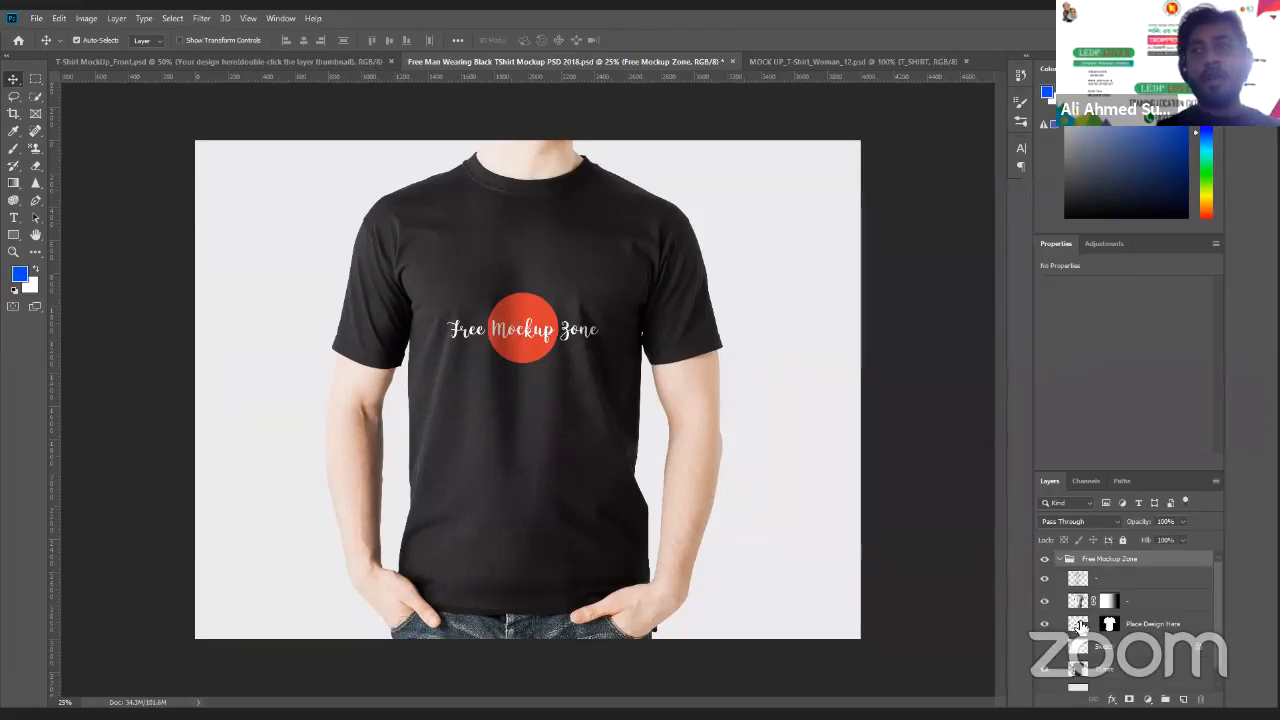
{"action": "scroll", "coordinate": [1080, 625], "scroll_direction": "down", "scroll_amount": 1}
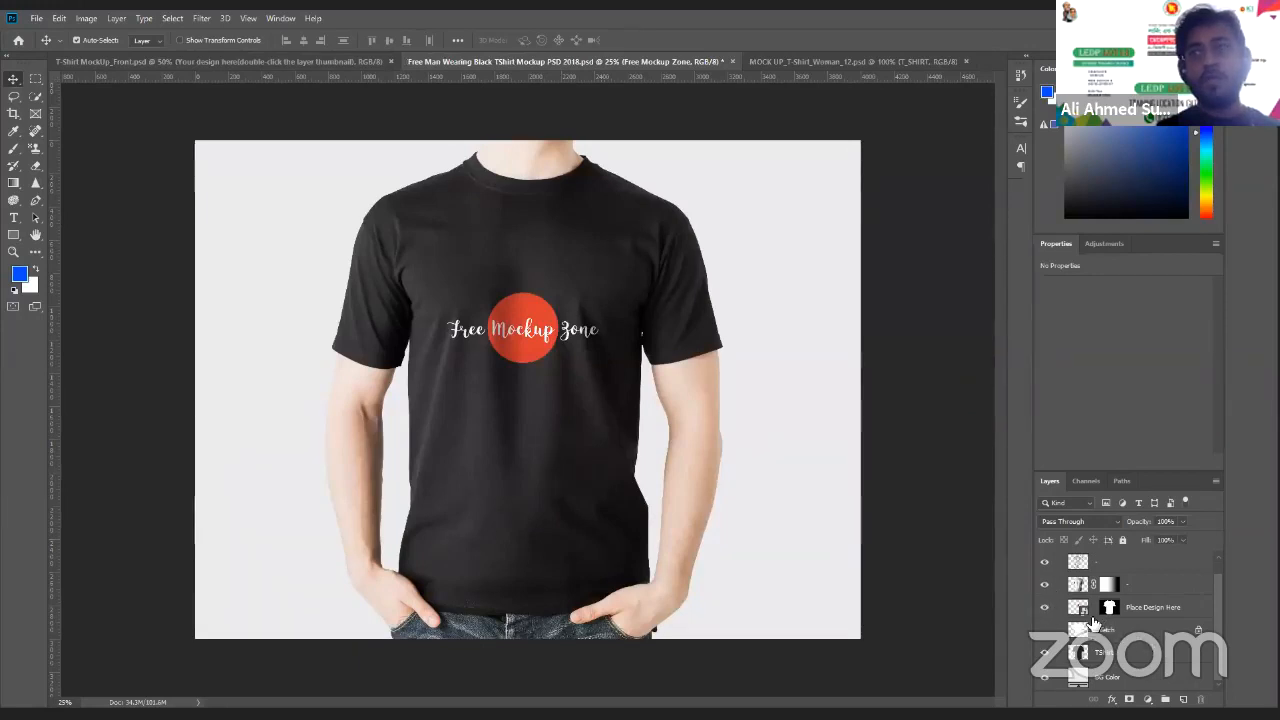
Toggle the visibility of the Place Design Here layer to examine which part of the mockup it controls, leaving it shown
{"action": "left_click", "coordinate": [1045, 610]}
{"action": "left_click", "coordinate": [1045, 610]}
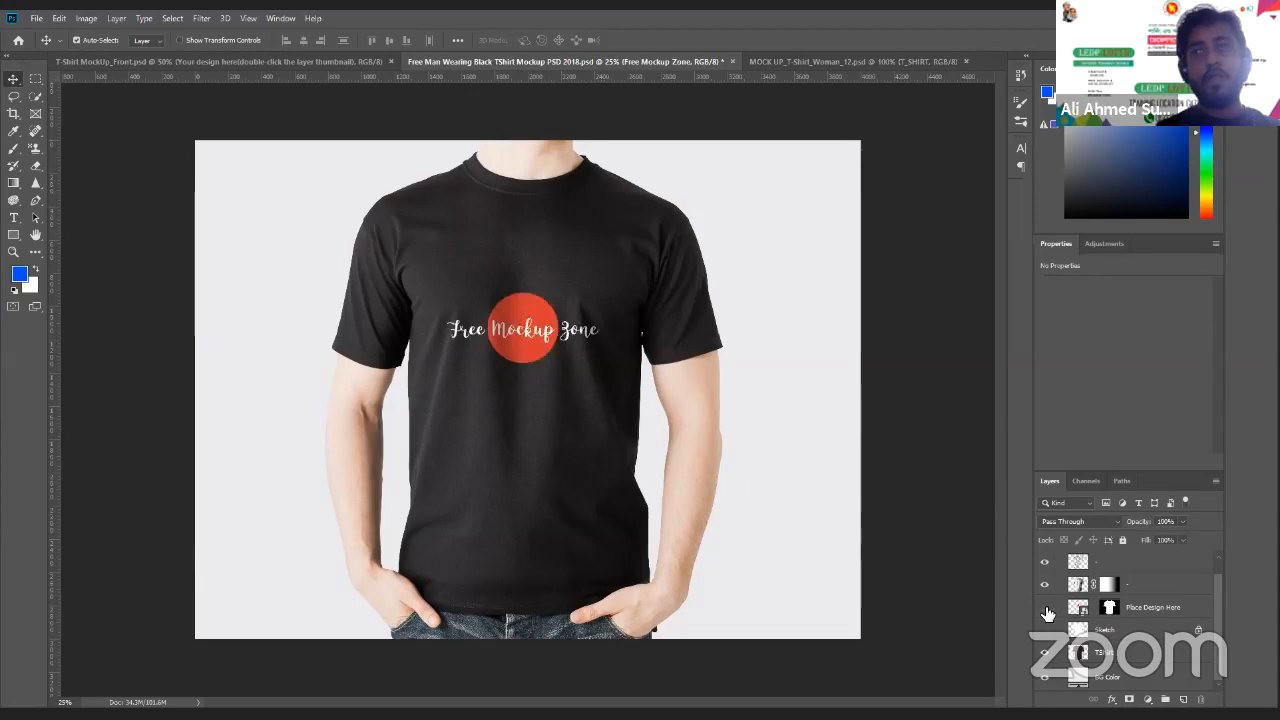
{"action": "left_click", "coordinate": [1045, 610]}
{"action": "left_click", "coordinate": [1045, 610]}
{"action": "left_click", "coordinate": [1045, 610]}
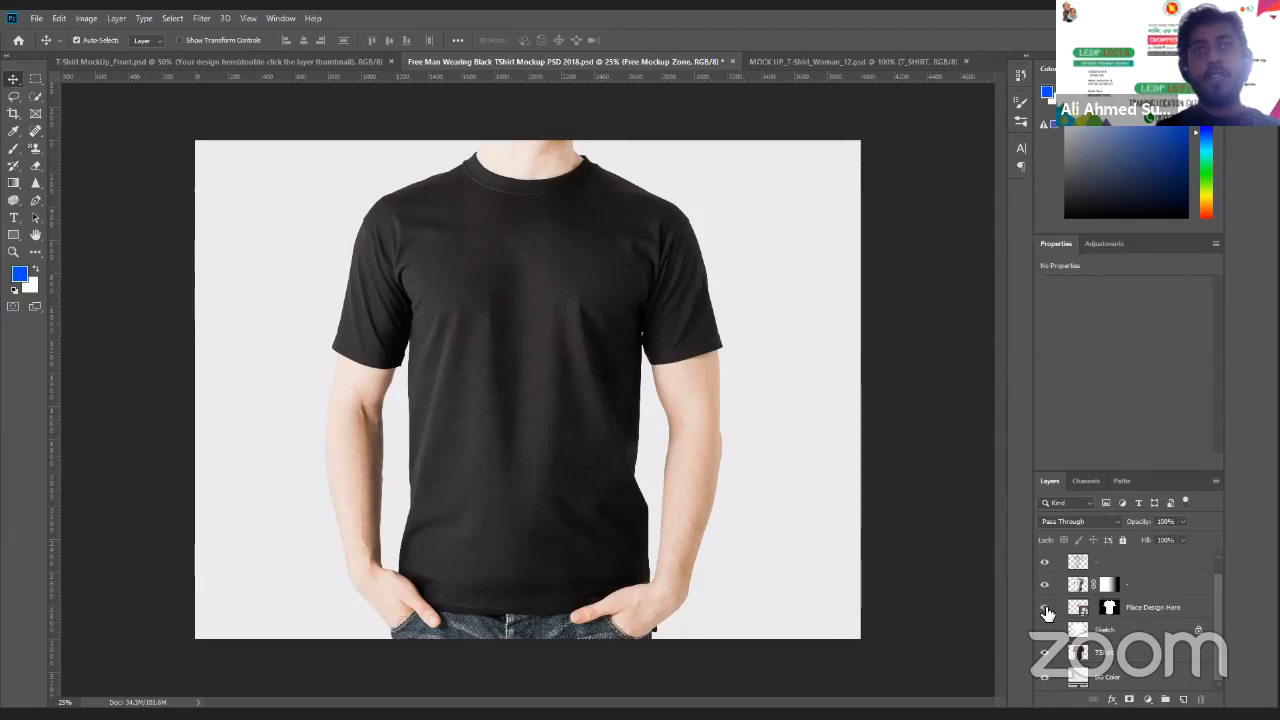
{"action": "left_click", "coordinate": [1045, 610]}
Open the contents of the Place Design Here smart object in the Free Mockup Zone group for editing
{"action": "scroll", "coordinate": [1066, 620], "scroll_direction": "up", "scroll_amount": 1}
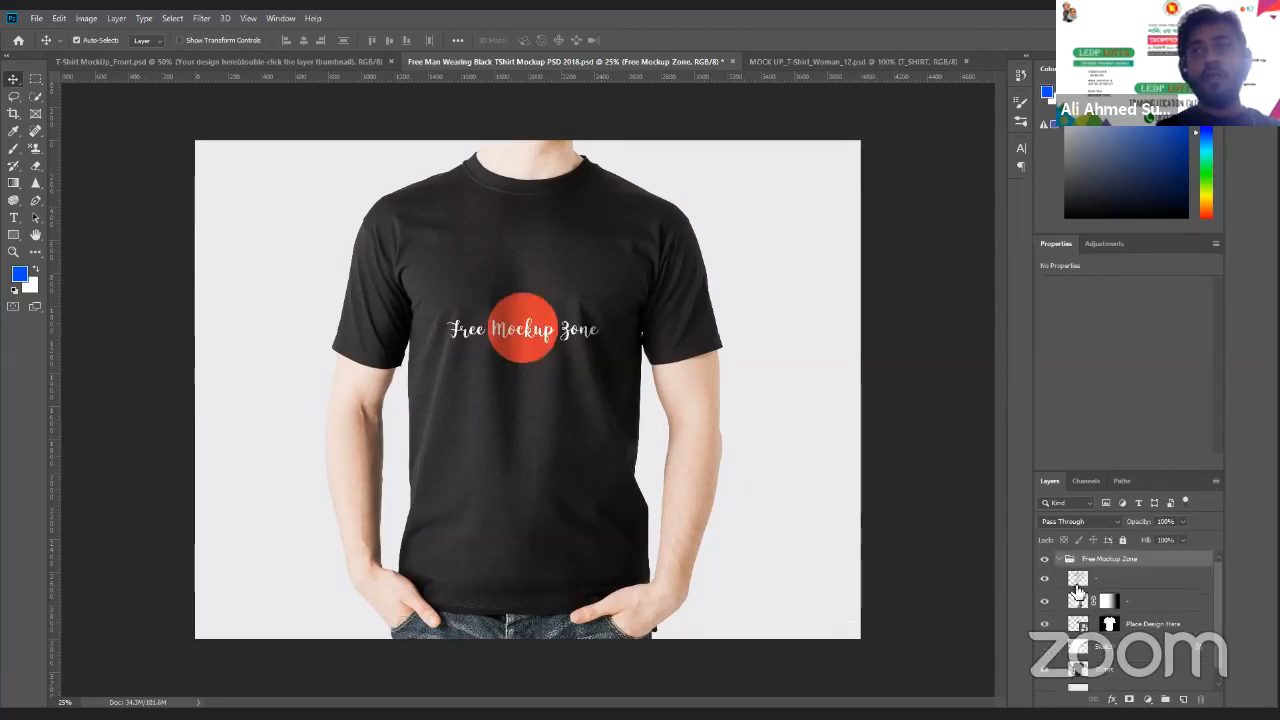
{"action": "left_click", "coordinate": [1063, 560]}
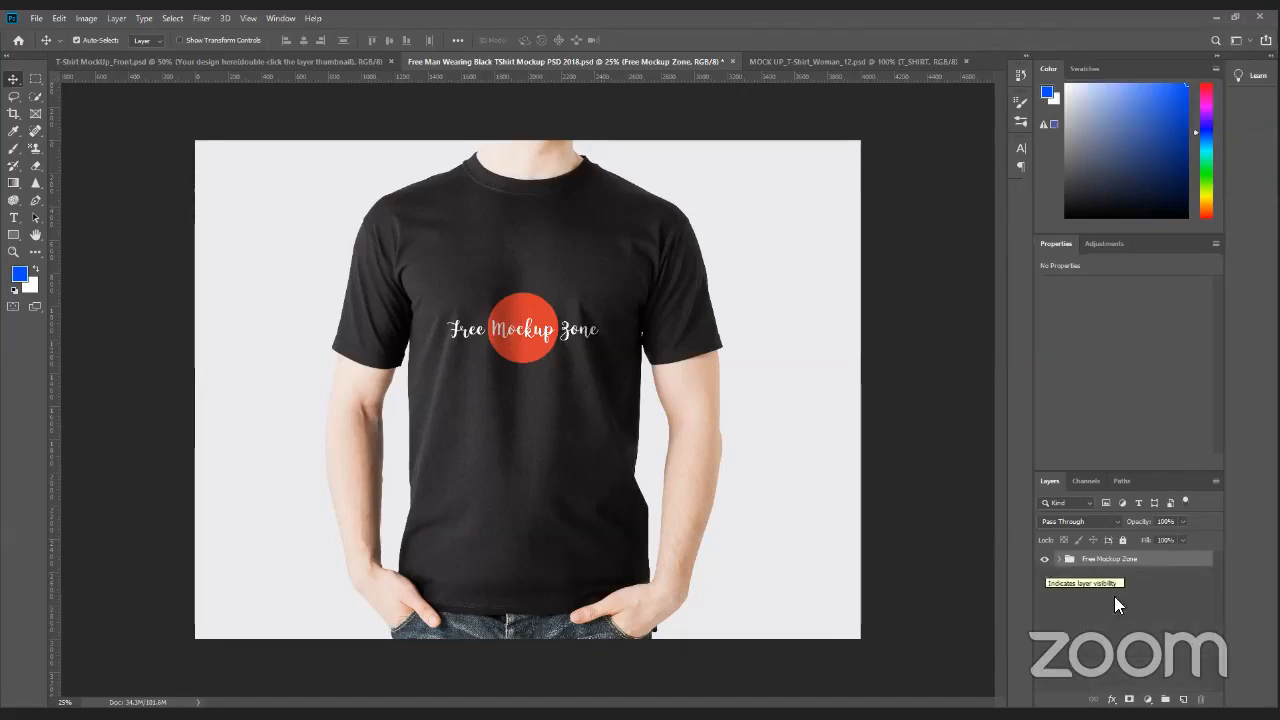
{"action": "left_click", "coordinate": [1061, 560]}
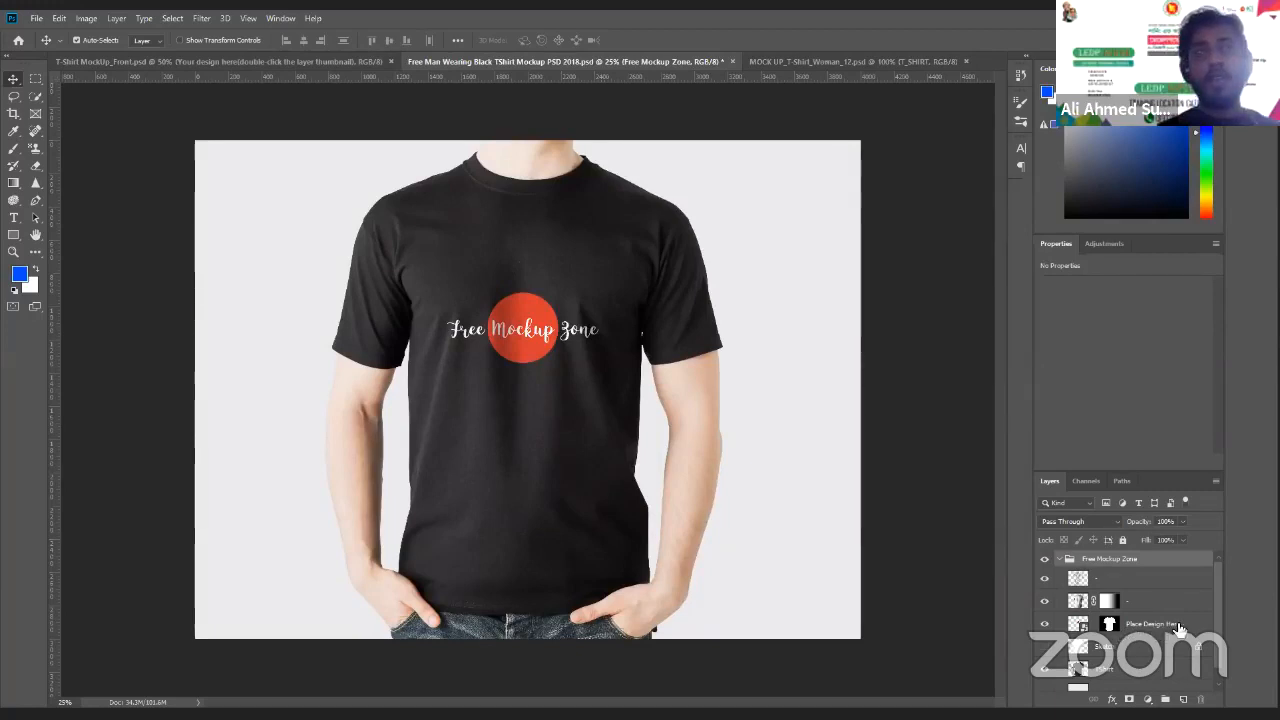
{"action": "double_click", "coordinate": [1080, 626]}
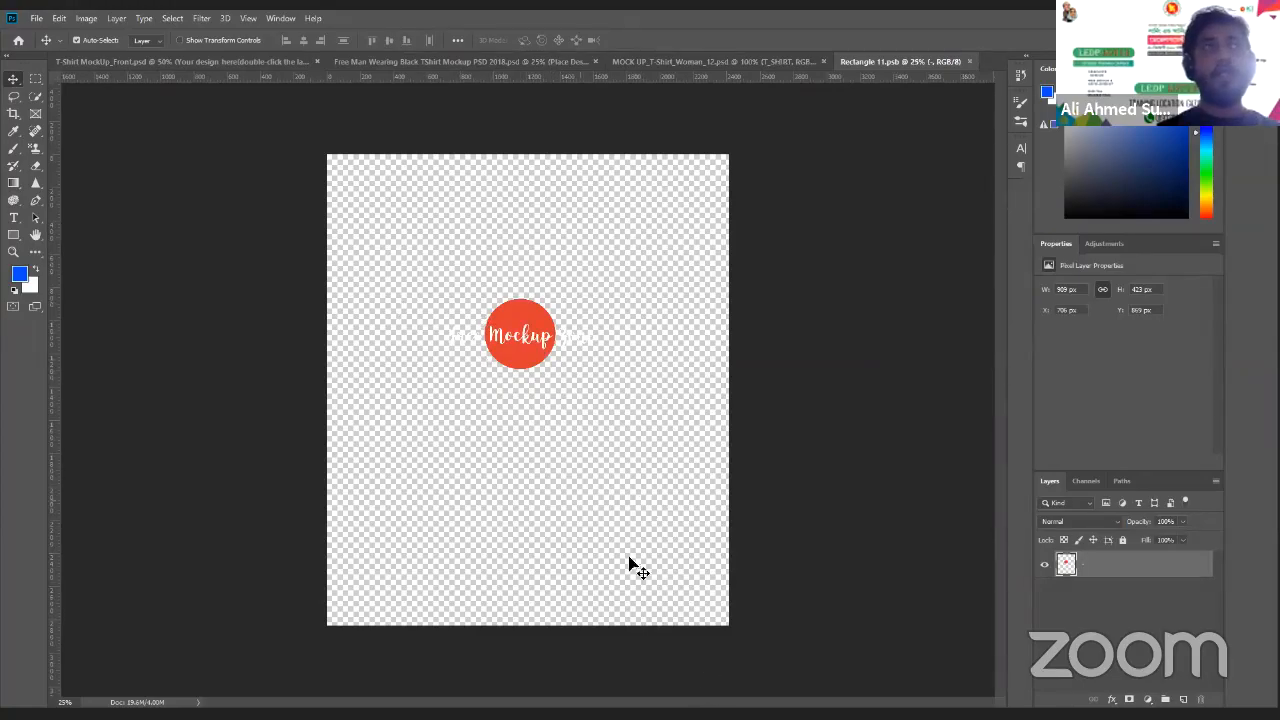
Place the queen jun tshirt.png design as an embedded smart object in the Rectangle 11.psb artwork
{"action": "left_click", "coordinate": [36, 18]}
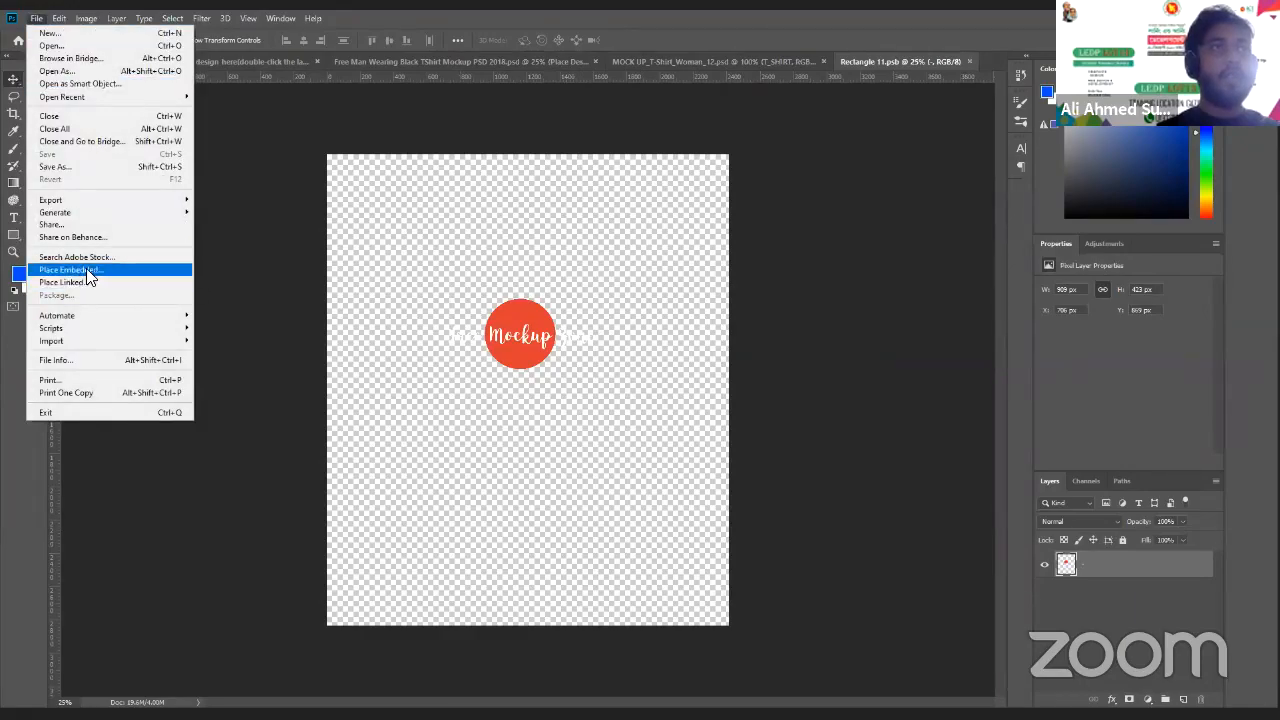
{"action": "left_click", "coordinate": [87, 272]}
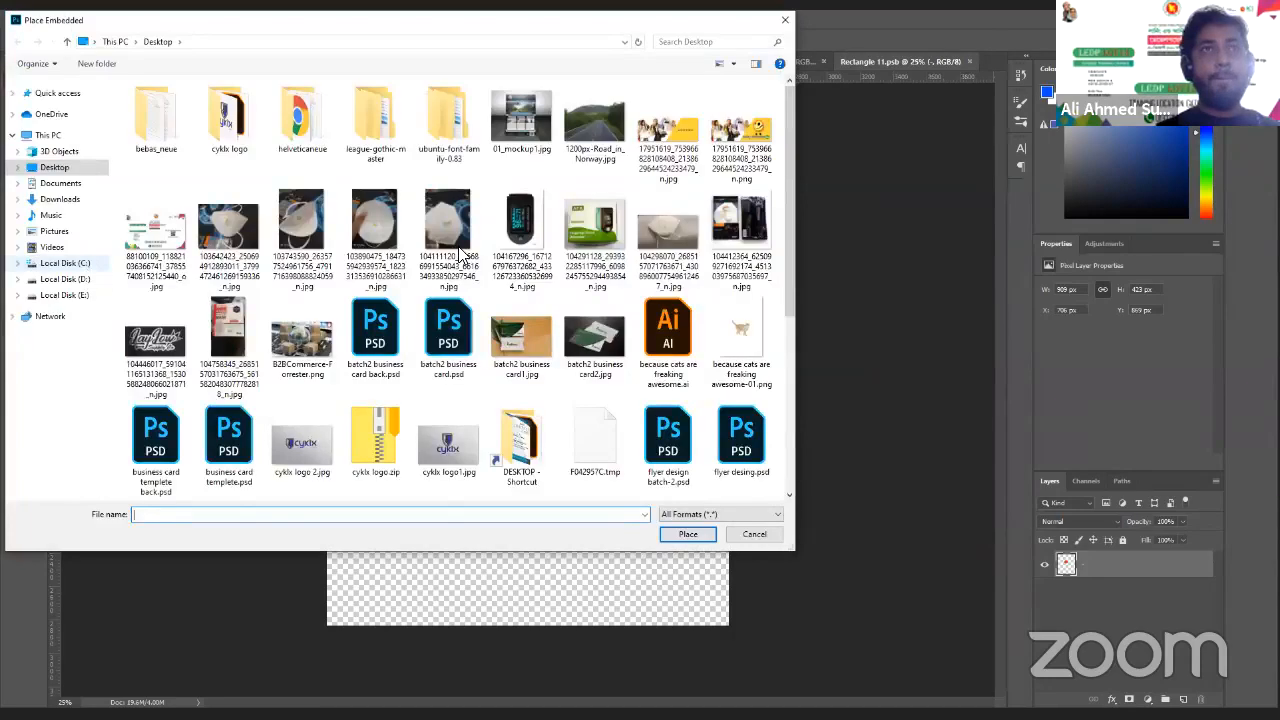
{"action": "scroll", "coordinate": [460, 250], "scroll_direction": "down", "scroll_amount": 3}
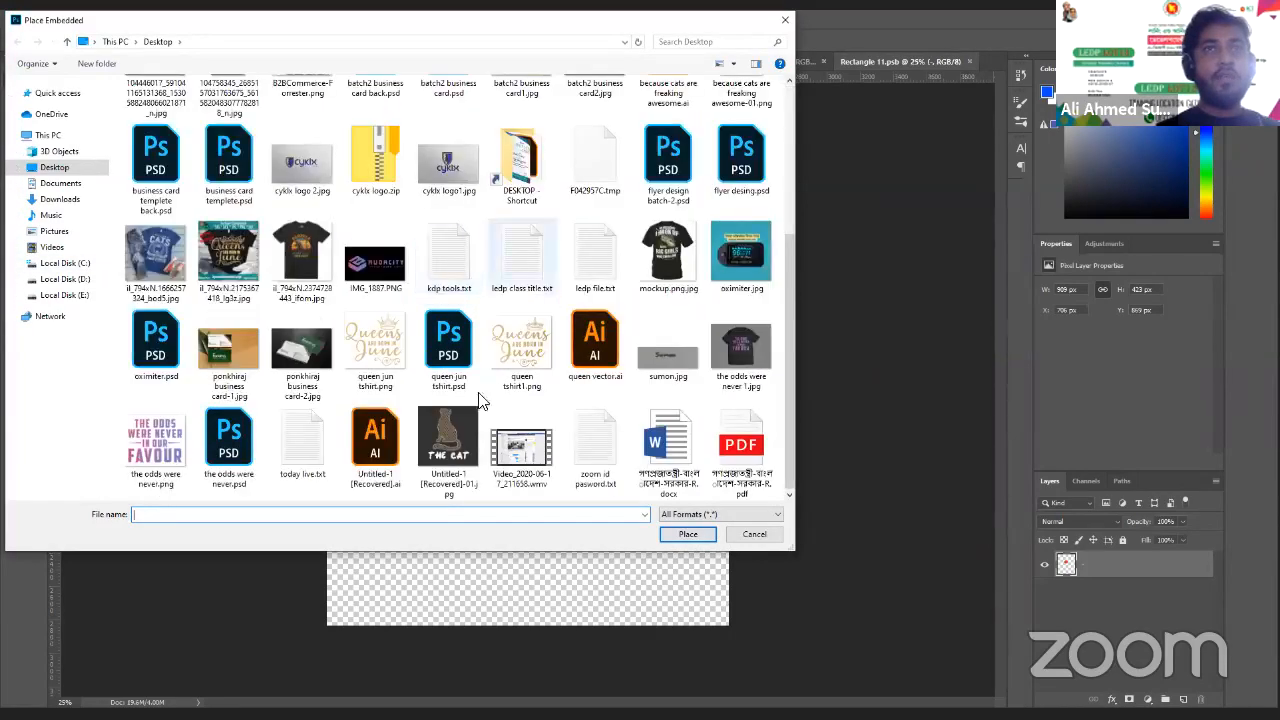
{"action": "left_click", "coordinate": [372, 346]}
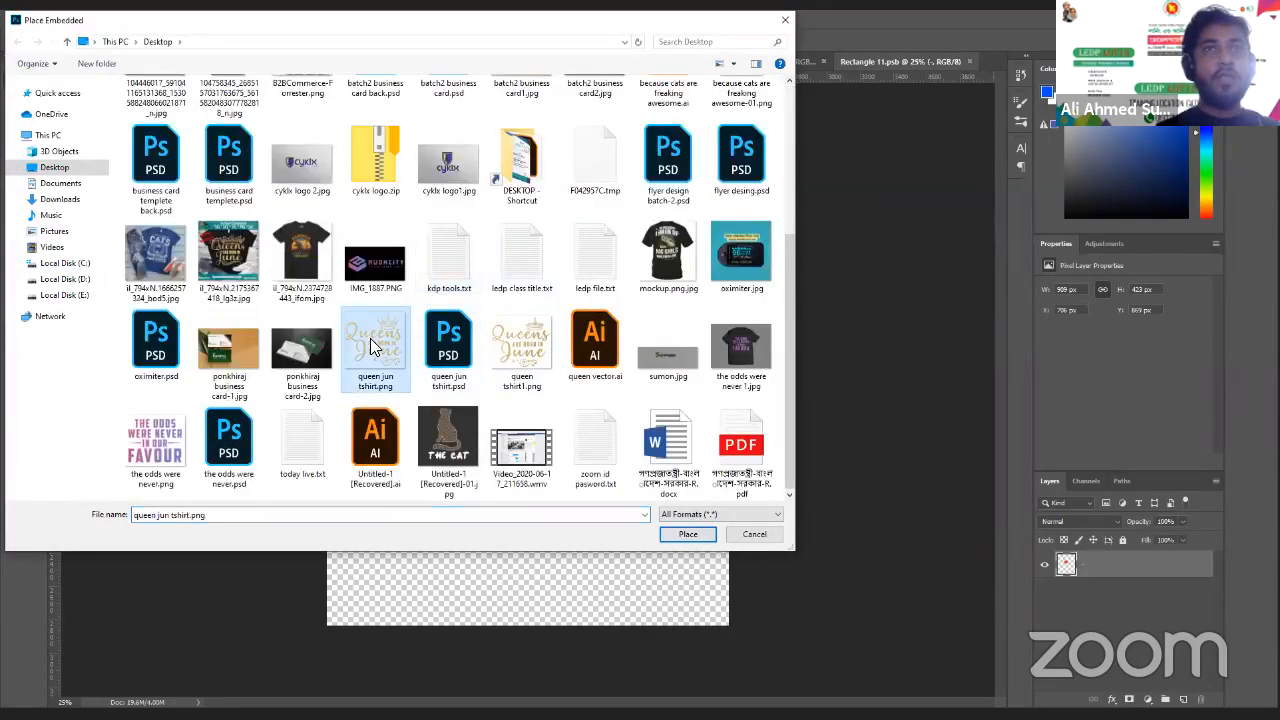
{"action": "left_click", "coordinate": [700, 536]}
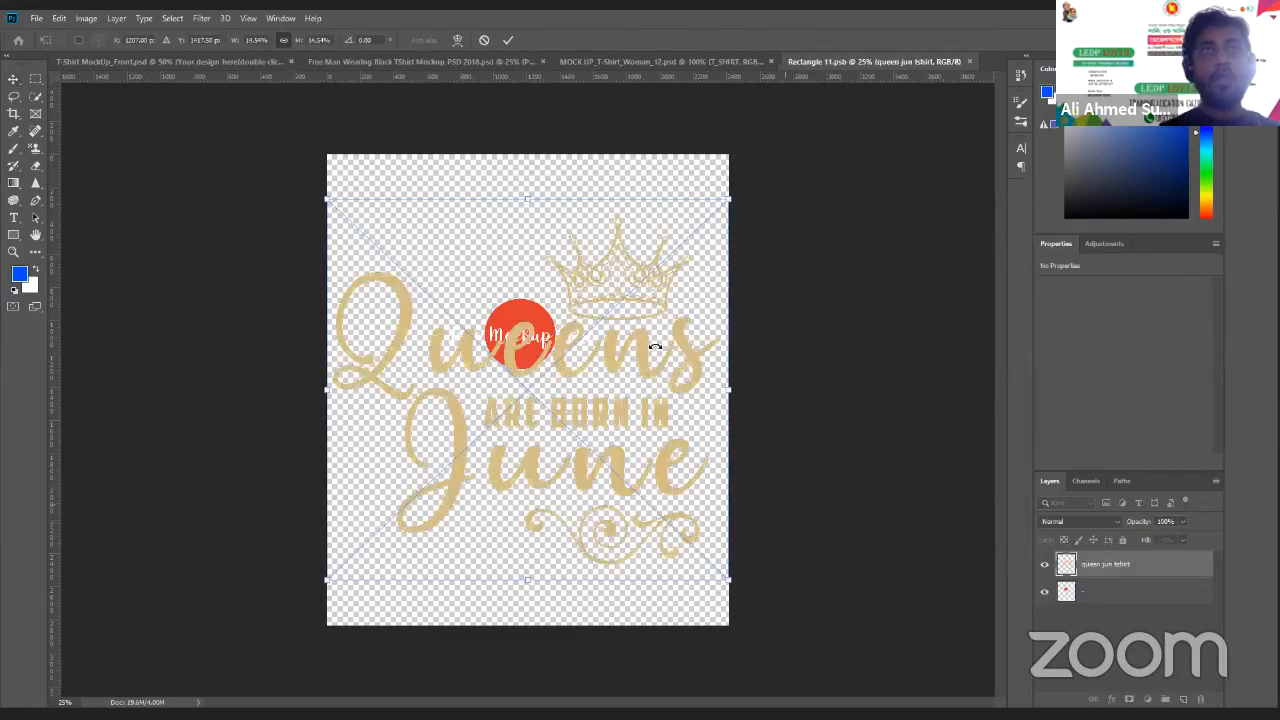
{"action": "left_click", "coordinate": [508, 41]}
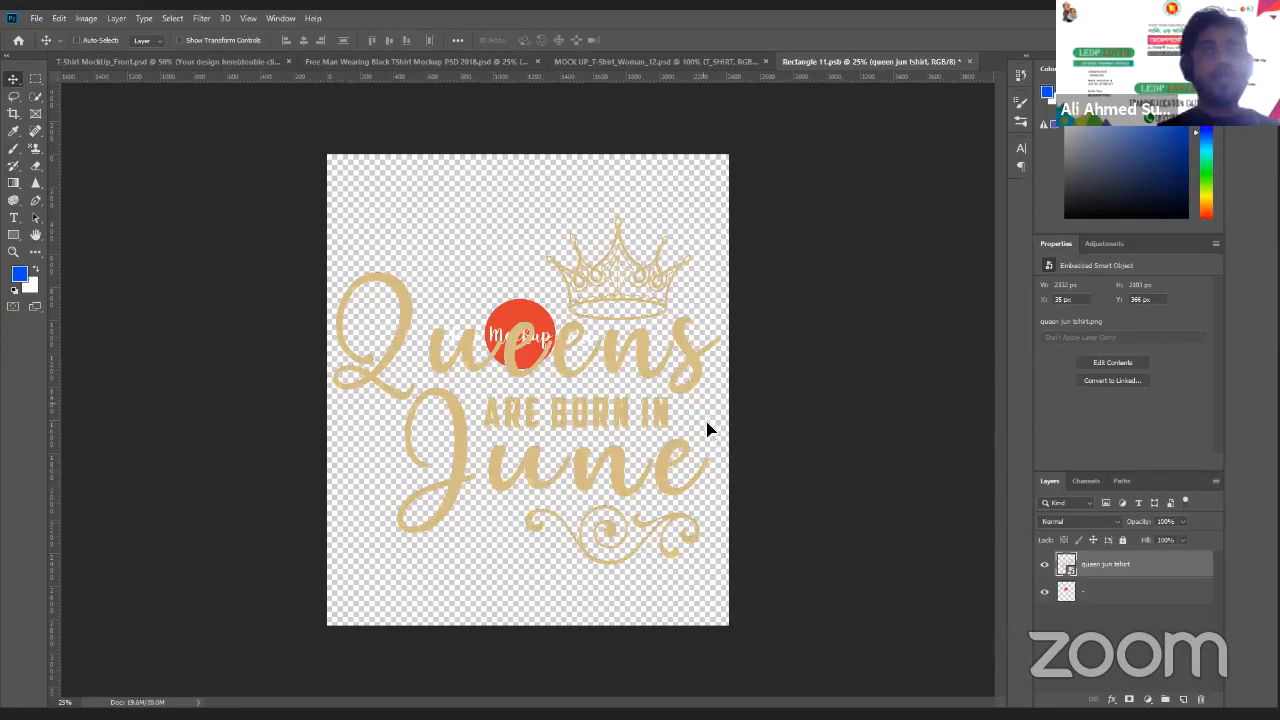
Scale the Queens Are Born in June design down to about 5.83% and centre it over the red Mockup logo
{"action": "key", "text": "ctrl+t"}
{"action": "left_click_drag", "start_coordinate": [726, 582], "coordinate": [626, 520]}
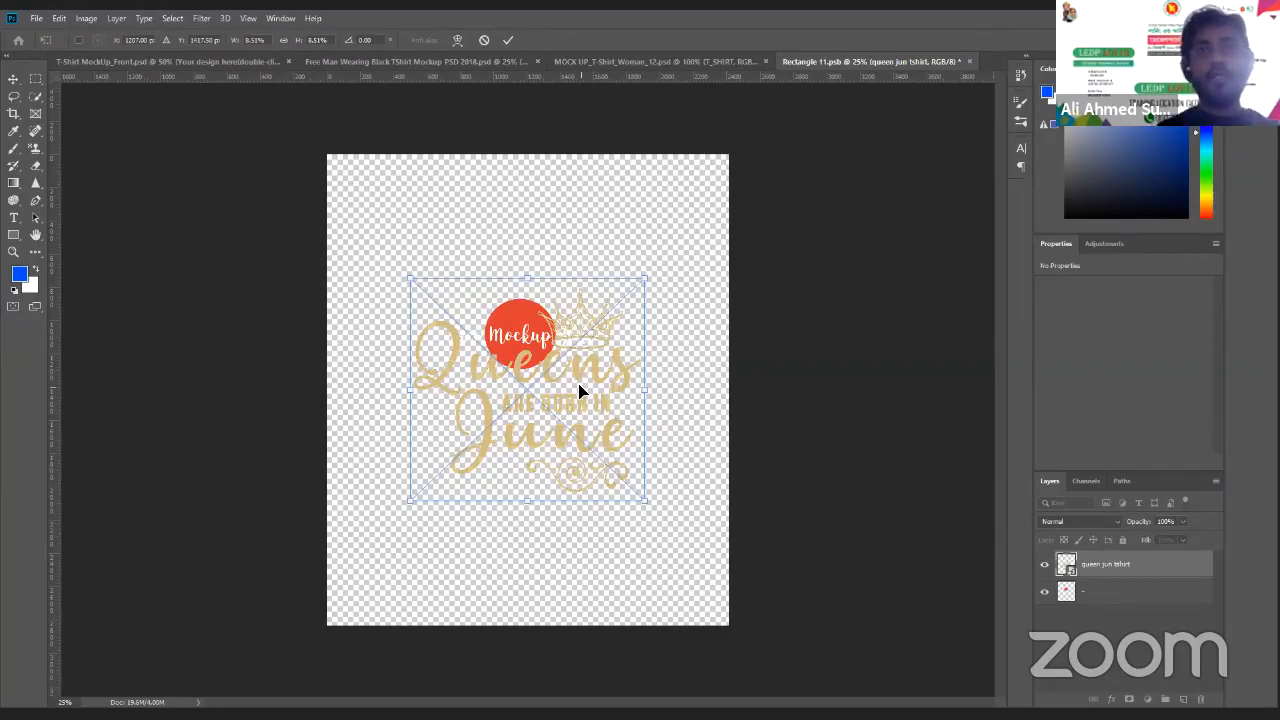
{"action": "left_click_drag", "start_coordinate": [575, 440], "coordinate": [554, 388]}
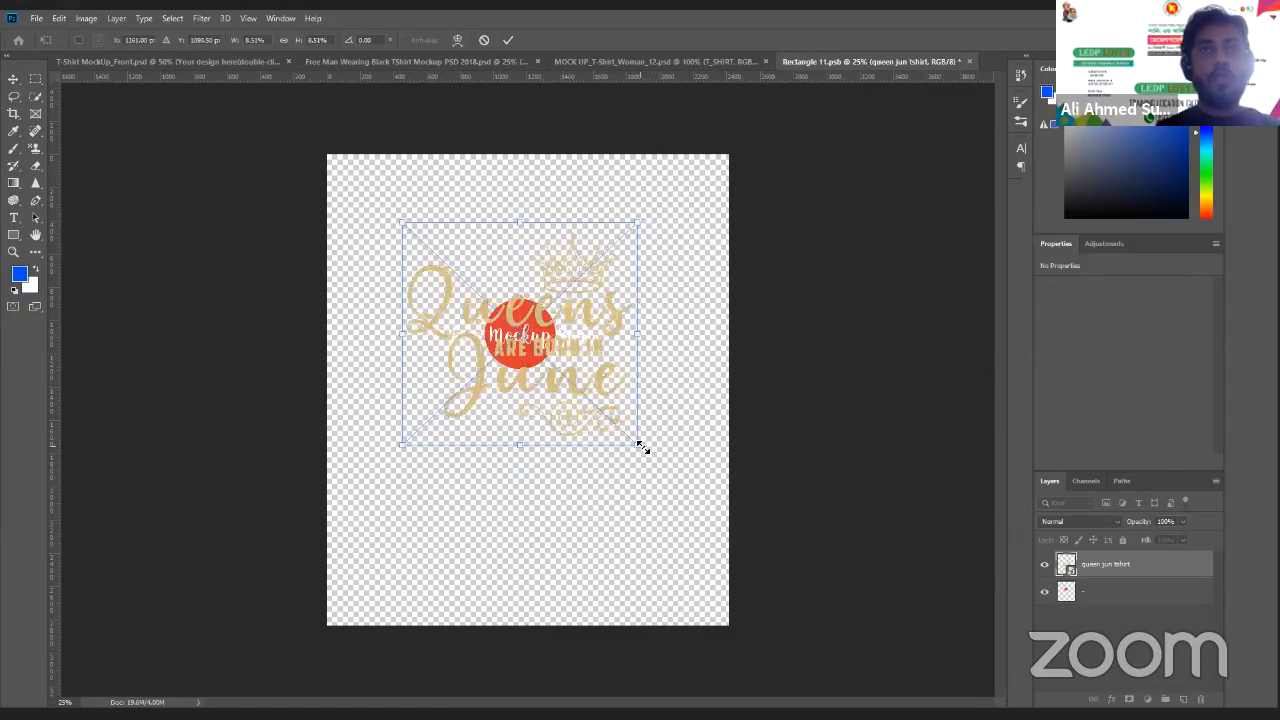
{"action": "left_click_drag", "start_coordinate": [640, 449], "coordinate": [598, 416]}
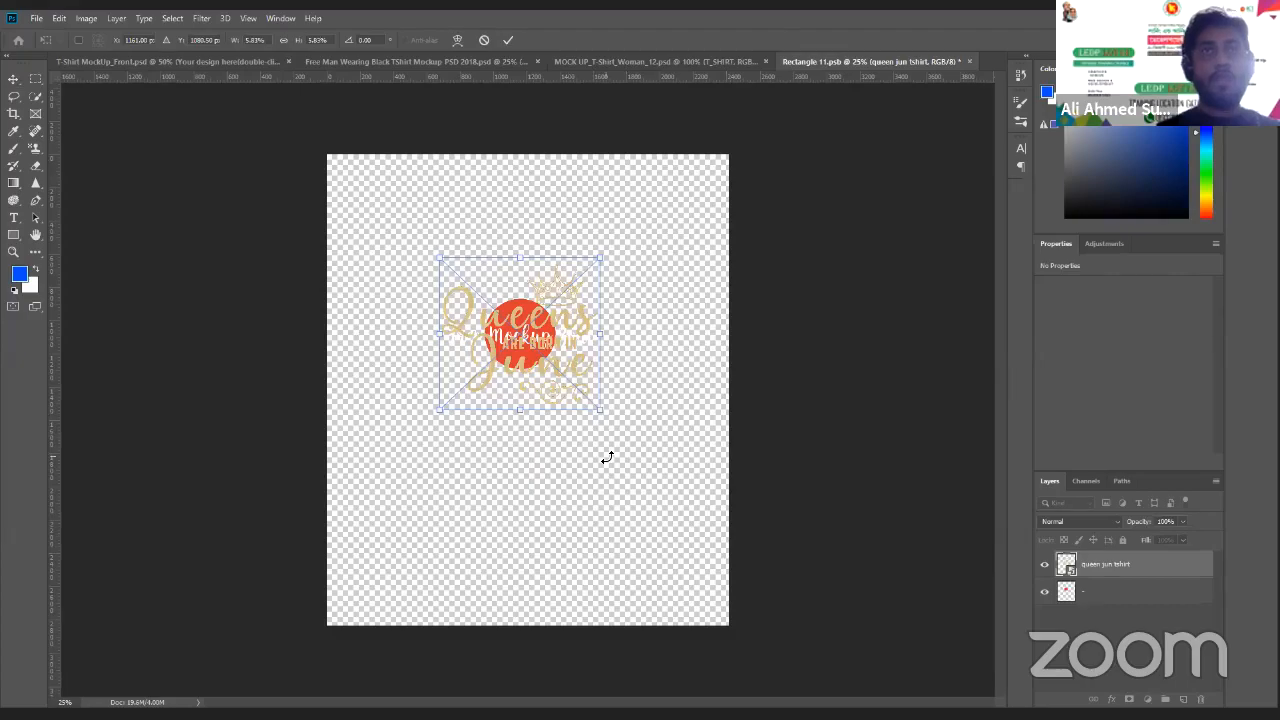
{"action": "left_click", "coordinate": [506, 41]}
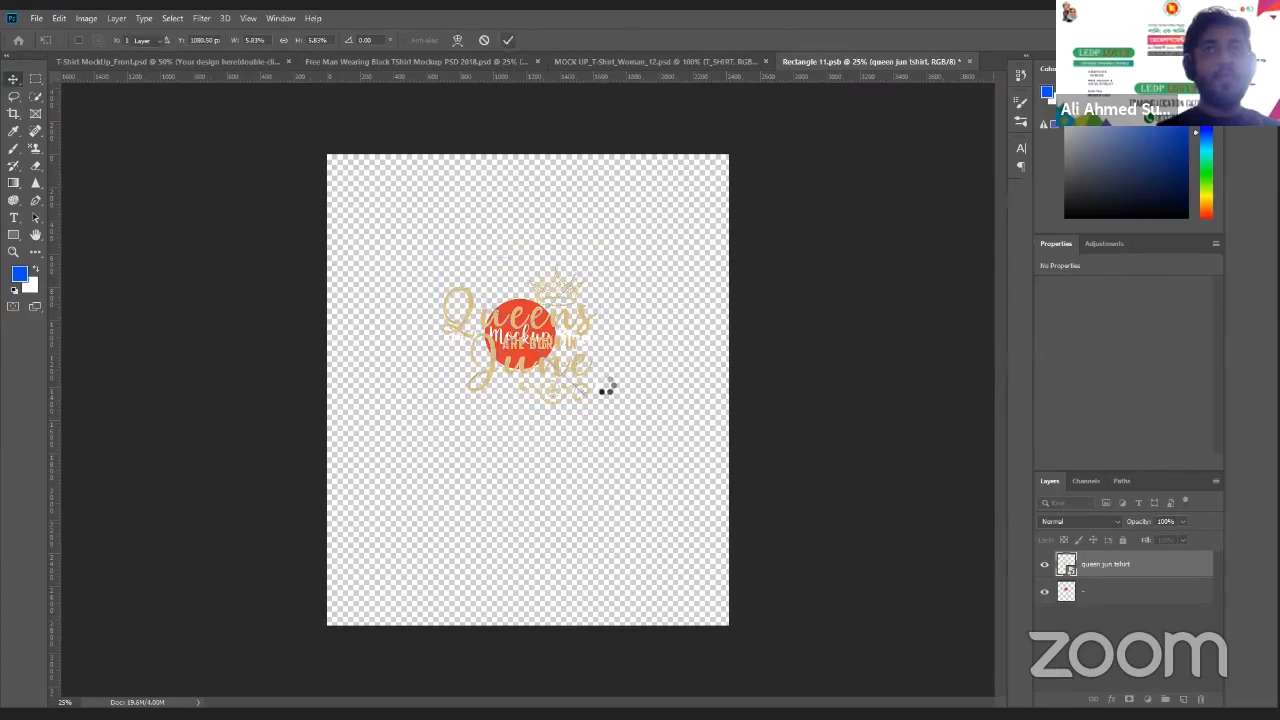
Hide the original Mockup logo layer, save the smart object contents, and view the design on the black T-shirt mockup
{"action": "left_click", "coordinate": [1044, 591]}
{"action": "key", "text": "ctrl+s"}
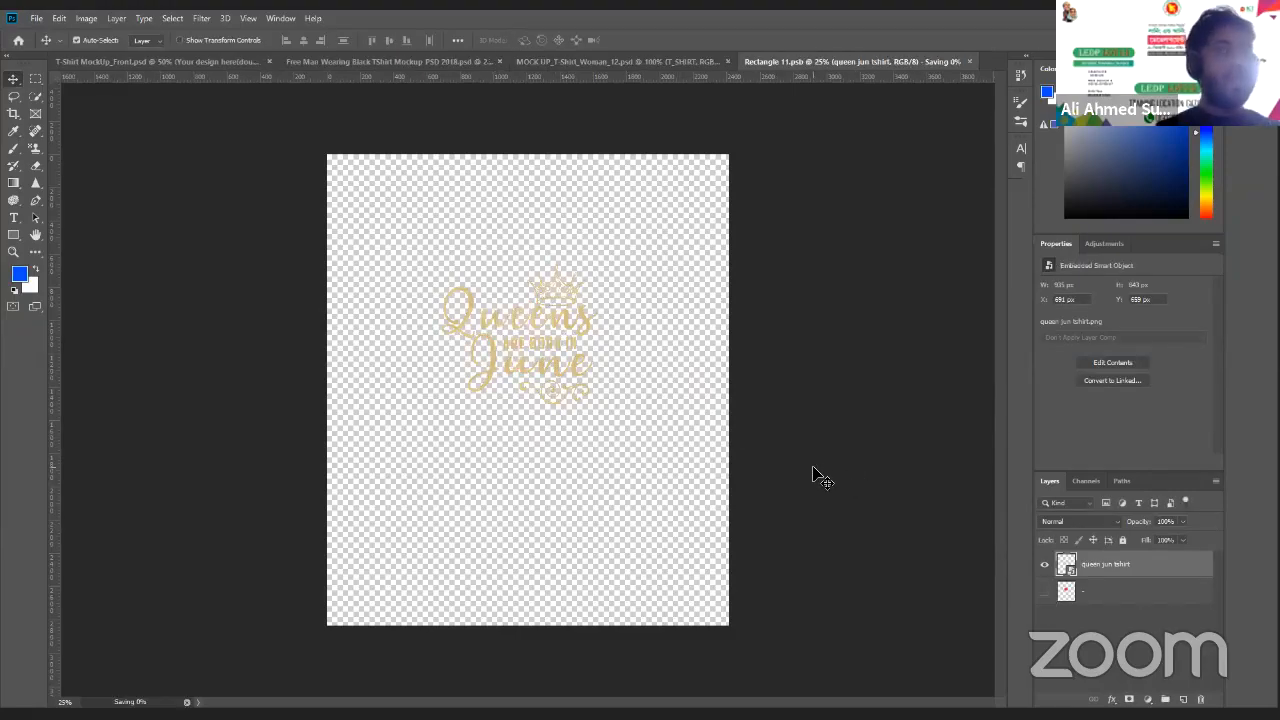
{"action": "left_click", "coordinate": [608, 60]}
{"action": "left_click", "coordinate": [450, 60]}
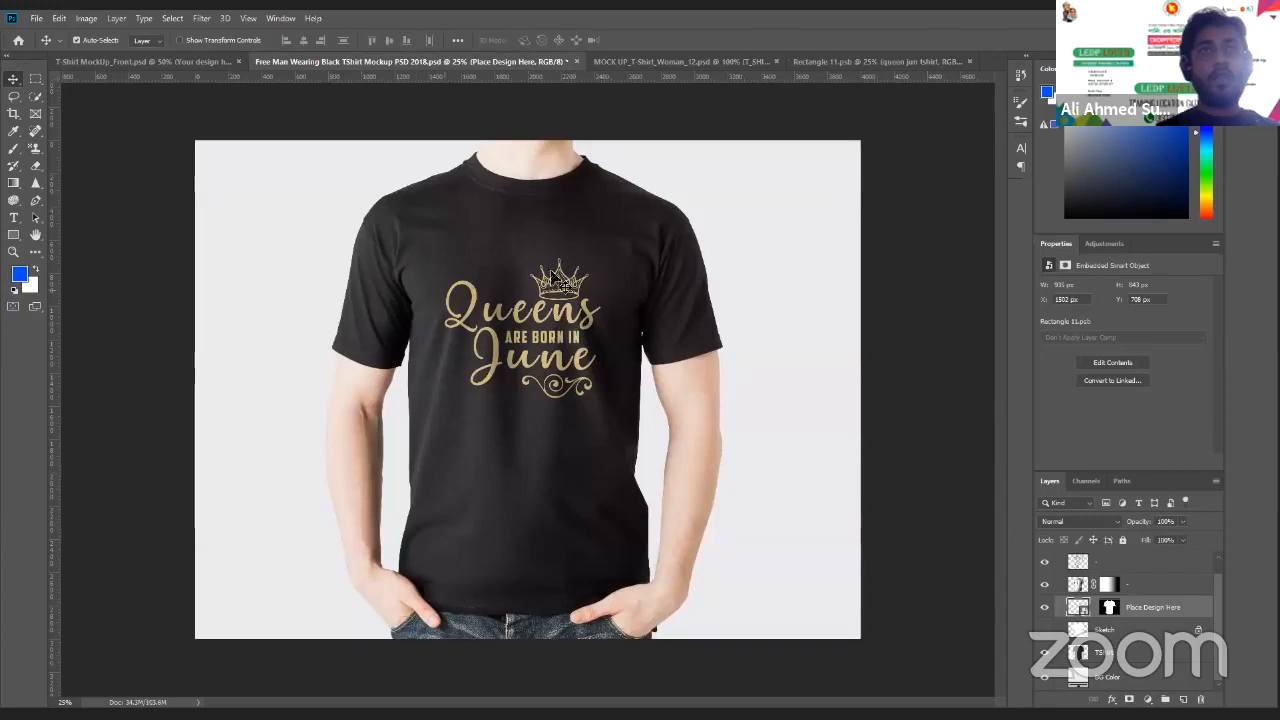
Return to Rectangle 11.psb and enlarge the queen jun tshirt design to about 6.77%
{"action": "left_click", "coordinate": [694, 60]}
{"action": "left_click", "coordinate": [848, 62]}
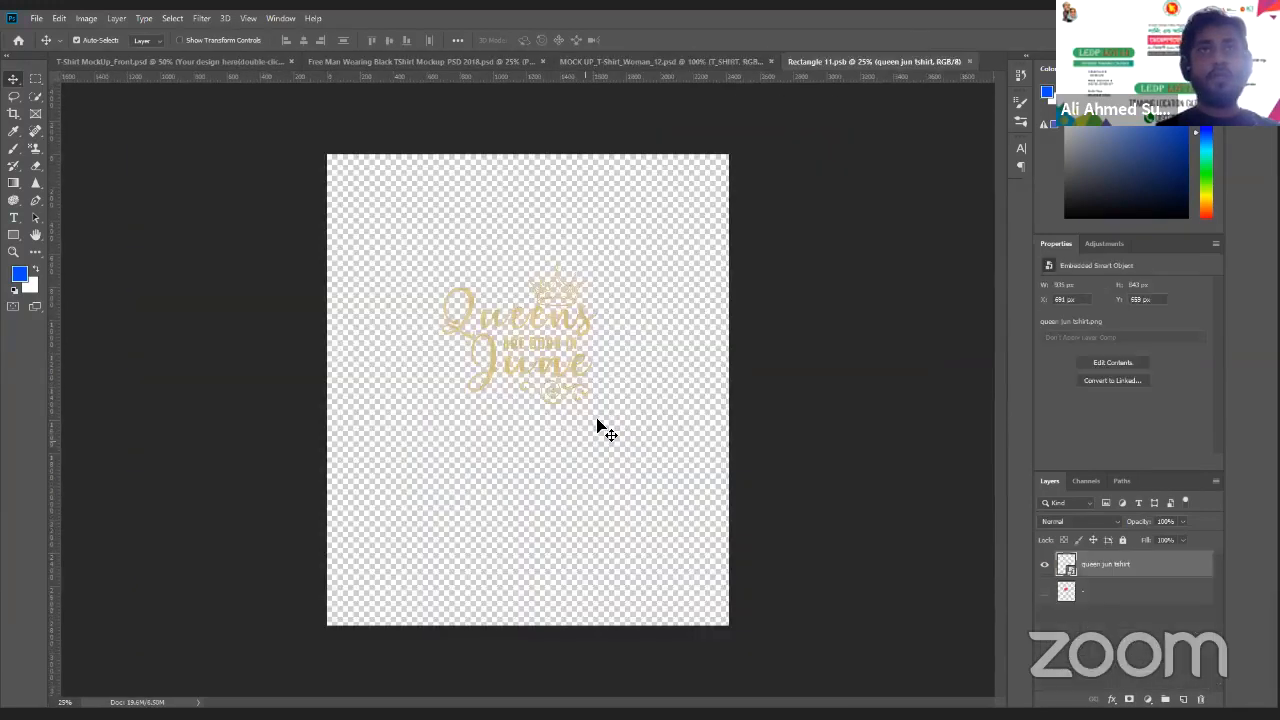
{"action": "key", "text": "ctrl+t"}
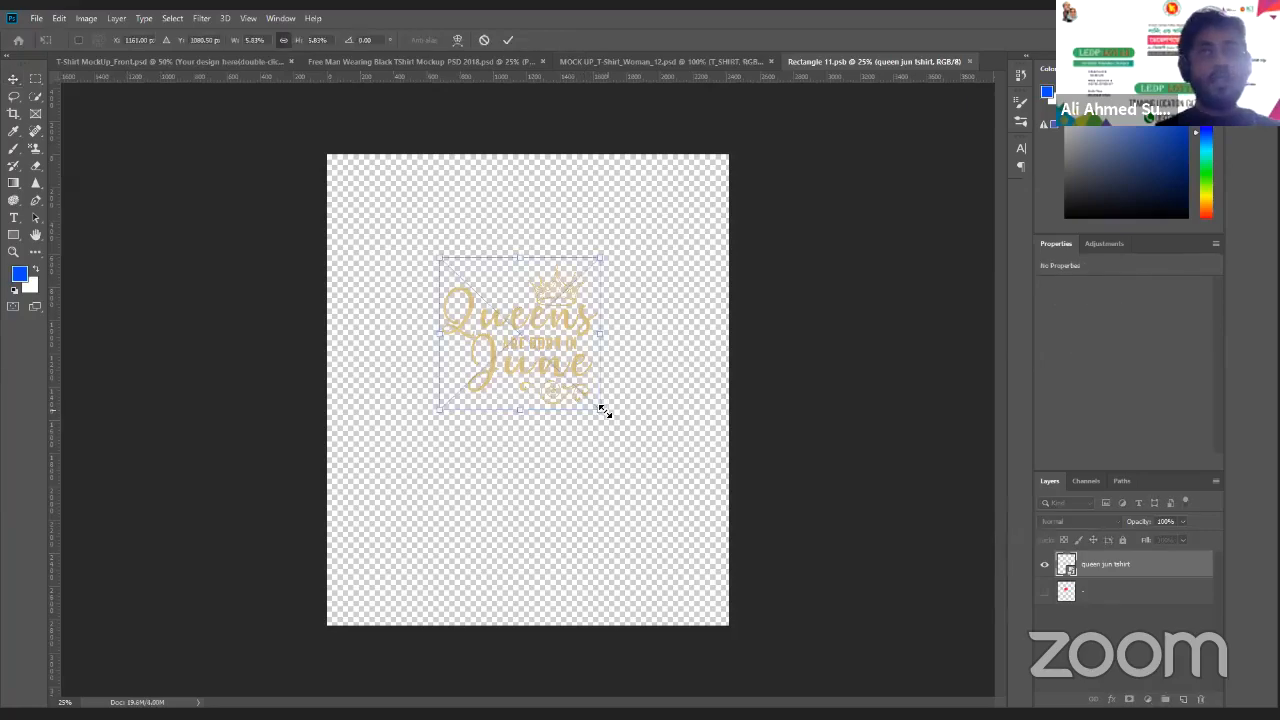
{"action": "left_click_drag", "start_coordinate": [606, 414], "coordinate": [611, 420]}
{"action": "left_click_drag", "start_coordinate": [614, 421], "coordinate": [630, 438]}
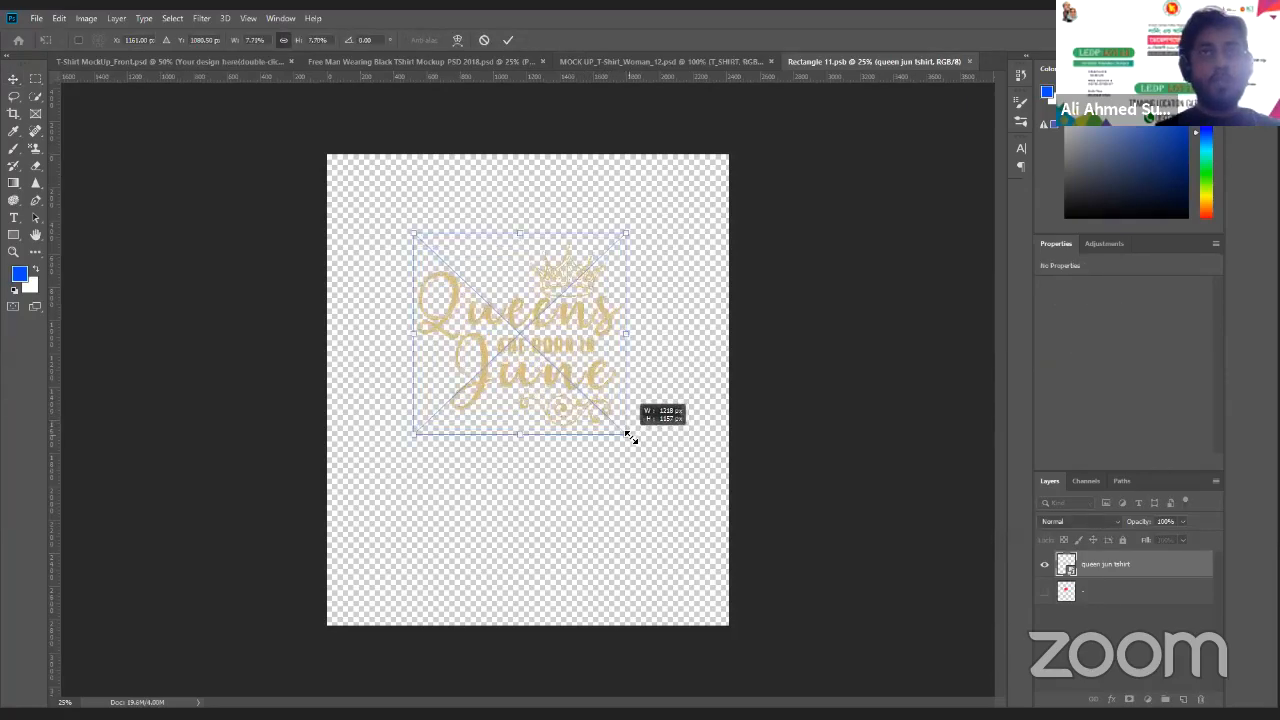
{"action": "left_click", "coordinate": [508, 40]}
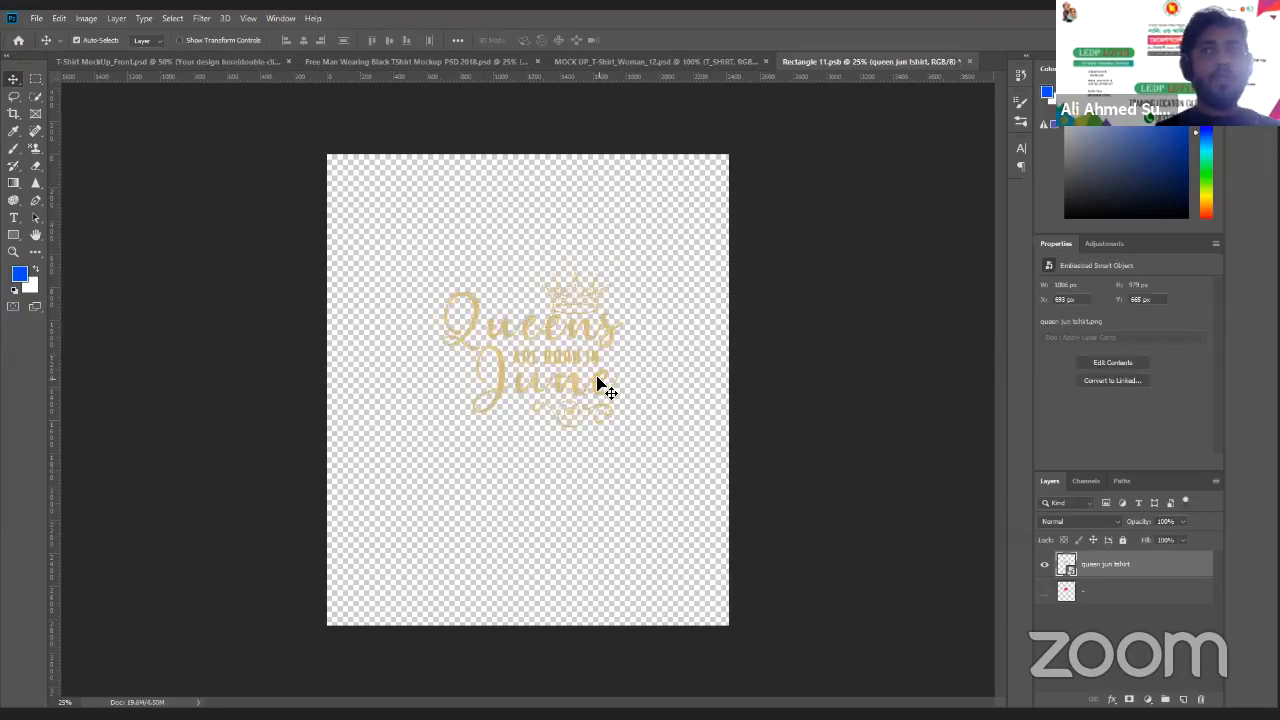
Enlarge the design further to about 7.43%, save the smart object contents, and check the result on the T-shirt mockup
{"action": "key", "text": "ctrl+t"}
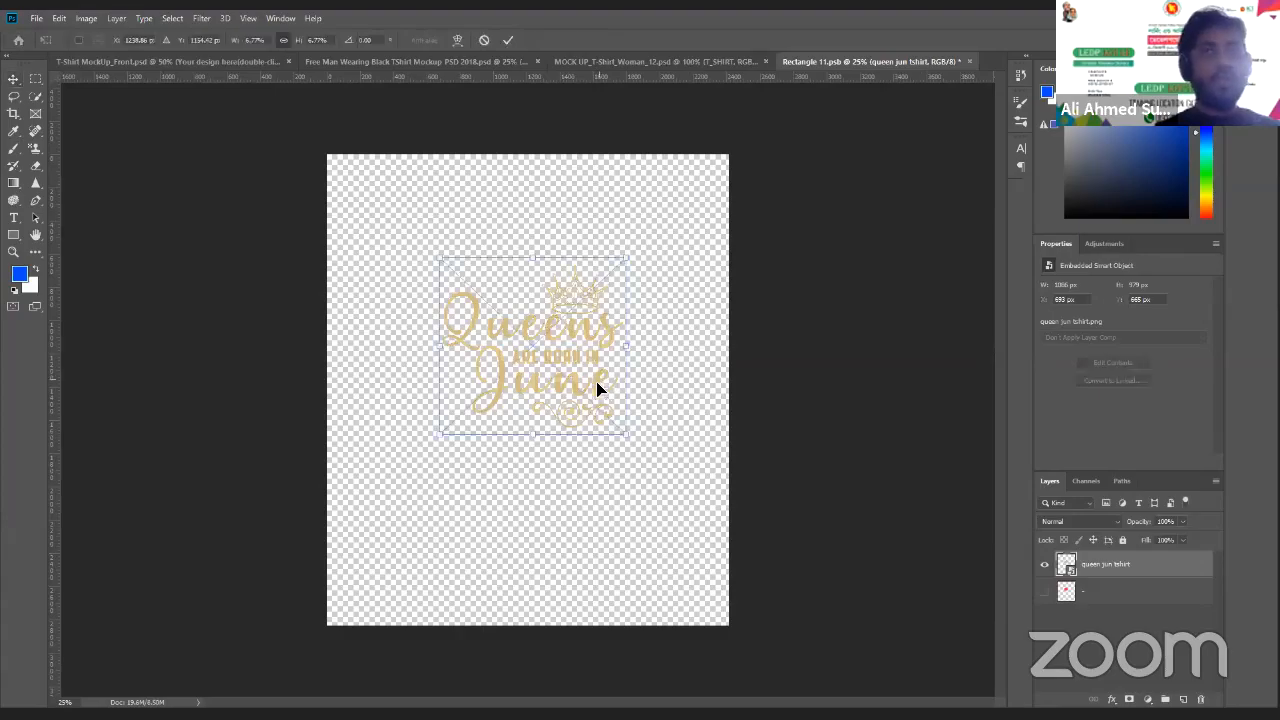
{"action": "left_click_drag", "start_coordinate": [627, 440], "coordinate": [639, 450]}
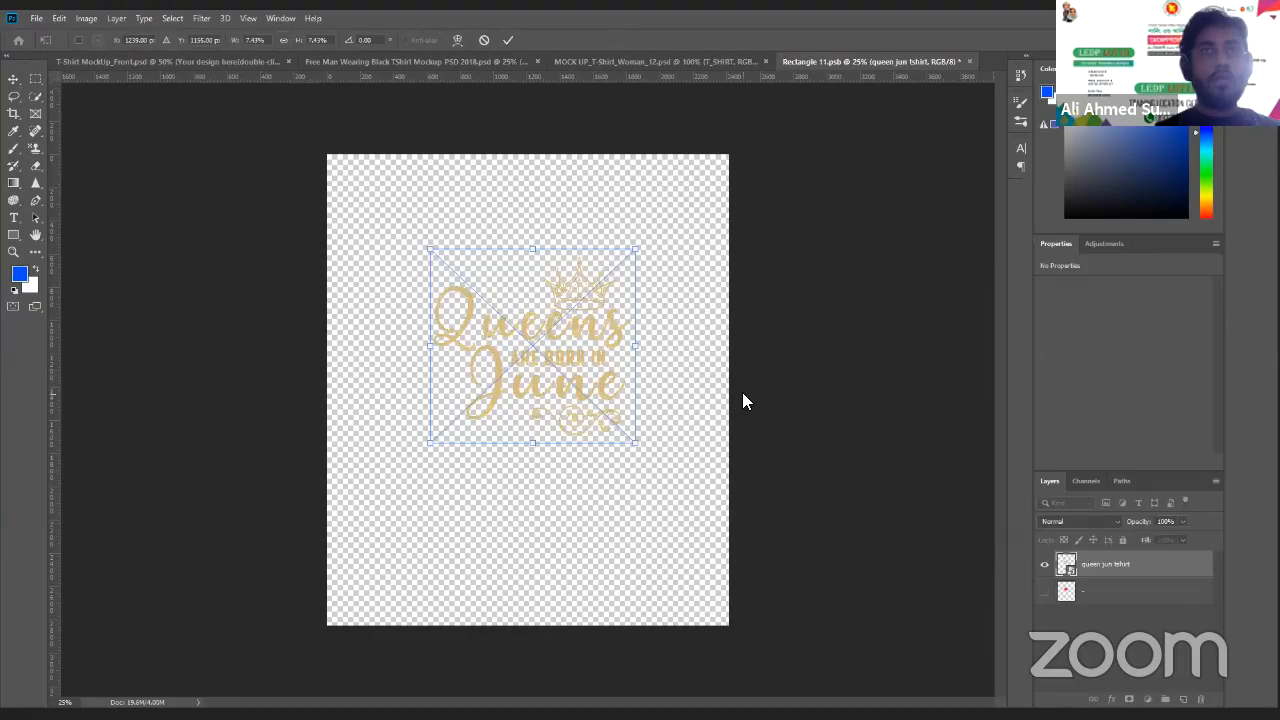
{"action": "key", "text": "Return"}
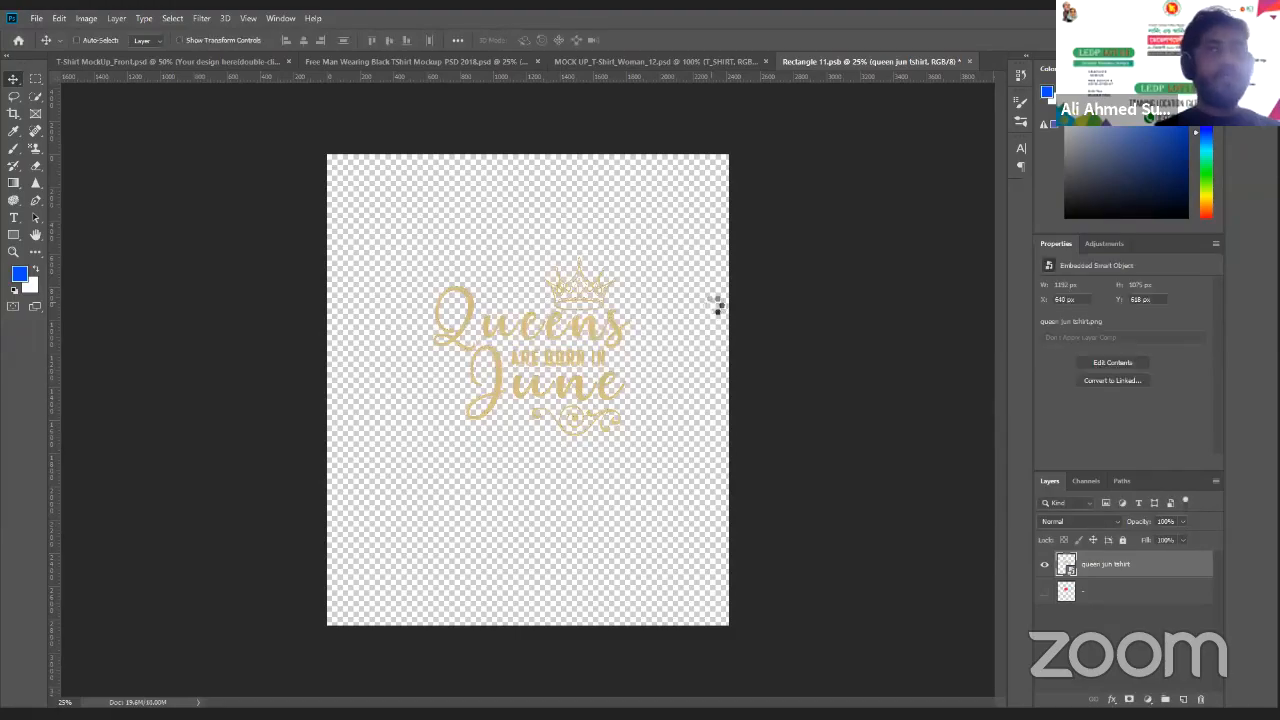
{"action": "key", "text": "ctrl+s"}
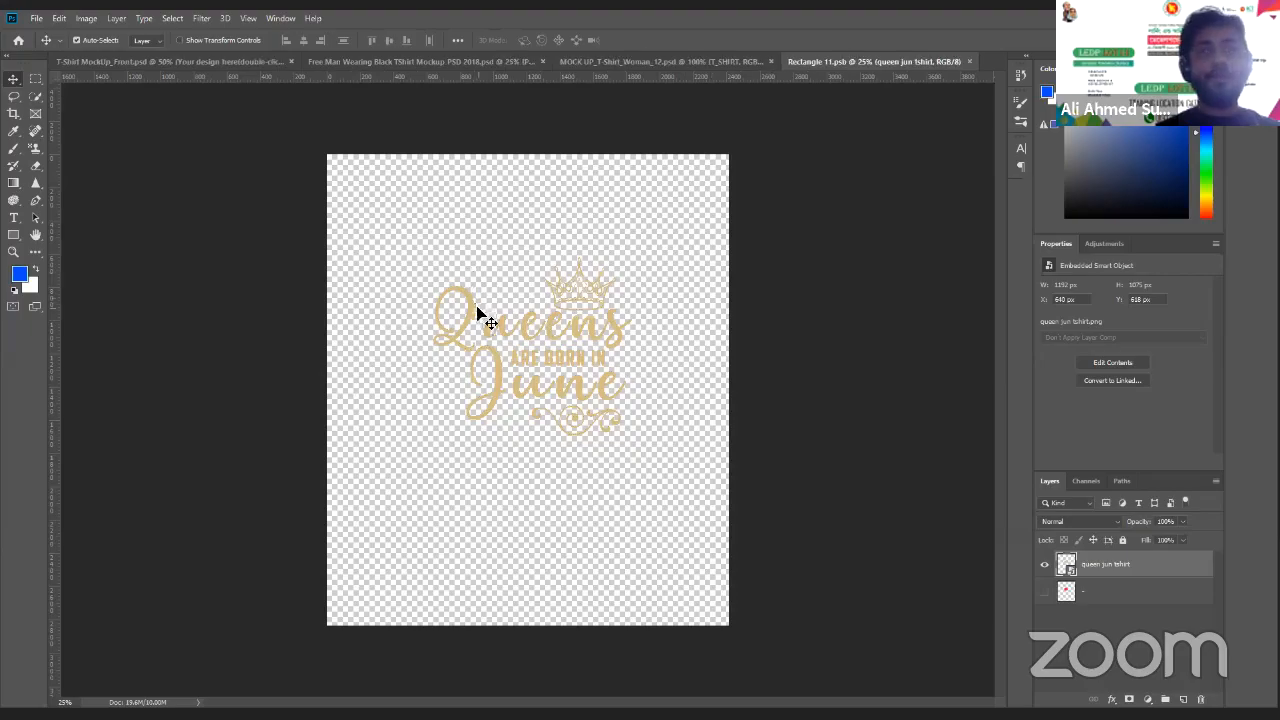
{"action": "left_click", "coordinate": [392, 64]}
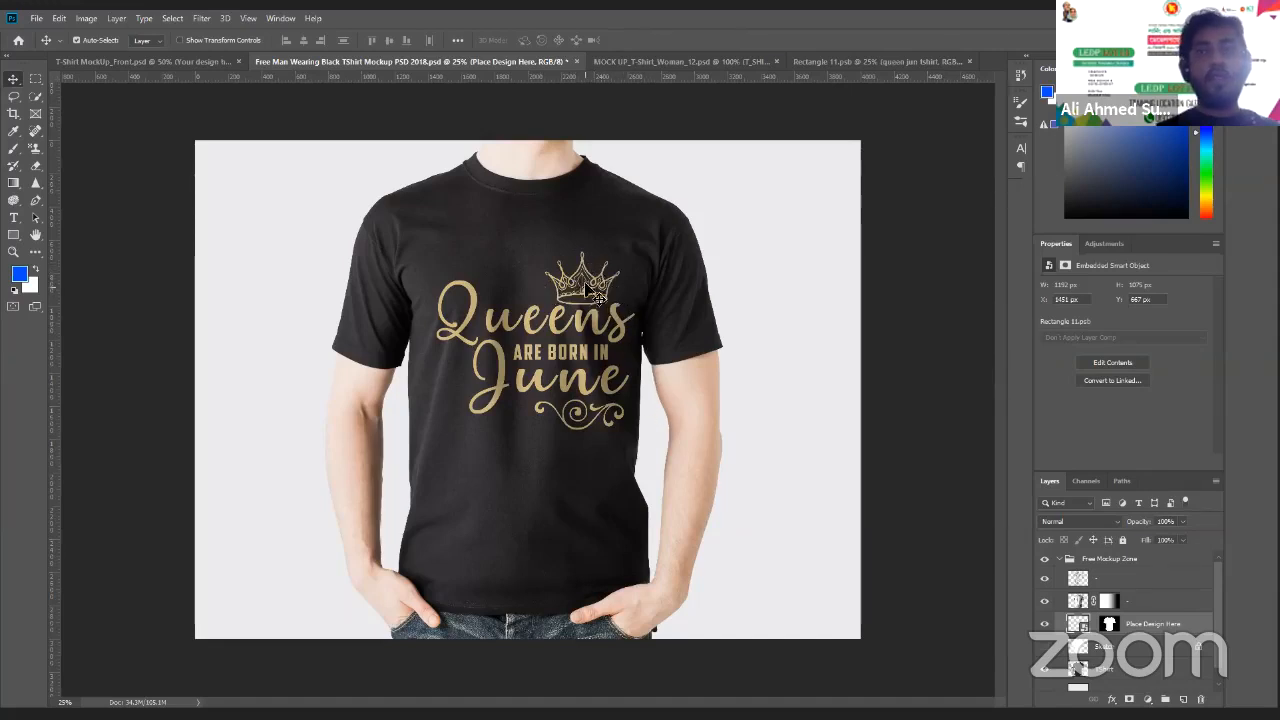
Shift the design in Rectangle 11.psb slightly to the left, scale it down to about 7.3%, and check the T-shirt mockup
{"action": "left_click", "coordinate": [720, 56]}
{"action": "left_click", "coordinate": [836, 62]}
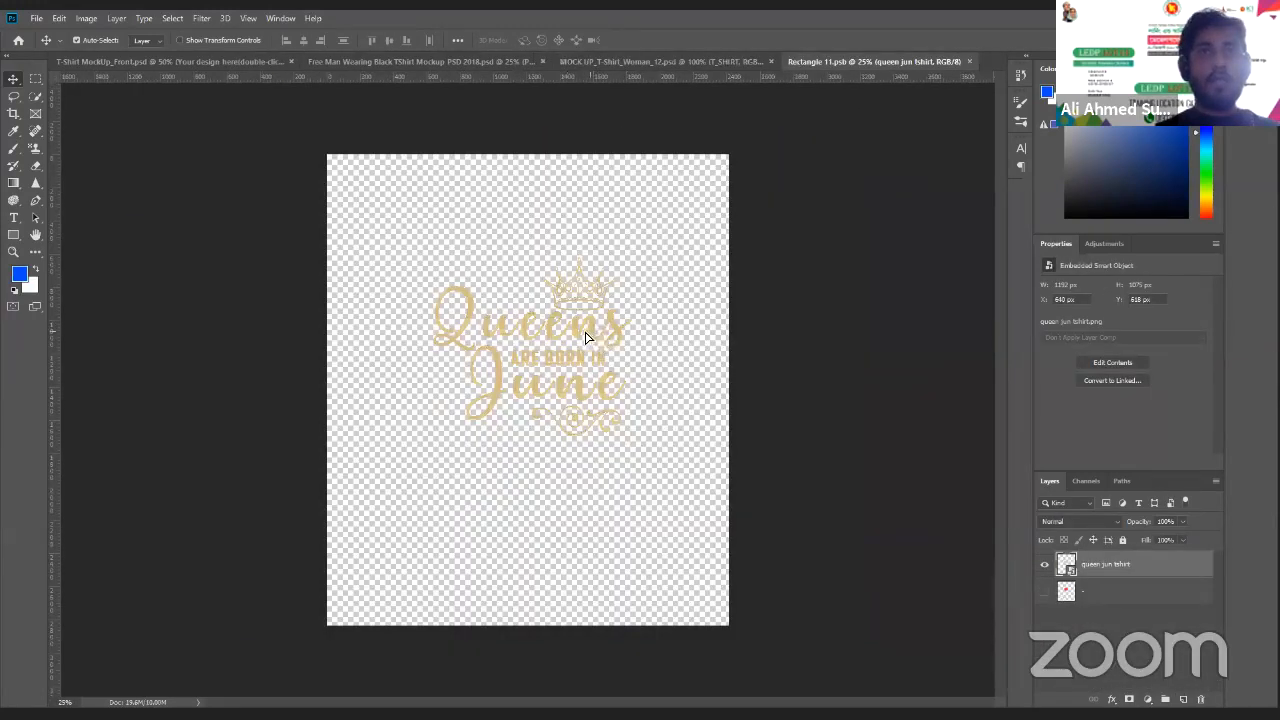
{"action": "left_click_drag", "start_coordinate": [590, 338], "coordinate": [582, 334]}
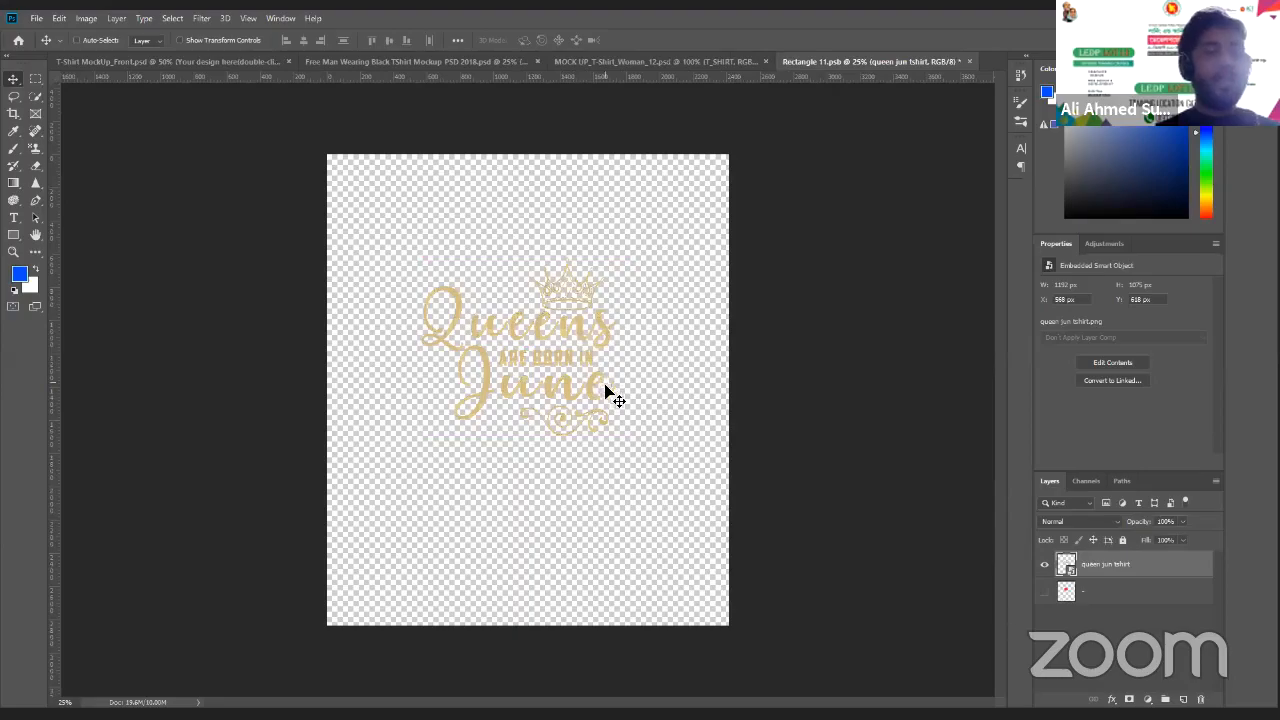
{"action": "key", "text": "ctrl+t"}
{"action": "left_click_drag", "start_coordinate": [622, 445], "coordinate": [646, 514]}
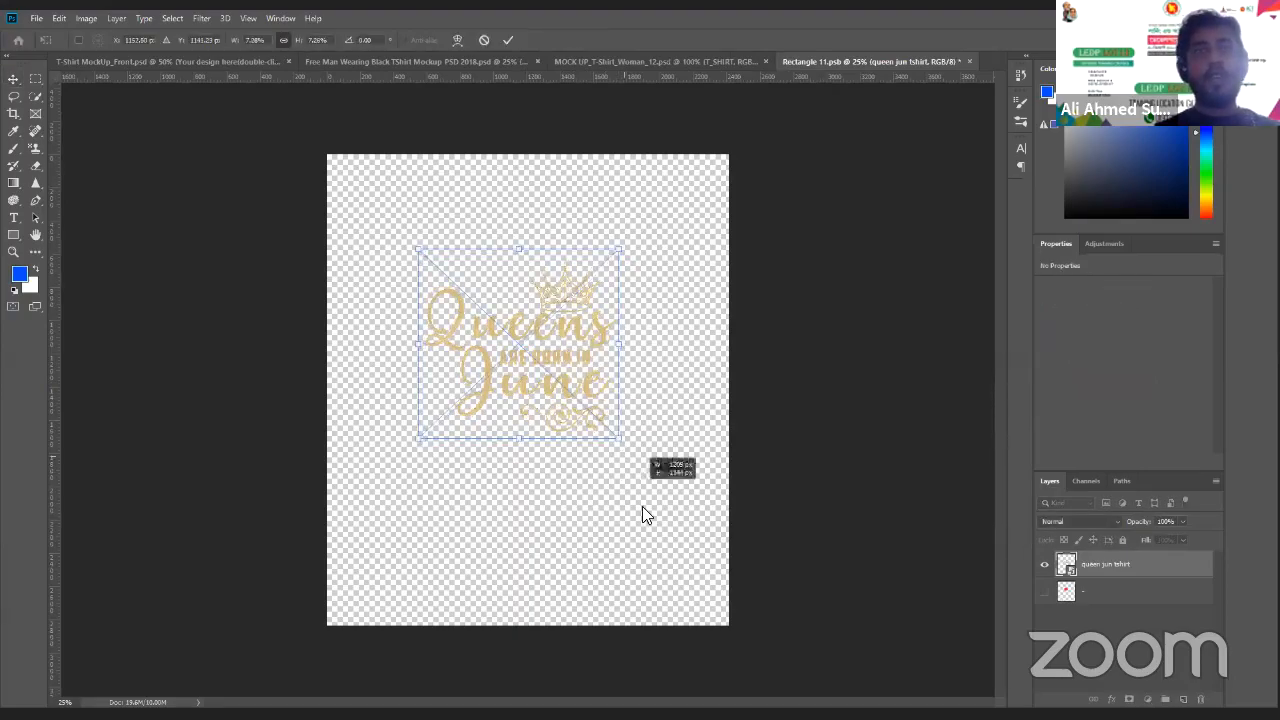
{"action": "left_click", "coordinate": [507, 40]}
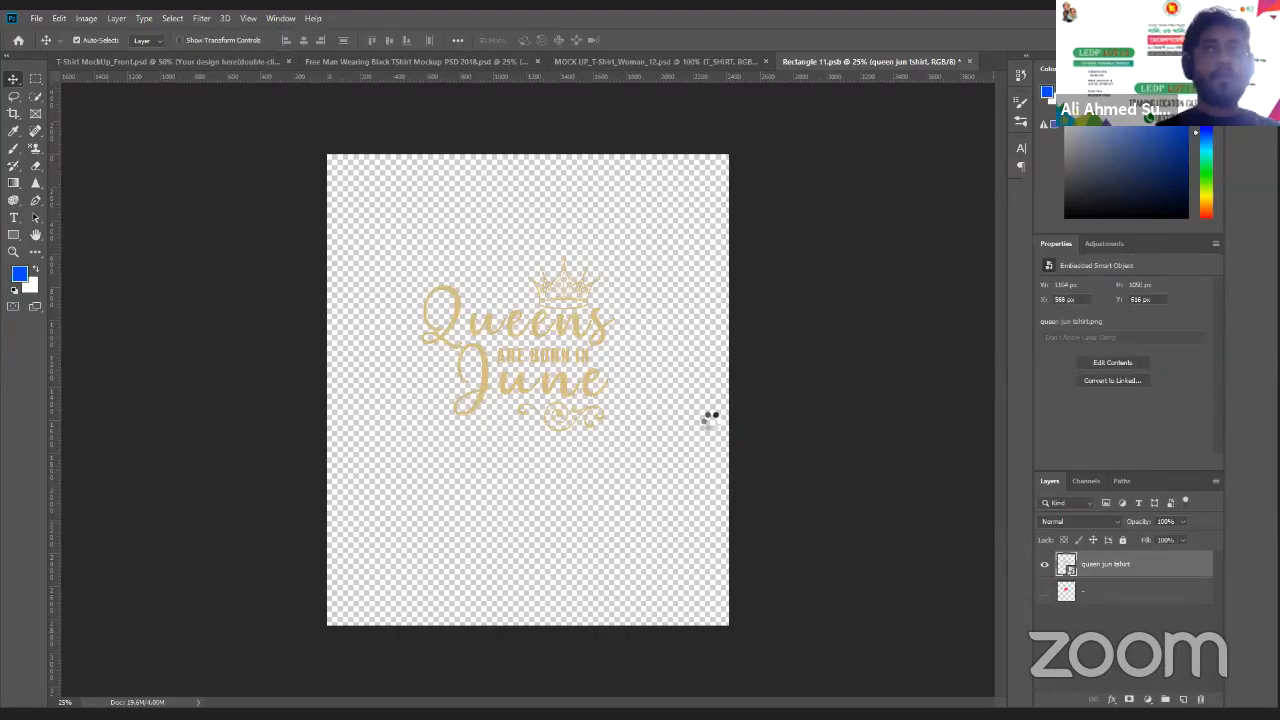
{"action": "left_click", "coordinate": [369, 62]}
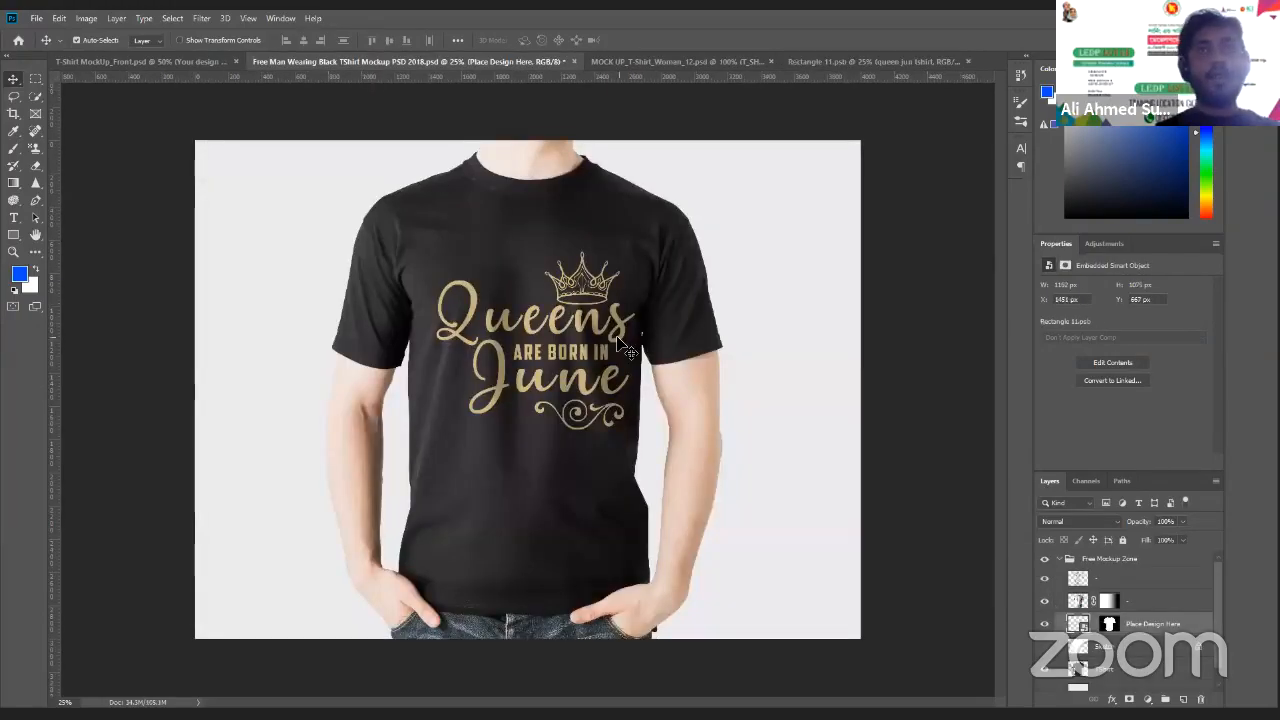
{"action": "left_click", "coordinate": [706, 60]}
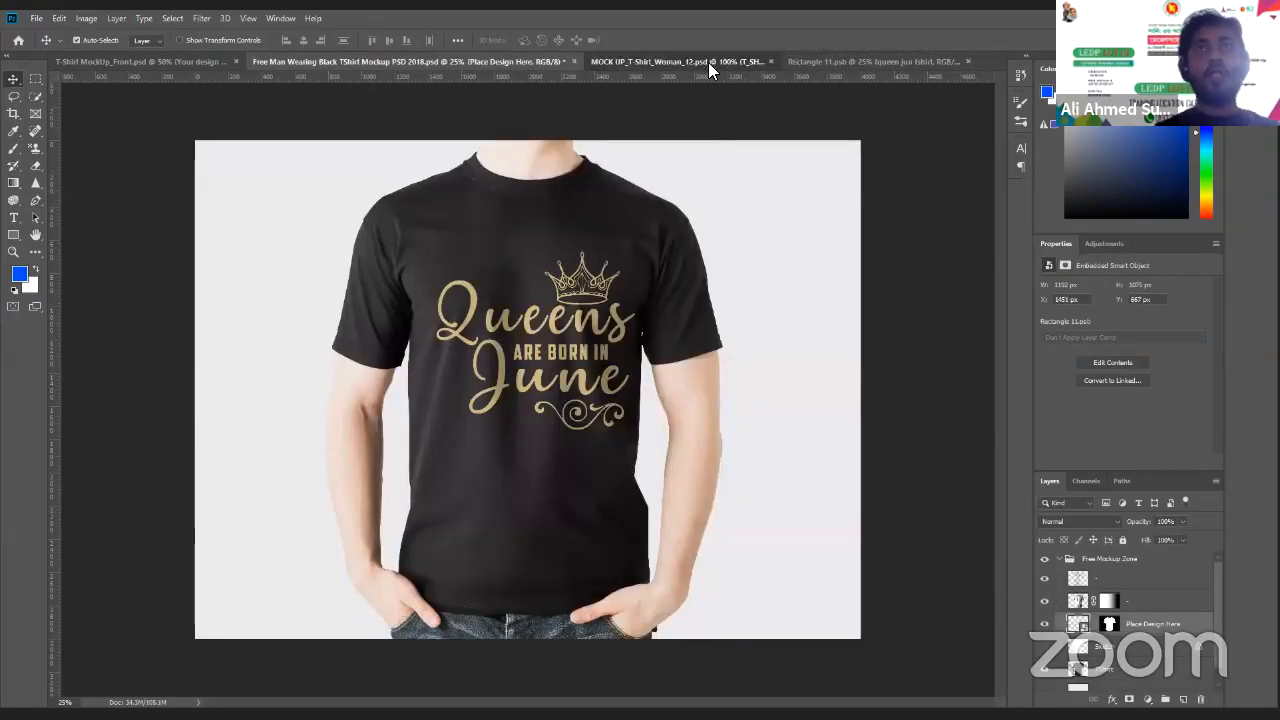
Reduce the design in Rectangle 11.psb to about 6.17%, save the smart object contents, and show the updated T-shirt mockup
{"action": "left_click", "coordinate": [846, 58]}
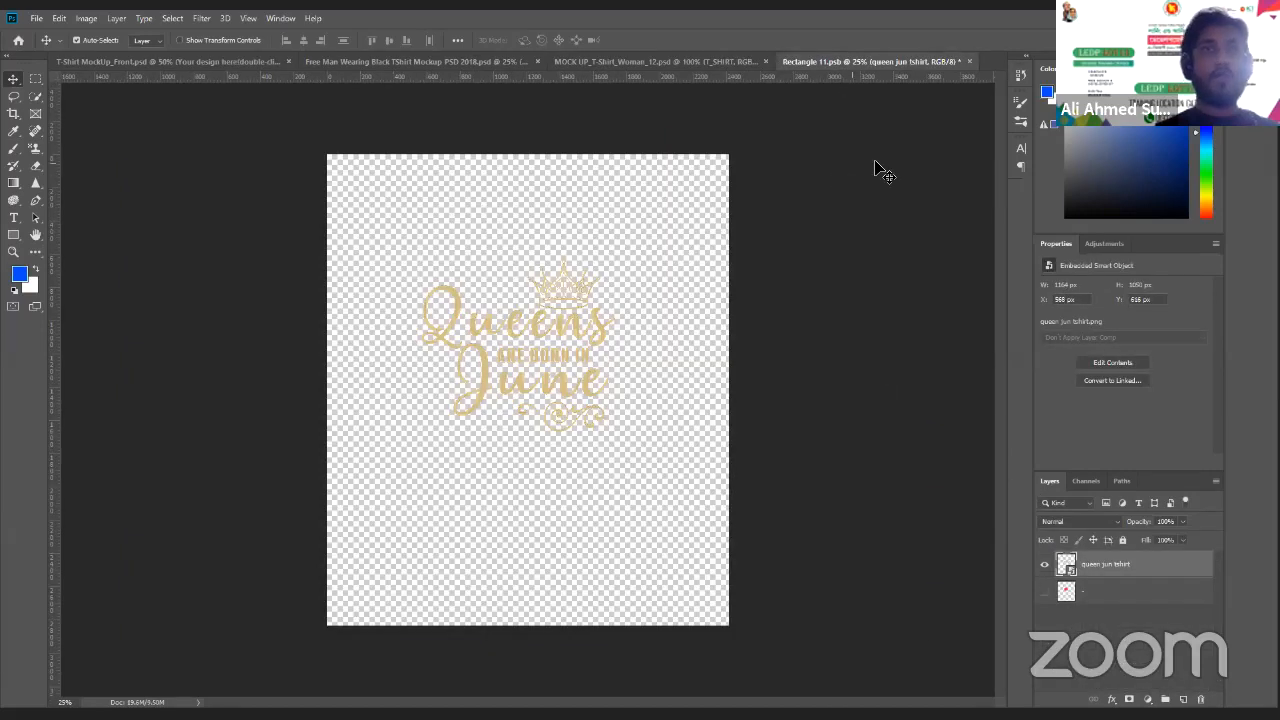
{"action": "key", "text": "ctrl+t"}
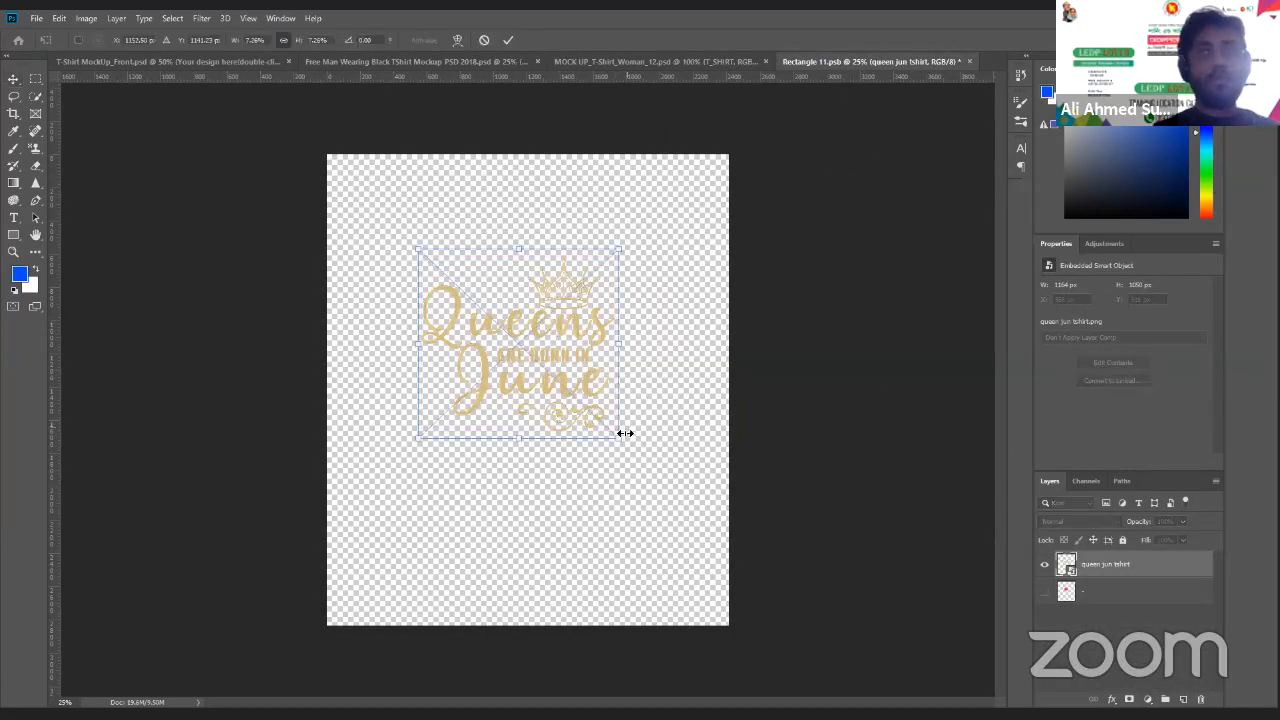
{"action": "left_click_drag", "start_coordinate": [620, 440], "coordinate": [604, 427]}
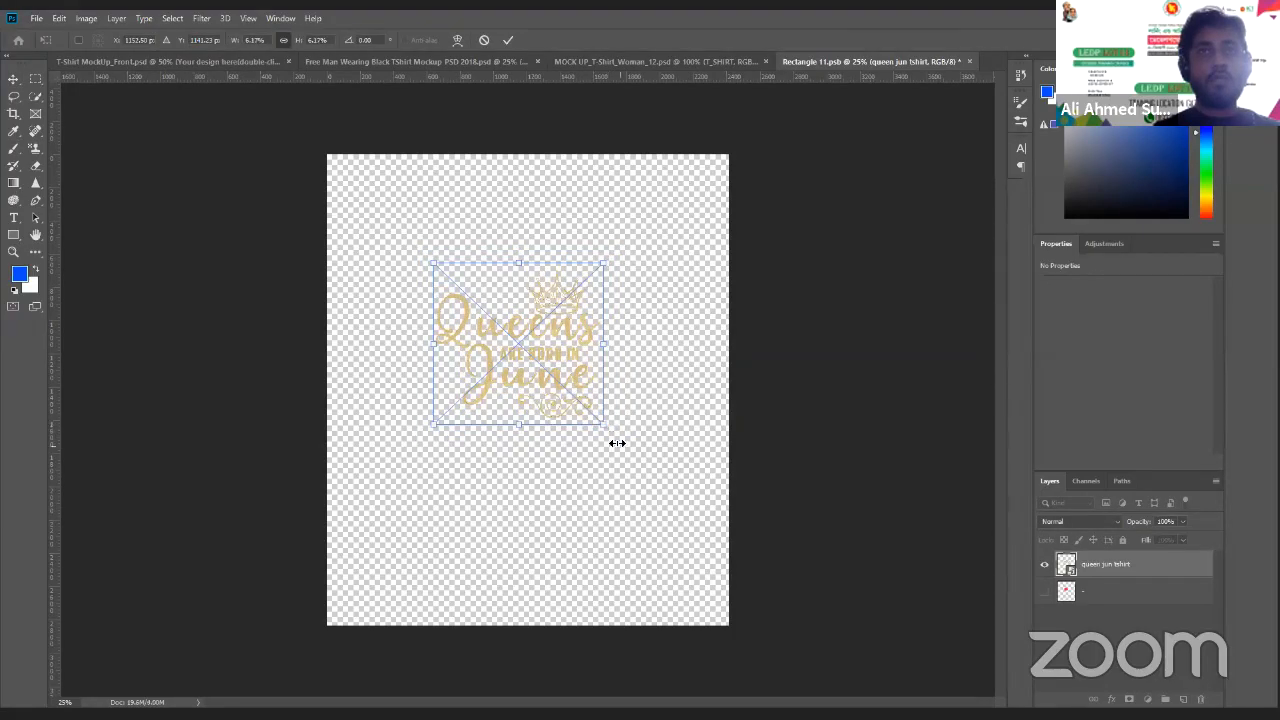
{"action": "left_click", "coordinate": [508, 40]}
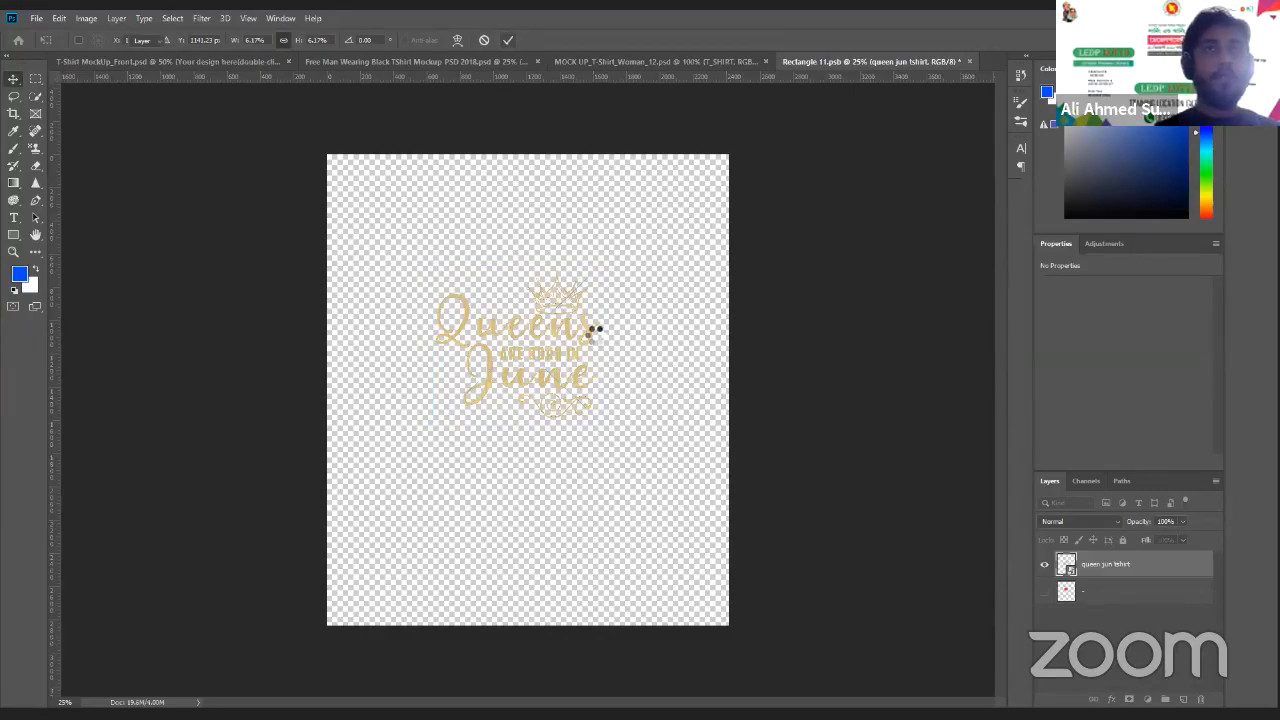
{"action": "key", "text": "ctrl+s"}
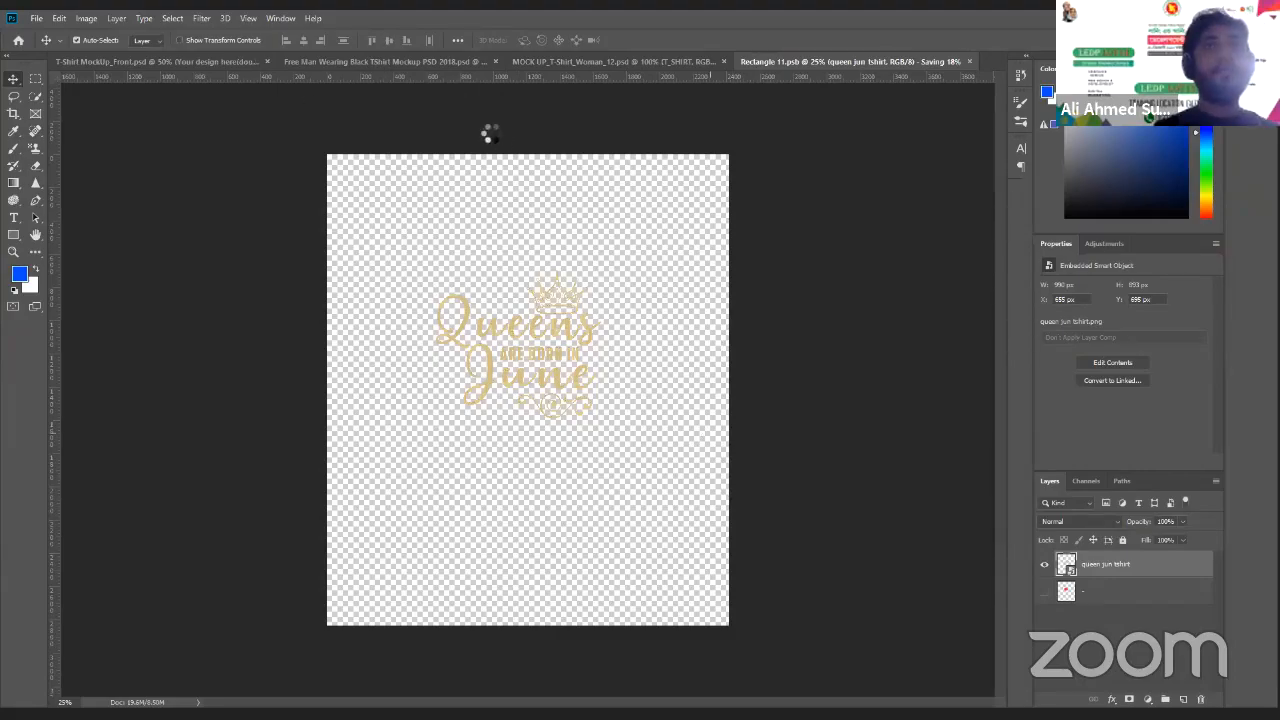
{"action": "left_click", "coordinate": [372, 60]}
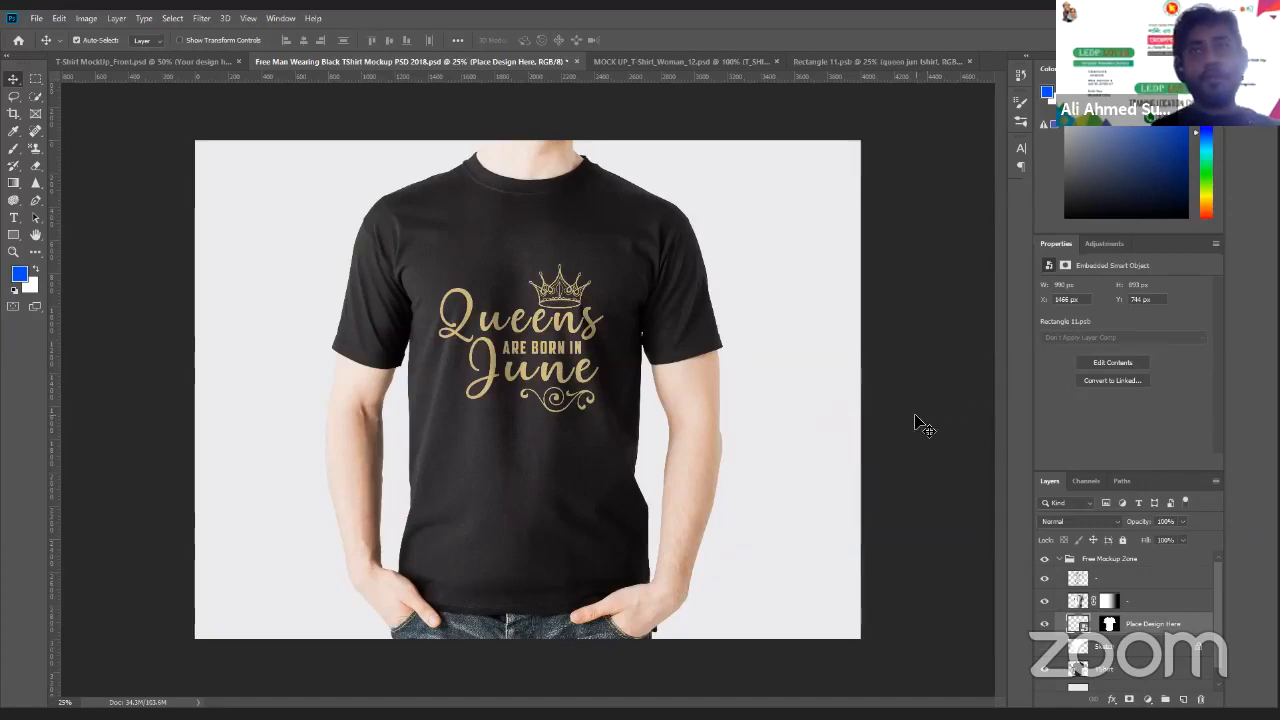
Examine the Queens Are Born in June design on the black T-shirt mockup up close at 50%
{"action": "left_click", "coordinate": [750, 460]}
{"action": "key", "text": "ctrl+plus"}
{"action": "key", "text": "ctrl+plus"}
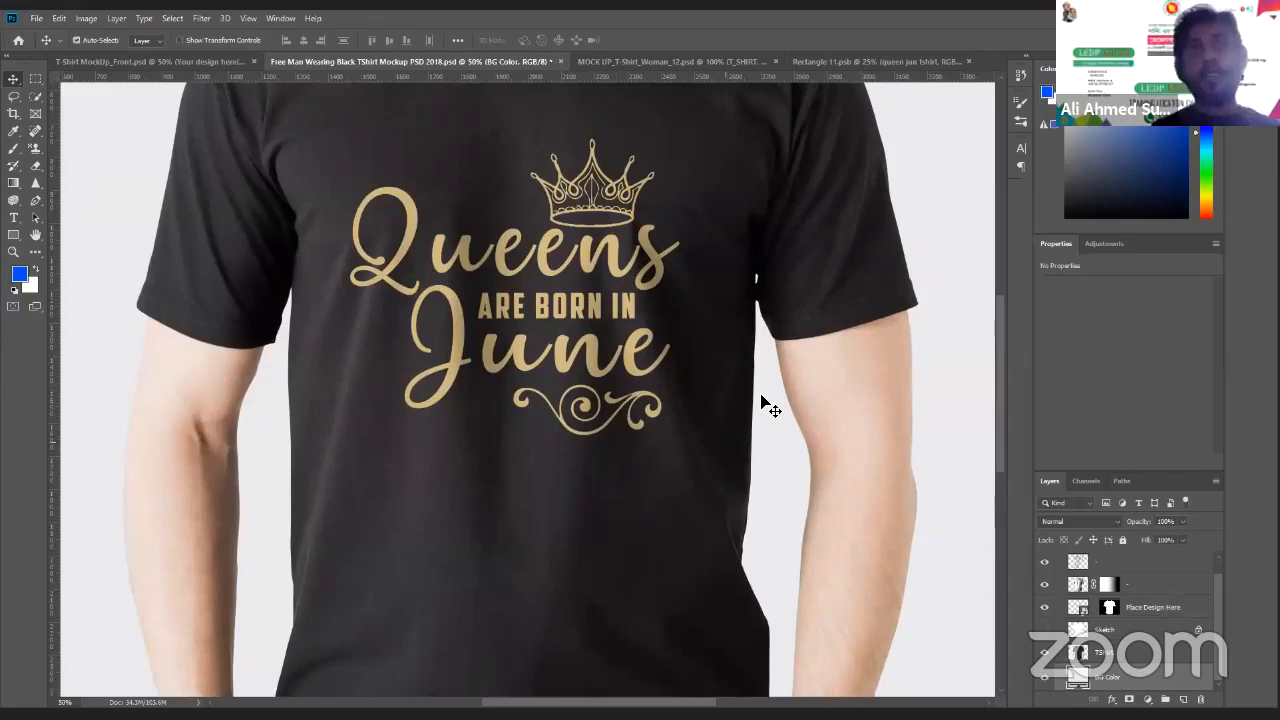
{"action": "scroll", "coordinate": [690, 412], "scroll_direction": "up", "scroll_amount": 2}
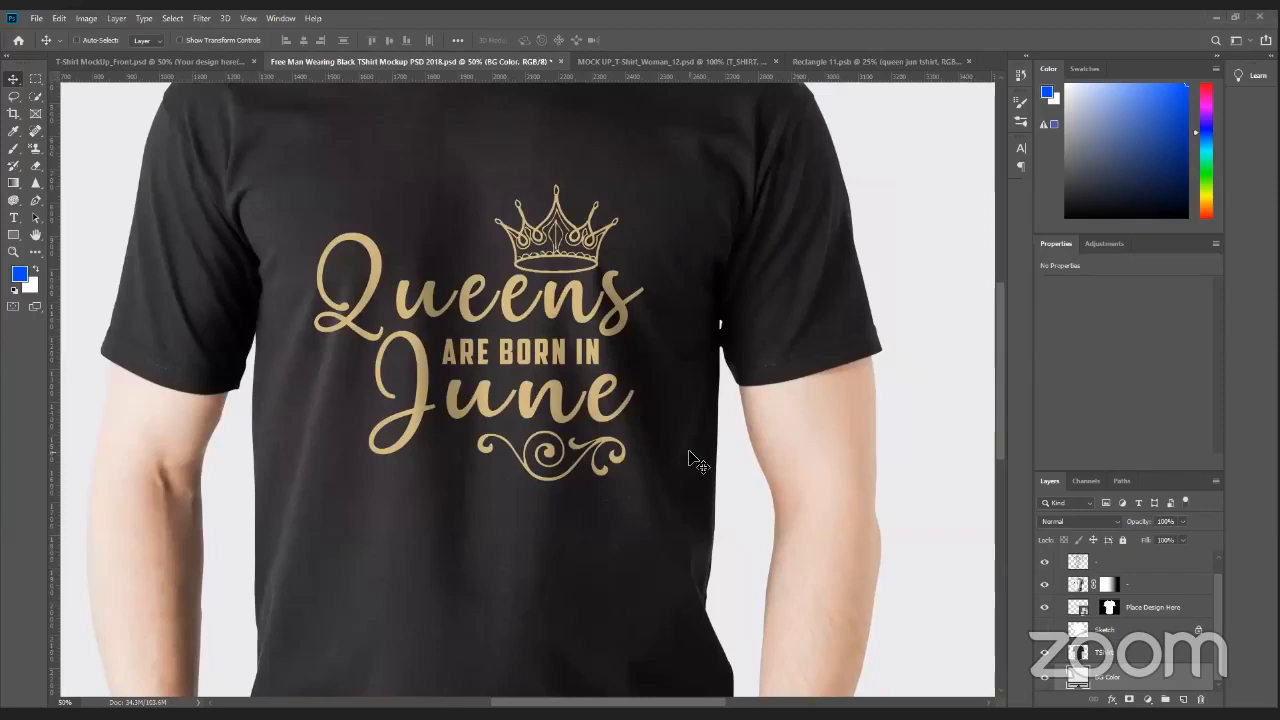
Inspect the layers of T-Shirt MockUp_Front.psd and the Free Man Wearing Black TShirt mockup to locate their design placement layers
{"action": "key", "text": "ctrl+minus"}
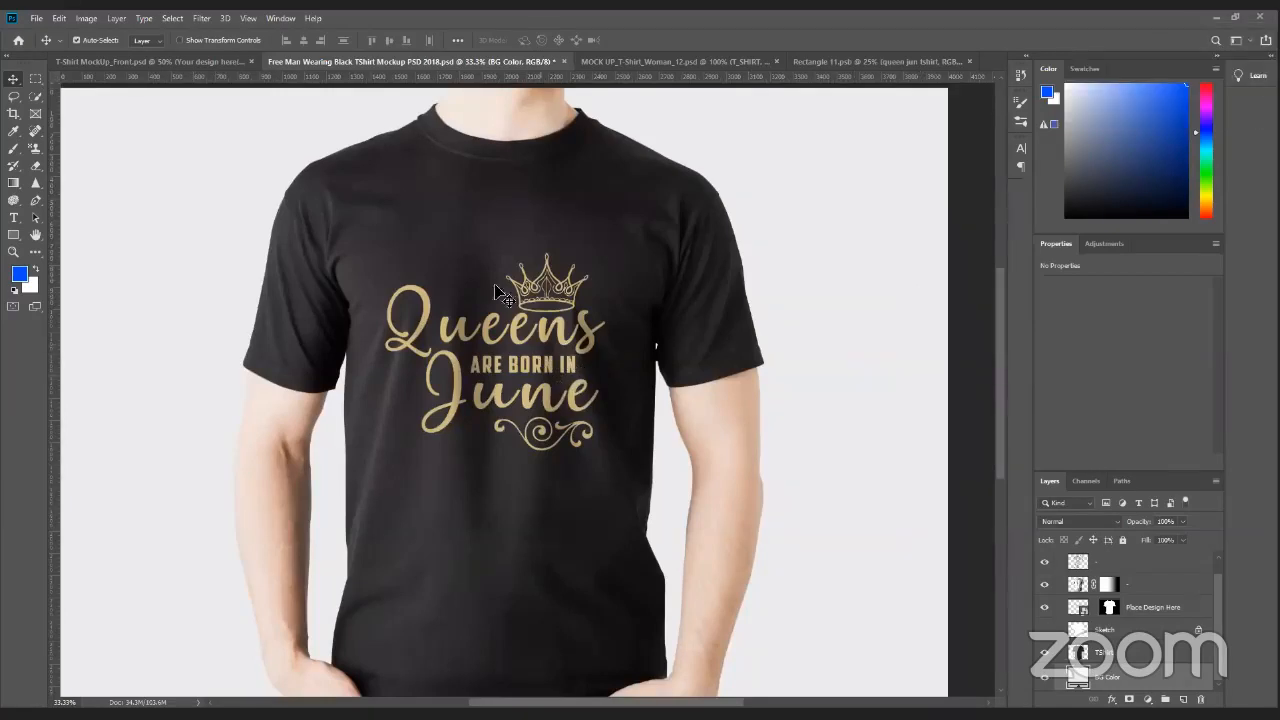
{"action": "left_click", "coordinate": [202, 60]}
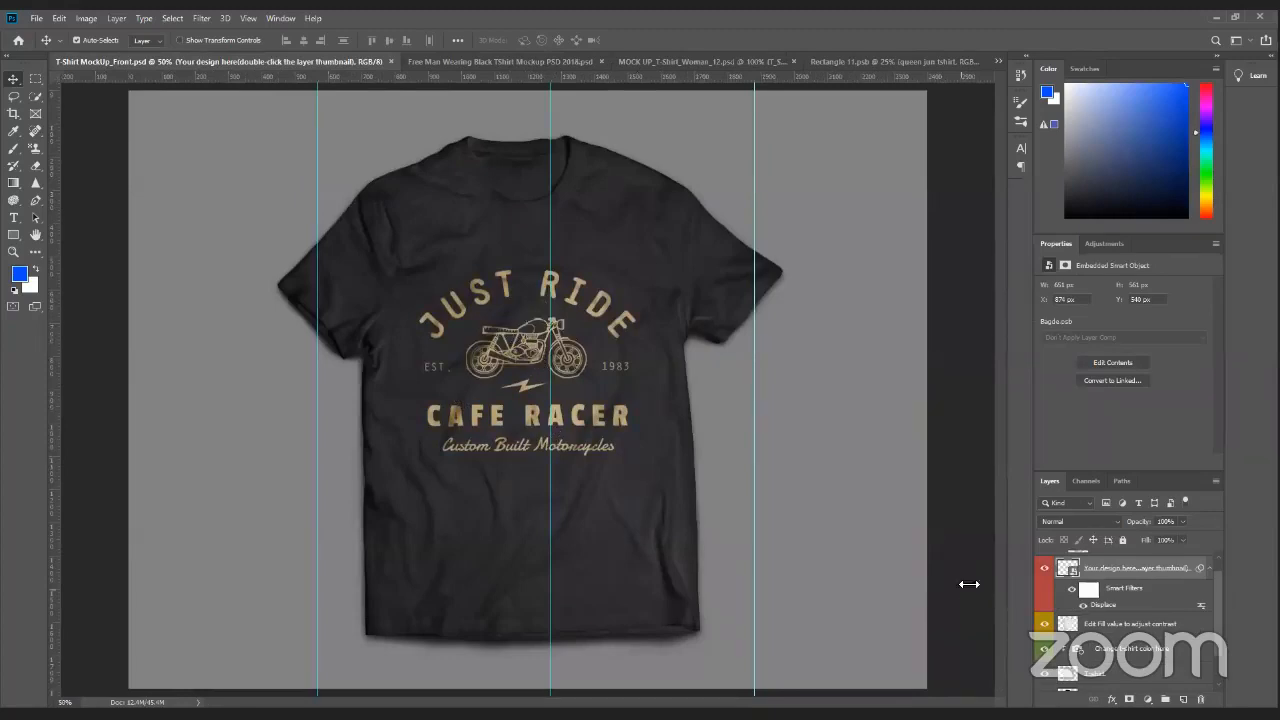
{"action": "scroll", "coordinate": [1114, 598], "scroll_direction": "up", "scroll_amount": 1}
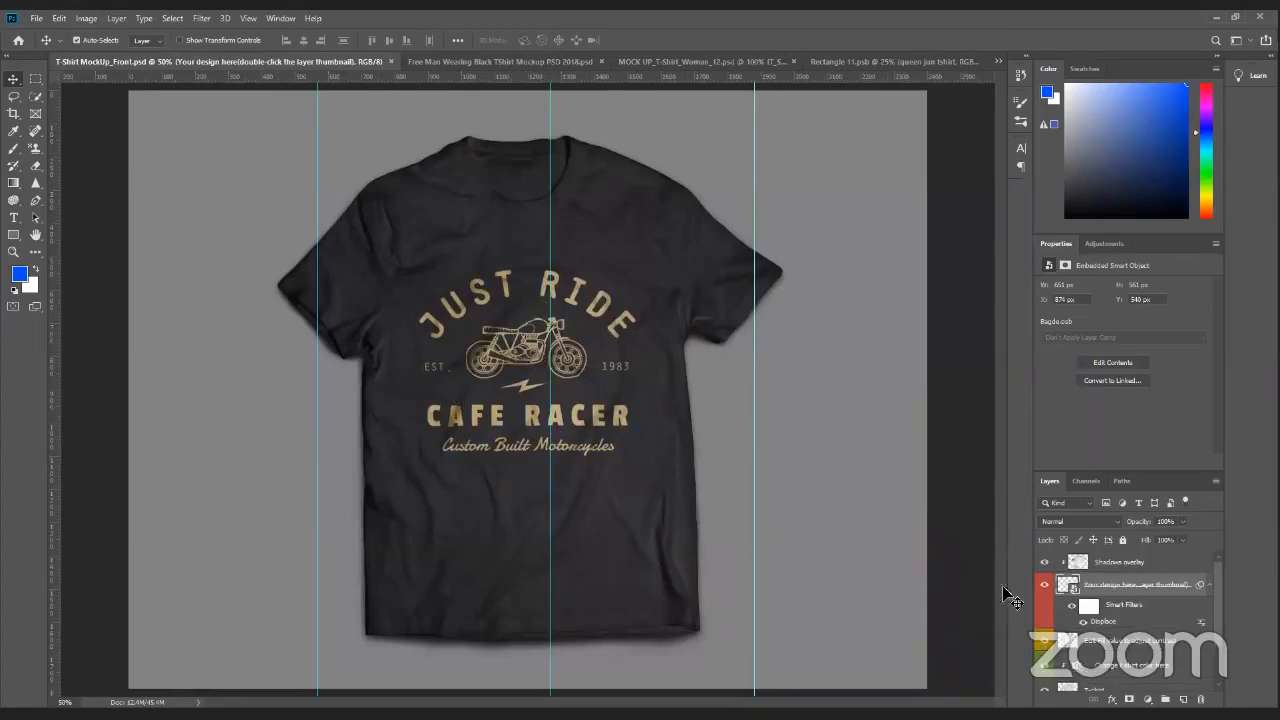
{"action": "scroll", "coordinate": [1147, 603], "scroll_direction": "down", "scroll_amount": 2}
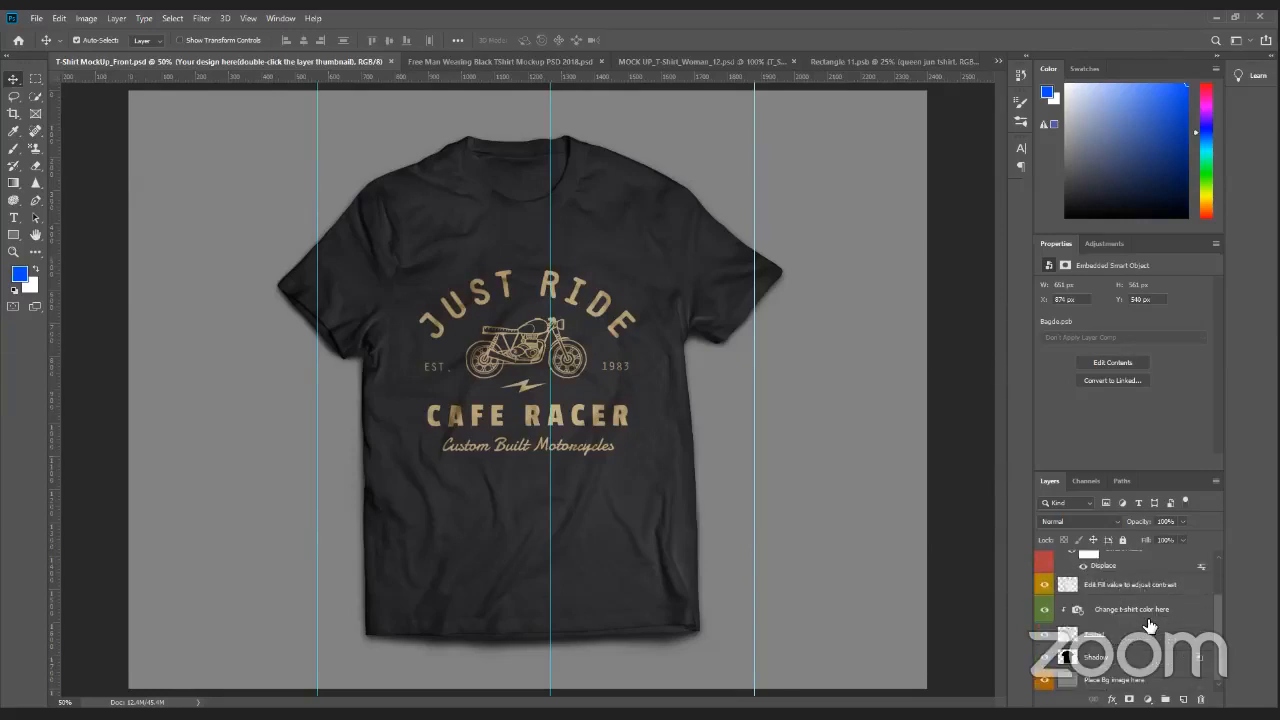
{"action": "scroll", "coordinate": [1122, 670], "scroll_direction": "up", "scroll_amount": 2}
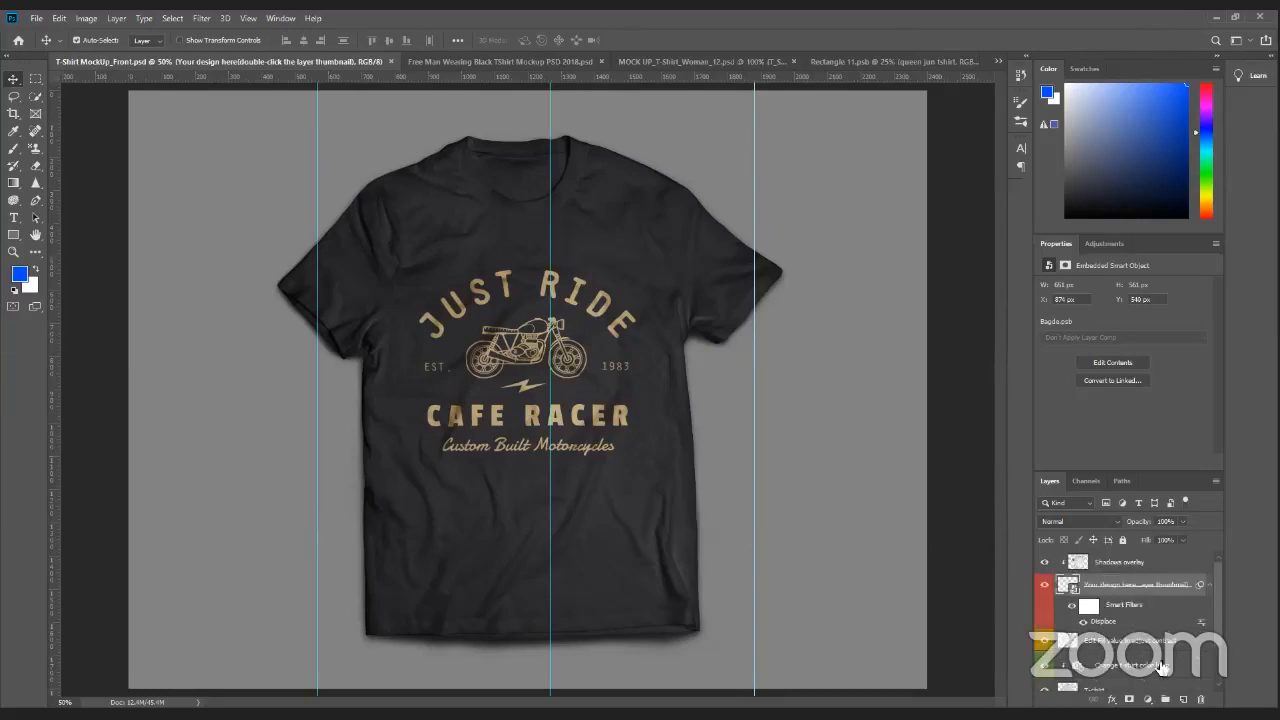
{"action": "scroll", "coordinate": [1142, 596], "scroll_direction": "down", "scroll_amount": 1}
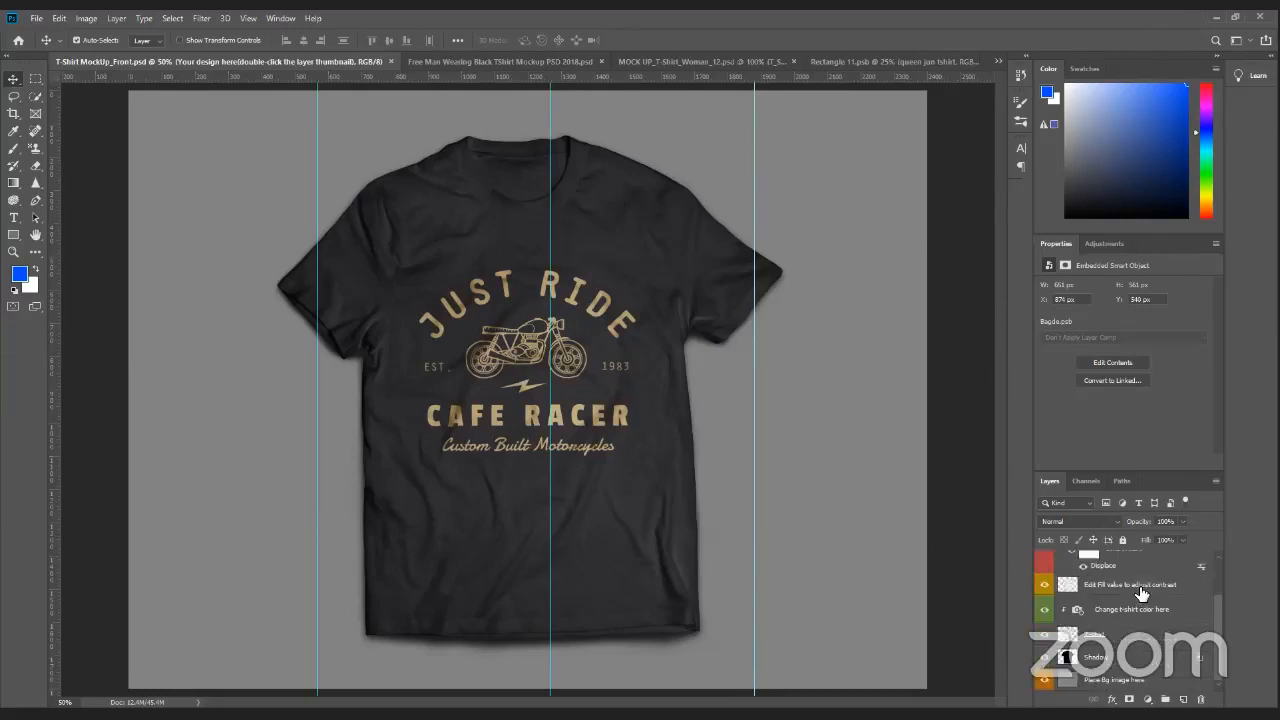
{"action": "scroll", "coordinate": [1142, 594], "scroll_direction": "up", "scroll_amount": 1}
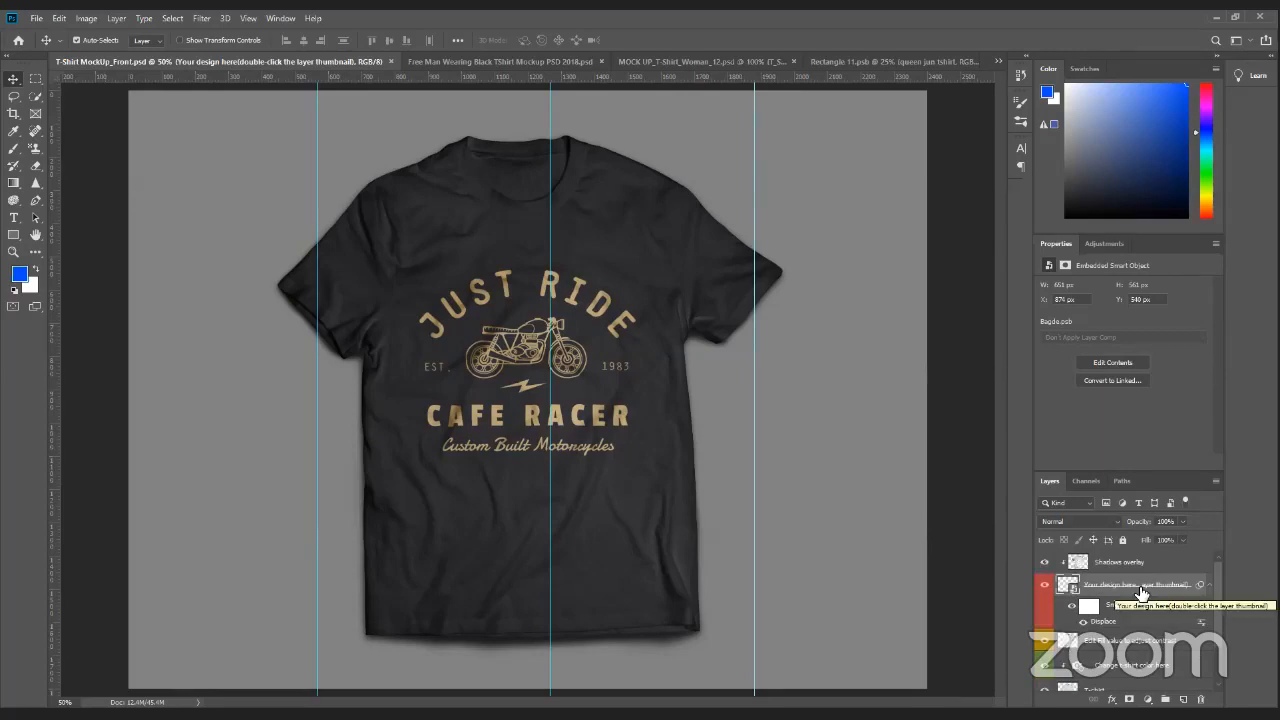
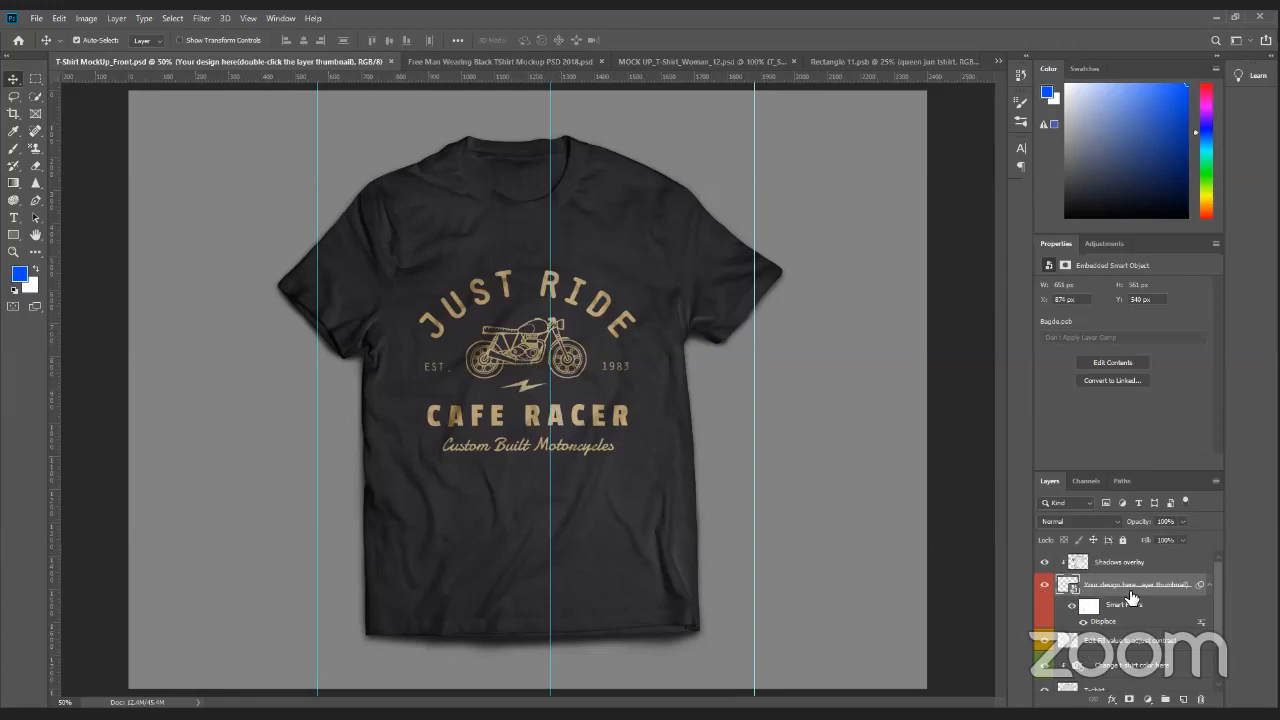
{"action": "left_click", "coordinate": [472, 60]}
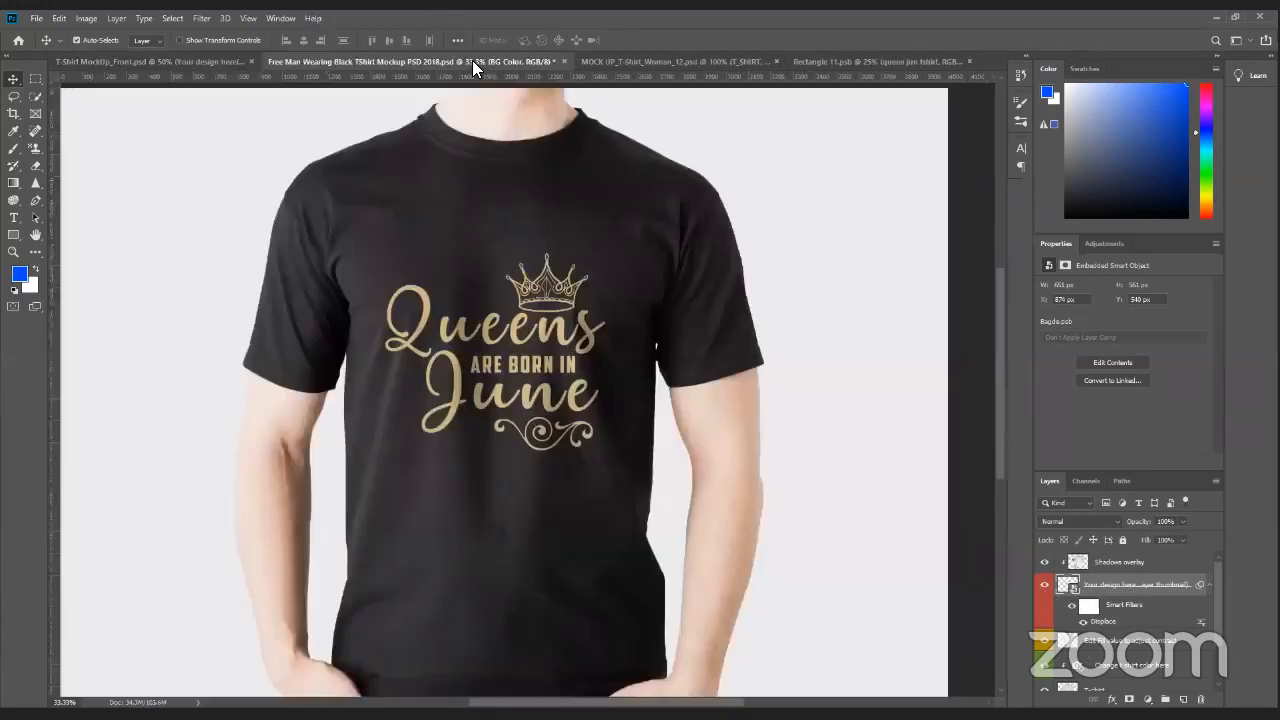
{"action": "scroll", "coordinate": [1172, 638], "scroll_direction": "up", "scroll_amount": 1}
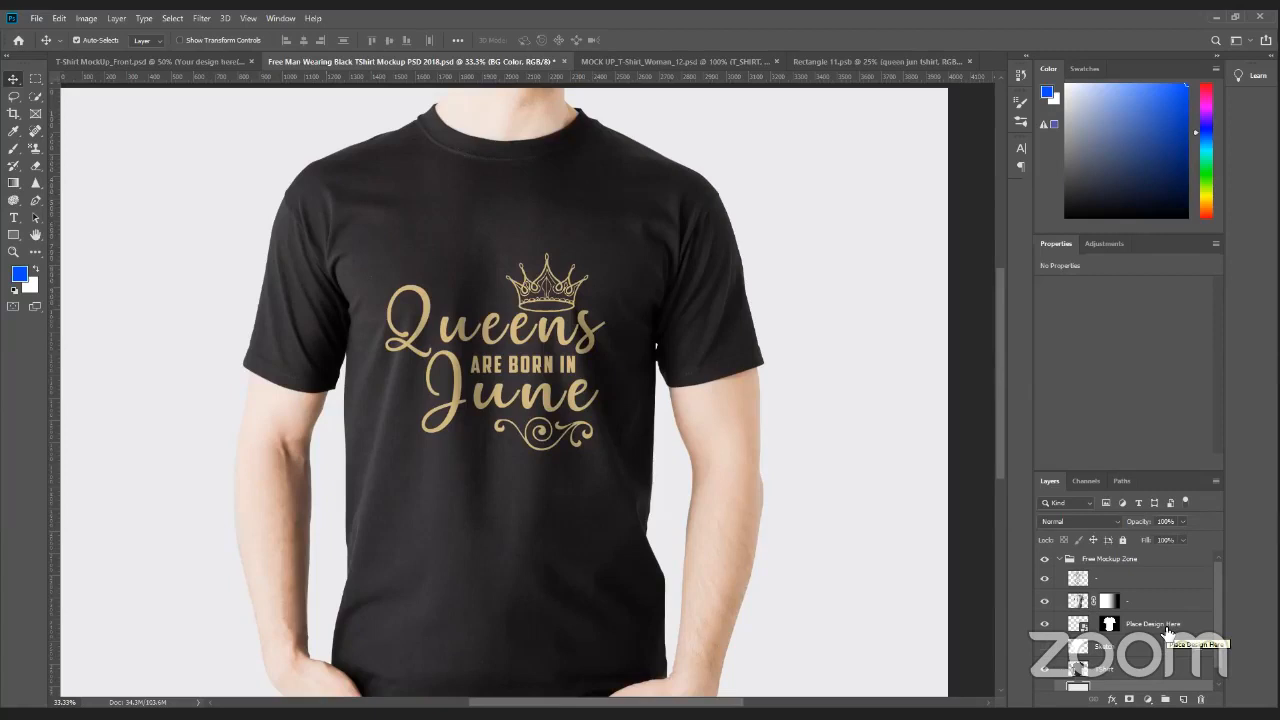
Collapse the expanded layer groups in MOCK UP_T-Shirt_Woman_12.psd, including Only T-Shirt, to inspect its design layers
{"action": "left_click", "coordinate": [644, 60]}
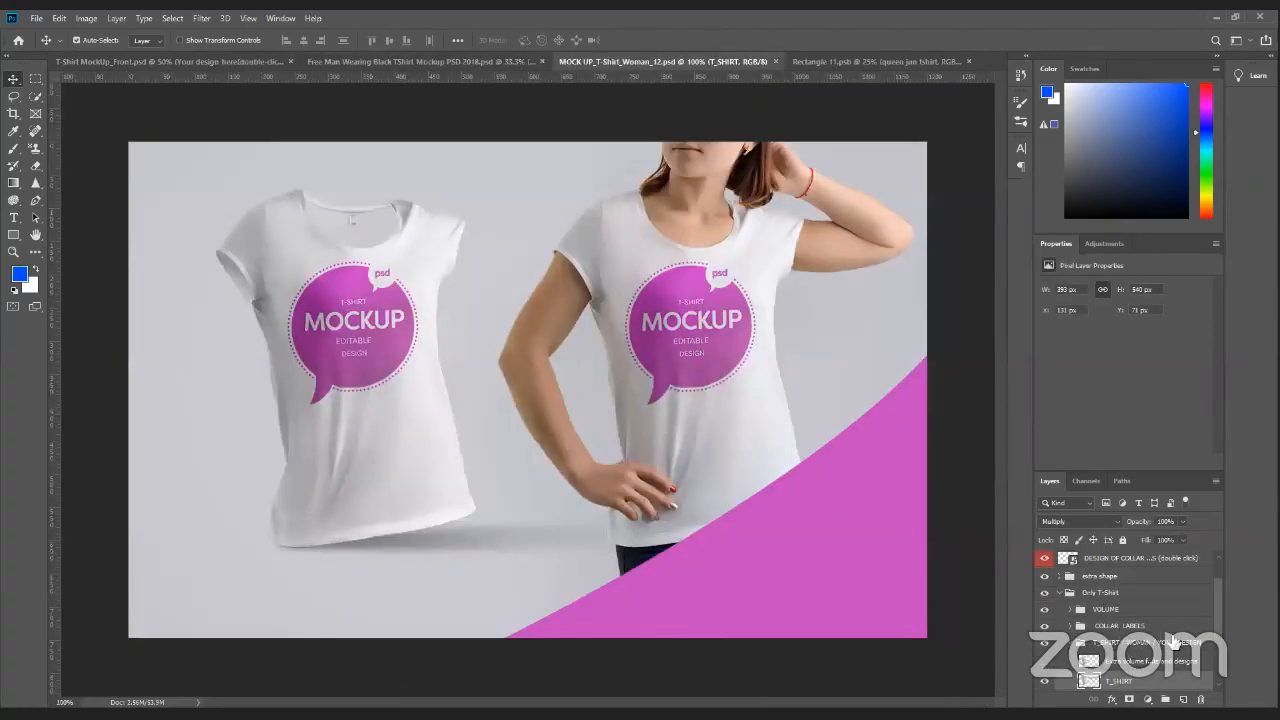
{"action": "scroll", "coordinate": [1175, 642], "scroll_direction": "down", "scroll_amount": 1}
{"action": "scroll", "coordinate": [1175, 642], "scroll_direction": "up", "scroll_amount": 1}
{"action": "left_click", "coordinate": [1066, 648]}
{"action": "left_click", "coordinate": [1066, 650]}
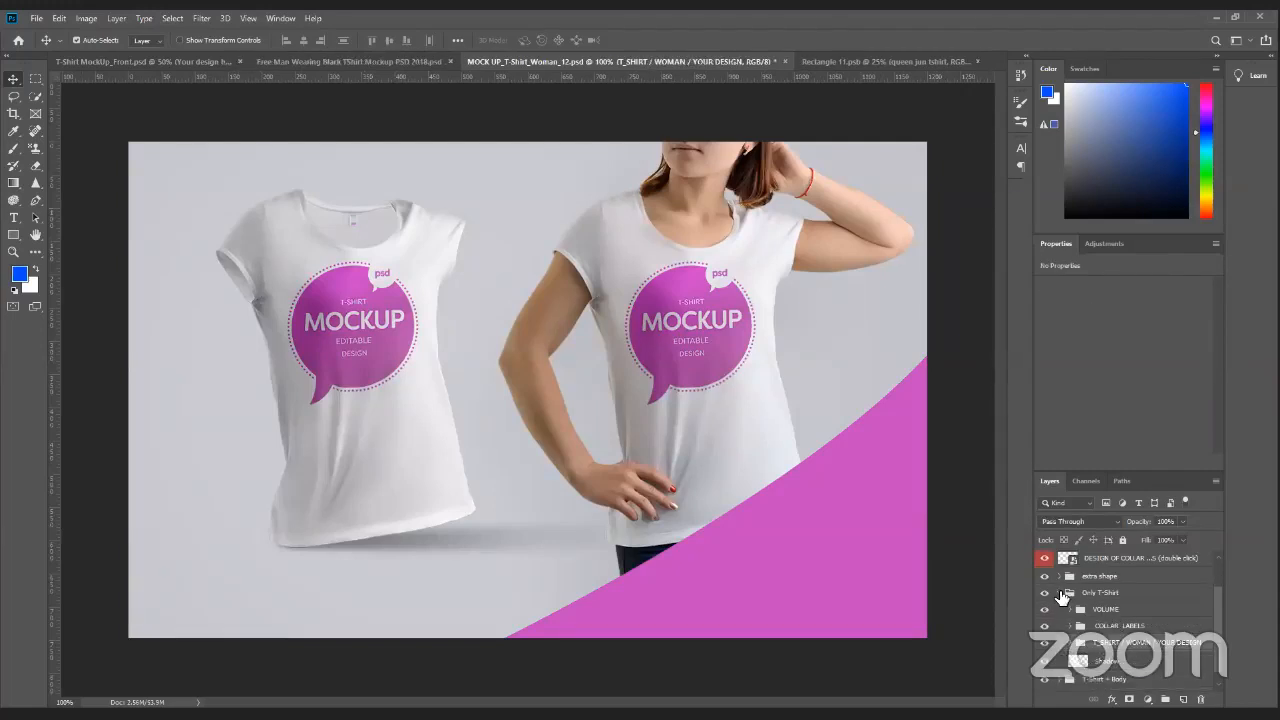
{"action": "left_click", "coordinate": [1062, 597]}
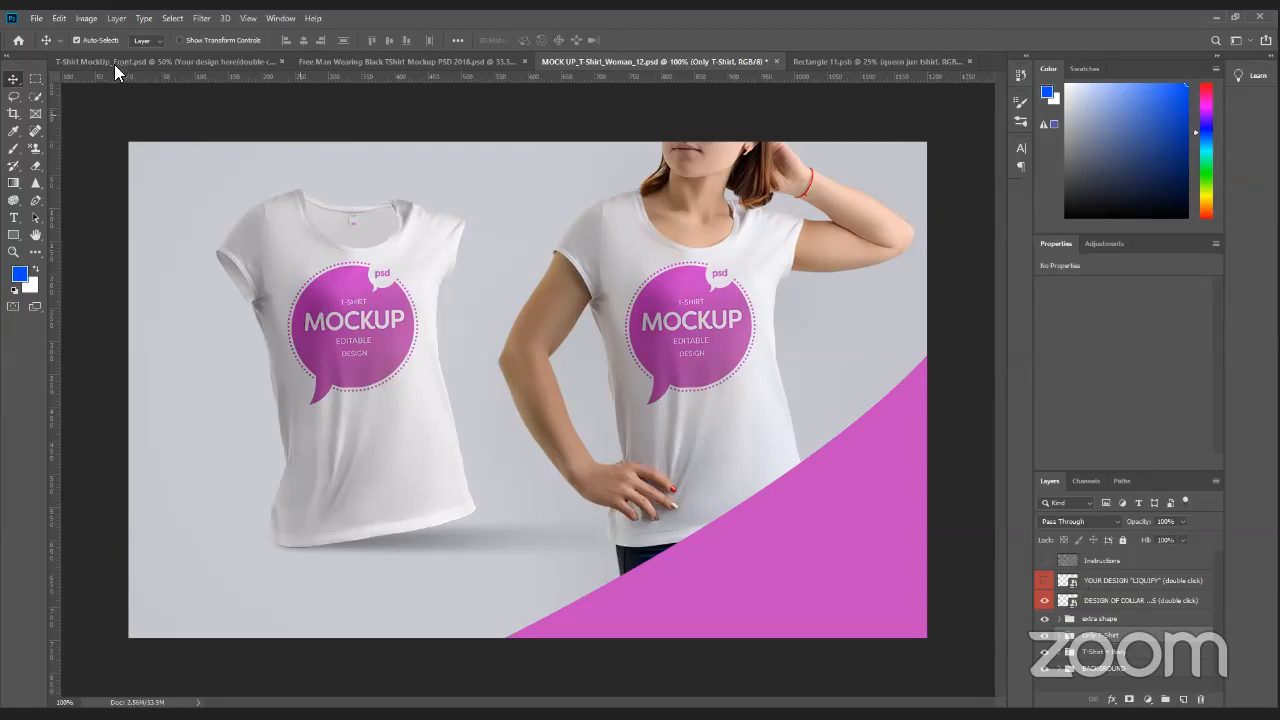
Open the "Your design here" smart object of T-Shirt MockUp_Front.psd and compare its contents with Rectangle 11.psb
{"action": "left_click", "coordinate": [200, 61]}
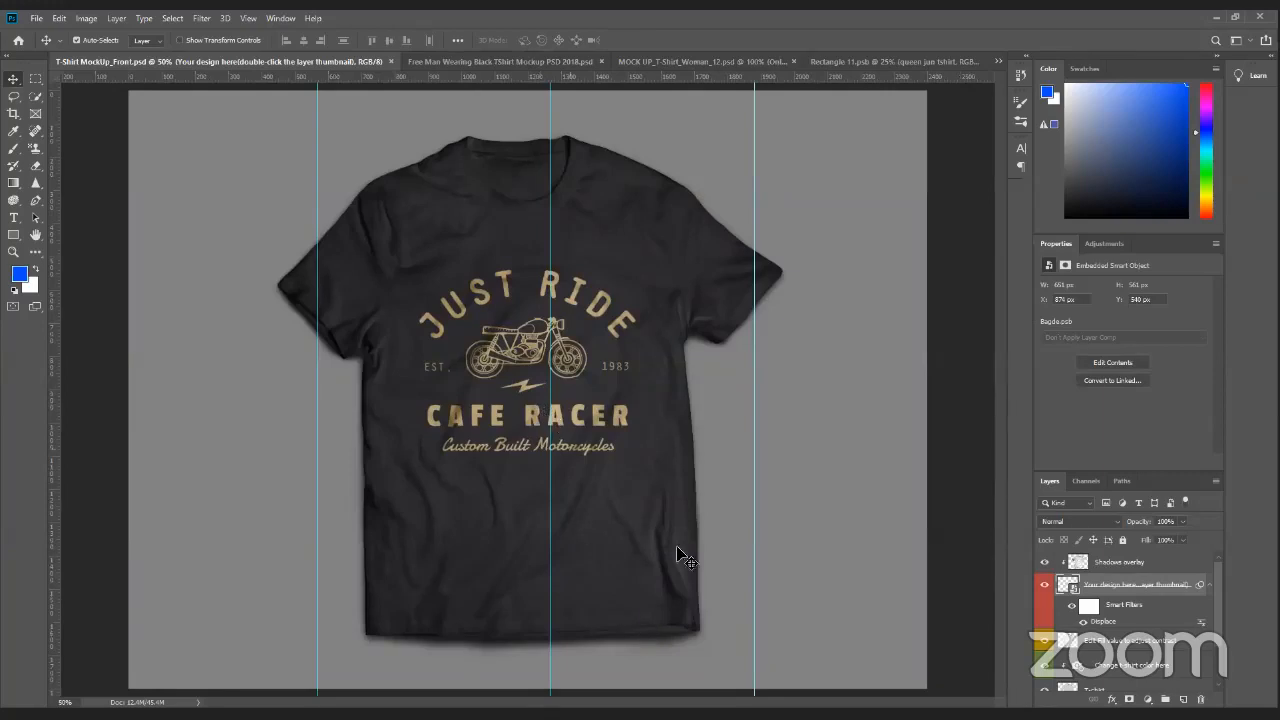
{"action": "double_click", "coordinate": [1070, 587]}
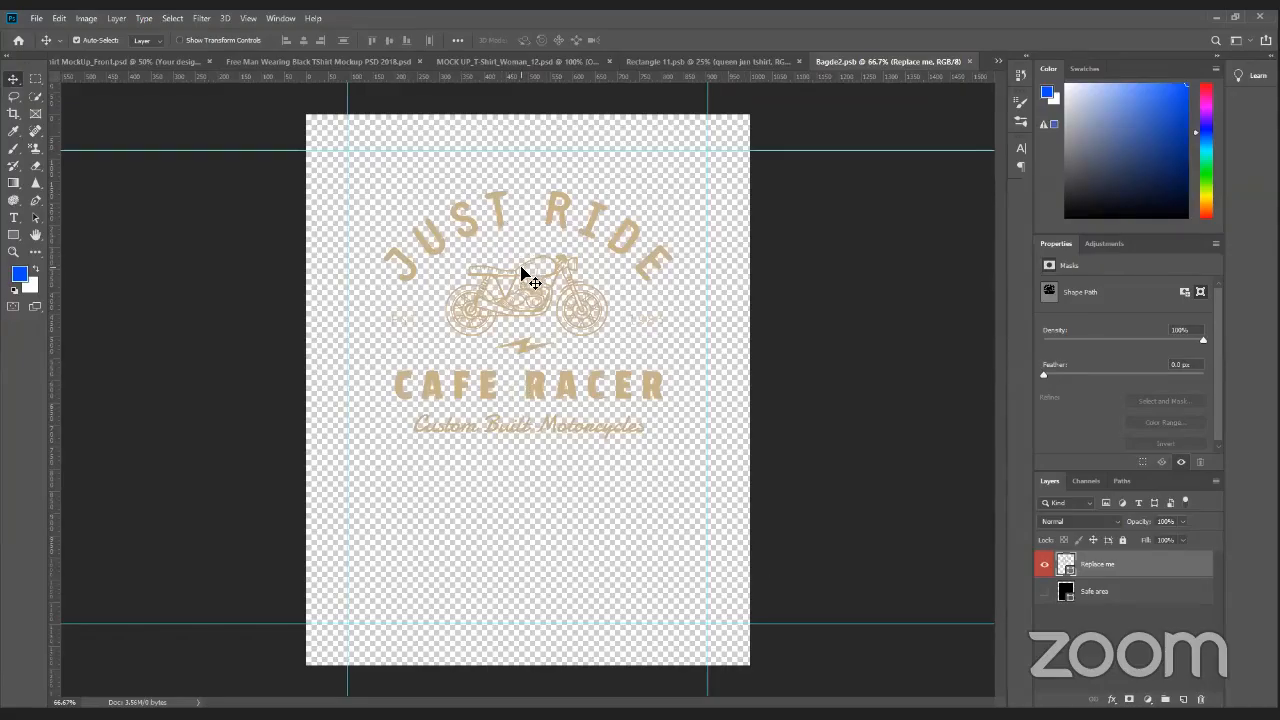
{"action": "left_click", "coordinate": [36, 20]}
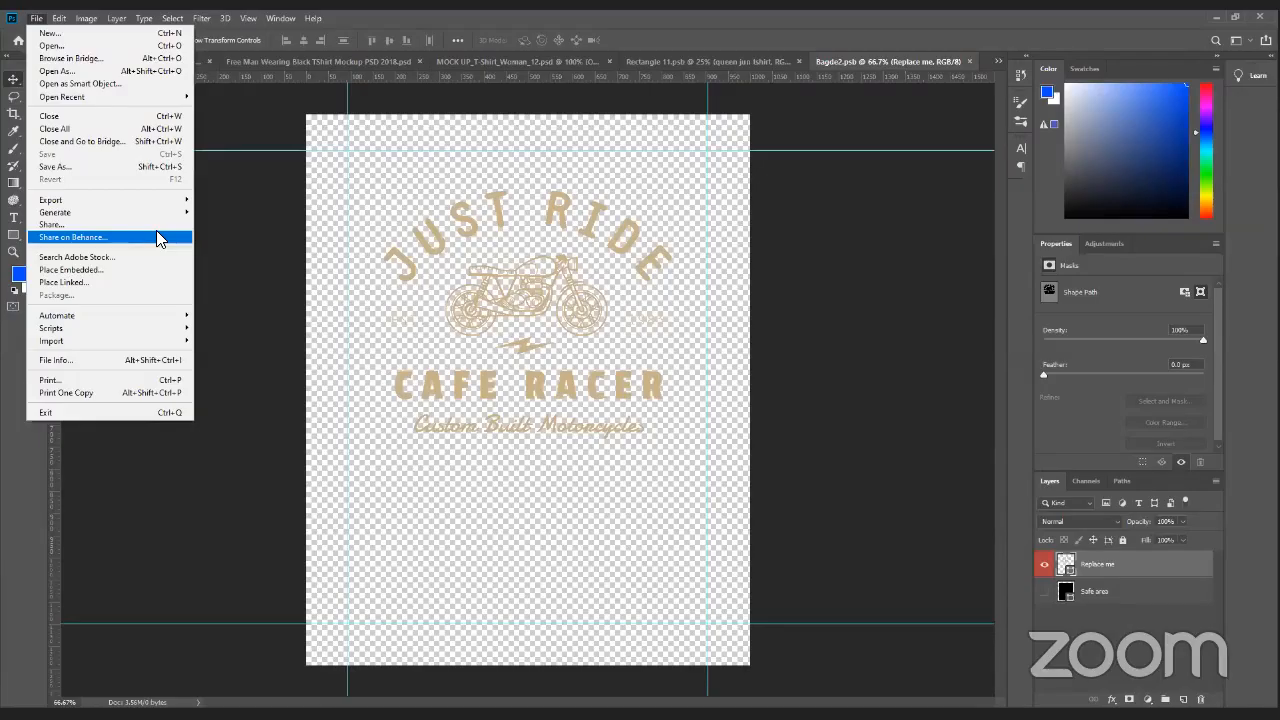
{"action": "left_click", "coordinate": [28, 466]}
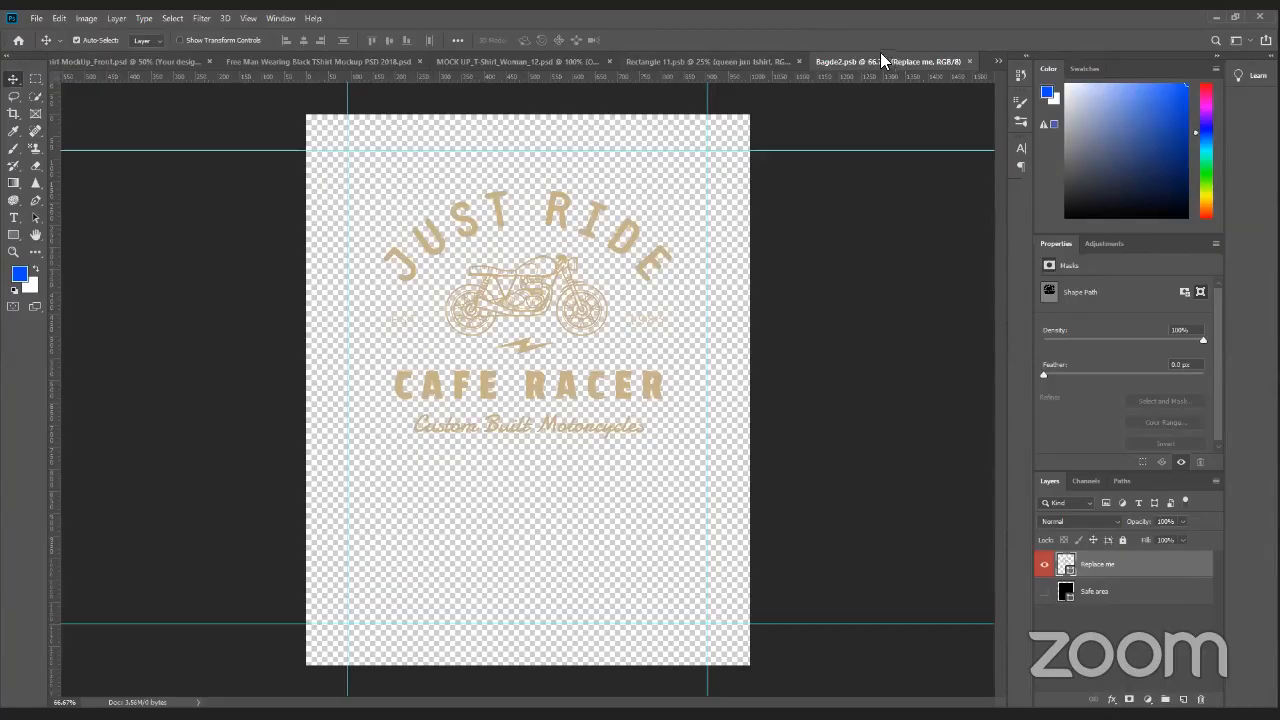
{"action": "left_click", "coordinate": [730, 63]}
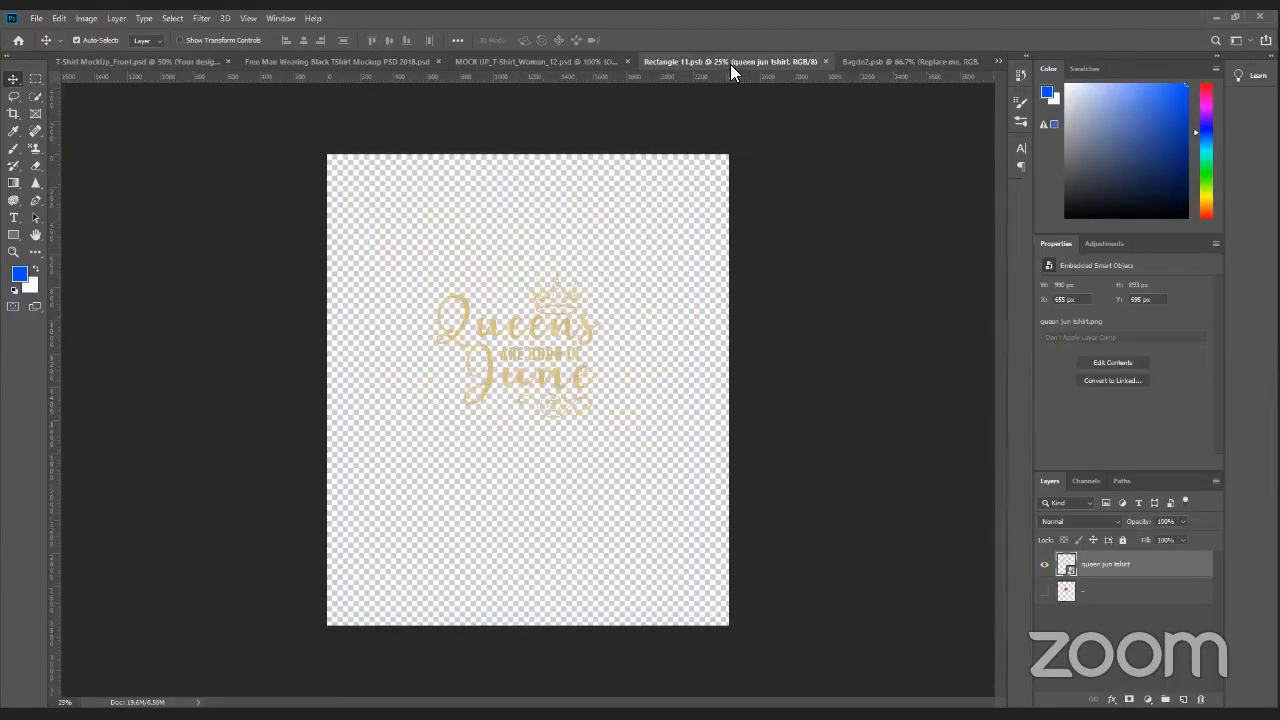
{"action": "left_click", "coordinate": [879, 61]}
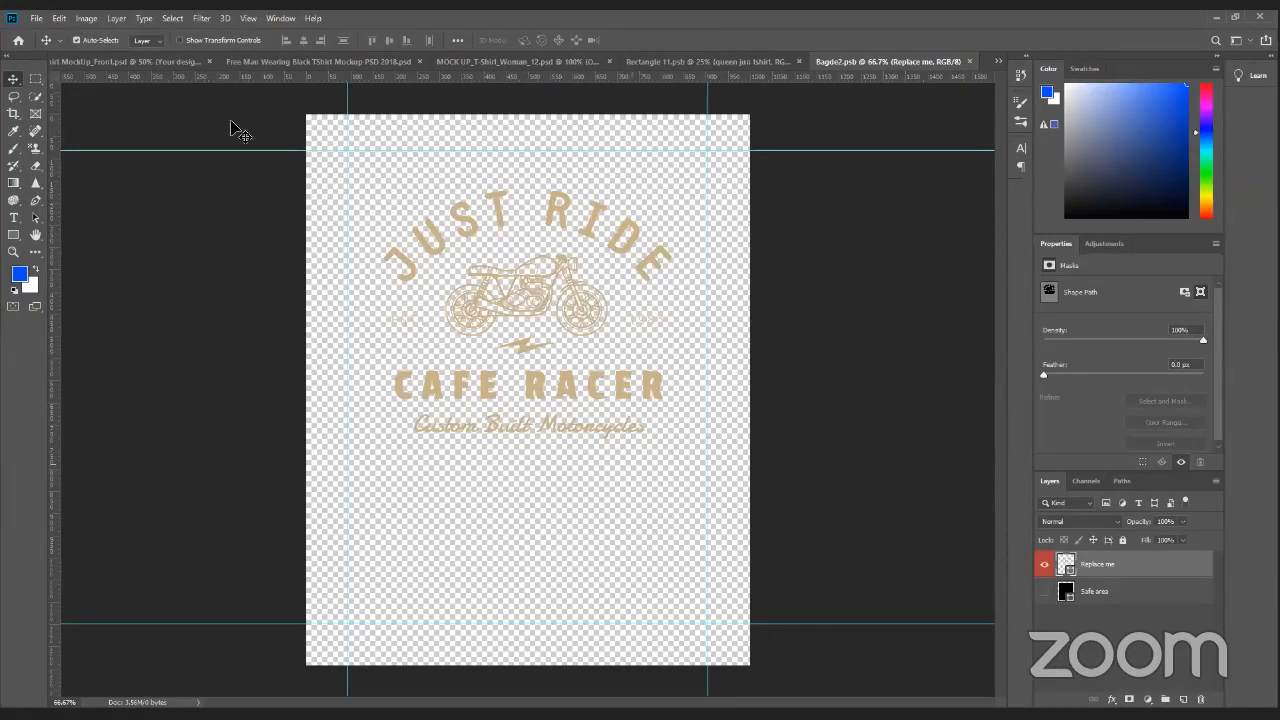
Try placing the cat design Untitled-1 [Recovered]-01.jpg as an embedded object in Bagde2.psb, and delete the placed layer
{"action": "left_click", "coordinate": [36, 19]}
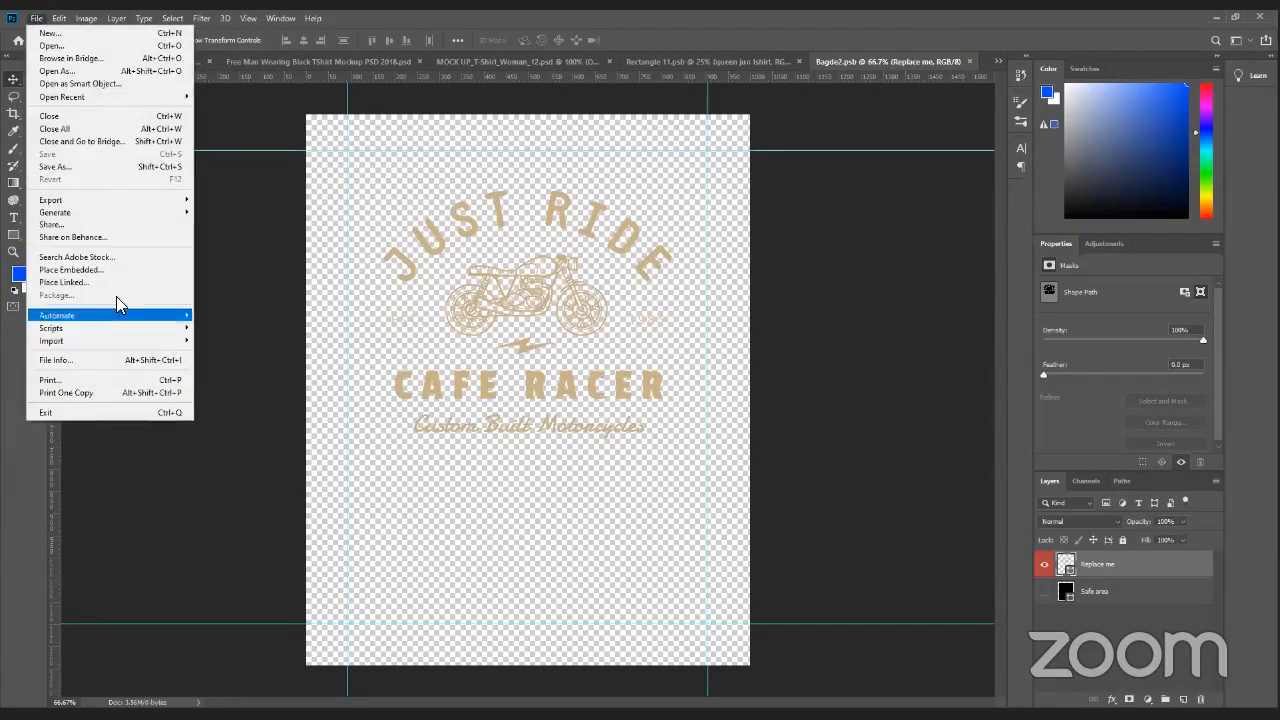
{"action": "mouse_move", "coordinate": [75, 206]}
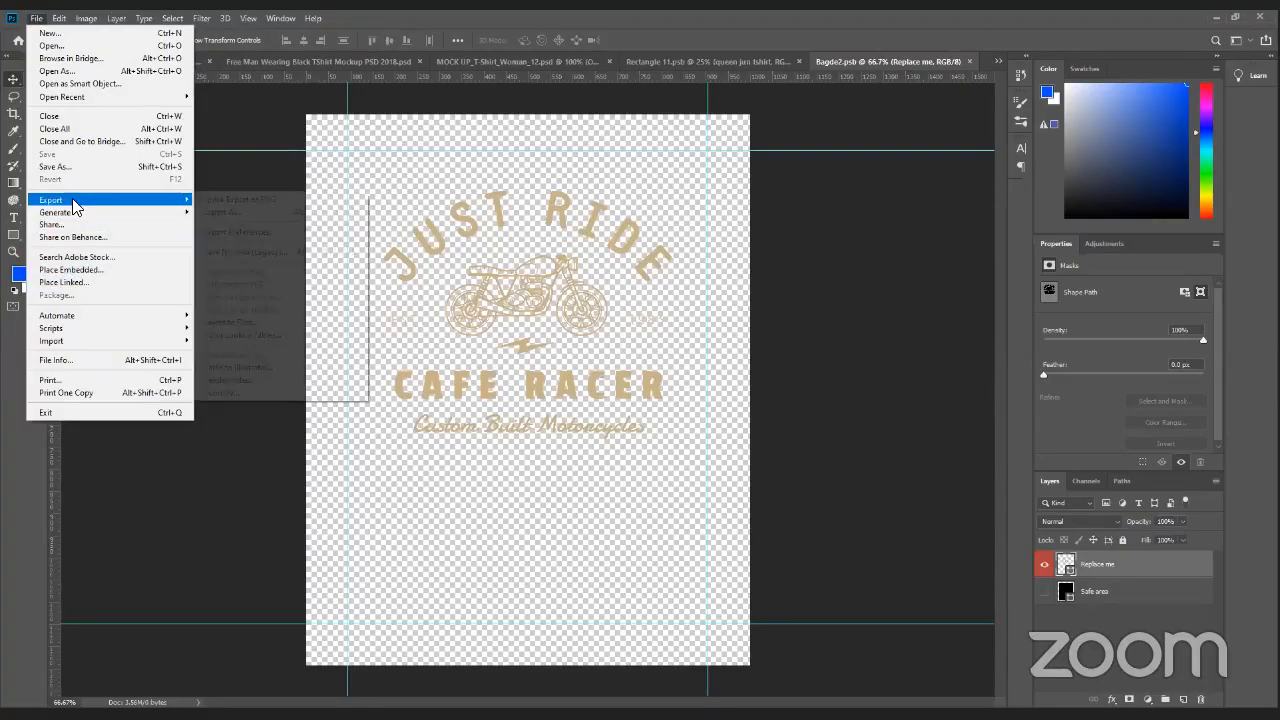
{"action": "left_click", "coordinate": [92, 278]}
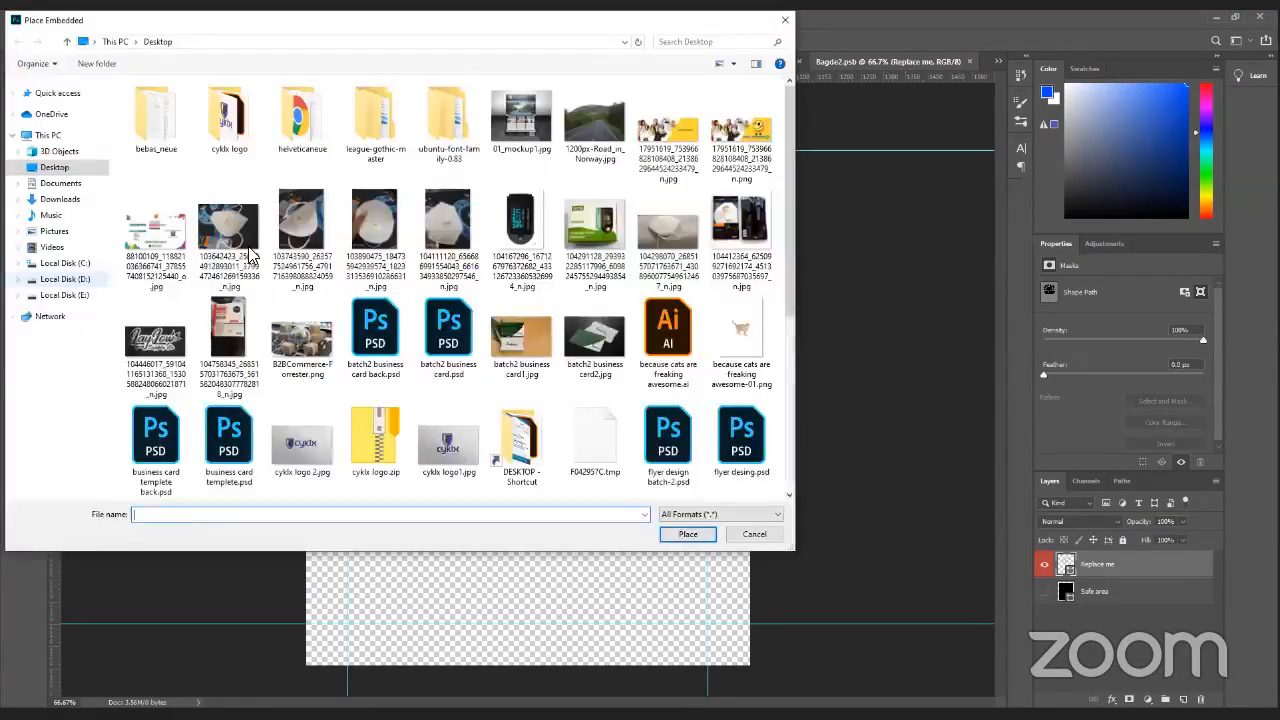
{"action": "scroll", "coordinate": [490, 265], "scroll_direction": "down", "scroll_amount": 5}
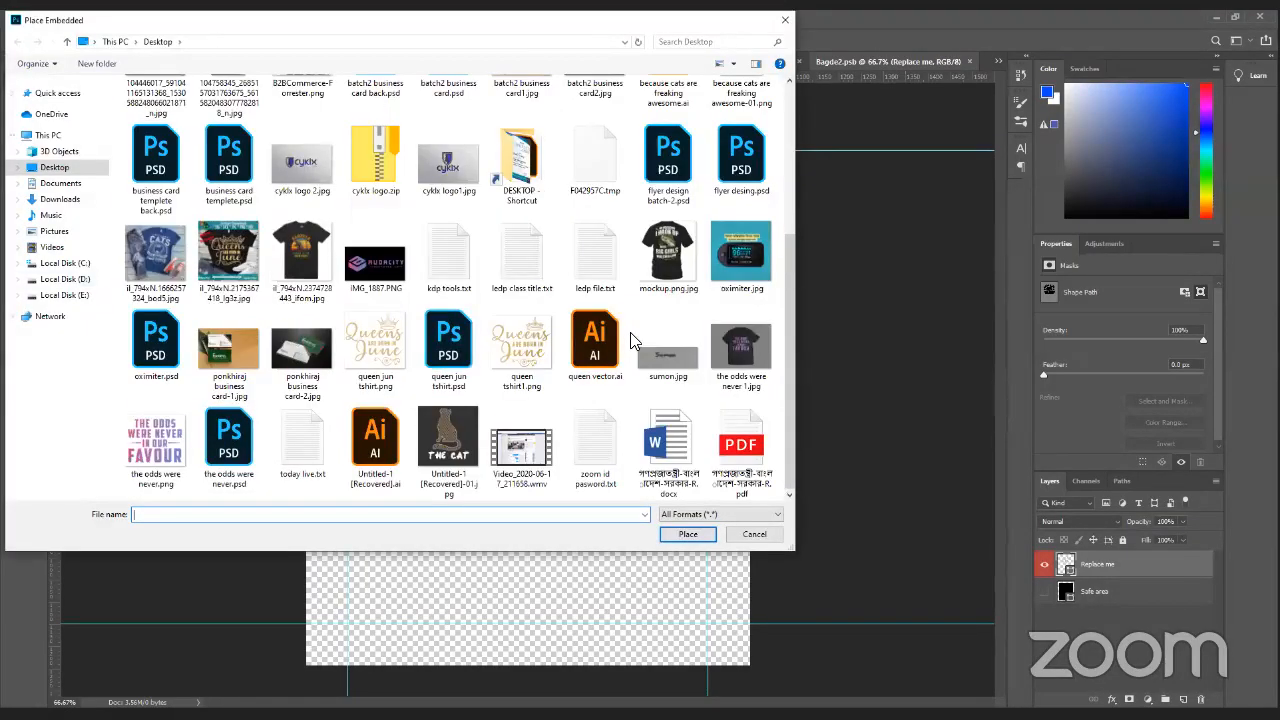
{"action": "left_click", "coordinate": [447, 432]}
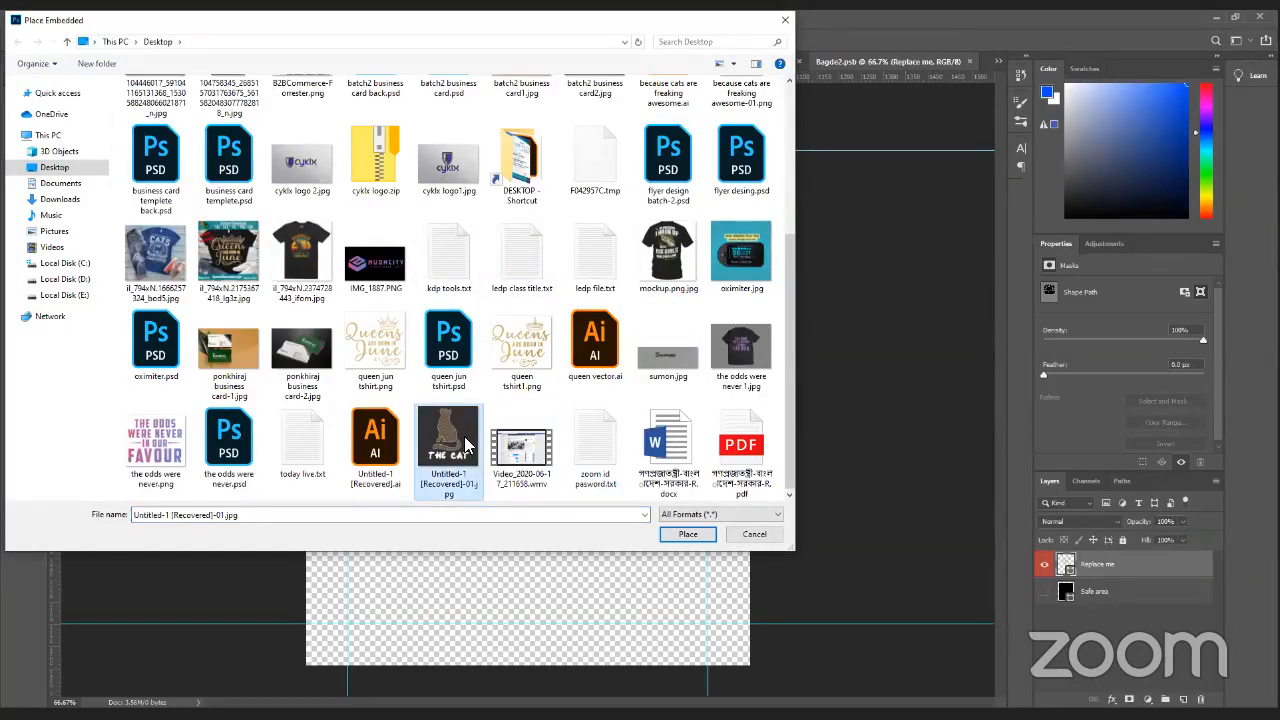
{"action": "left_click", "coordinate": [688, 536]}
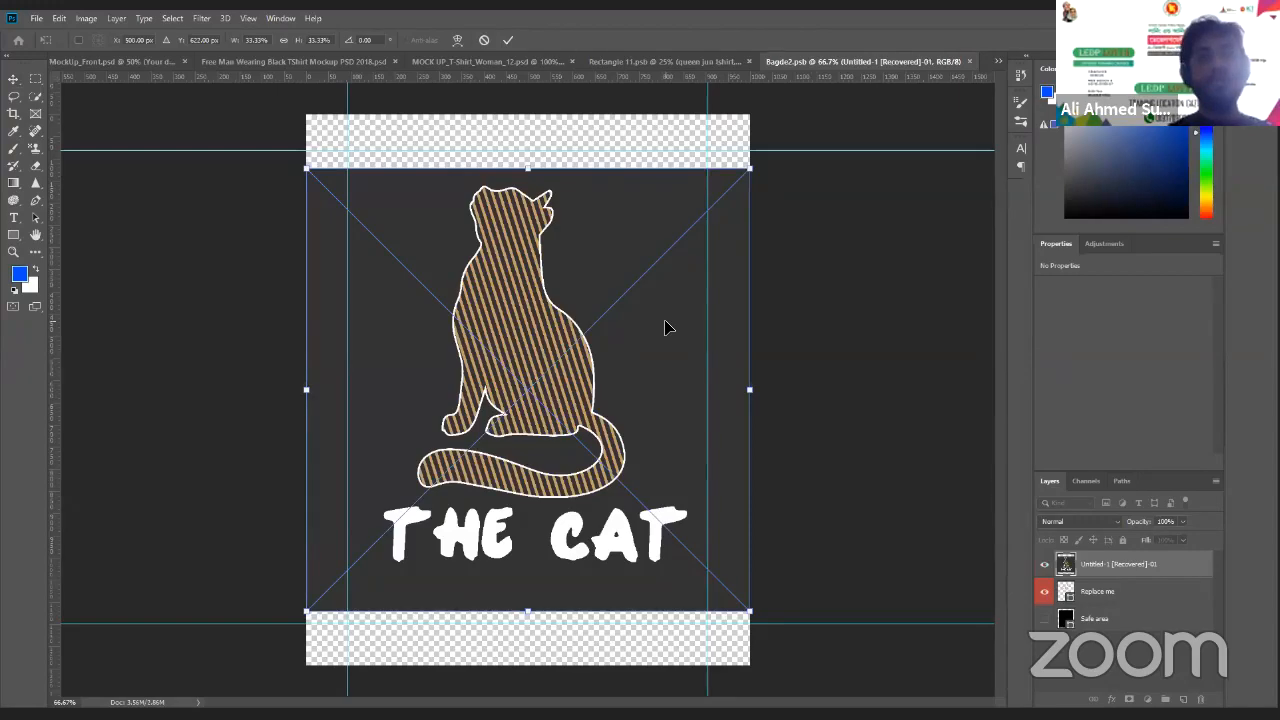
{"action": "left_click", "coordinate": [512, 41]}
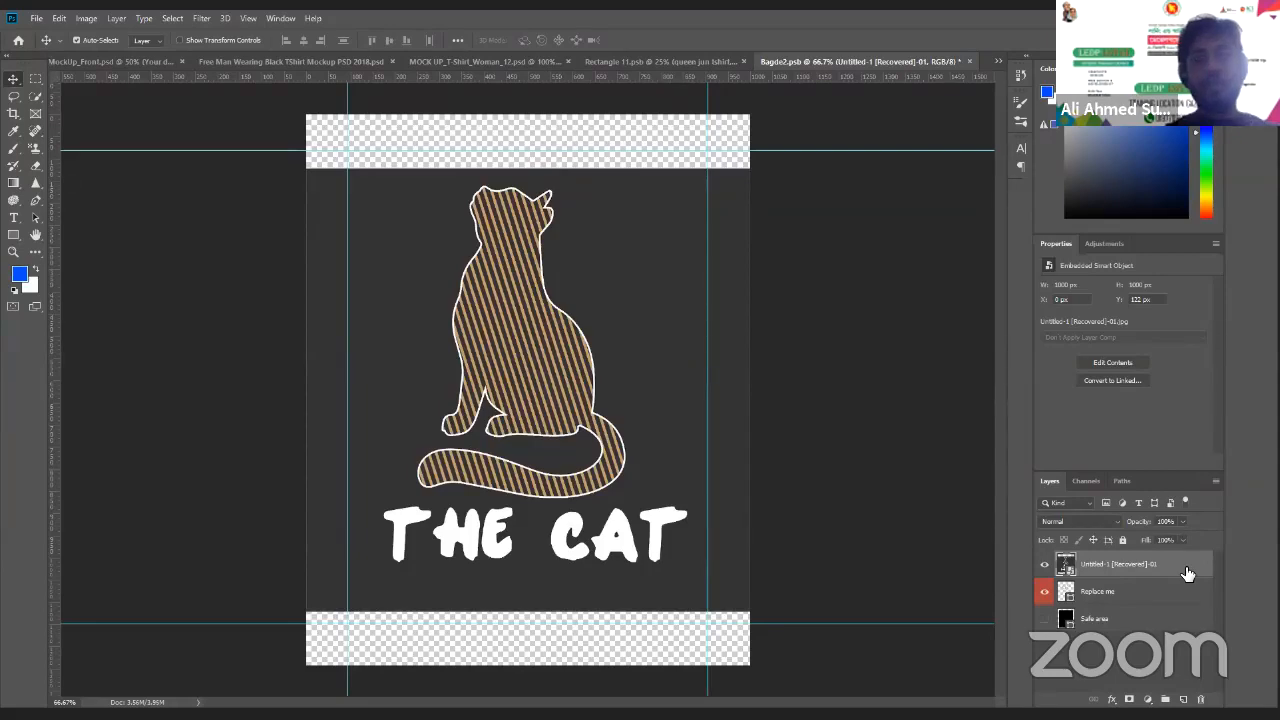
{"action": "key", "text": "Delete"}
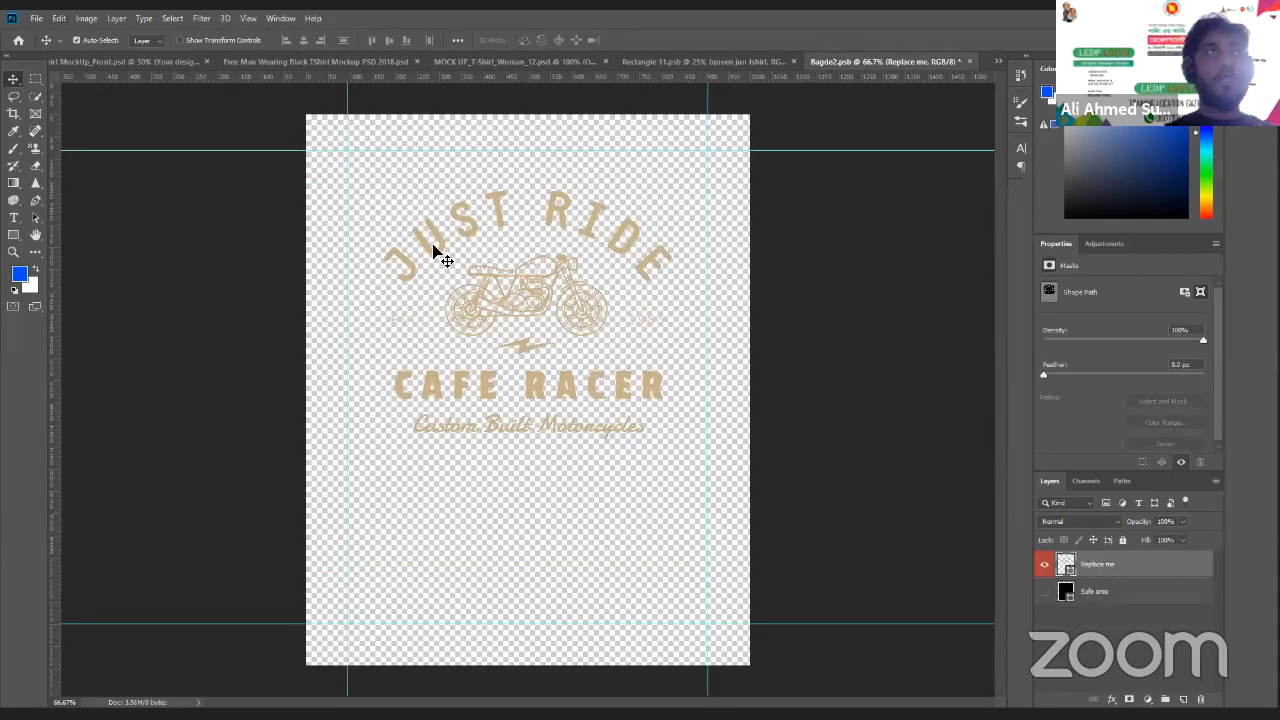
Place queen jun tshirt.png from the Desktop as an embedded object in Bagde2.psb at its default size
{"action": "left_click", "coordinate": [36, 18]}
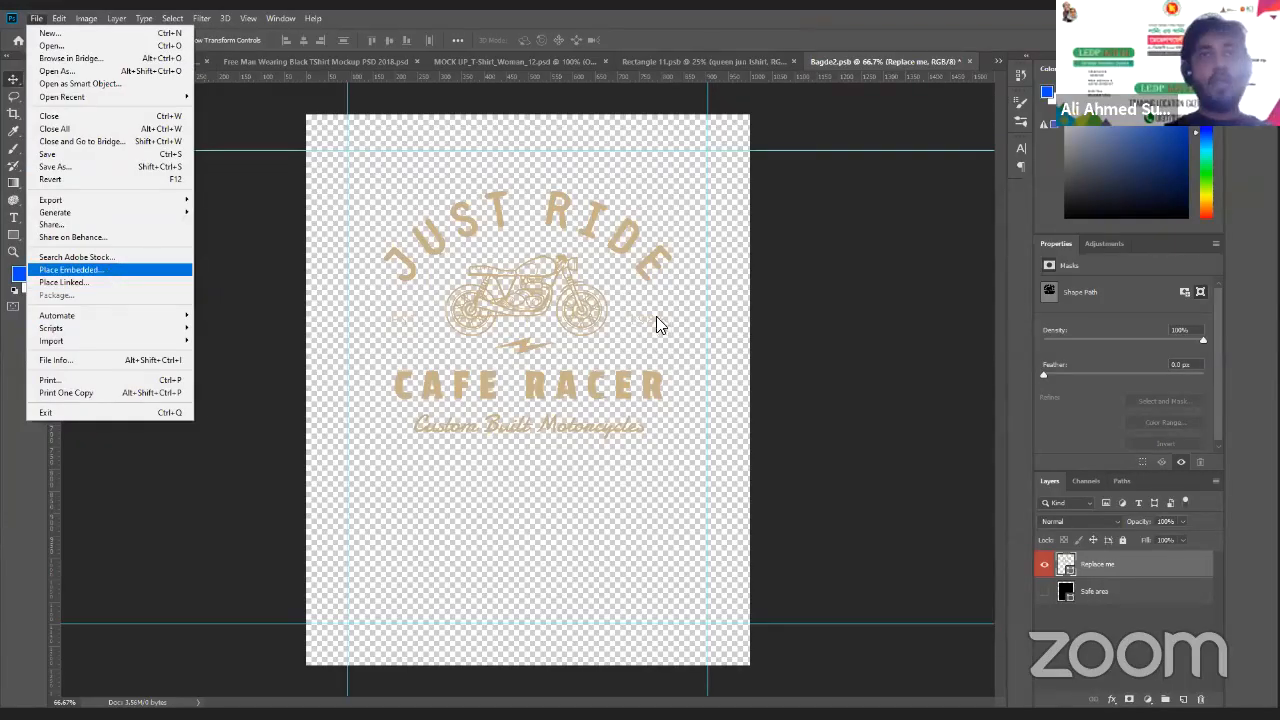
{"action": "key", "text": "Return"}
{"action": "scroll", "coordinate": [483, 447], "scroll_direction": "down", "scroll_amount": 5}
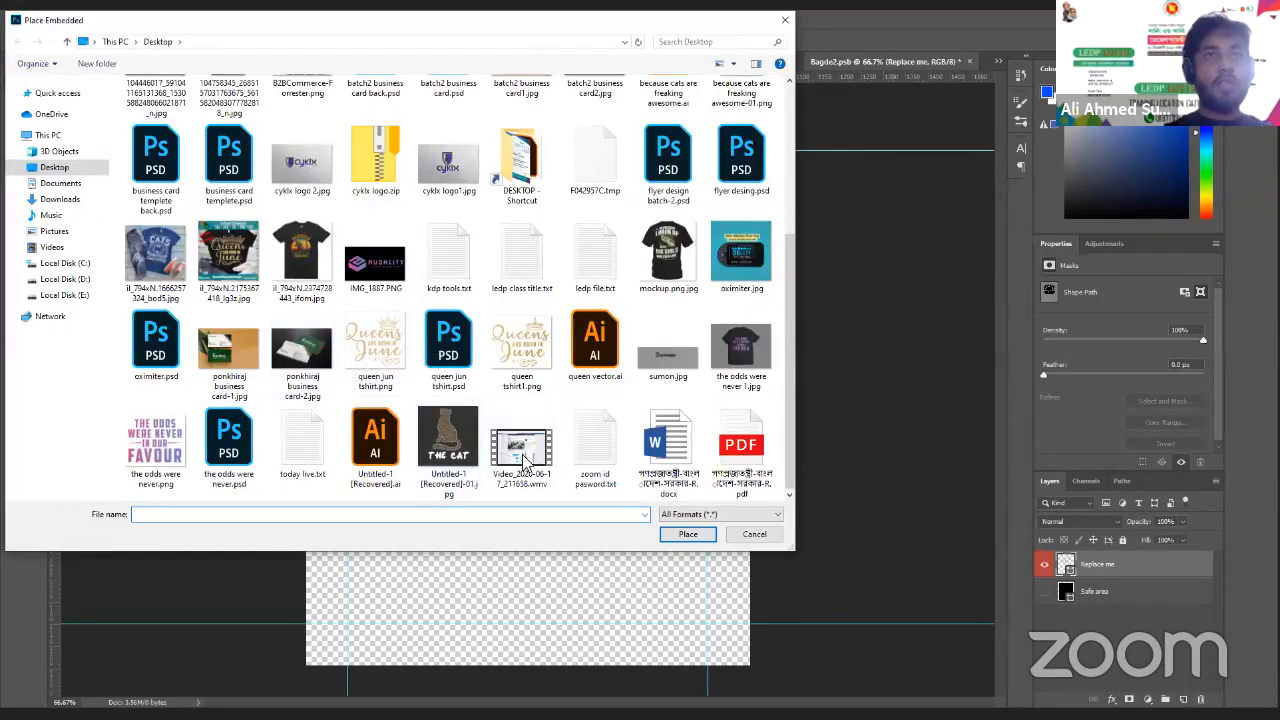
{"action": "left_click", "coordinate": [375, 357]}
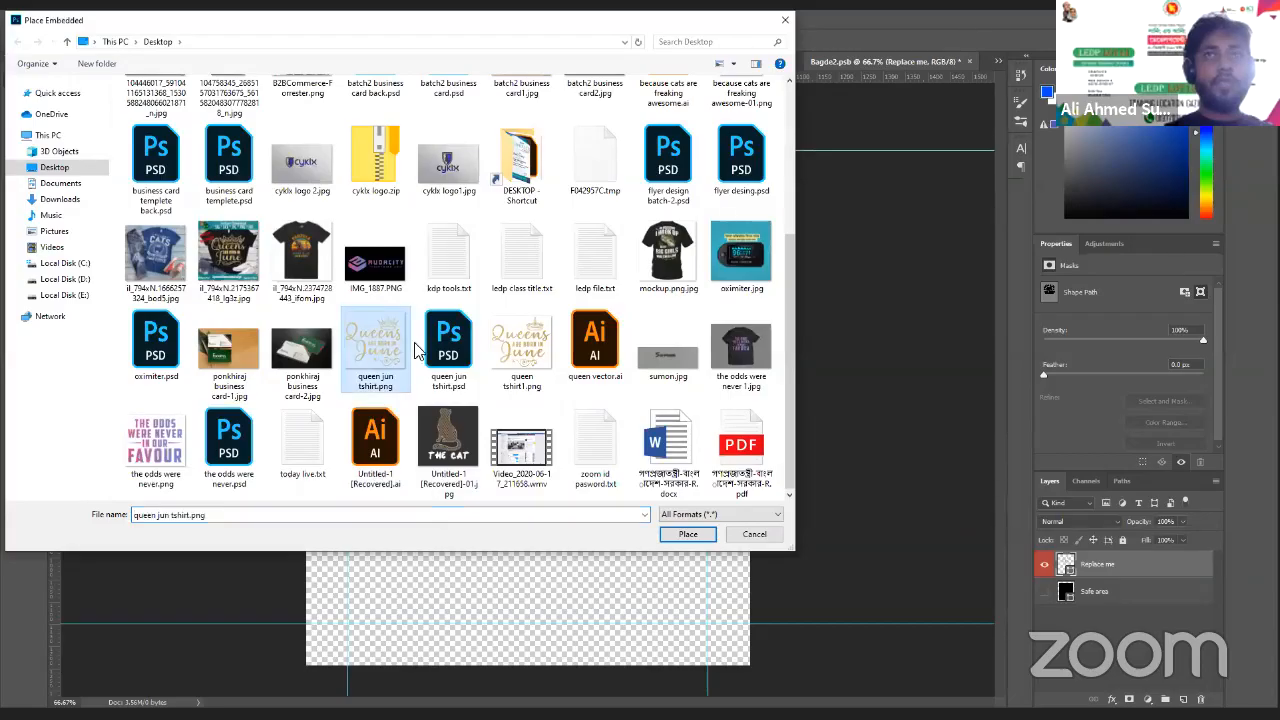
{"action": "left_click", "coordinate": [690, 536]}
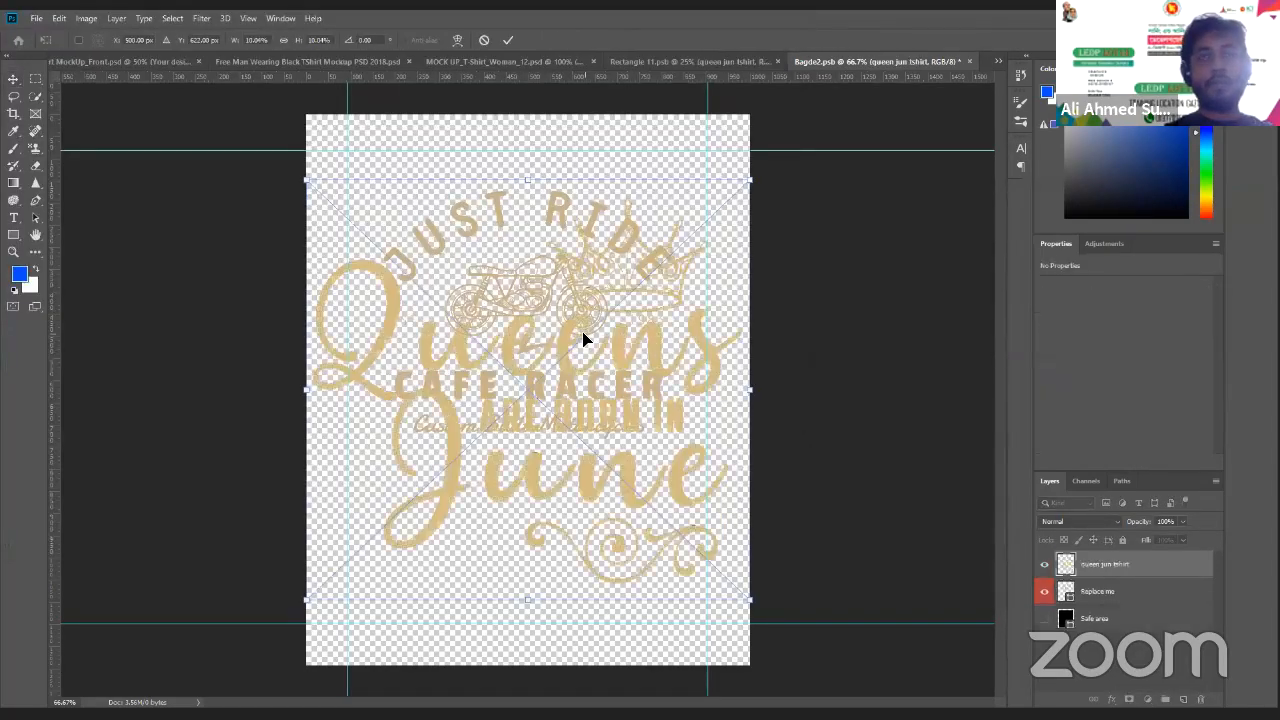
{"action": "left_click", "coordinate": [508, 40]}
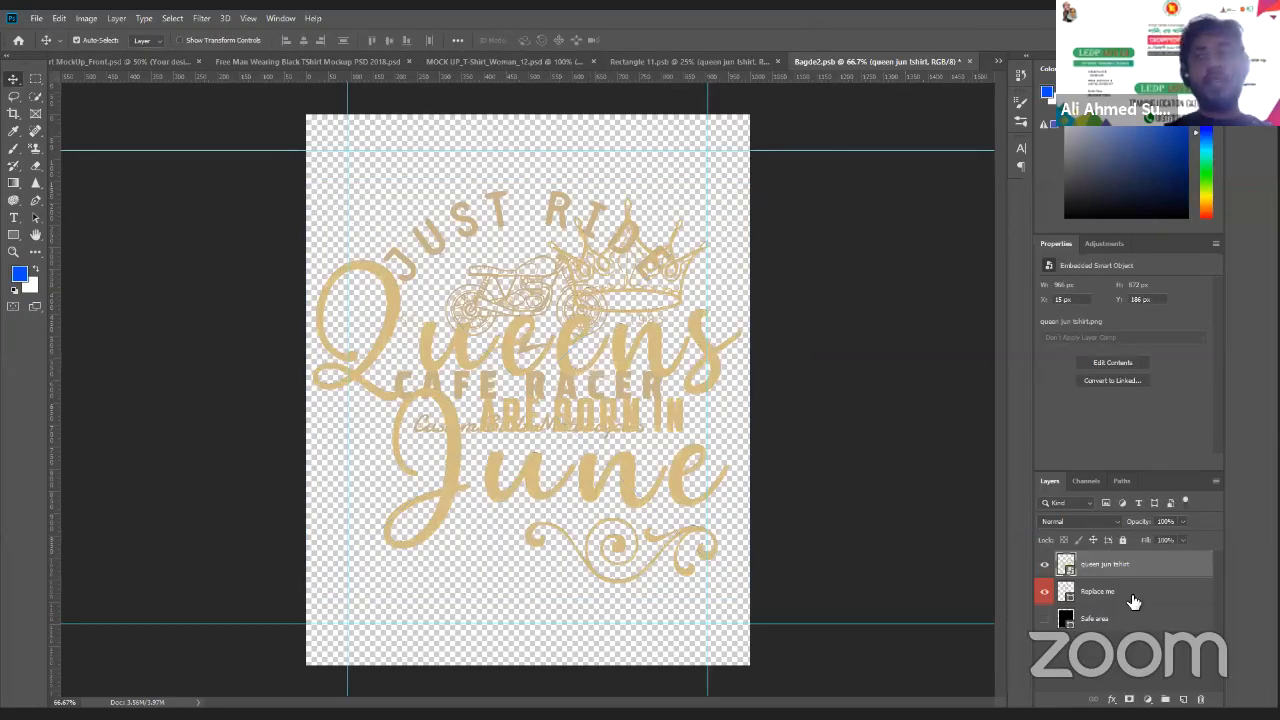
Hide the queen jun tshirt layer in Bagde2.psb and compare the front T-shirt mockup with the black T-shirt mockup
{"action": "left_click", "coordinate": [1044, 564]}
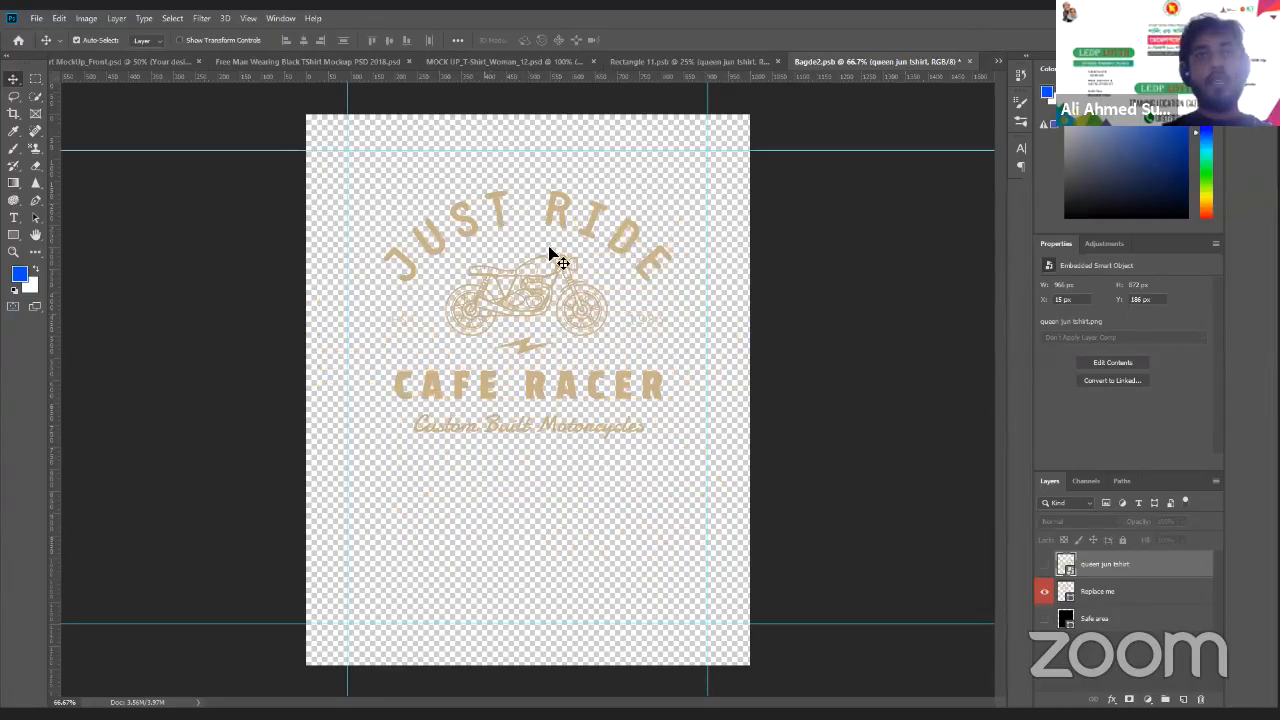
{"action": "left_click", "coordinate": [172, 61]}
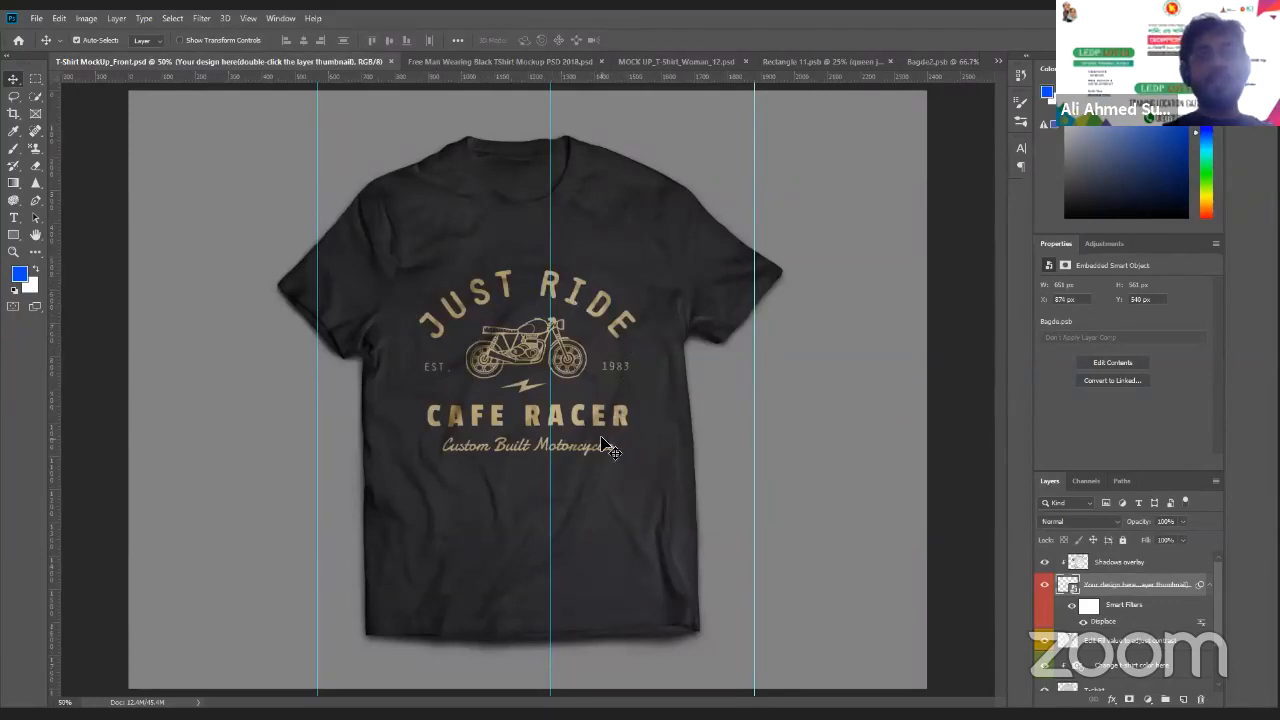
{"action": "left_click", "coordinate": [500, 61]}
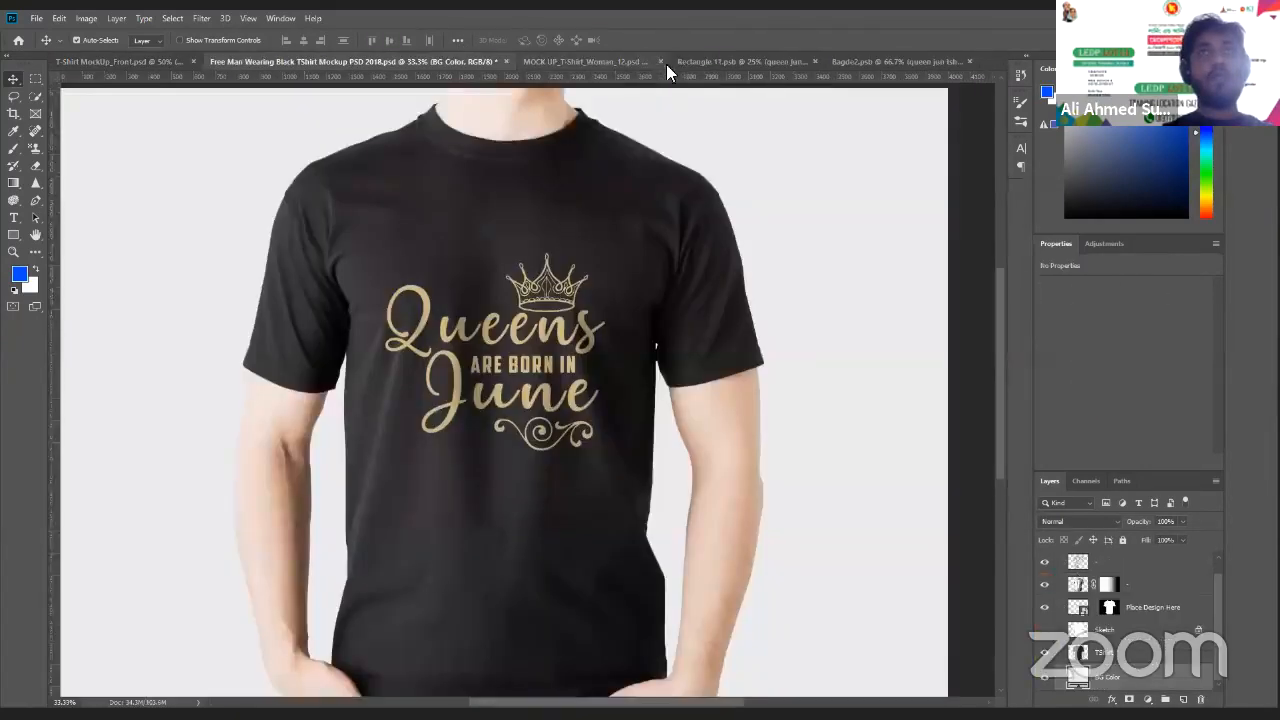
Show the queen jun tshirt layer in Bagde2.psb, scale it to 6.64%, and move it up over the Replace me artwork
{"action": "left_click", "coordinate": [606, 60]}
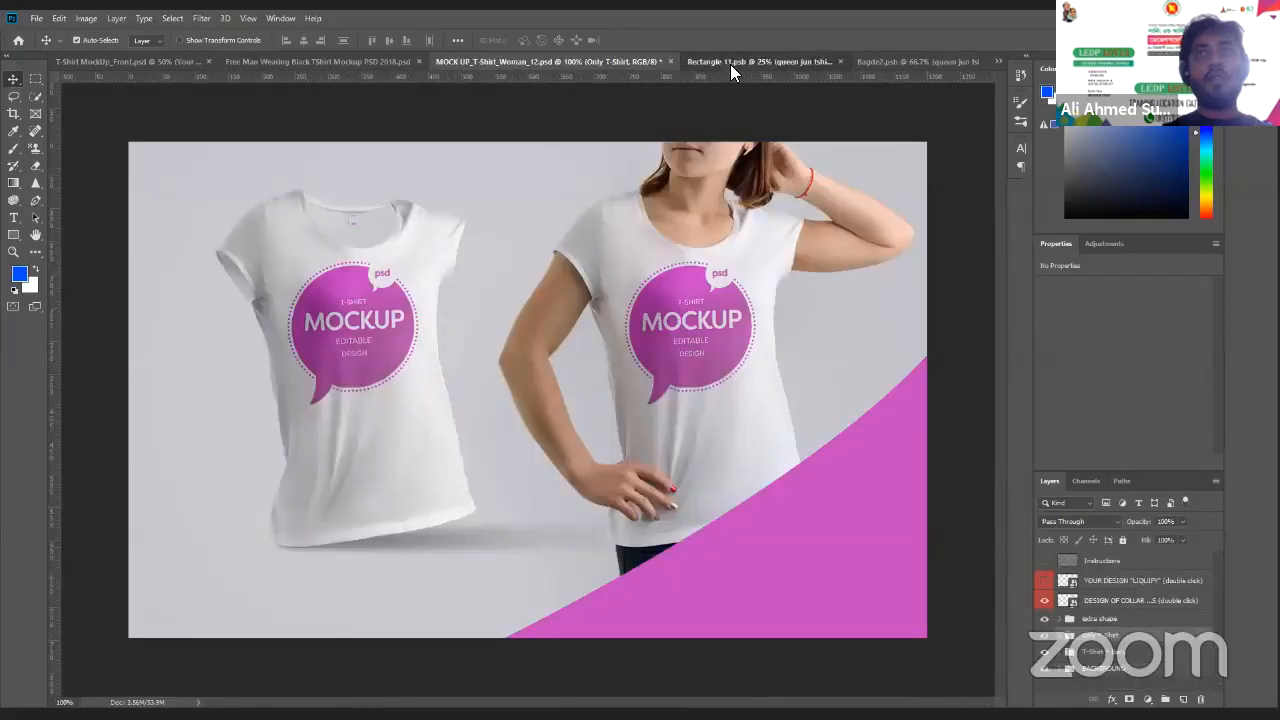
{"action": "left_click", "coordinate": [730, 63]}
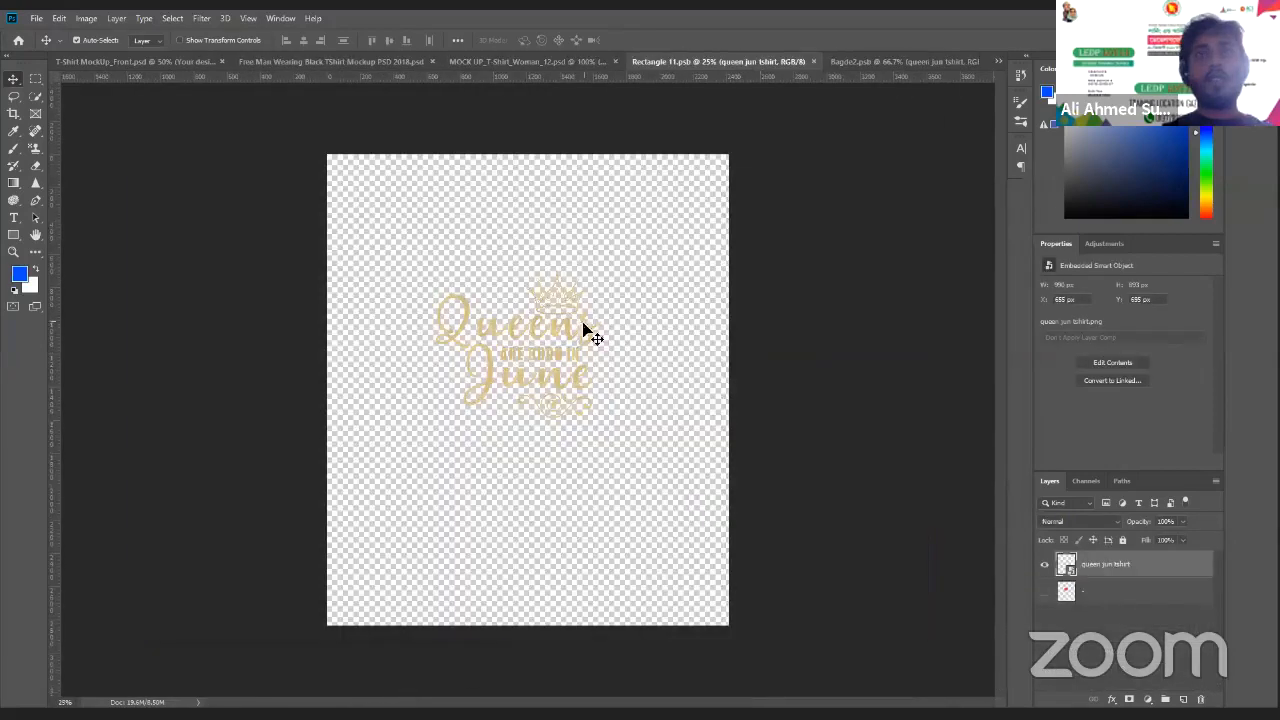
{"action": "left_click", "coordinate": [876, 62]}
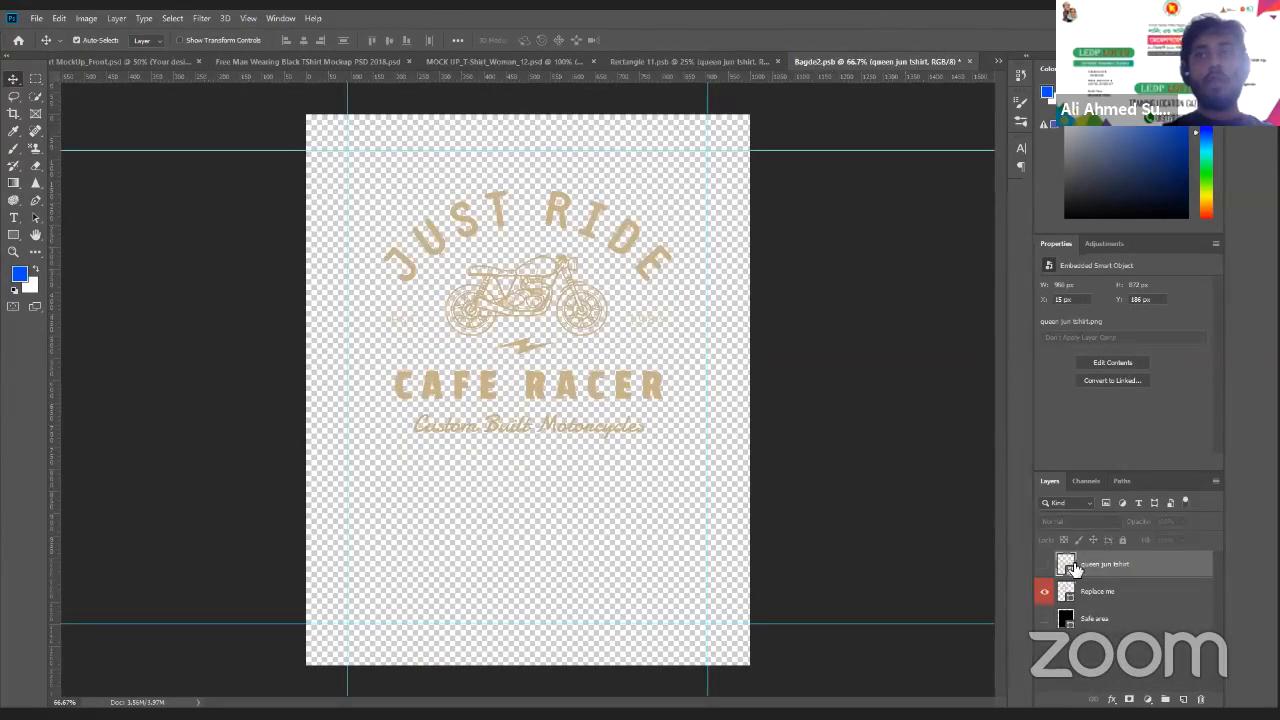
{"action": "left_click", "coordinate": [1044, 564]}
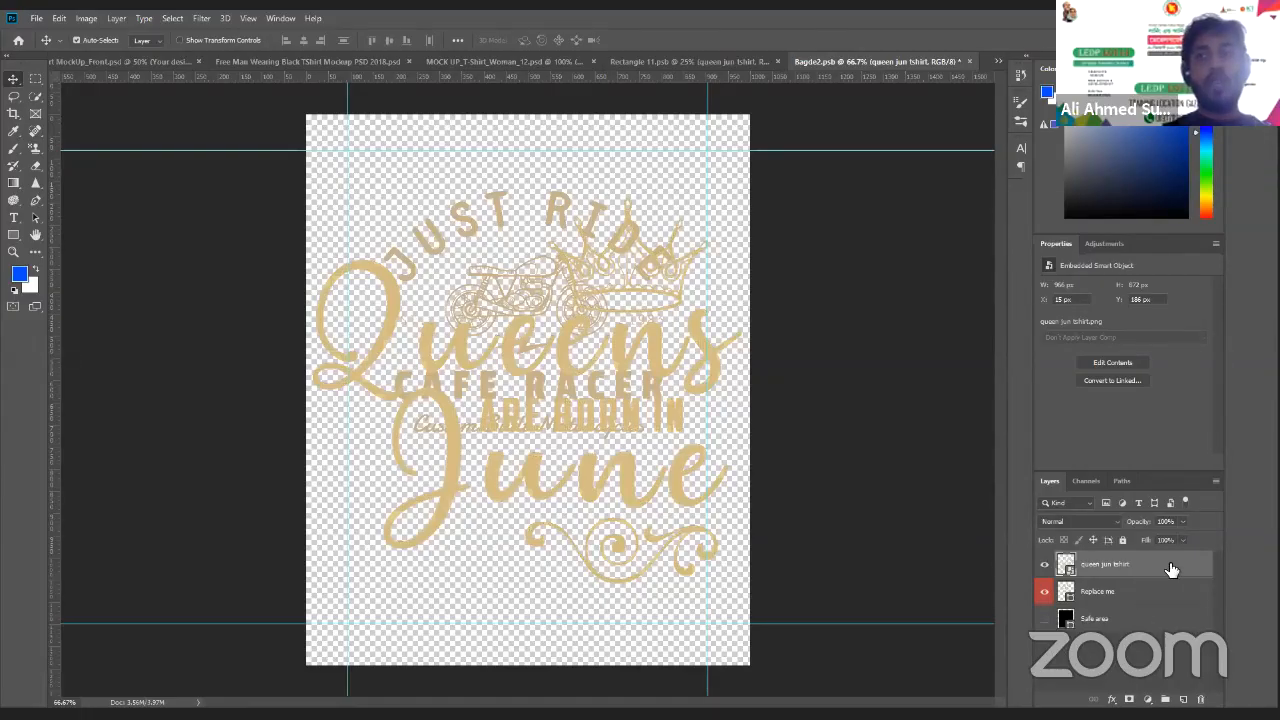
{"action": "key", "text": "ctrl+t"}
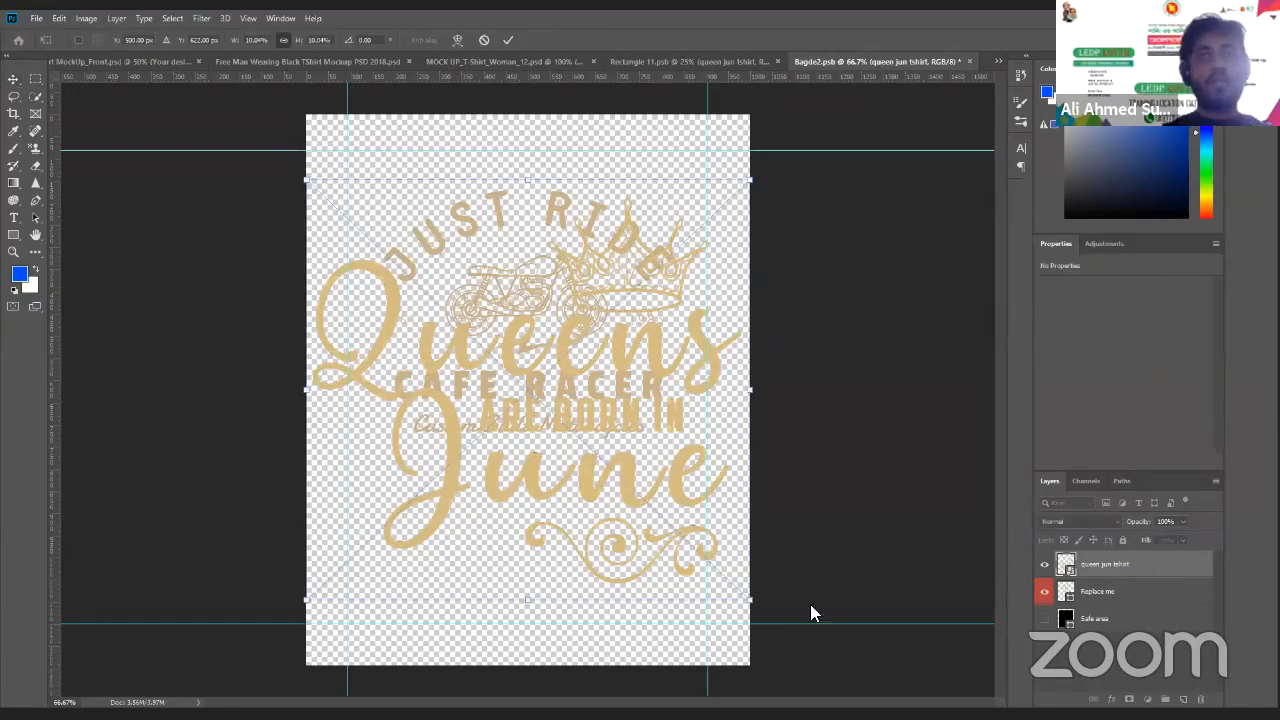
{"action": "left_click_drag", "start_coordinate": [748, 604], "coordinate": [672, 537]}
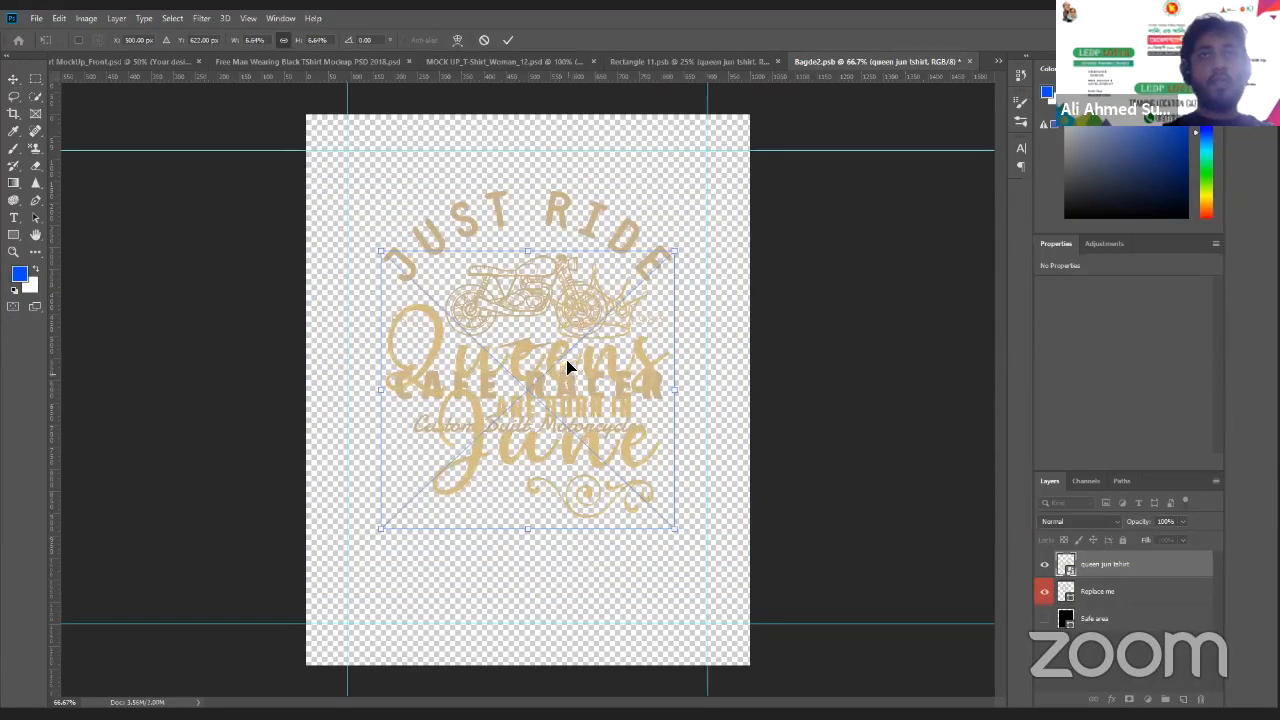
{"action": "left_click_drag", "start_coordinate": [568, 365], "coordinate": [566, 295]}
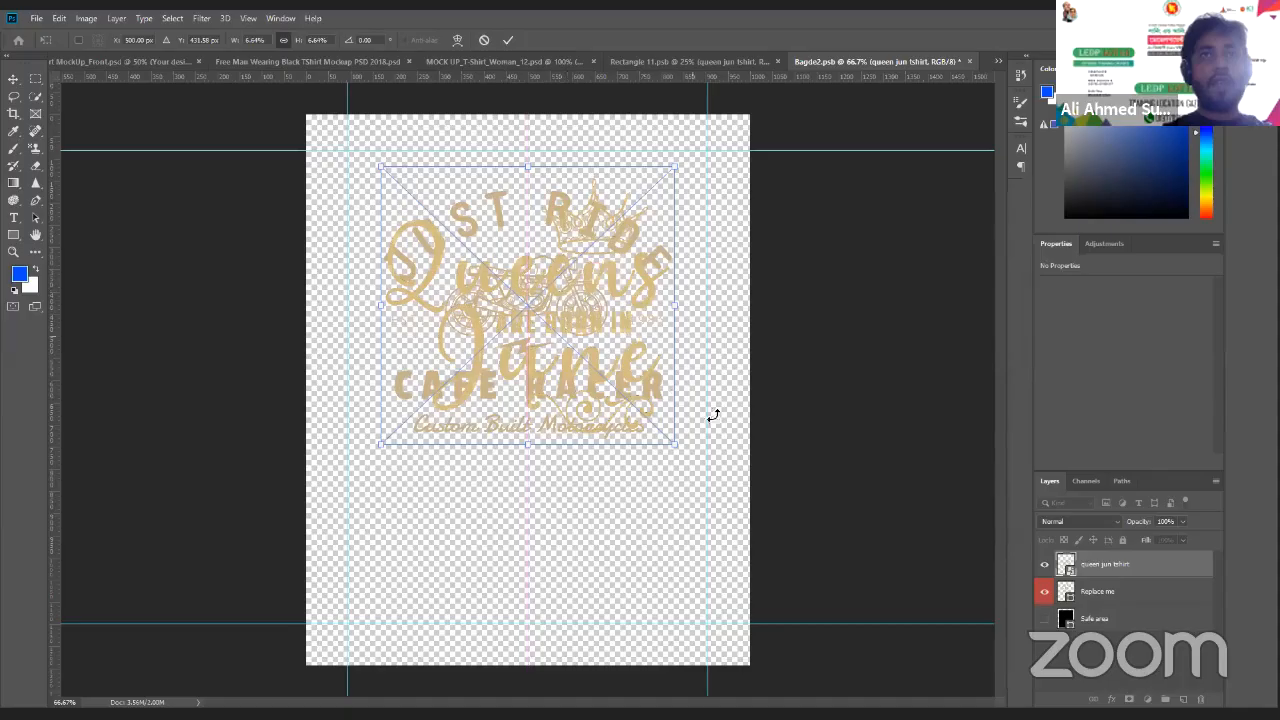
{"action": "left_click", "coordinate": [508, 40]}
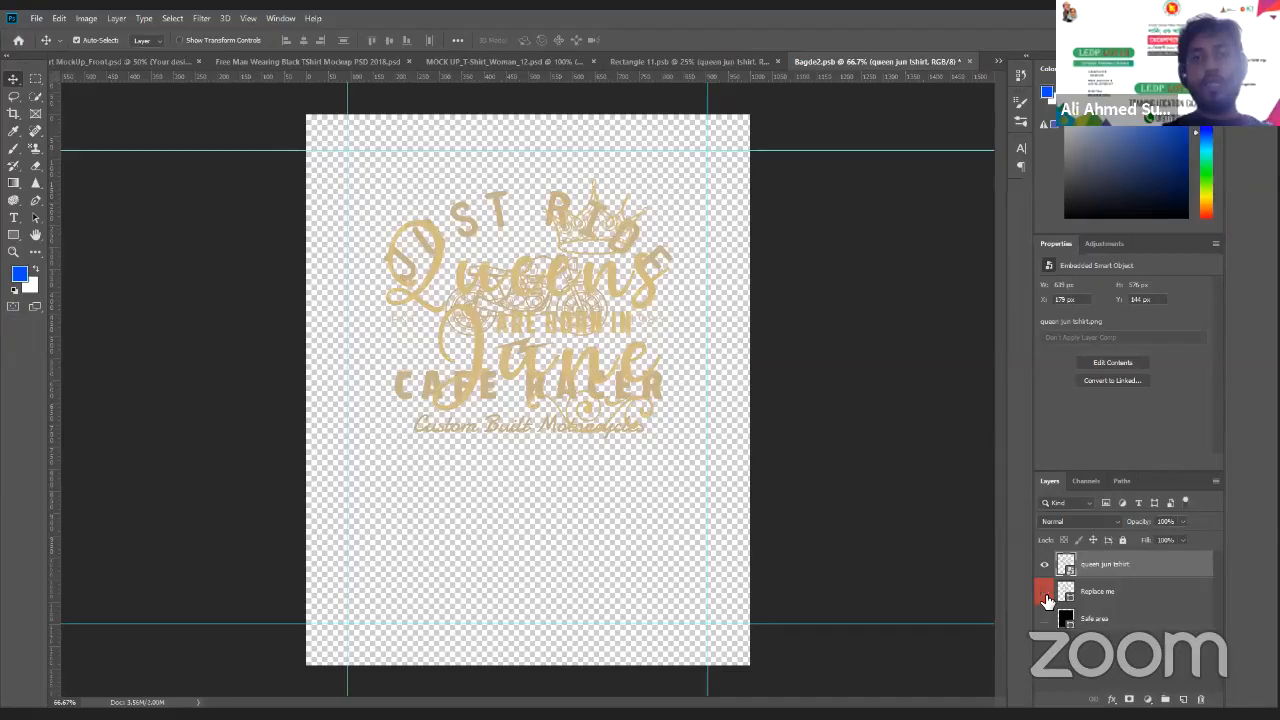
Hide the Replace me layer in Bagde2.psb and save the smart object contents
{"action": "left_click", "coordinate": [1045, 596]}
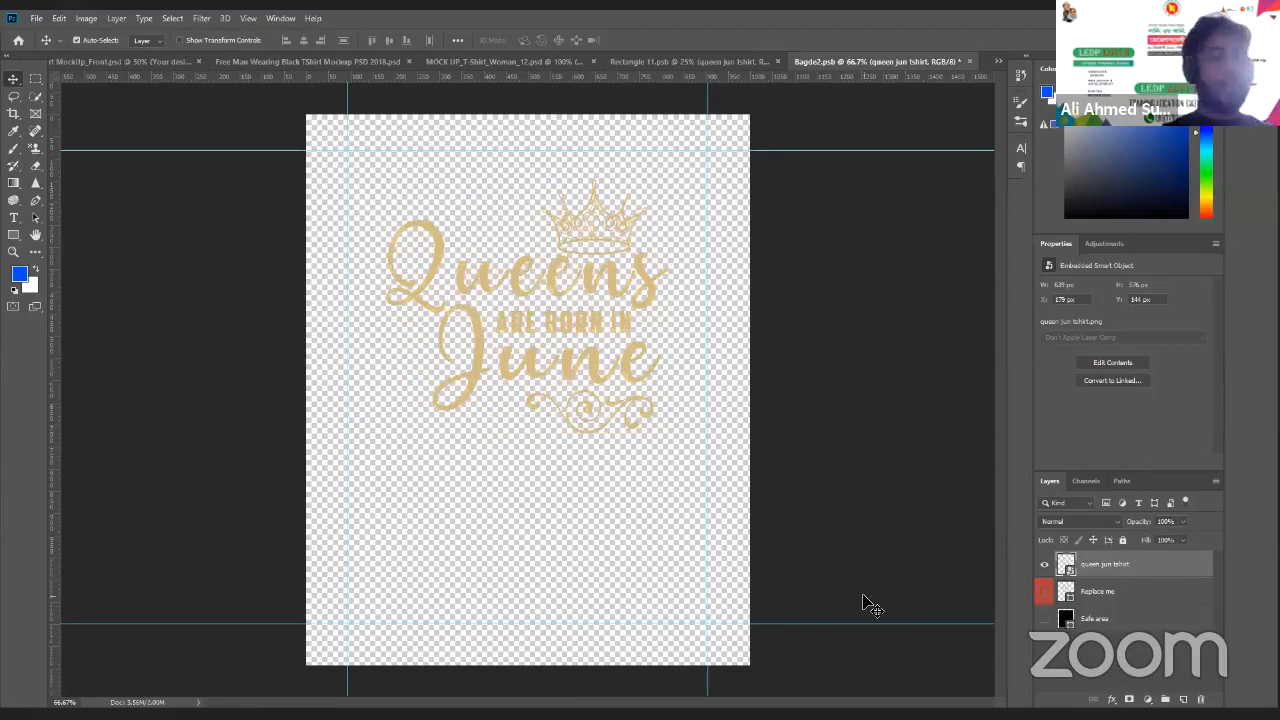
{"action": "key", "text": "ctrl+s"}
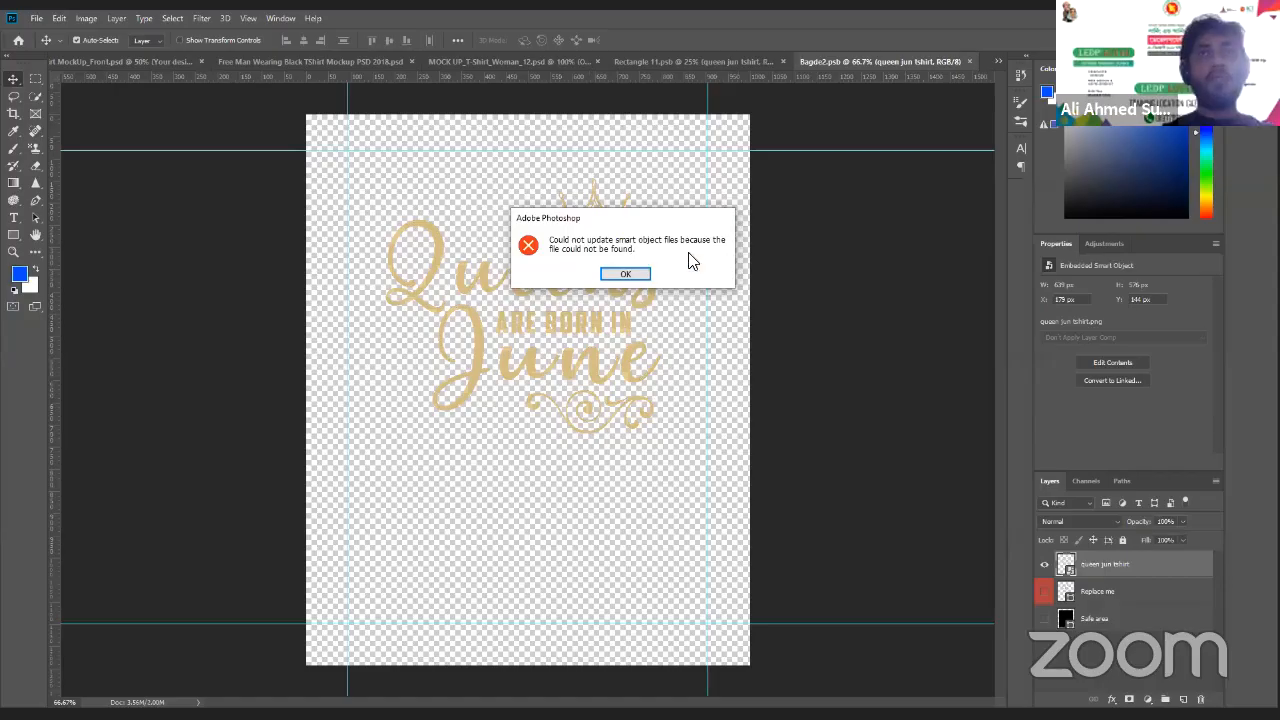
{"action": "left_click", "coordinate": [625, 275]}
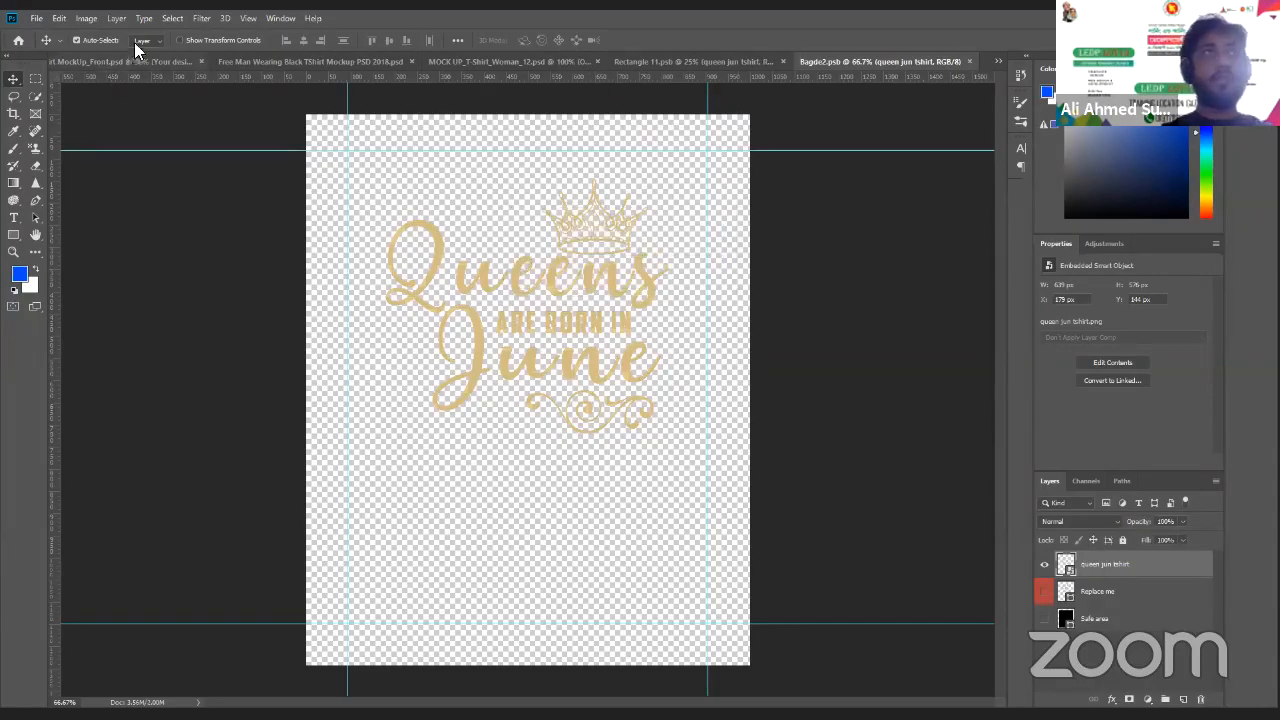
Compare the design on the front T-shirt mockup with the one on the man wearing the black T-shirt
{"action": "left_click", "coordinate": [135, 62]}
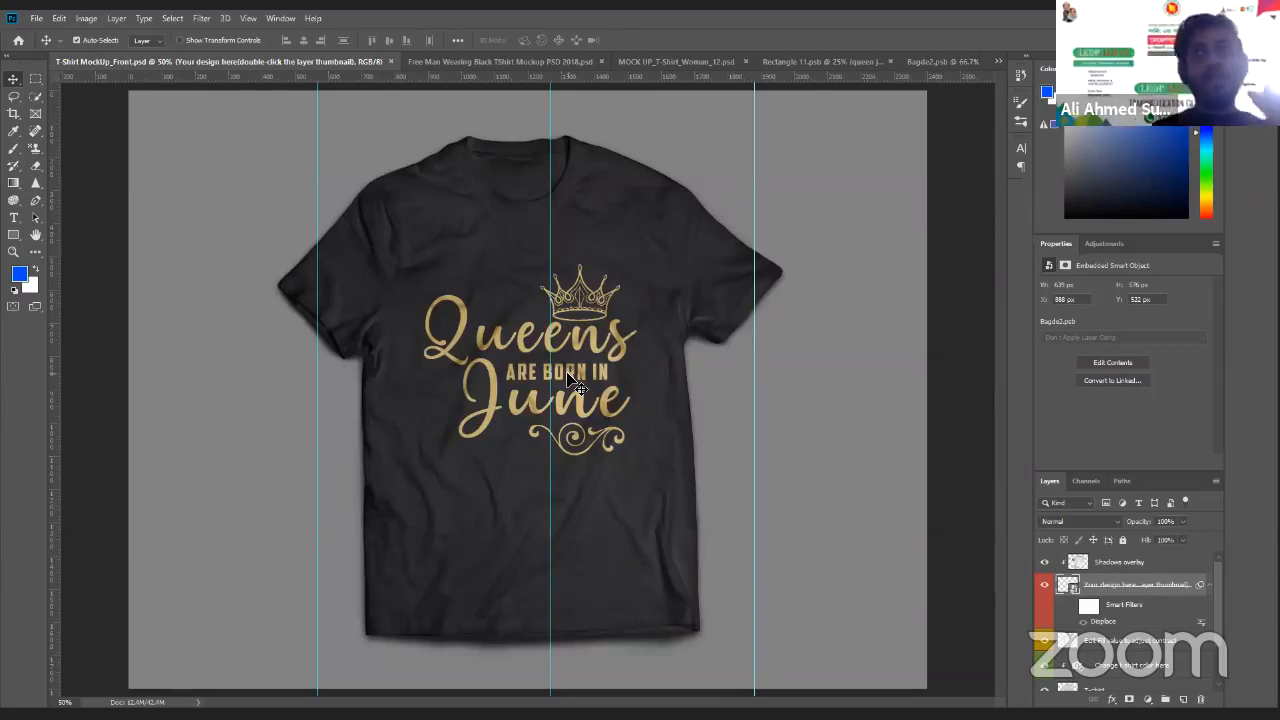
{"action": "left_click", "coordinate": [506, 58]}
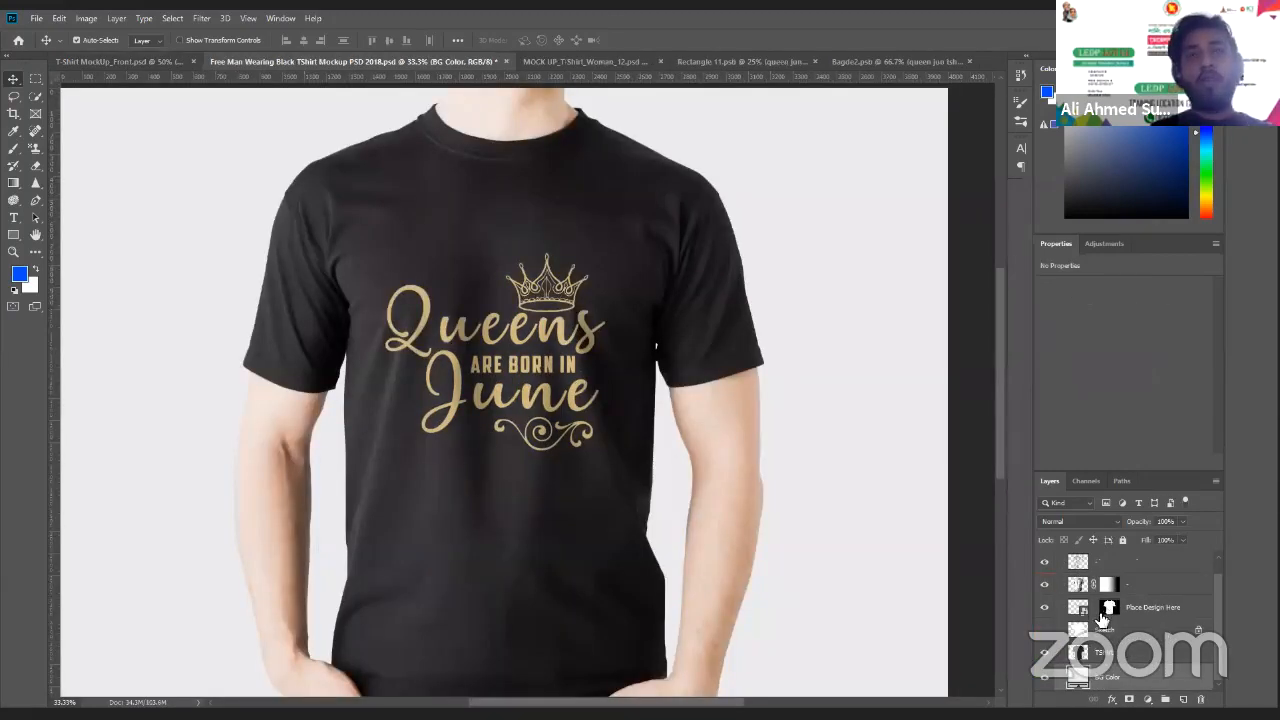
{"action": "left_click", "coordinate": [144, 58]}
{"action": "left_click", "coordinate": [480, 61]}
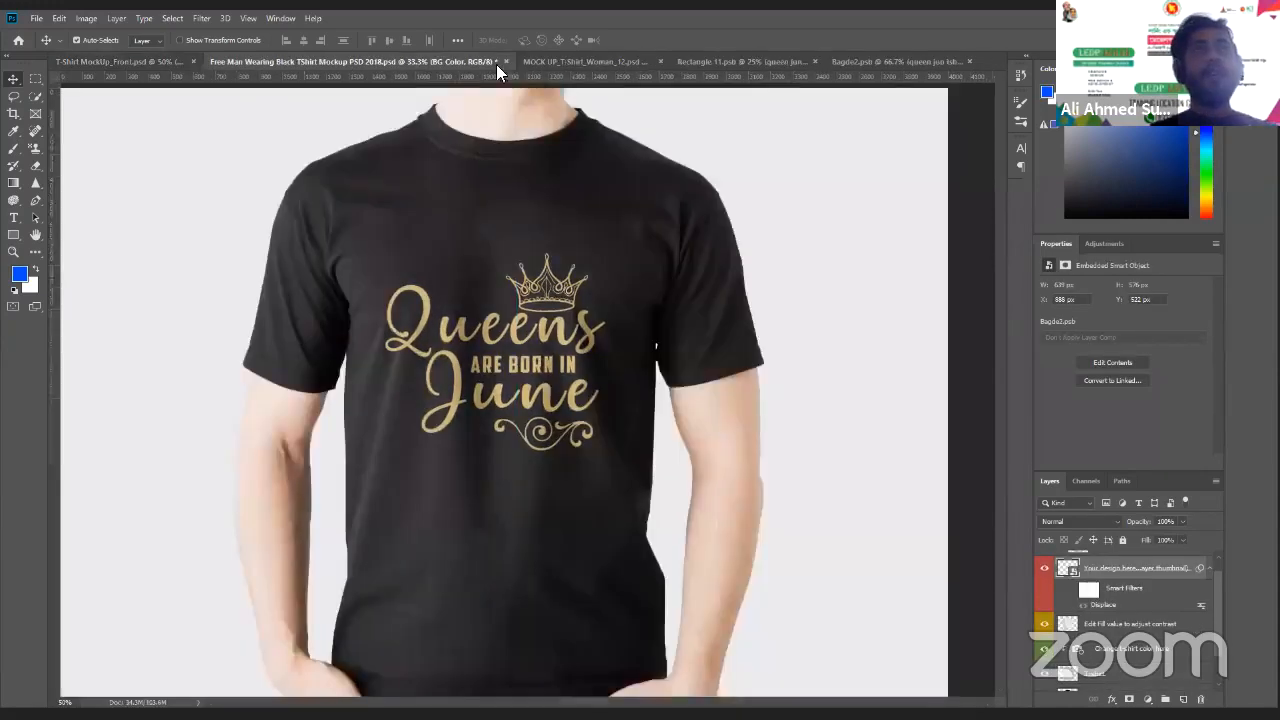
Close Rectangle 11.psb, Bagde2.psb and MOCK UP_T-Shirt_Woman_12.psd, leaving the front and black T-shirt mockups open
{"action": "left_click", "coordinate": [780, 62]}
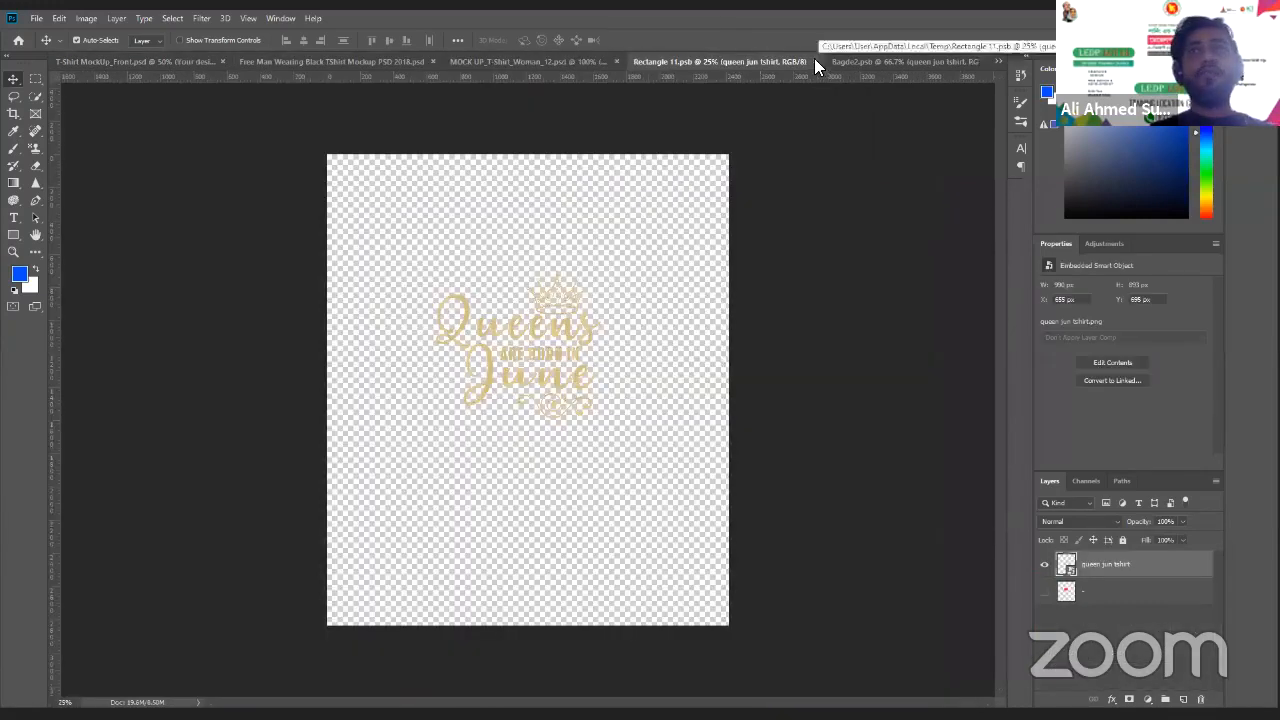
{"action": "left_click", "coordinate": [816, 61]}
{"action": "left_click", "coordinate": [950, 60]}
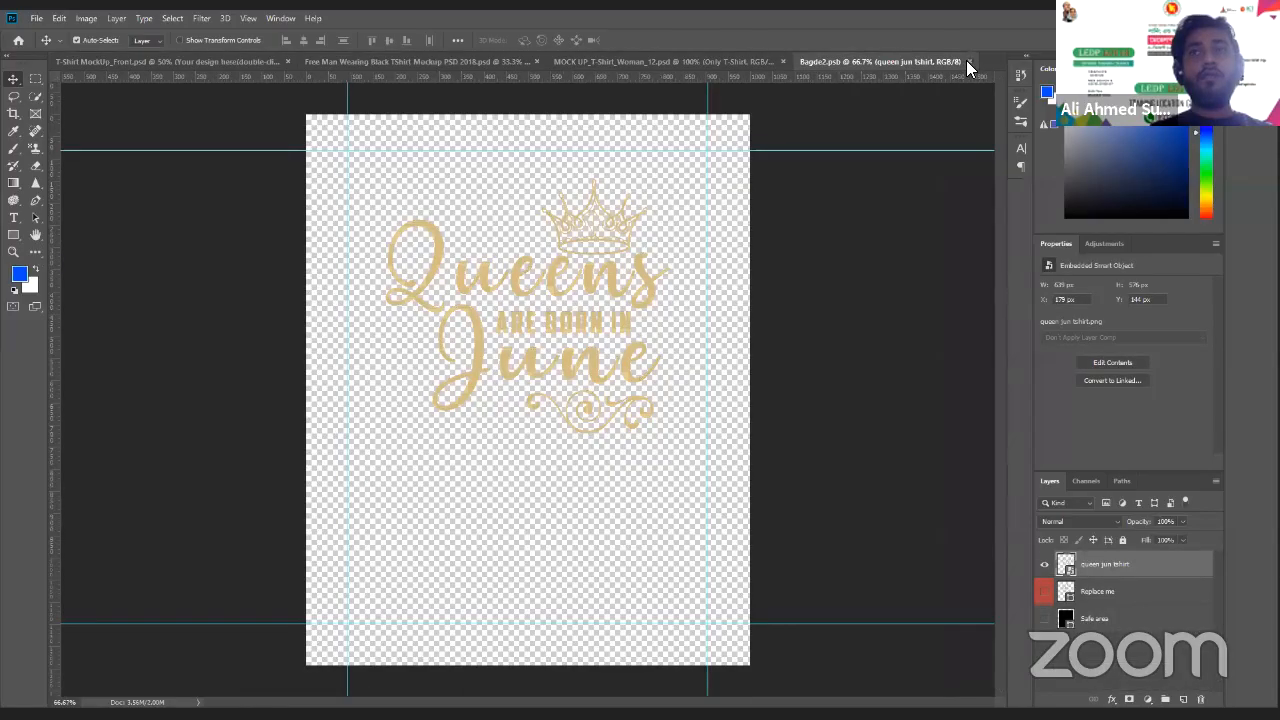
{"action": "left_click", "coordinate": [967, 61]}
{"action": "left_click", "coordinate": [850, 54]}
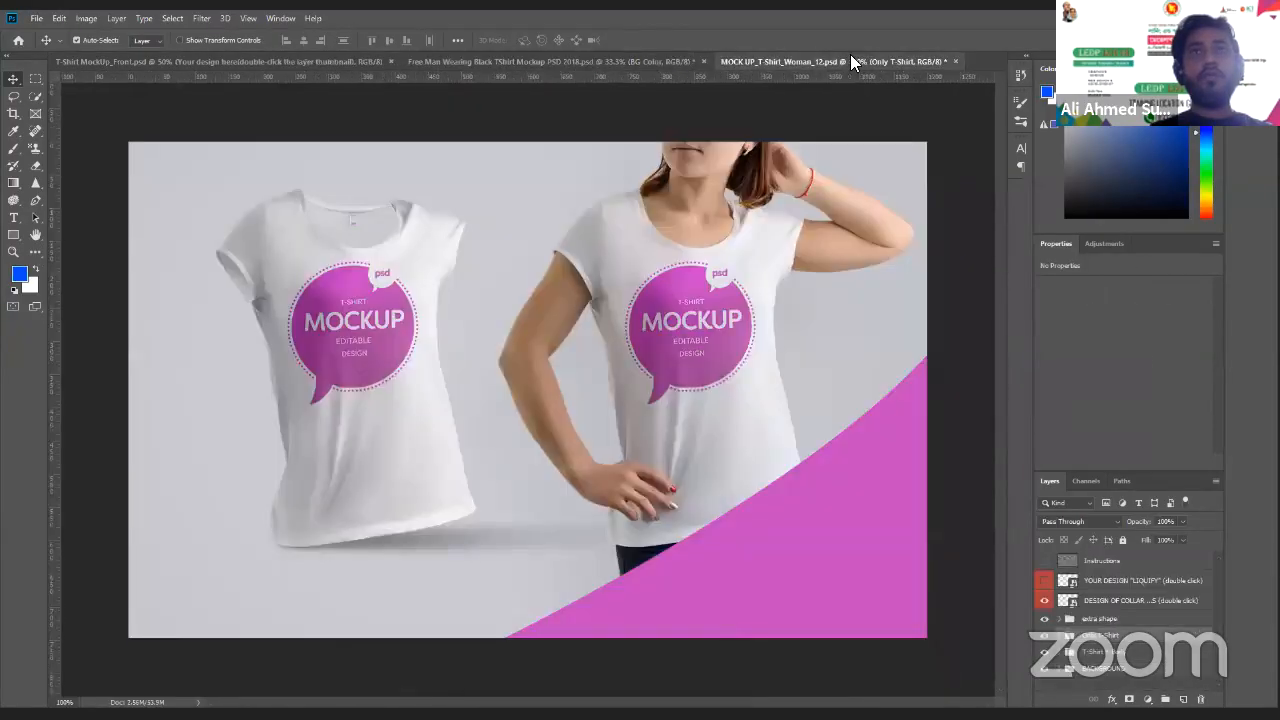
{"action": "left_click", "coordinate": [954, 62]}
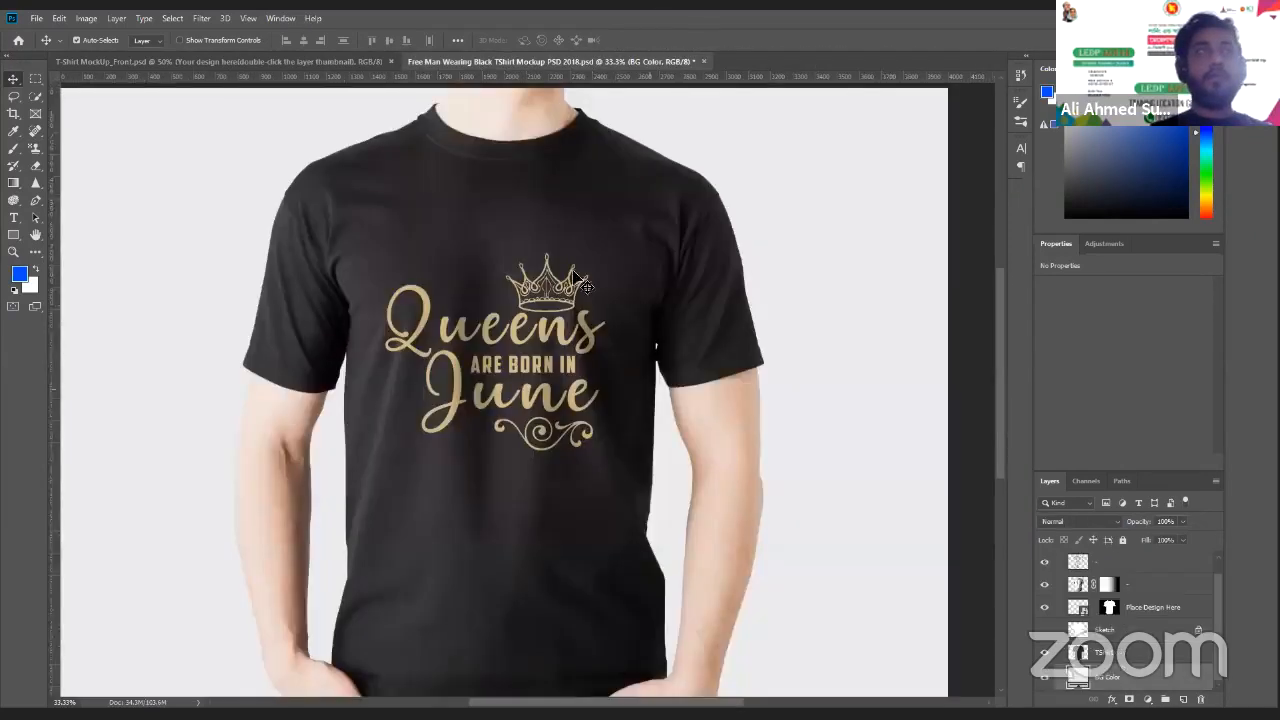
Create a new document from the Letter print preset, 8.5 × 11 inches at 300 ppi in RGB Color
{"action": "left_click", "coordinate": [37, 20]}
{"action": "left_click", "coordinate": [480, 228]}
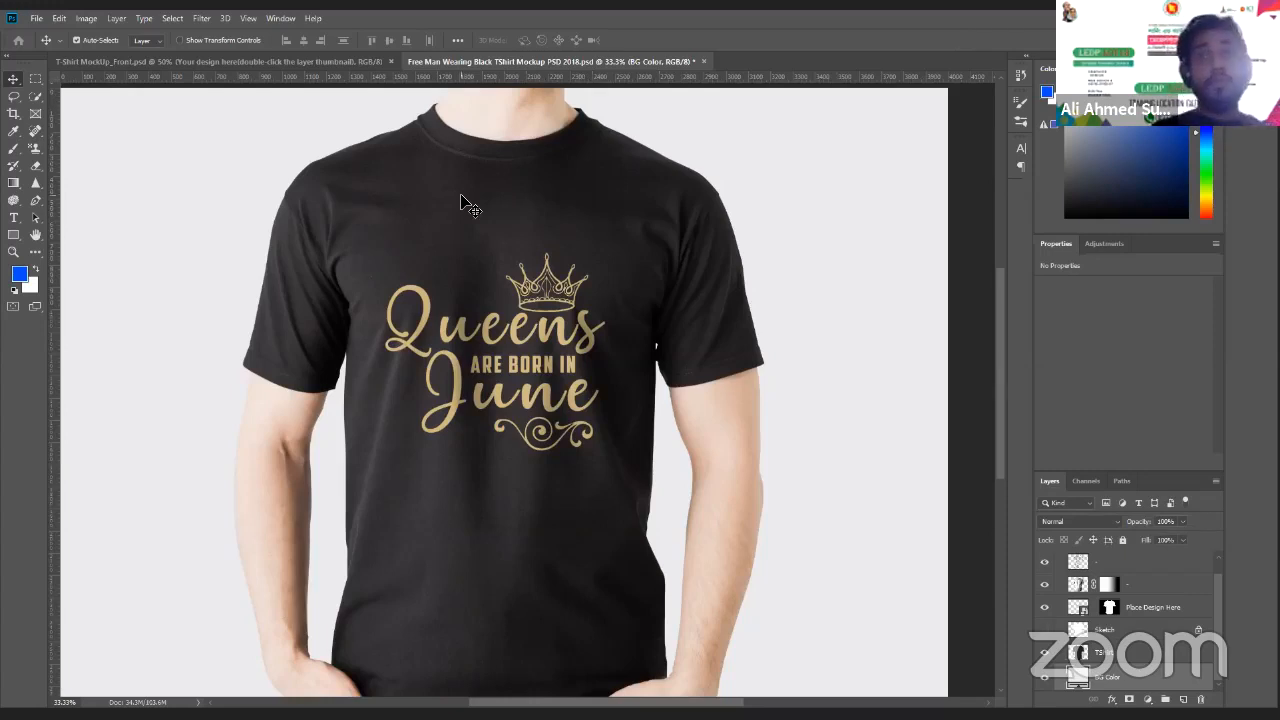
{"action": "key", "text": "ctrl+n"}
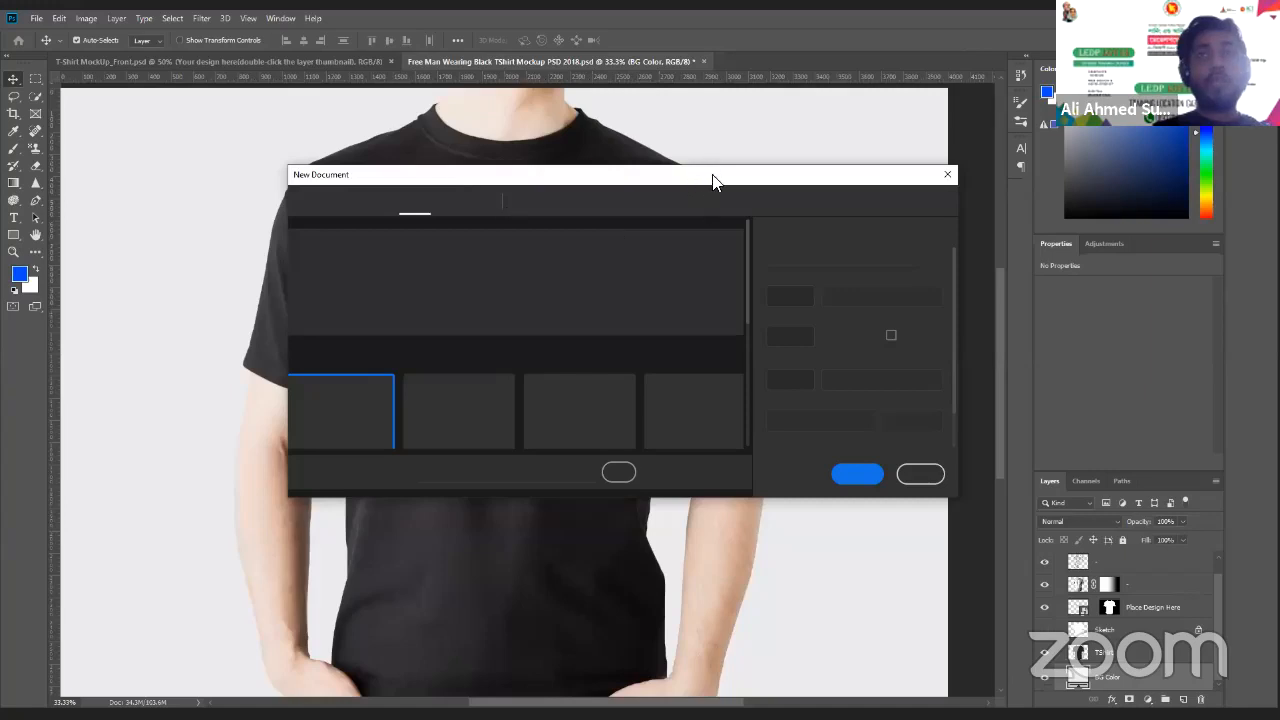
{"action": "left_click_drag", "start_coordinate": [727, 187], "coordinate": [595, 192]}
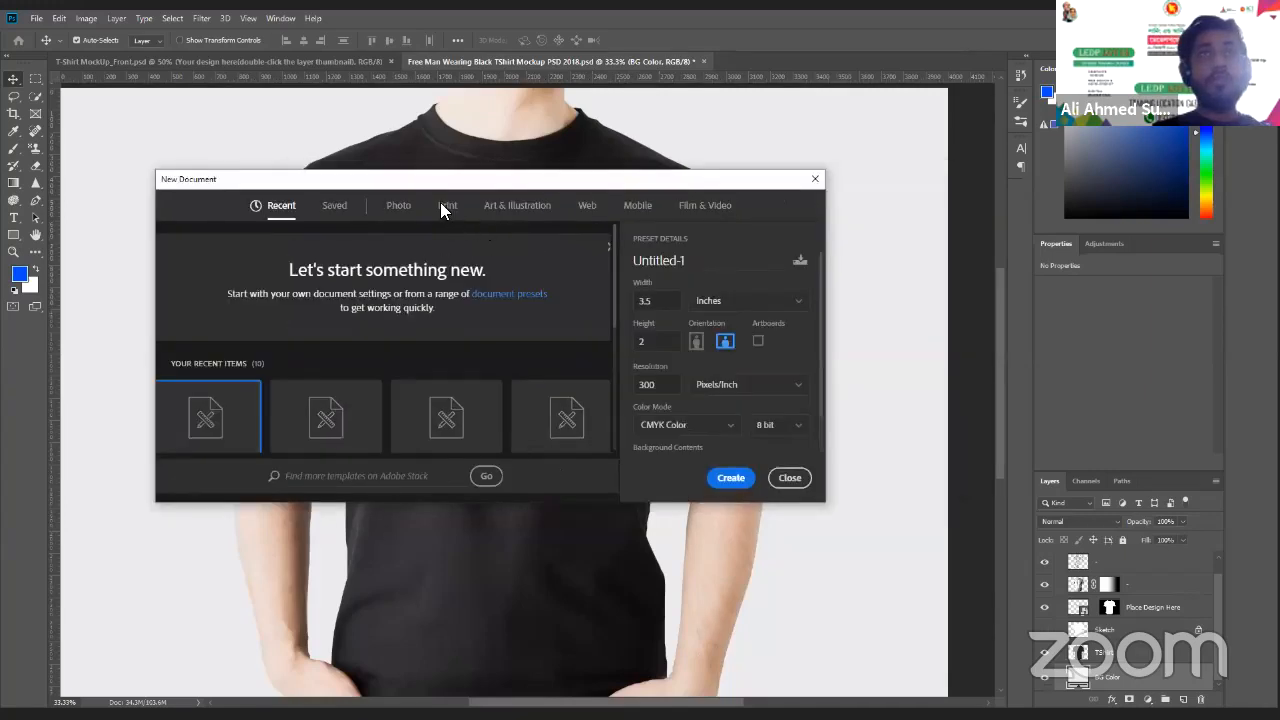
{"action": "left_click", "coordinate": [448, 207]}
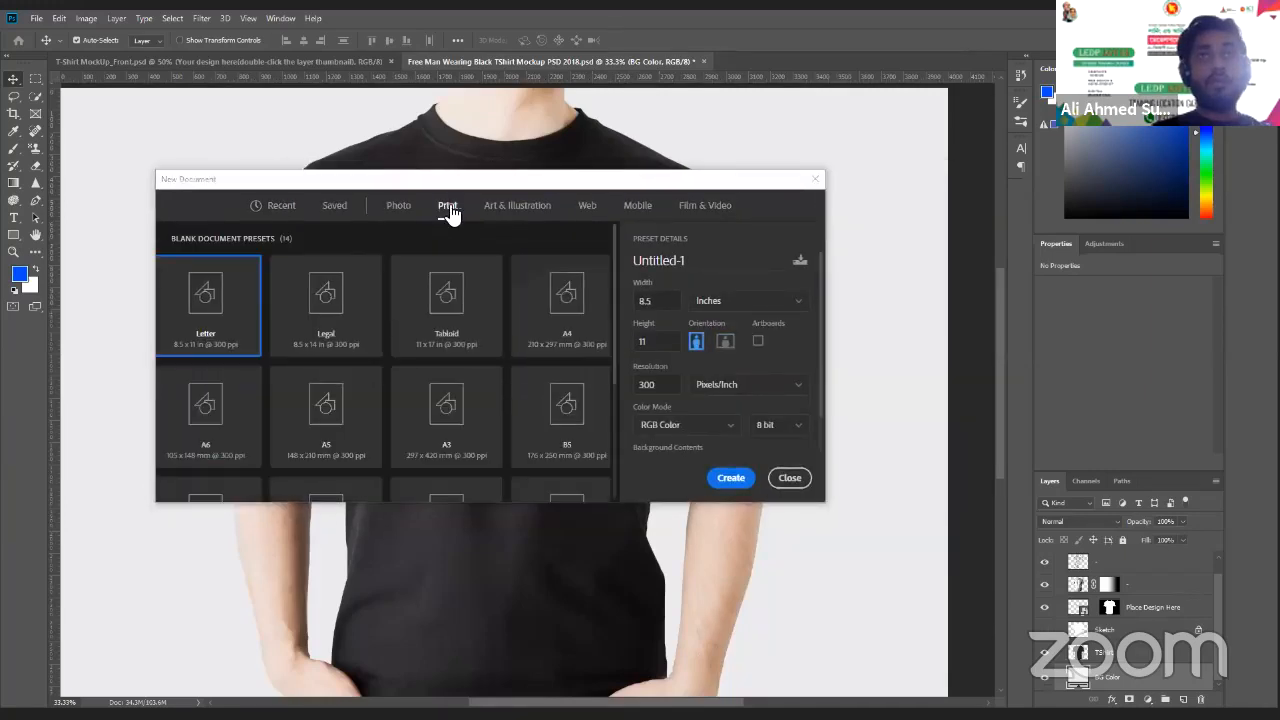
{"action": "left_click", "coordinate": [738, 480]}
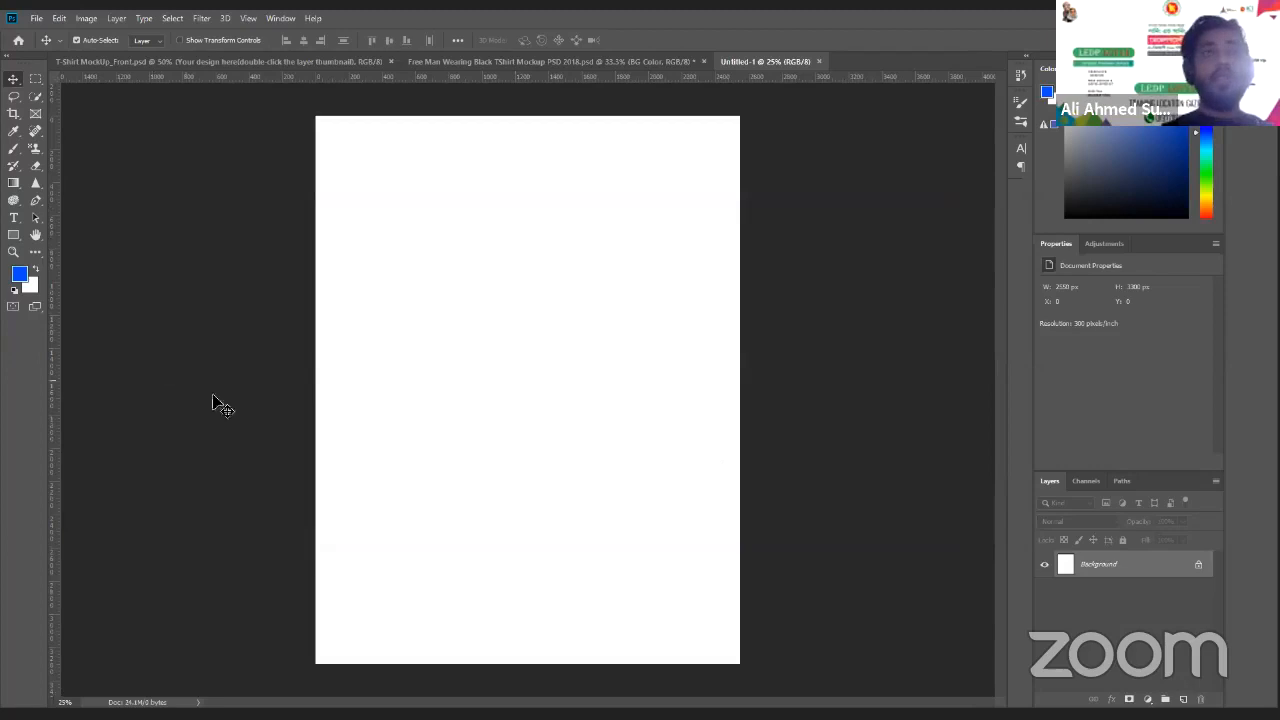
{"action": "left_click", "coordinate": [13, 238]}
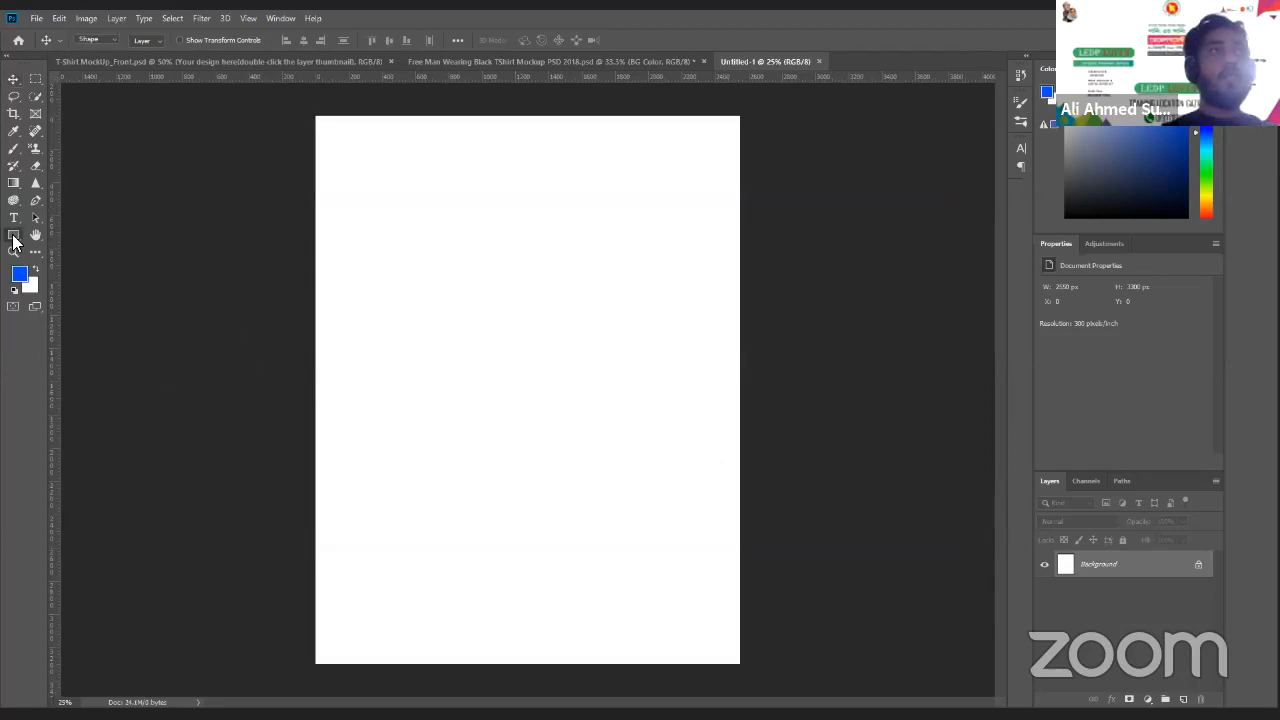
{"action": "right_click", "coordinate": [14, 238]}
{"action": "left_click", "coordinate": [11, 239]}
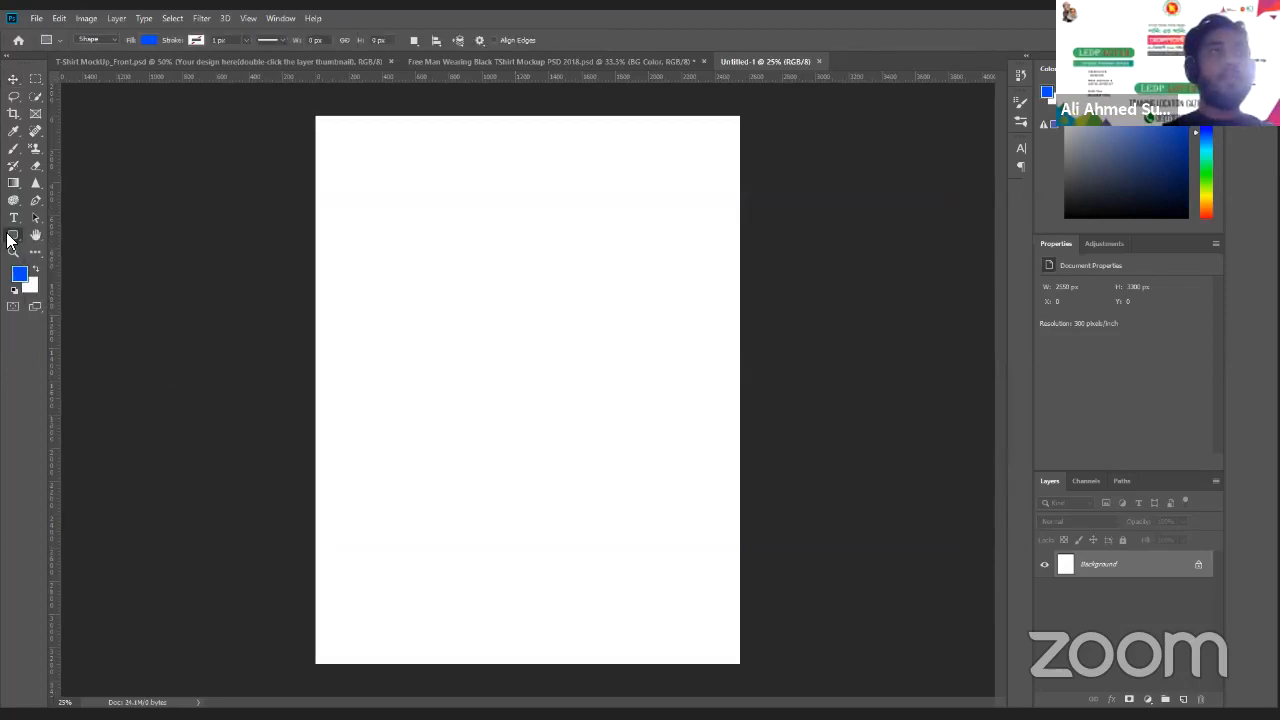
{"action": "right_click", "coordinate": [13, 234]}
{"action": "left_click", "coordinate": [90, 274]}
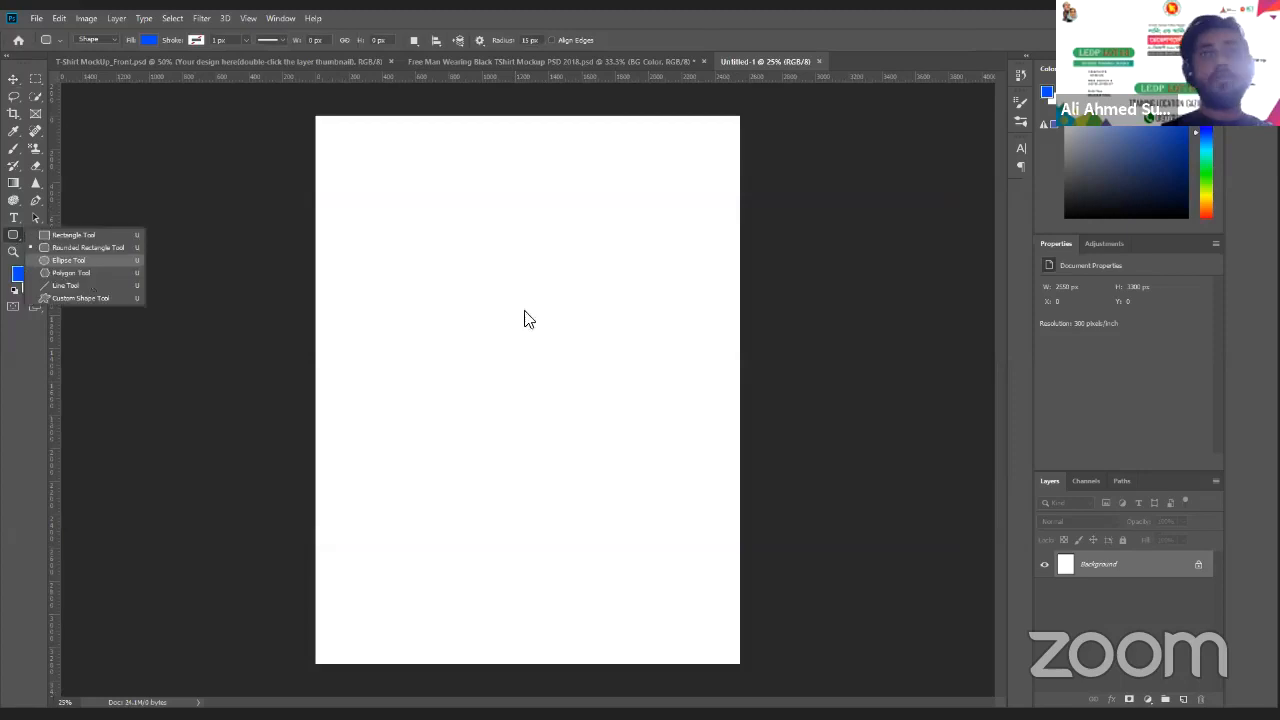
{"action": "left_click_drag", "start_coordinate": [504, 313], "coordinate": [583, 420]}
{"action": "key", "text": "ctrl+z"}
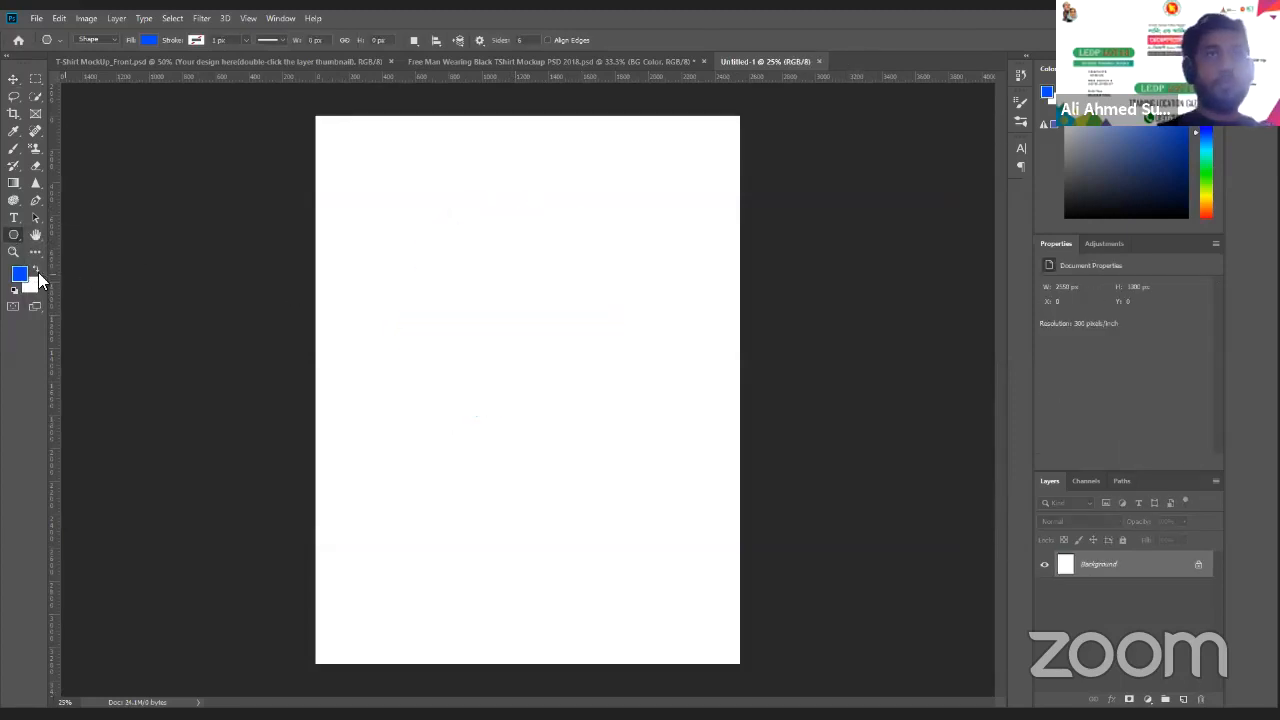
Draw a blue circle about 1392 px in diameter with the Ellipse Tool and move it to the middle of the page
{"action": "right_click", "coordinate": [13, 234]}
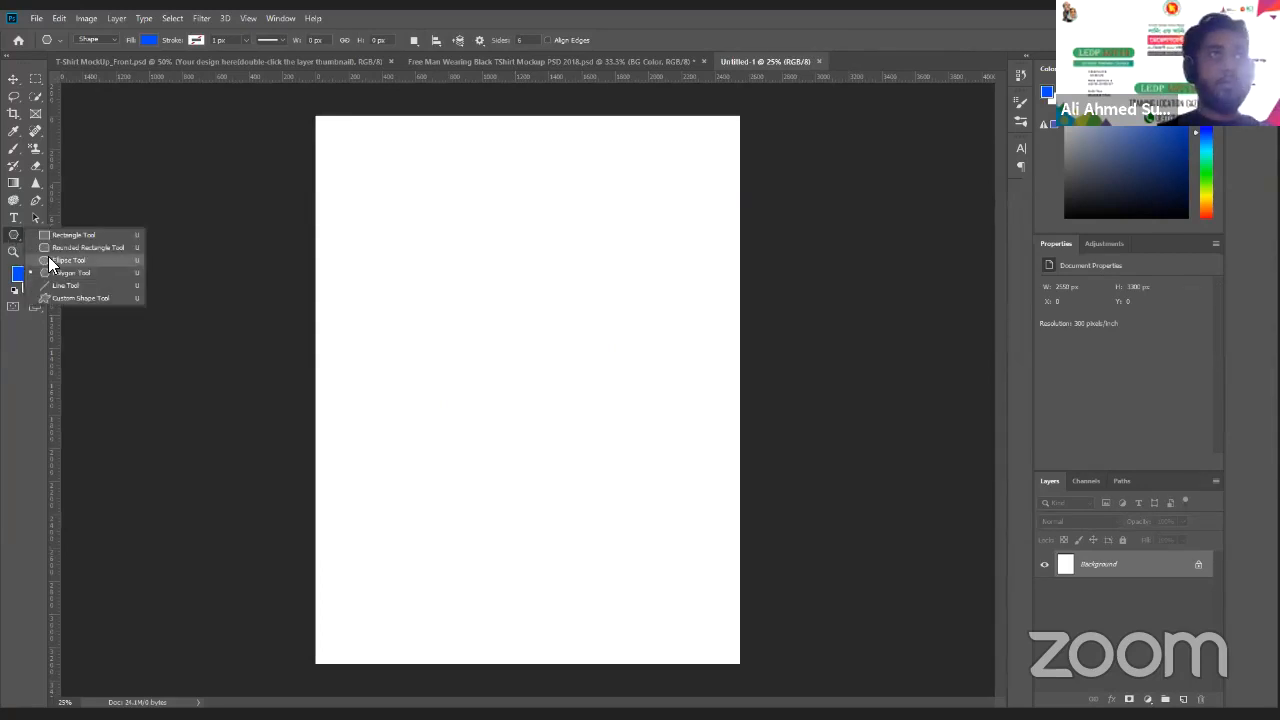
{"action": "left_click", "coordinate": [49, 263]}
{"action": "left_click_drag", "start_coordinate": [531, 289], "coordinate": [649, 401]}
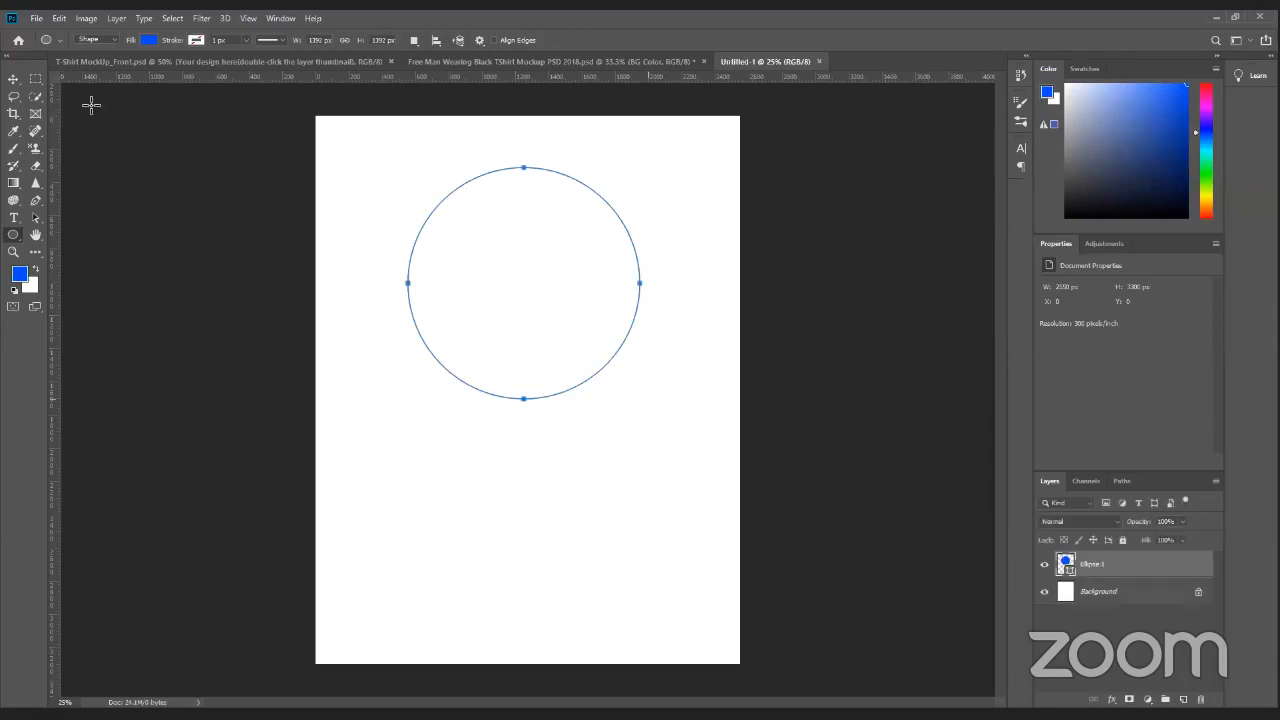
{"action": "left_click", "coordinate": [19, 80]}
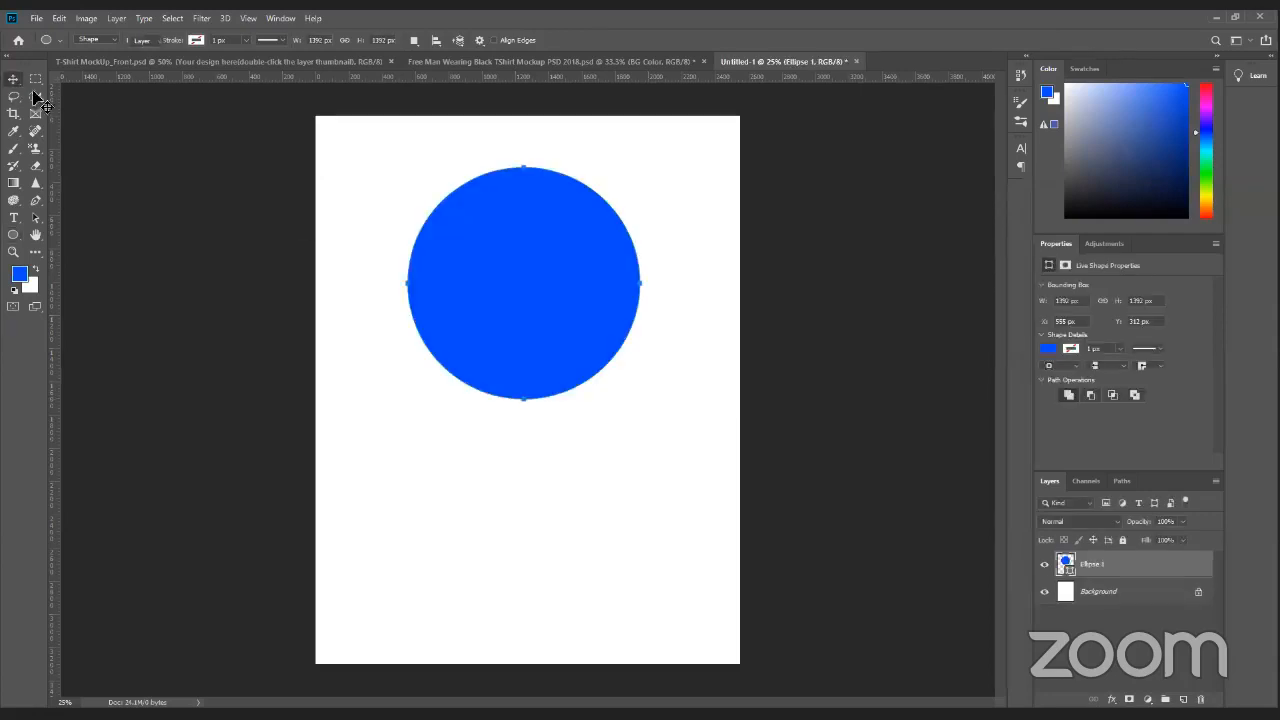
{"action": "left_click_drag", "start_coordinate": [534, 283], "coordinate": [543, 372]}
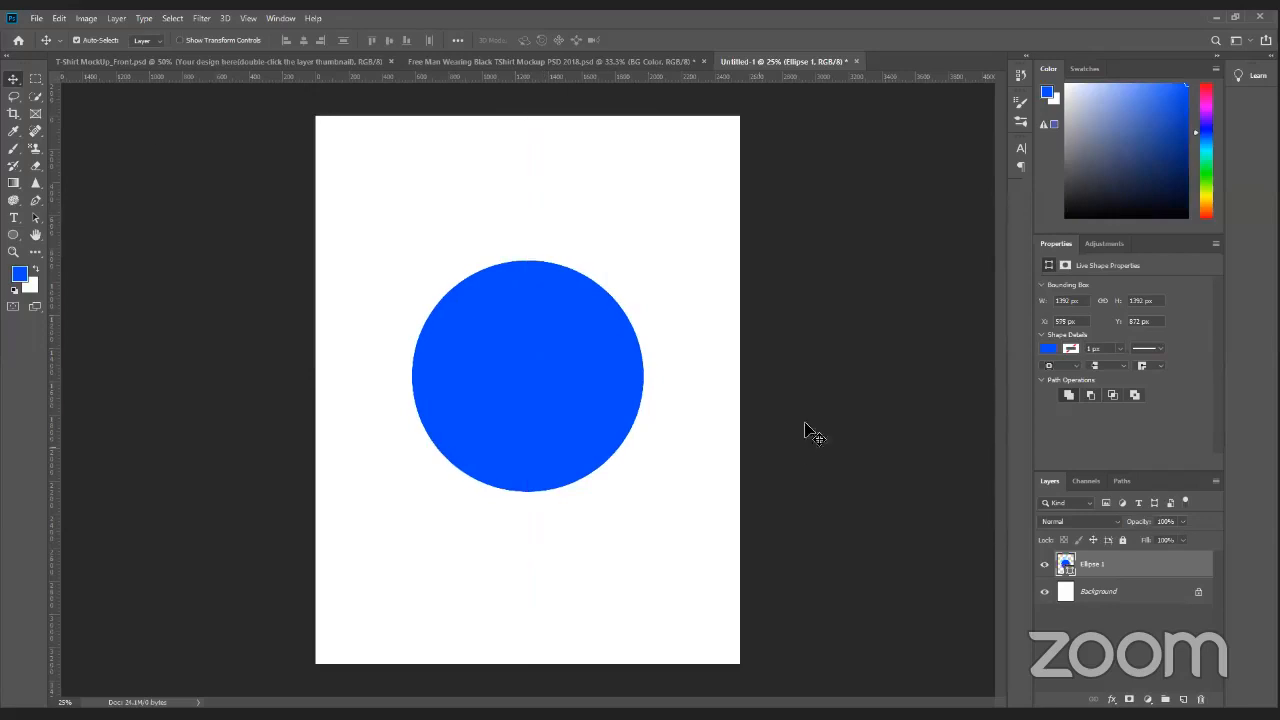
Add the red text "Your Design" above the circle and enlarge its font size to 49 pt
{"action": "left_click", "coordinate": [17, 220]}
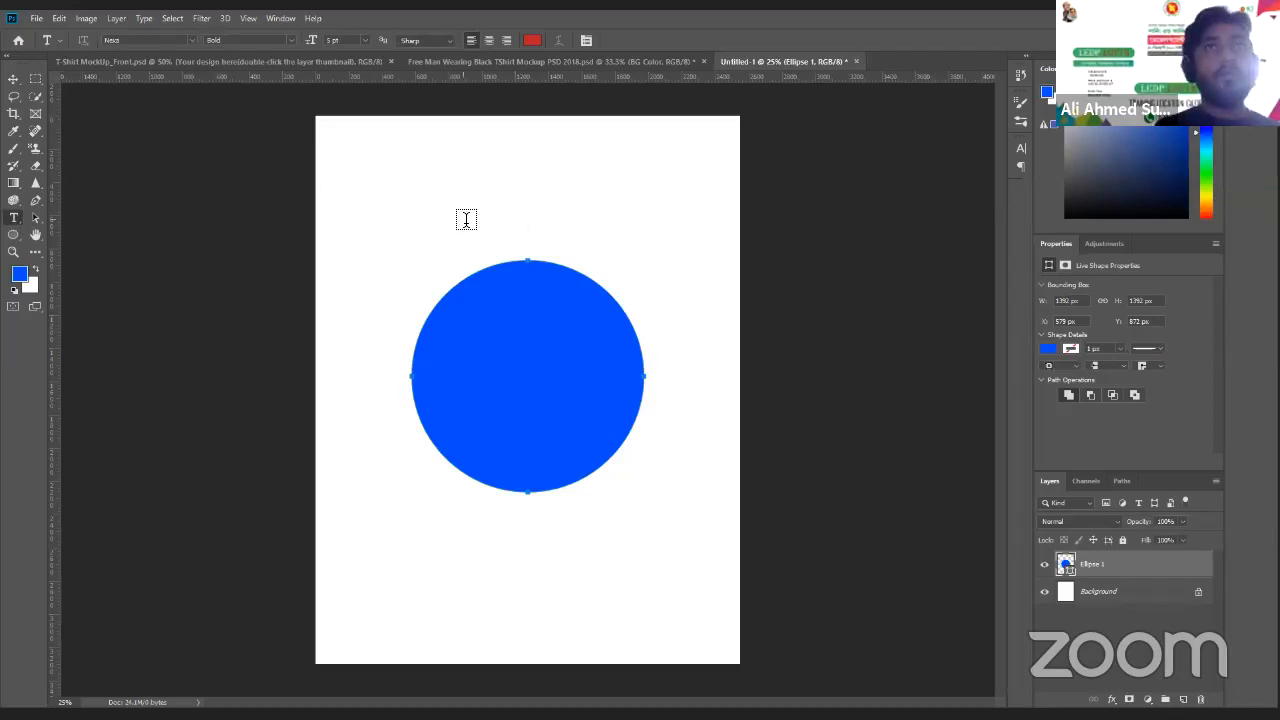
{"action": "left_click", "coordinate": [532, 221]}
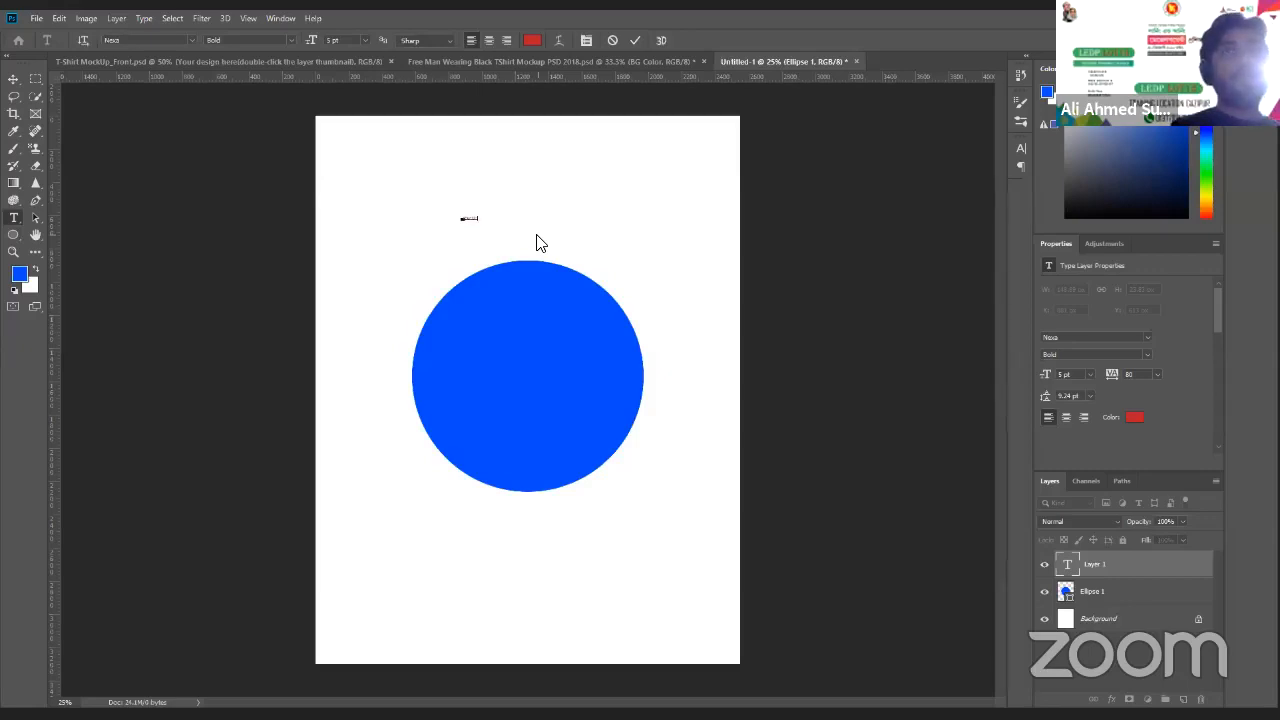
{"action": "left_click", "coordinate": [635, 41]}
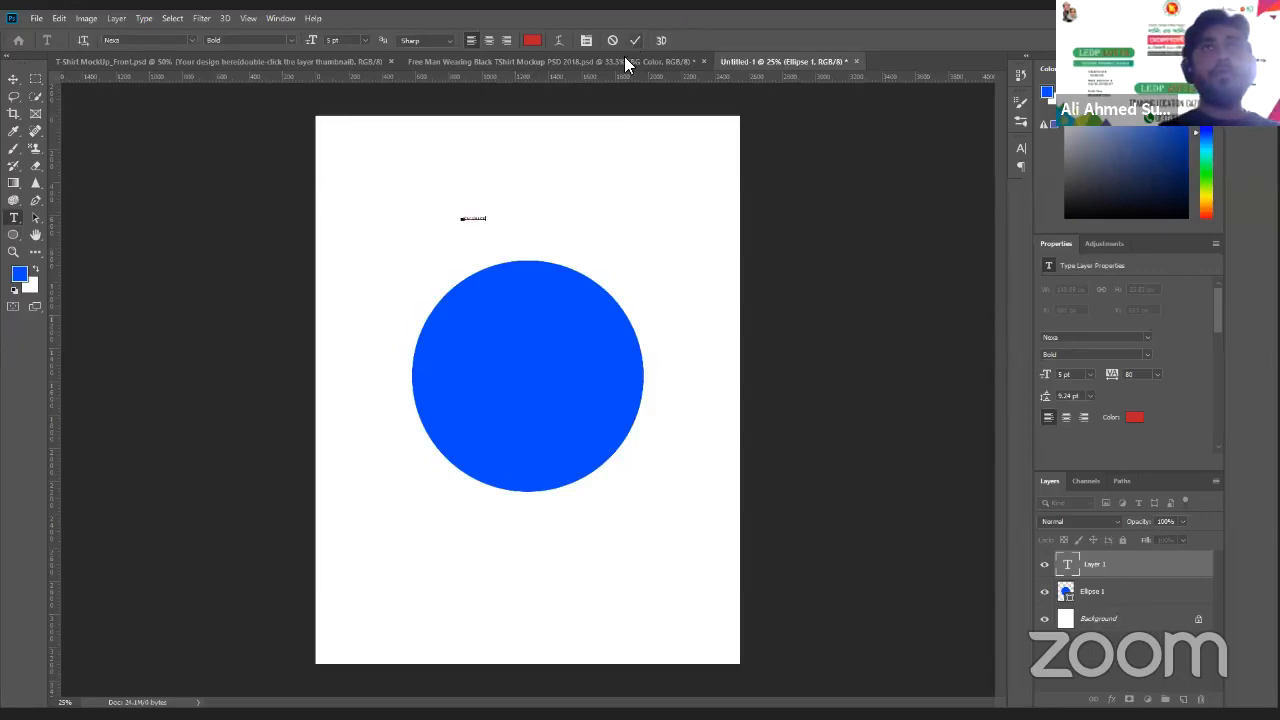
{"action": "double_click", "coordinate": [1066, 566]}
{"action": "left_click_drag", "start_coordinate": [304, 40], "coordinate": [346, 48]}
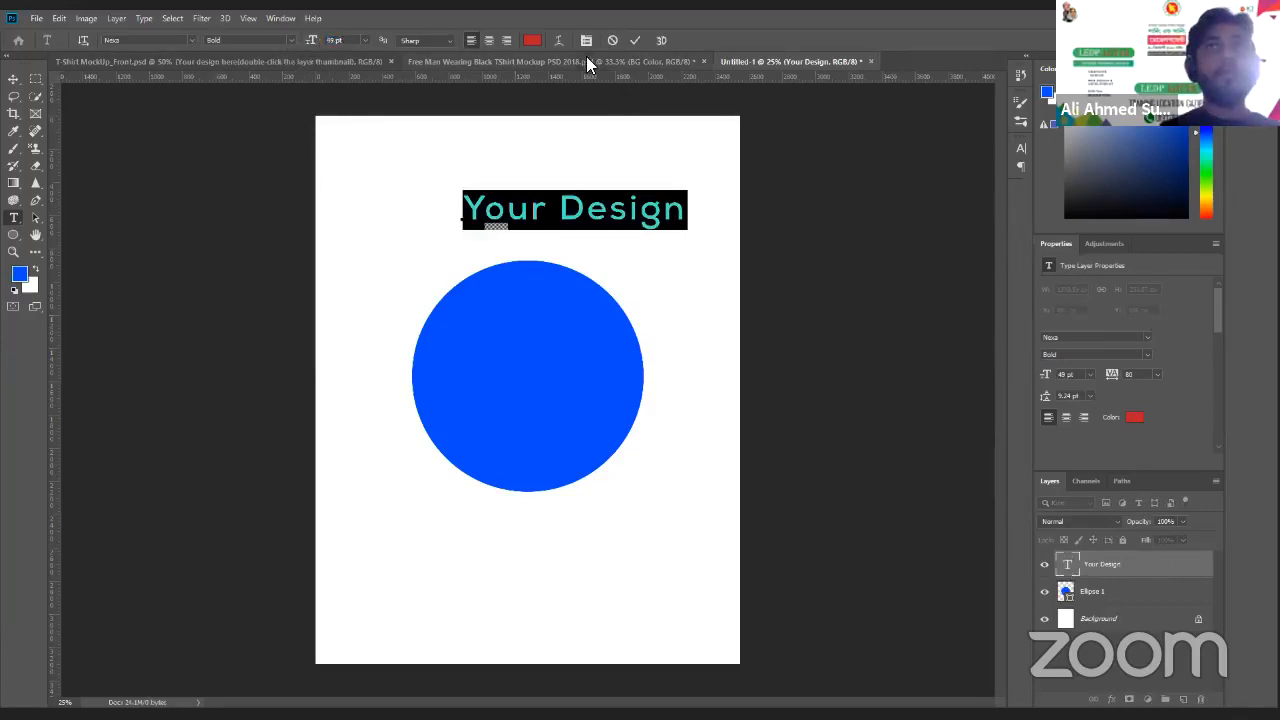
{"action": "left_click", "coordinate": [634, 41]}
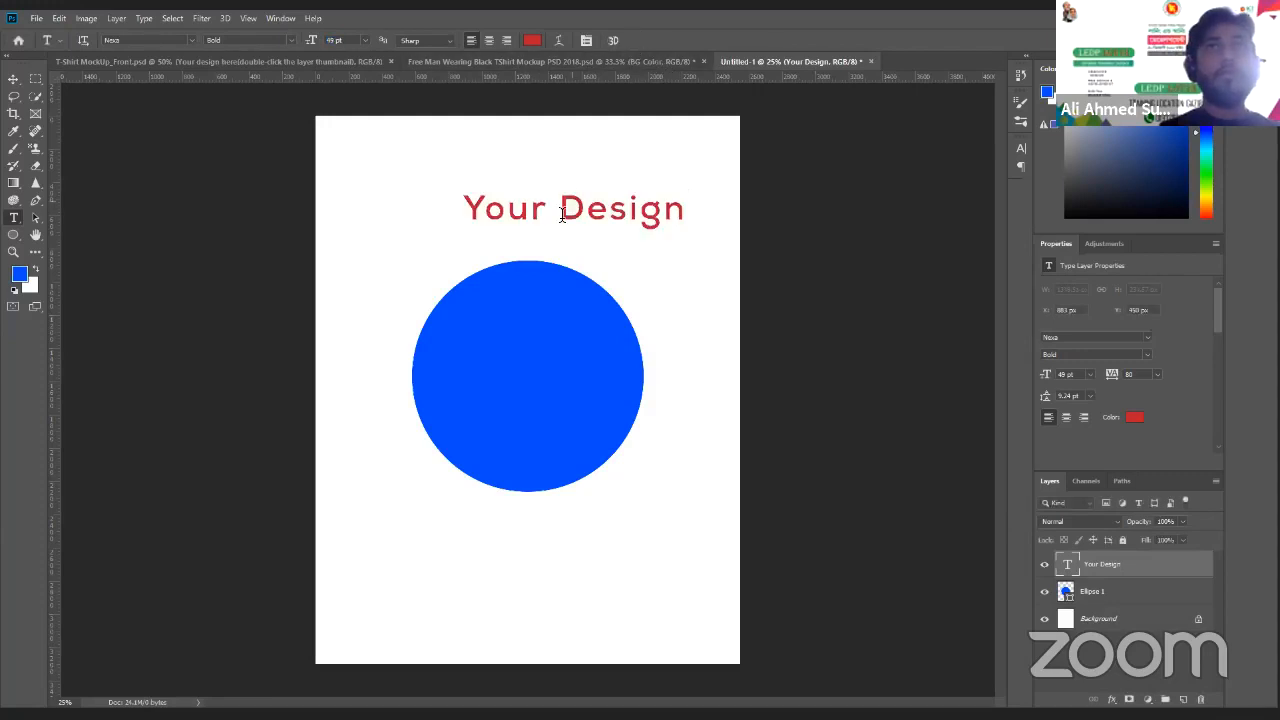
Move the "Your Design" text onto the middle of the blue circle and scale it down to about 35 pt so it fits inside
{"action": "left_click_drag", "start_coordinate": [563, 208], "coordinate": [520, 373]}
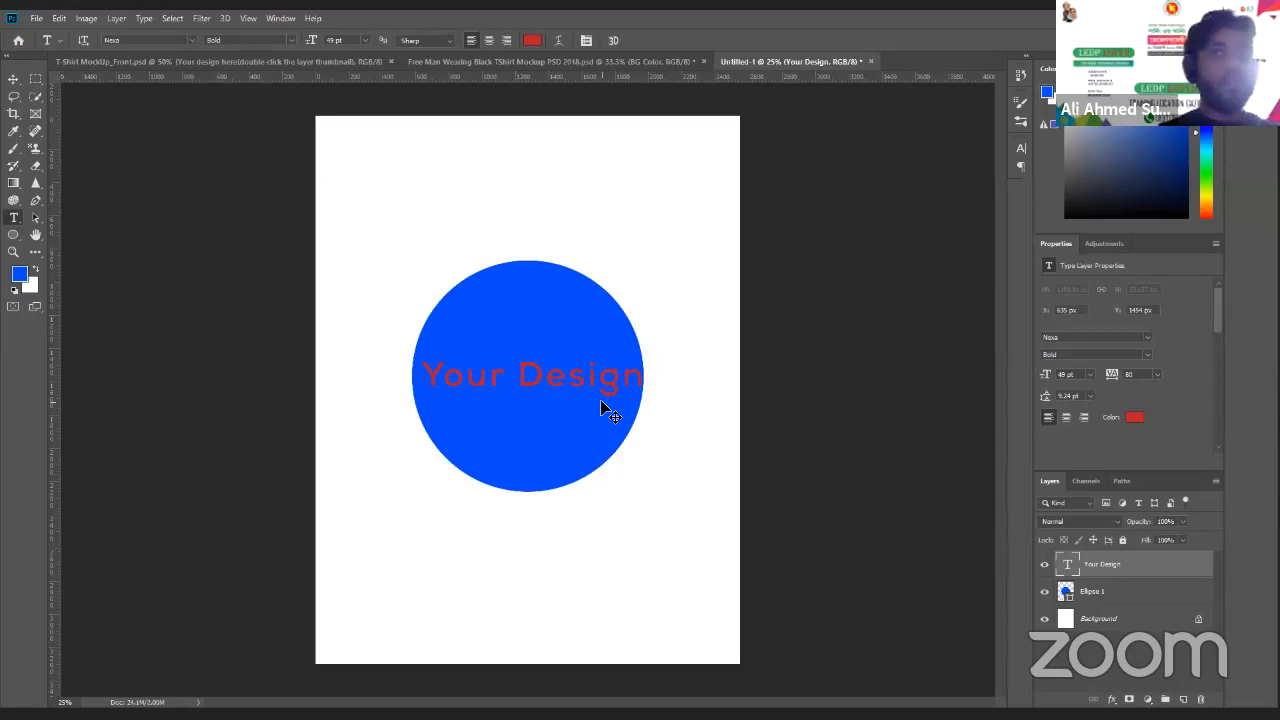
{"action": "key", "text": "ctrl+t"}
{"action": "left_click_drag", "start_coordinate": [619, 397], "coordinate": [616, 397]}
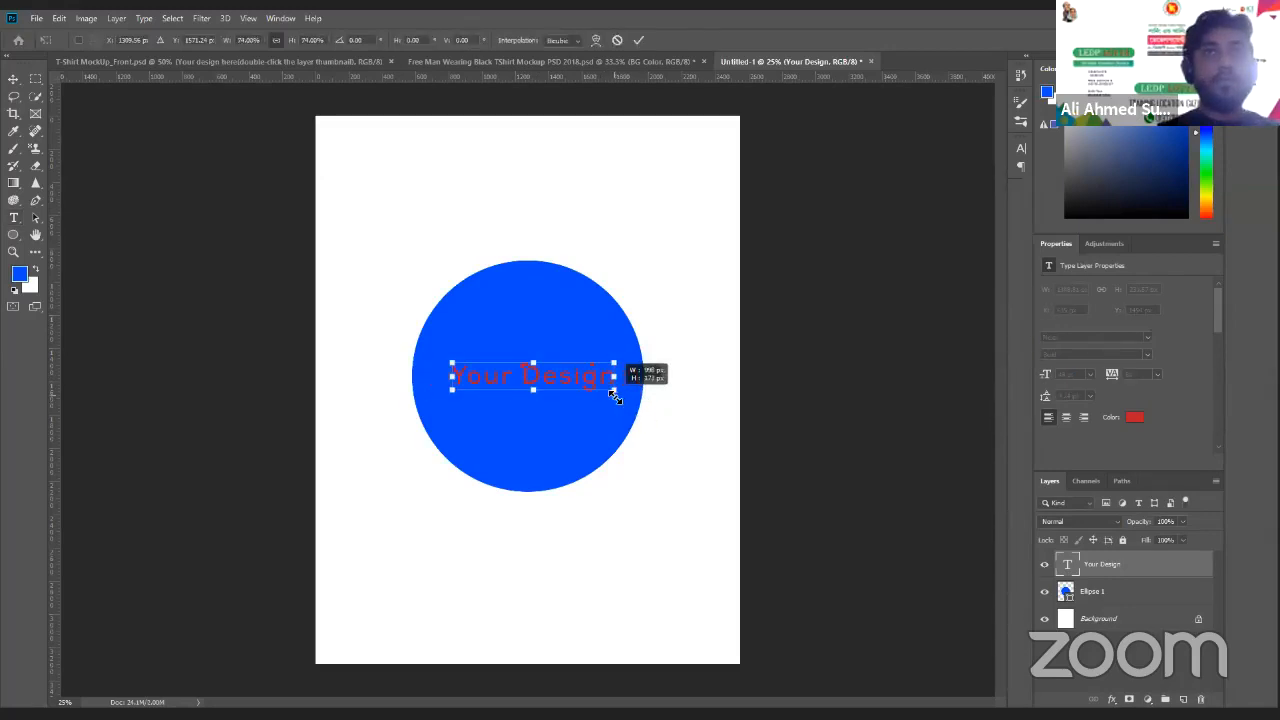
{"action": "left_click_drag", "start_coordinate": [546, 375], "coordinate": [540, 376]}
{"action": "left_click", "coordinate": [638, 40]}
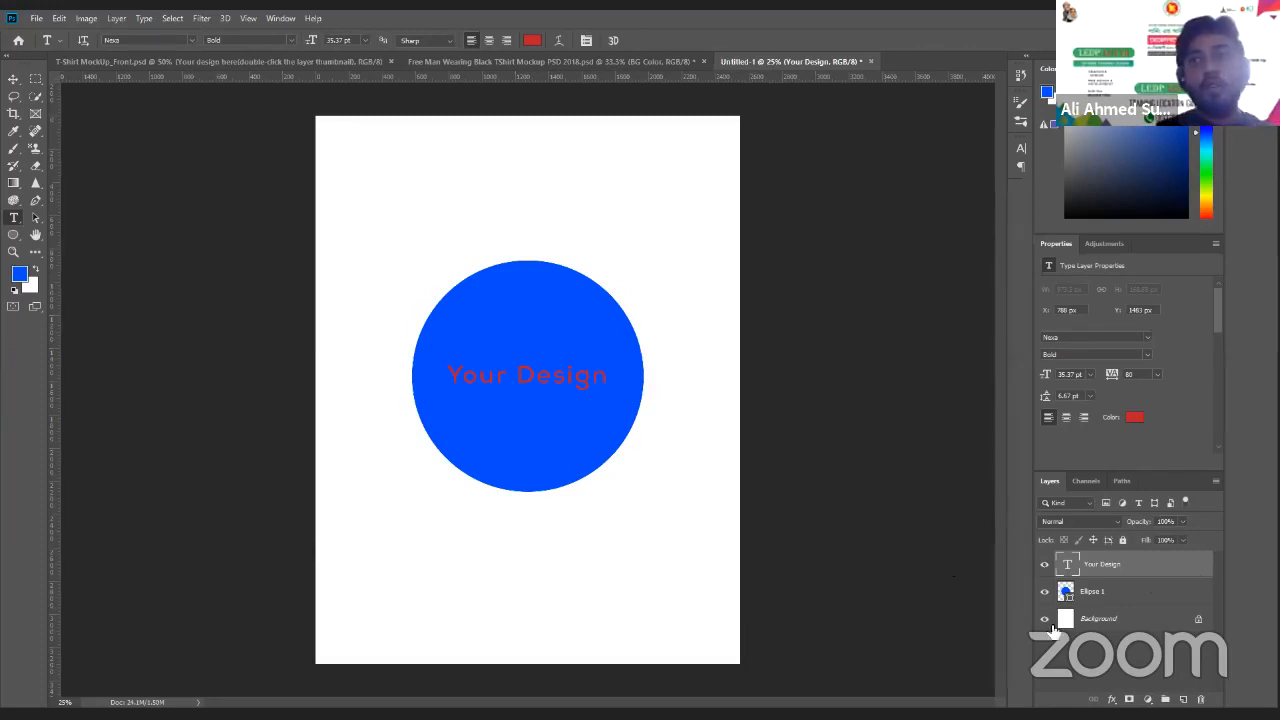
Toggle the white Background layer's visibility to compare, leaving it hidden so the page is transparent
{"action": "left_click", "coordinate": [1045, 619]}
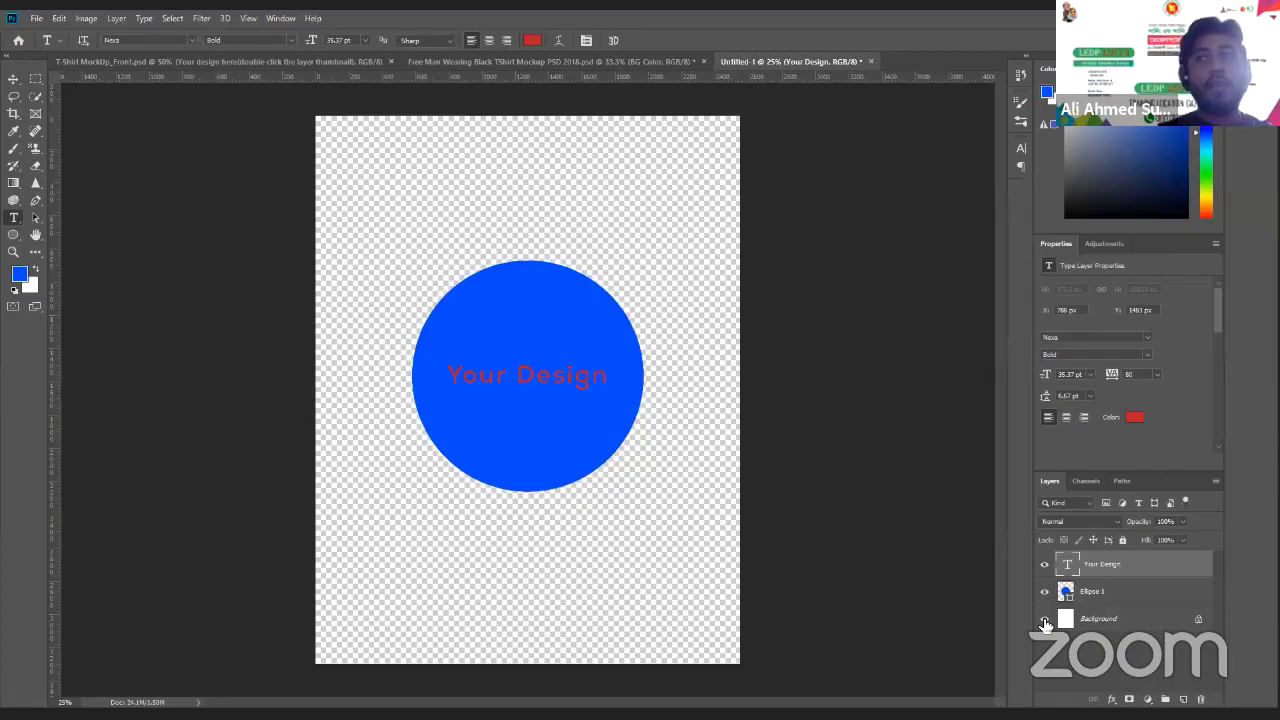
{"action": "left_click", "coordinate": [1045, 620]}
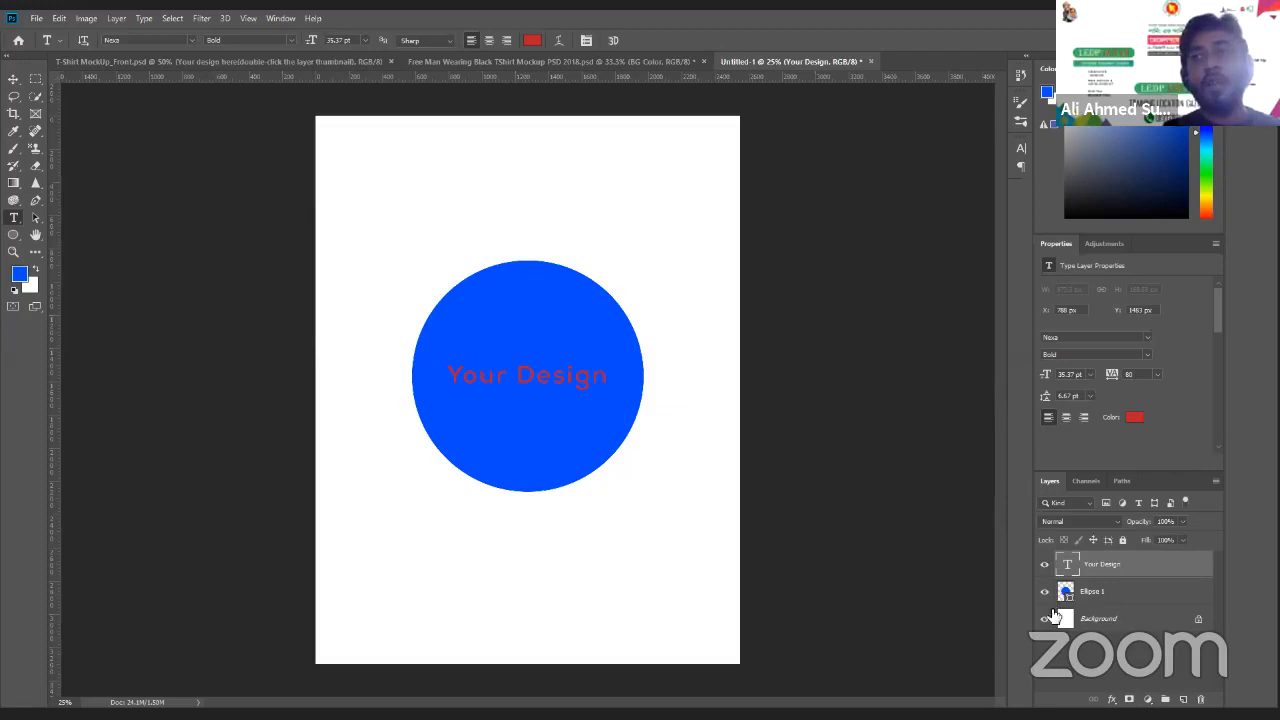
{"action": "left_click", "coordinate": [1045, 619]}
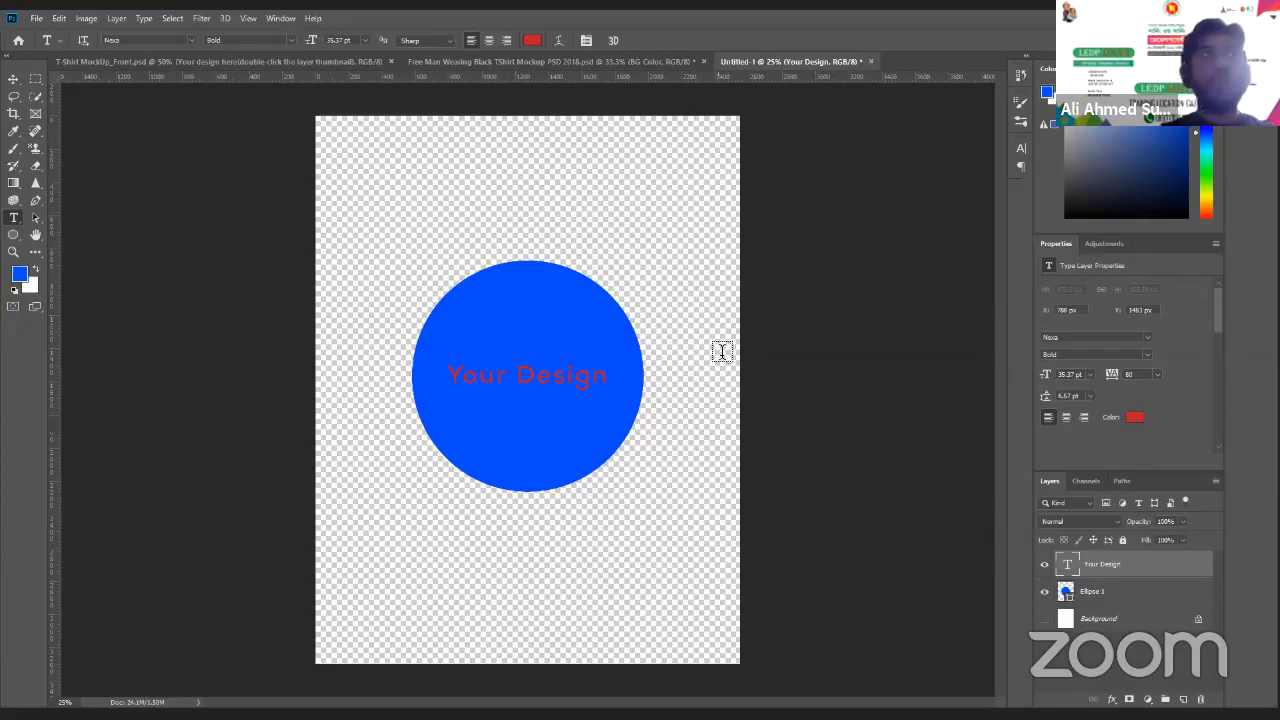
Crop the canvas on all four sides to a near-square of about 1774 × 1780 px around the circle
{"action": "left_click", "coordinate": [14, 118]}
{"action": "left_click", "coordinate": [74, 116]}
{"action": "left_click_drag", "start_coordinate": [531, 112], "coordinate": [534, 160]}
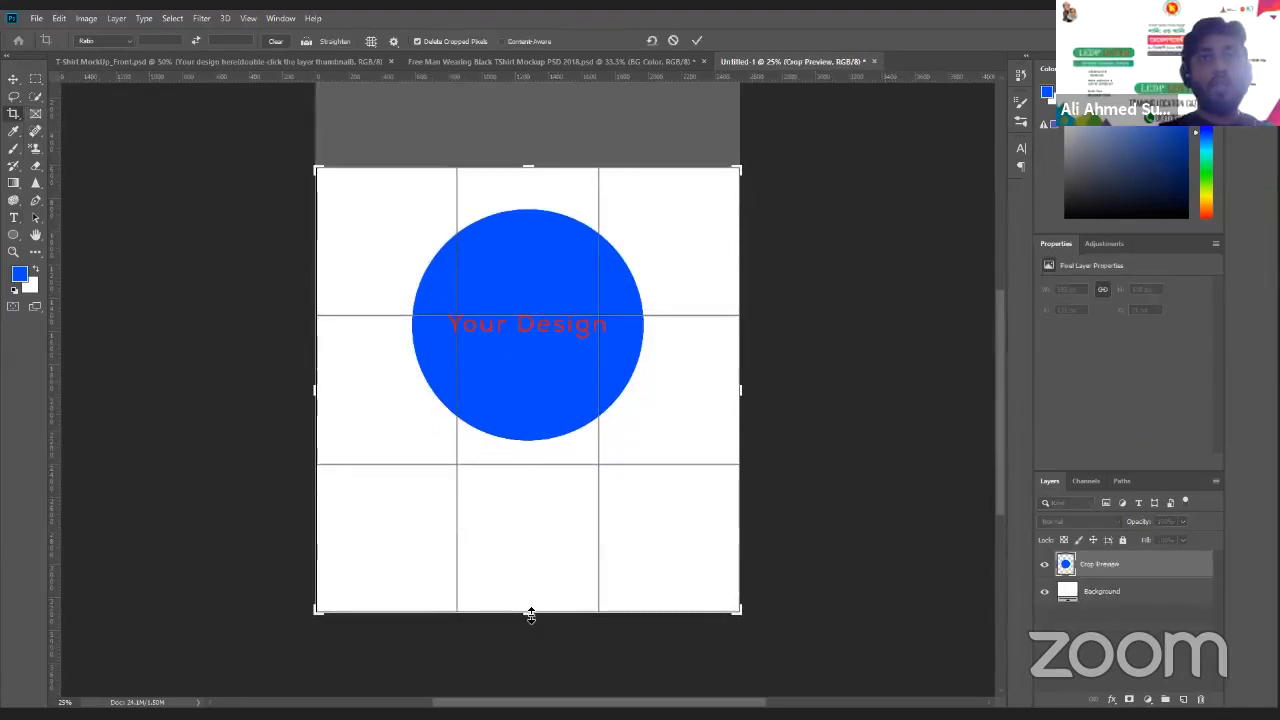
{"action": "left_click_drag", "start_coordinate": [529, 609], "coordinate": [533, 537]}
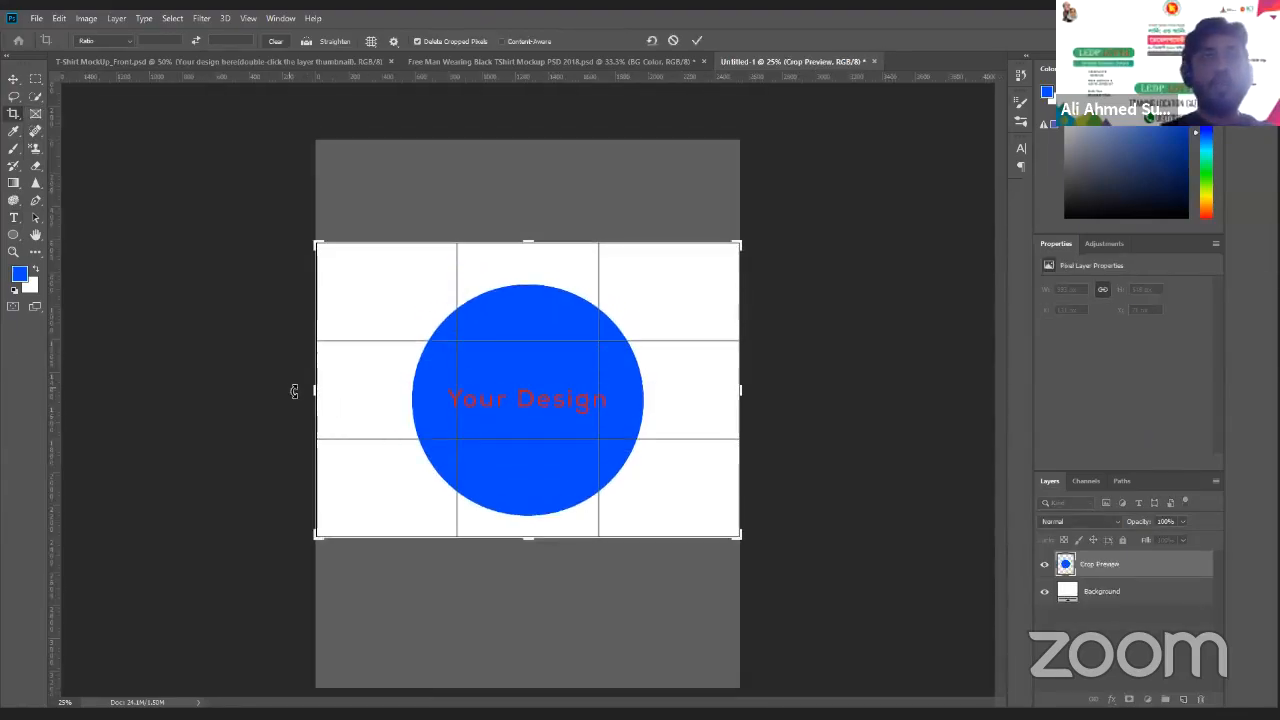
{"action": "left_click_drag", "start_coordinate": [314, 391], "coordinate": [349, 391]}
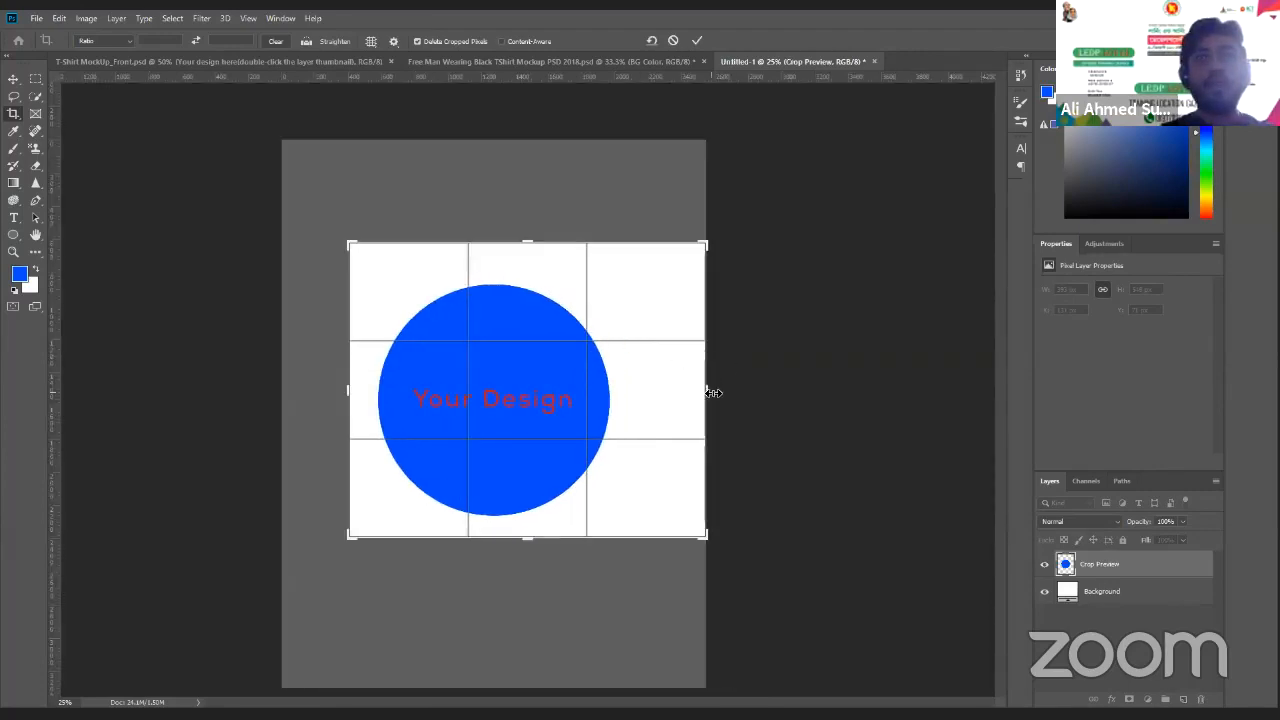
{"action": "left_click_drag", "start_coordinate": [708, 390], "coordinate": [683, 389]}
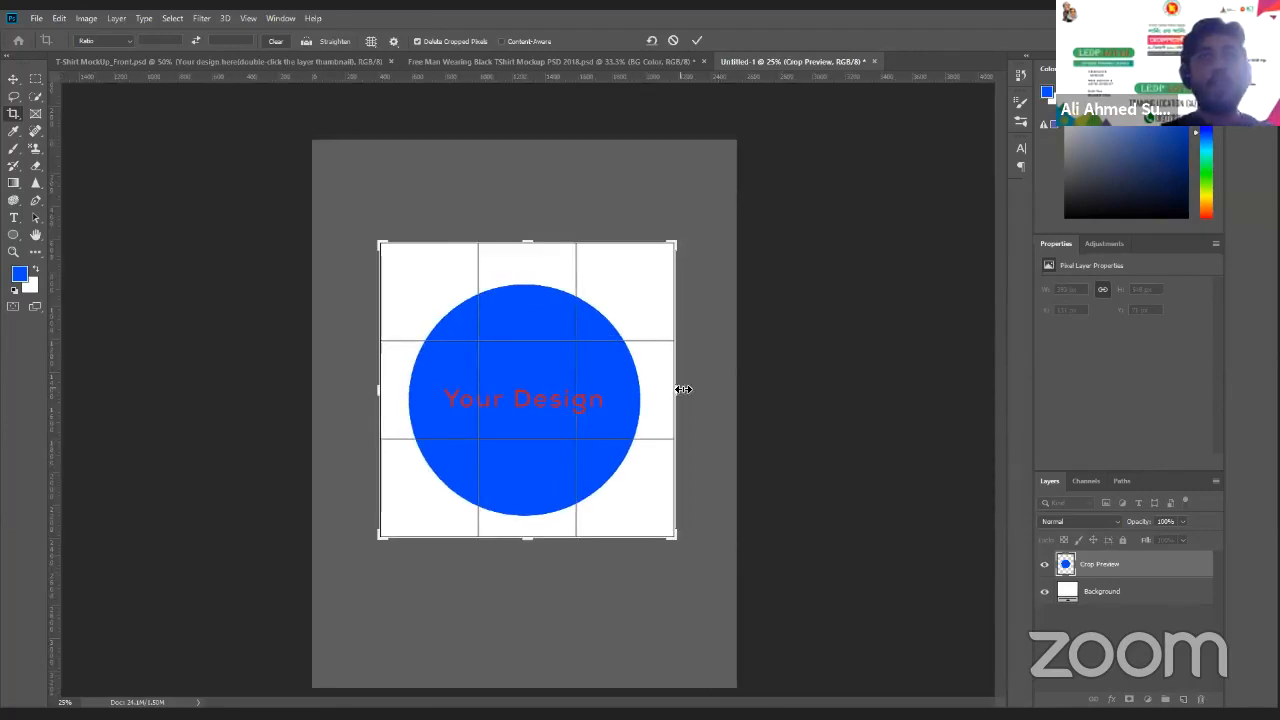
{"action": "left_click", "coordinate": [698, 40]}
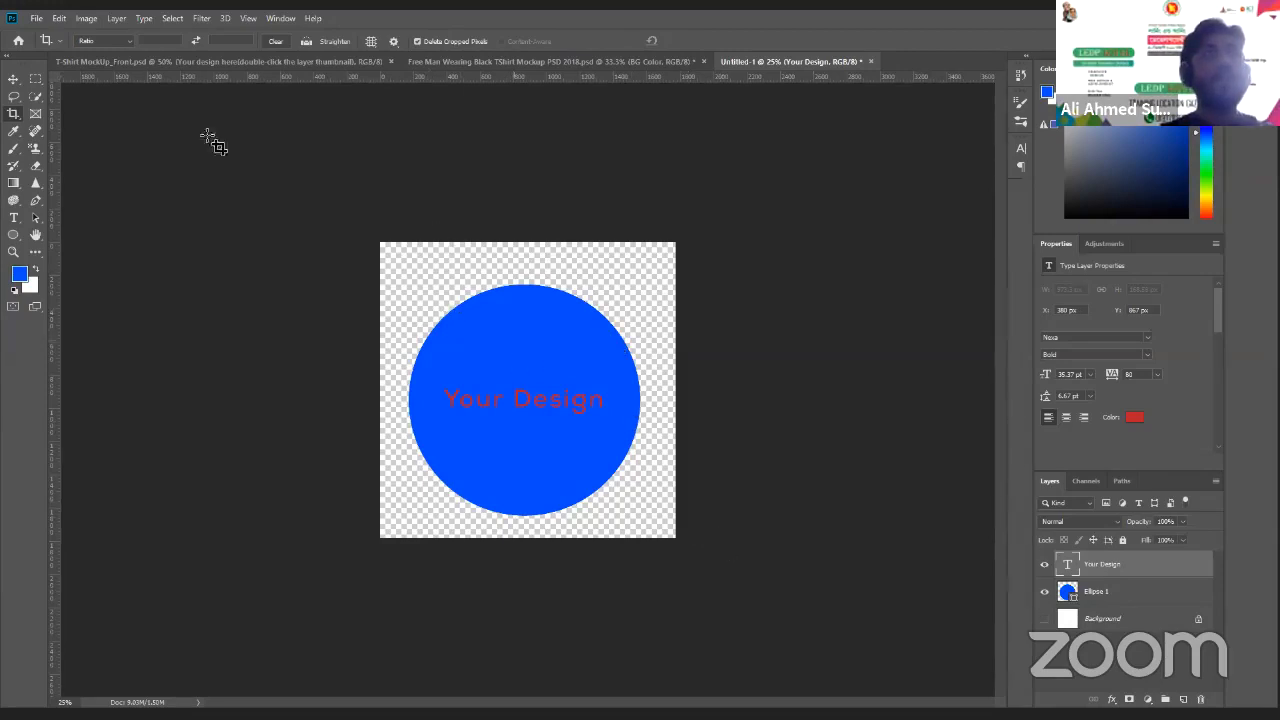
Save a copy of the design to the Desktop as Untitled-1.png in PNG format with the large file size option
{"action": "left_click", "coordinate": [36, 18]}
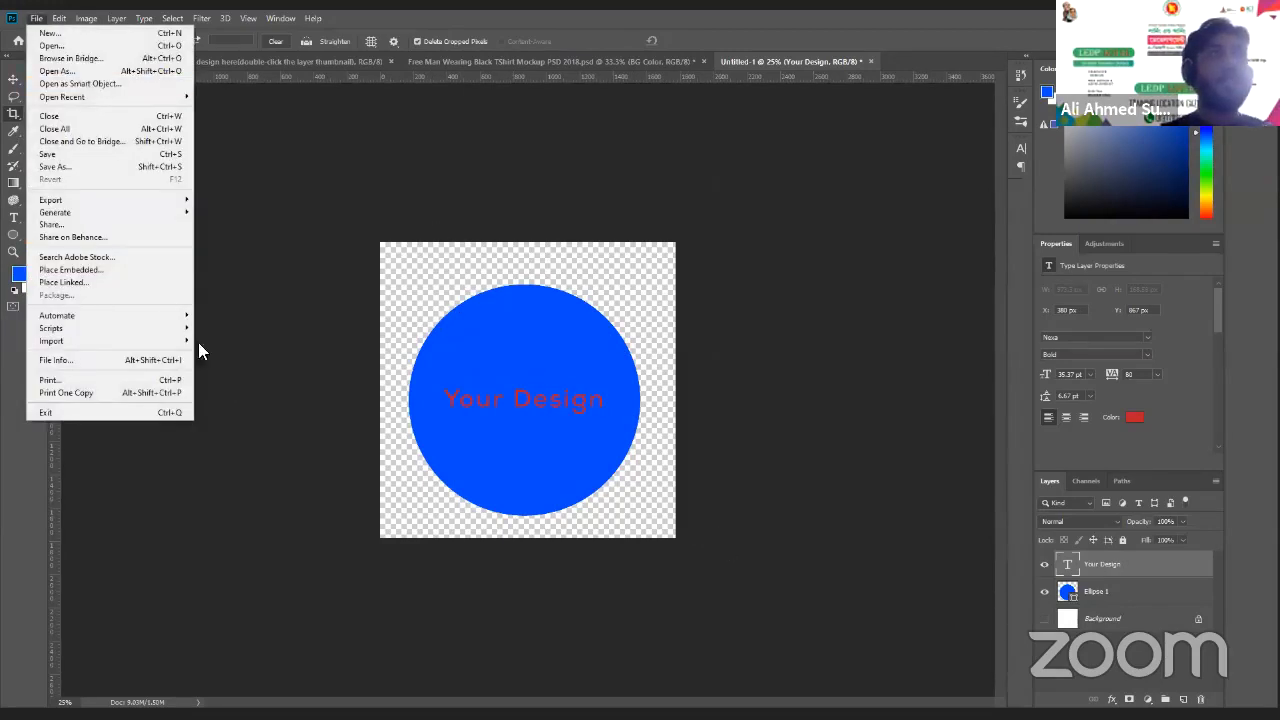
{"action": "left_click", "coordinate": [64, 166]}
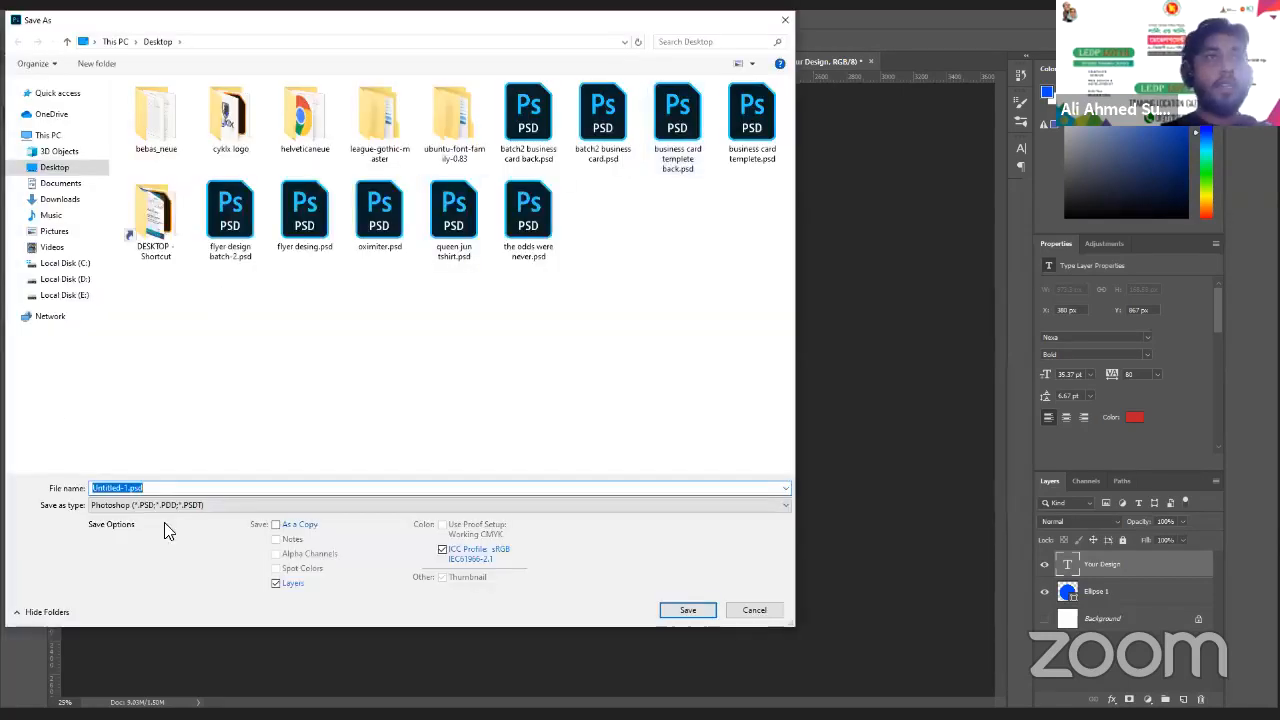
{"action": "left_click", "coordinate": [172, 508]}
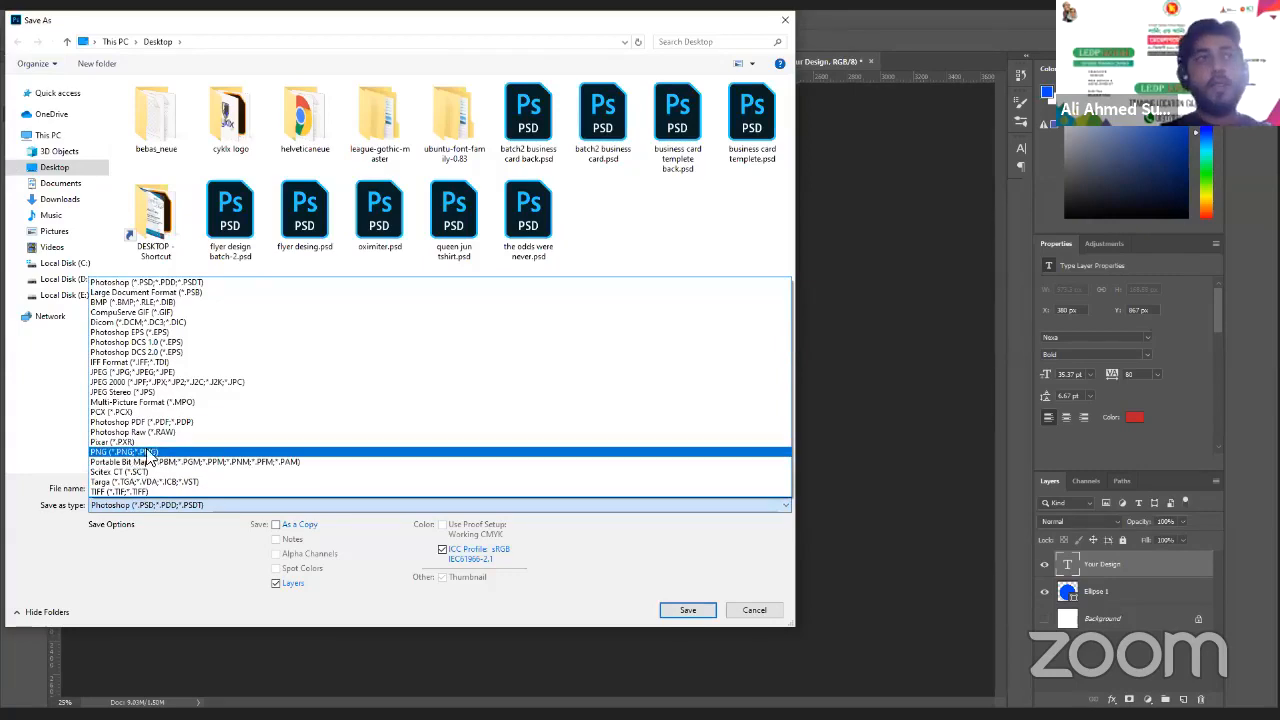
{"action": "left_click", "coordinate": [136, 452]}
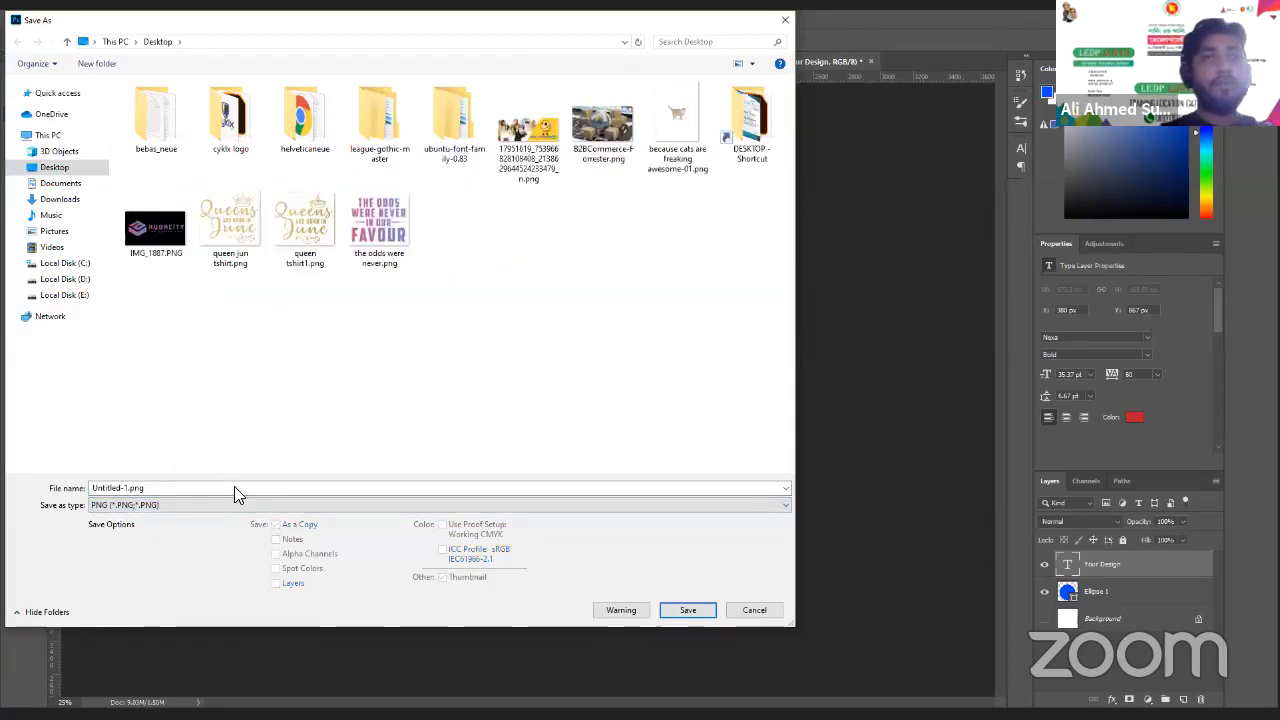
{"action": "left_click", "coordinate": [691, 612]}
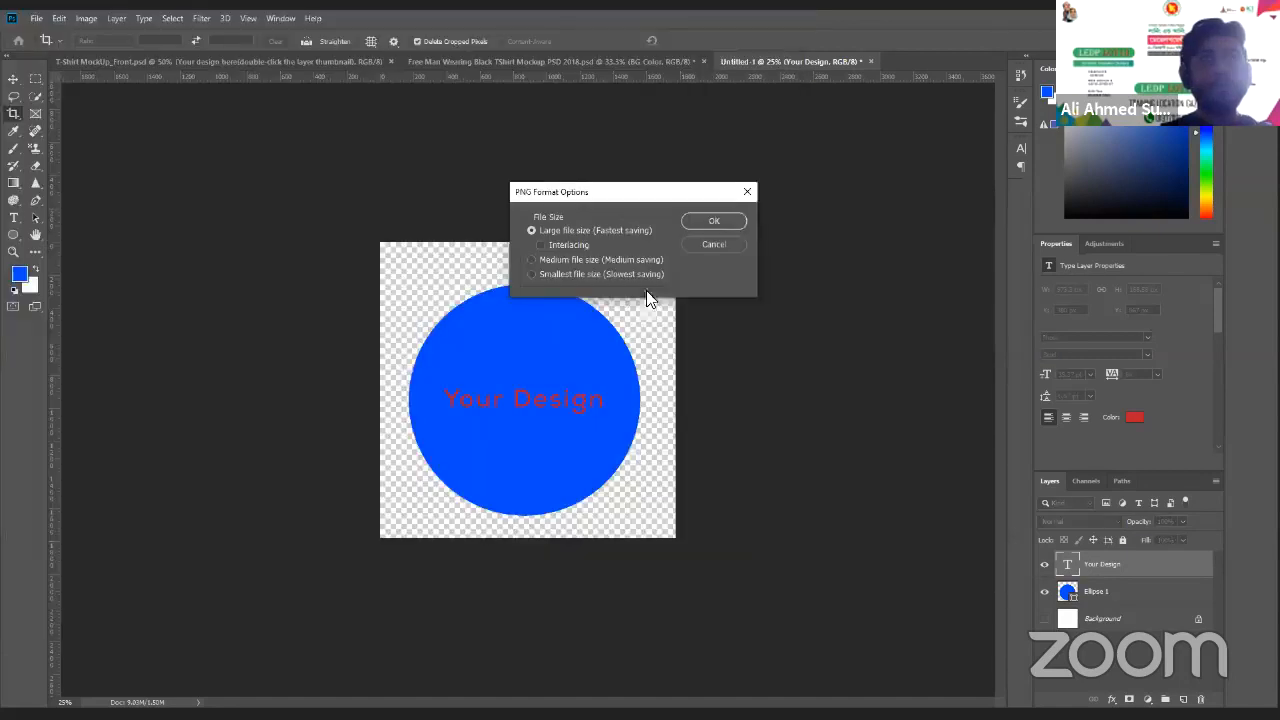
{"action": "left_click", "coordinate": [714, 222]}
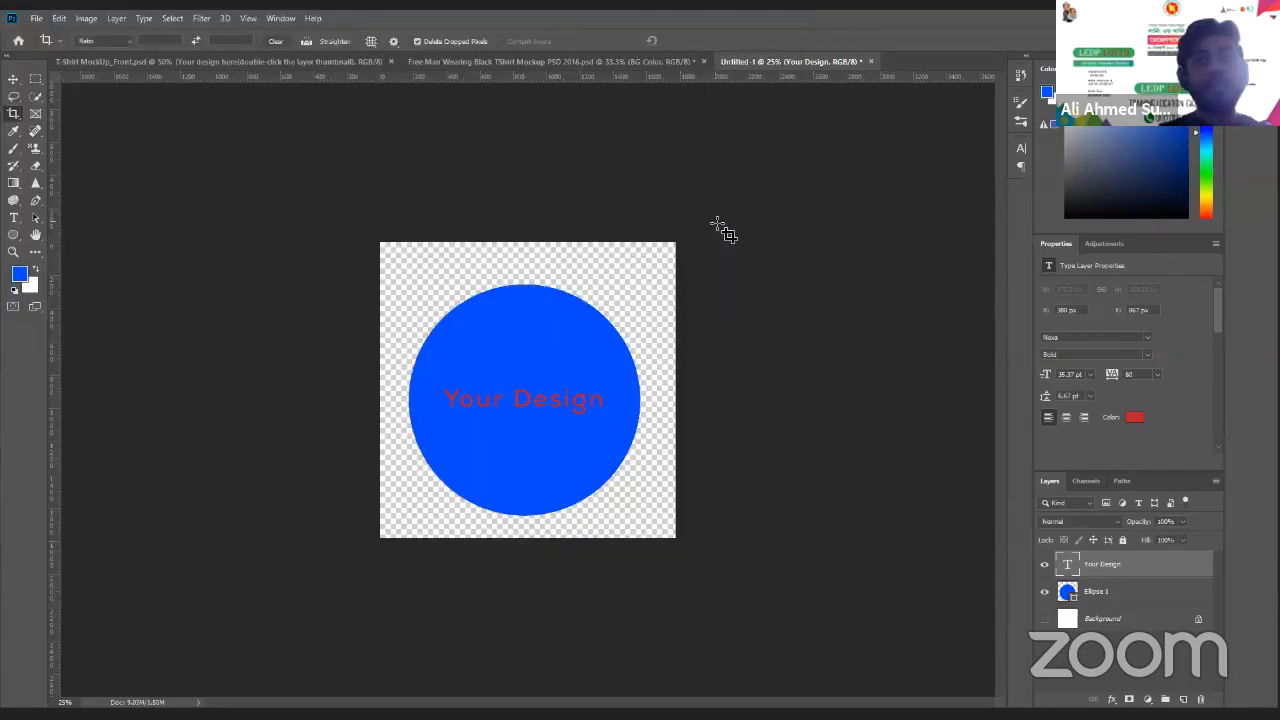
{"action": "left_click", "coordinate": [35, 18]}
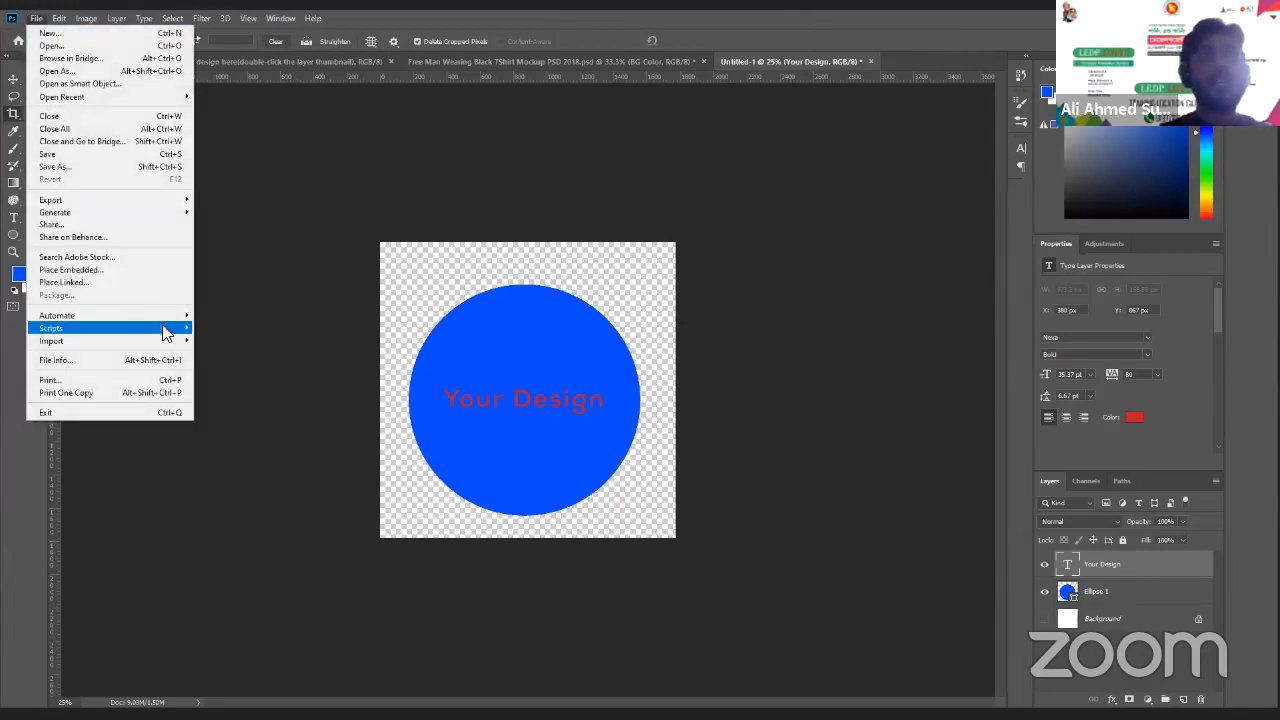
{"action": "left_click", "coordinate": [80, 166]}
{"action": "left_click", "coordinate": [232, 505]}
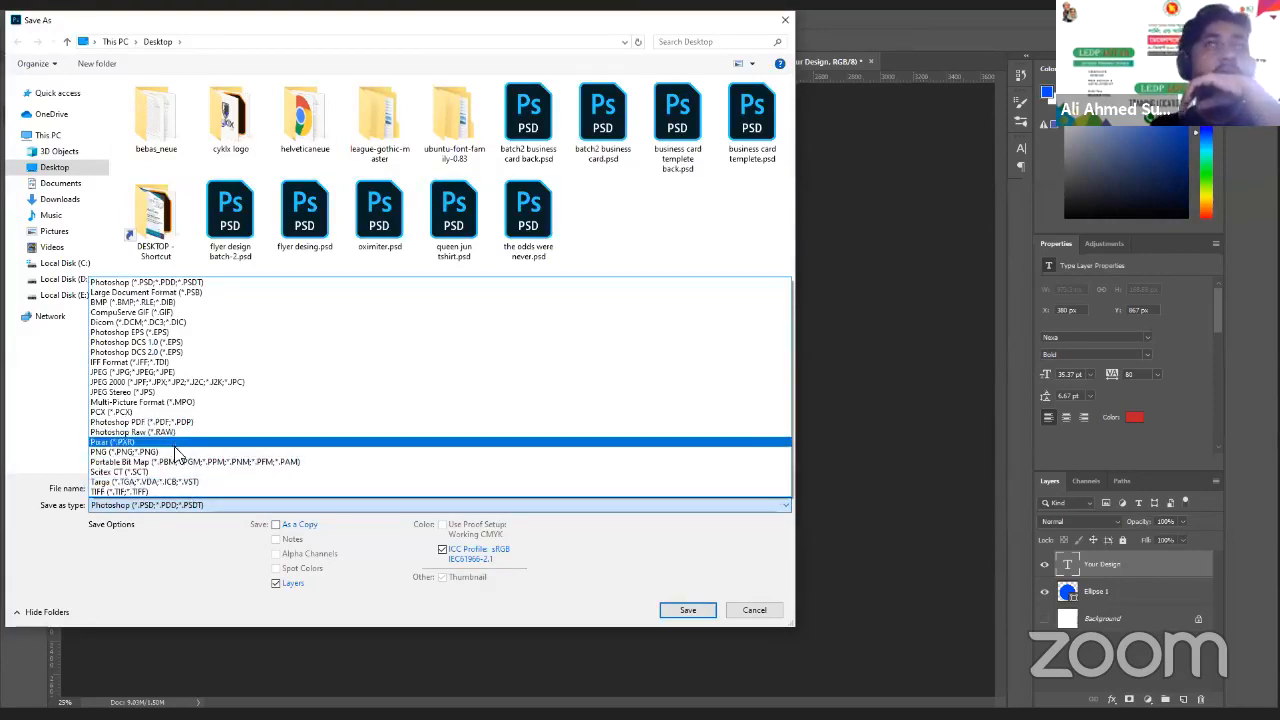
{"action": "left_click", "coordinate": [763, 614]}
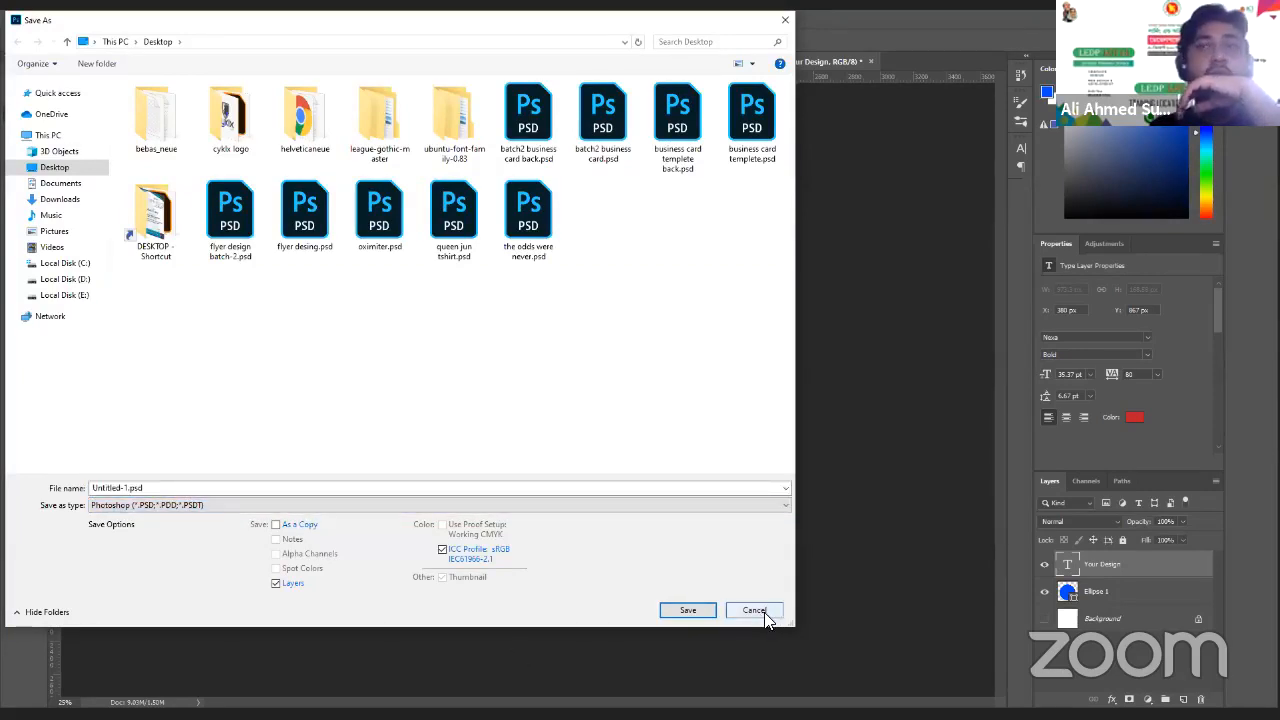
{"action": "left_click", "coordinate": [766, 616]}
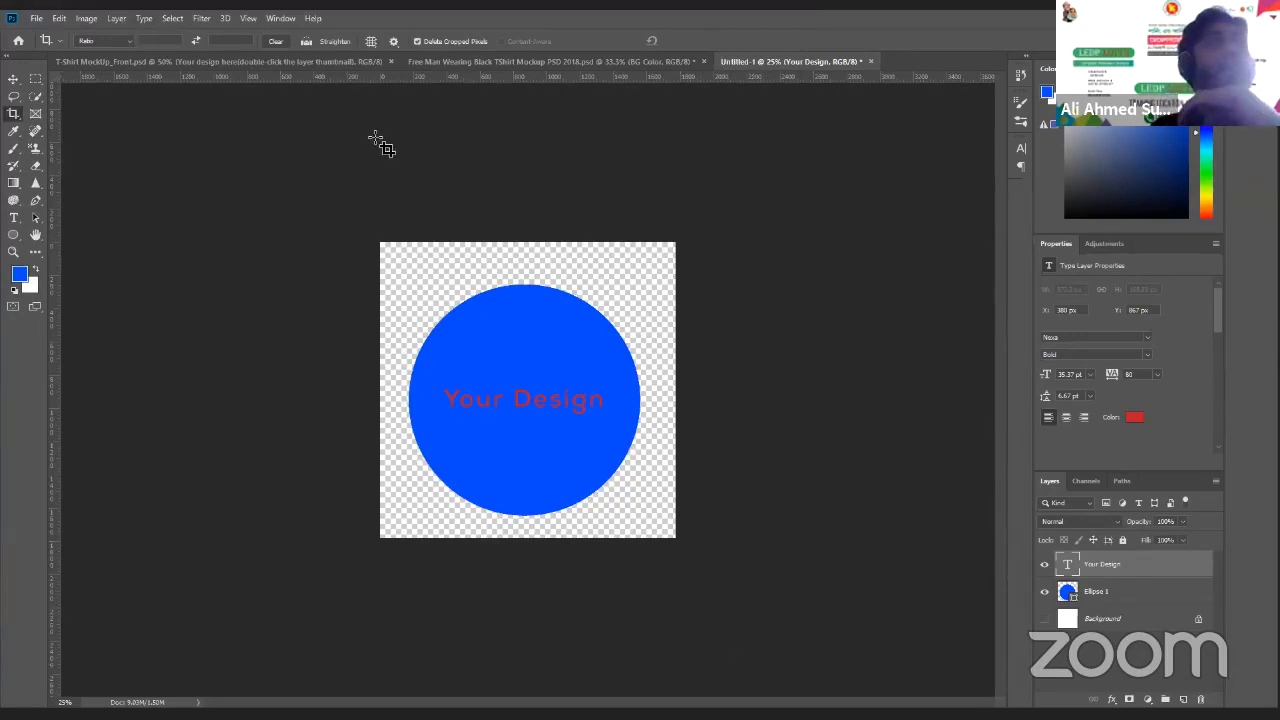
Set up an Export As of the design in PNG format with Transparency kept on, and start exporting it
{"action": "left_click", "coordinate": [36, 19]}
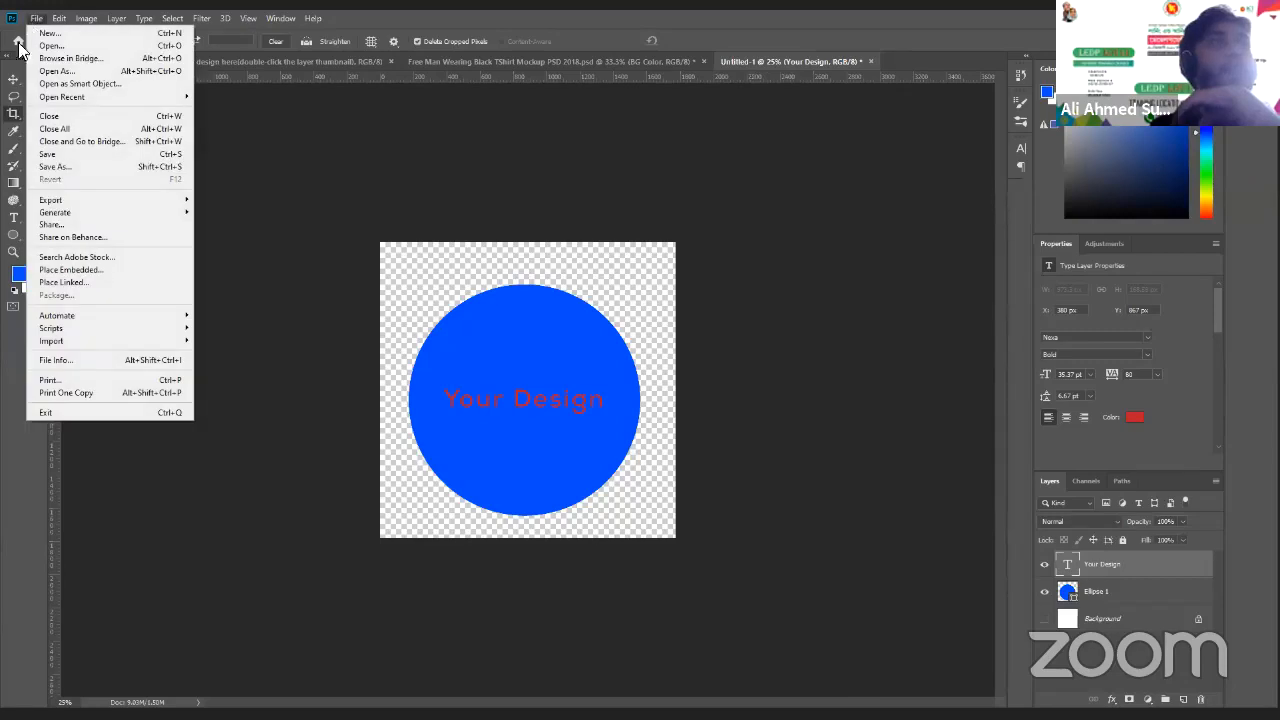
{"action": "mouse_move", "coordinate": [166, 201]}
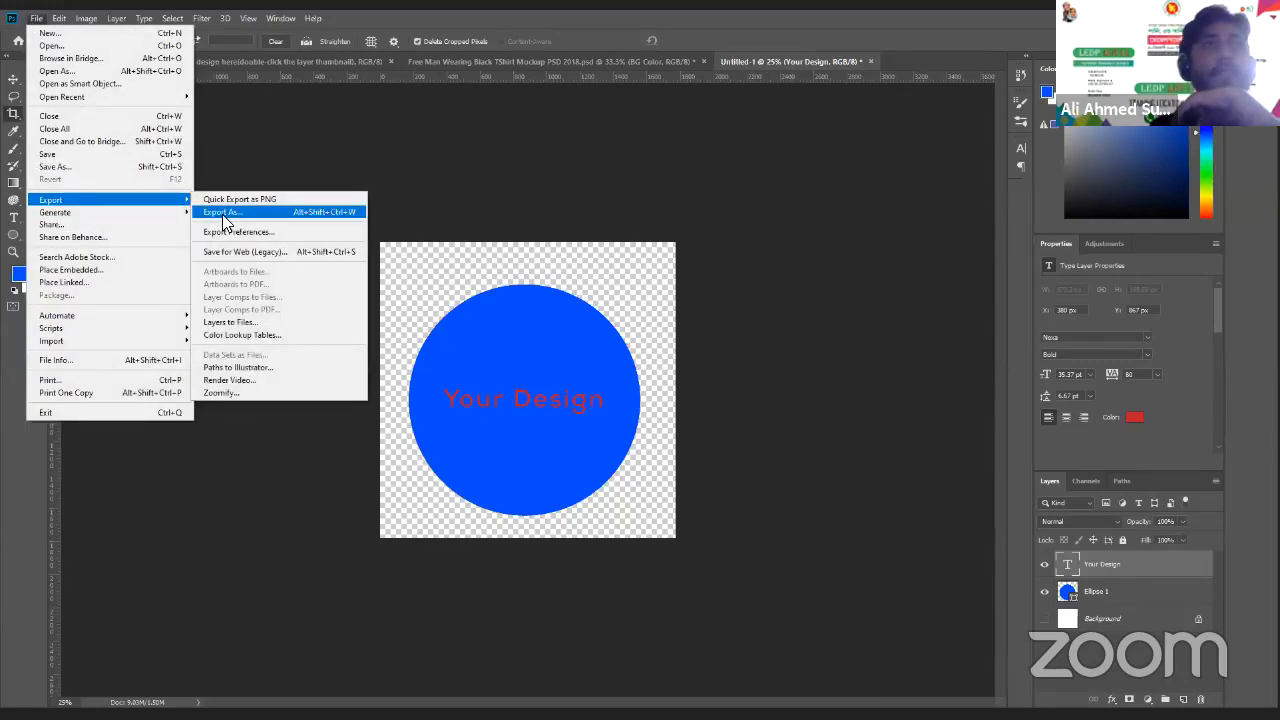
{"action": "left_click", "coordinate": [223, 213]}
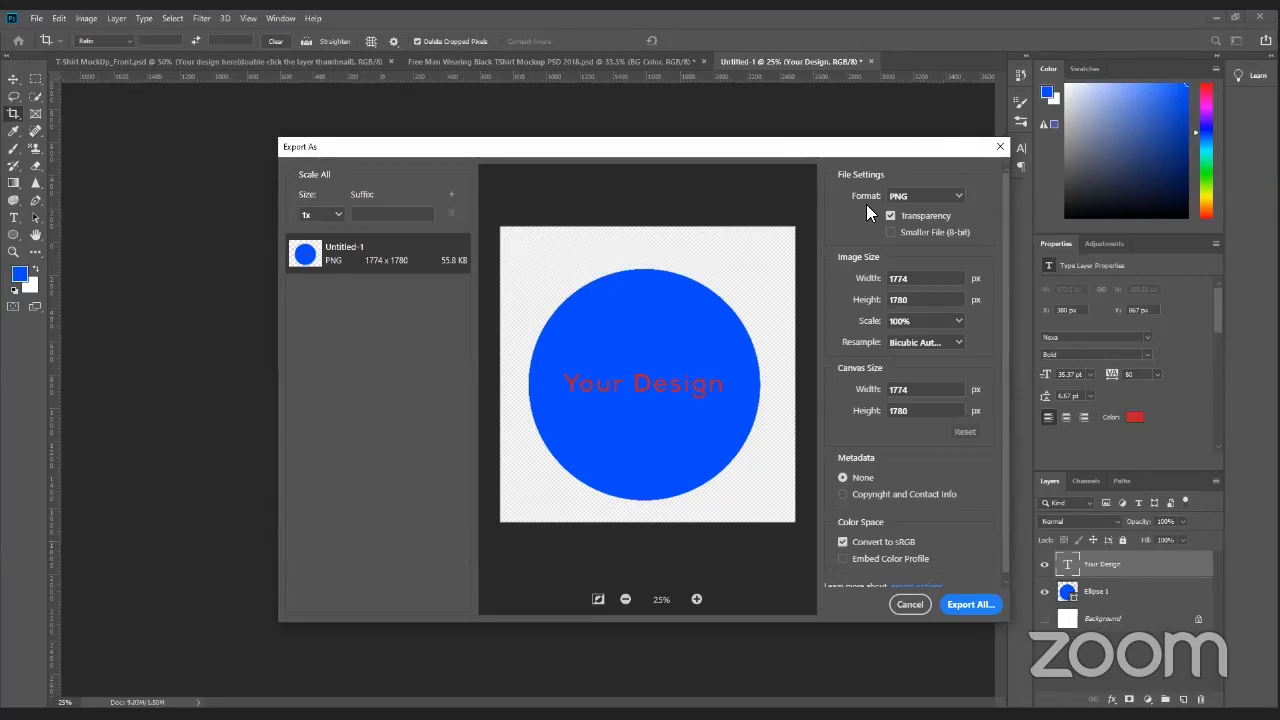
{"action": "left_click", "coordinate": [960, 199]}
{"action": "left_click", "coordinate": [918, 218]}
{"action": "left_click", "coordinate": [970, 605]}
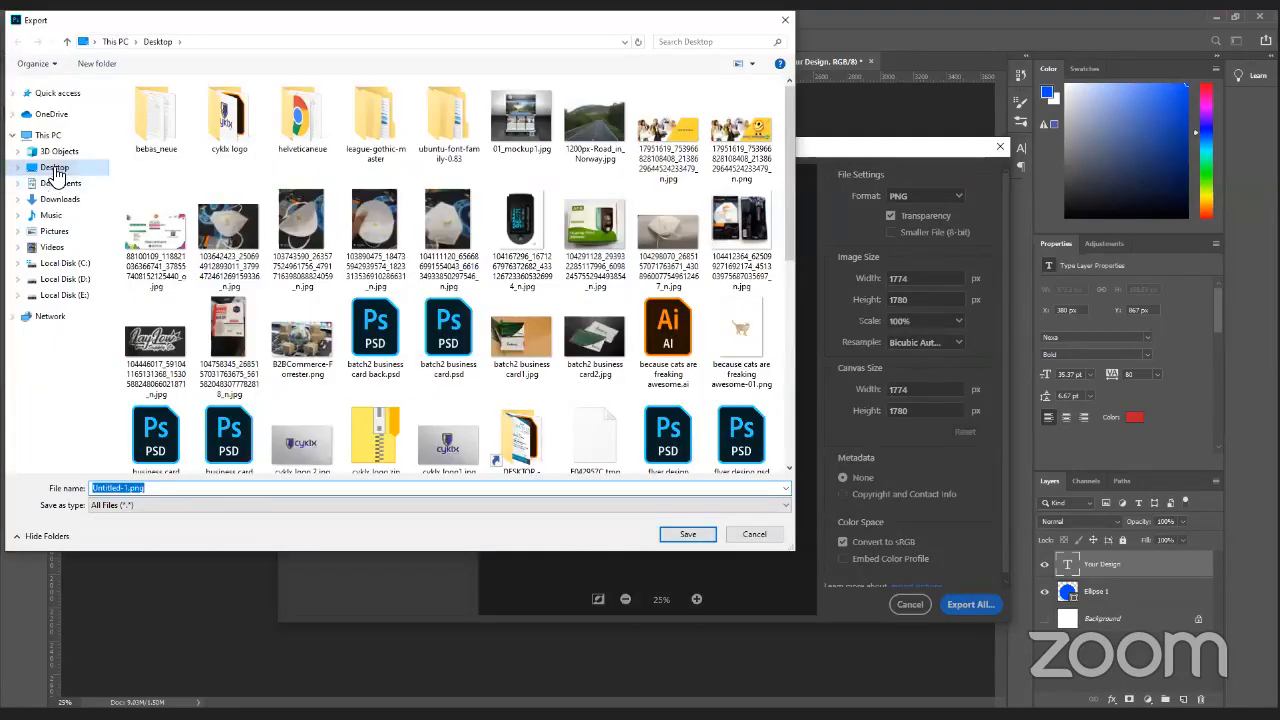
Name the exported file Untitled-2.png and save it to the Desktop
{"action": "double_click", "coordinate": [130, 488]}
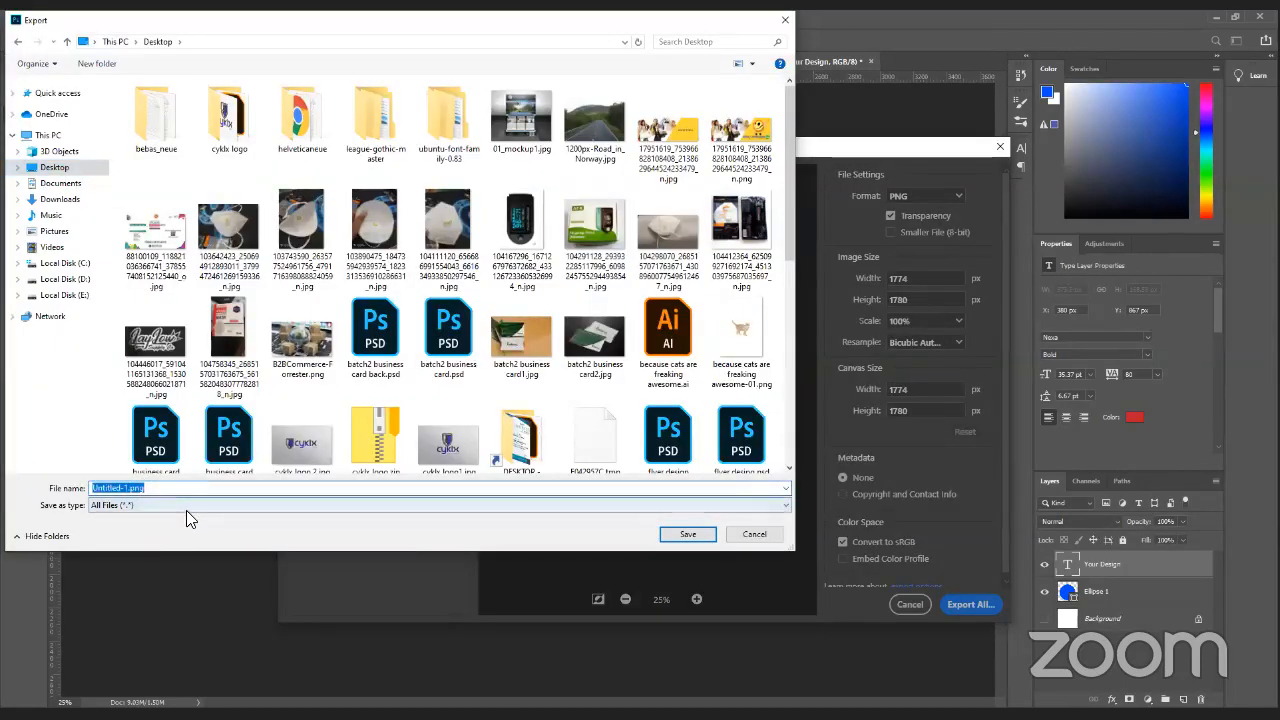
{"action": "left_click", "coordinate": [122, 488]}
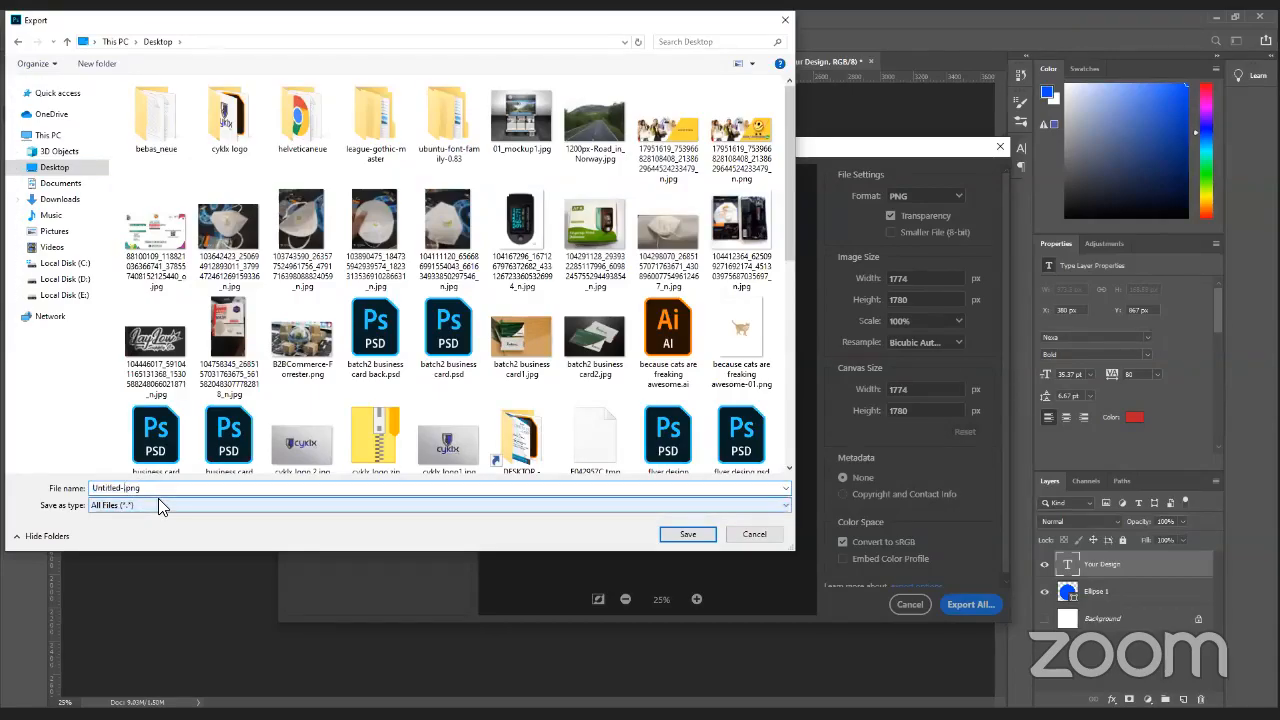
{"action": "type", "text": "2"}
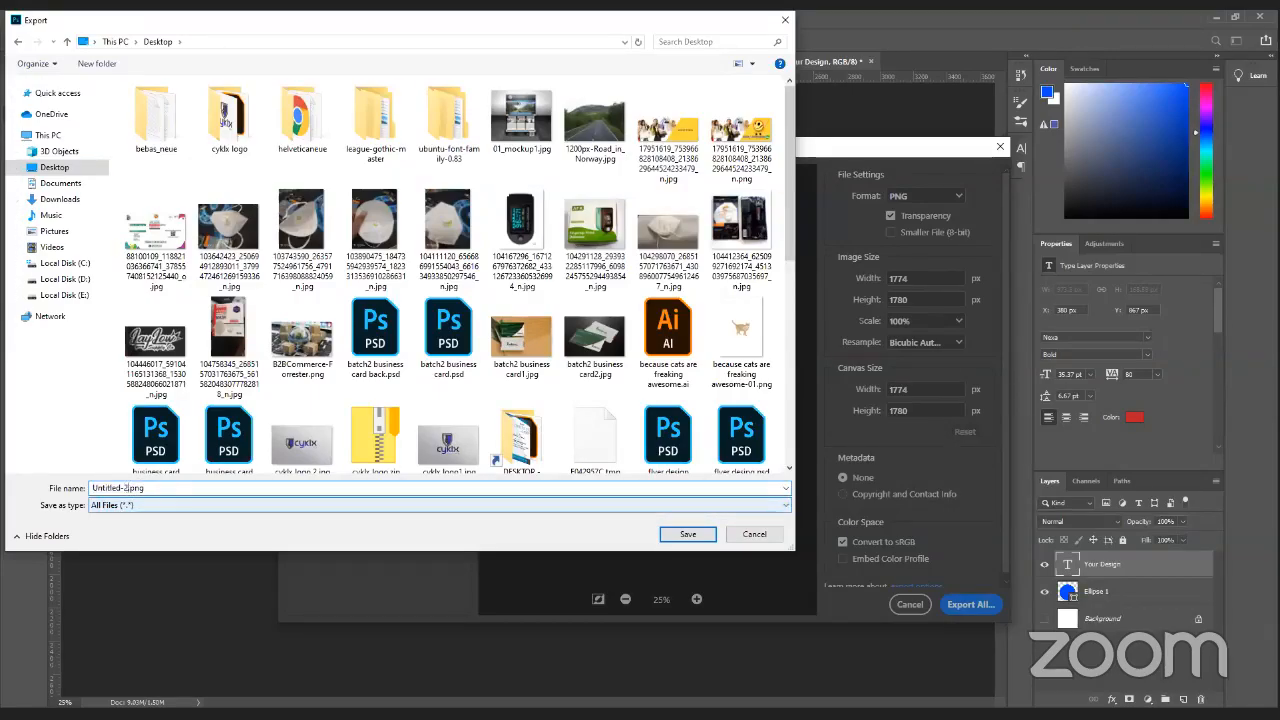
{"action": "left_click", "coordinate": [48, 167]}
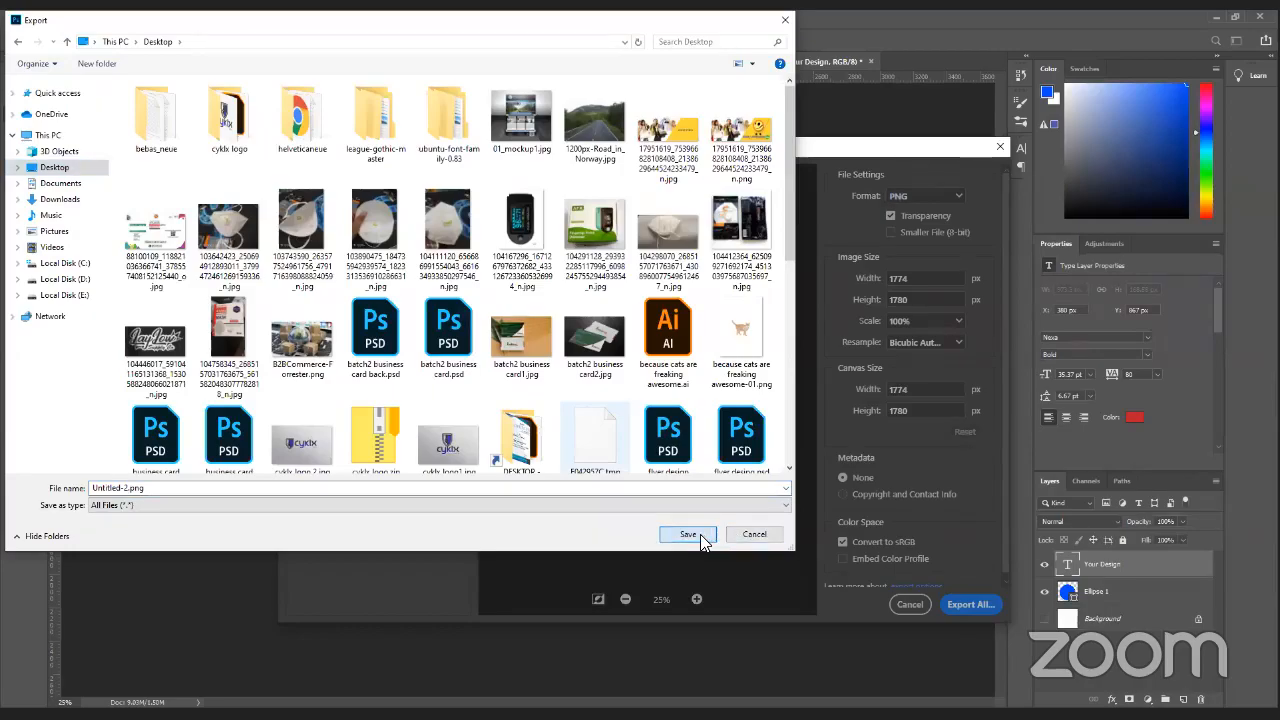
{"action": "left_click", "coordinate": [688, 534]}
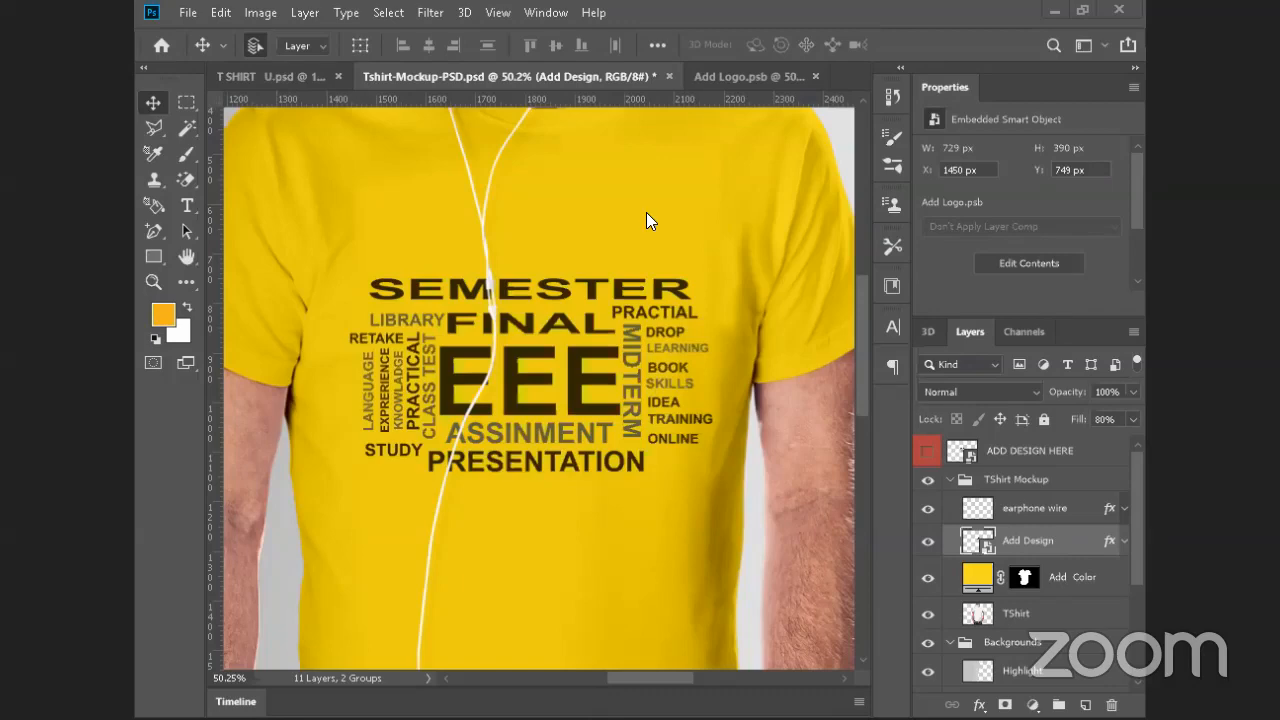
Start saving the yellow T-shirt mockup under a new name in the BC folder on drive D
{"action": "scroll", "coordinate": [644, 328], "scroll_direction": "down", "scroll_amount": 3}
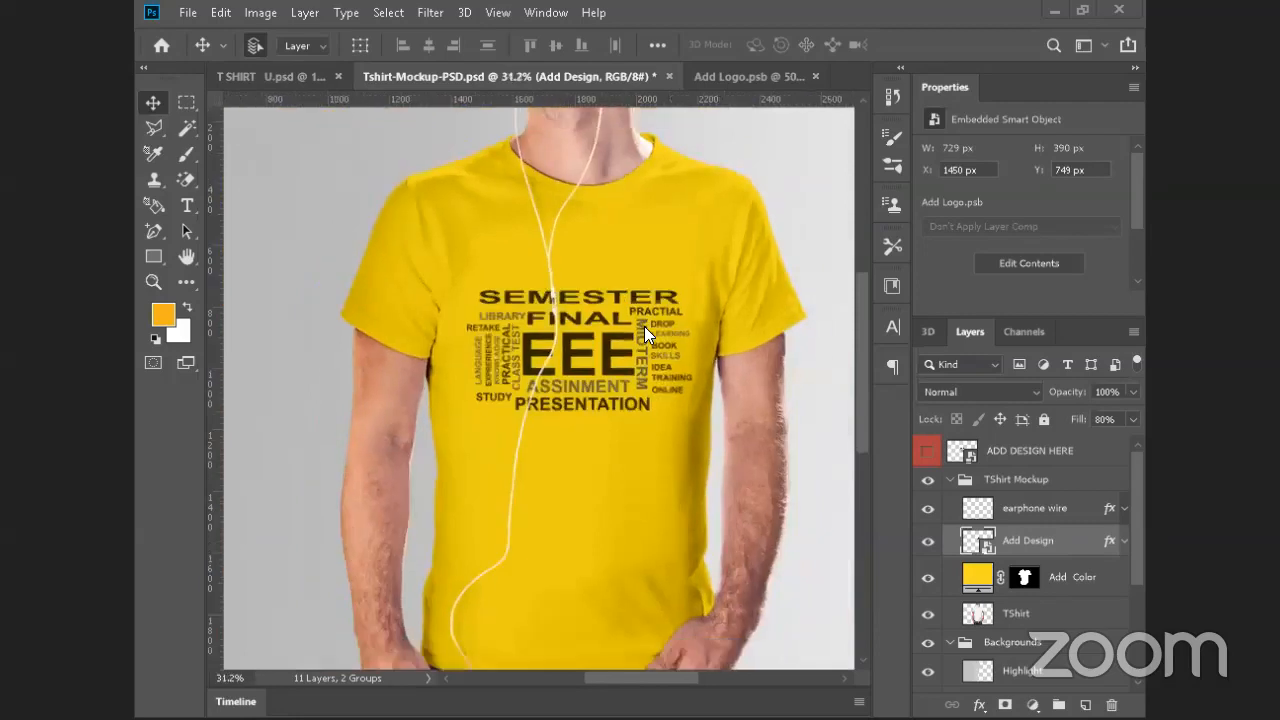
{"action": "scroll", "coordinate": [644, 326], "scroll_direction": "down", "scroll_amount": 2}
{"action": "scroll", "coordinate": [644, 326], "scroll_direction": "up", "scroll_amount": 2}
{"action": "left_click", "coordinate": [187, 12]}
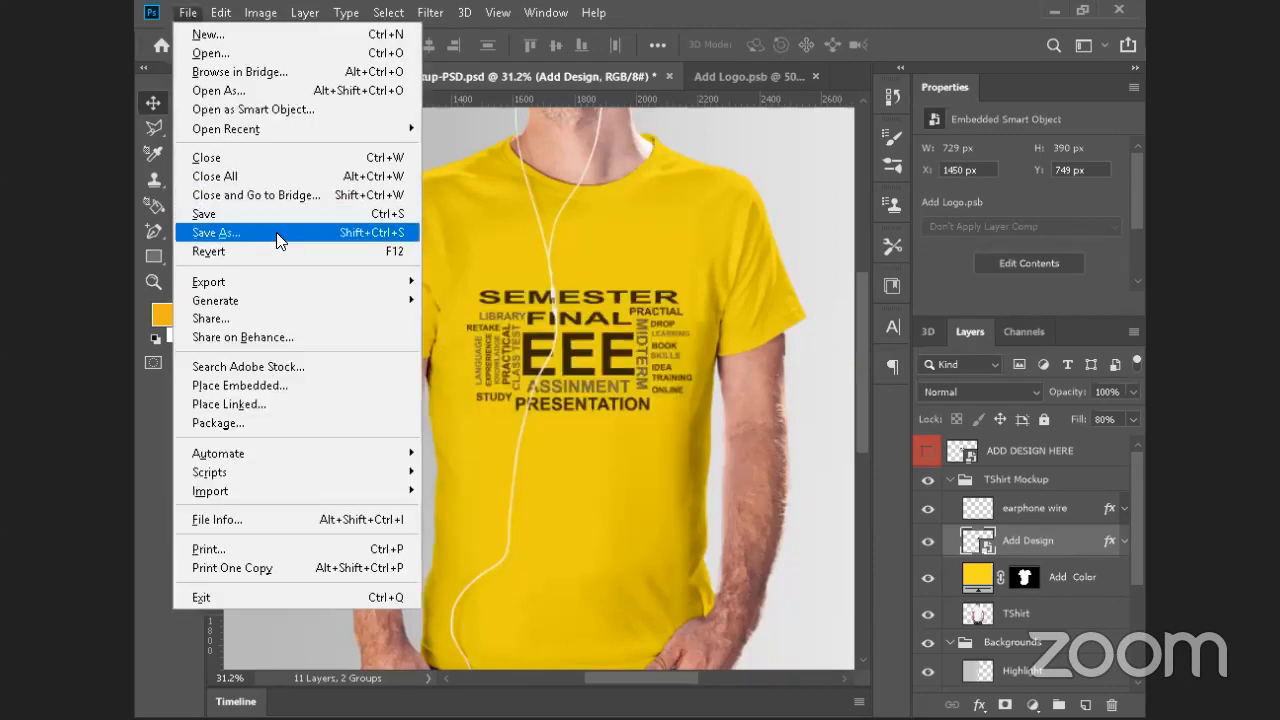
{"action": "left_click", "coordinate": [276, 232]}
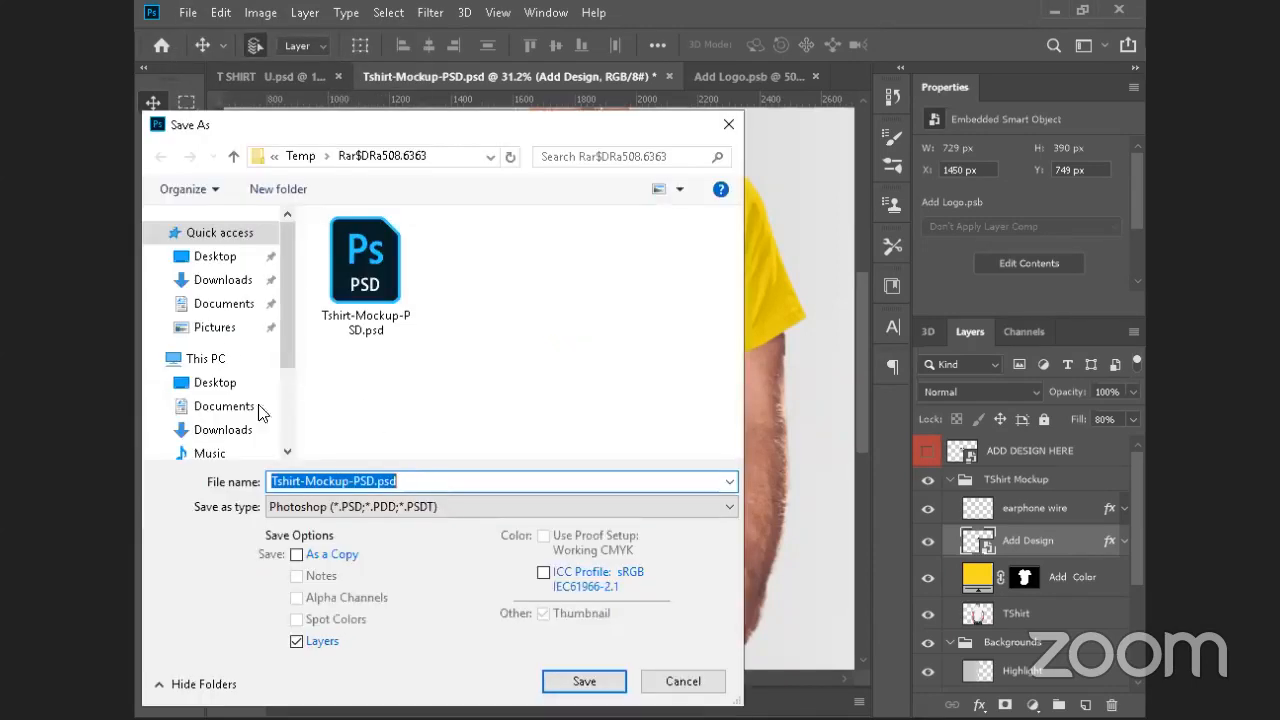
{"action": "scroll", "coordinate": [225, 420], "scroll_direction": "down", "scroll_amount": 2}
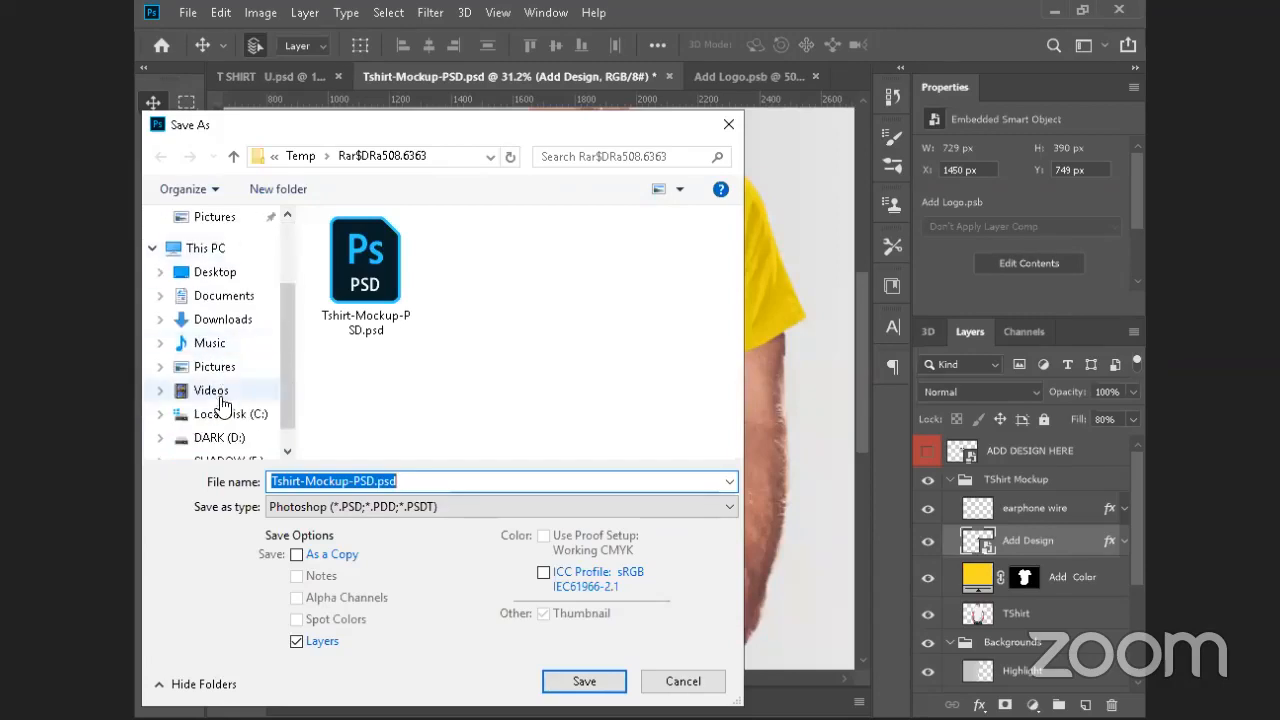
{"action": "left_click", "coordinate": [230, 437]}
{"action": "double_click", "coordinate": [354, 270]}
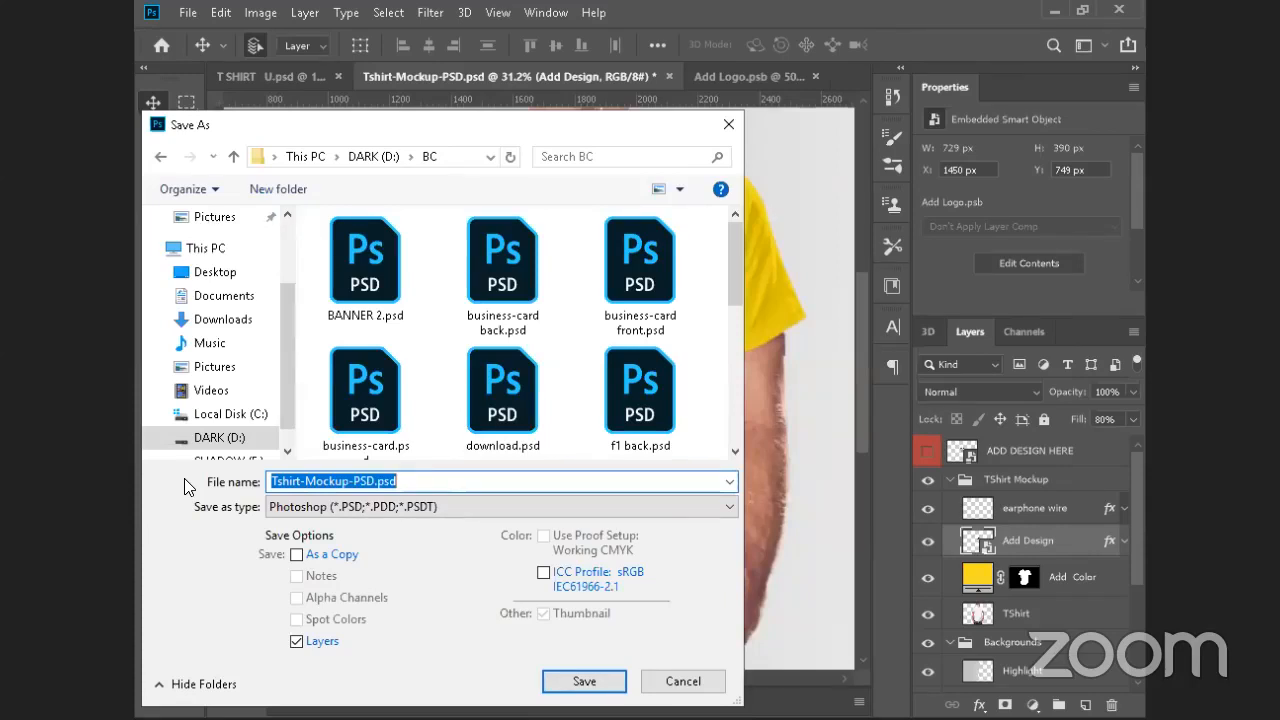
Name the file T SHIRT U.jpg and save it as a JPEG at maximum quality 12 with the Progressive format option
{"action": "type", "text": "T"}
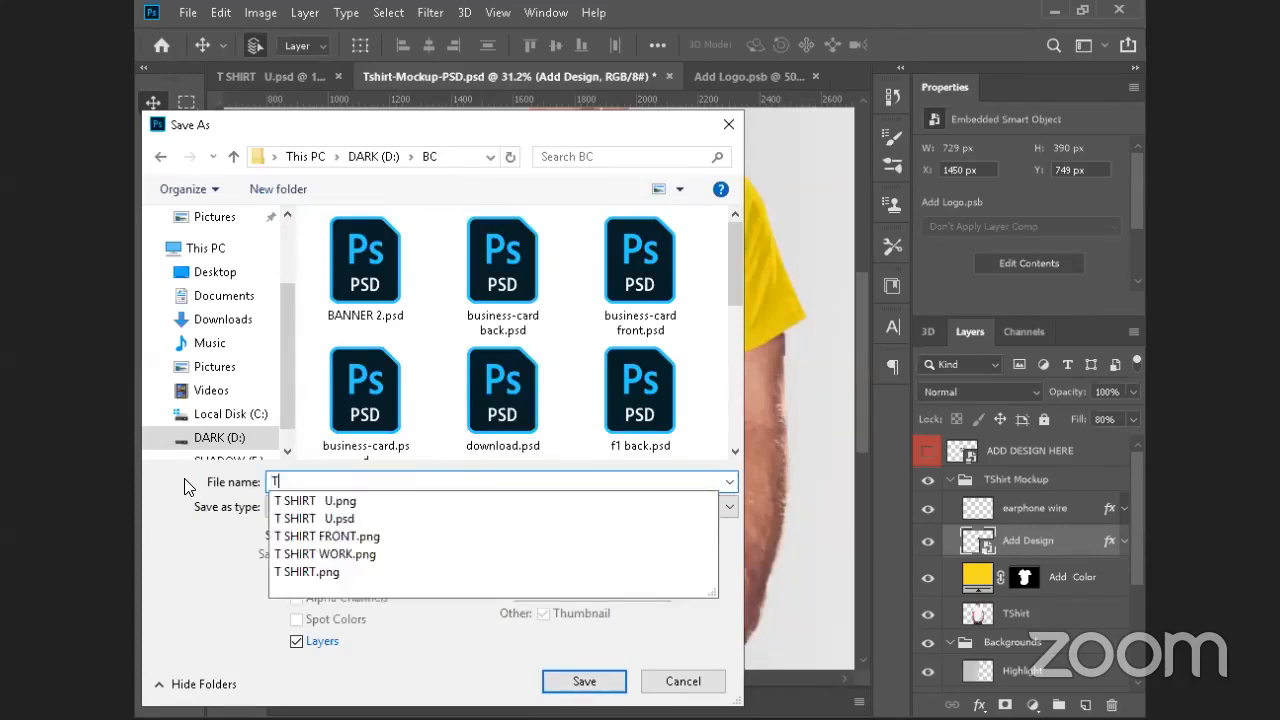
{"action": "key", "text": "Down"}
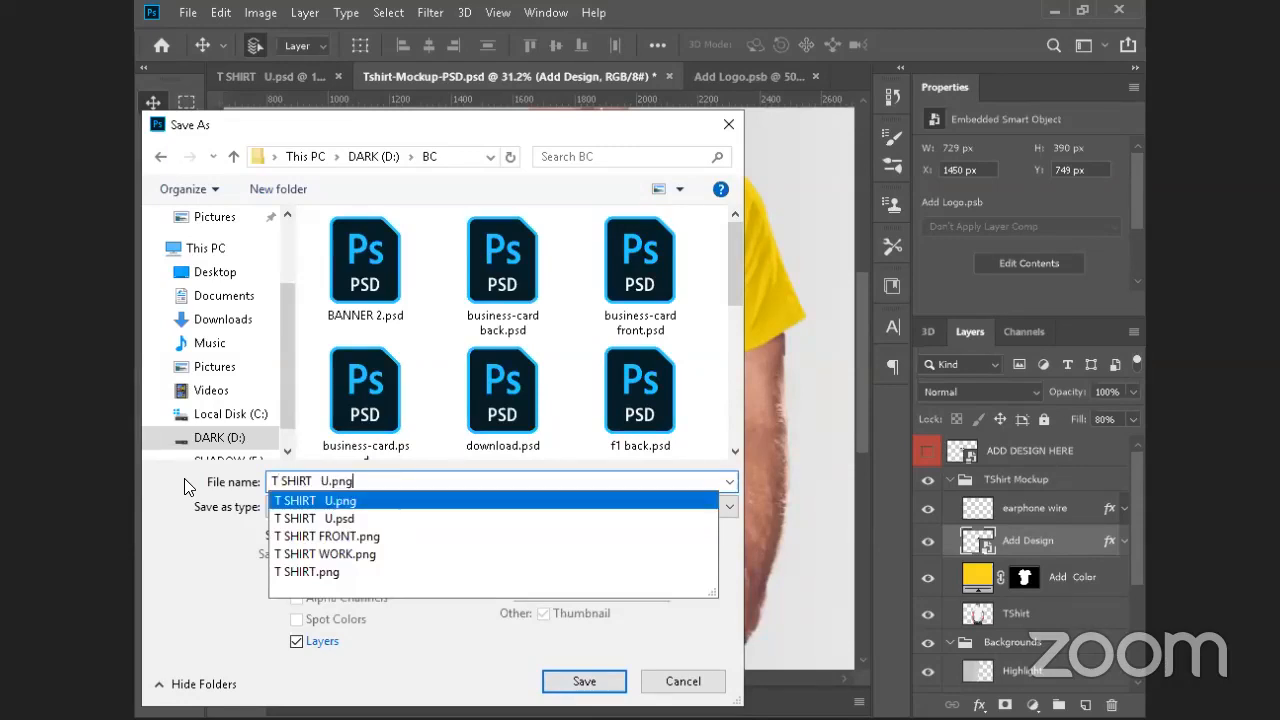
{"action": "left_click", "coordinate": [454, 656]}
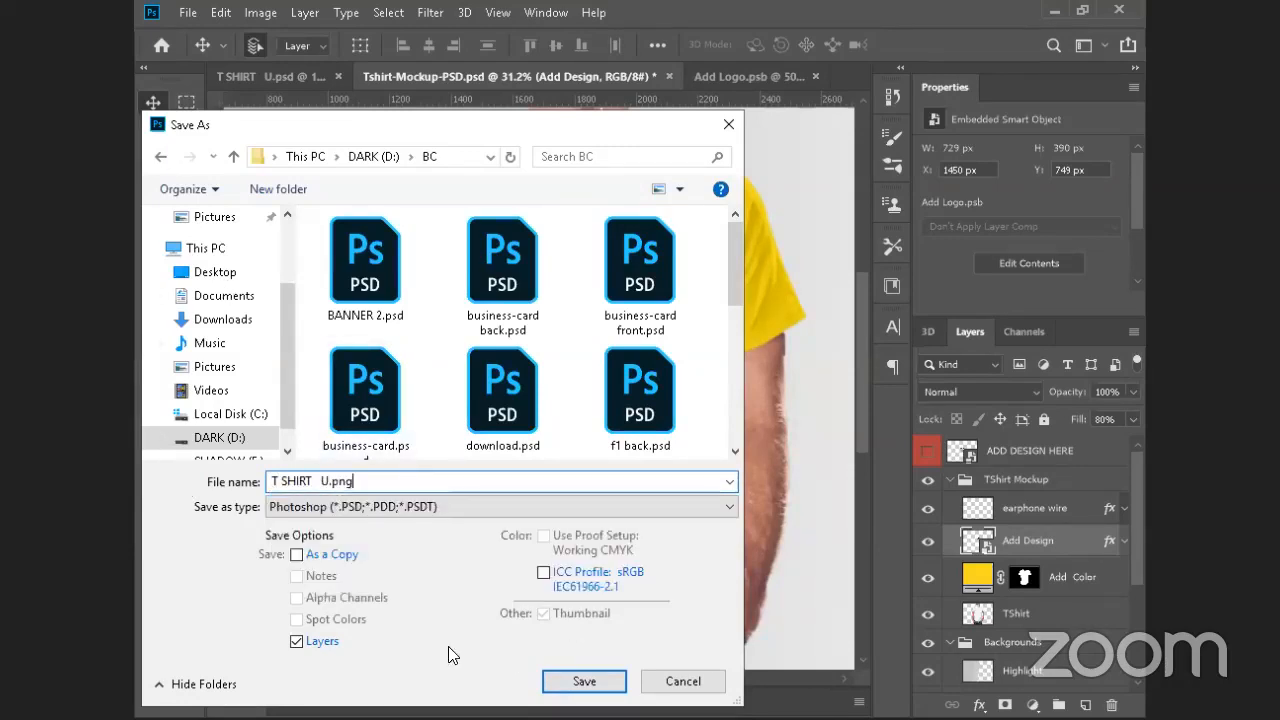
{"action": "left_click", "coordinate": [410, 512]}
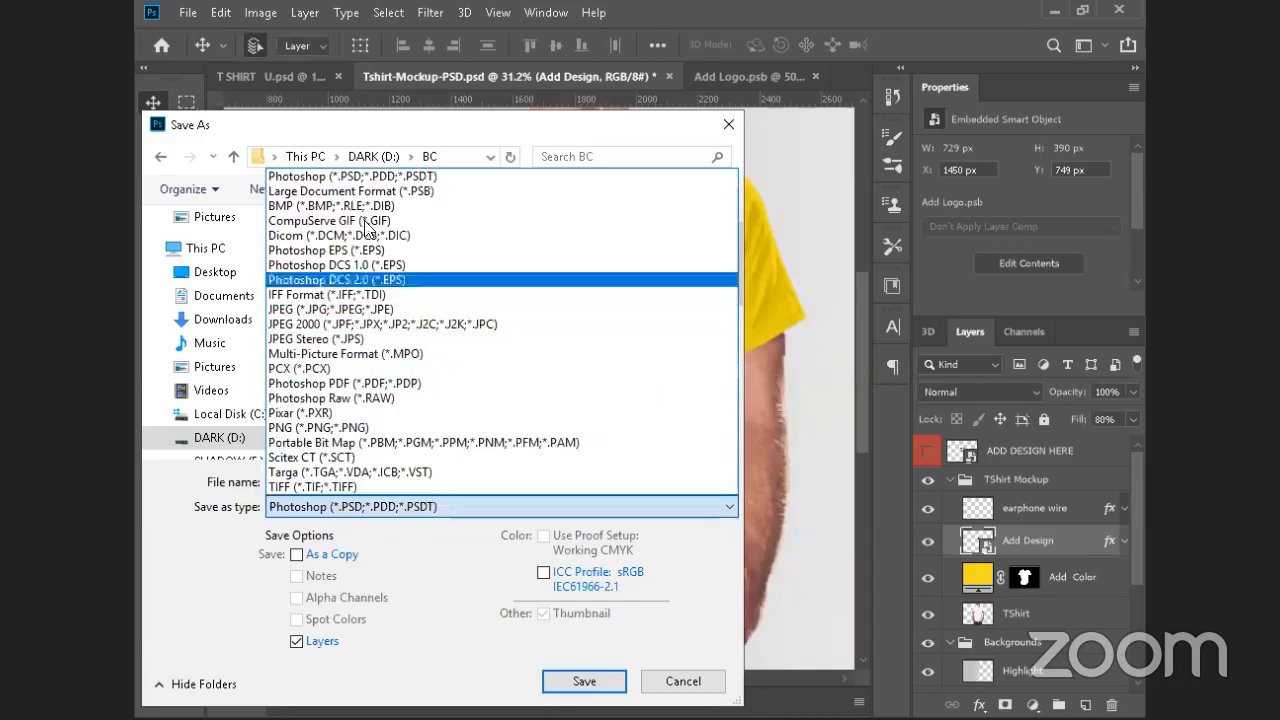
{"action": "left_click", "coordinate": [340, 309]}
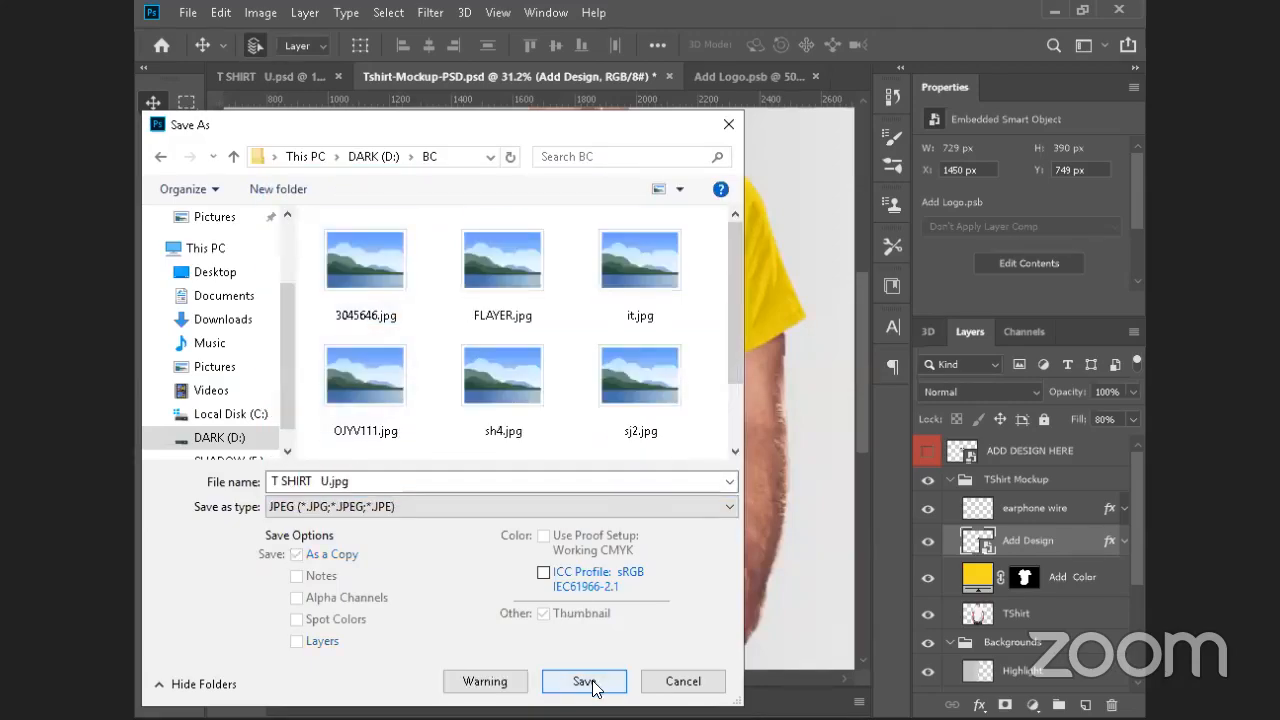
{"action": "key", "text": "Return"}
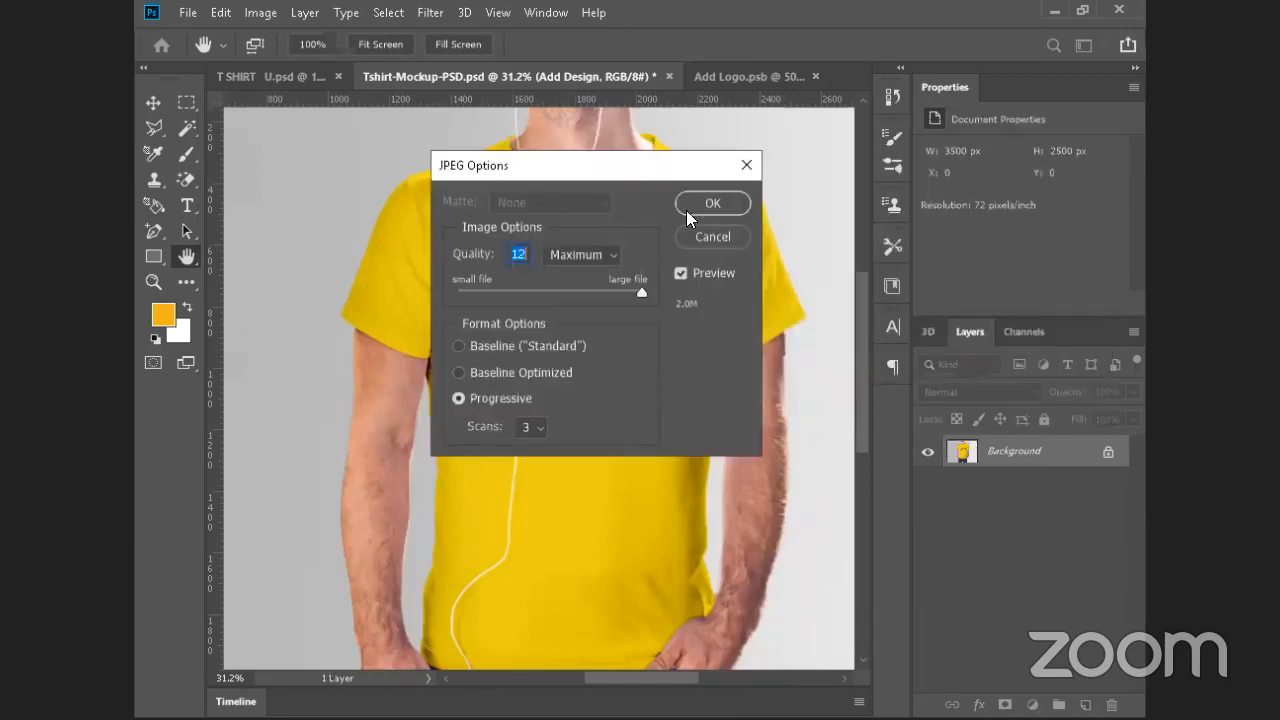
{"action": "left_click", "coordinate": [706, 204]}
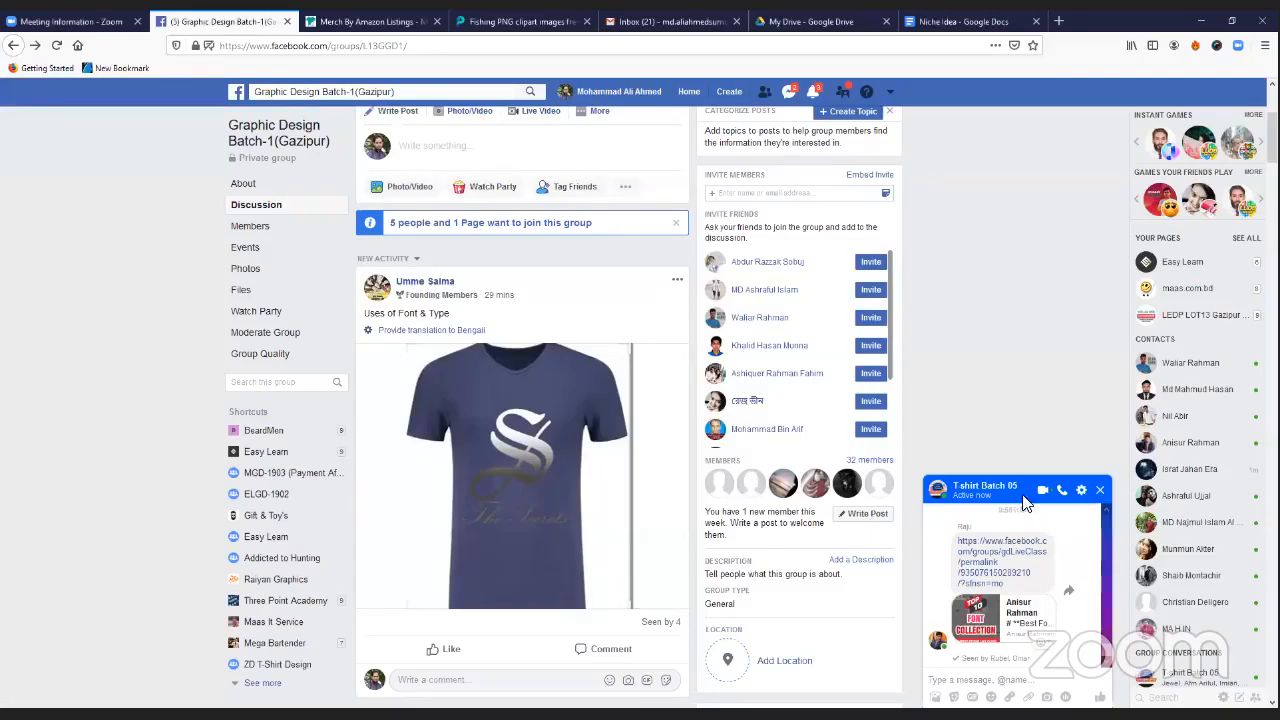
Switch to the browser, minimize the T-shirt Batch 05 chat and bring up the Merch Informer research page
{"action": "left_click", "coordinate": [1023, 500]}
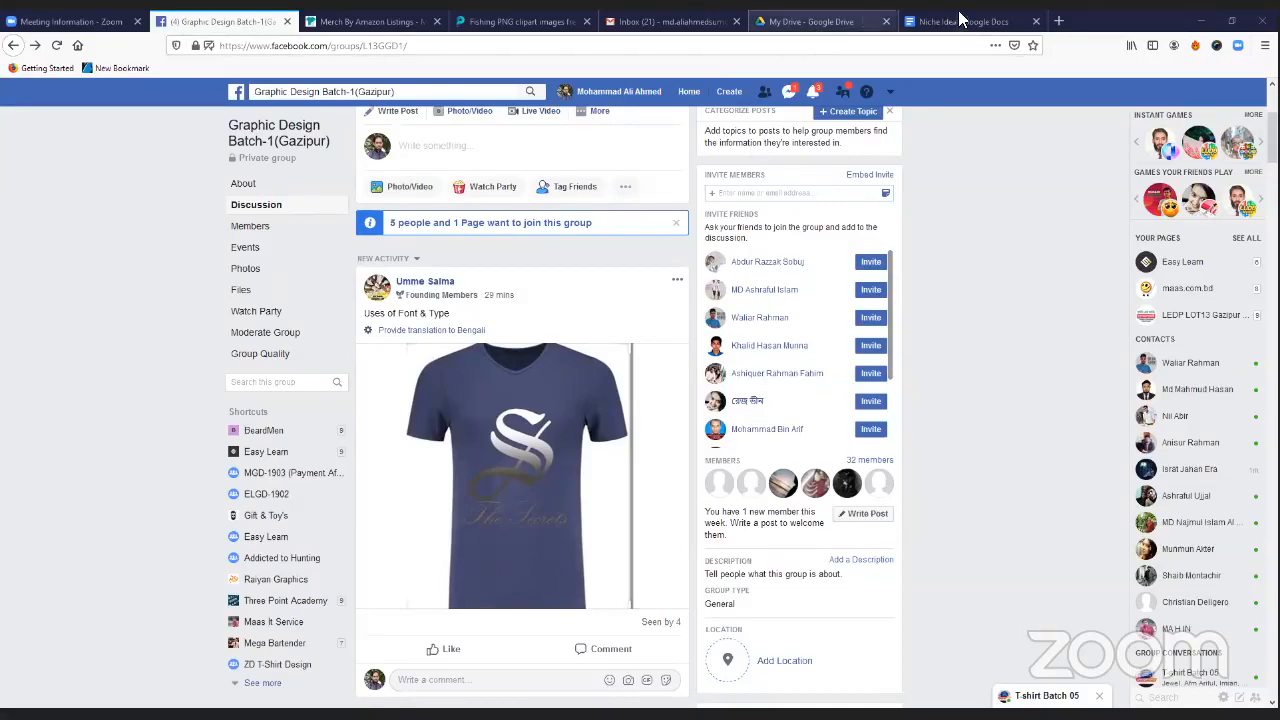
{"action": "left_click", "coordinate": [378, 22]}
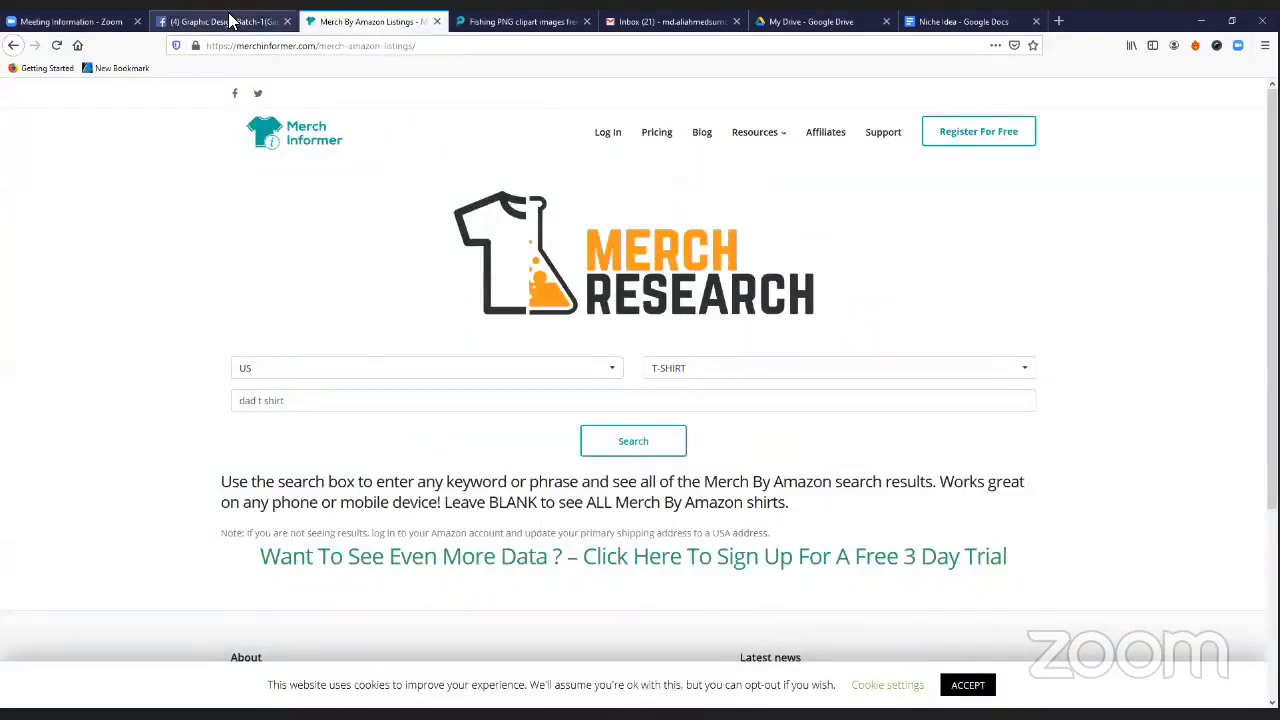
{"action": "left_click", "coordinate": [232, 21]}
{"action": "left_click", "coordinate": [360, 22]}
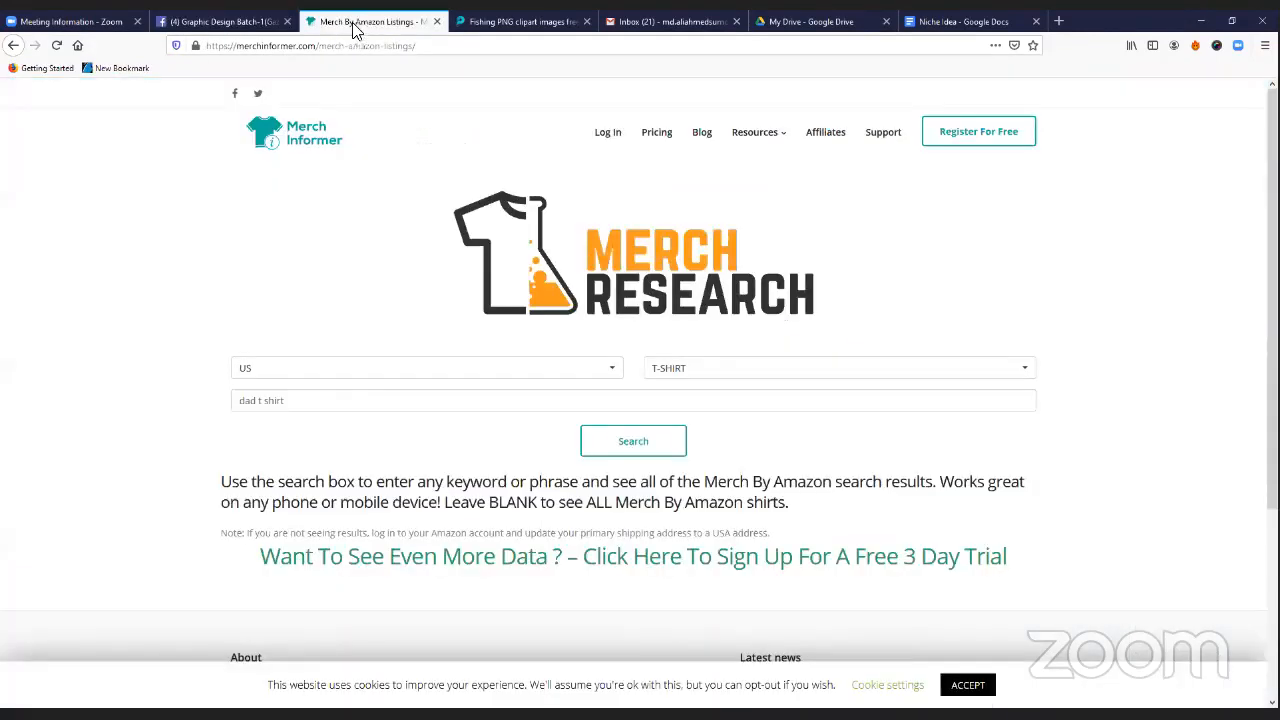
{"action": "key", "text": "ctrl+1"}
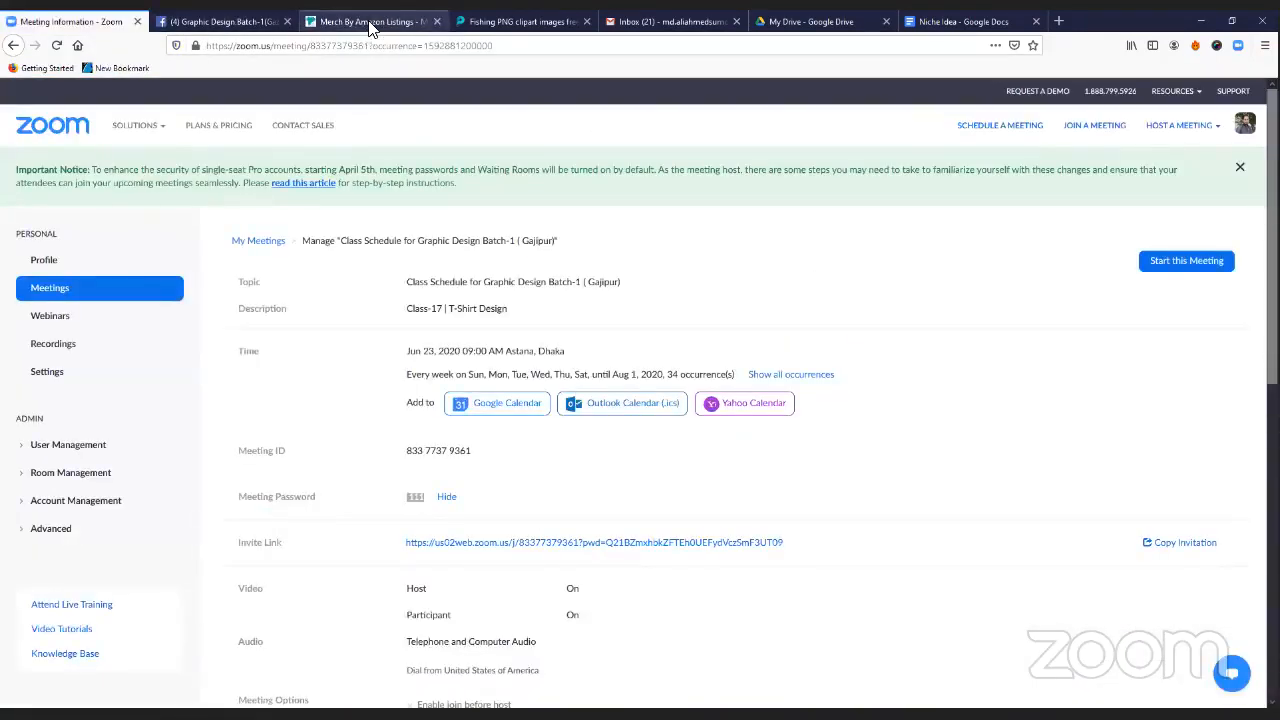
{"action": "left_click", "coordinate": [371, 22]}
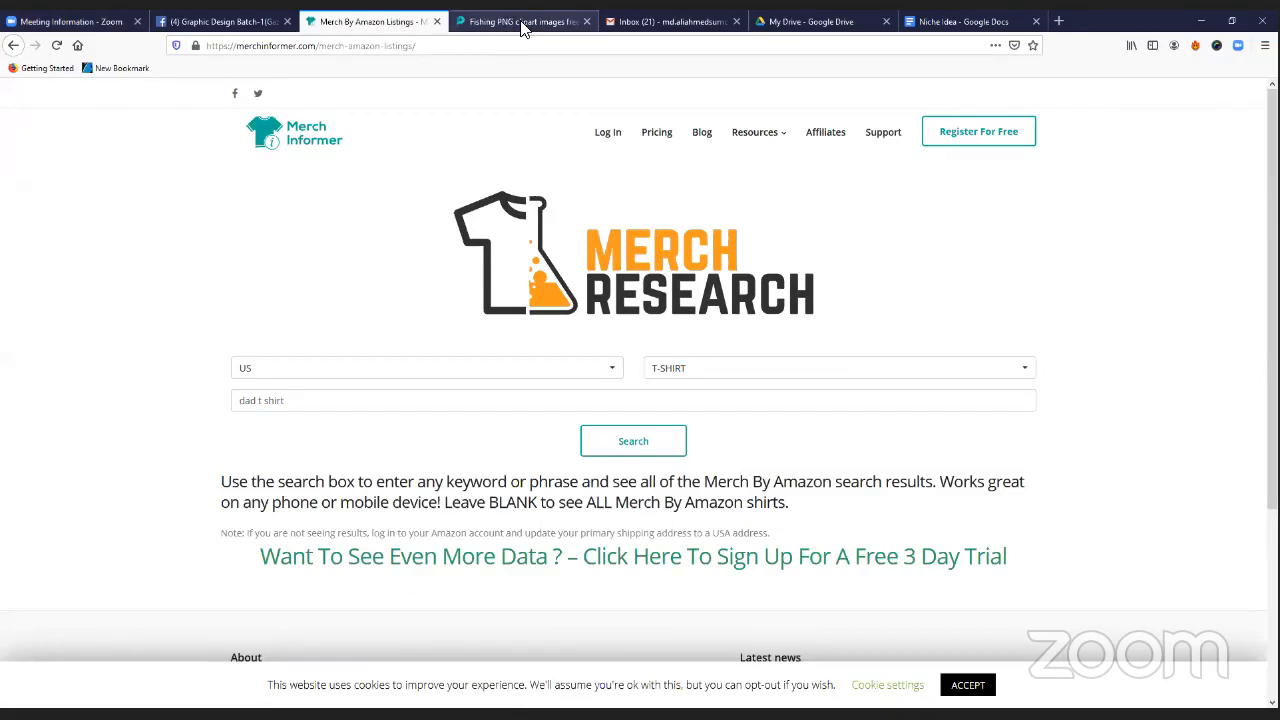
Look at the PNG Guru fishing clipart page and return to the Merch Informer research page
{"action": "key", "text": "ctrl+Tab"}
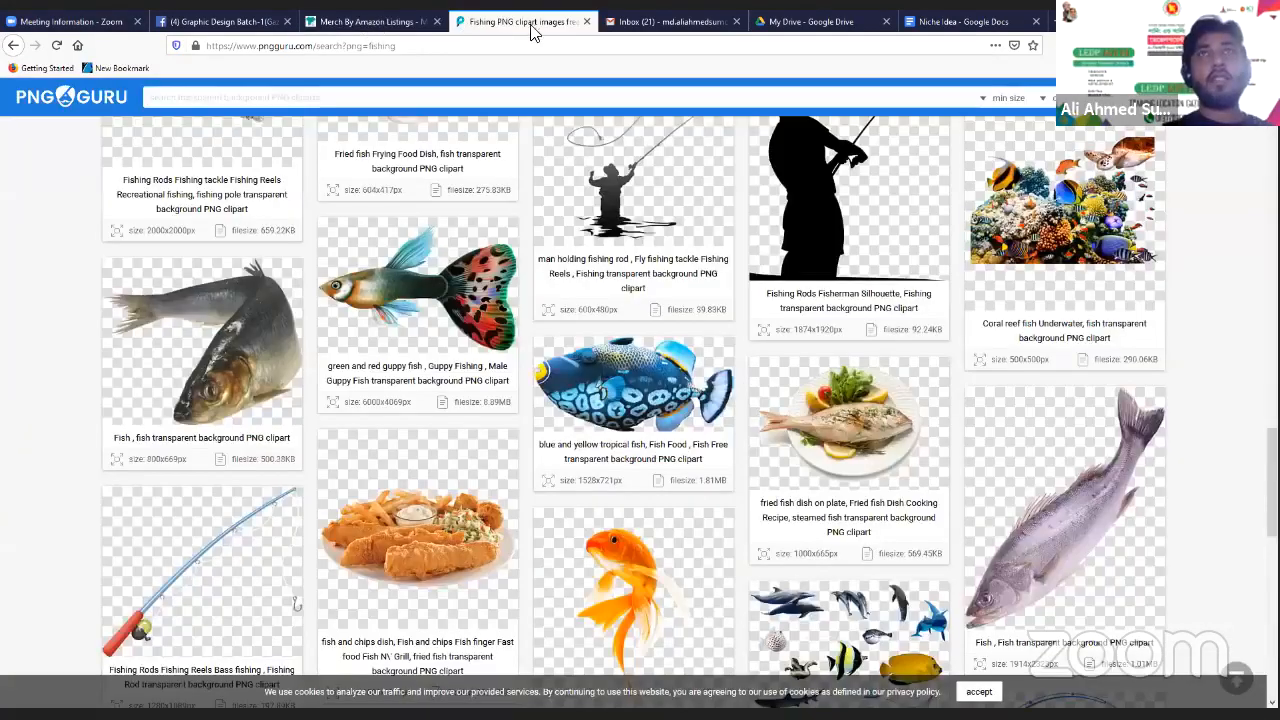
{"action": "left_click", "coordinate": [345, 21]}
{"action": "key", "text": "ctrl+Tab"}
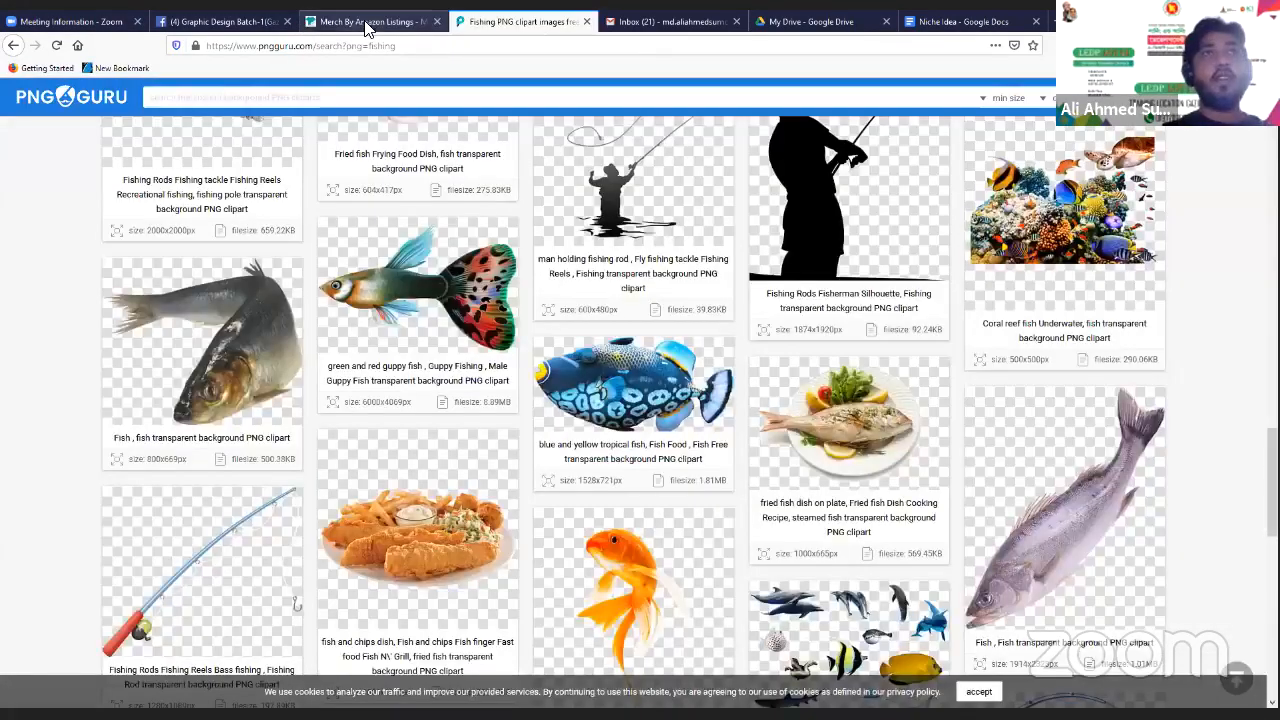
{"action": "left_click", "coordinate": [371, 22]}
{"action": "left_click", "coordinate": [508, 22]}
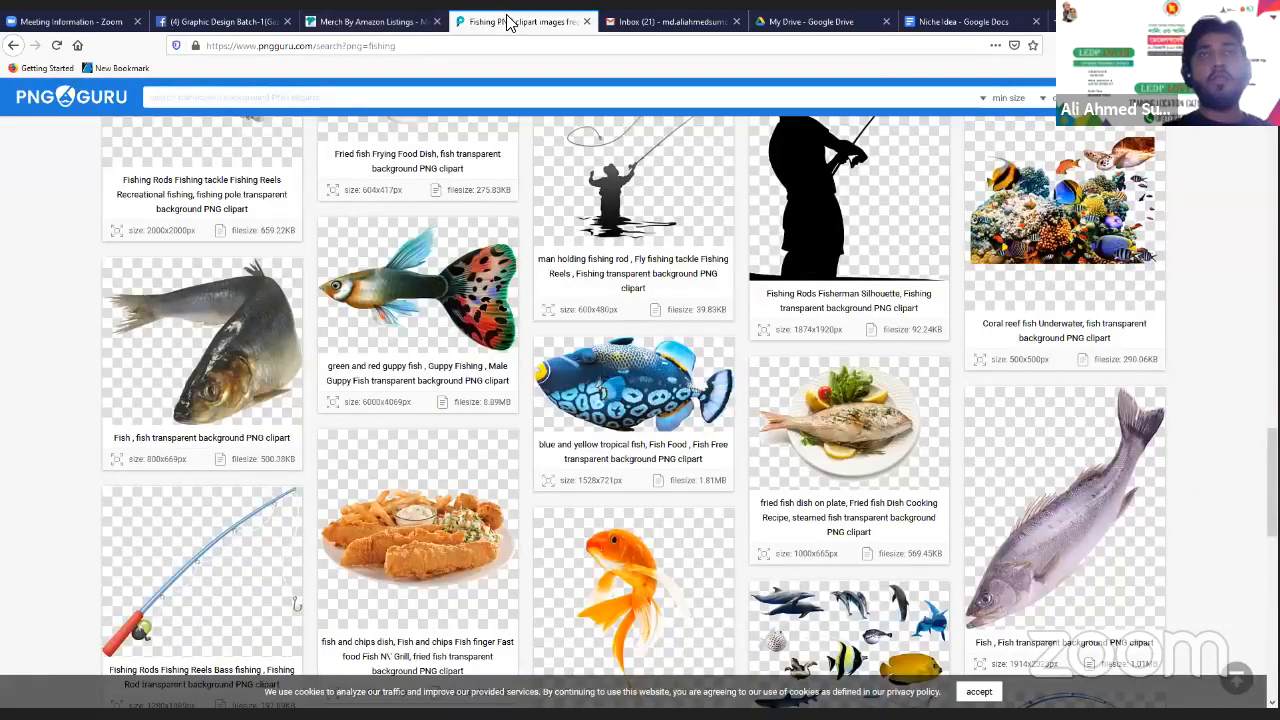
{"action": "left_click", "coordinate": [361, 22]}
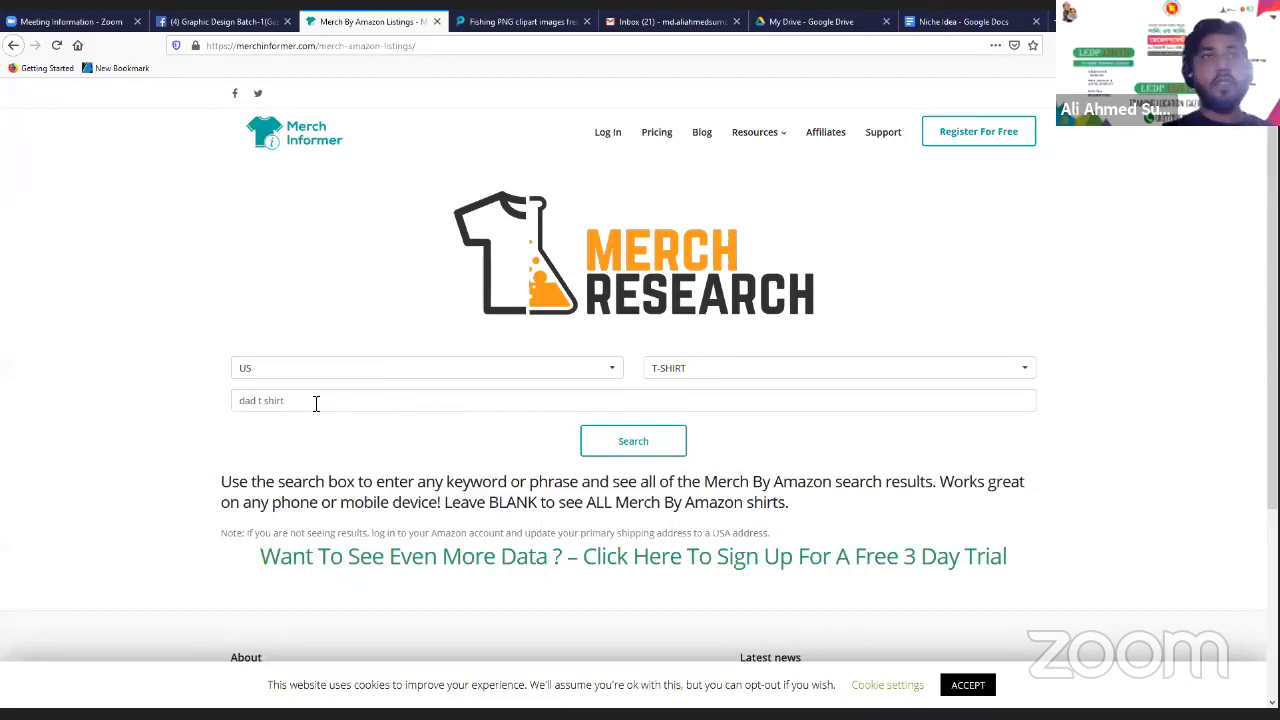
Point out the keyword search field and highlight the page address merchinformer.com/merch-amazon-listings/ for the class
{"action": "left_click", "coordinate": [316, 403]}
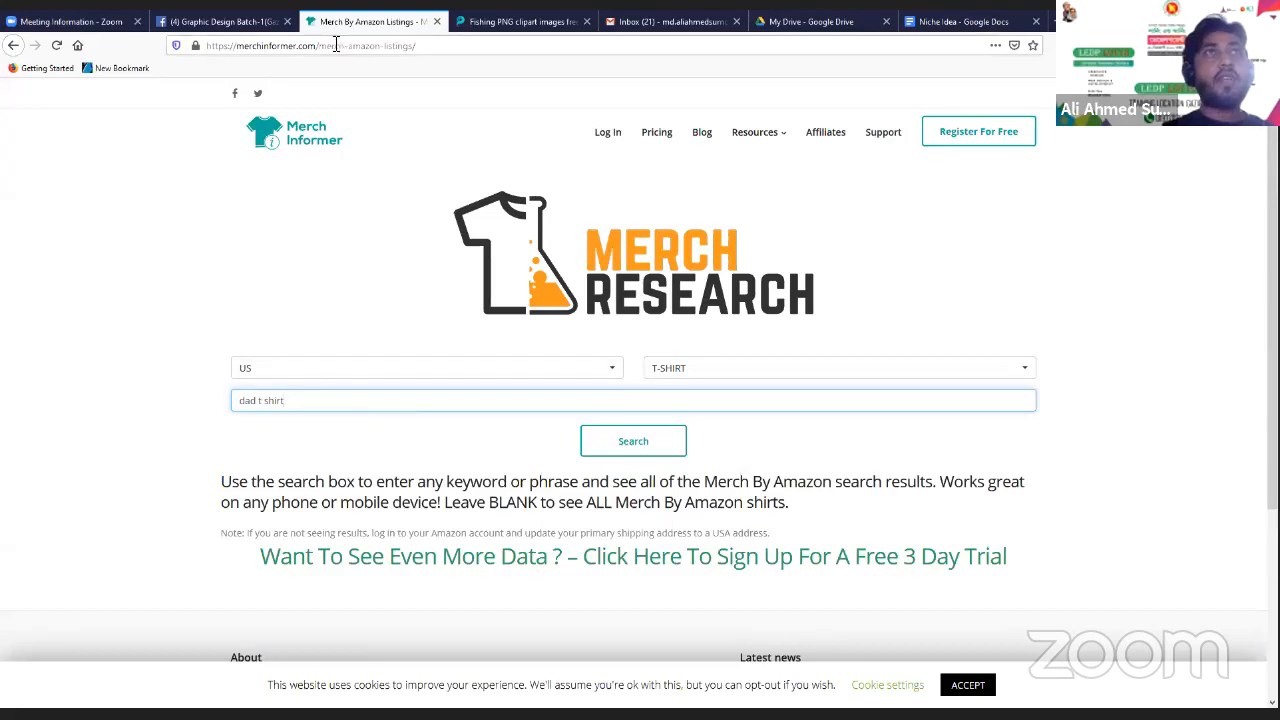
{"action": "left_click", "coordinate": [423, 46]}
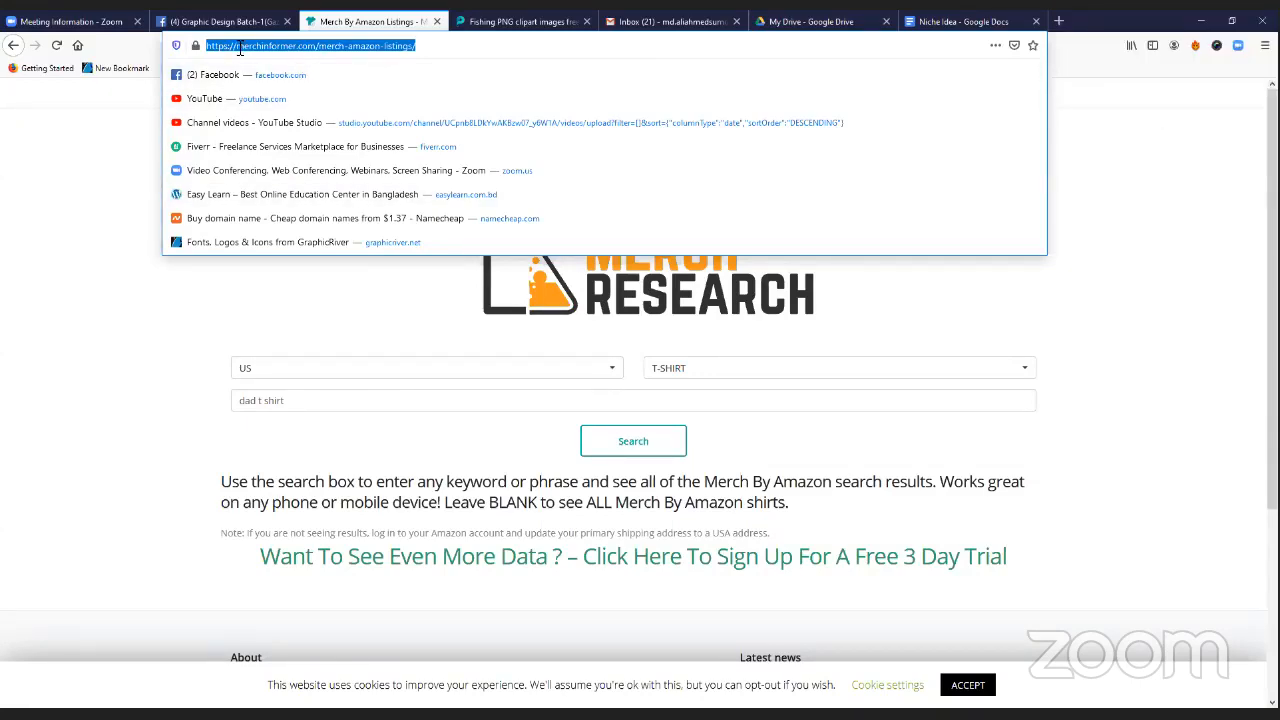
{"action": "left_click", "coordinate": [446, 45]}
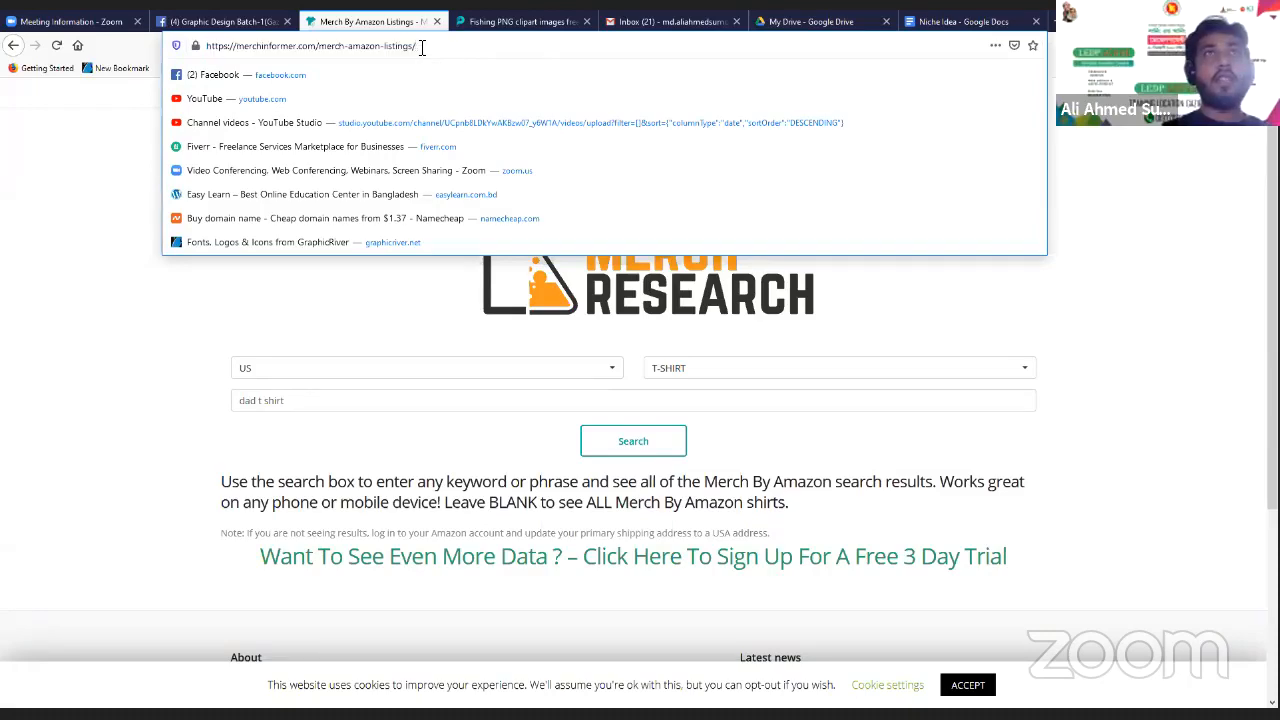
{"action": "left_click_drag", "start_coordinate": [418, 46], "coordinate": [191, 45]}
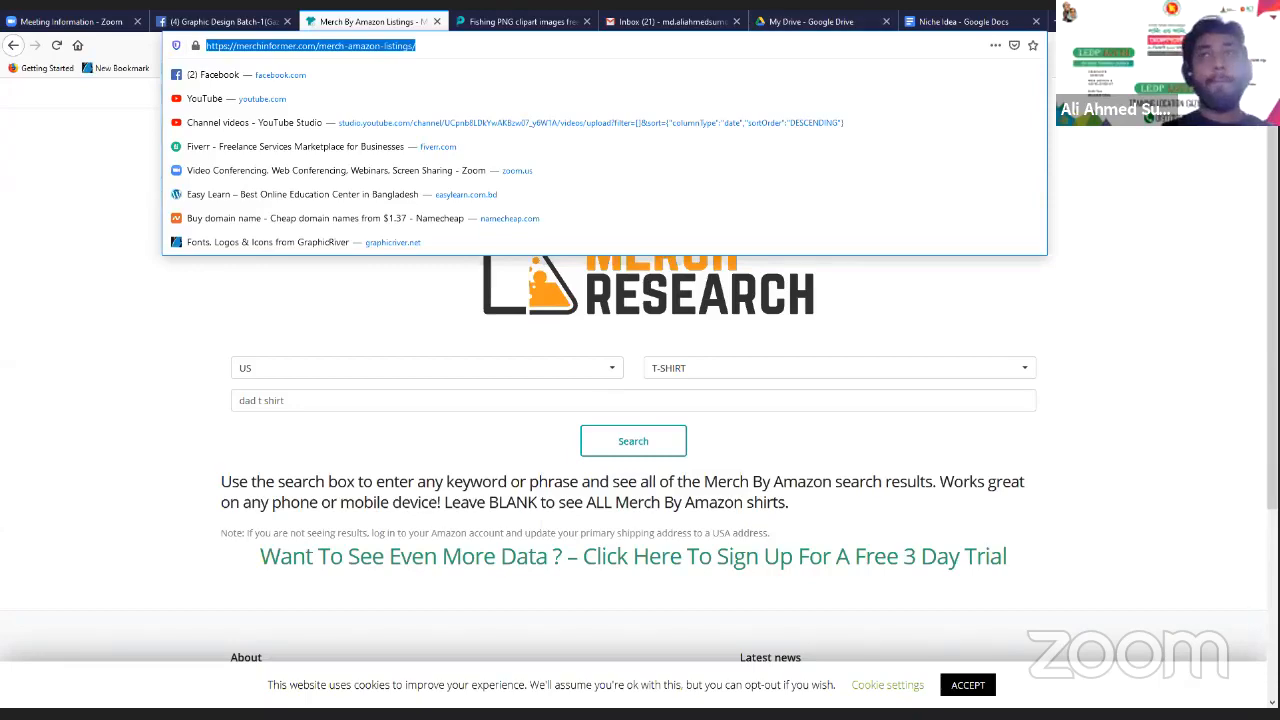
{"action": "left_click", "coordinate": [889, 174]}
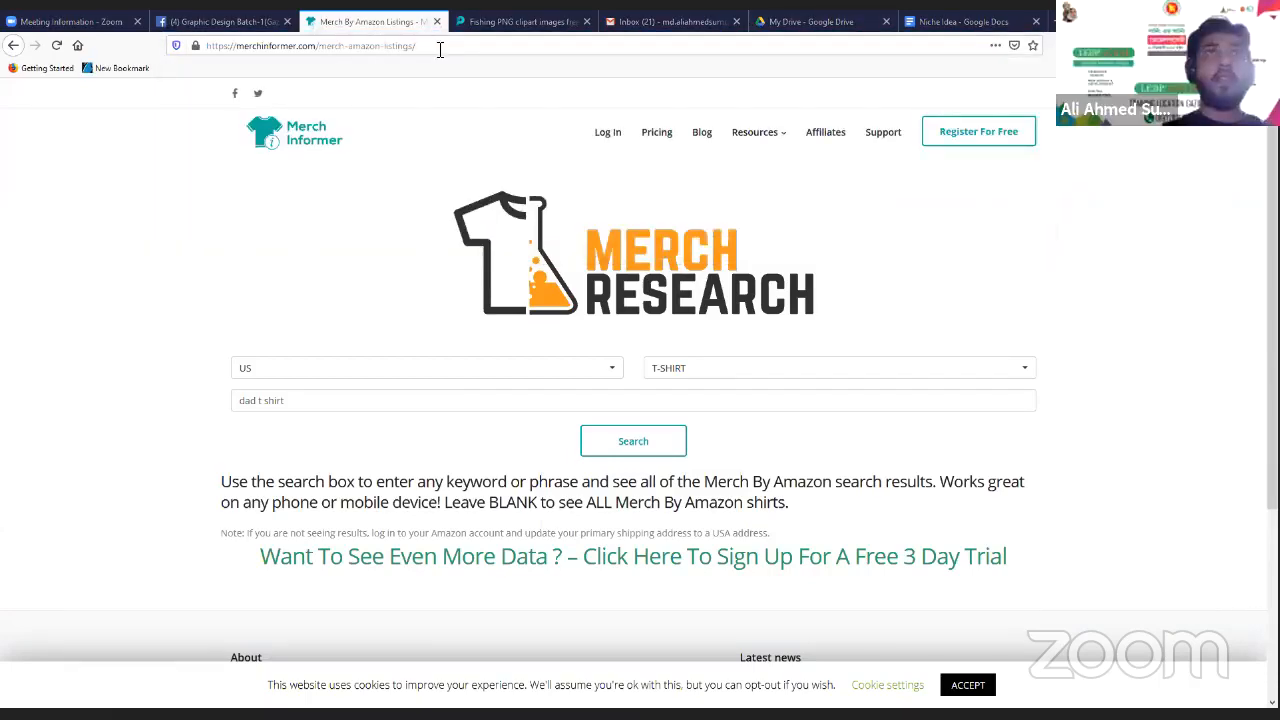
{"action": "left_click_drag", "start_coordinate": [437, 46], "coordinate": [89, 48]}
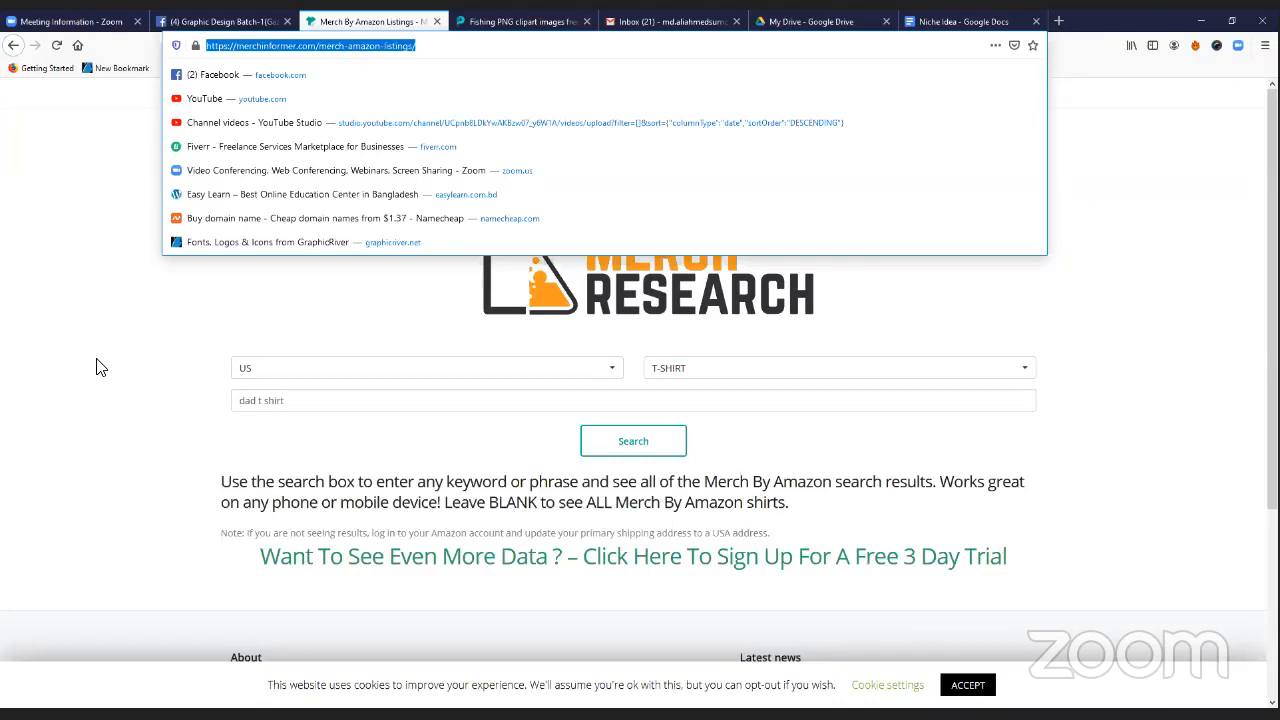
{"action": "left_click", "coordinate": [460, 47]}
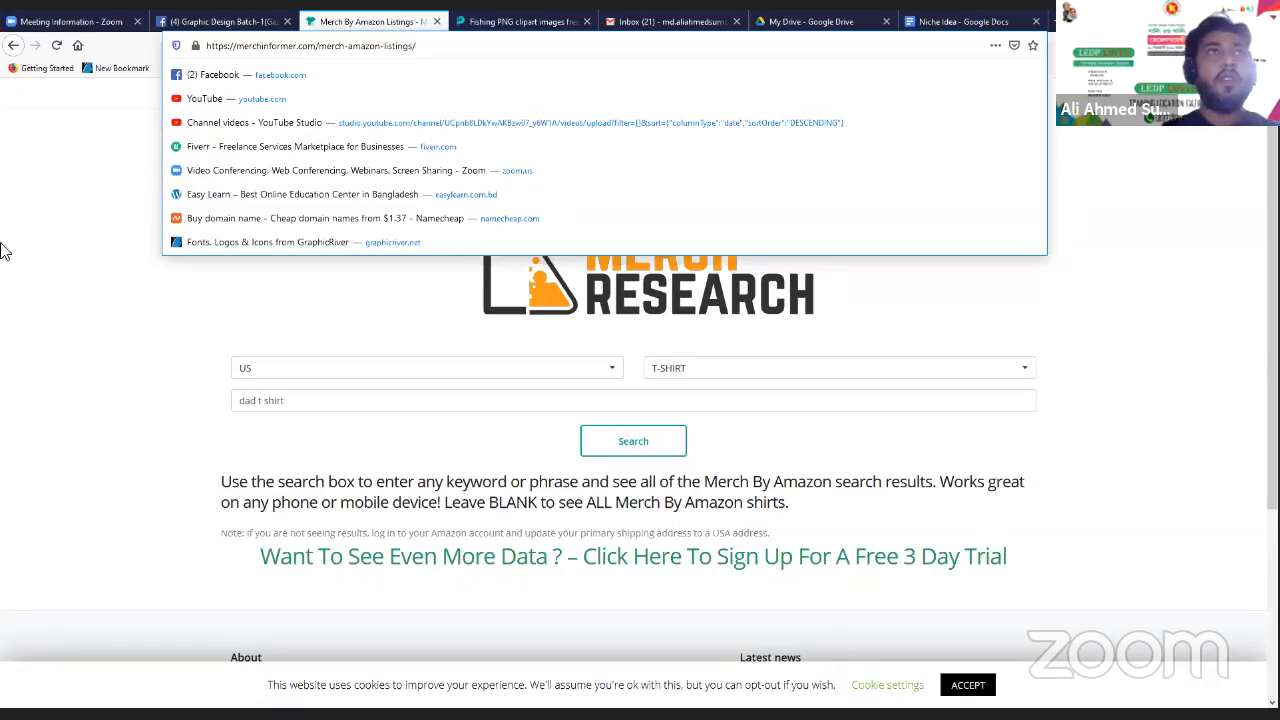
{"action": "left_click", "coordinate": [87, 306]}
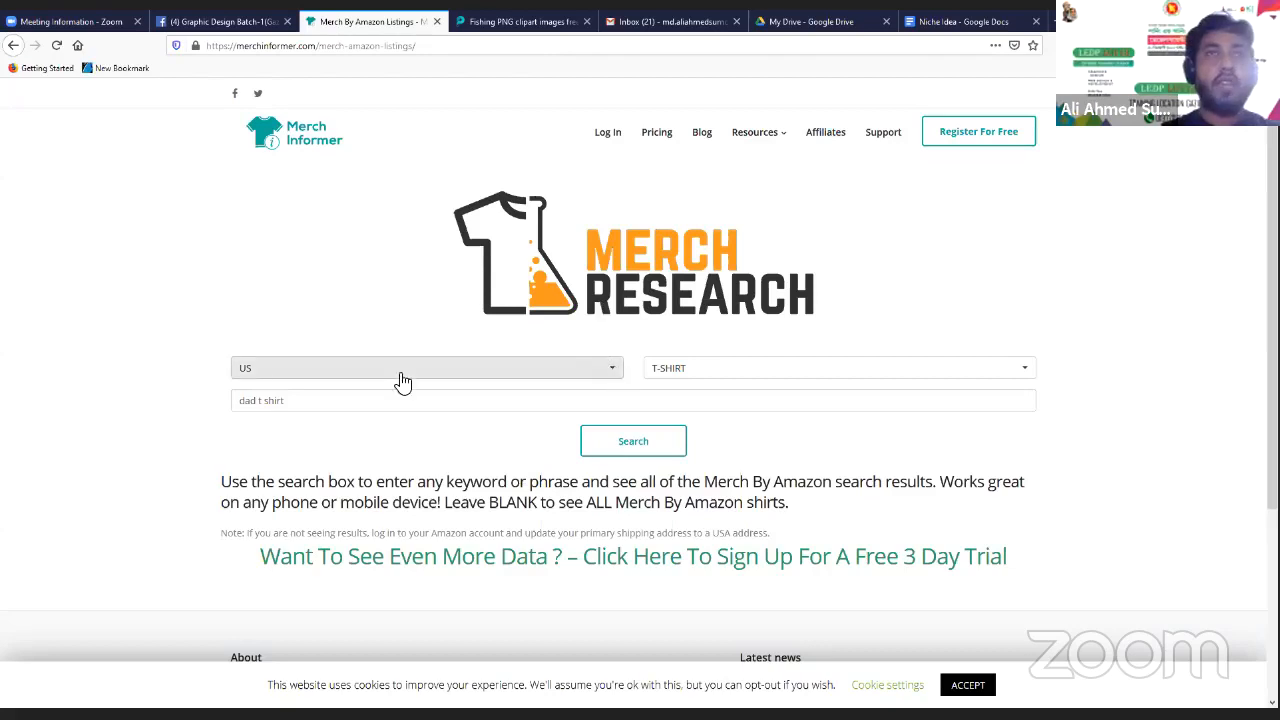
Review the US, UK and DE marketplace options in Merch Research and keep US selected
{"action": "left_click", "coordinate": [612, 372]}
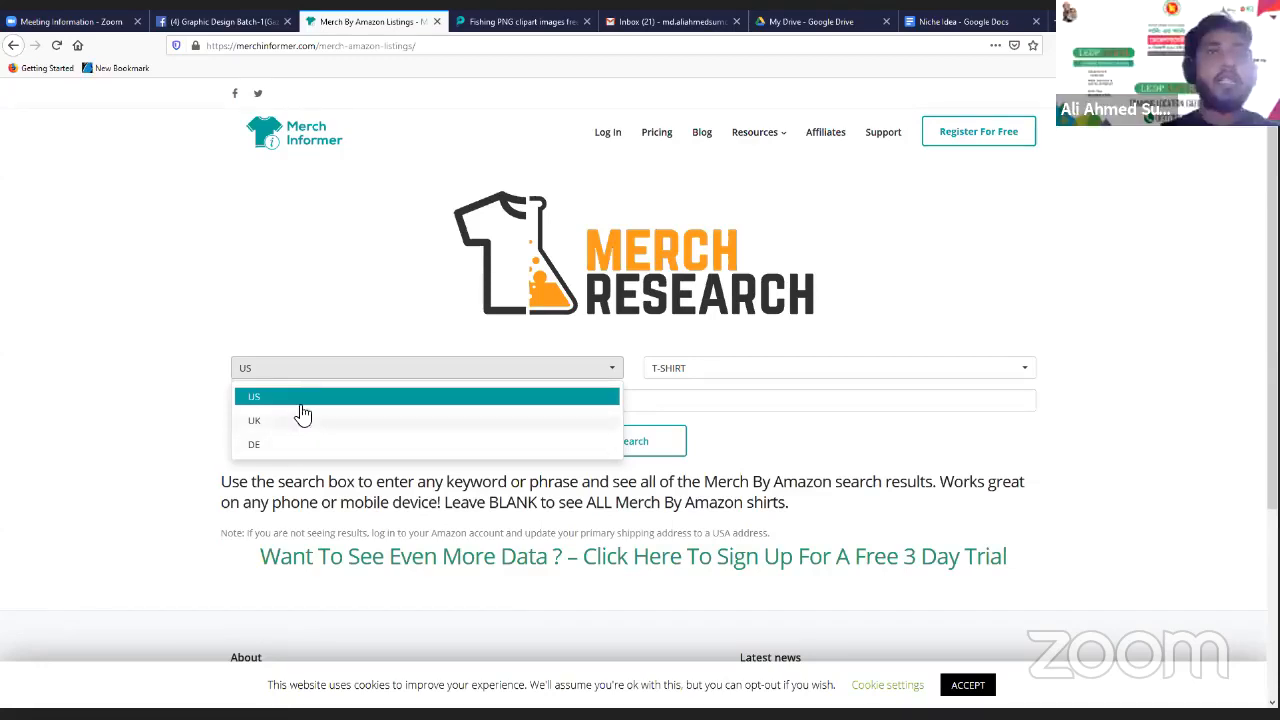
{"action": "left_click", "coordinate": [165, 509]}
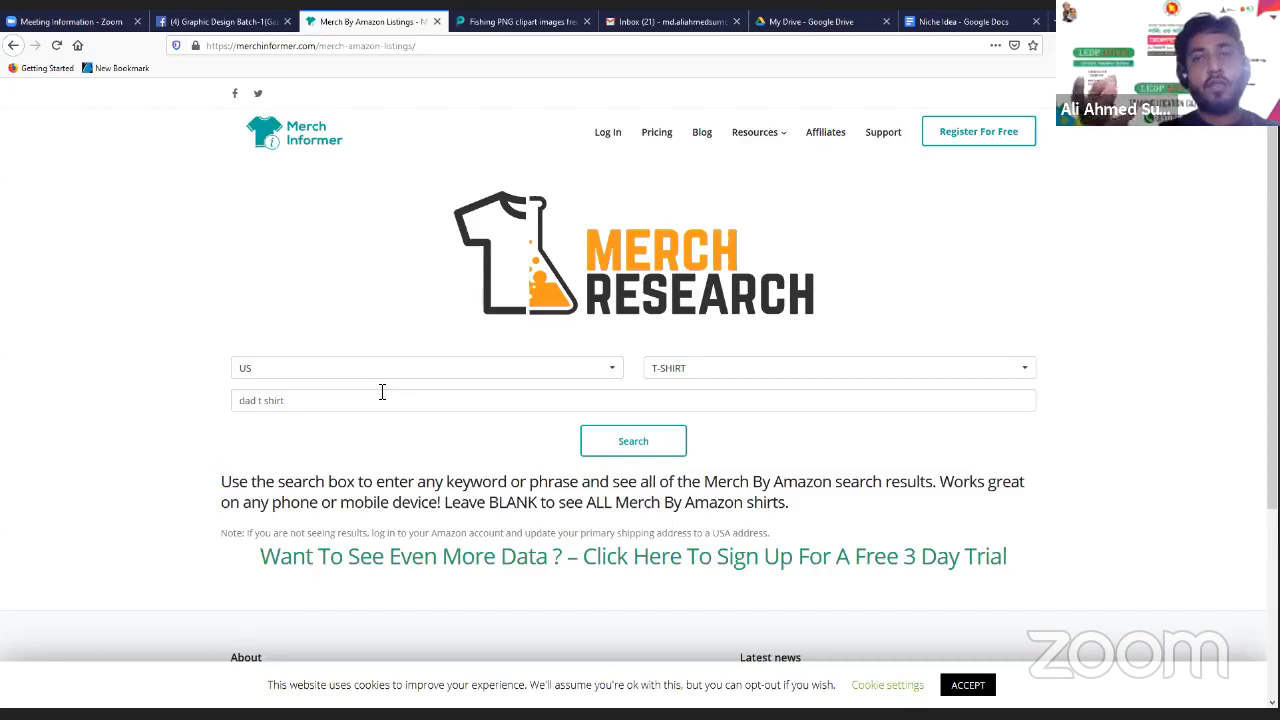
{"action": "left_click", "coordinate": [348, 374]}
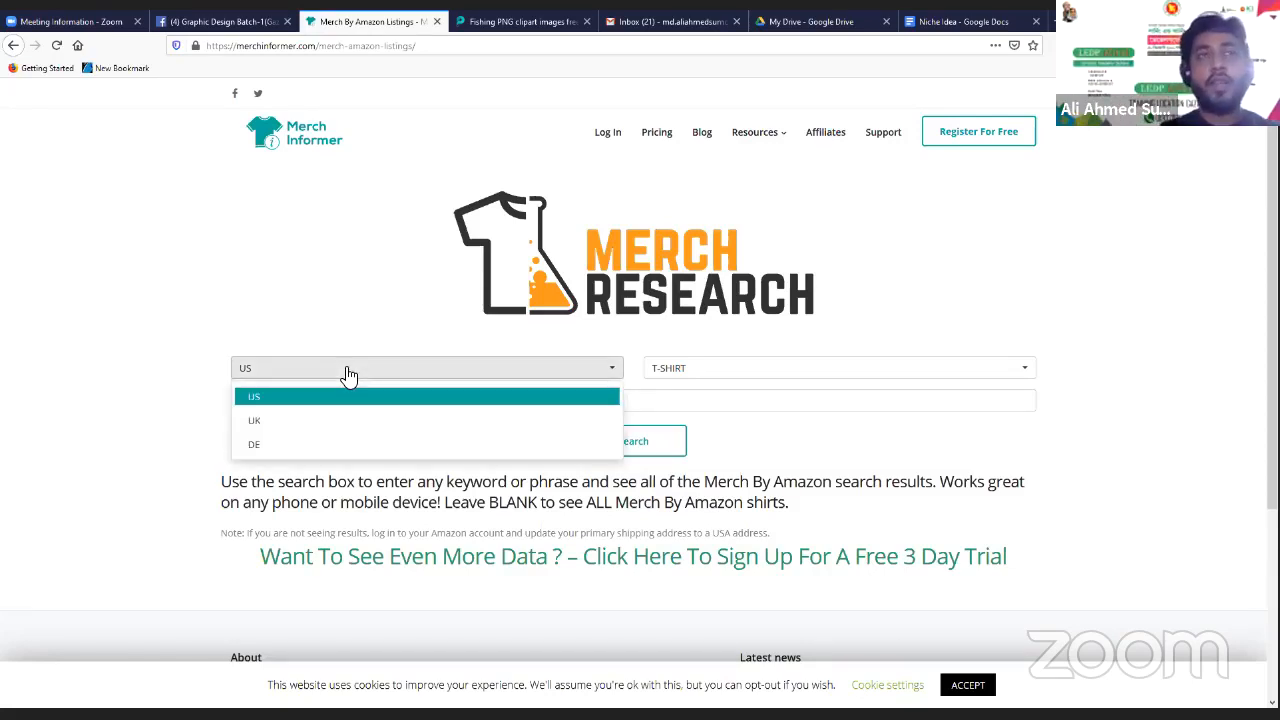
{"action": "left_click", "coordinate": [274, 376]}
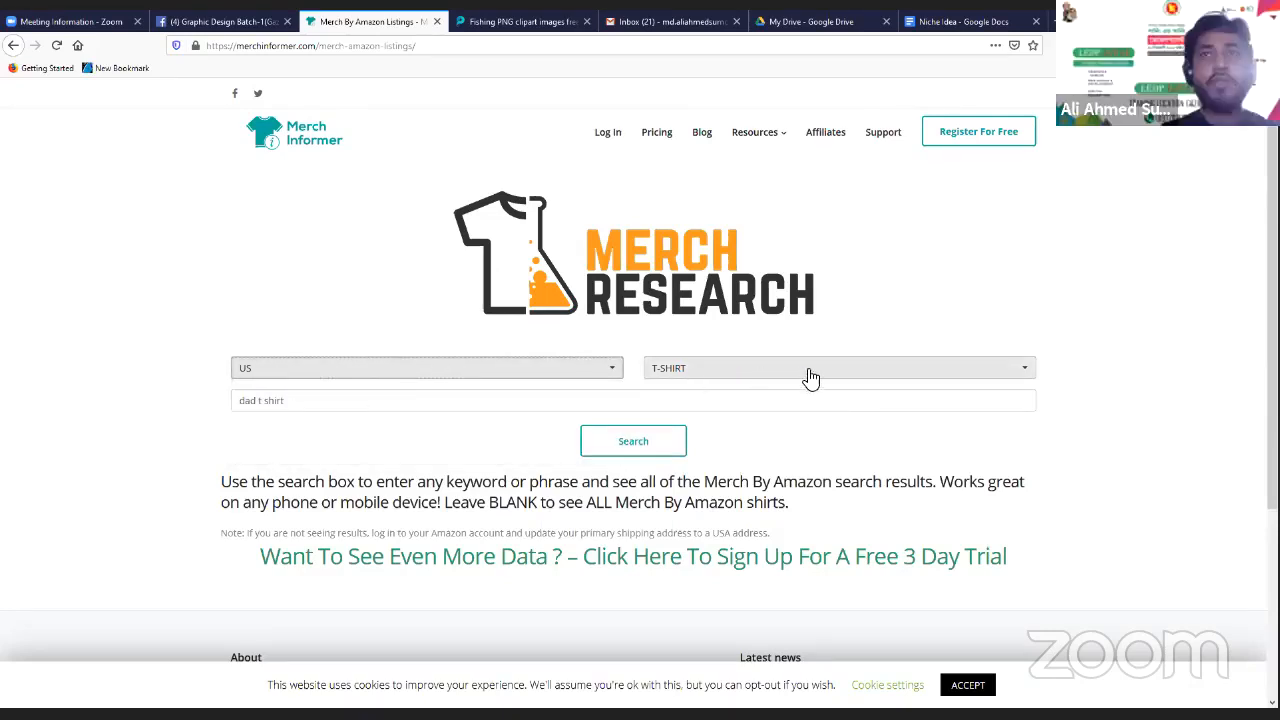
Review the available product types for the research search and choose T-SHIRT
{"action": "left_click", "coordinate": [1030, 375]}
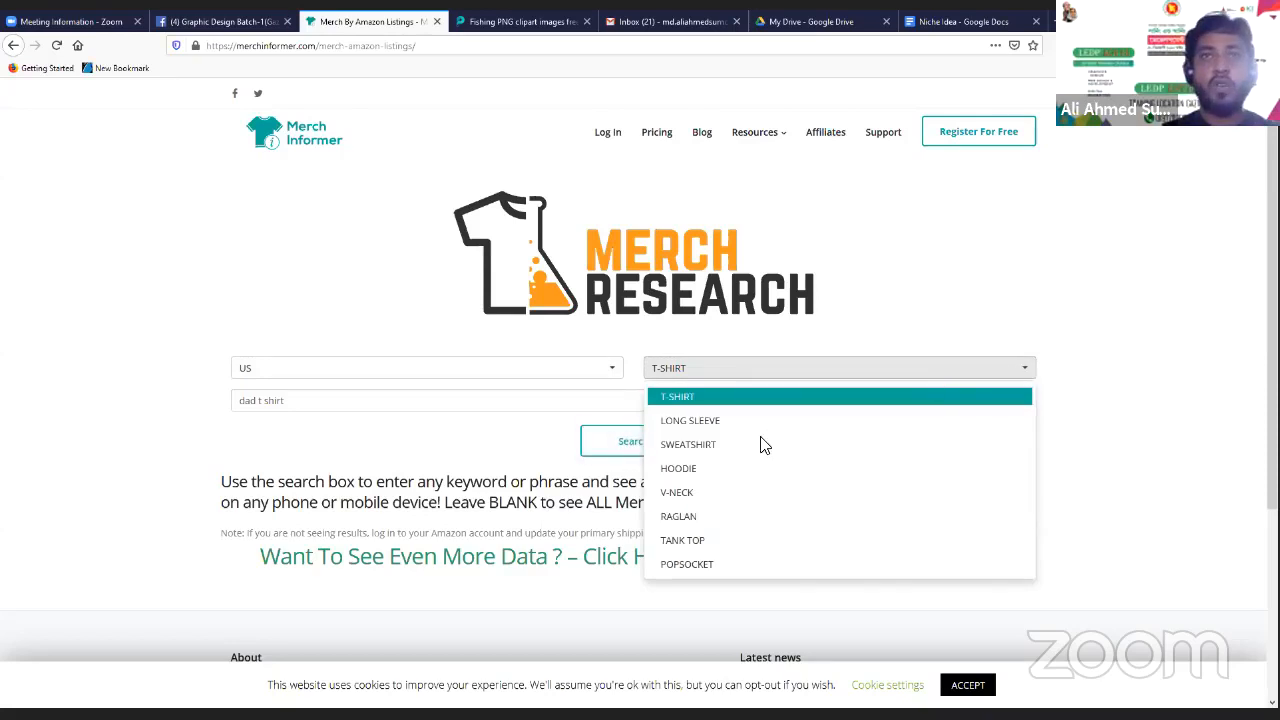
{"action": "scroll", "coordinate": [730, 500], "scroll_direction": "down", "scroll_amount": 3}
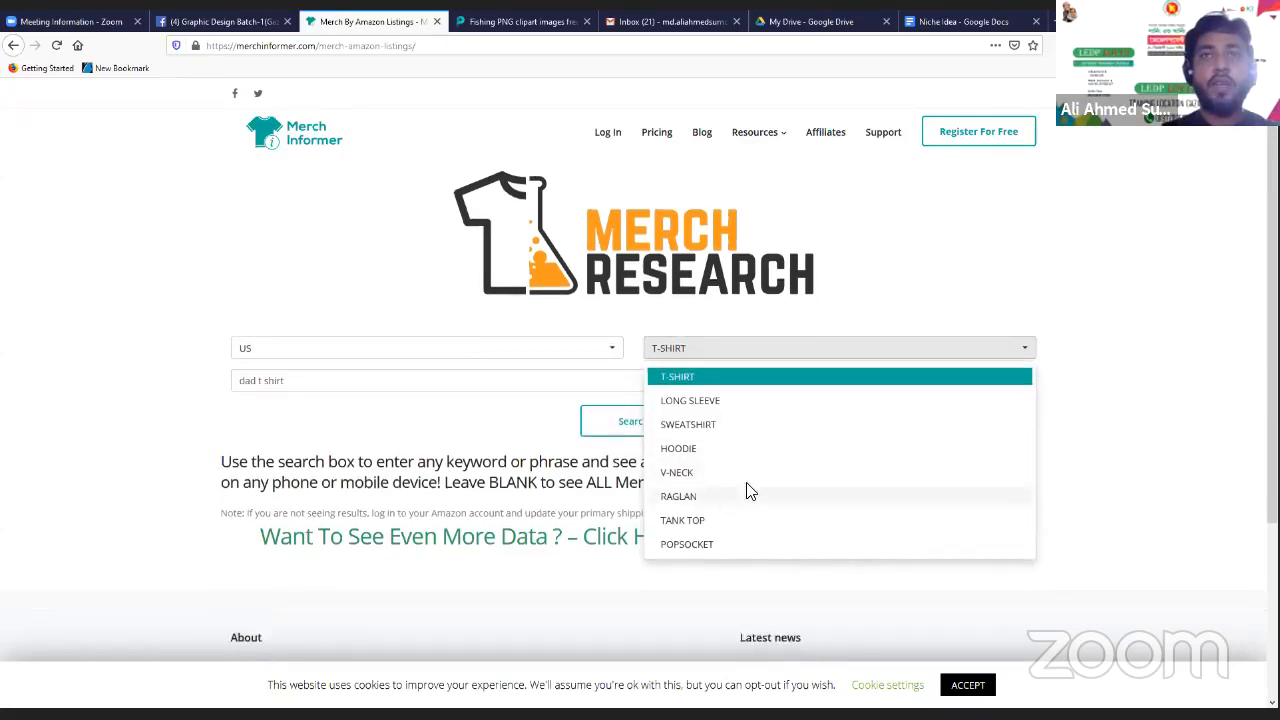
{"action": "scroll", "coordinate": [694, 466], "scroll_direction": "up", "scroll_amount": 3}
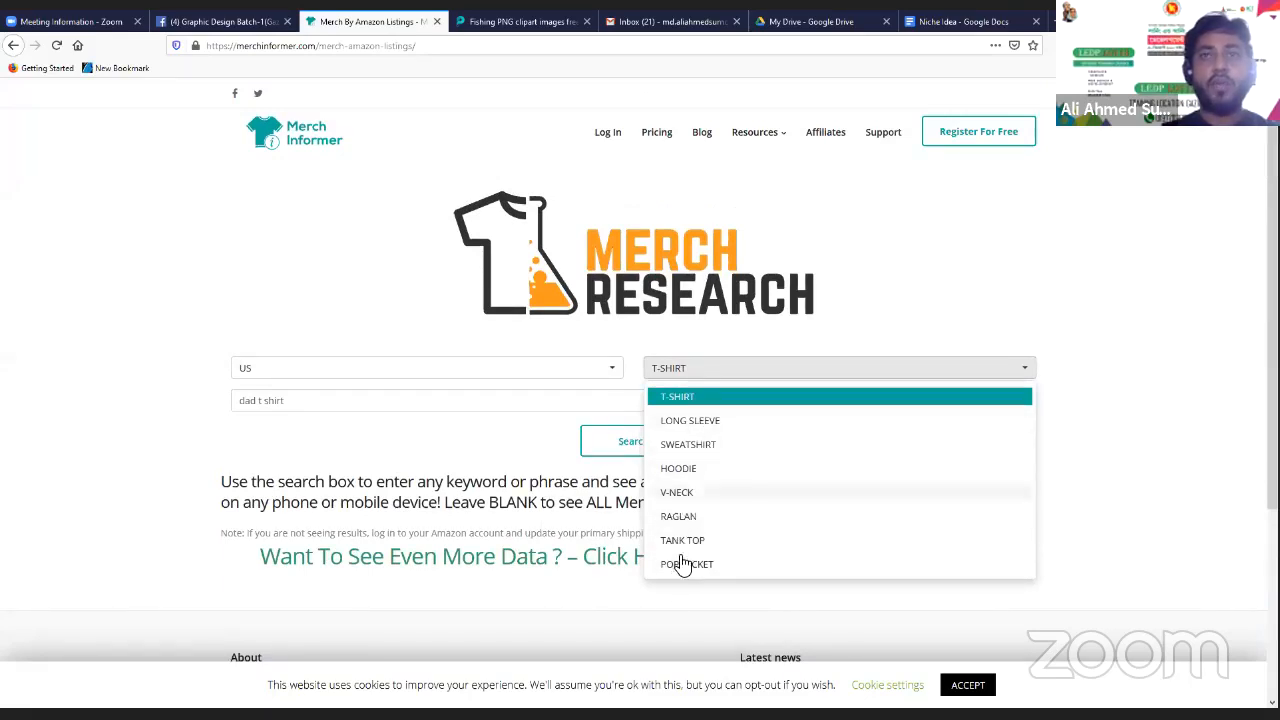
{"action": "left_click", "coordinate": [711, 399]}
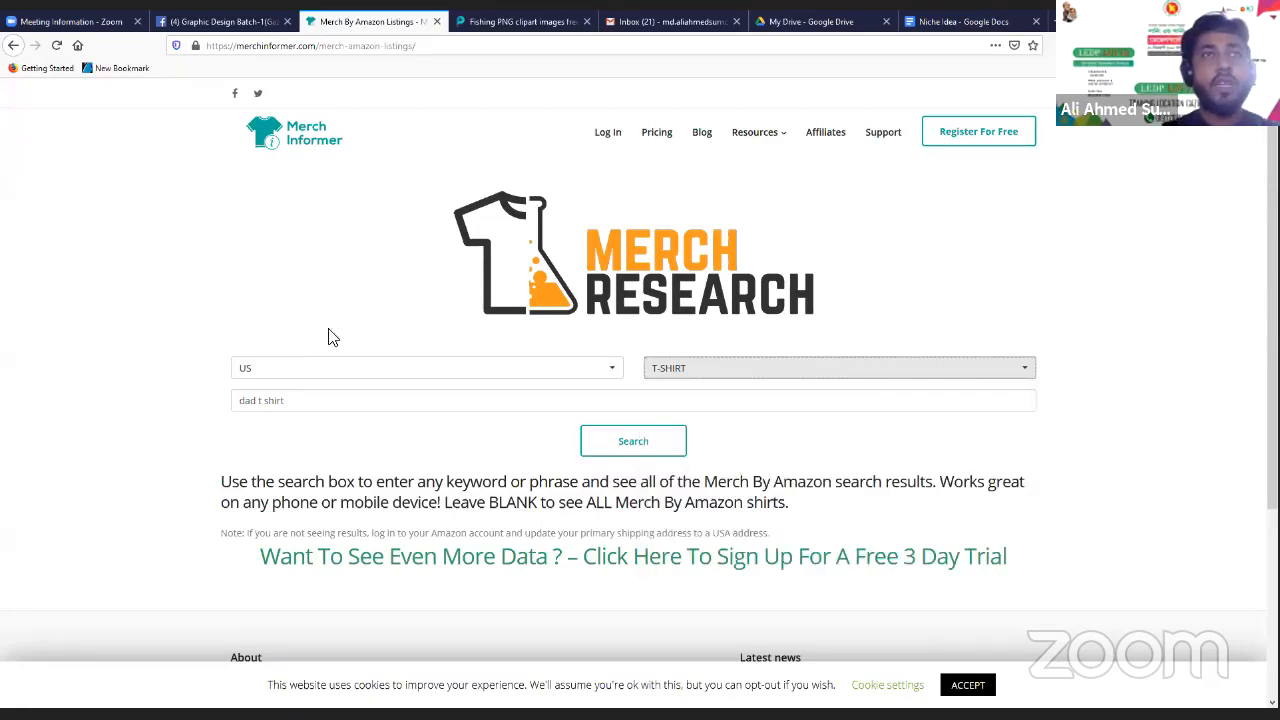
Clear the search keyword, enter "dad t shirt" and run the Merch Research search
{"action": "left_click_drag", "start_coordinate": [297, 404], "coordinate": [211, 403]}
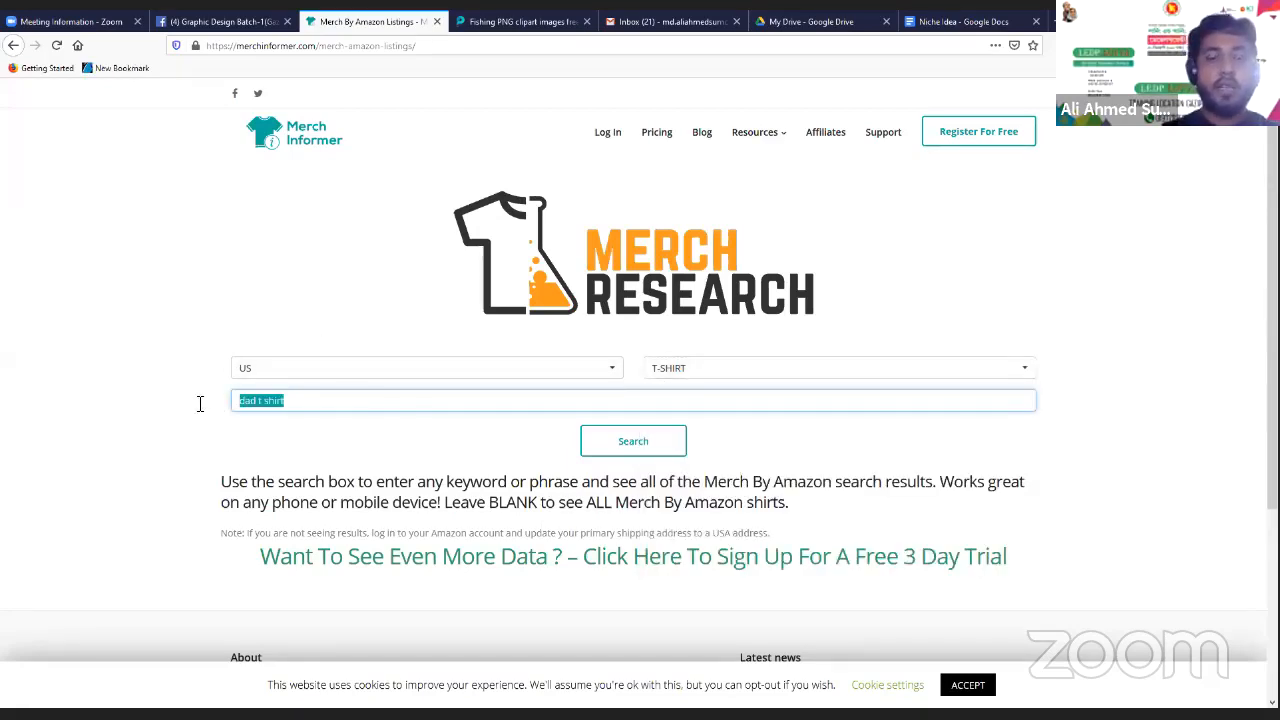
{"action": "key", "text": "BackSpace"}
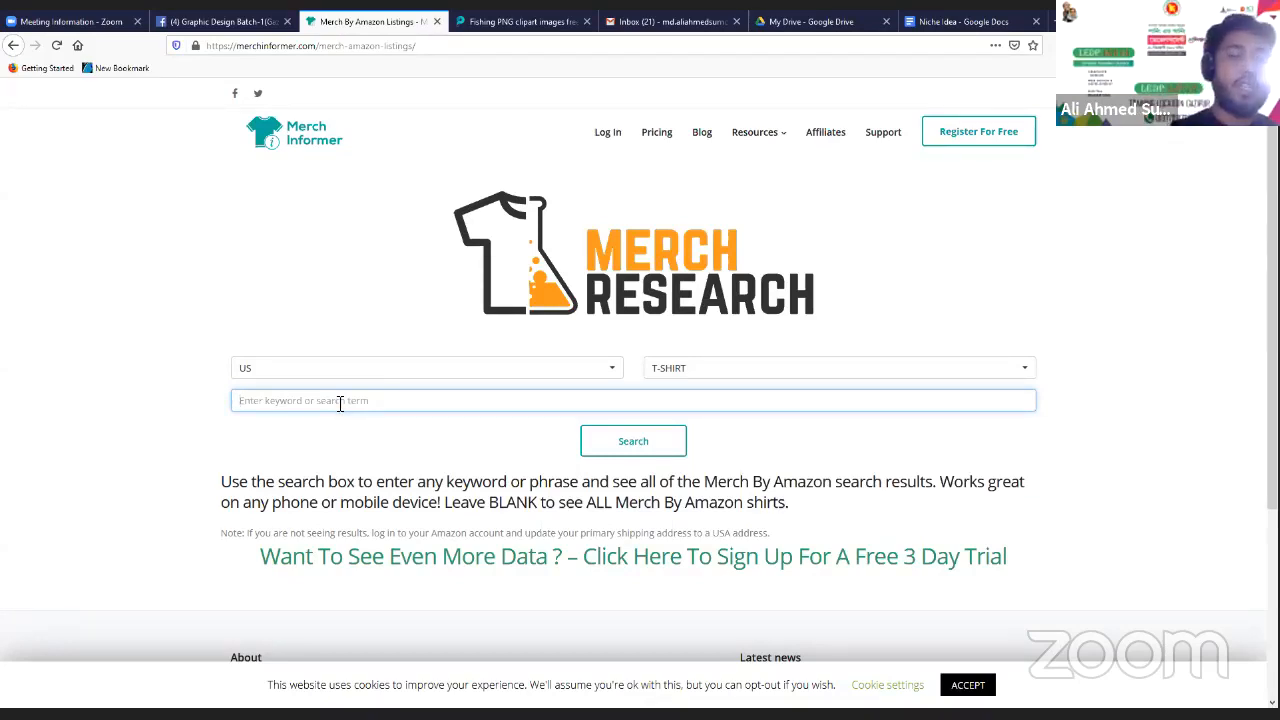
{"action": "type", "text": "dad "}
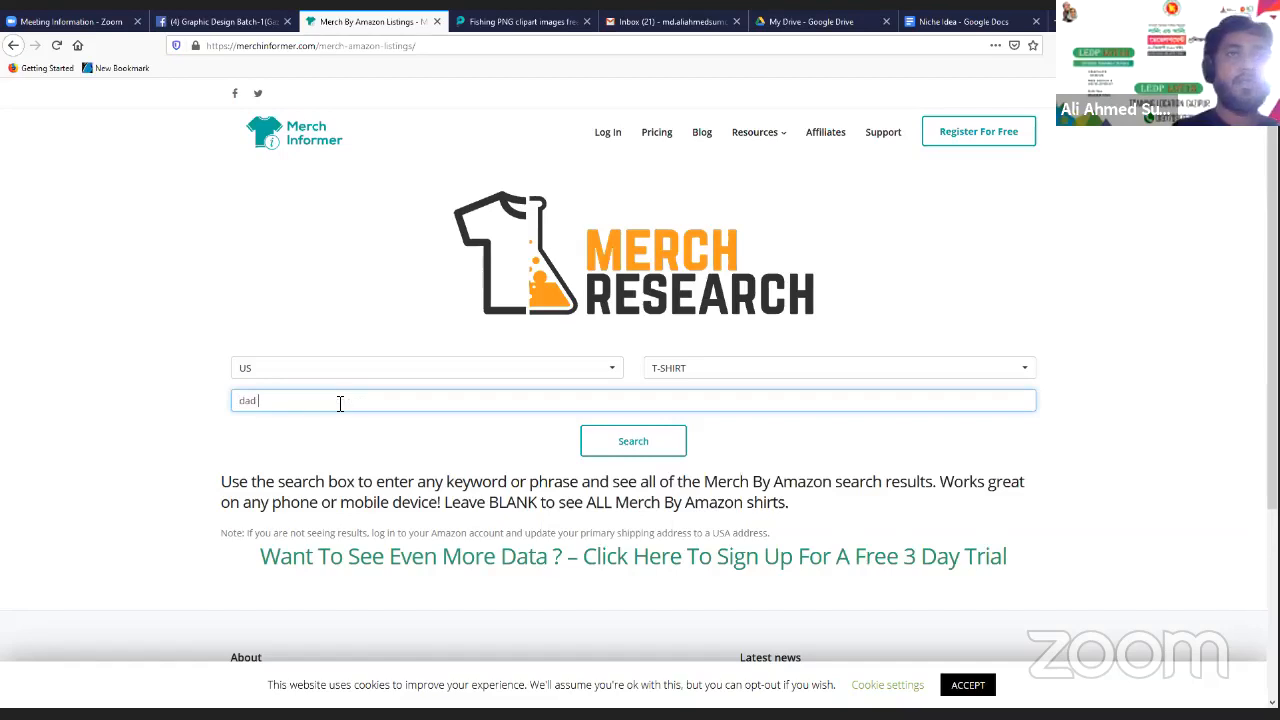
{"action": "type", "text": "t shirt"}
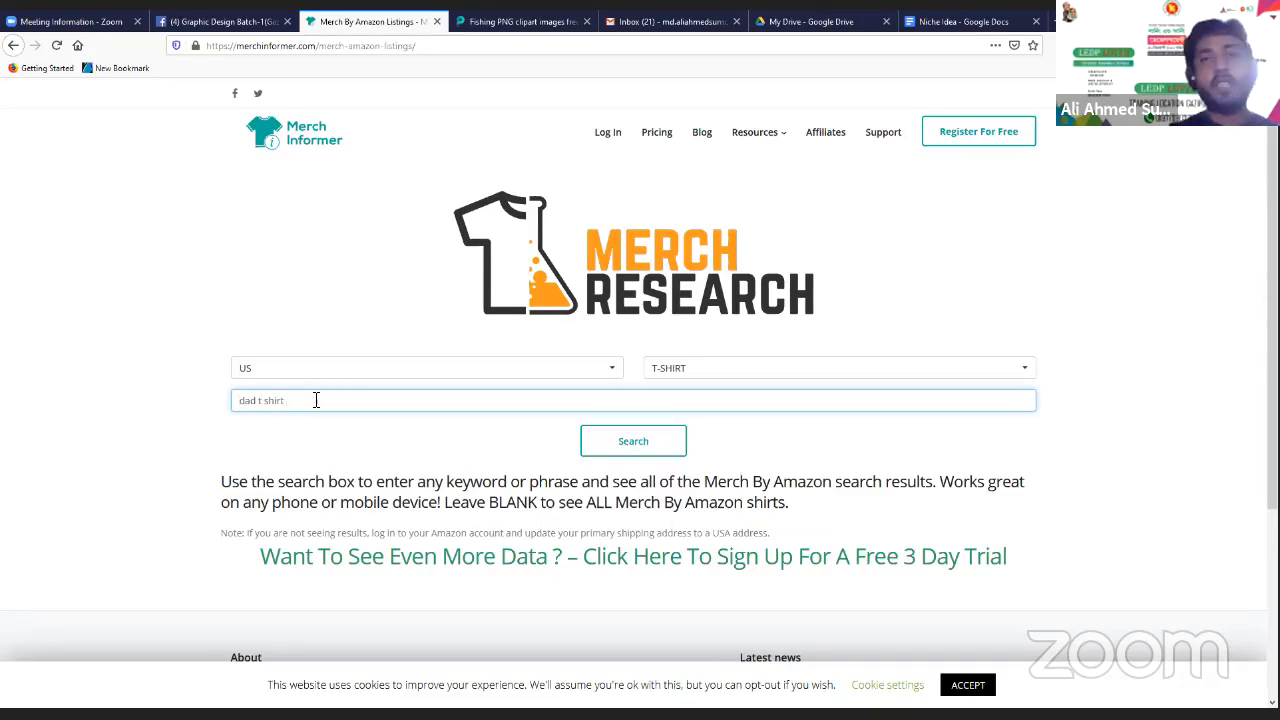
{"action": "left_click", "coordinate": [634, 450]}
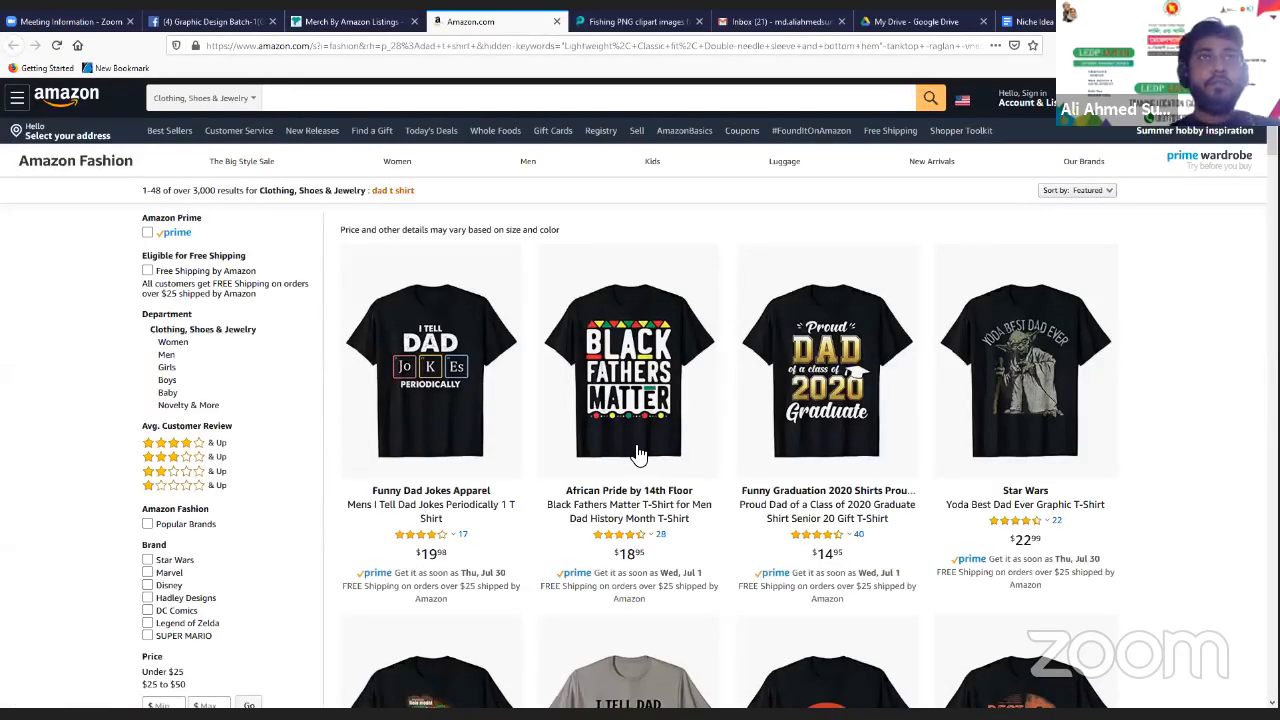
Browse the dad T-shirt designs in the Amazon results, noting their themes and customer ratings, and return to the first row
{"action": "scroll", "coordinate": [1113, 347], "scroll_direction": "down", "scroll_amount": 2}
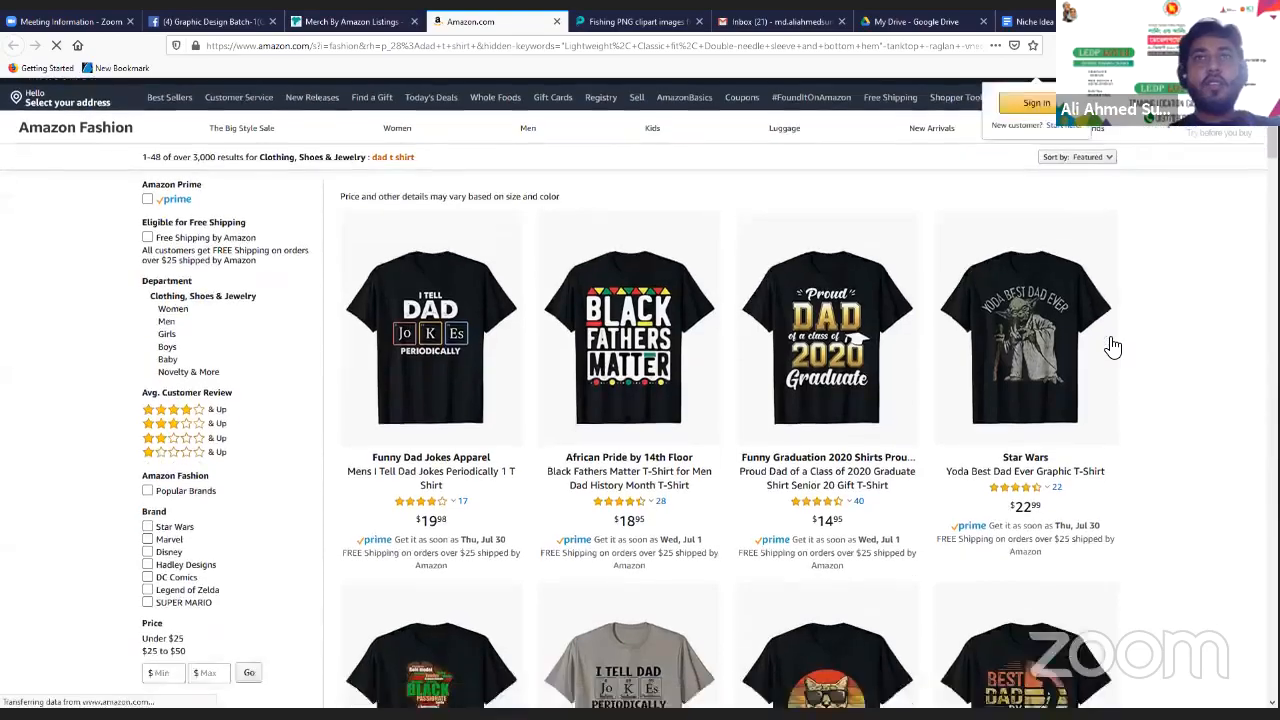
{"action": "scroll", "coordinate": [1113, 347], "scroll_direction": "down", "scroll_amount": 10}
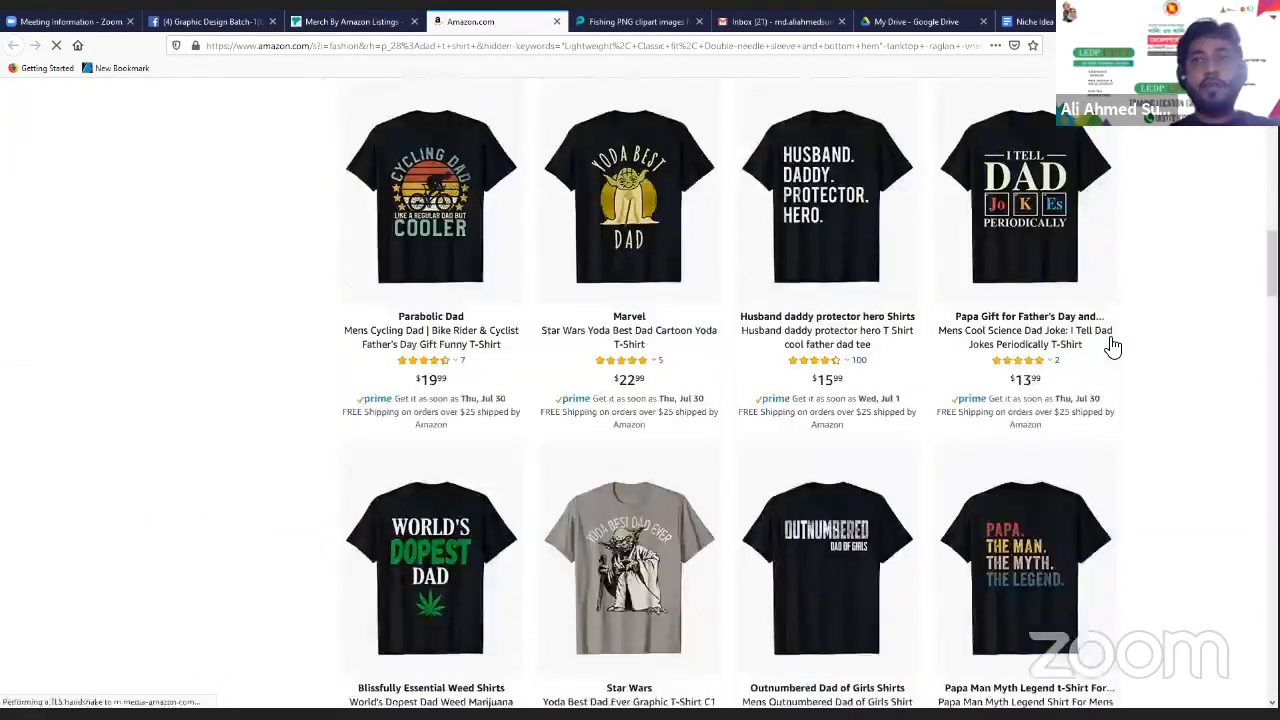
{"action": "scroll", "coordinate": [1113, 347], "scroll_direction": "down", "scroll_amount": 10}
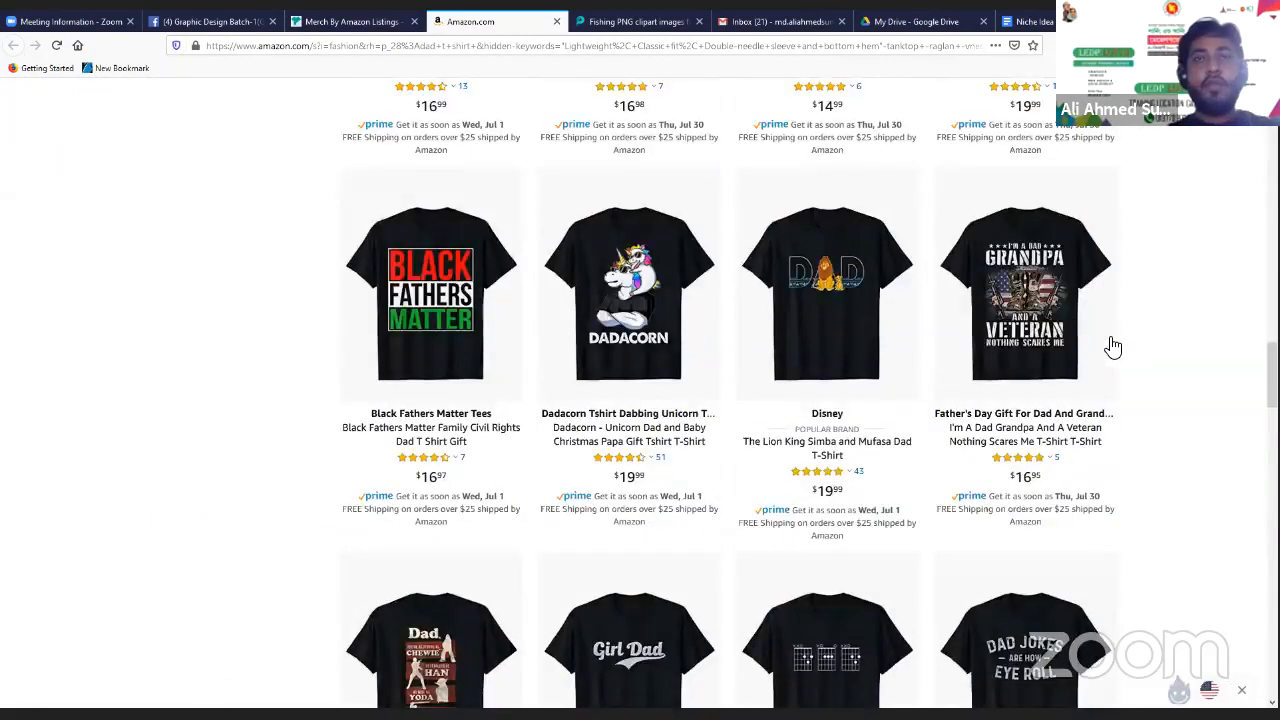
{"action": "scroll", "coordinate": [565, 375], "scroll_direction": "down", "scroll_amount": 4}
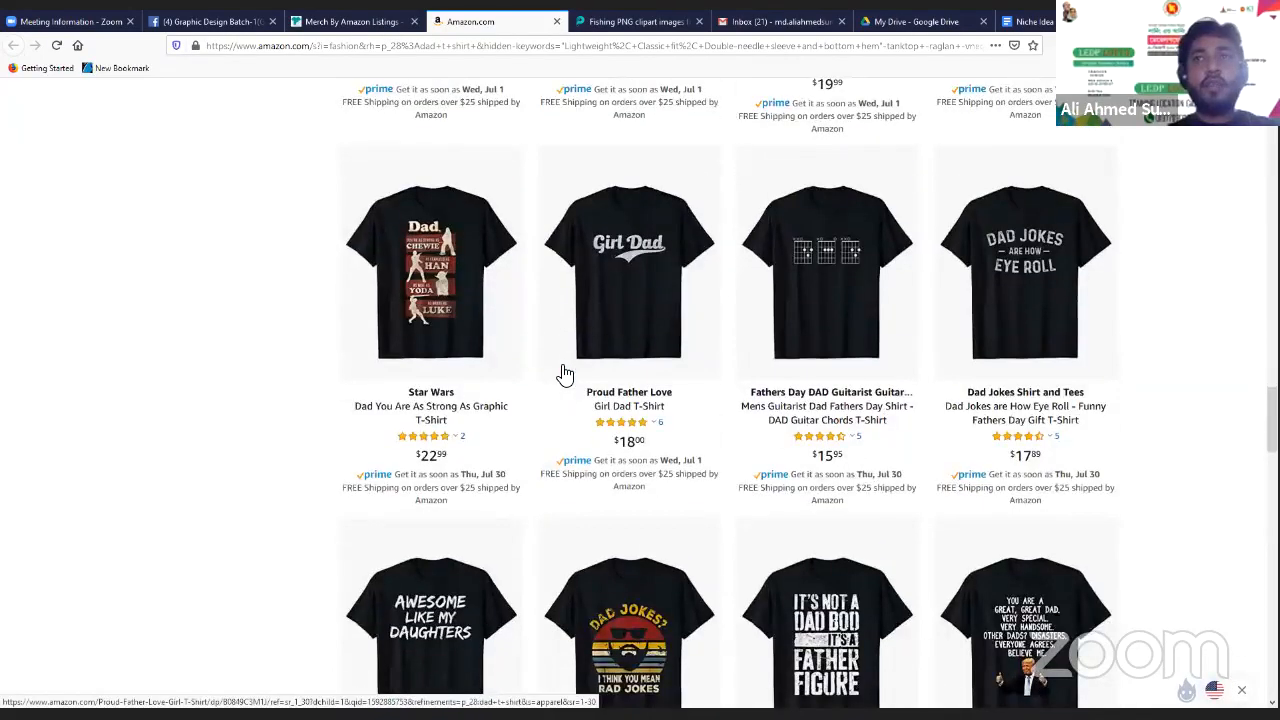
{"action": "scroll", "coordinate": [565, 375], "scroll_direction": "up", "scroll_amount": 12}
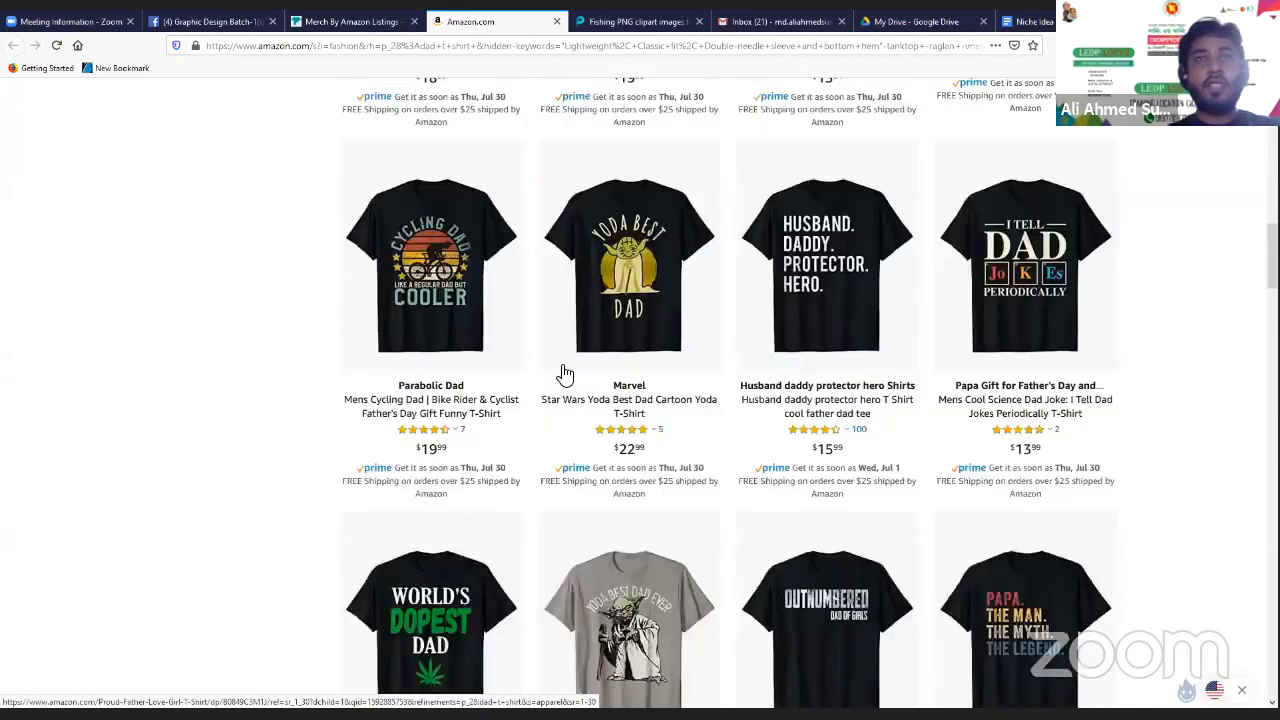
{"action": "scroll", "coordinate": [550, 370], "scroll_direction": "up", "scroll_amount": 5}
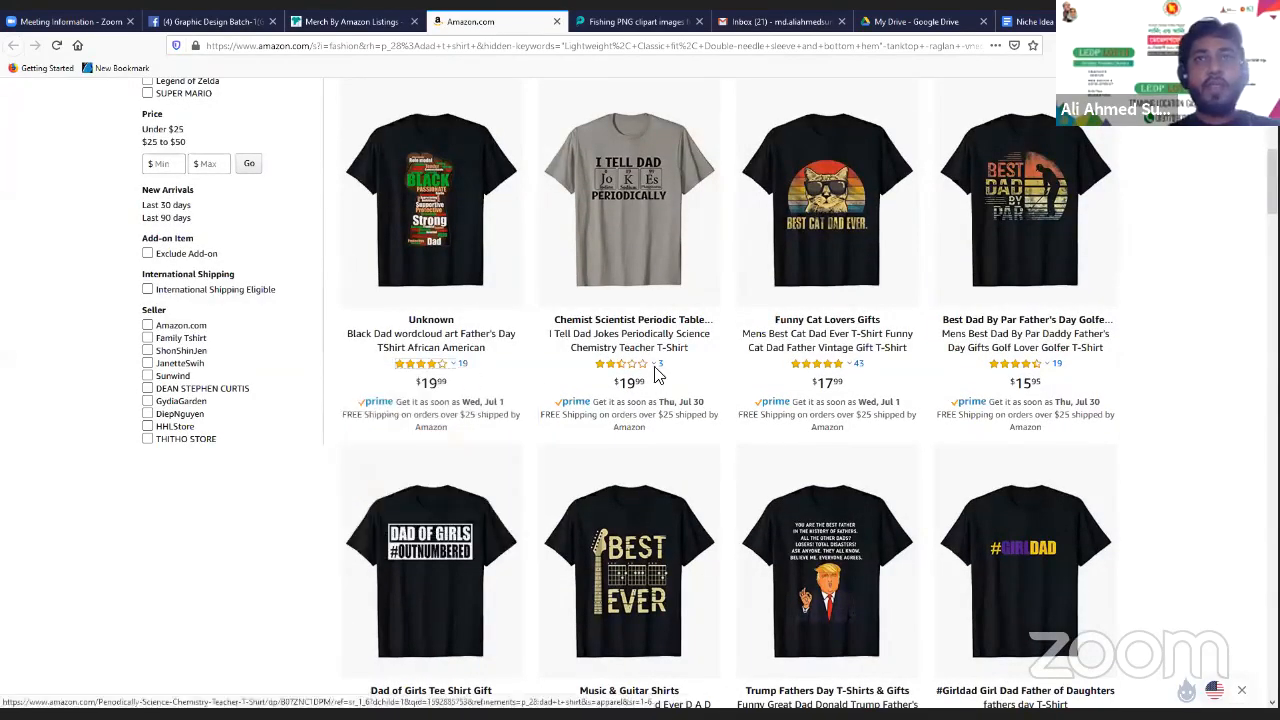
{"action": "mouse_move", "coordinate": [668, 372]}
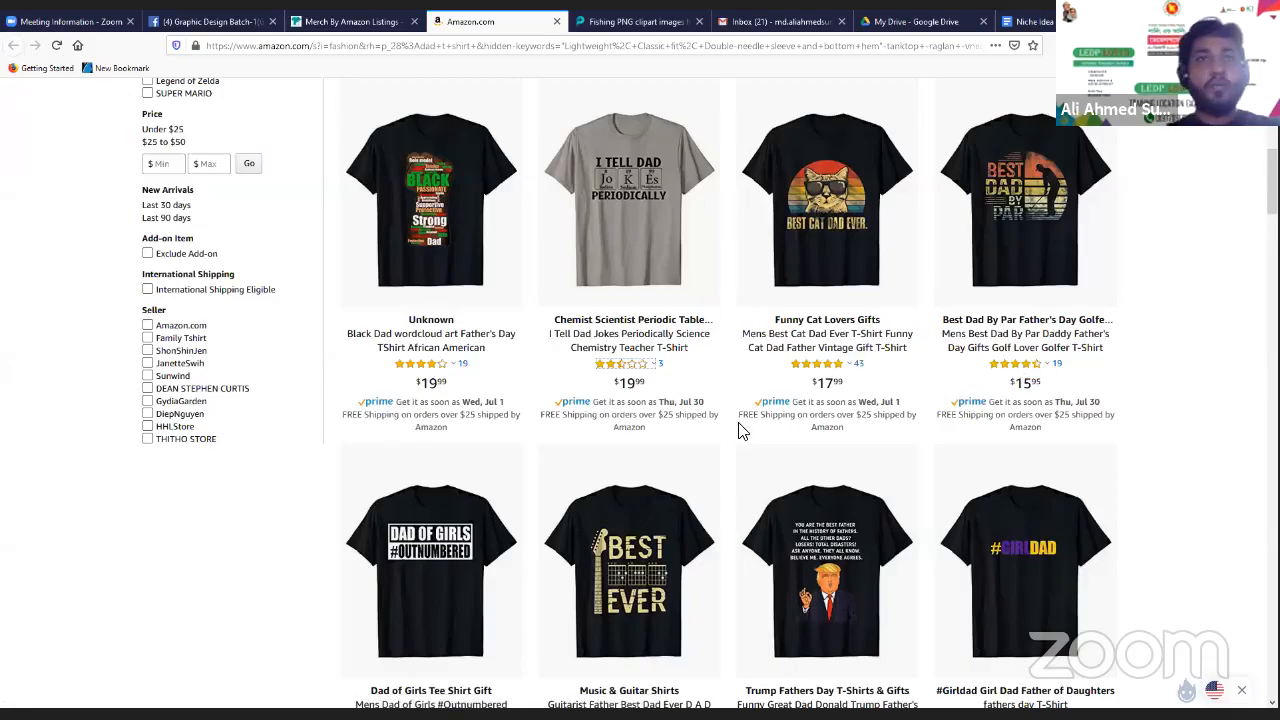
{"action": "scroll", "coordinate": [676, 335], "scroll_direction": "up", "scroll_amount": 4}
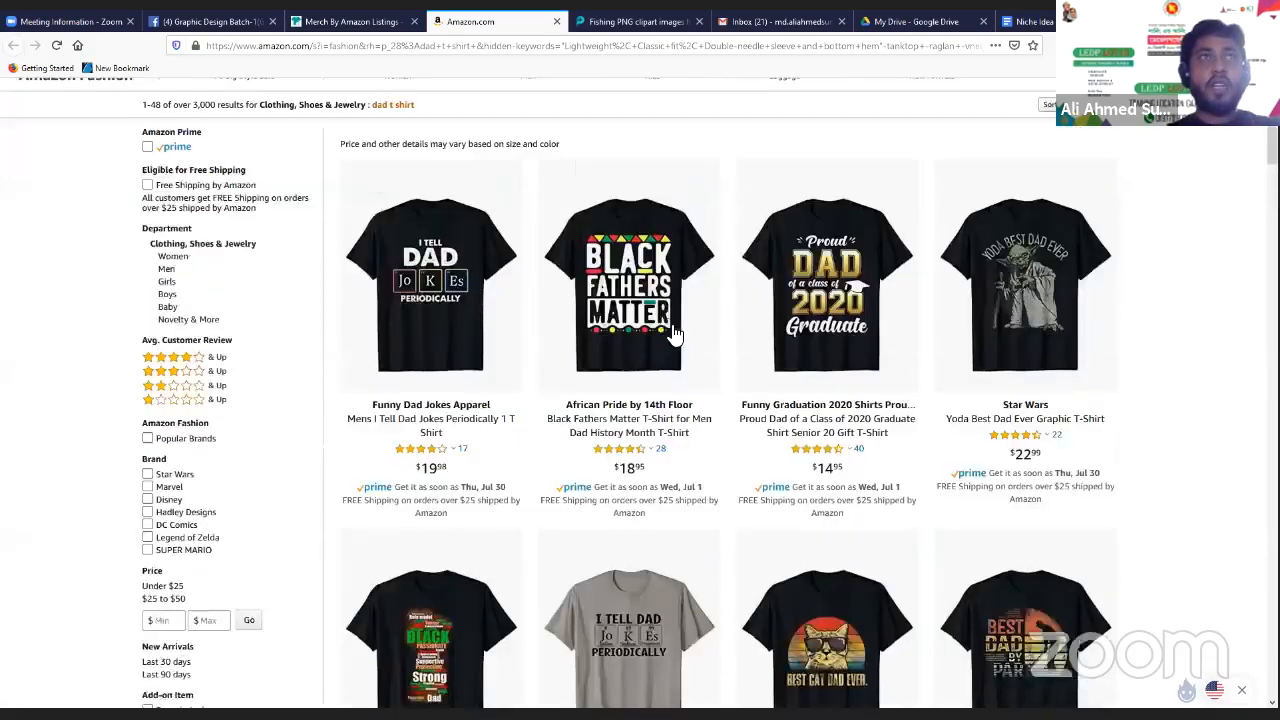
{"action": "scroll", "coordinate": [670, 320], "scroll_direction": "up", "scroll_amount": 1}
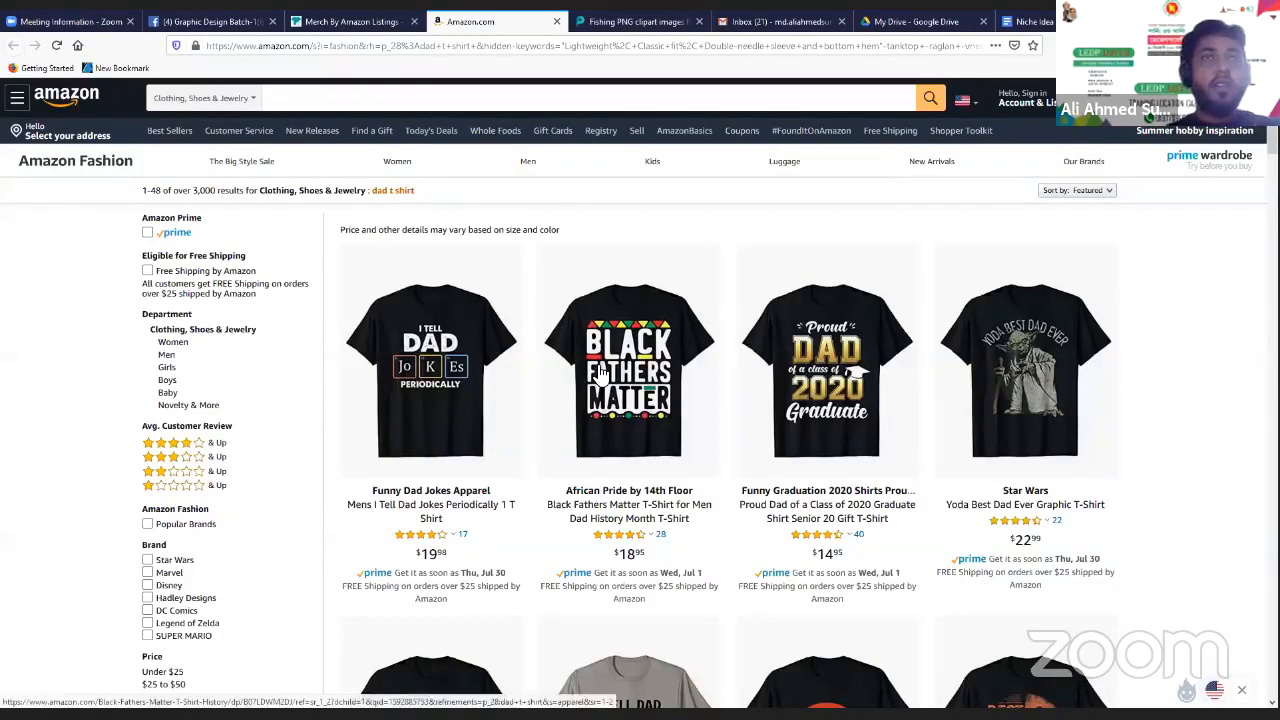
Examine the brand, price, new arrivals and seller filters beside the dad T-shirt results
{"action": "scroll", "coordinate": [336, 345], "scroll_direction": "down", "scroll_amount": 2}
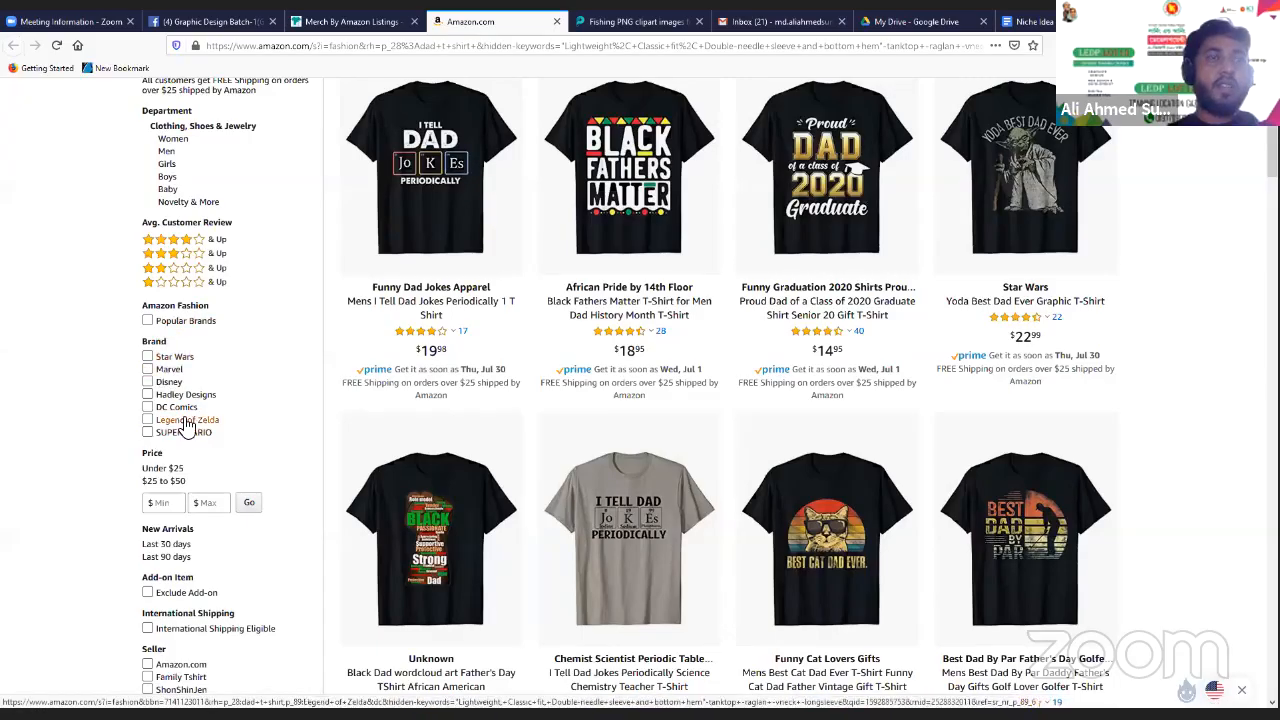
{"action": "scroll", "coordinate": [196, 234], "scroll_direction": "down", "scroll_amount": 2}
{"action": "scroll", "coordinate": [196, 234], "scroll_direction": "down", "scroll_amount": 1}
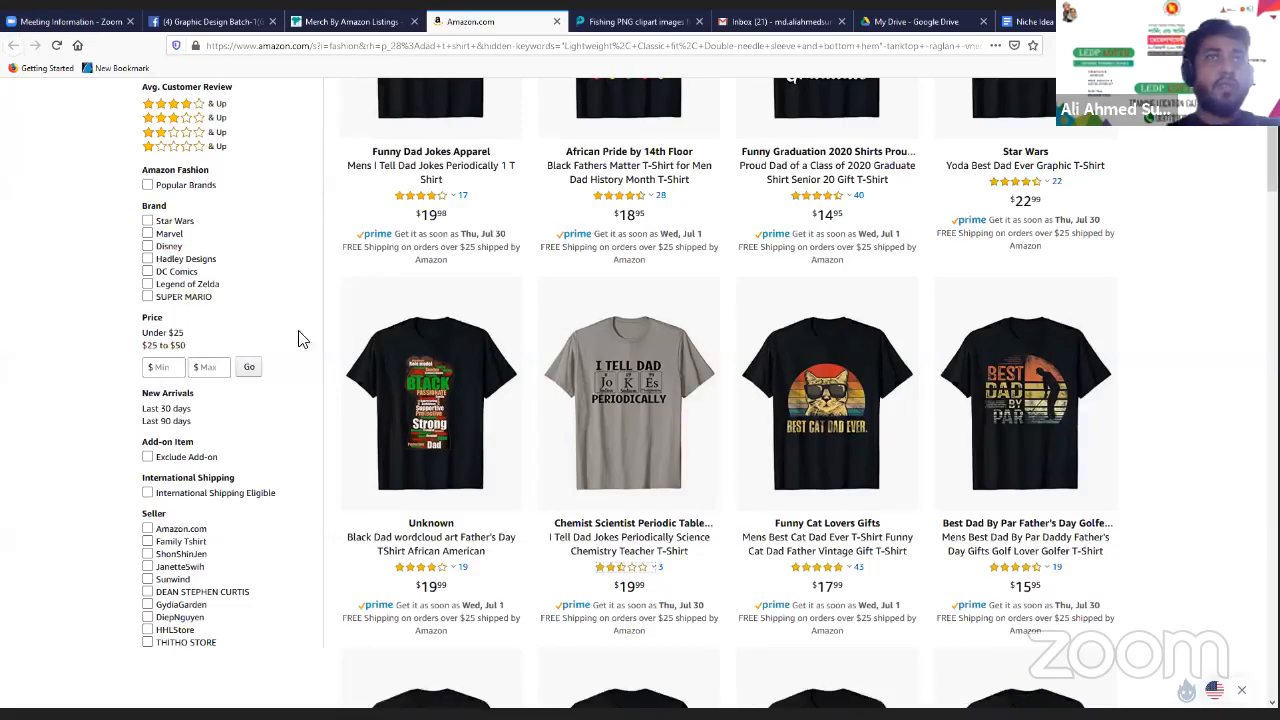
{"action": "scroll", "coordinate": [237, 271], "scroll_direction": "down", "scroll_amount": 3}
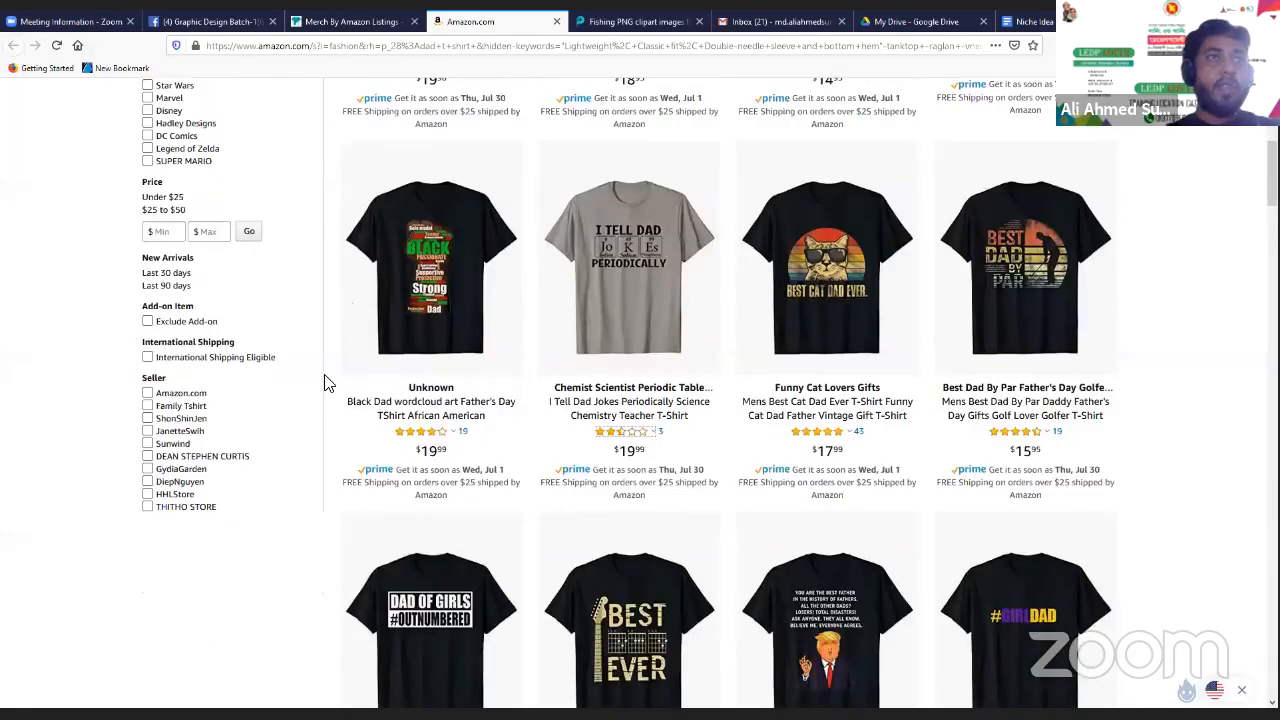
{"action": "scroll", "coordinate": [289, 300], "scroll_direction": "down", "scroll_amount": 5}
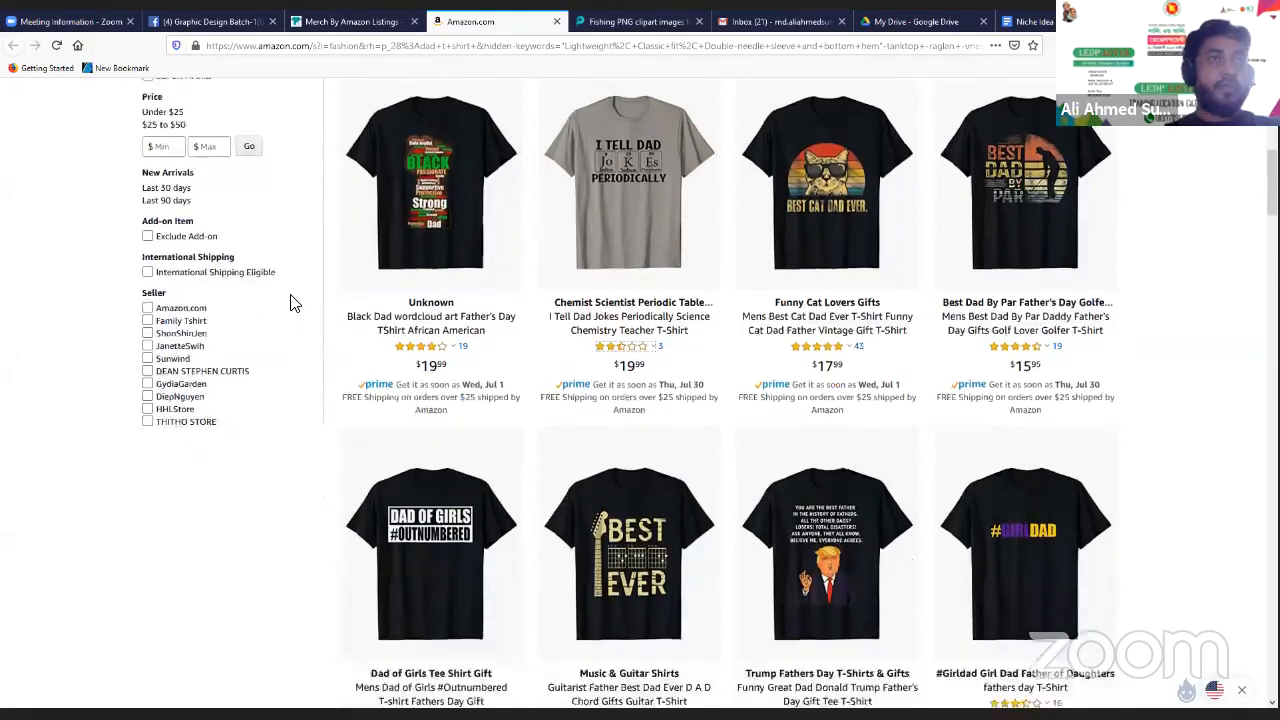
{"action": "scroll", "coordinate": [251, 340], "scroll_direction": "up", "scroll_amount": 5}
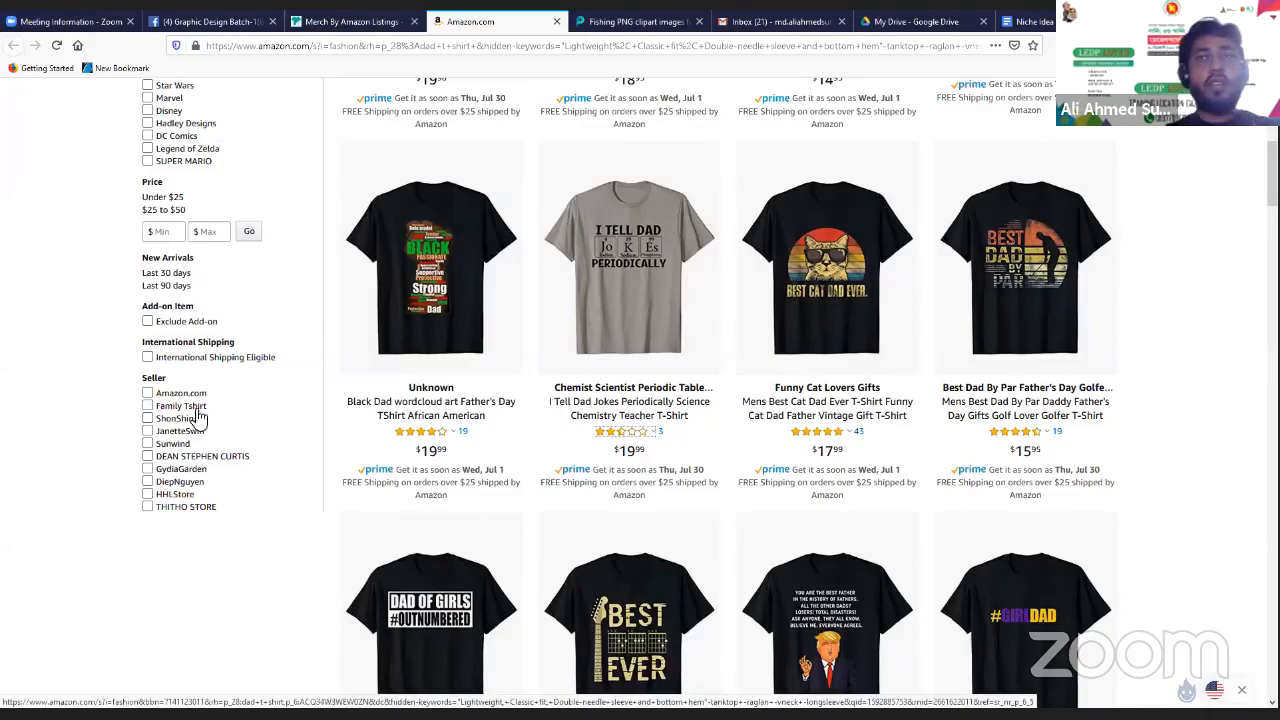
Look through more dad T-shirt designs further down the results and compare them with the first rows for design ideas
{"action": "scroll", "coordinate": [655, 375], "scroll_direction": "down", "scroll_amount": 10}
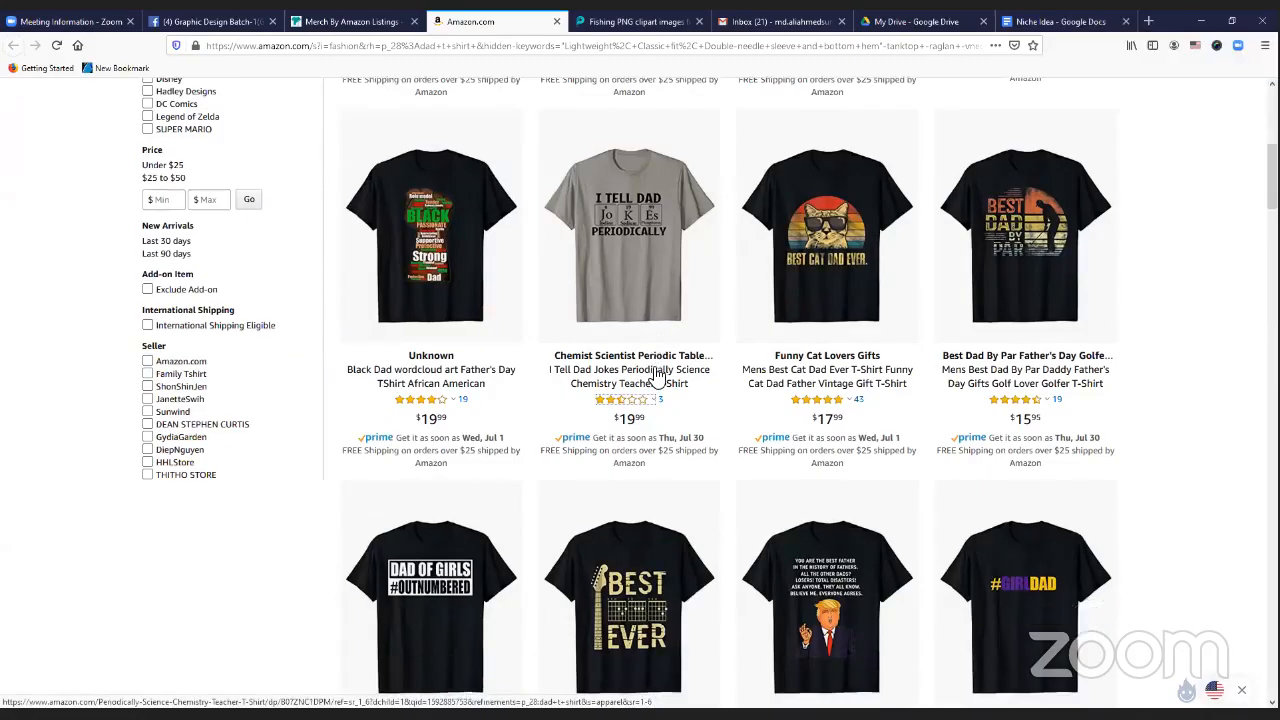
{"action": "scroll", "coordinate": [655, 375], "scroll_direction": "down", "scroll_amount": 7}
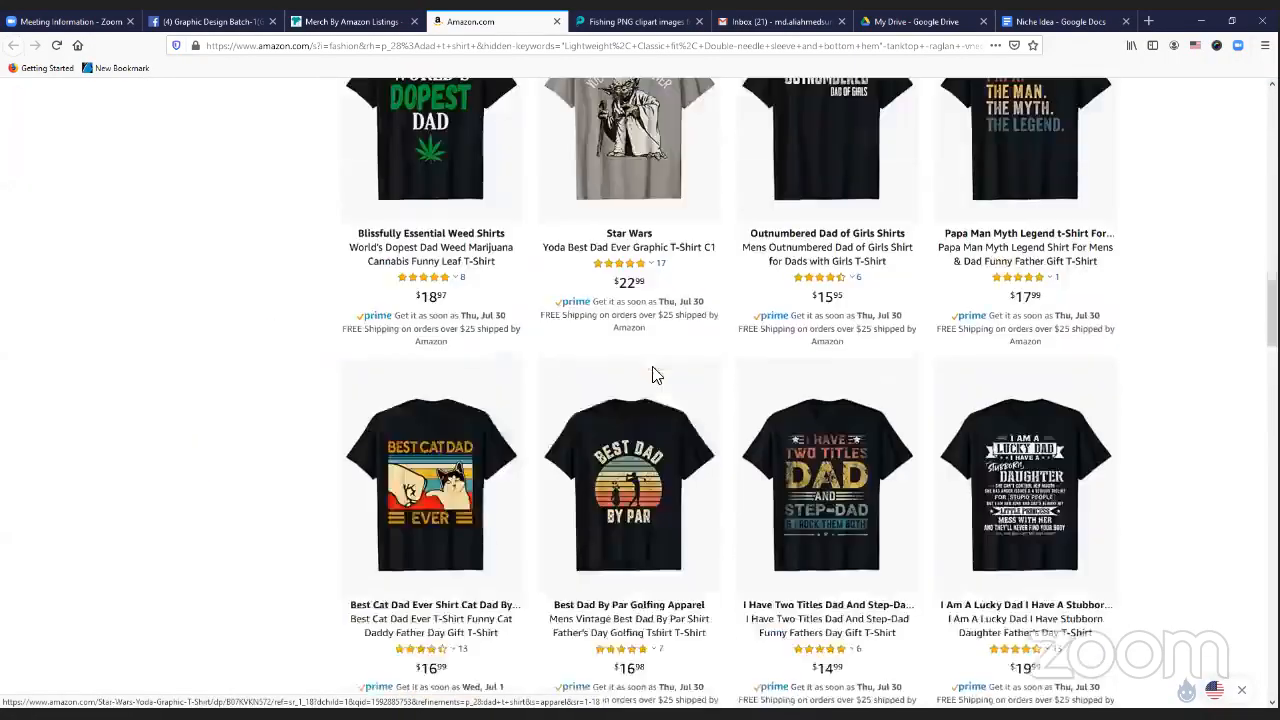
{"action": "scroll", "coordinate": [657, 376], "scroll_direction": "down", "scroll_amount": 5}
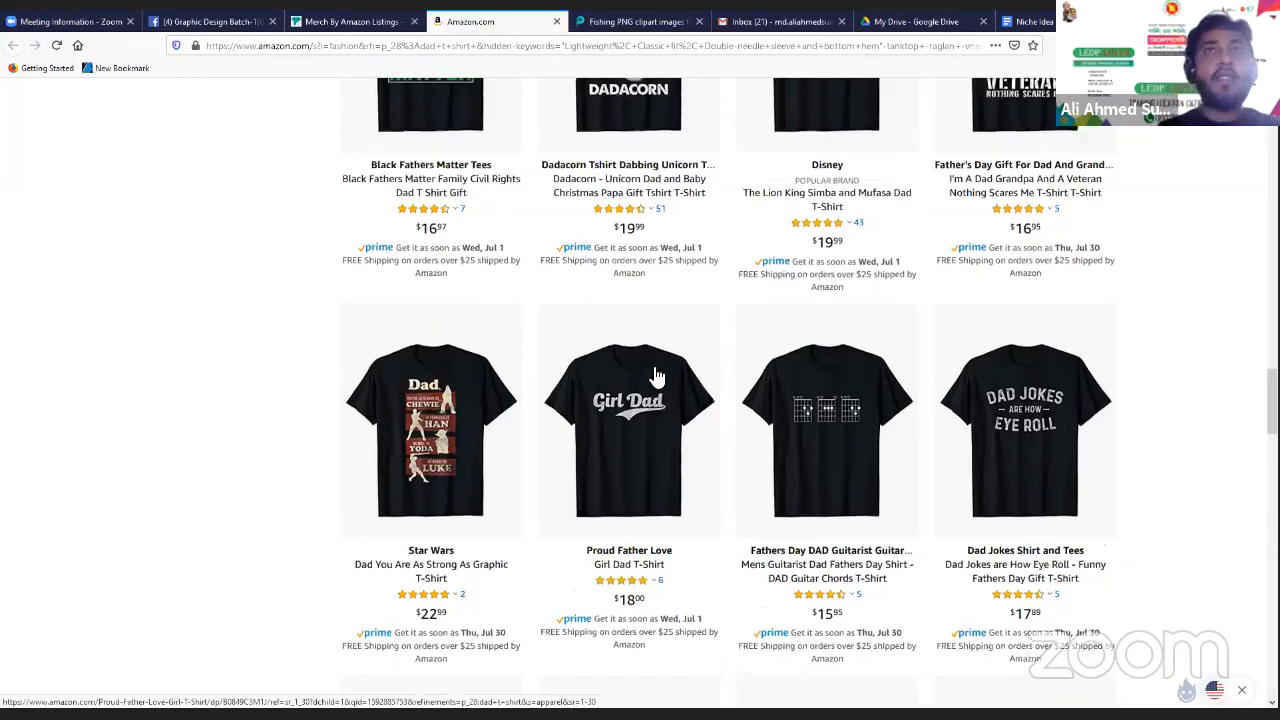
{"action": "scroll", "coordinate": [657, 376], "scroll_direction": "up", "scroll_amount": 10}
{"action": "scroll", "coordinate": [657, 376], "scroll_direction": "up", "scroll_amount": 4}
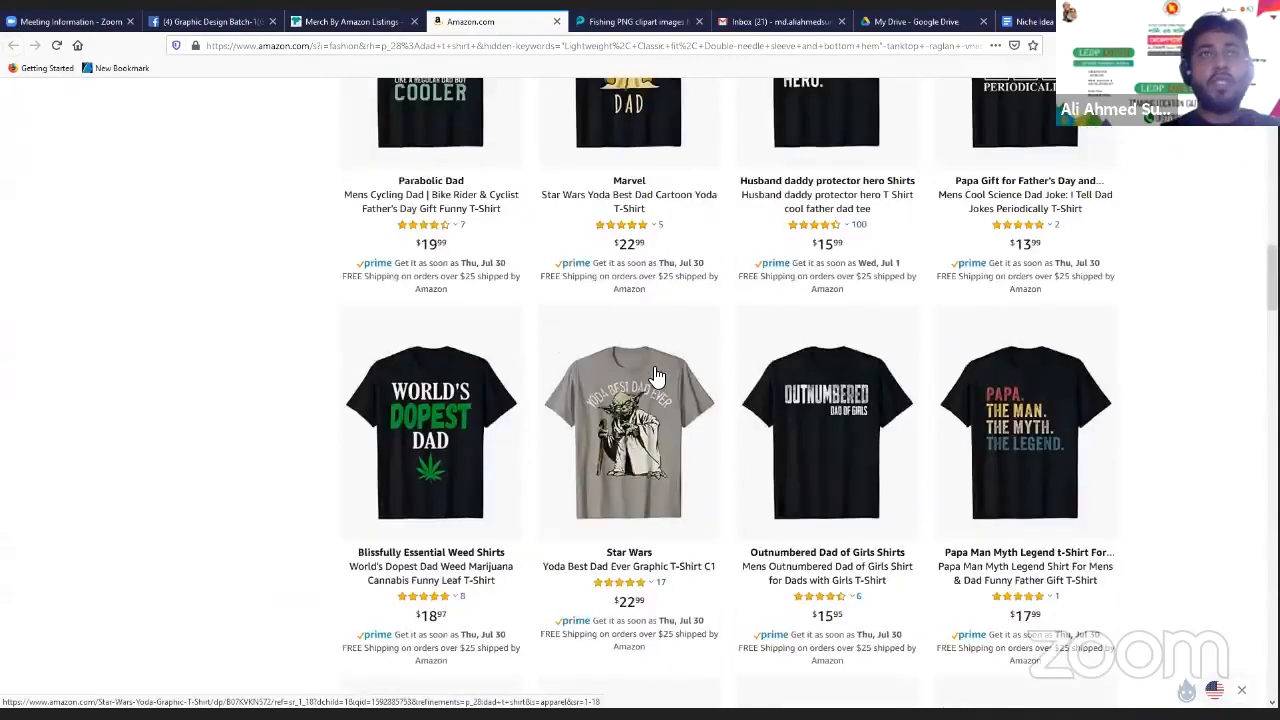
{"action": "scroll", "coordinate": [657, 376], "scroll_direction": "up", "scroll_amount": 4}
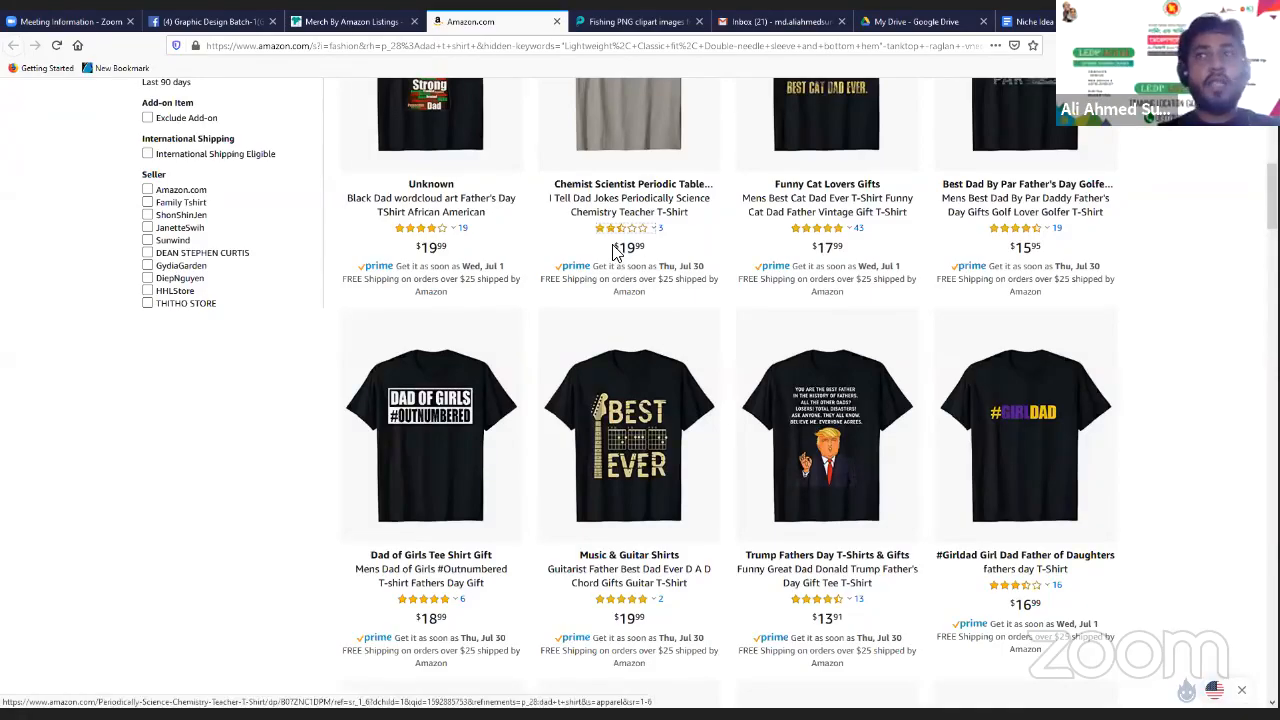
{"action": "scroll", "coordinate": [613, 252], "scroll_direction": "up", "scroll_amount": 1}
{"action": "scroll", "coordinate": [613, 252], "scroll_direction": "up", "scroll_amount": 5}
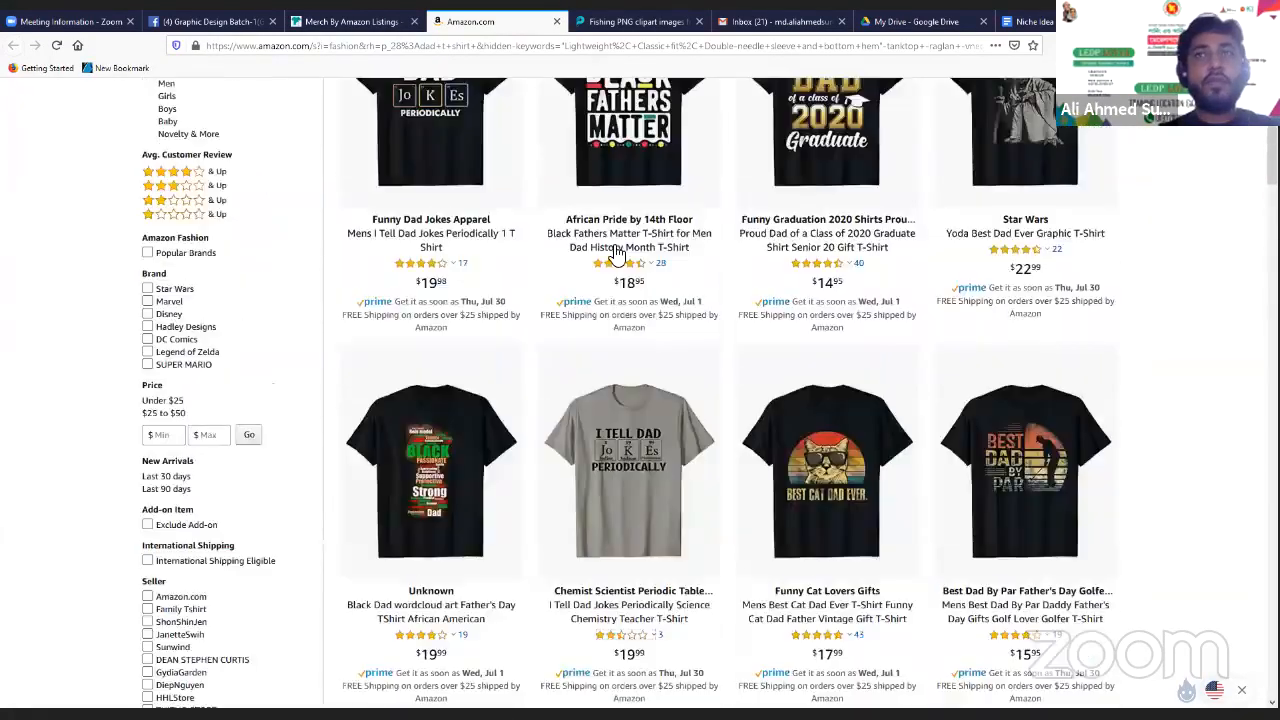
{"action": "scroll", "coordinate": [1045, 488], "scroll_direction": "up", "scroll_amount": 1}
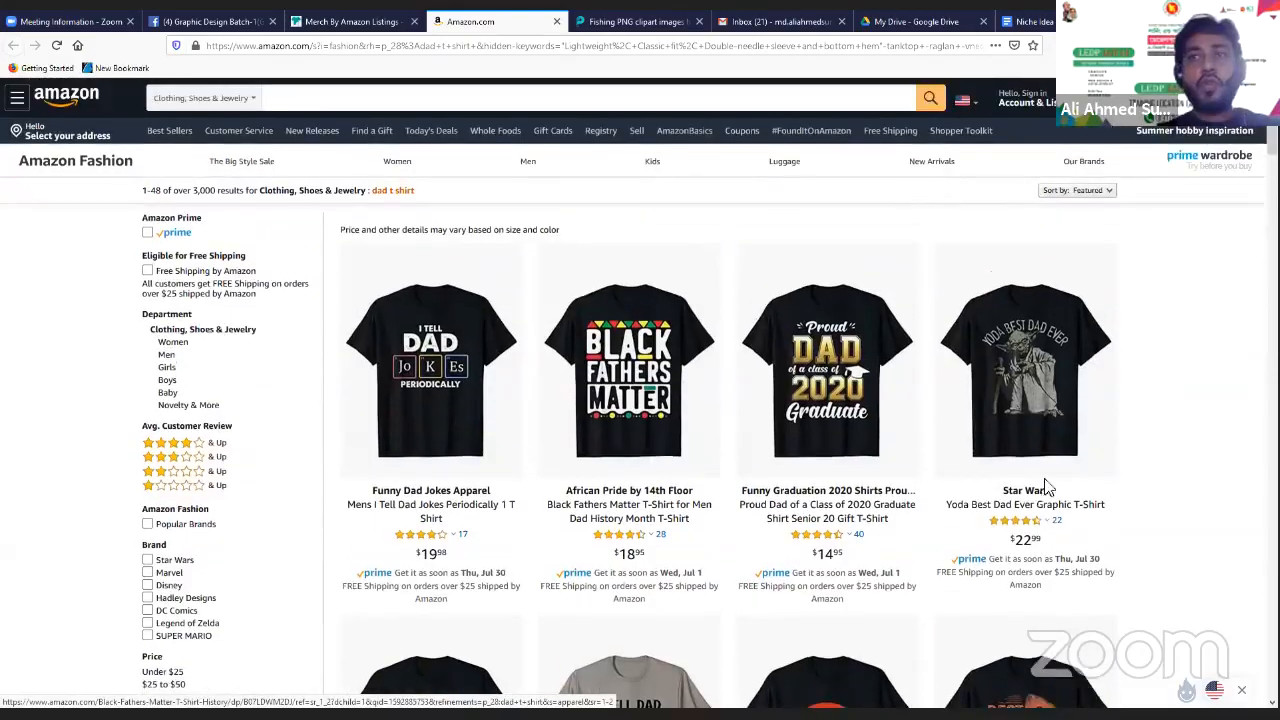
{"action": "scroll", "coordinate": [1178, 395], "scroll_direction": "down", "scroll_amount": 4}
{"action": "scroll", "coordinate": [1178, 395], "scroll_direction": "down", "scroll_amount": 2}
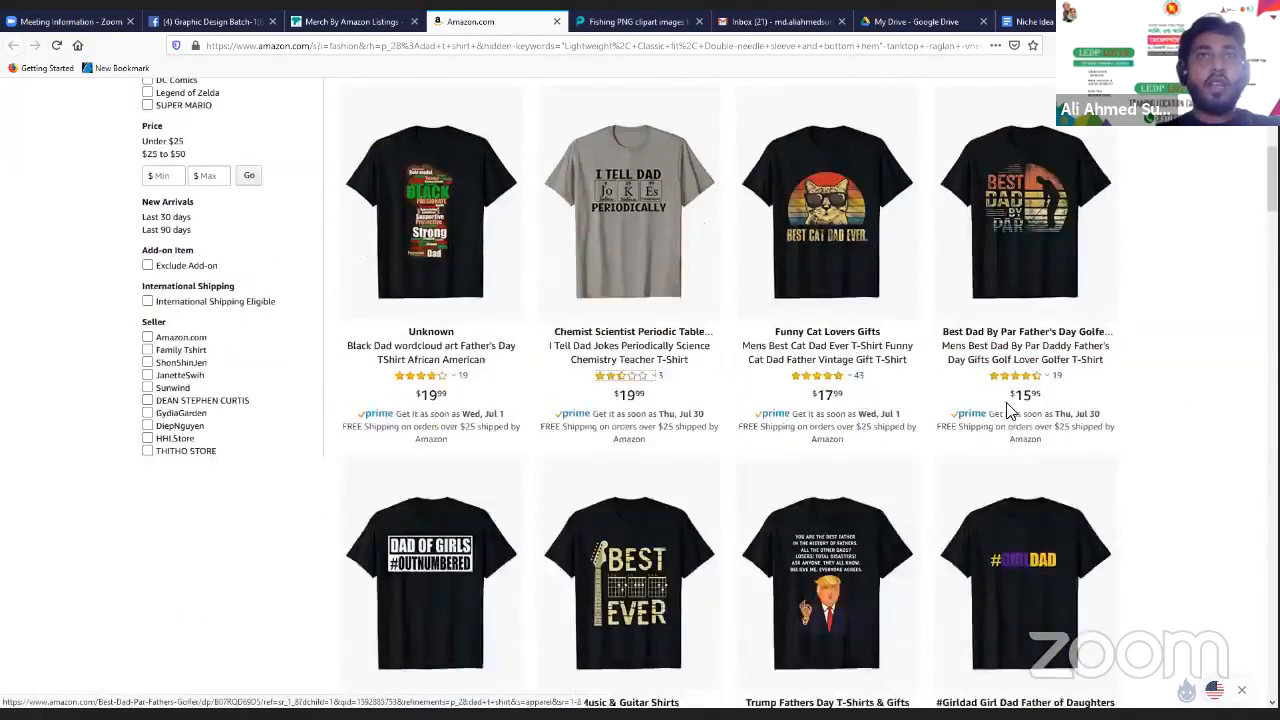
Examine the product pages of the #Girldad and Best Cat Dad Ever T-shirts, returning to the dad T-shirt results after each one
{"action": "left_click", "coordinate": [1025, 600]}
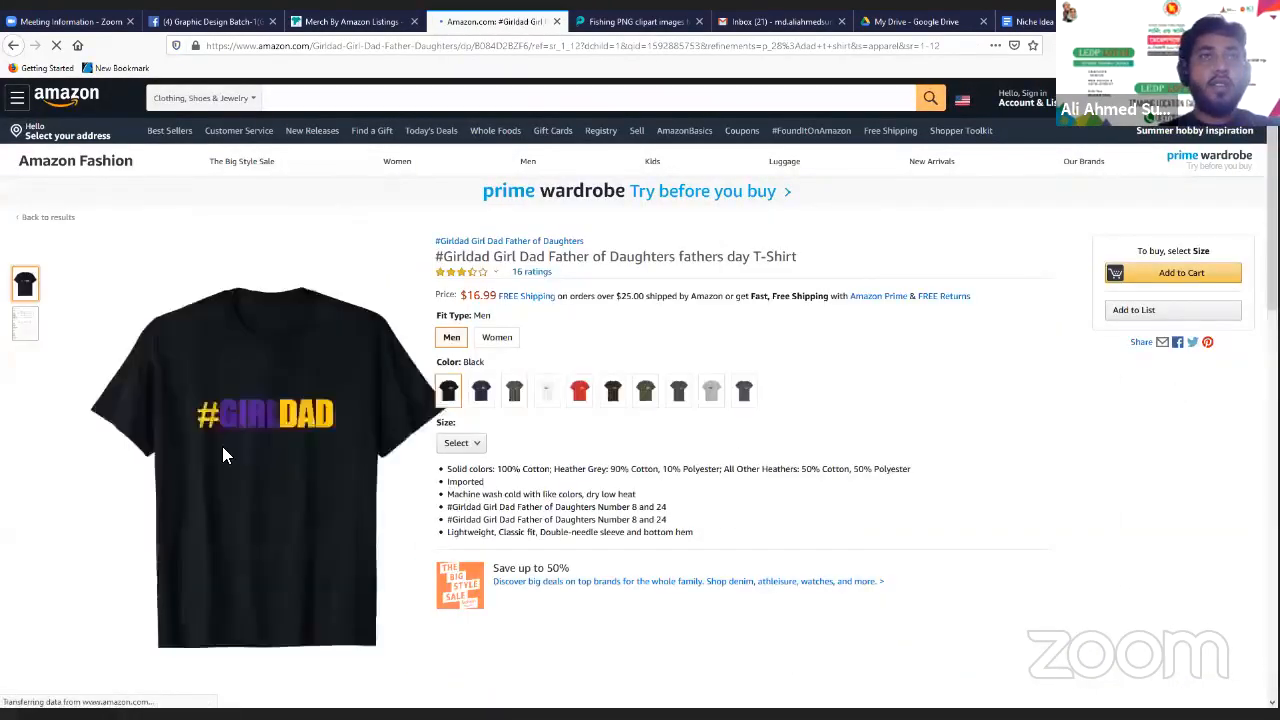
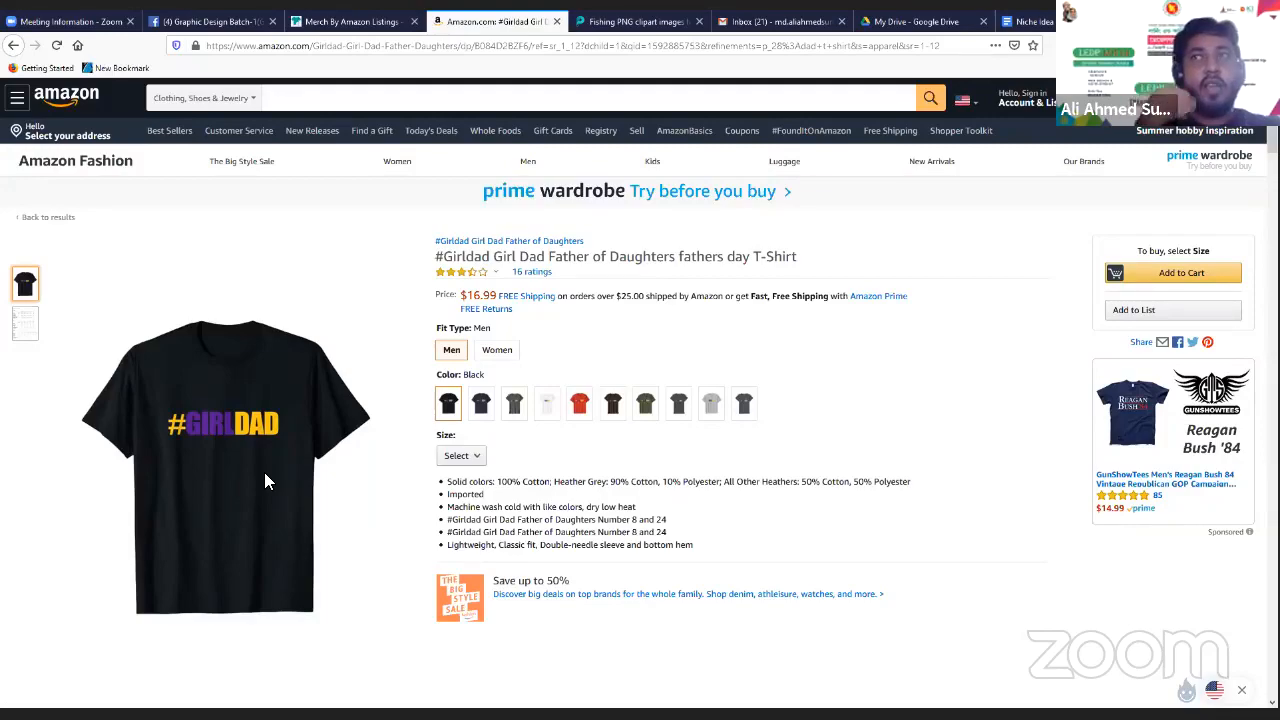
{"action": "left_click", "coordinate": [12, 46]}
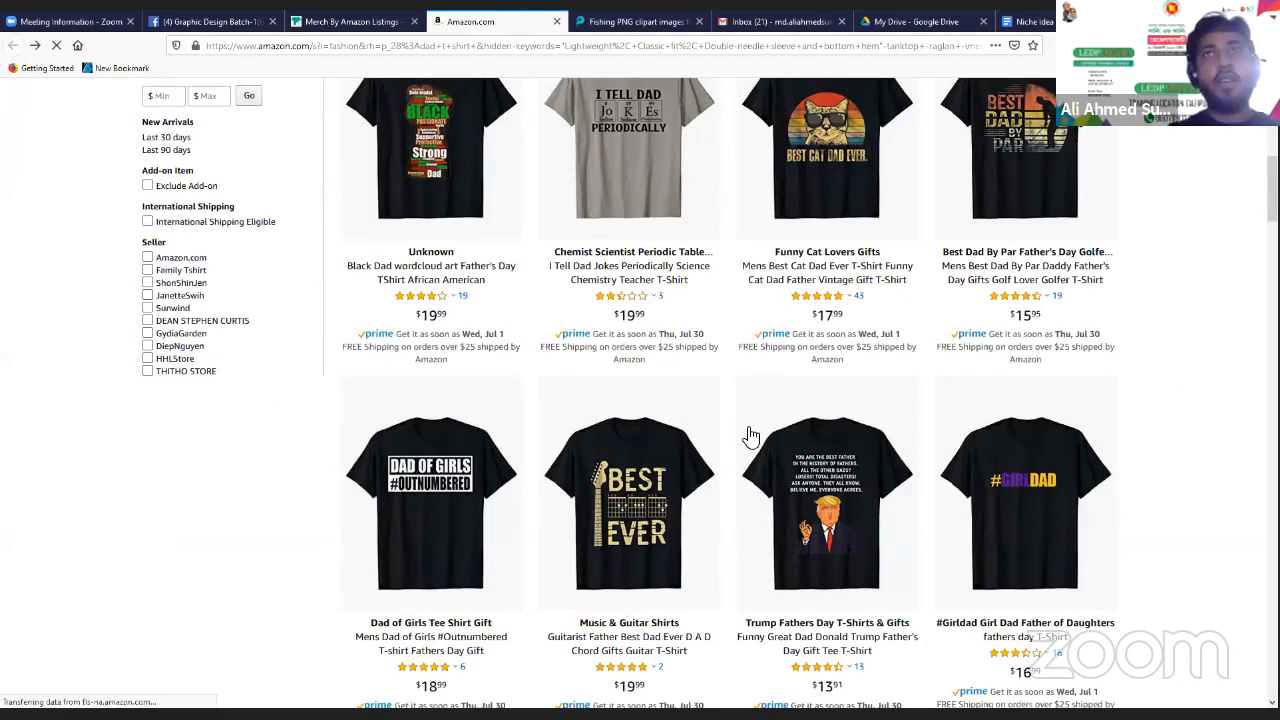
{"action": "scroll", "coordinate": [748, 437], "scroll_direction": "up", "scroll_amount": 3}
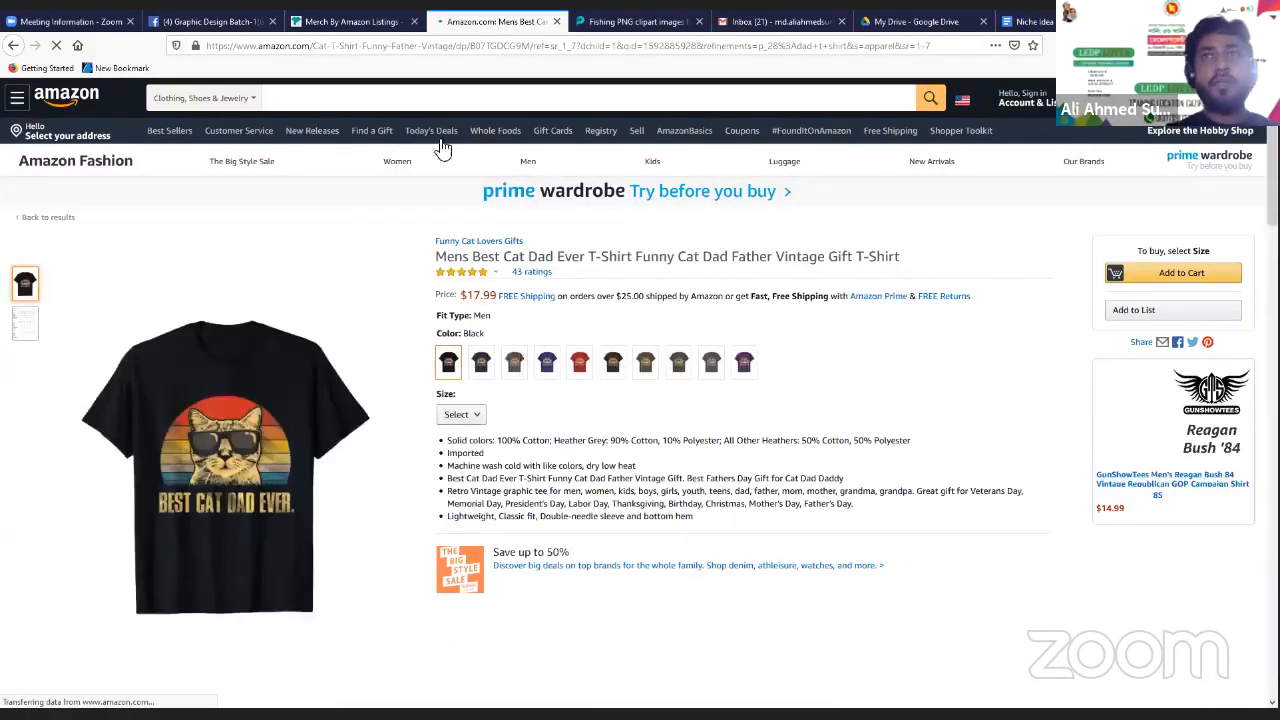
{"action": "scroll", "coordinate": [296, 366], "scroll_direction": "down", "scroll_amount": 1}
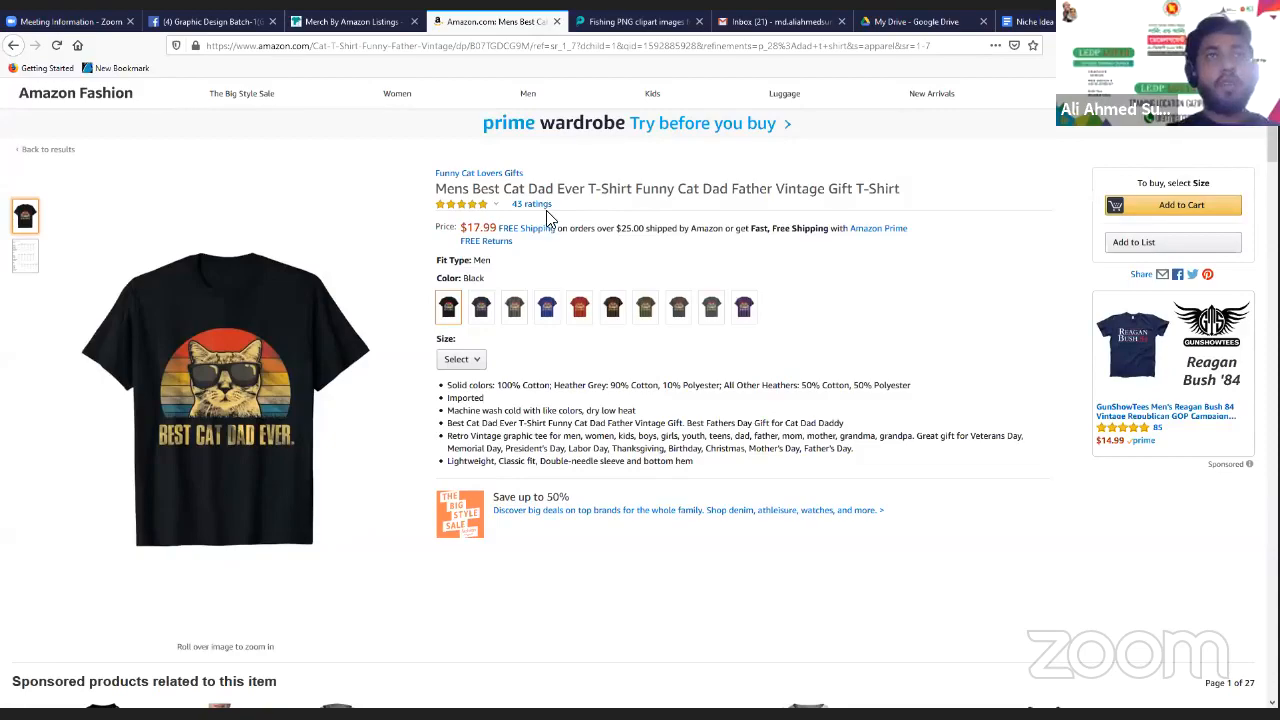
{"action": "mouse_move", "coordinate": [228, 412]}
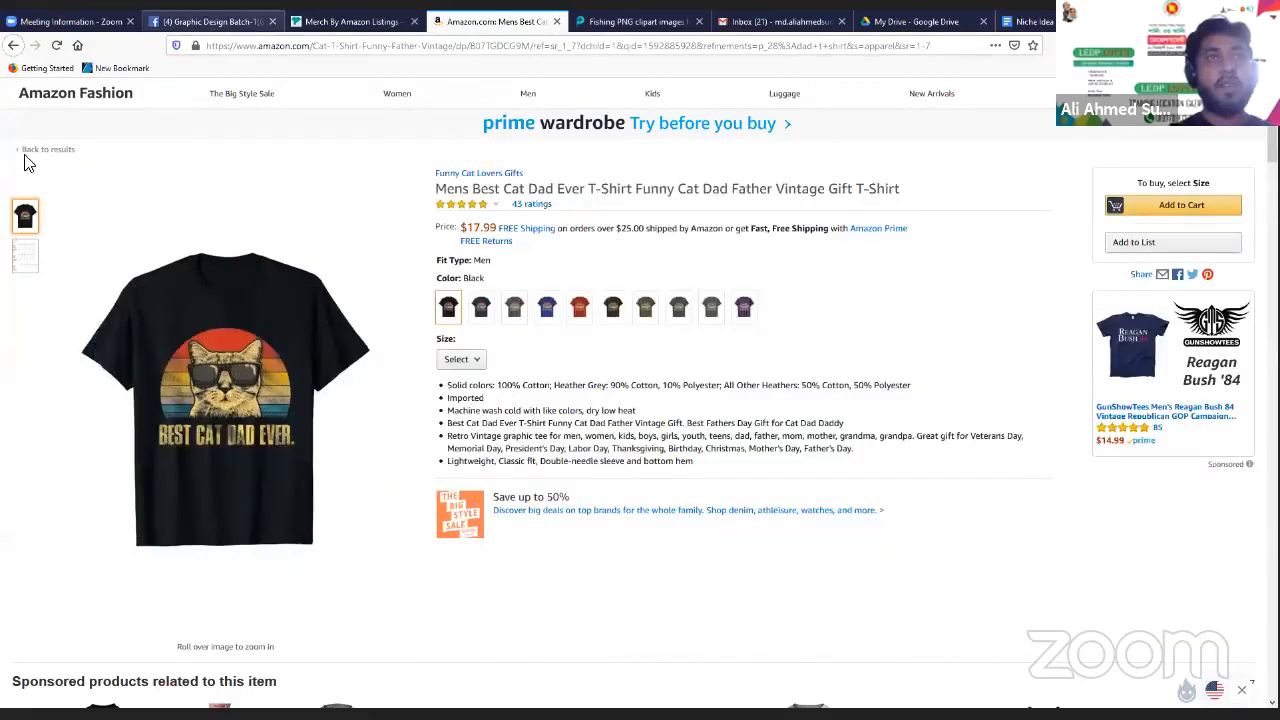
{"action": "left_click", "coordinate": [14, 50]}
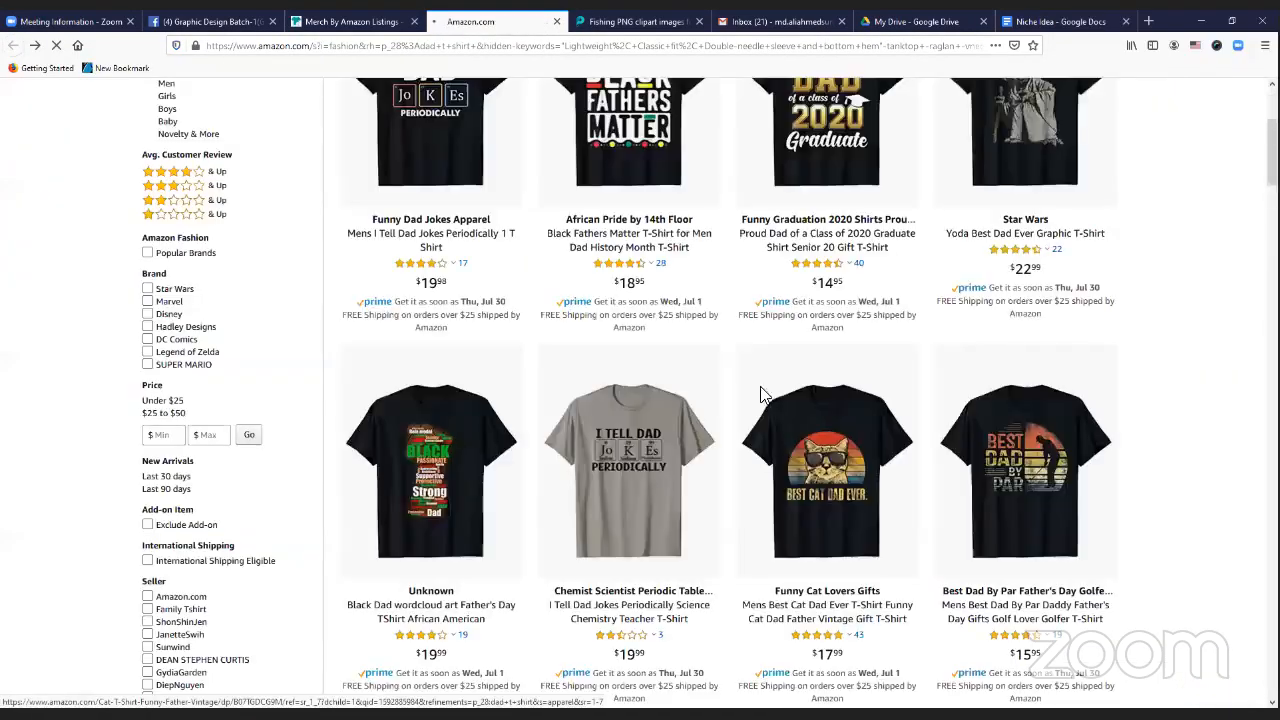
Return to Merch Informer, replace the keyword with "mom t shirt" and run the Merch Research search
{"action": "key", "text": "ctrl+shift+Tab"}
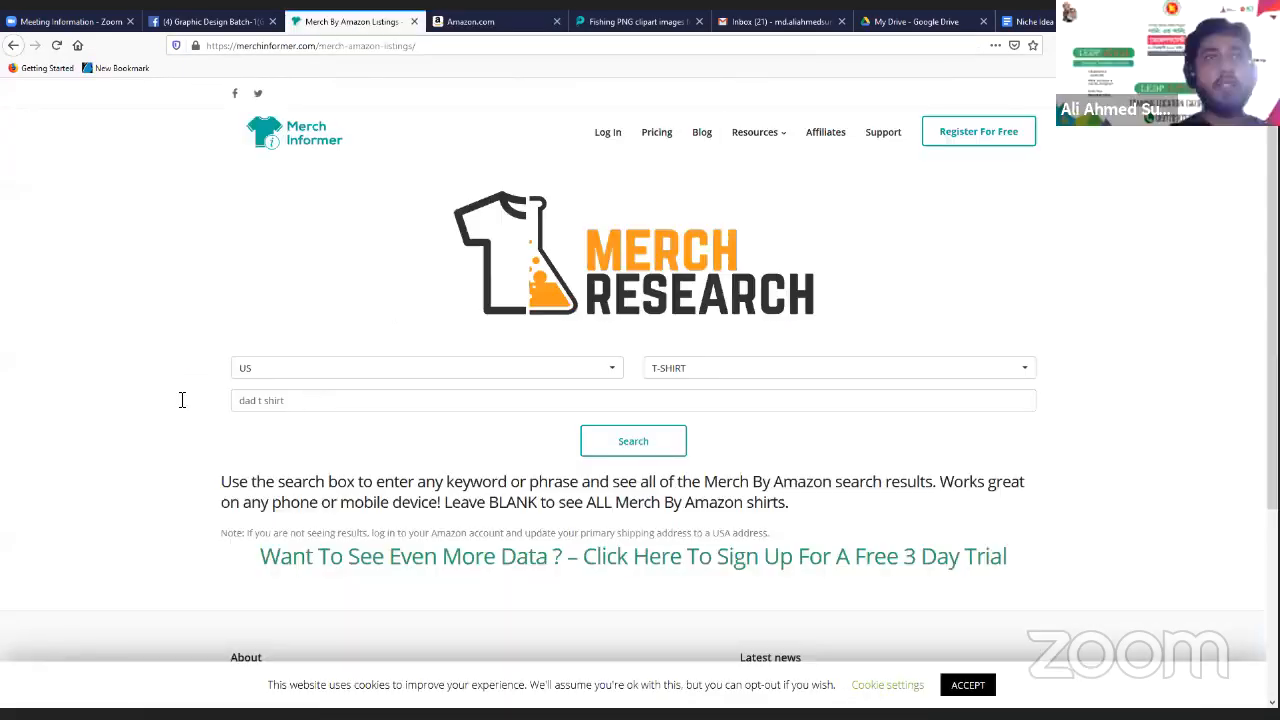
{"action": "key", "text": "Tab"}
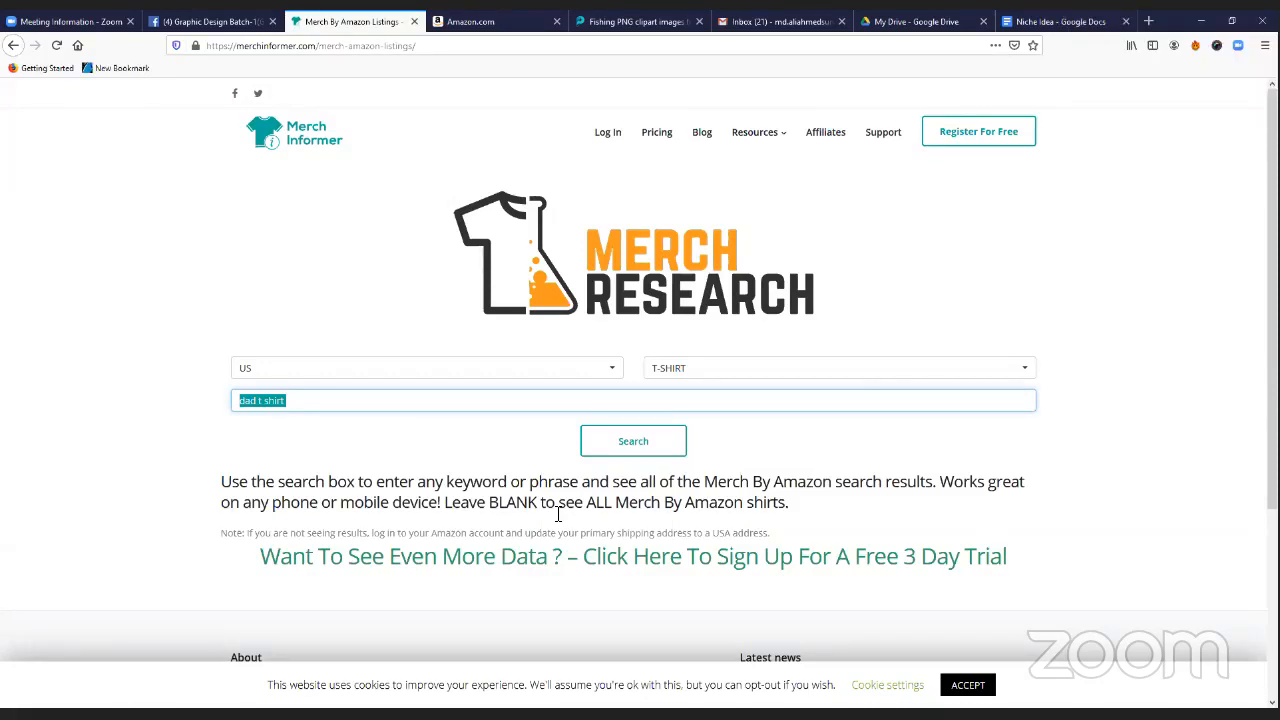
{"action": "type", "text": "mom t shirt"}
{"action": "left_click", "coordinate": [643, 456]}
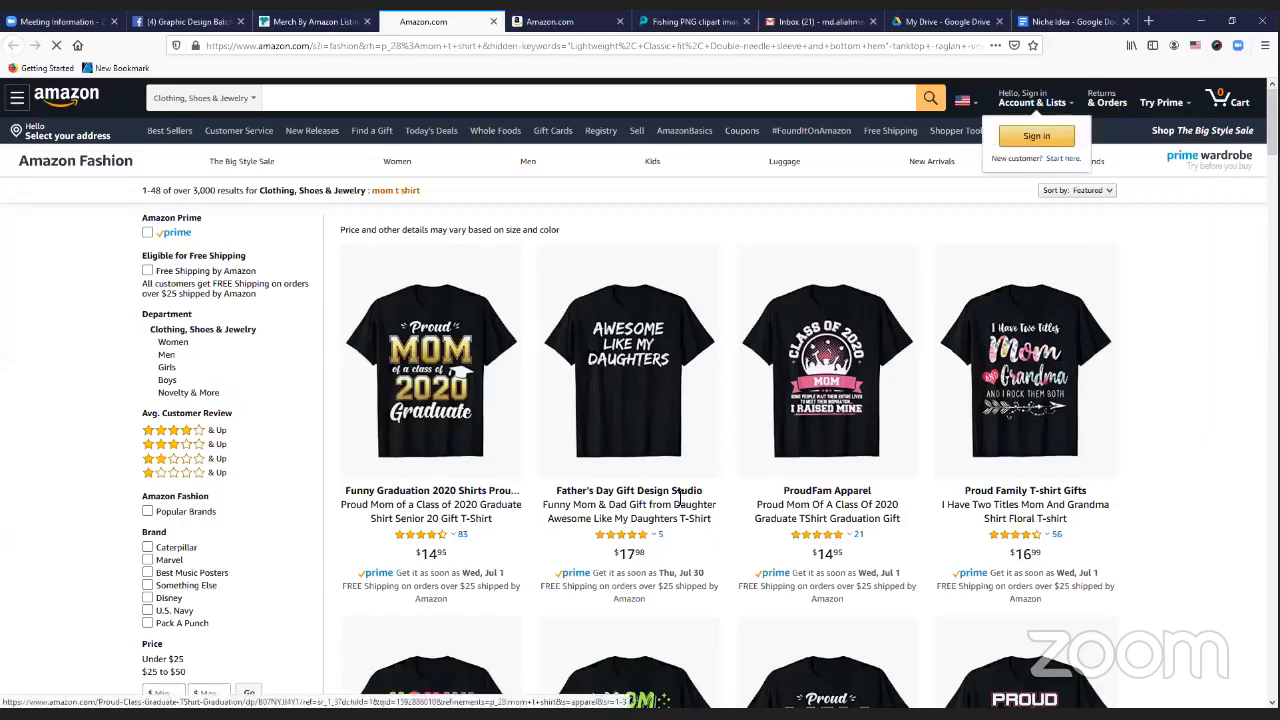
Browse the mom T-shirt designs on Amazon and compare them with the matching designs in the dad T-shirt results
{"action": "scroll", "coordinate": [678, 497], "scroll_direction": "down", "scroll_amount": 5}
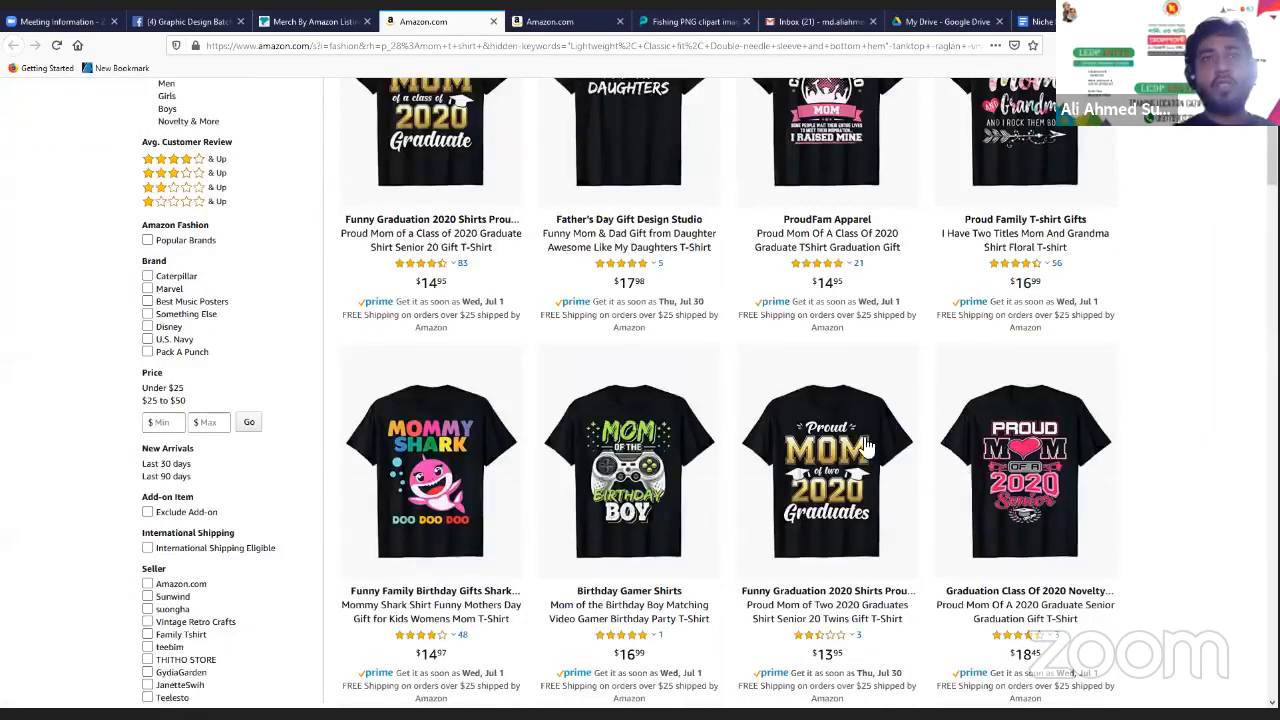
{"action": "scroll", "coordinate": [785, 573], "scroll_direction": "up", "scroll_amount": 4}
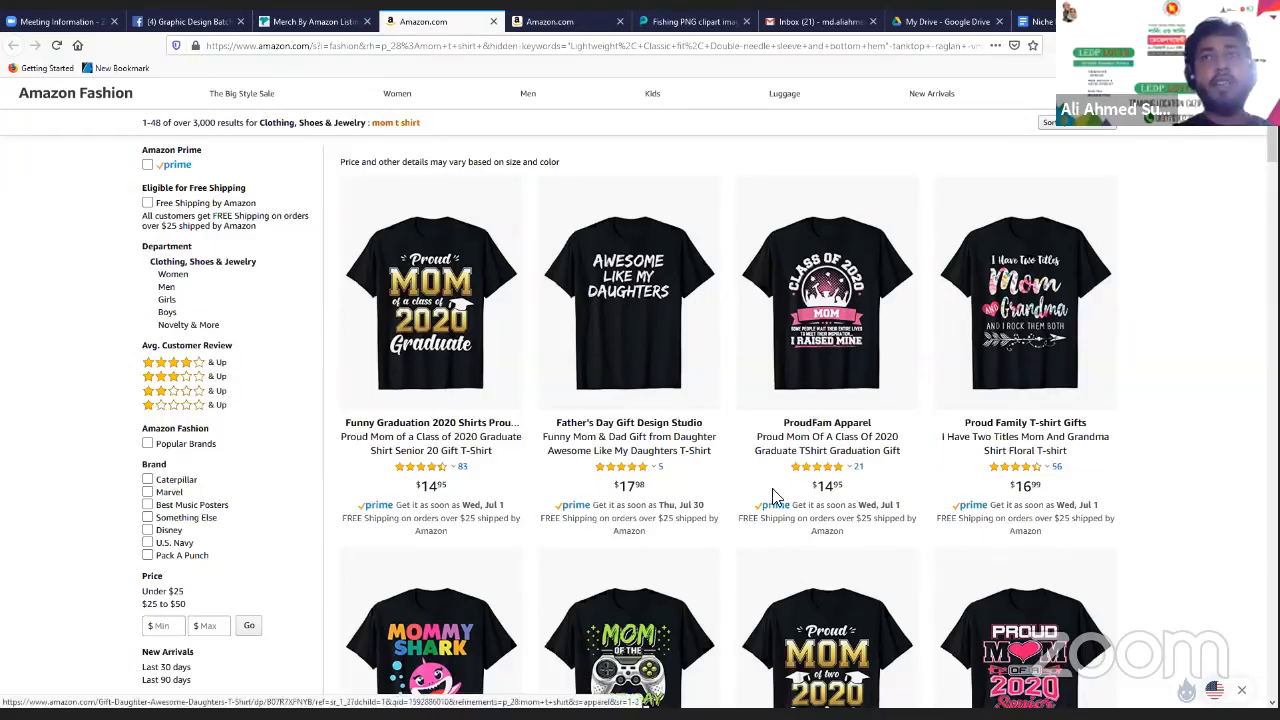
{"action": "left_click", "coordinate": [568, 26]}
{"action": "scroll", "coordinate": [755, 420], "scroll_direction": "up", "scroll_amount": 5}
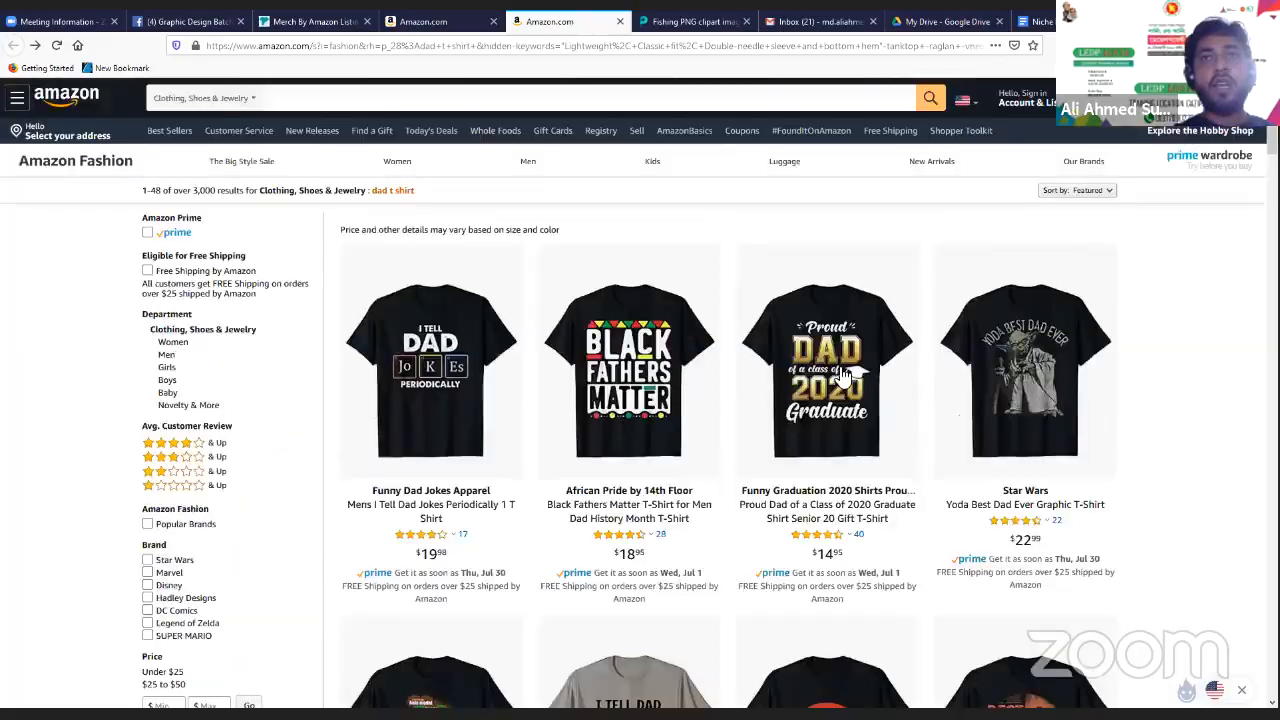
{"action": "scroll", "coordinate": [730, 397], "scroll_direction": "down", "scroll_amount": 3}
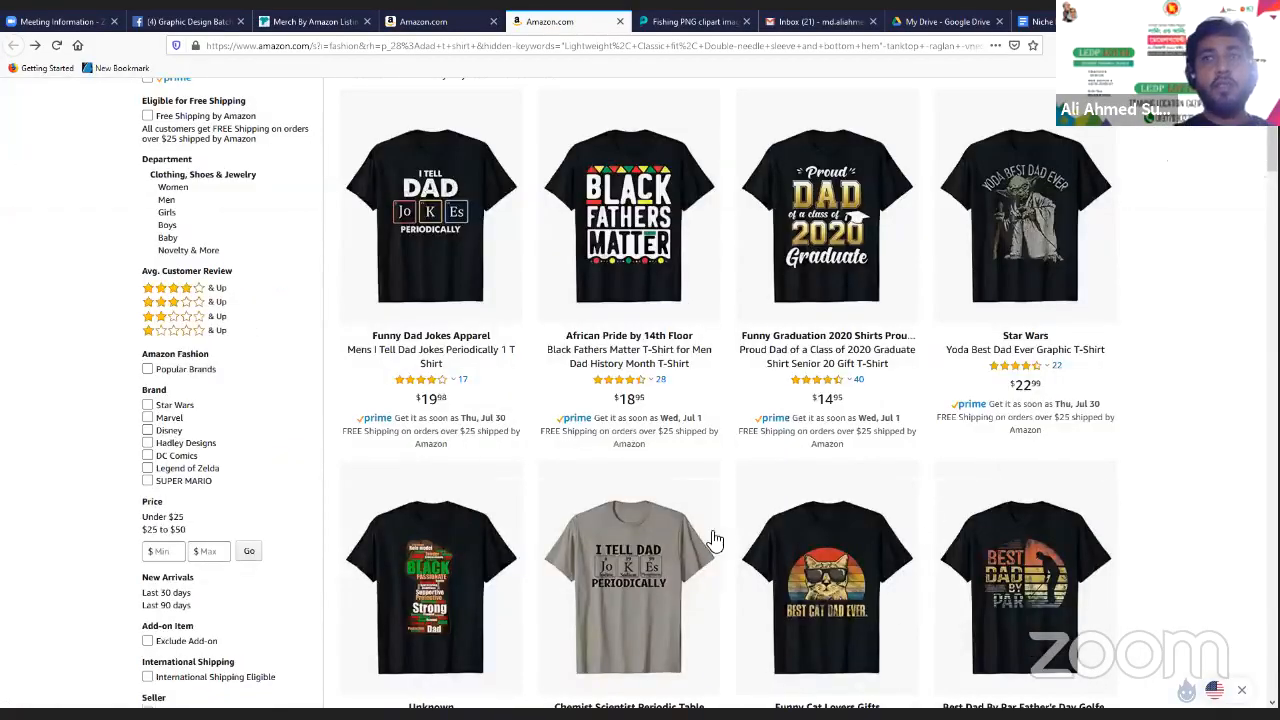
Examine the dad T-shirt designs in the Amazon search results, comparing their slogans, graphics, ratings and prices
{"action": "scroll", "coordinate": [970, 515], "scroll_direction": "down", "scroll_amount": 5}
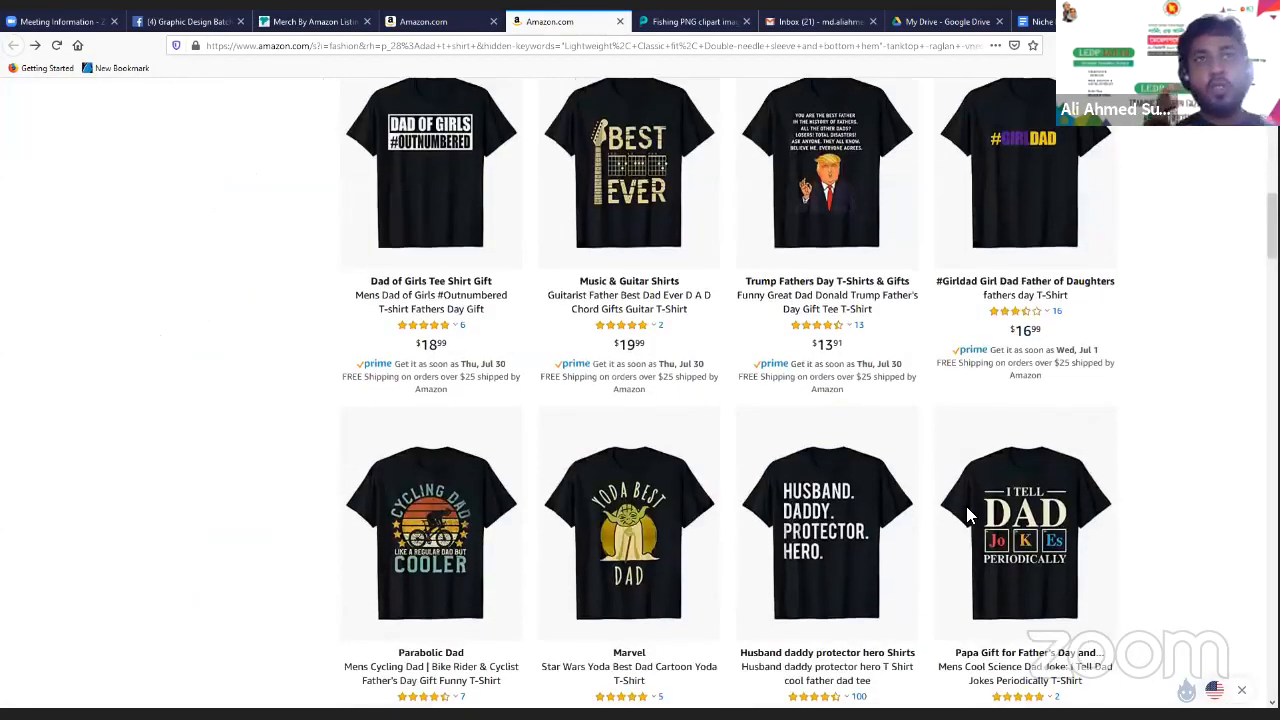
{"action": "scroll", "coordinate": [966, 506], "scroll_direction": "down", "scroll_amount": 3}
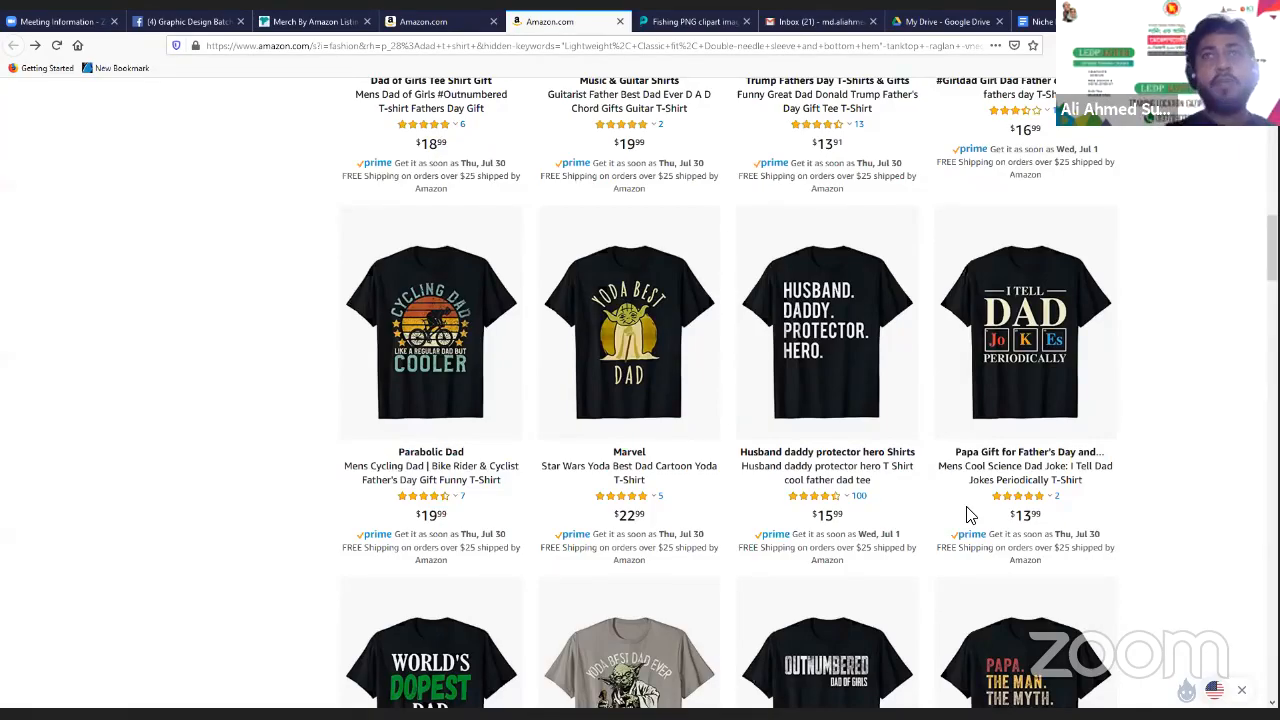
{"action": "scroll", "coordinate": [955, 510], "scroll_direction": "down", "scroll_amount": 1}
{"action": "scroll", "coordinate": [955, 510], "scroll_direction": "down", "scroll_amount": 2}
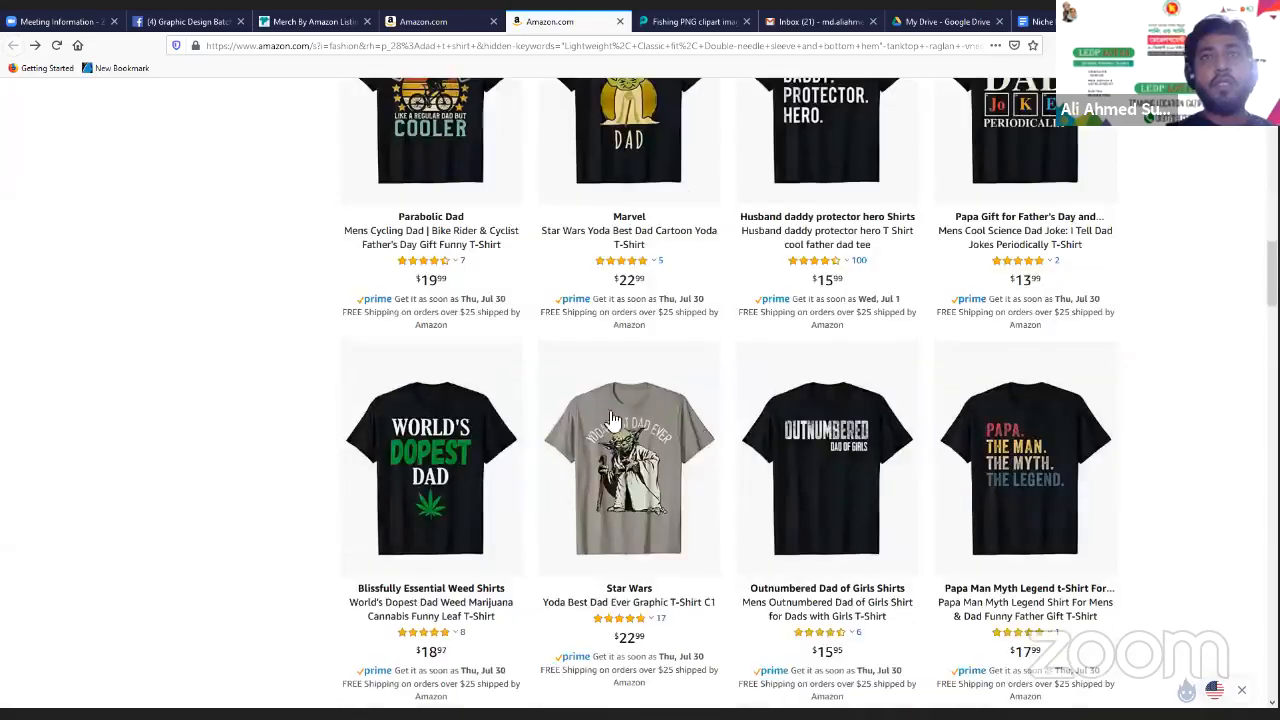
{"action": "scroll", "coordinate": [480, 405], "scroll_direction": "down", "scroll_amount": 5}
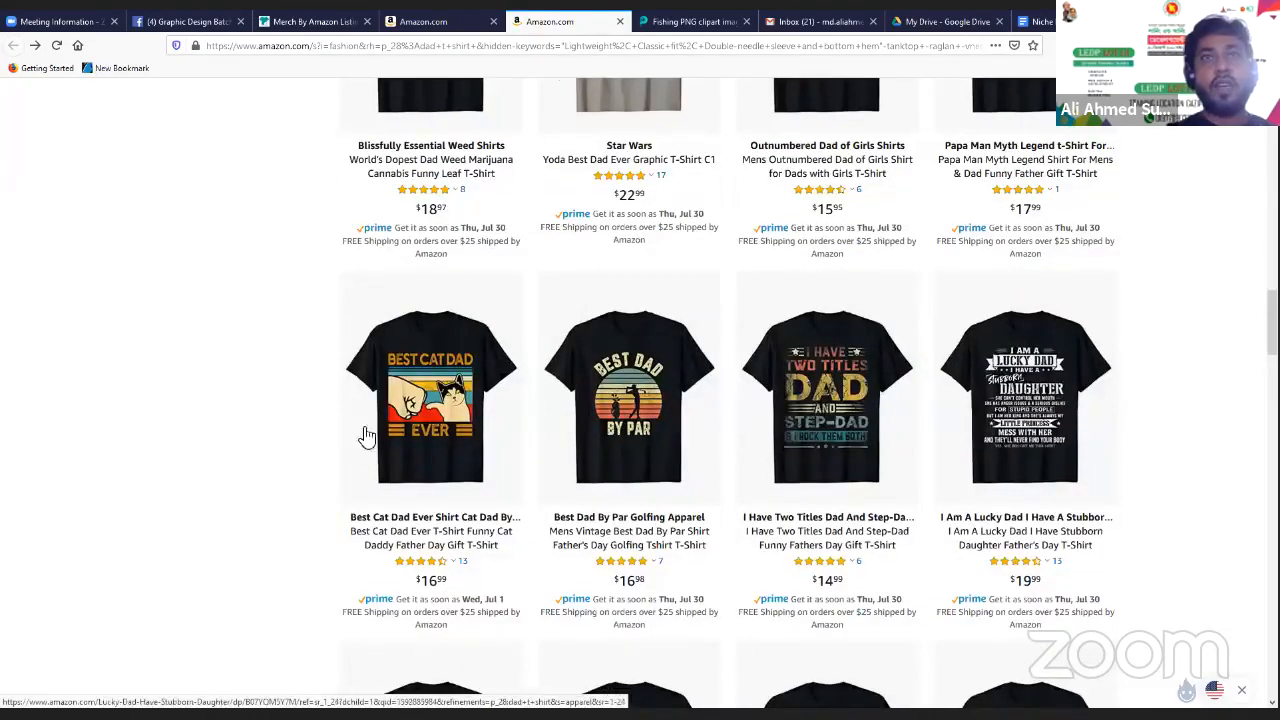
{"action": "scroll", "coordinate": [660, 580], "scroll_direction": "down", "scroll_amount": 1}
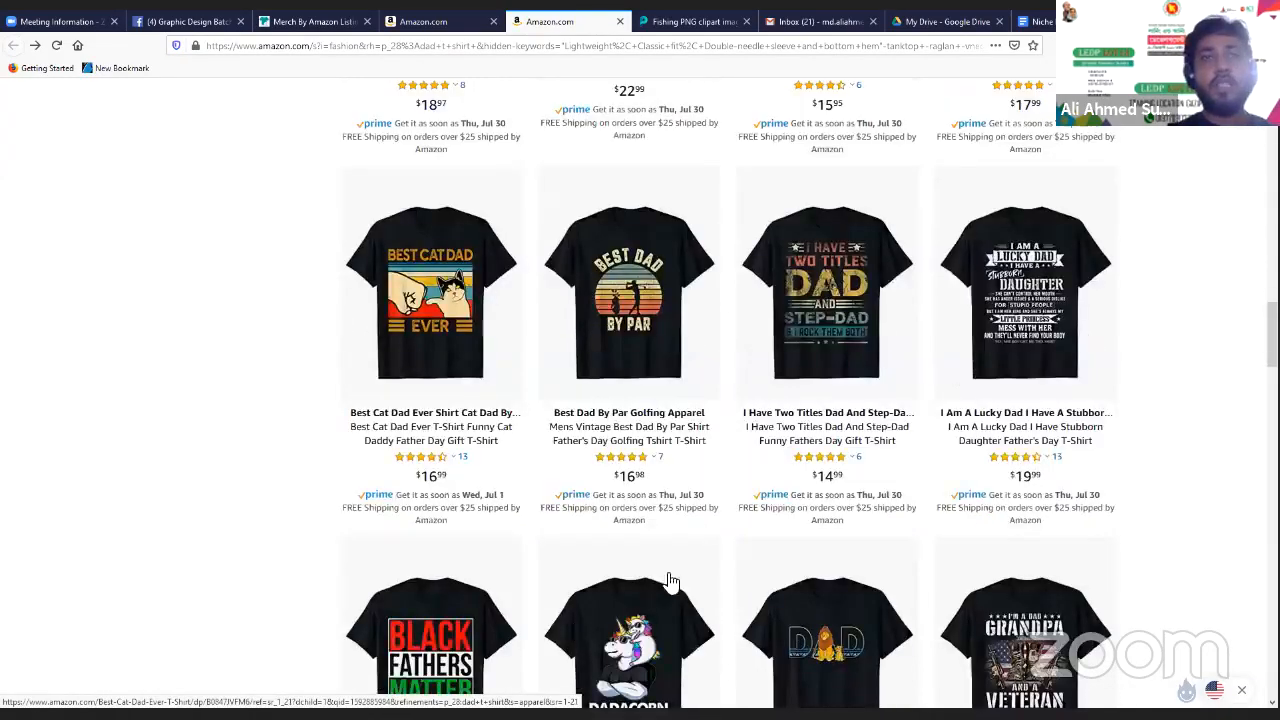
{"action": "scroll", "coordinate": [665, 345], "scroll_direction": "down", "scroll_amount": 2}
{"action": "scroll", "coordinate": [600, 400], "scroll_direction": "down", "scroll_amount": 3}
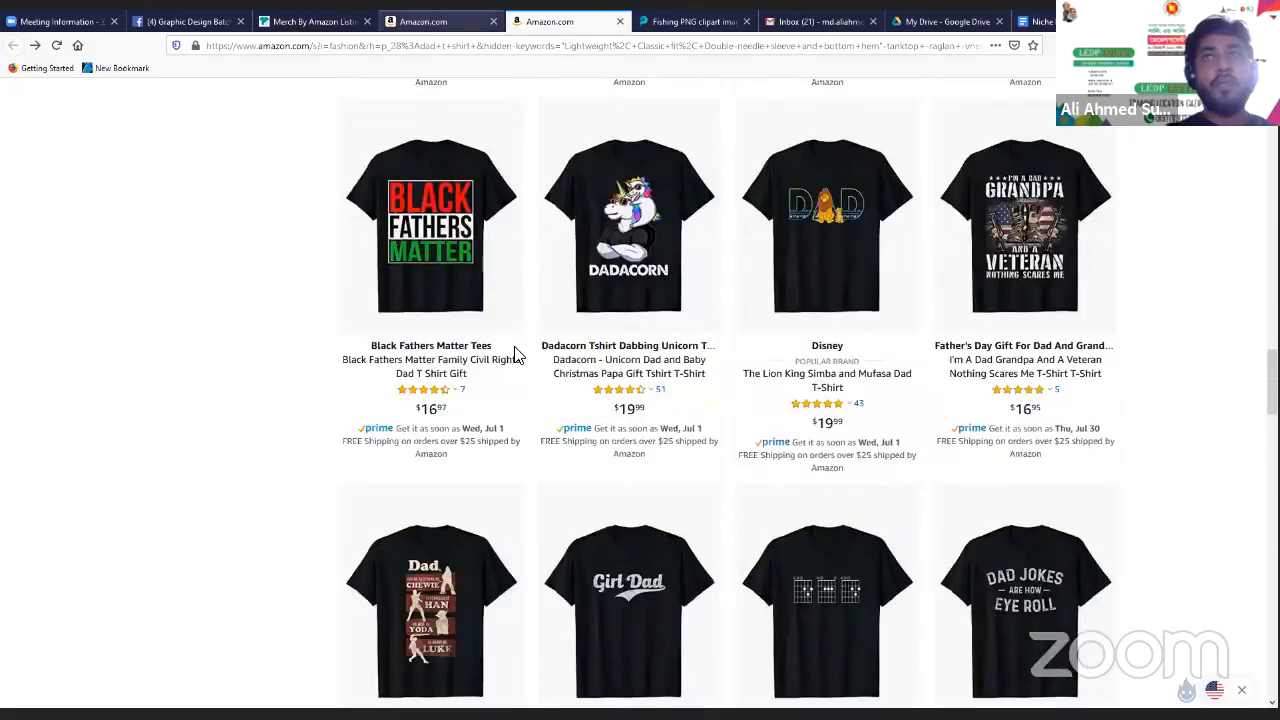
Switch to the mom t shirt search results and examine the designs, slogans, ratings and prices in the listings
{"action": "key", "text": "ctrl+shift+Tab"}
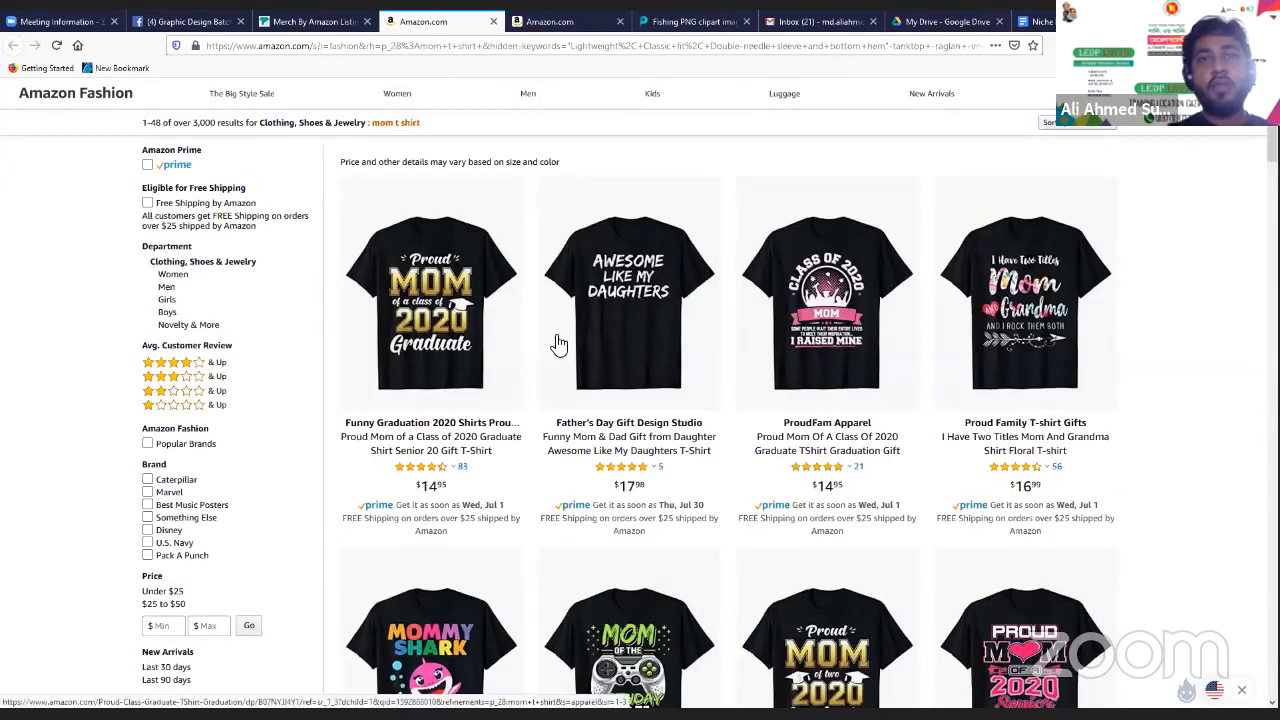
{"action": "scroll", "coordinate": [557, 343], "scroll_direction": "down", "scroll_amount": 1}
{"action": "scroll", "coordinate": [648, 460], "scroll_direction": "down", "scroll_amount": 1}
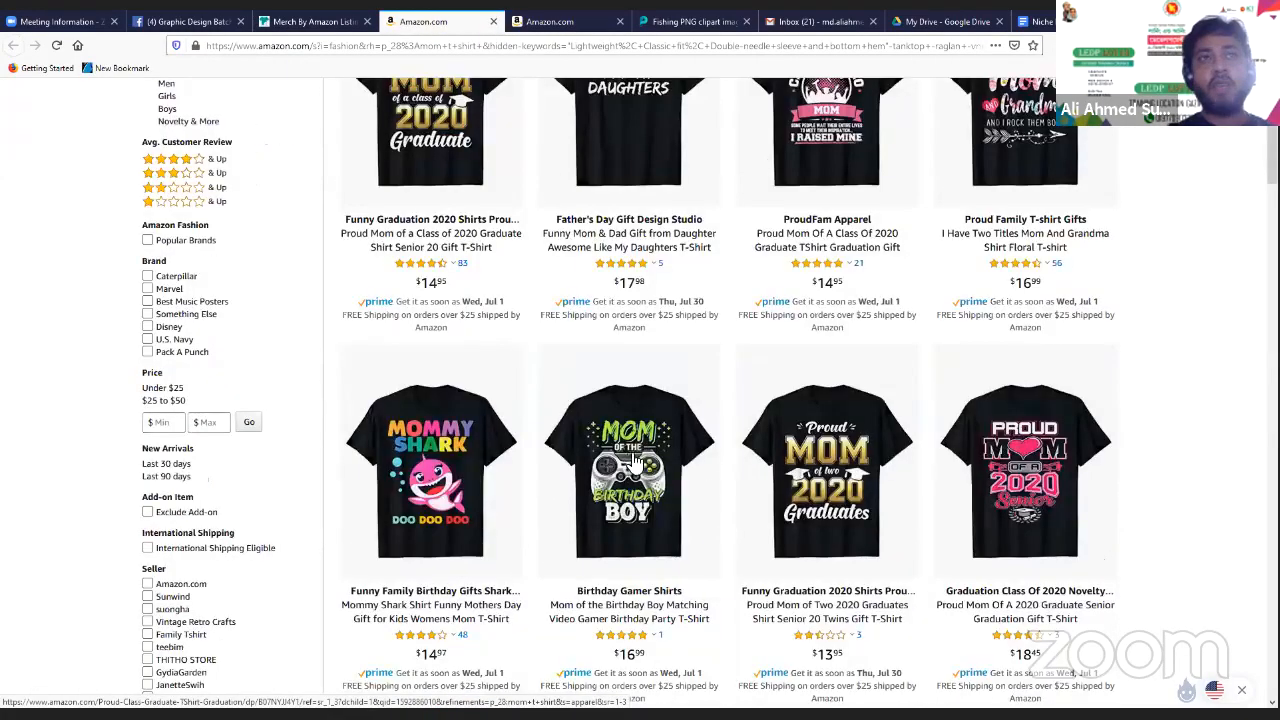
{"action": "scroll", "coordinate": [1000, 495], "scroll_direction": "down", "scroll_amount": 1}
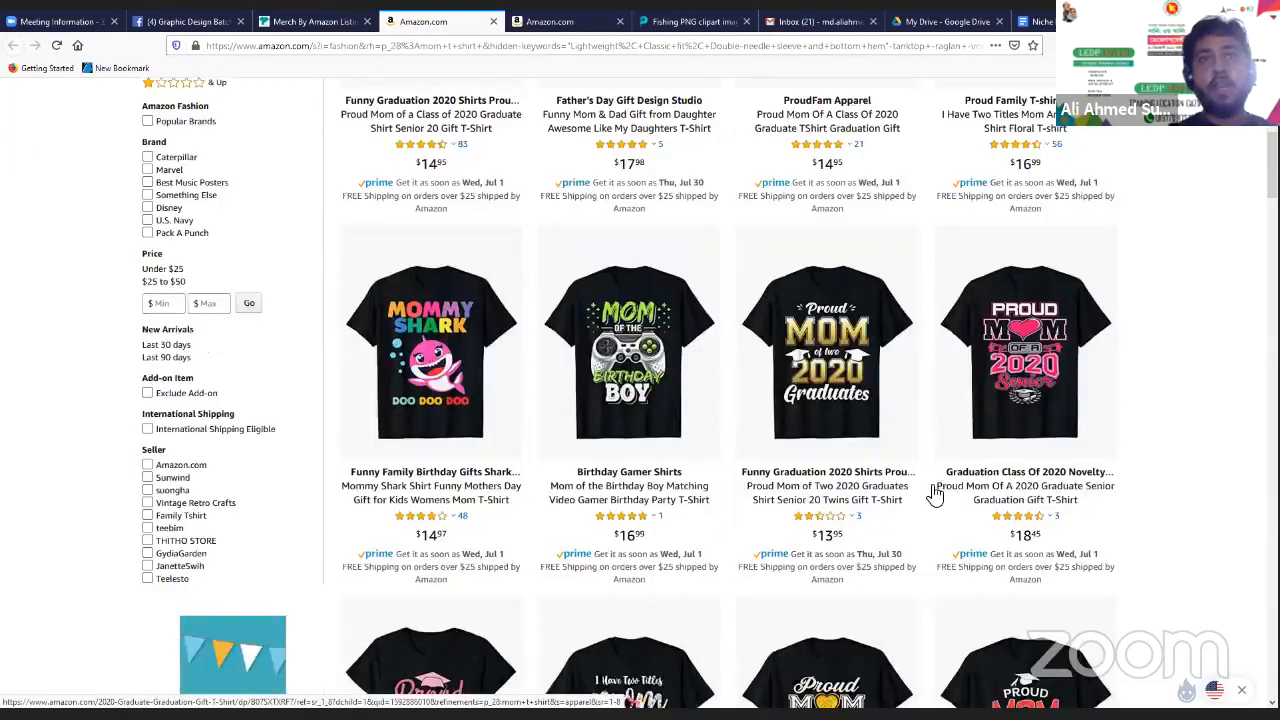
{"action": "scroll", "coordinate": [620, 500], "scroll_direction": "down", "scroll_amount": 2}
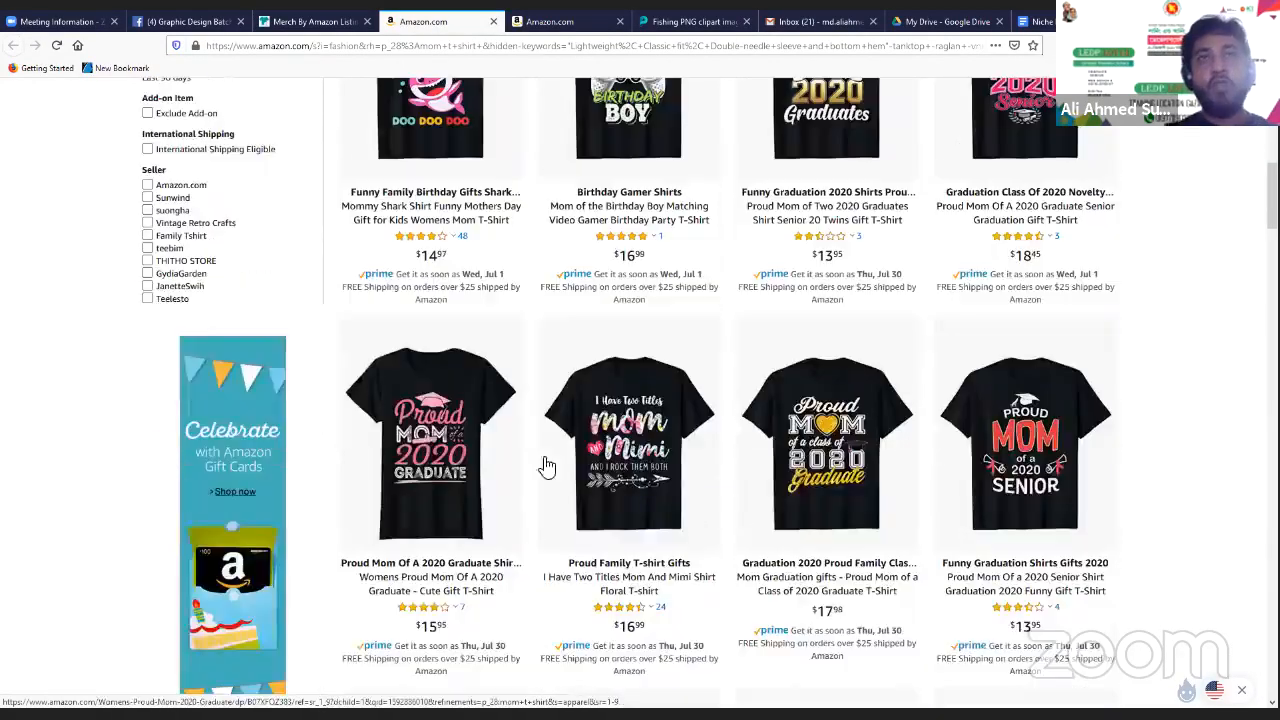
{"action": "scroll", "coordinate": [430, 440], "scroll_direction": "down", "scroll_amount": 1}
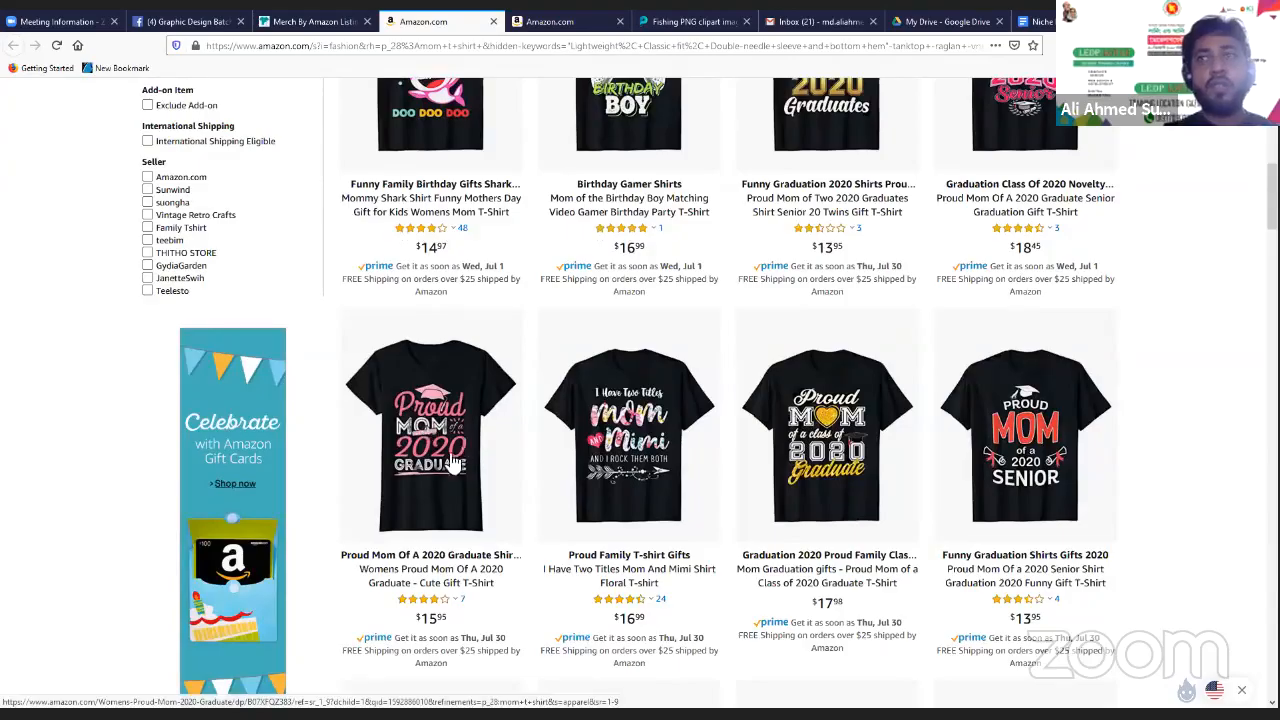
{"action": "scroll", "coordinate": [452, 449], "scroll_direction": "down", "scroll_amount": 3}
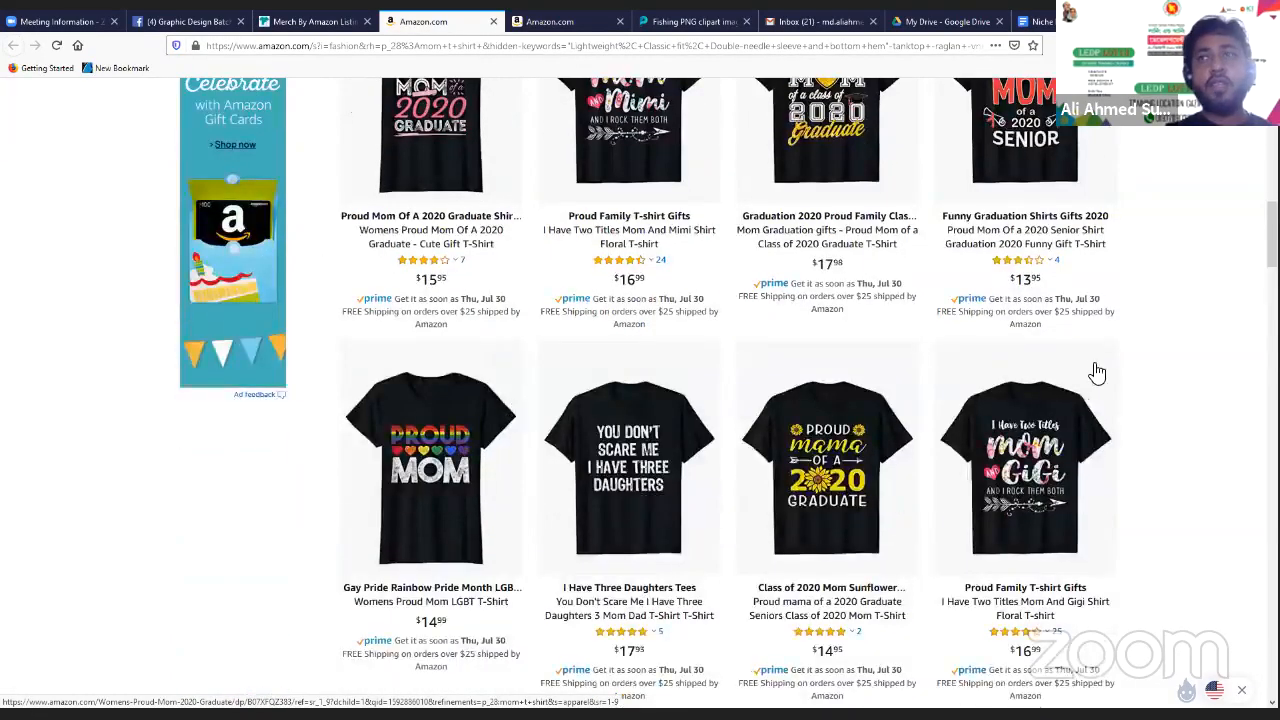
{"action": "scroll", "coordinate": [1094, 371], "scroll_direction": "down", "scroll_amount": 4}
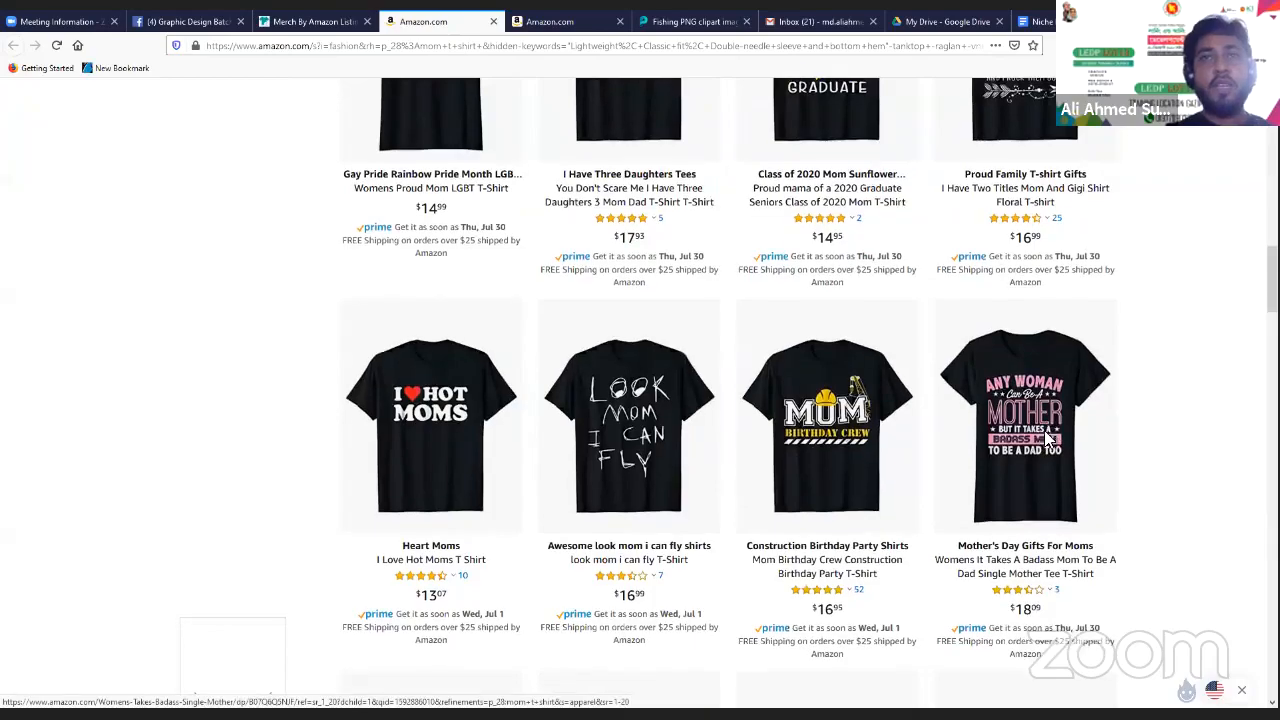
{"action": "scroll", "coordinate": [1048, 438], "scroll_direction": "down", "scroll_amount": 2}
{"action": "scroll", "coordinate": [1048, 438], "scroll_direction": "down", "scroll_amount": 3}
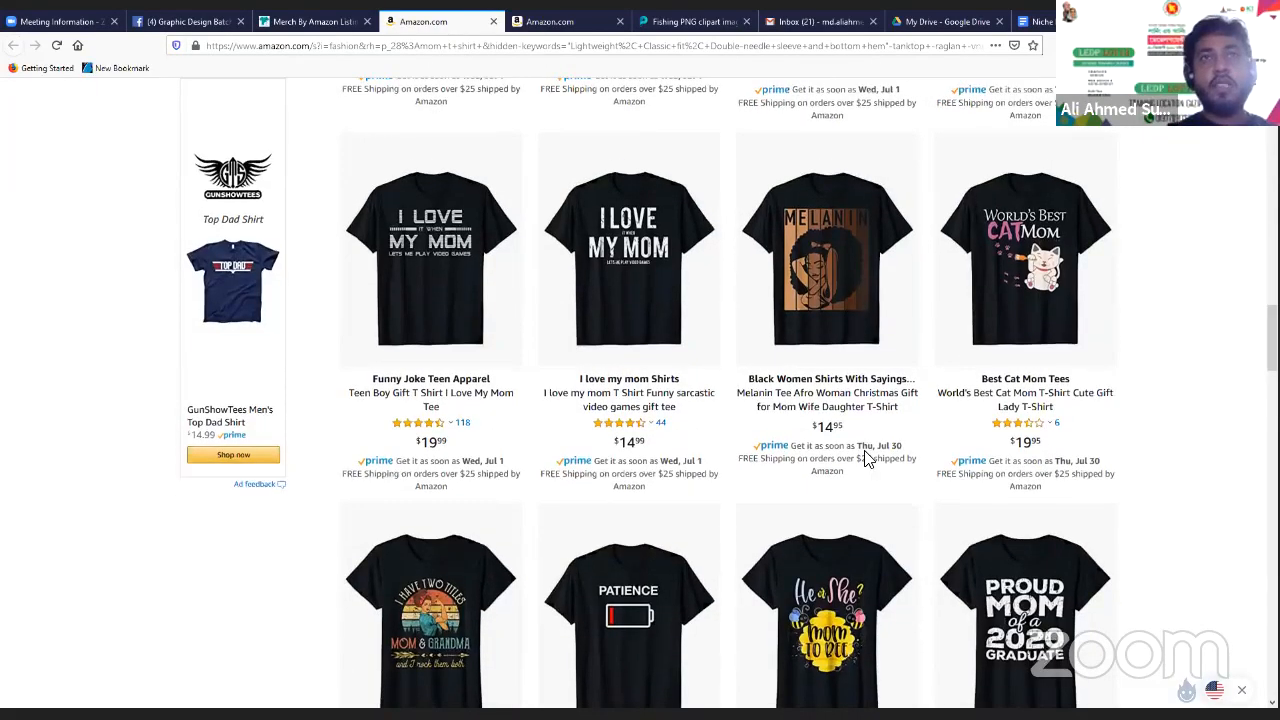
{"action": "scroll", "coordinate": [850, 408], "scroll_direction": "down", "scroll_amount": 3}
{"action": "scroll", "coordinate": [466, 380], "scroll_direction": "down", "scroll_amount": 4}
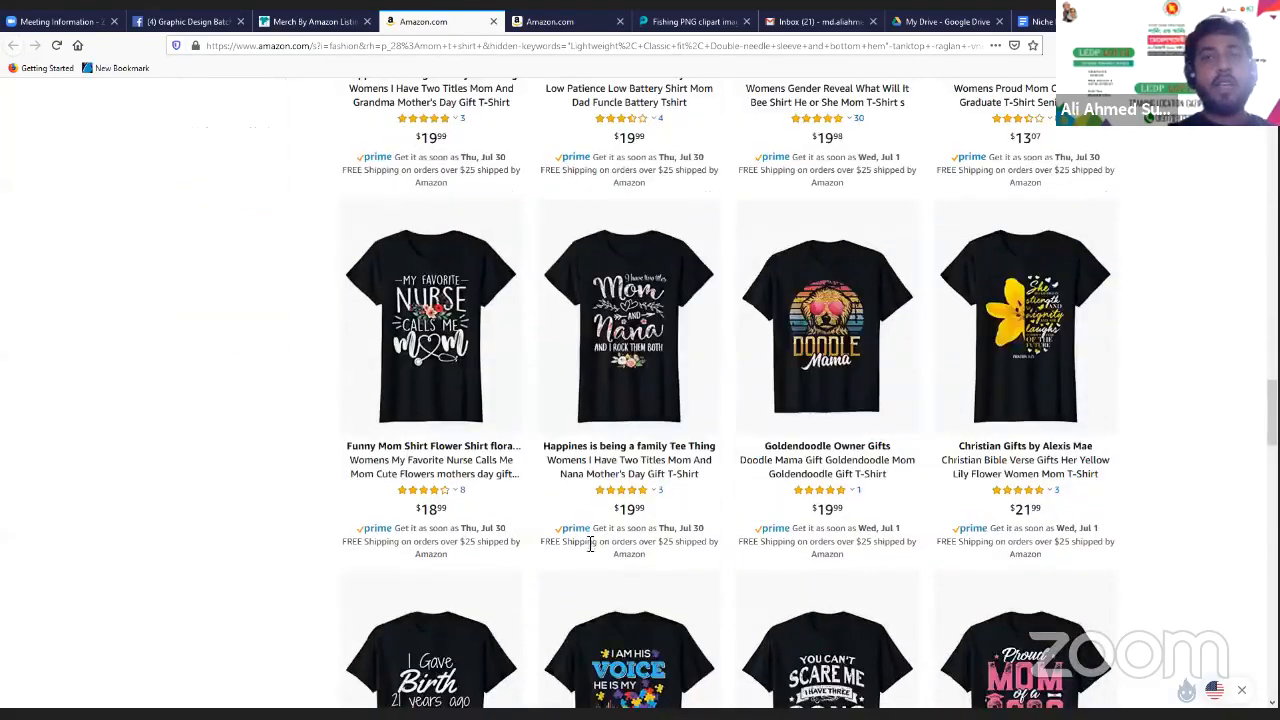
{"action": "scroll", "coordinate": [642, 403], "scroll_direction": "down", "scroll_amount": 3}
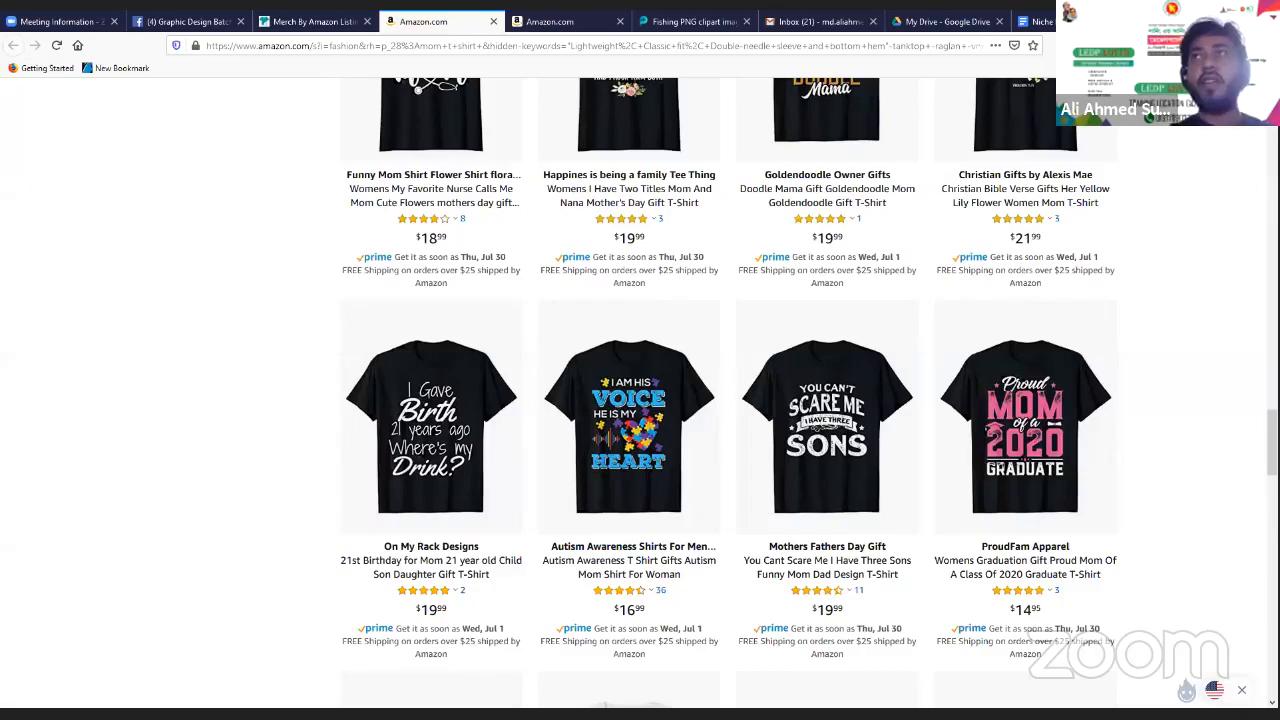
Check which country the VPN extension uses for amazon.com, and close its pop-up
{"action": "left_click", "coordinate": [1190, 46]}
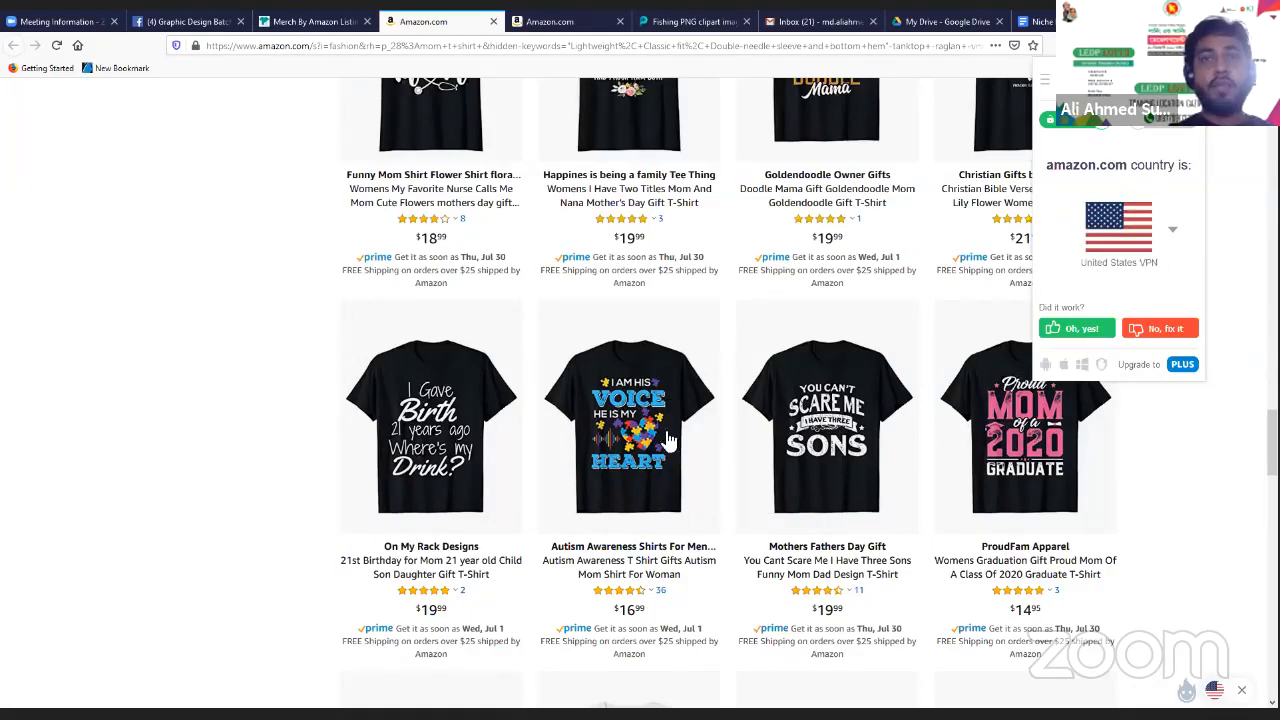
{"action": "left_click", "coordinate": [1237, 245]}
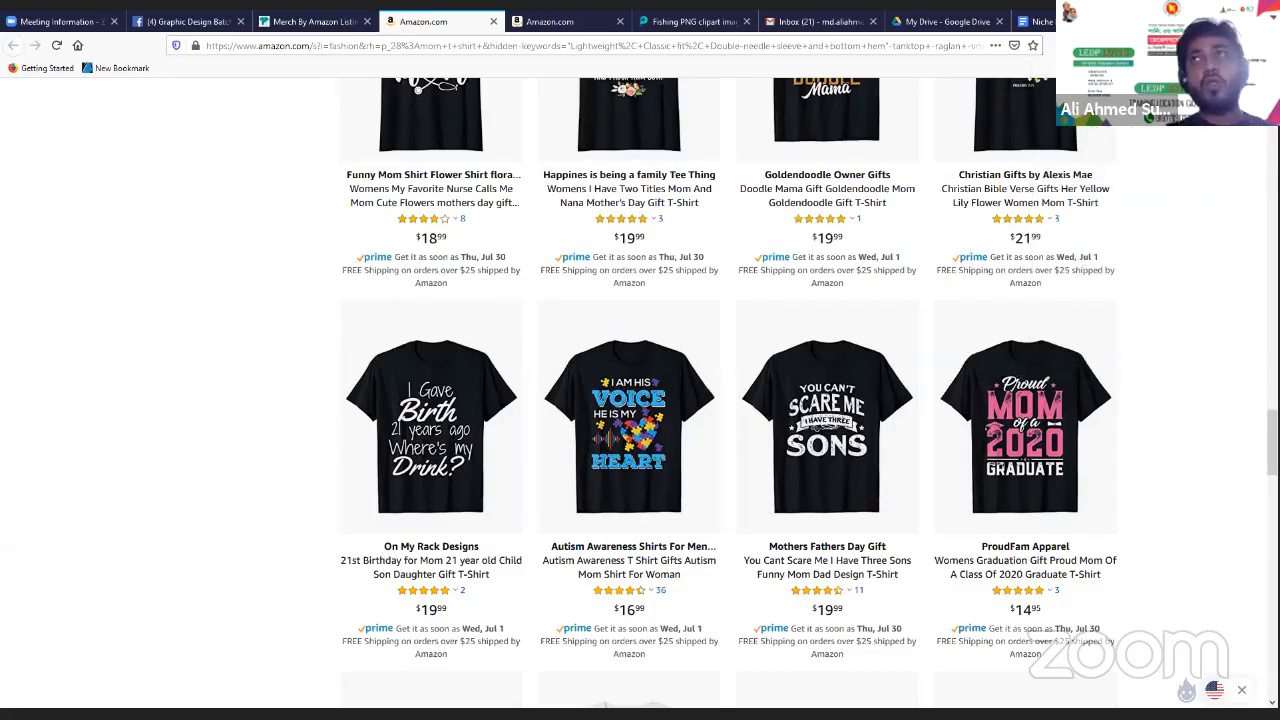
{"action": "left_click", "coordinate": [1192, 46]}
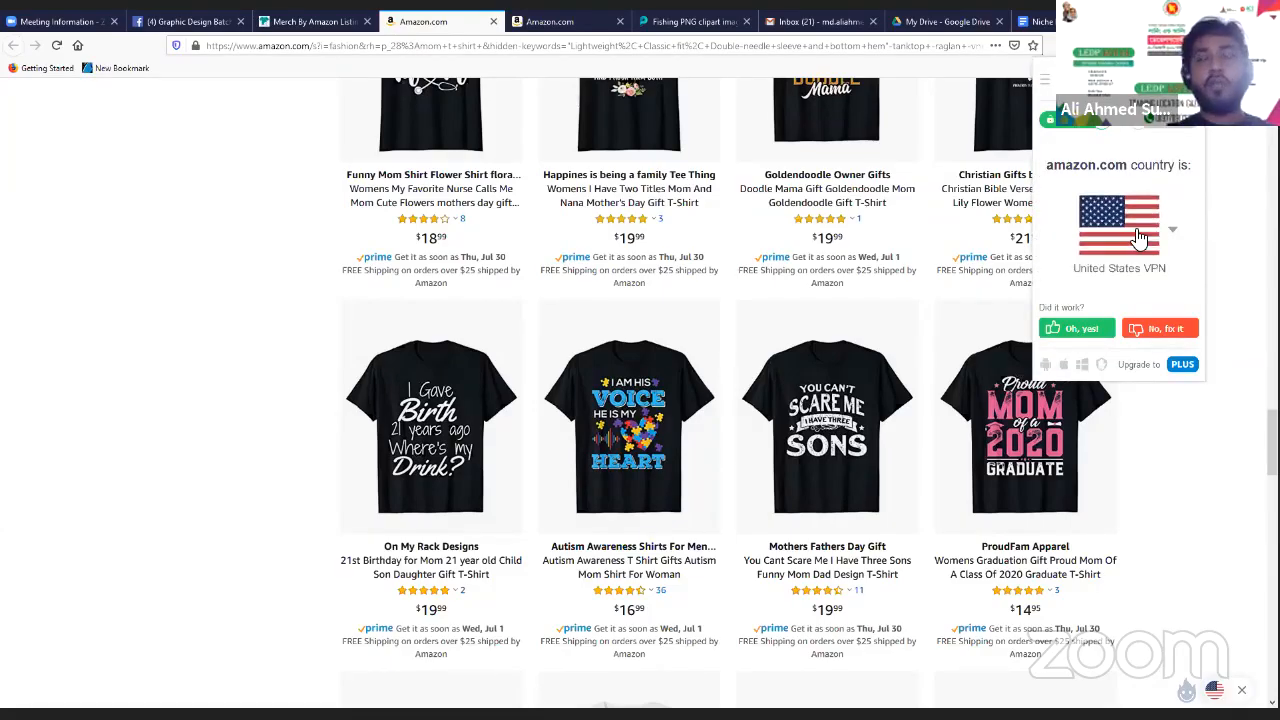
{"action": "left_click", "coordinate": [1228, 200]}
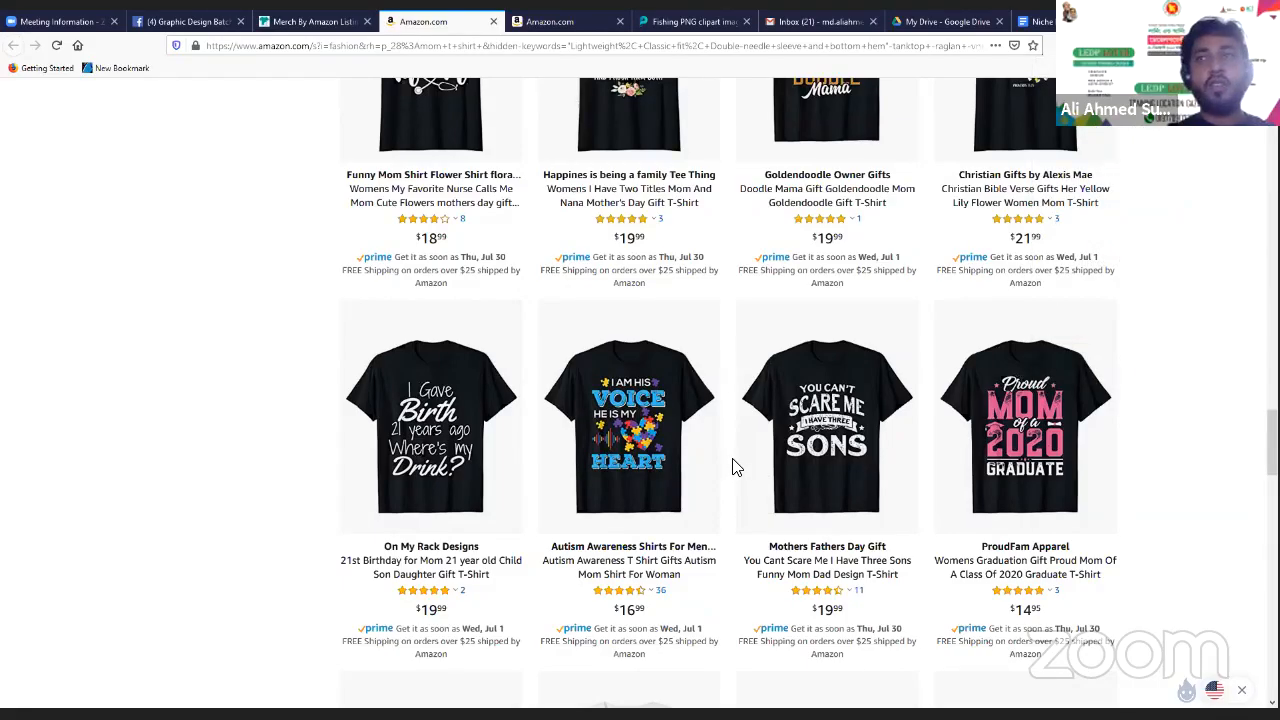
Examine the remaining mom T-shirt listings down to the page navigation at the end of the first results page
{"action": "scroll", "coordinate": [733, 467], "scroll_direction": "down", "scroll_amount": 8}
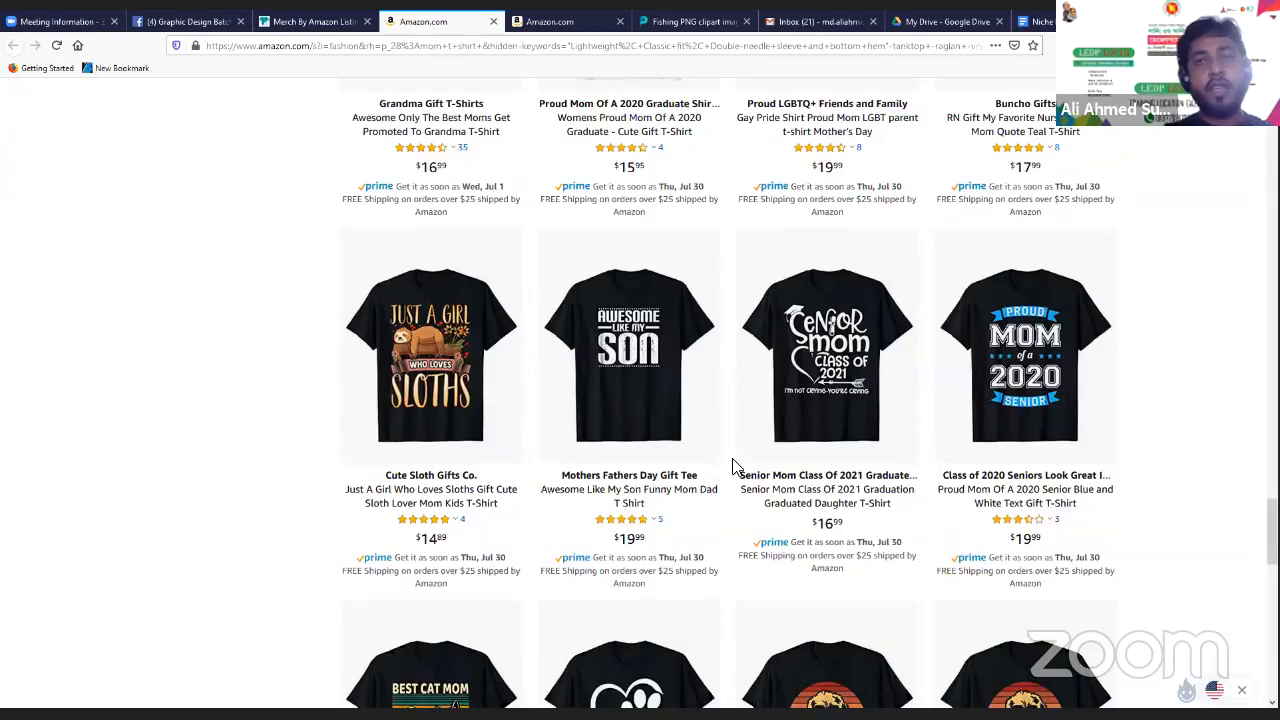
{"action": "scroll", "coordinate": [733, 467], "scroll_direction": "up", "scroll_amount": 2}
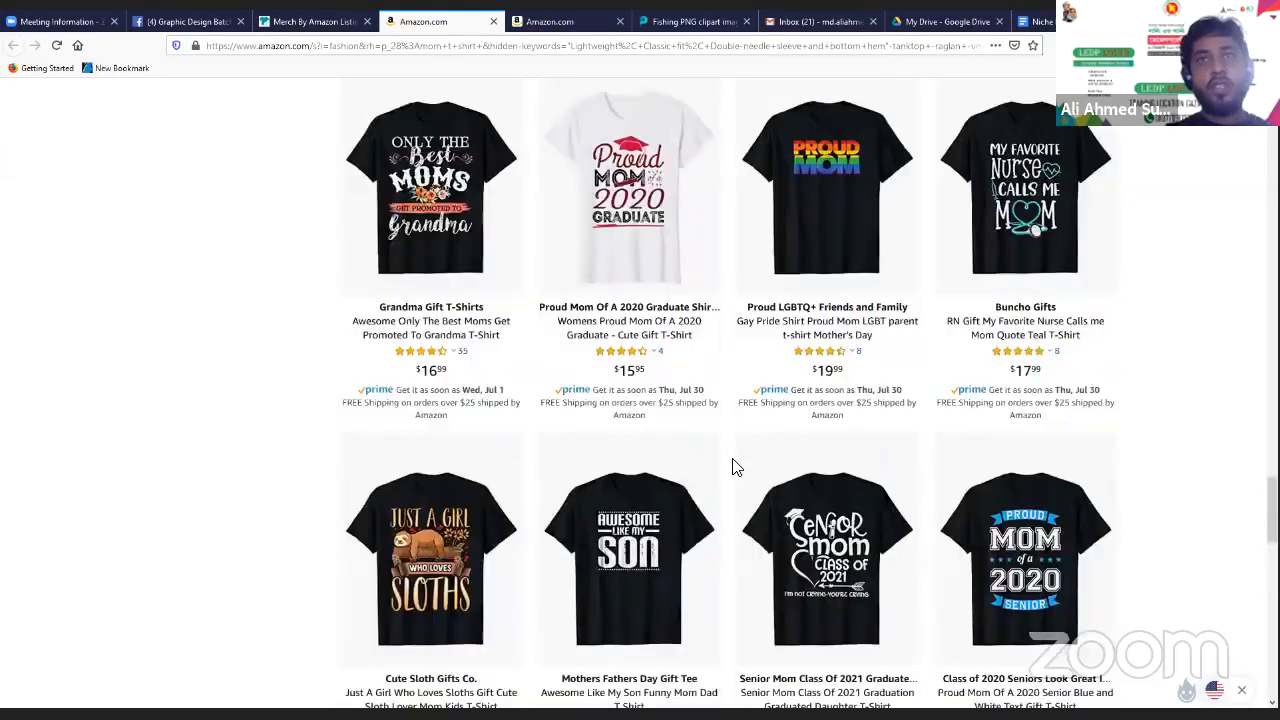
{"action": "scroll", "coordinate": [735, 467], "scroll_direction": "down", "scroll_amount": 2}
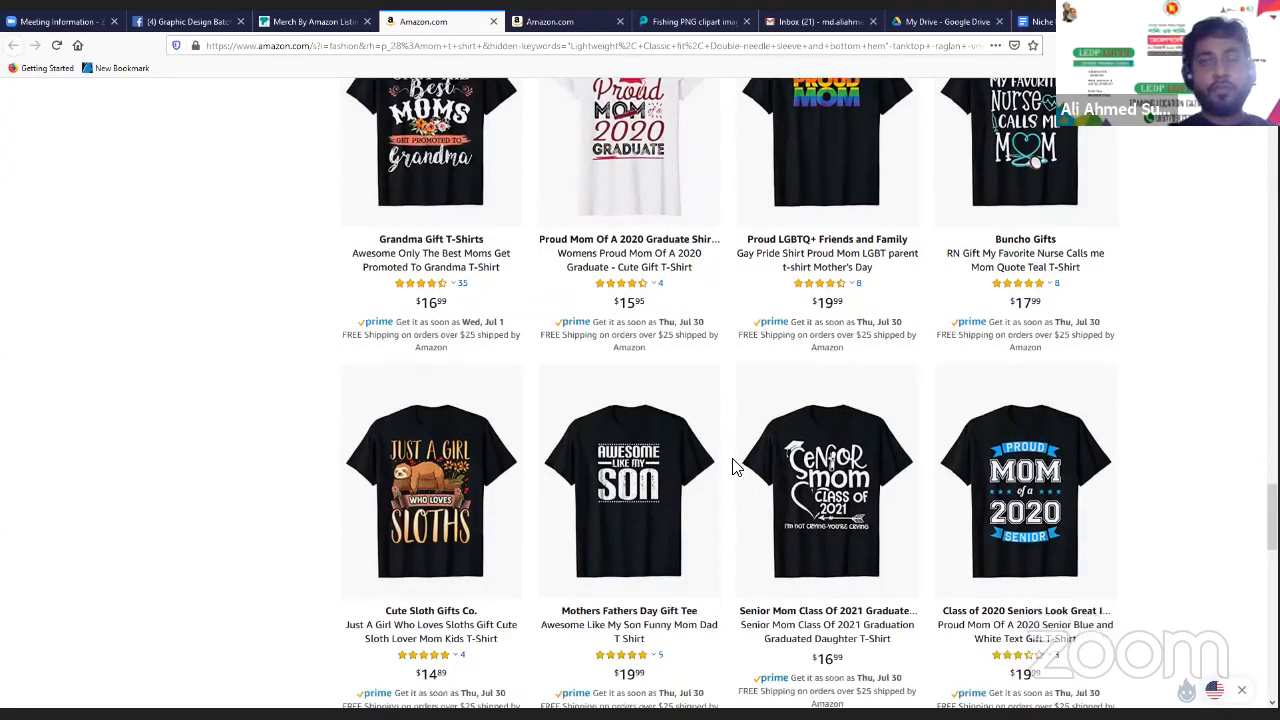
{"action": "scroll", "coordinate": [735, 467], "scroll_direction": "down", "scroll_amount": 1}
{"action": "scroll", "coordinate": [735, 467], "scroll_direction": "down", "scroll_amount": 3}
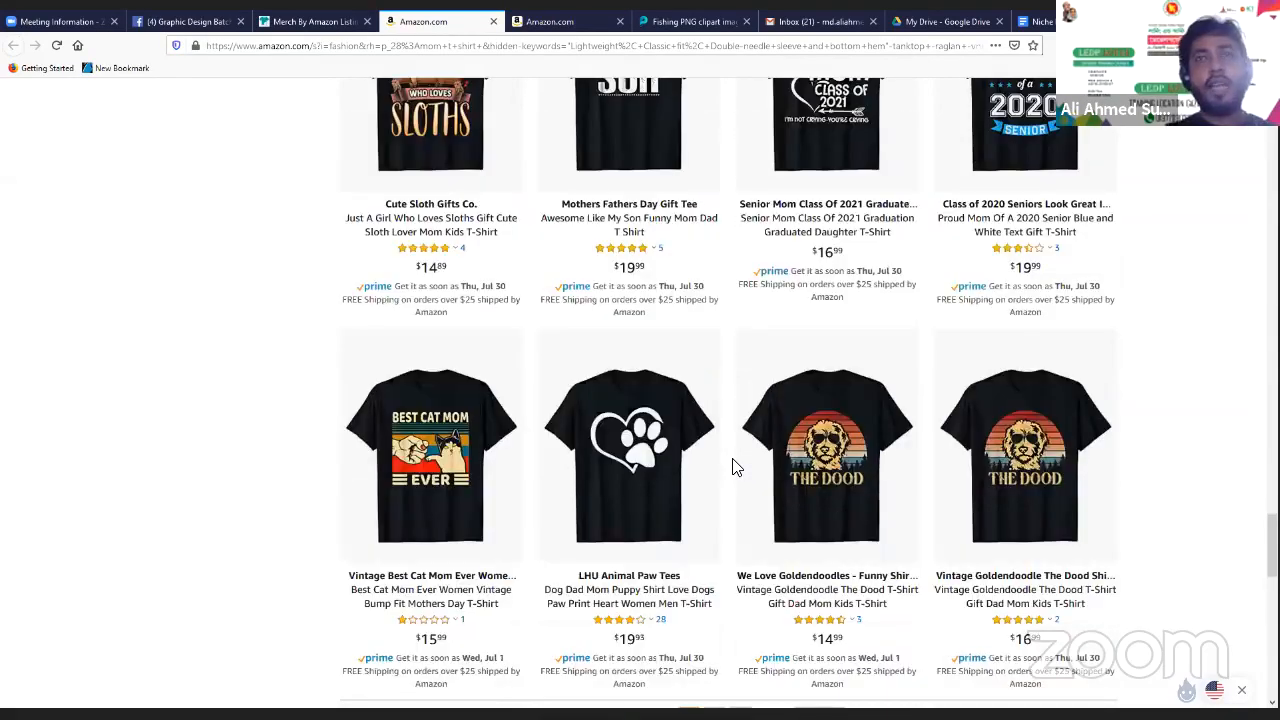
{"action": "scroll", "coordinate": [735, 467], "scroll_direction": "down", "scroll_amount": 4}
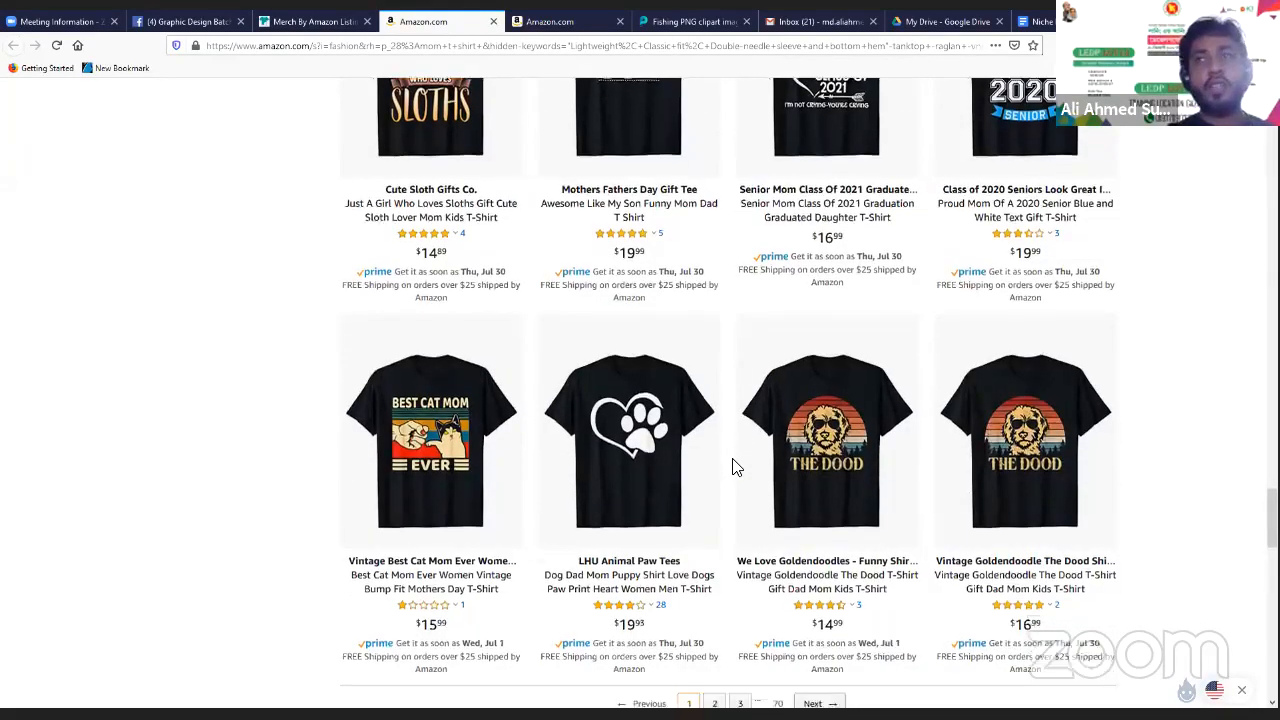
{"action": "scroll", "coordinate": [740, 462], "scroll_direction": "up", "scroll_amount": 4}
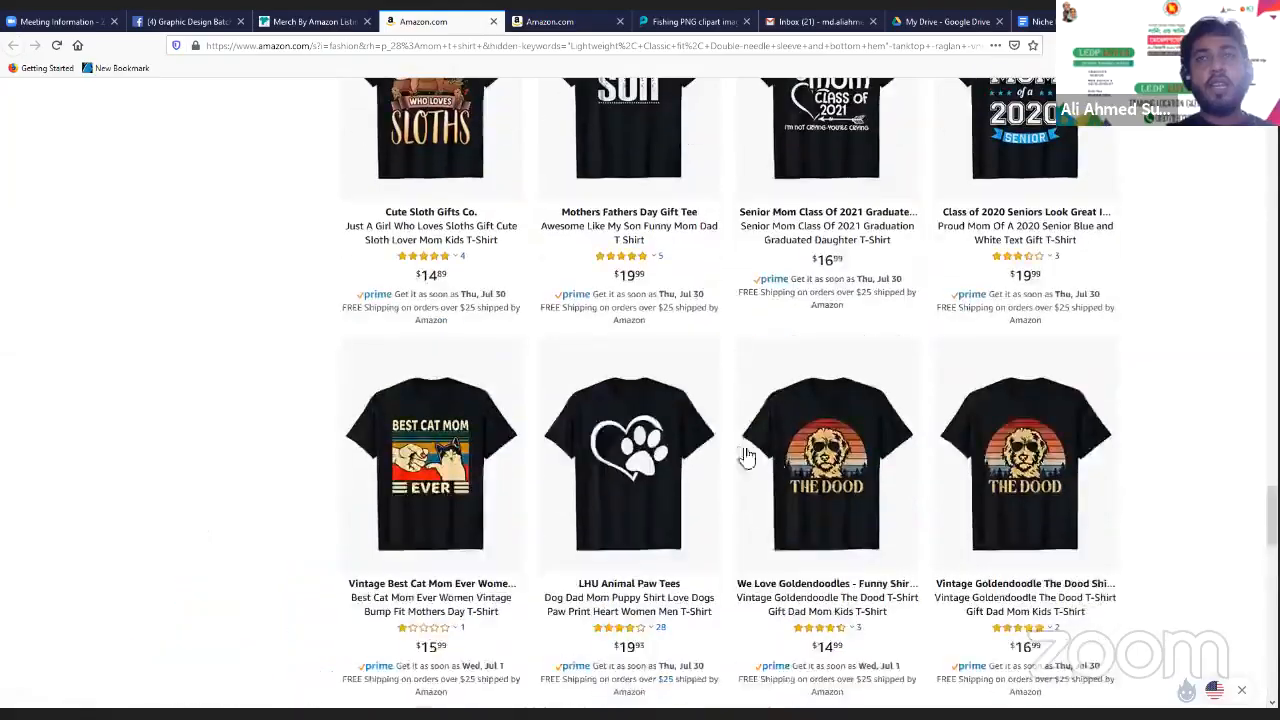
{"action": "scroll", "coordinate": [790, 455], "scroll_direction": "down", "scroll_amount": 3}
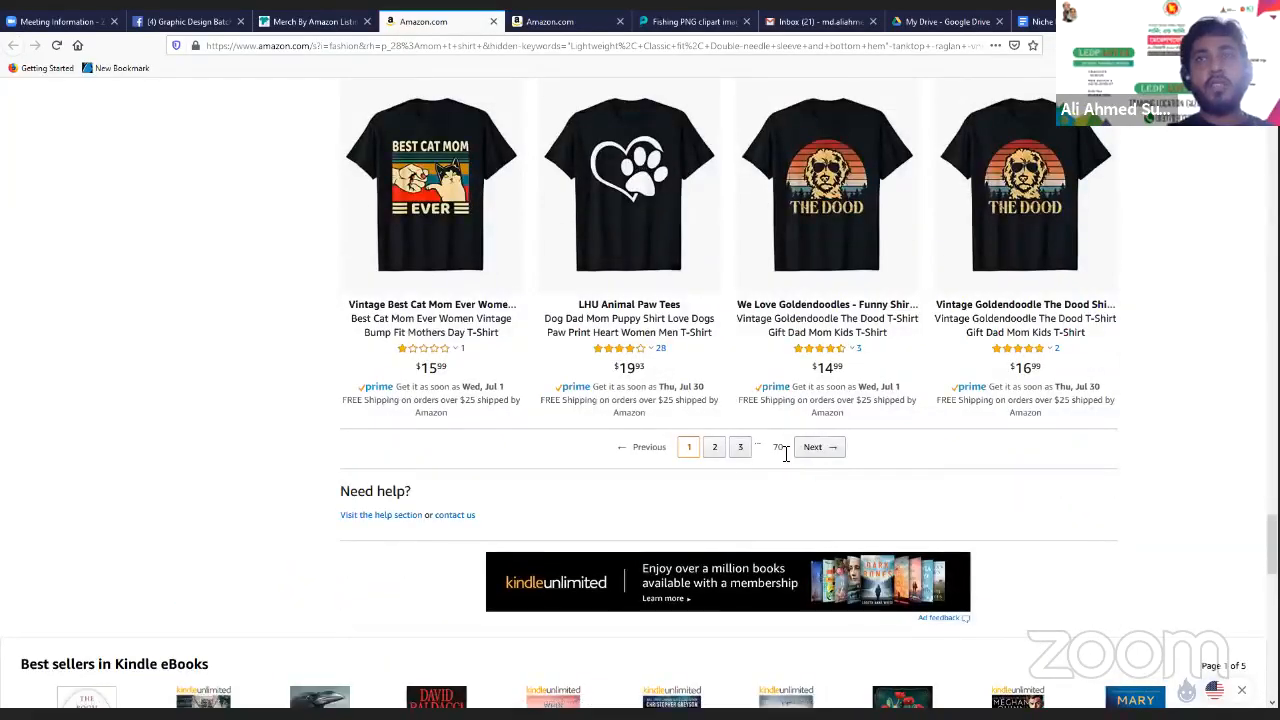
Review the mom T-shirt designs again from the end of the results page back up to the 2020 graduate shirts
{"action": "scroll", "coordinate": [785, 455], "scroll_direction": "up", "scroll_amount": 2}
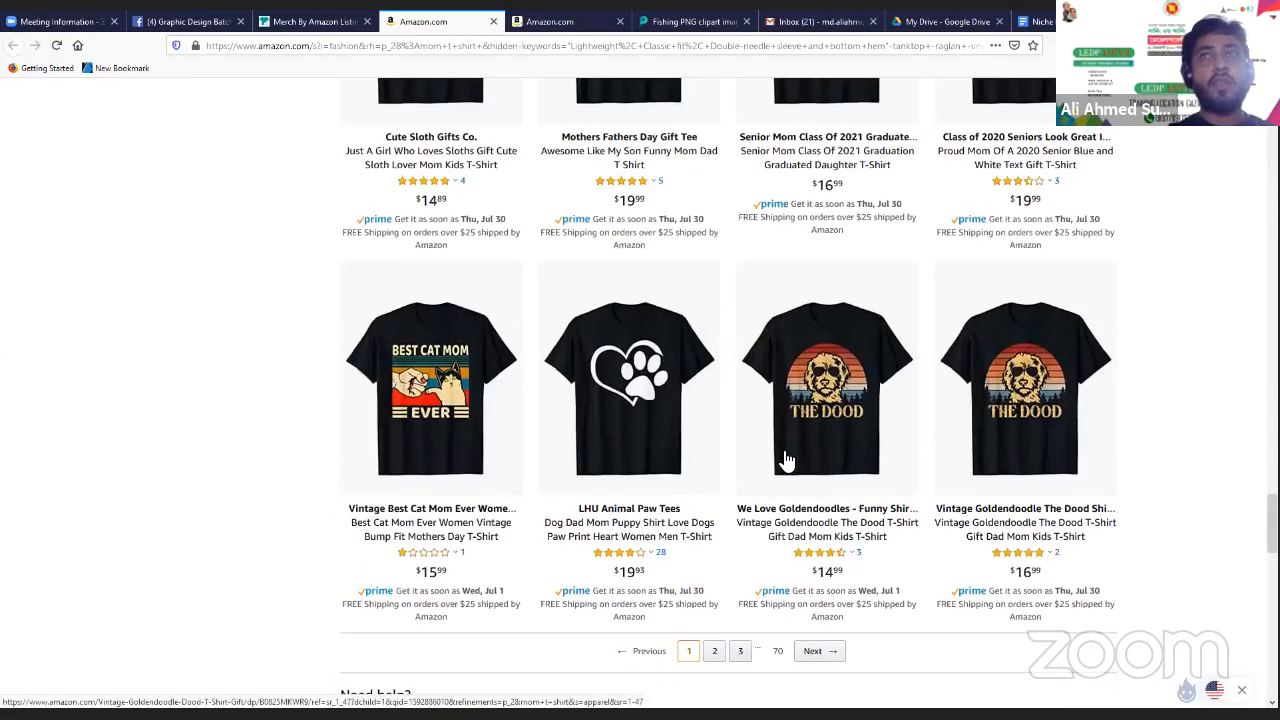
{"action": "scroll", "coordinate": [785, 460], "scroll_direction": "up", "scroll_amount": 5}
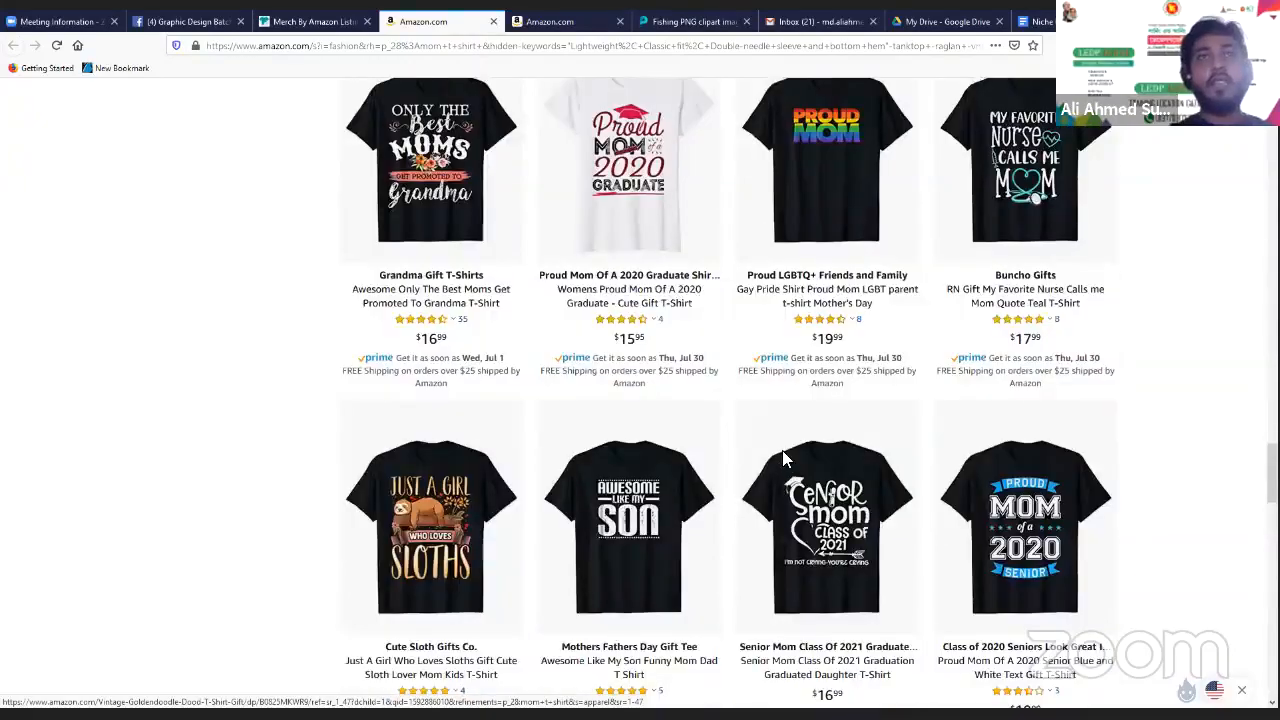
{"action": "scroll", "coordinate": [785, 458], "scroll_direction": "up", "scroll_amount": 8}
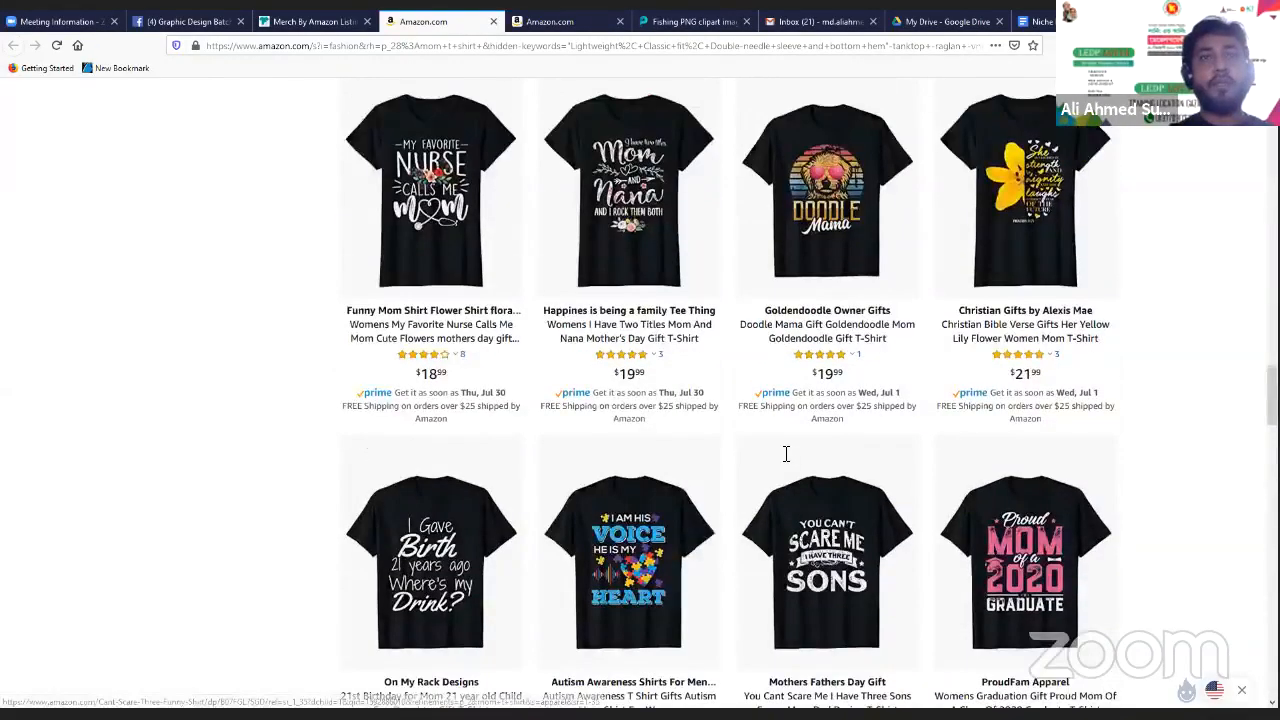
{"action": "scroll", "coordinate": [785, 455], "scroll_direction": "up", "scroll_amount": 8}
{"action": "scroll", "coordinate": [438, 598], "scroll_direction": "up", "scroll_amount": 2}
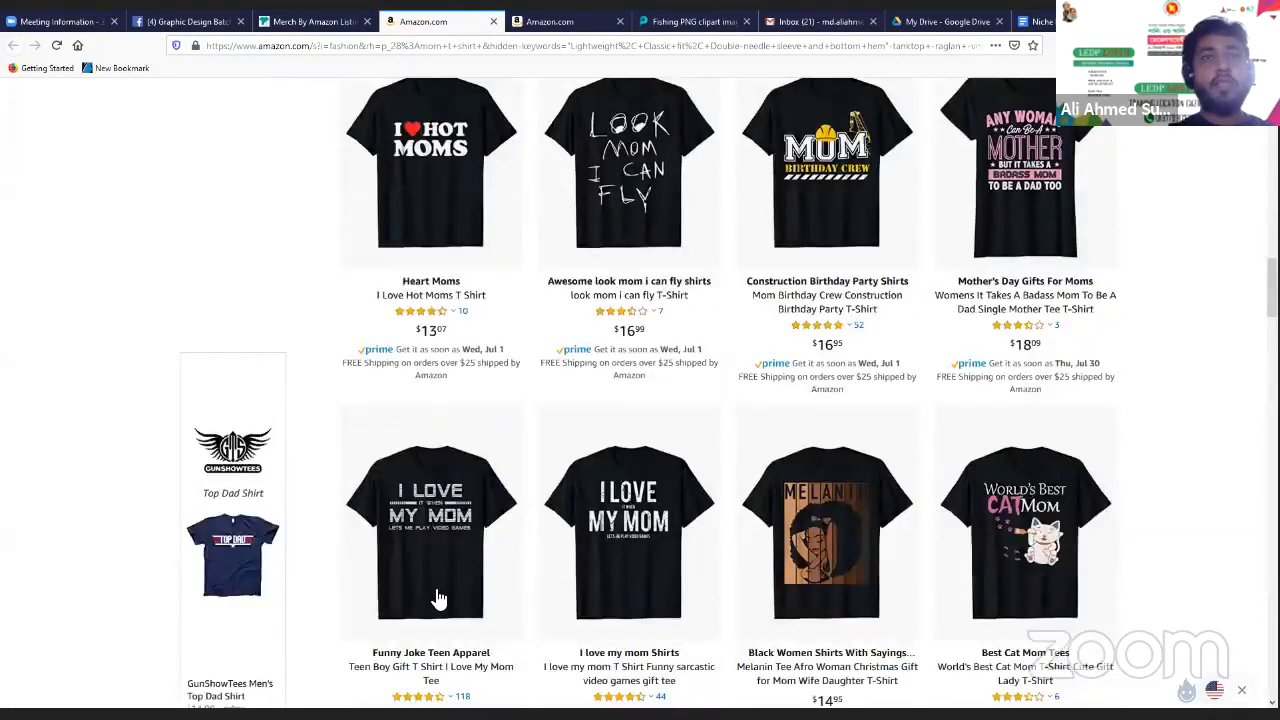
{"action": "scroll", "coordinate": [686, 408], "scroll_direction": "up", "scroll_amount": 2}
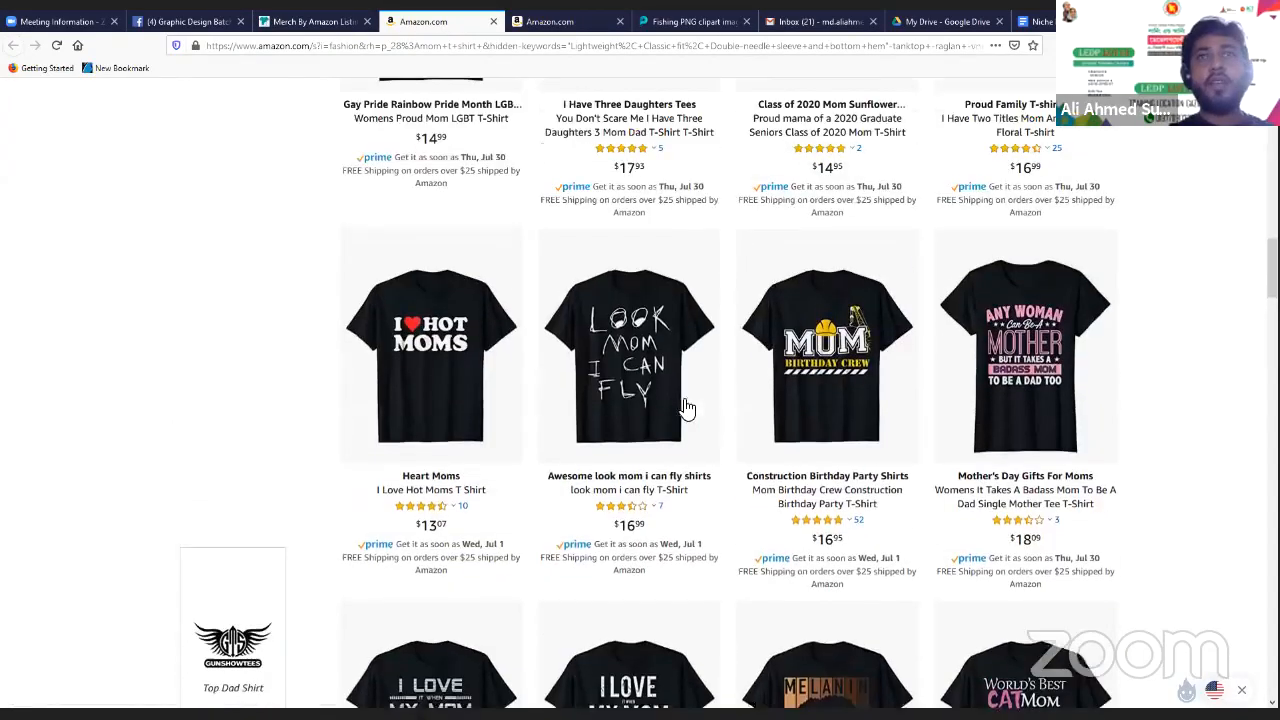
{"action": "scroll", "coordinate": [686, 408], "scroll_direction": "up", "scroll_amount": 2}
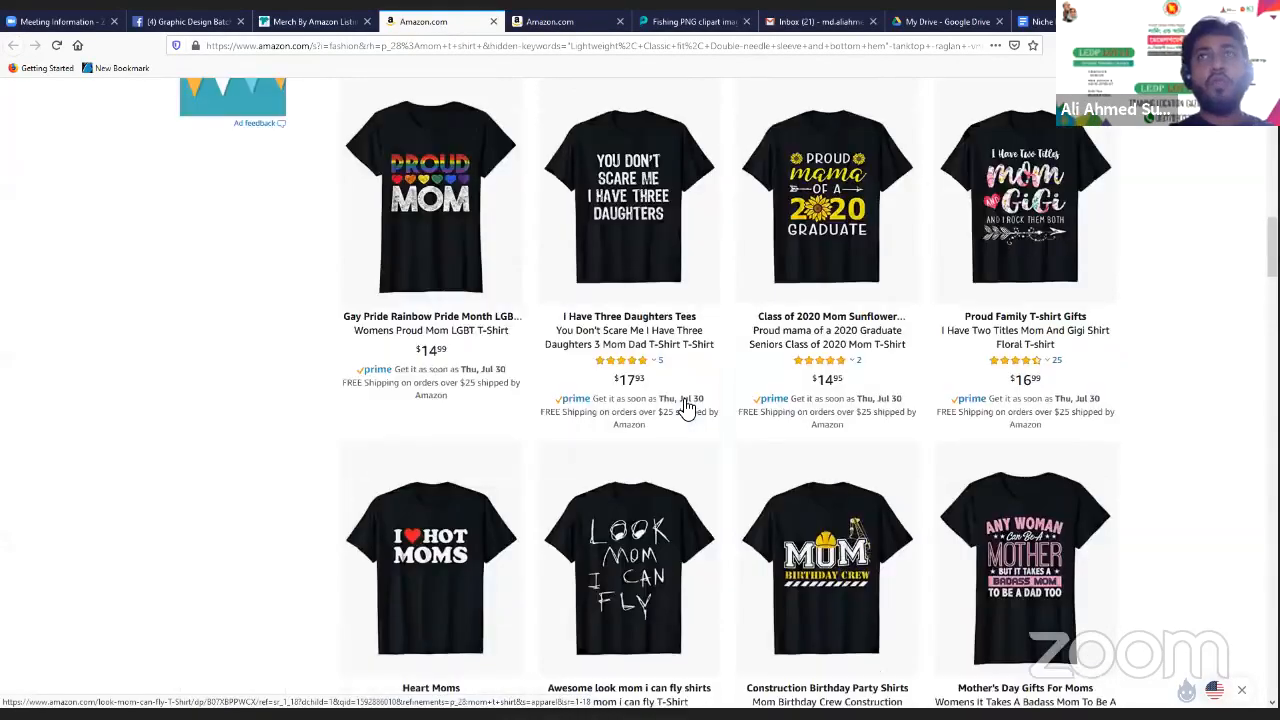
{"action": "scroll", "coordinate": [686, 408], "scroll_direction": "up", "scroll_amount": 3}
{"action": "scroll", "coordinate": [445, 485], "scroll_direction": "up", "scroll_amount": 2}
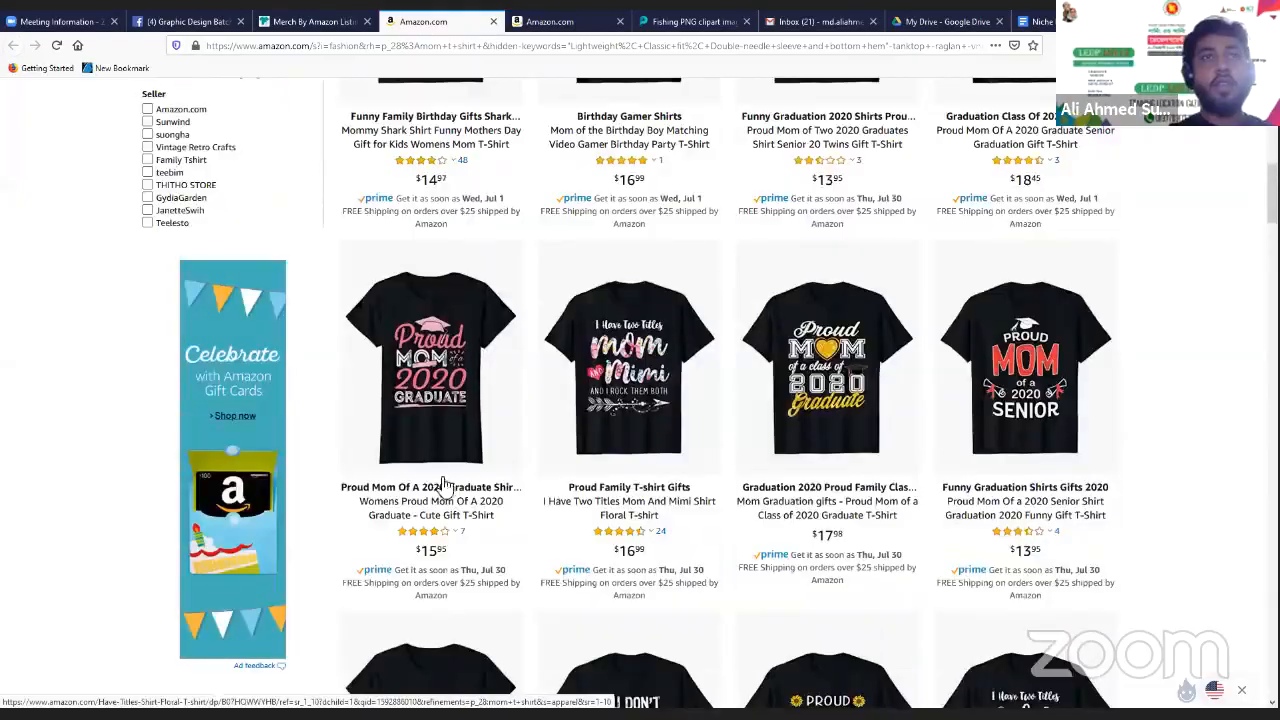
{"action": "scroll", "coordinate": [445, 485], "scroll_direction": "up", "scroll_amount": 1}
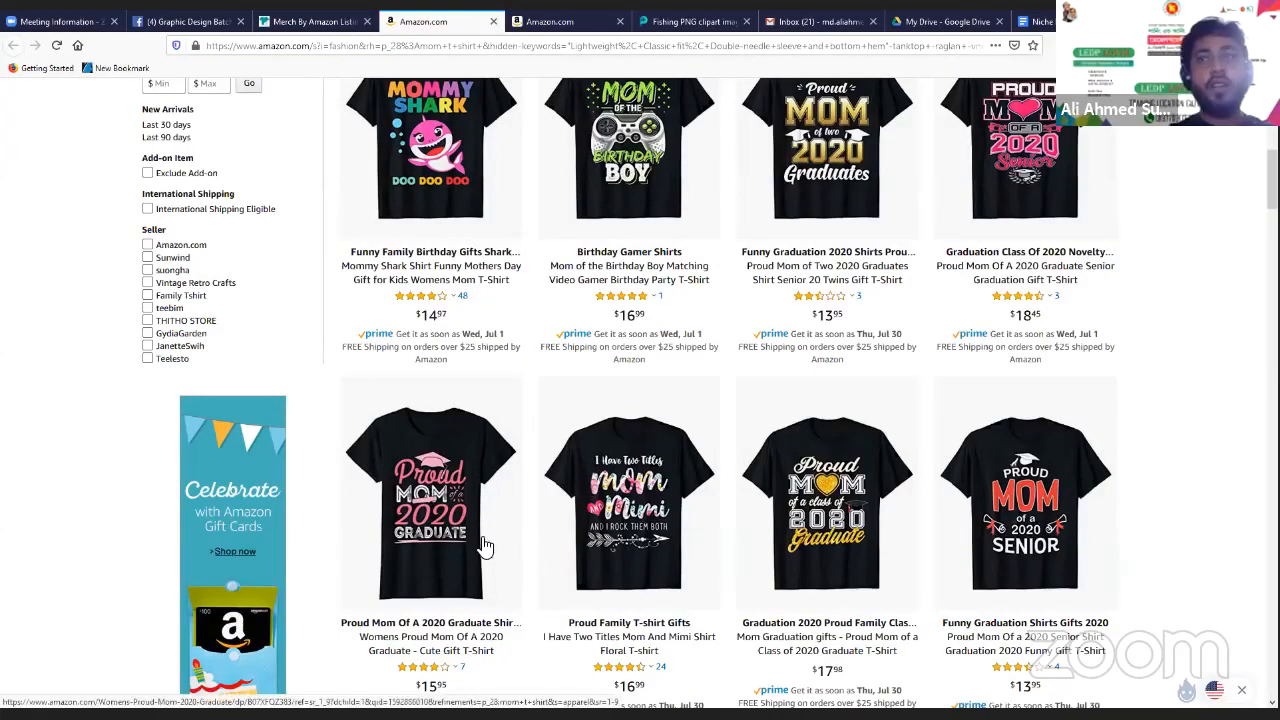
Open the Womens Proud Mom Of A 2020 Graduate T-shirt listing, examine its product details and related items, and return to the results
{"action": "left_click", "coordinate": [440, 497]}
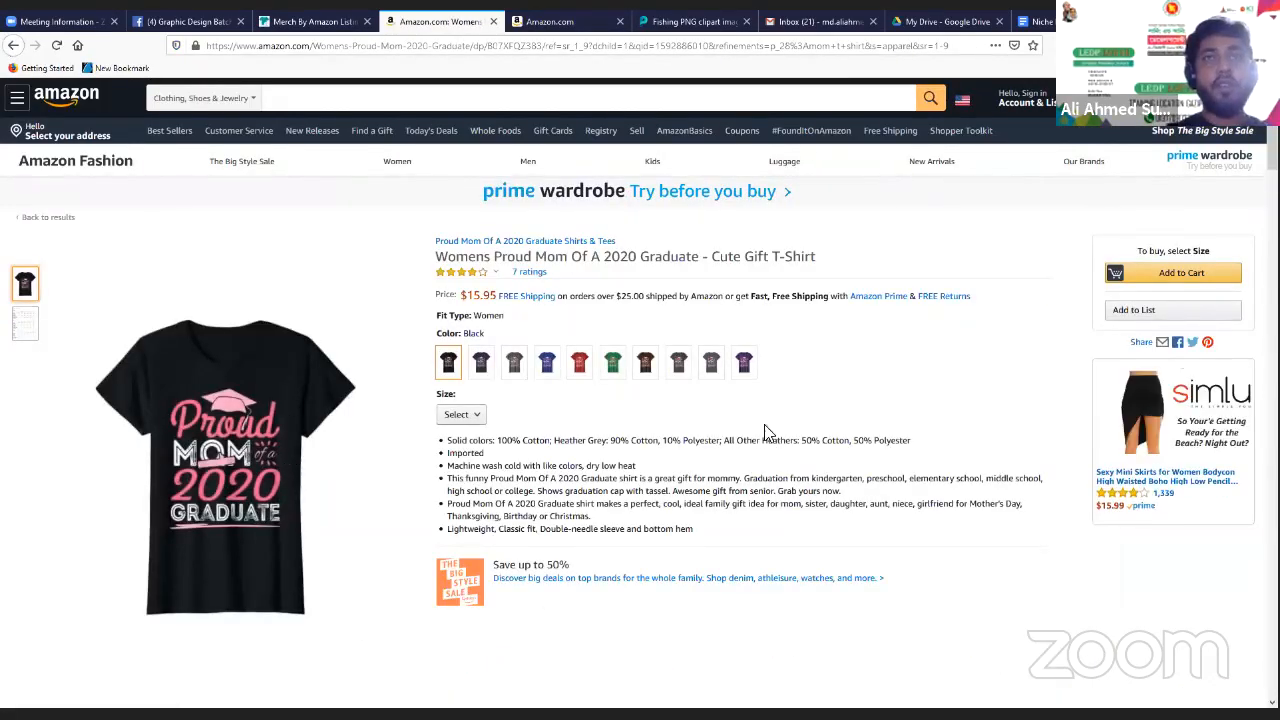
{"action": "scroll", "coordinate": [878, 402], "scroll_direction": "down", "scroll_amount": 3}
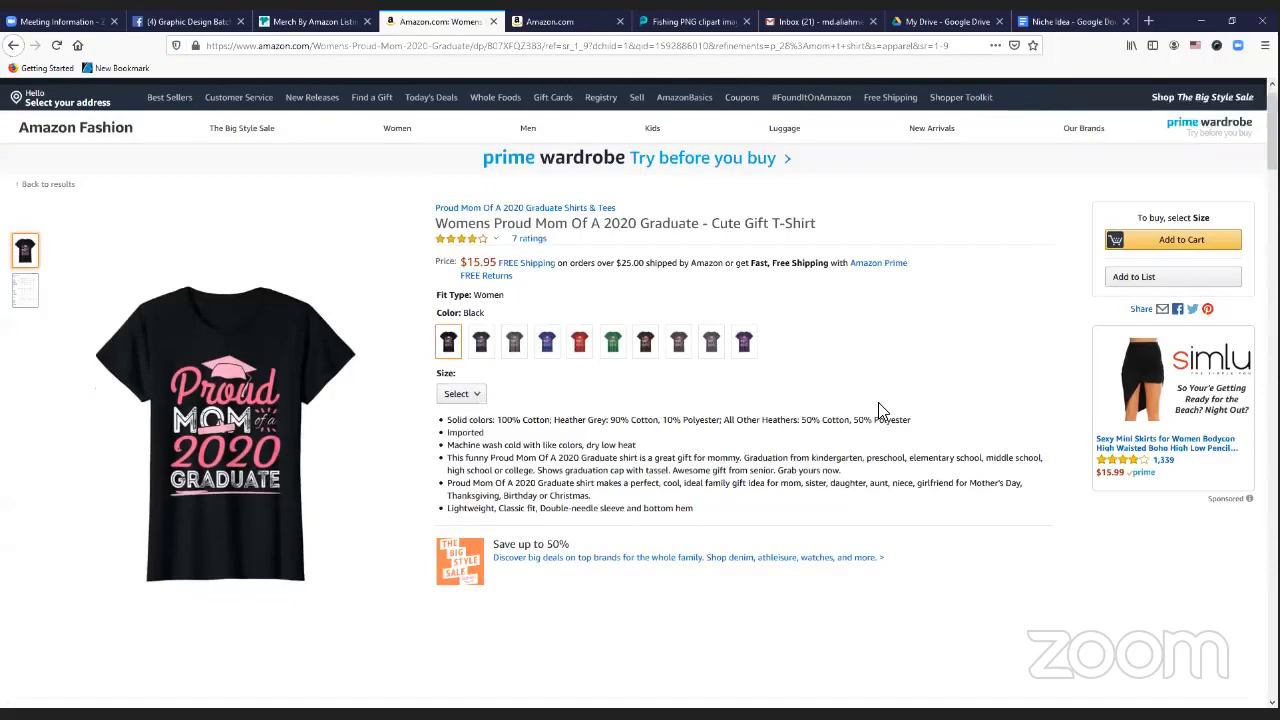
{"action": "scroll", "coordinate": [18, 62], "scroll_direction": "down", "scroll_amount": 4}
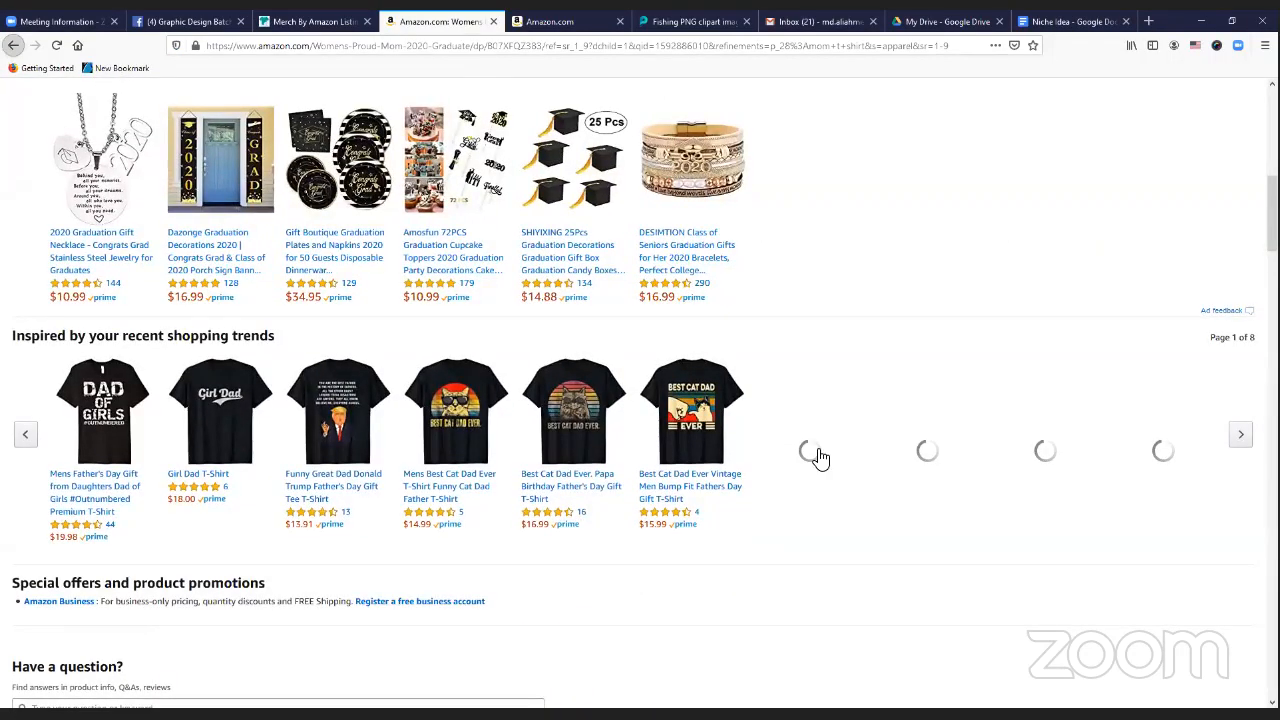
{"action": "key", "text": "alt+Left"}
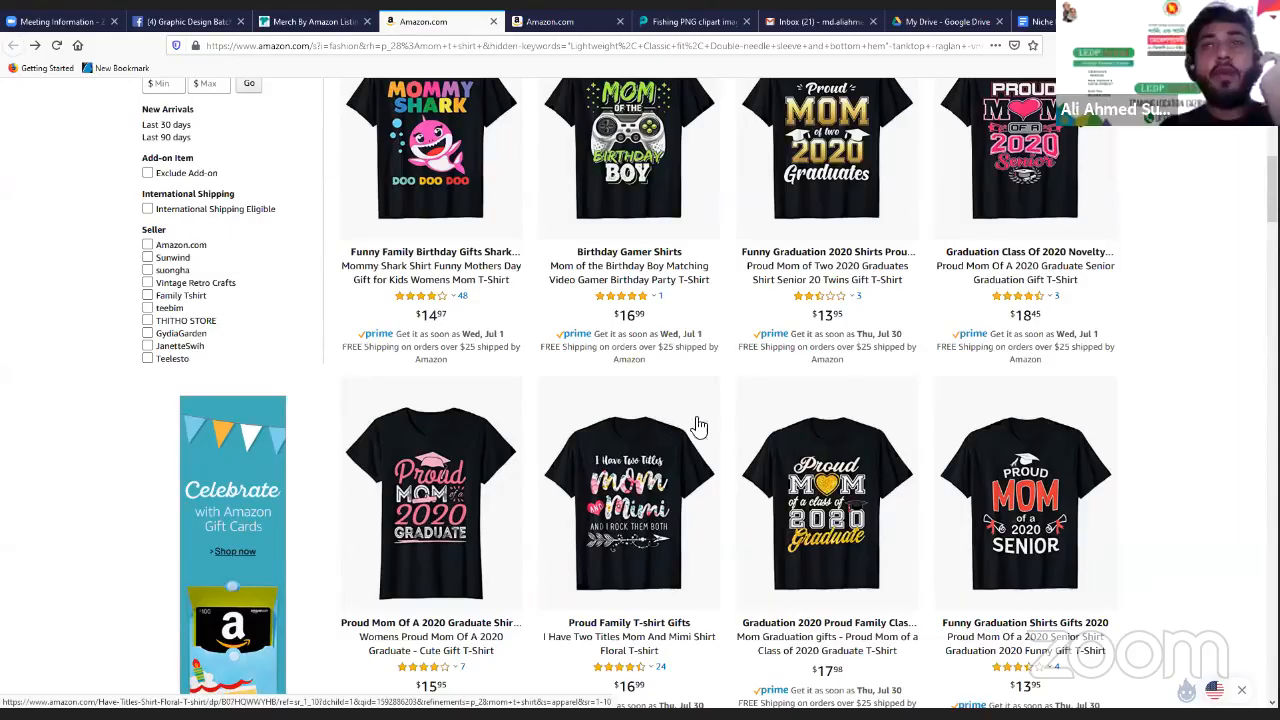
Examine the designs, slogans and review counts of the mom T-shirts in the first rows of the results
{"action": "scroll", "coordinate": [713, 430], "scroll_direction": "up", "scroll_amount": 1}
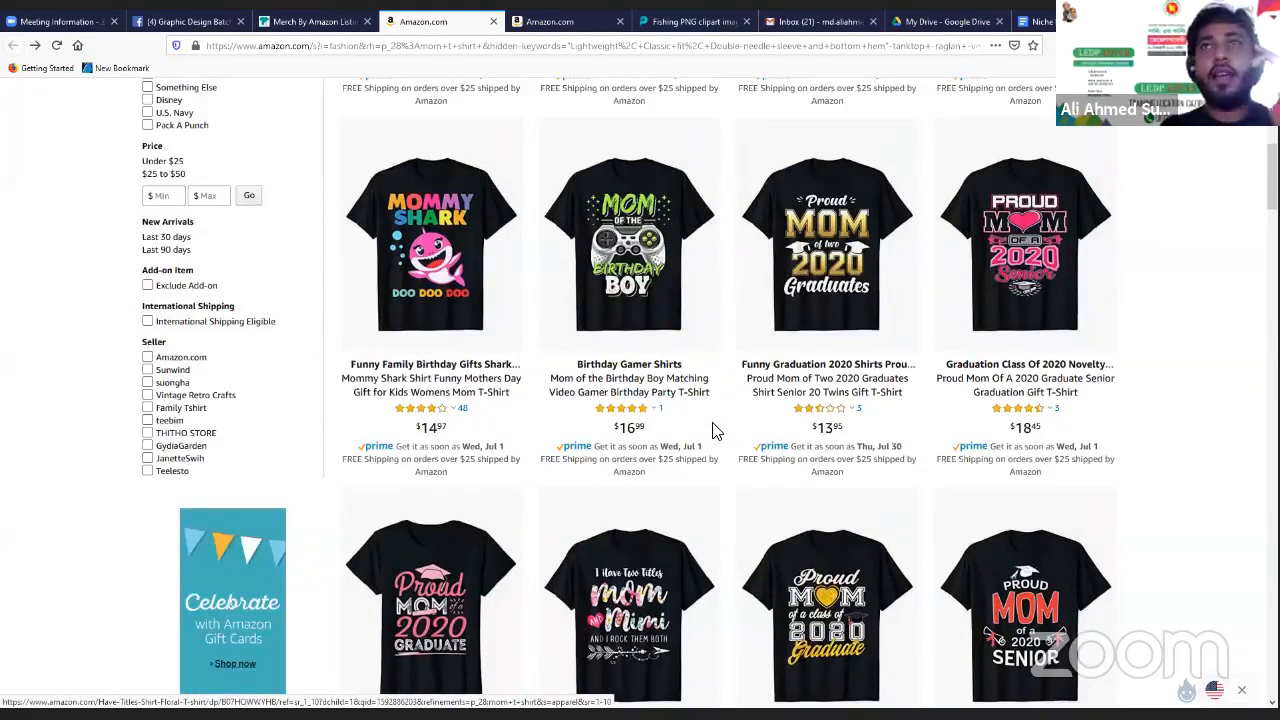
{"action": "scroll", "coordinate": [713, 430], "scroll_direction": "up", "scroll_amount": 1}
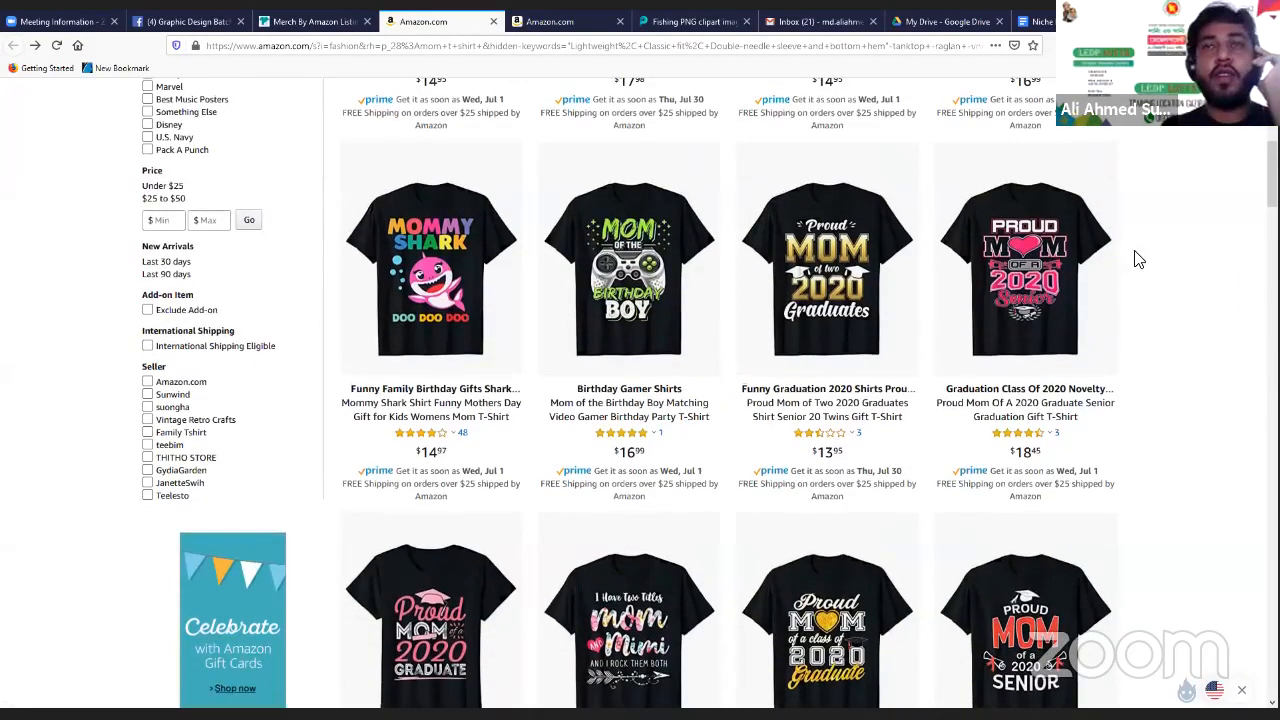
{"action": "scroll", "coordinate": [1178, 546], "scroll_direction": "up", "scroll_amount": 3}
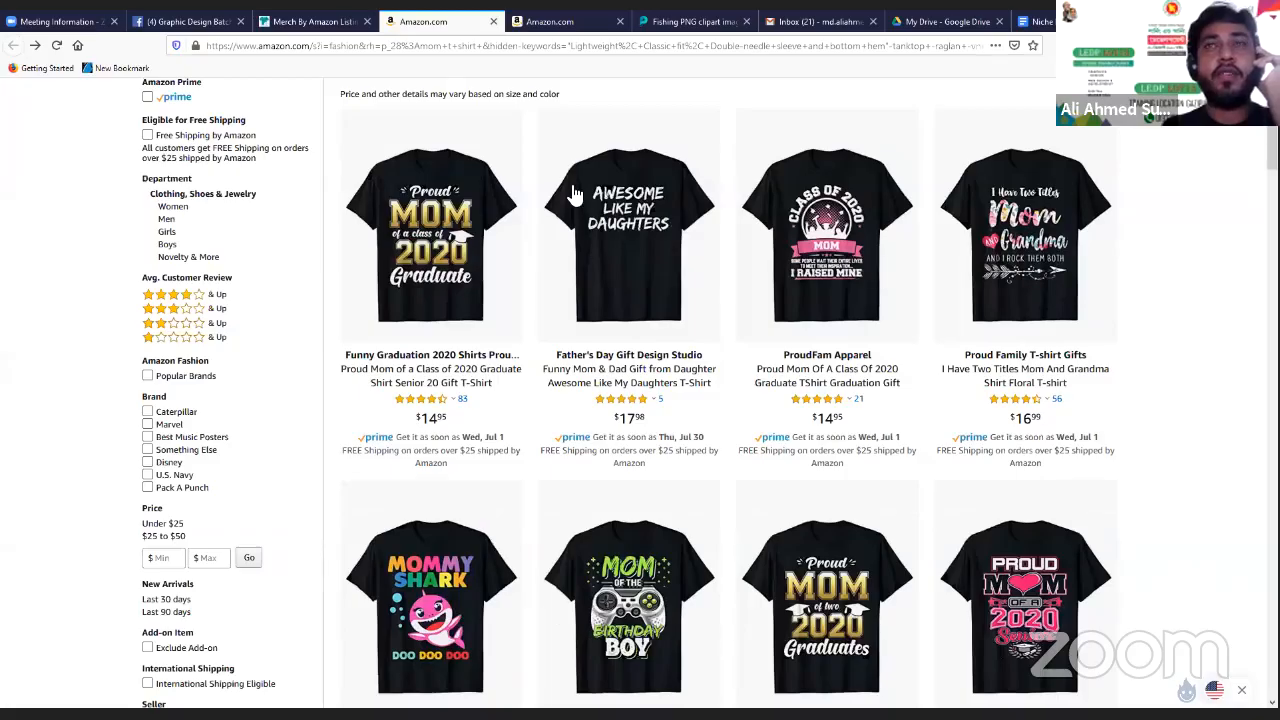
{"action": "scroll", "coordinate": [796, 437], "scroll_direction": "up", "scroll_amount": 1}
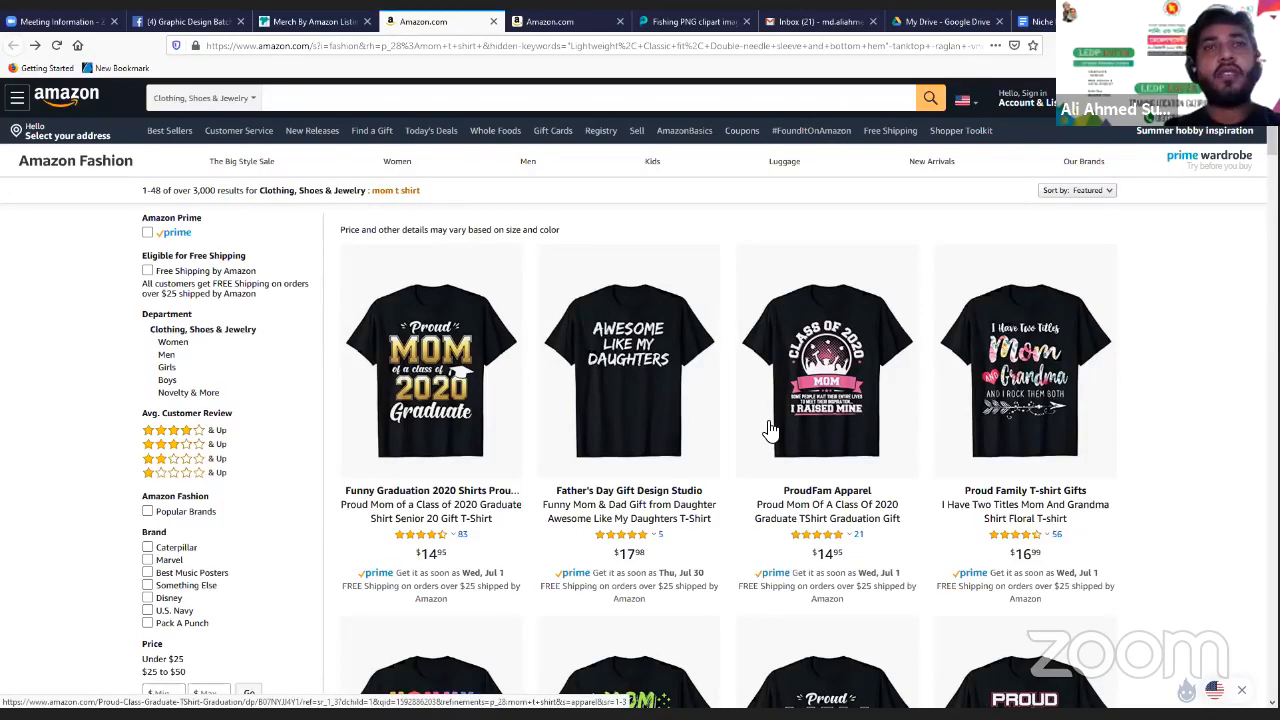
{"action": "scroll", "coordinate": [770, 430], "scroll_direction": "down", "scroll_amount": 1}
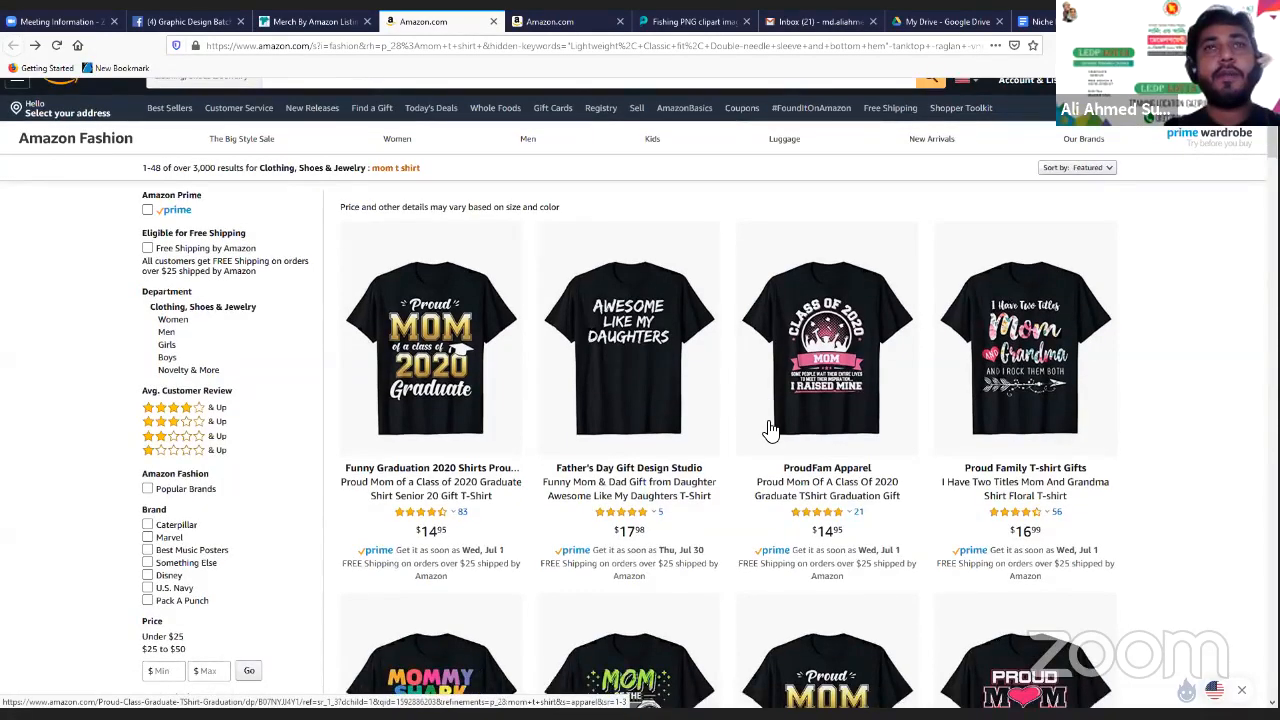
{"action": "scroll", "coordinate": [770, 430], "scroll_direction": "down", "scroll_amount": 3}
{"action": "scroll", "coordinate": [770, 430], "scroll_direction": "down", "scroll_amount": 8}
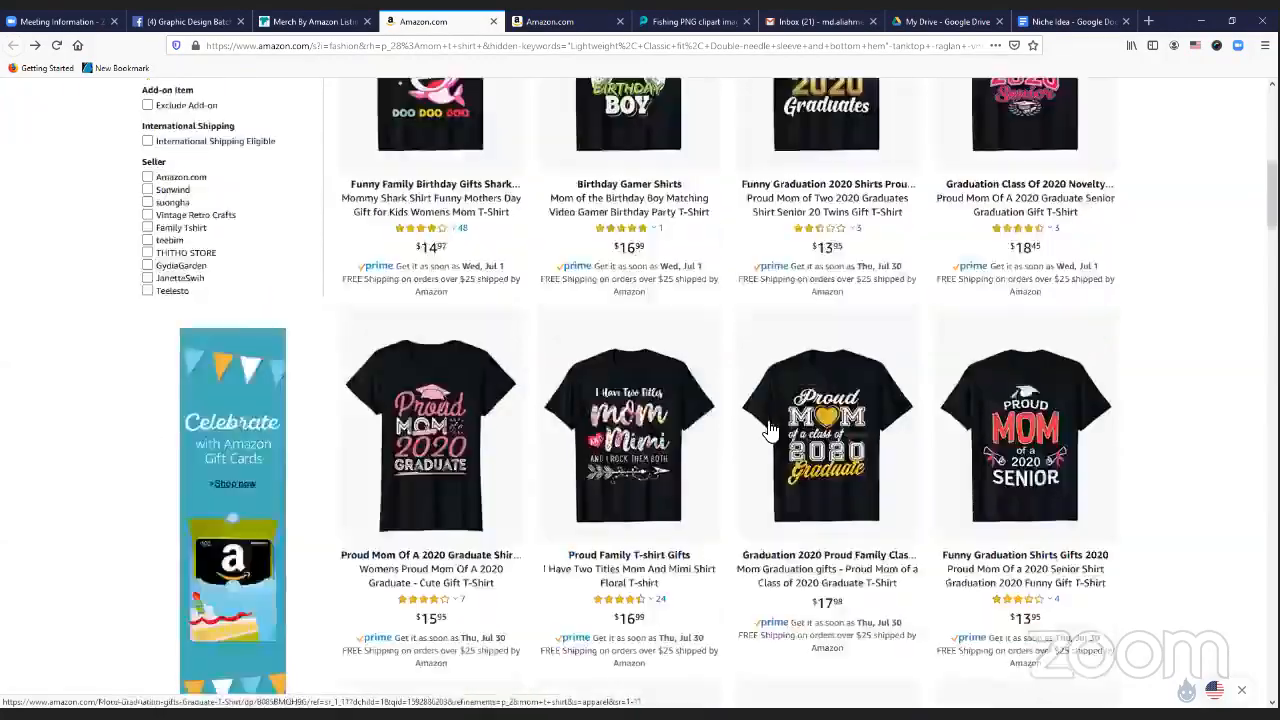
{"action": "scroll", "coordinate": [770, 430], "scroll_direction": "up", "scroll_amount": 12}
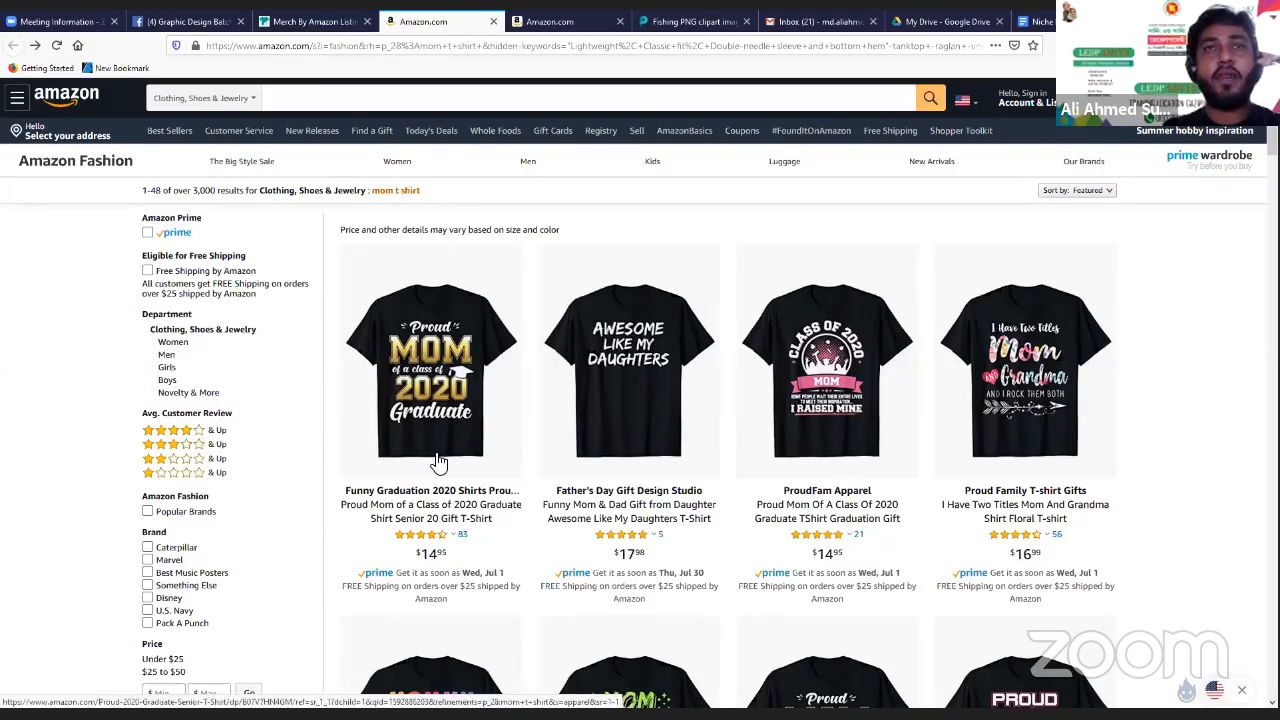
{"action": "scroll", "coordinate": [805, 512], "scroll_direction": "down", "scroll_amount": 1}
{"action": "scroll", "coordinate": [805, 512], "scroll_direction": "down", "scroll_amount": 1}
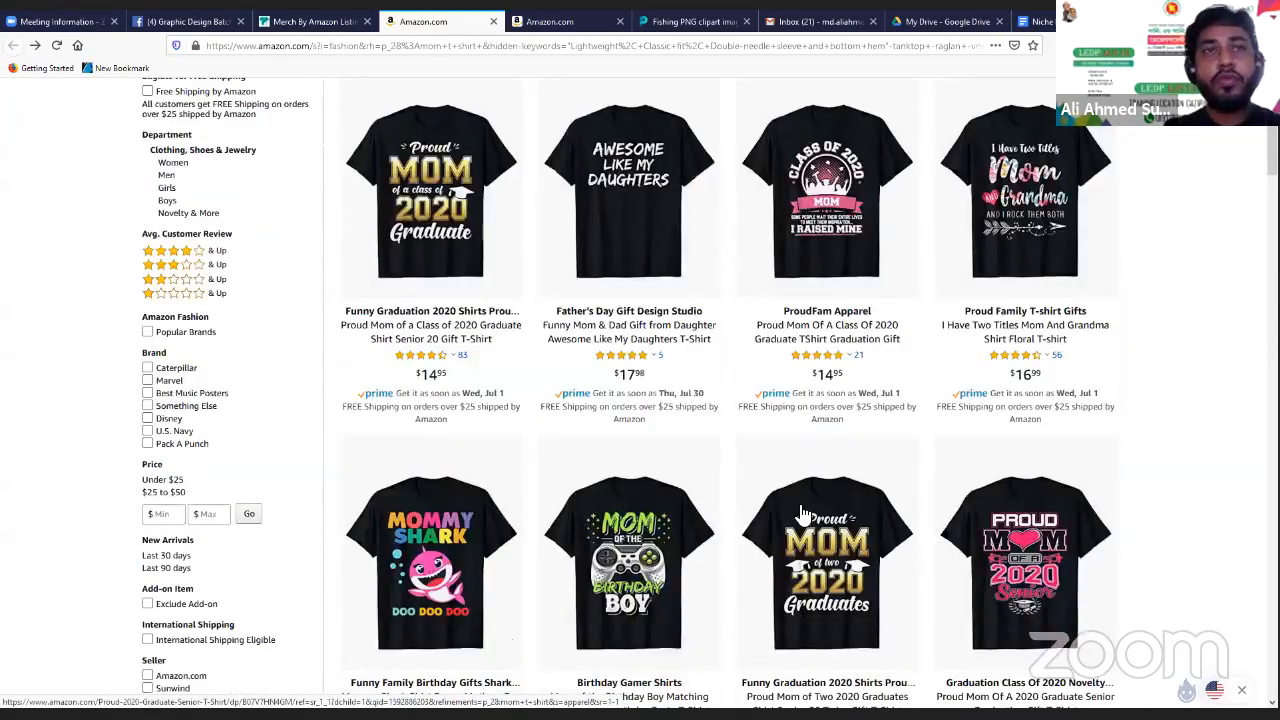
{"action": "scroll", "coordinate": [805, 512], "scroll_direction": "up", "scroll_amount": 2}
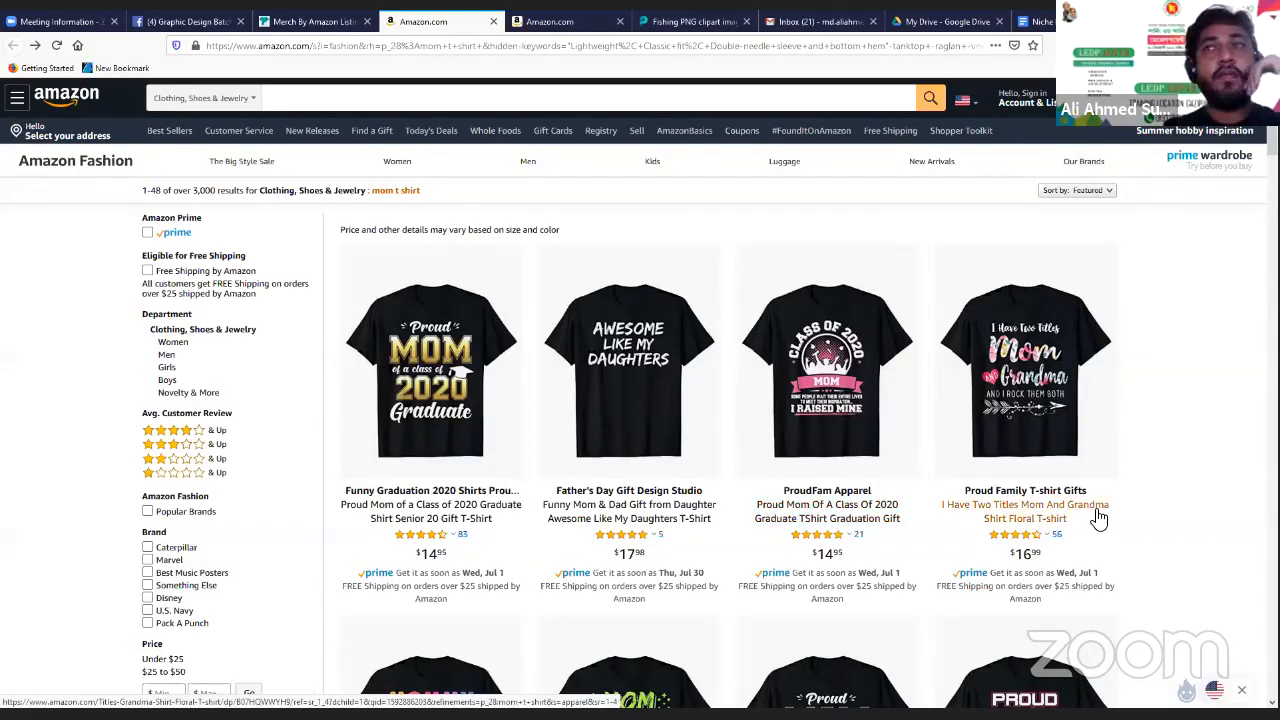
{"action": "scroll", "coordinate": [703, 478], "scroll_direction": "down", "scroll_amount": 1}
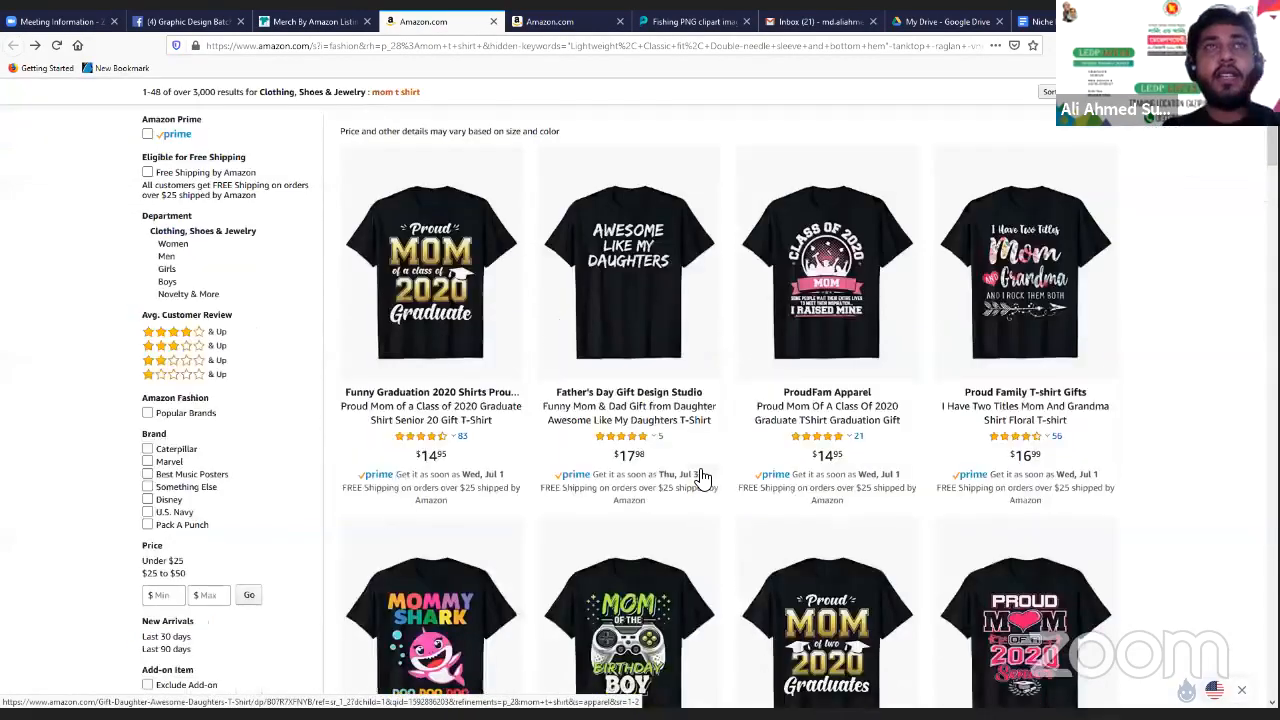
{"action": "scroll", "coordinate": [703, 478], "scroll_direction": "up", "scroll_amount": 1}
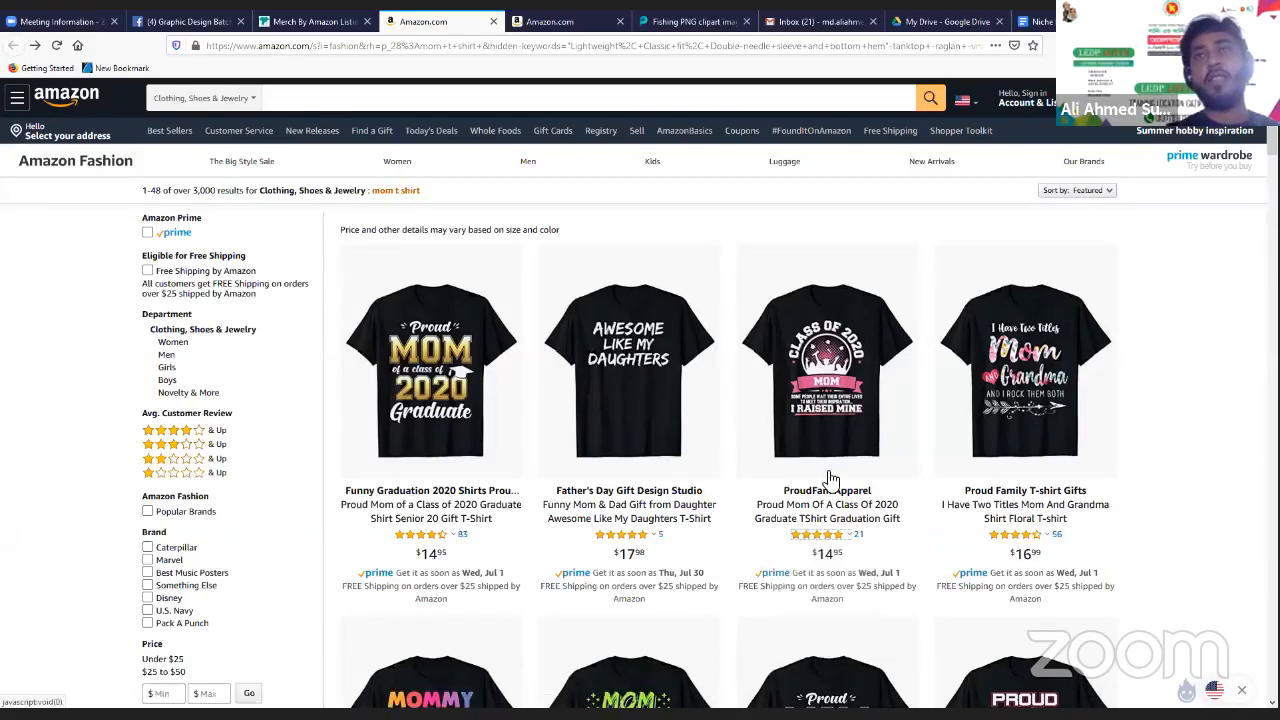
Switch to Merch Informer and search the US T-shirt listings for "fishing dad tshirt"
{"action": "left_click", "coordinate": [320, 22]}
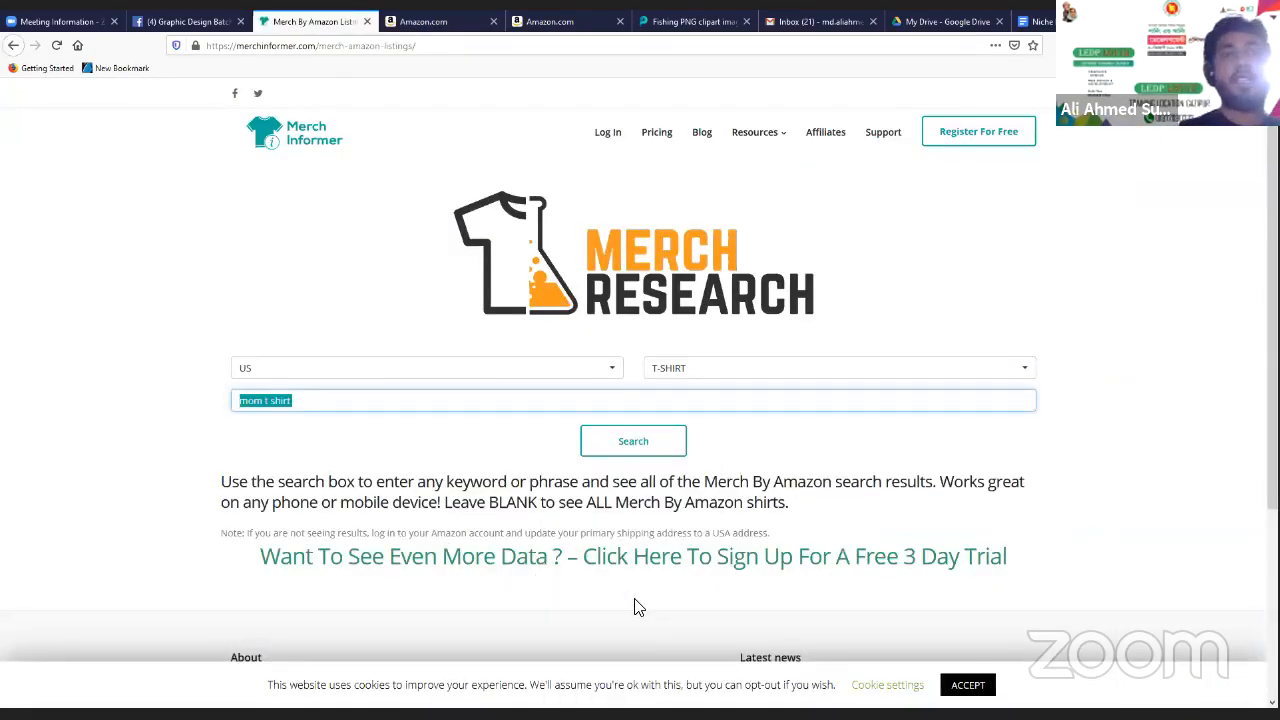
{"action": "type", "text": "fis"}
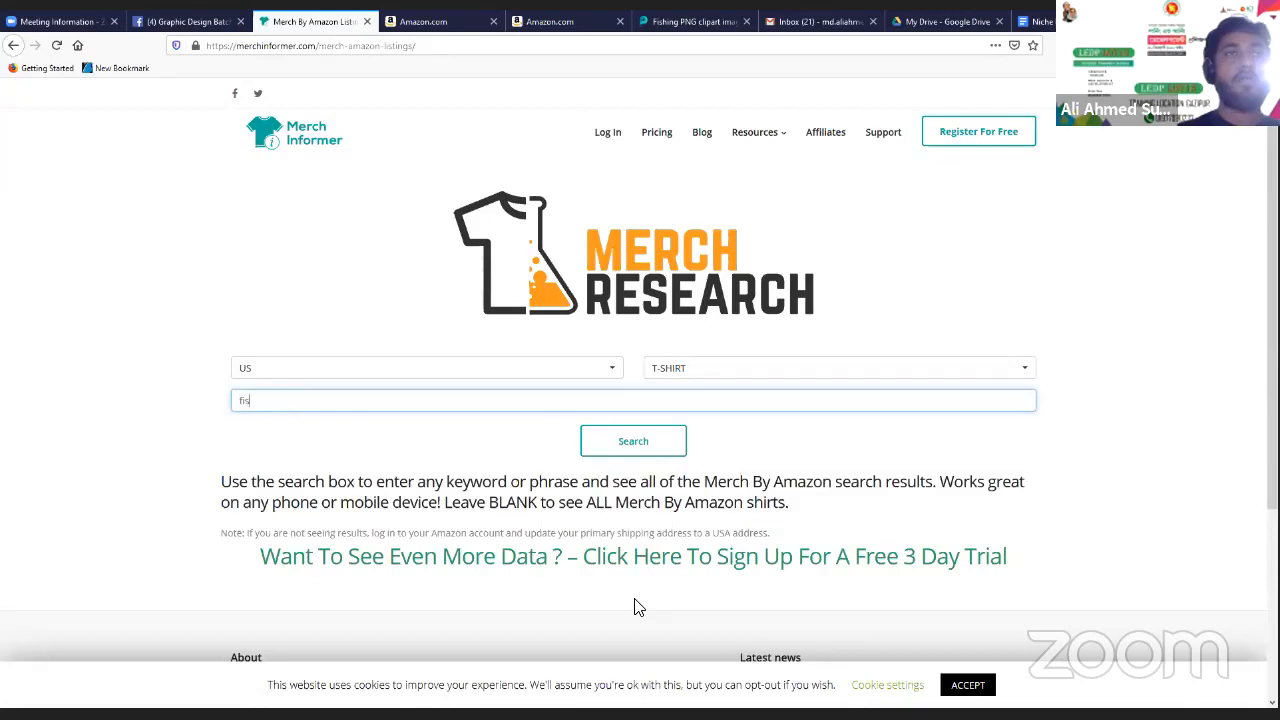
{"action": "type", "text": "hing t"}
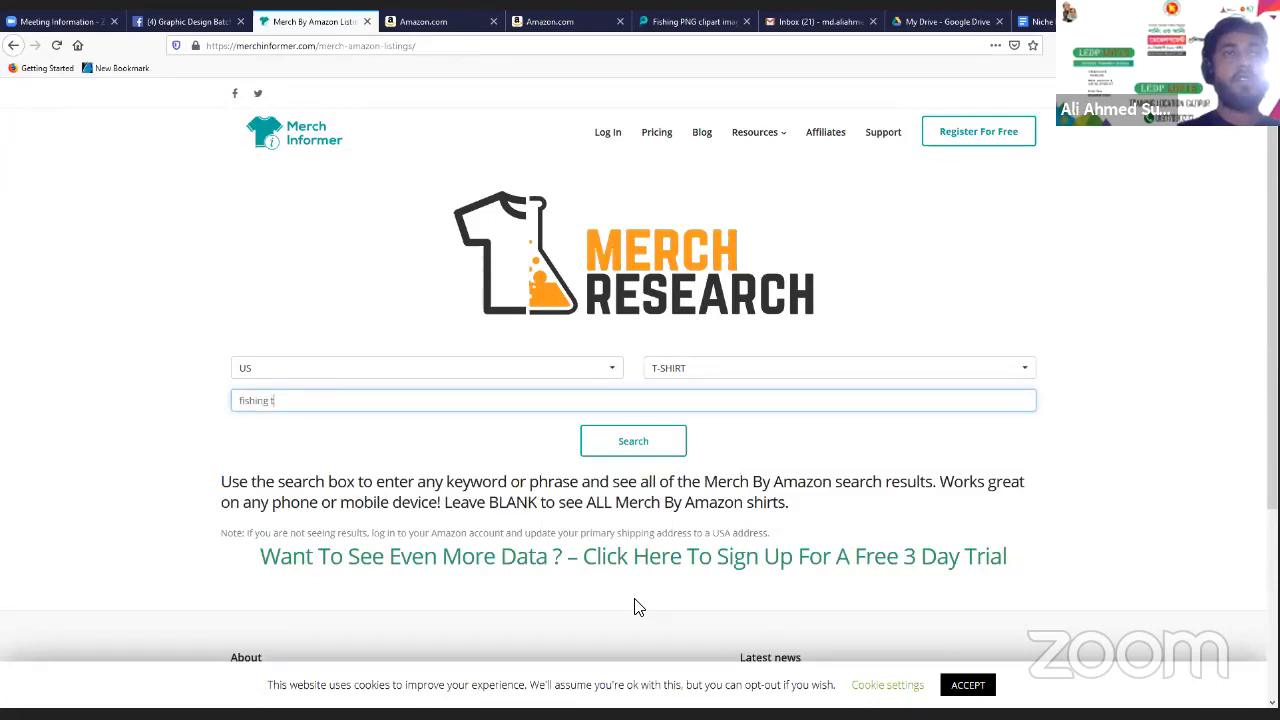
{"action": "key", "text": "BackSpace"}
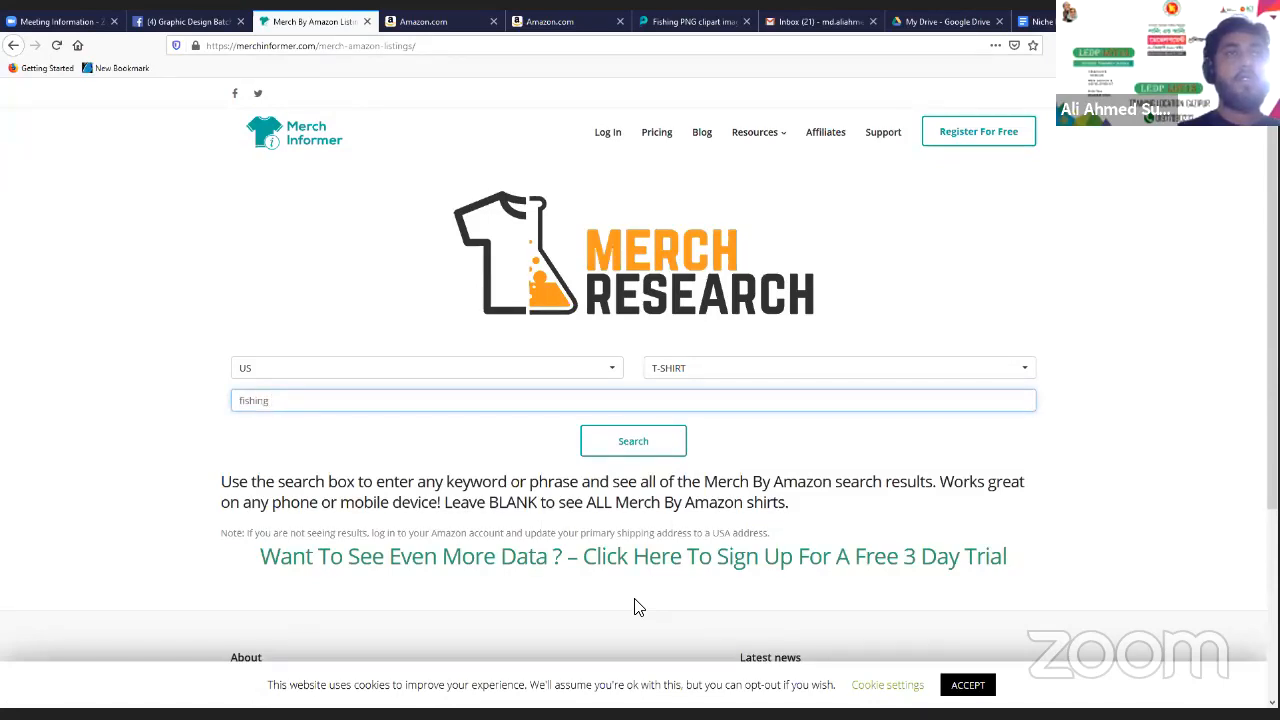
{"action": "type", "text": "dad tshirt"}
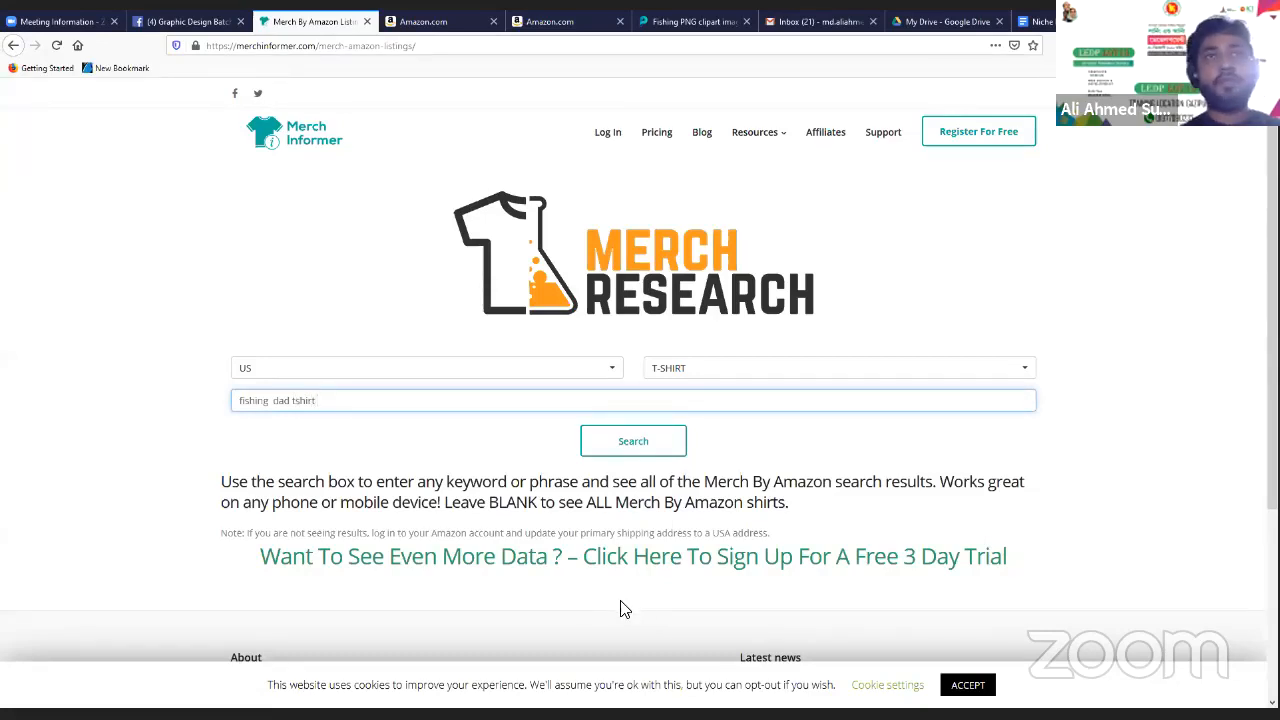
{"action": "left_click", "coordinate": [642, 442]}
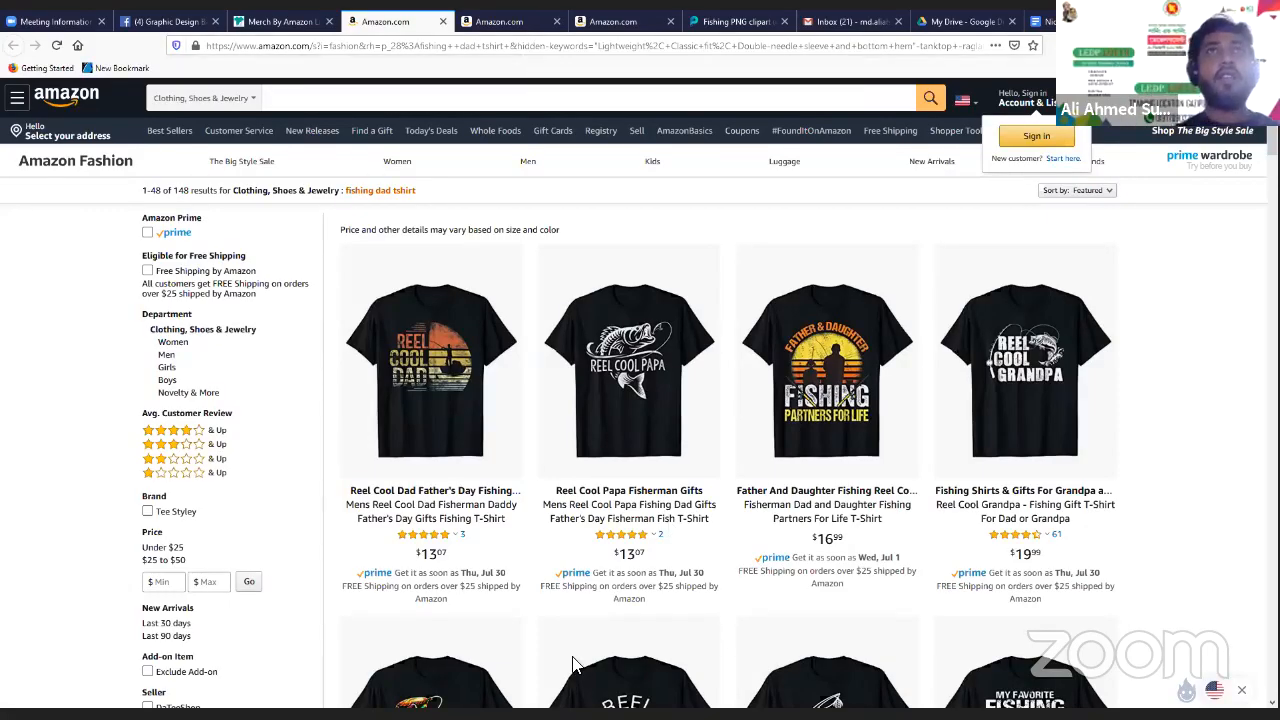
Revisit the mom t shirt and dad t shirt results, and review the dad designs back up to the first row
{"action": "left_click", "coordinate": [605, 22]}
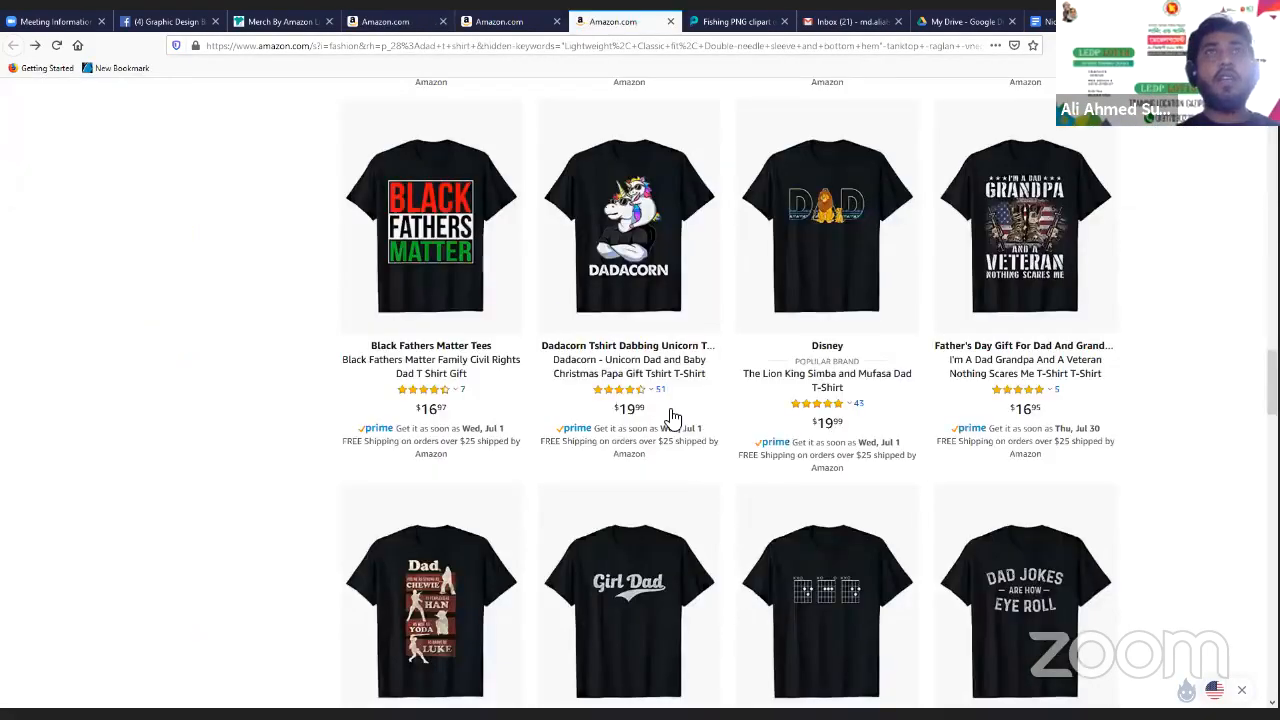
{"action": "left_click", "coordinate": [500, 22]}
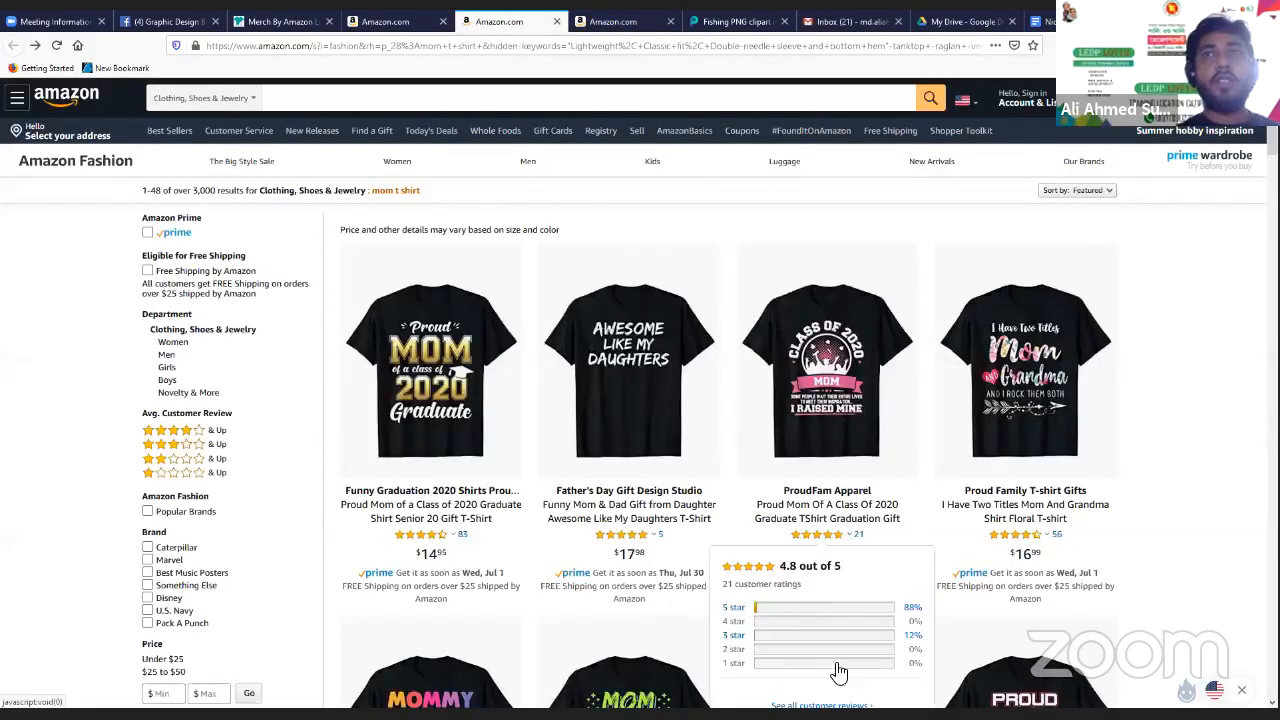
{"action": "left_click", "coordinate": [625, 20]}
{"action": "scroll", "coordinate": [822, 452], "scroll_direction": "up", "scroll_amount": 7}
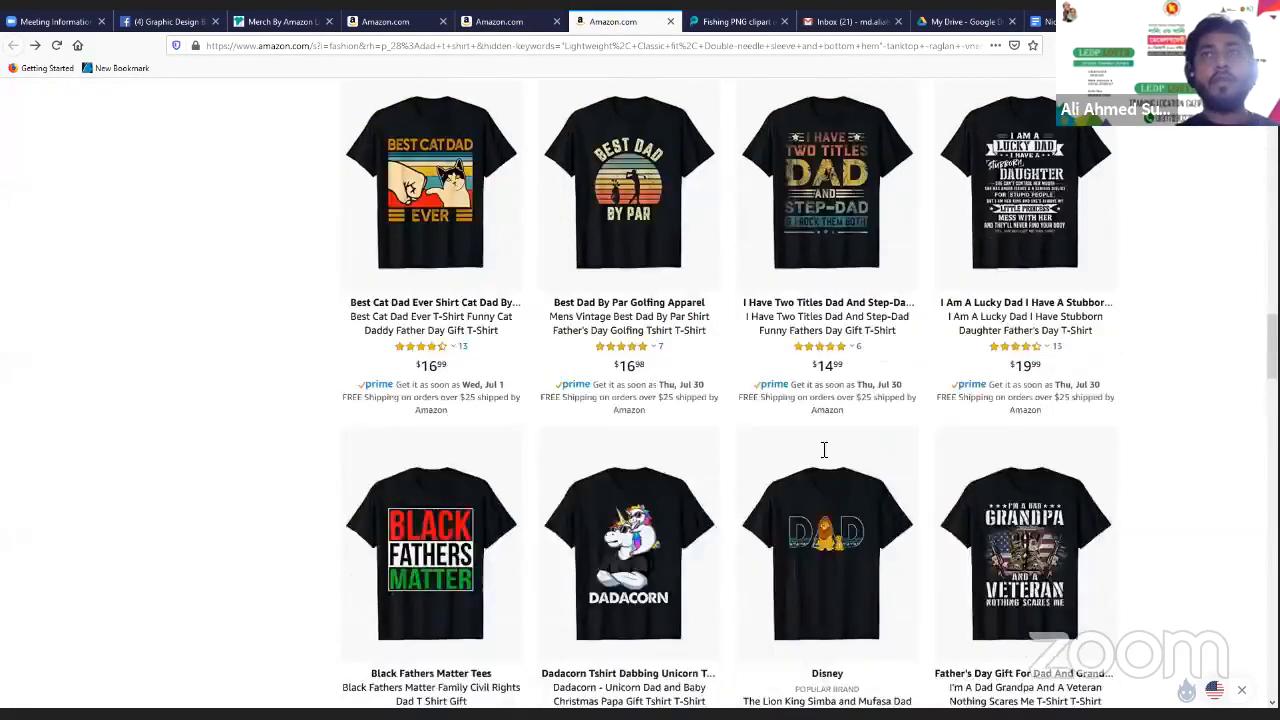
{"action": "scroll", "coordinate": [822, 456], "scroll_direction": "up", "scroll_amount": 10}
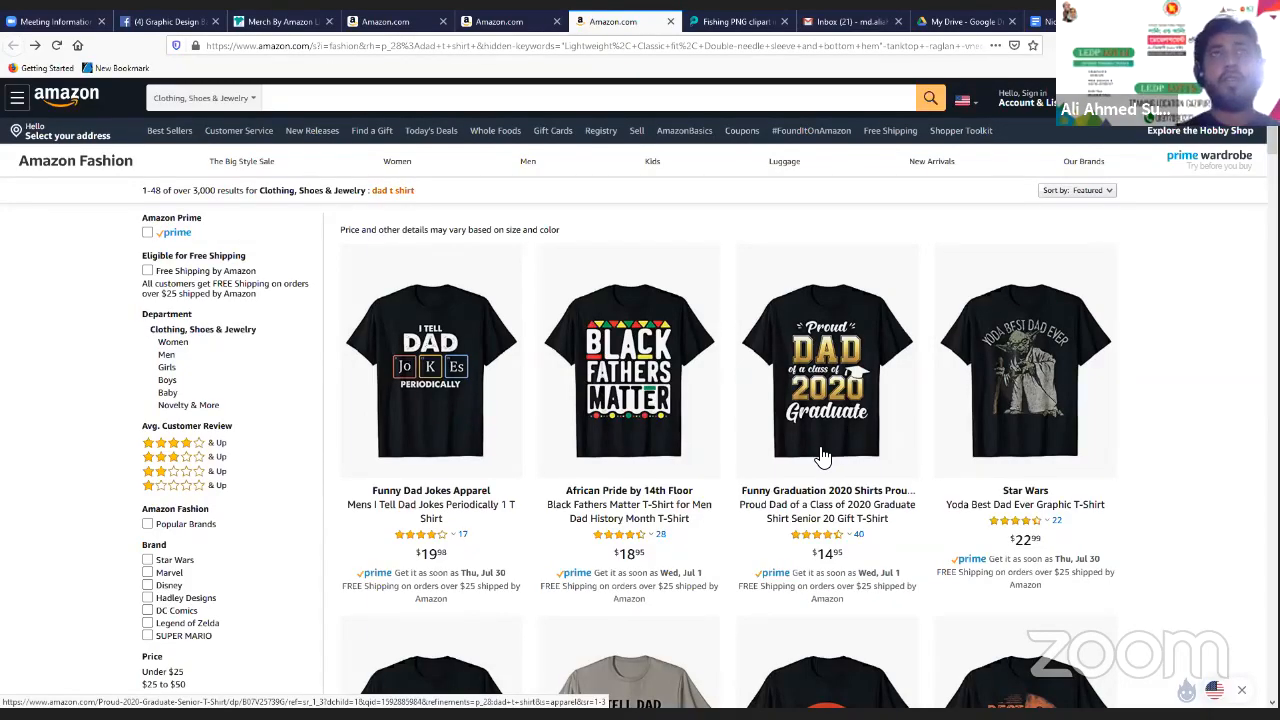
Switch to the fishing dad tshirt results and examine the designs, slogans, ratings and prices down the listings
{"action": "left_click", "coordinate": [397, 22]}
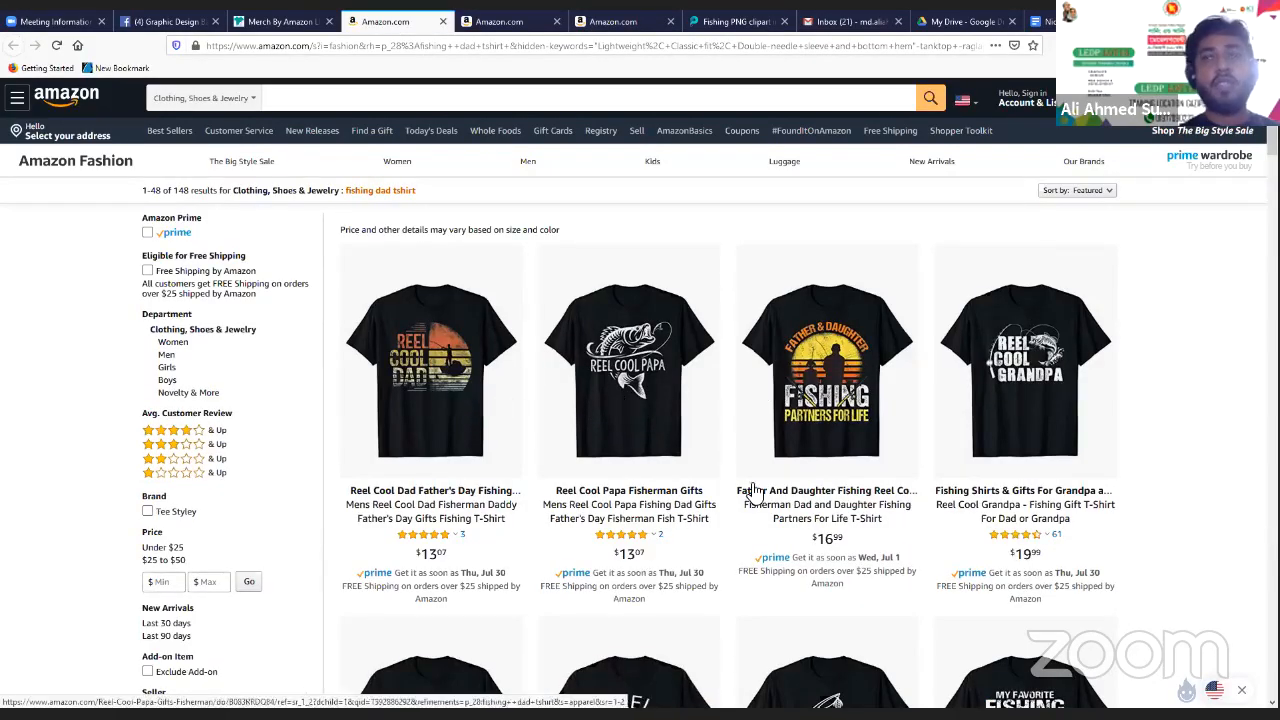
{"action": "scroll", "coordinate": [757, 491], "scroll_direction": "down", "scroll_amount": 2}
{"action": "scroll", "coordinate": [745, 510], "scroll_direction": "down", "scroll_amount": 2}
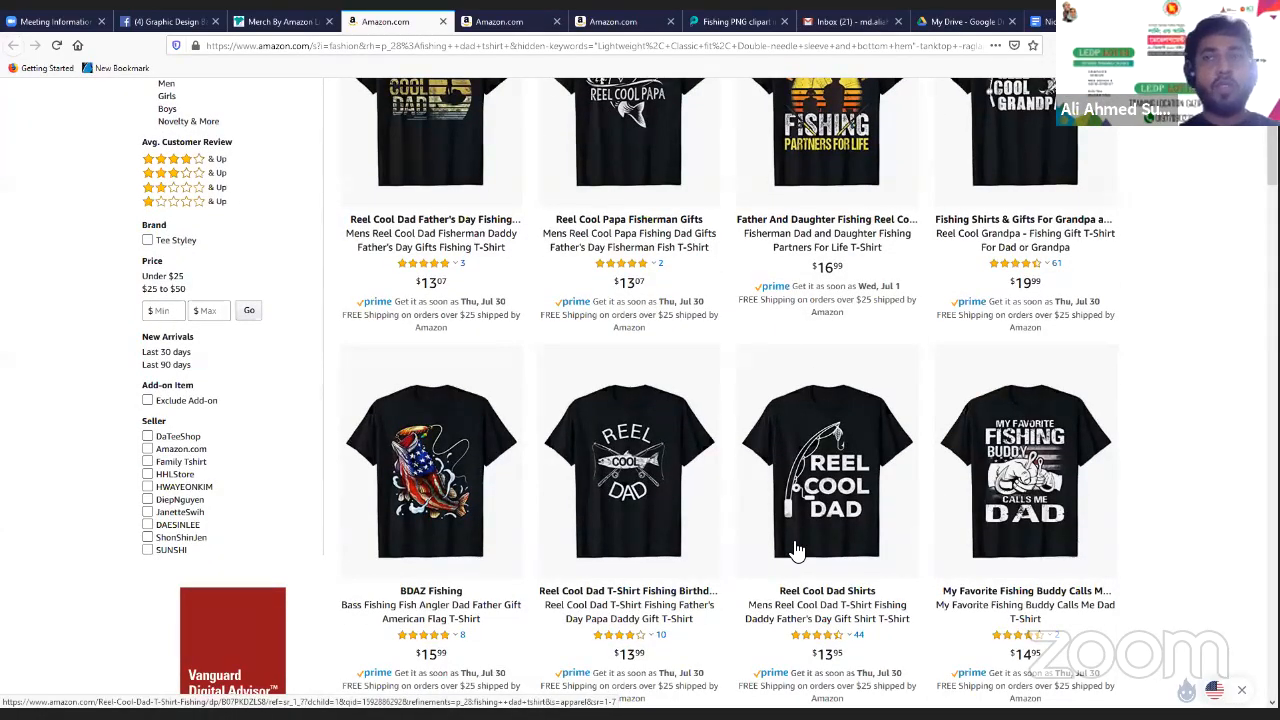
{"action": "scroll", "coordinate": [796, 551], "scroll_direction": "down", "scroll_amount": 3}
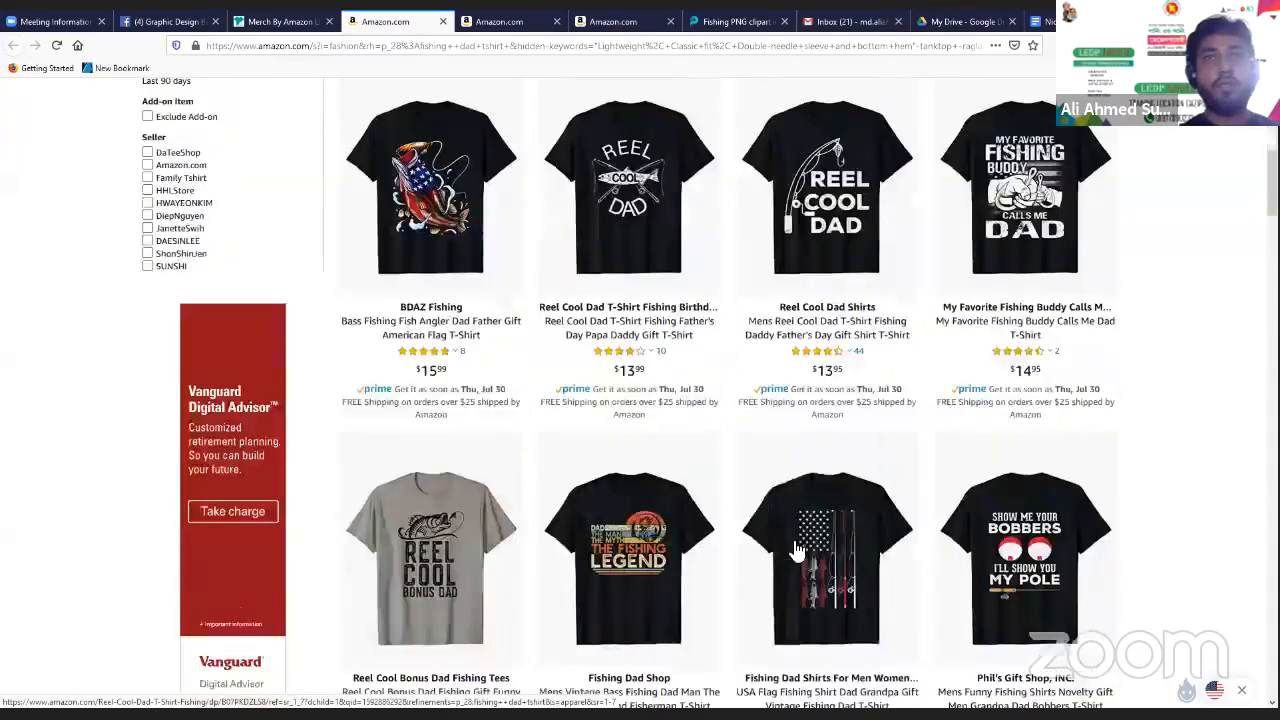
{"action": "scroll", "coordinate": [438, 455], "scroll_direction": "down", "scroll_amount": 3}
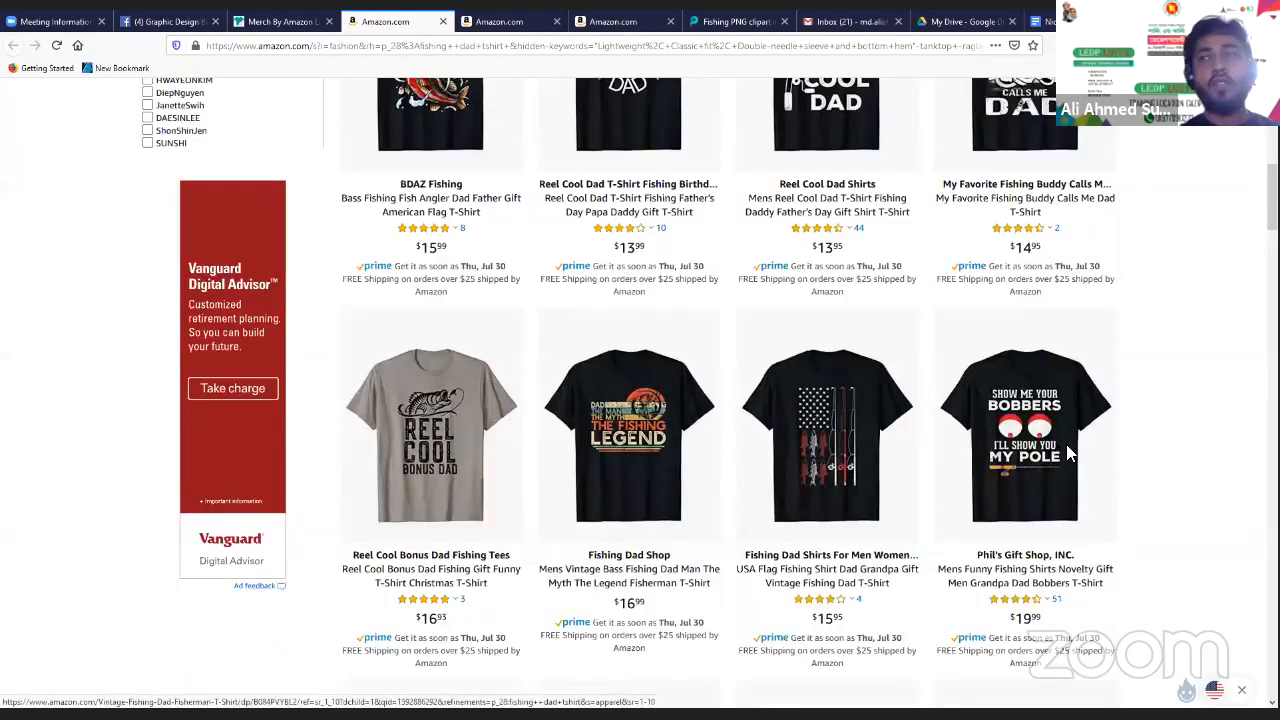
{"action": "scroll", "coordinate": [452, 436], "scroll_direction": "down", "scroll_amount": 1}
{"action": "scroll", "coordinate": [452, 436], "scroll_direction": "down", "scroll_amount": 4}
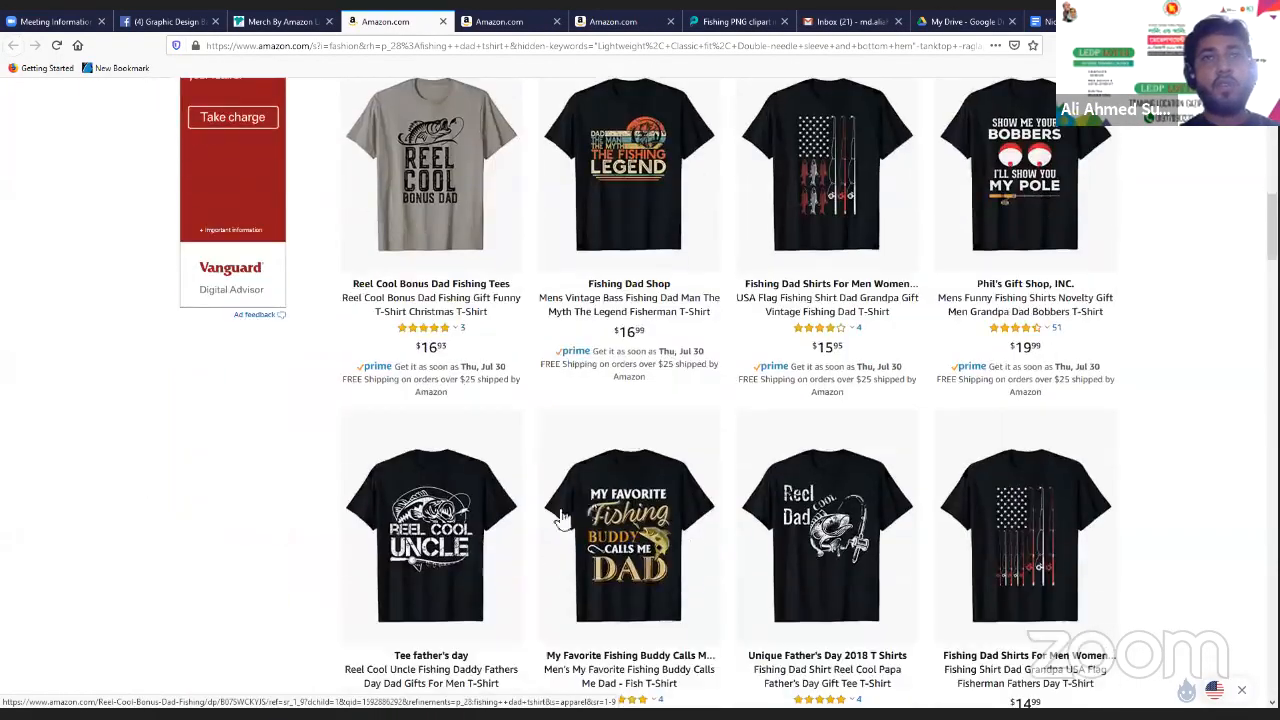
{"action": "scroll", "coordinate": [848, 572], "scroll_direction": "down", "scroll_amount": 4}
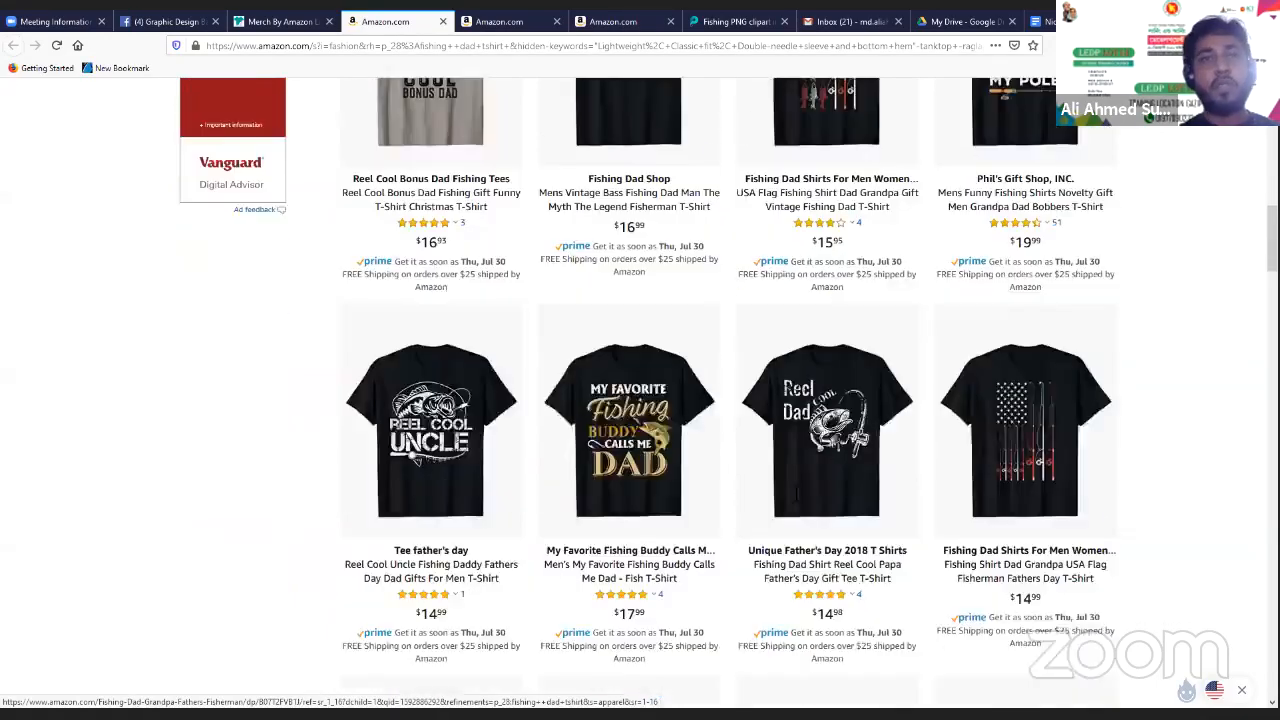
{"action": "scroll", "coordinate": [855, 574], "scroll_direction": "down", "scroll_amount": 8}
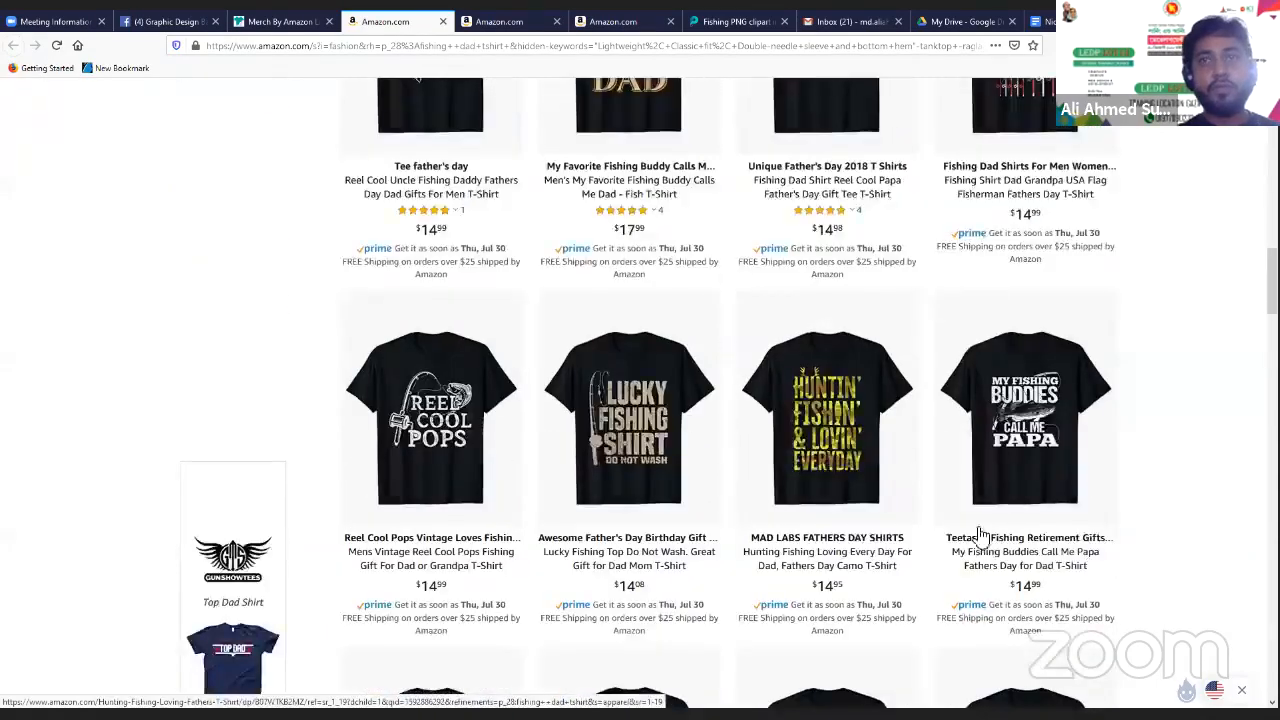
{"action": "scroll", "coordinate": [897, 590], "scroll_direction": "down", "scroll_amount": 20}
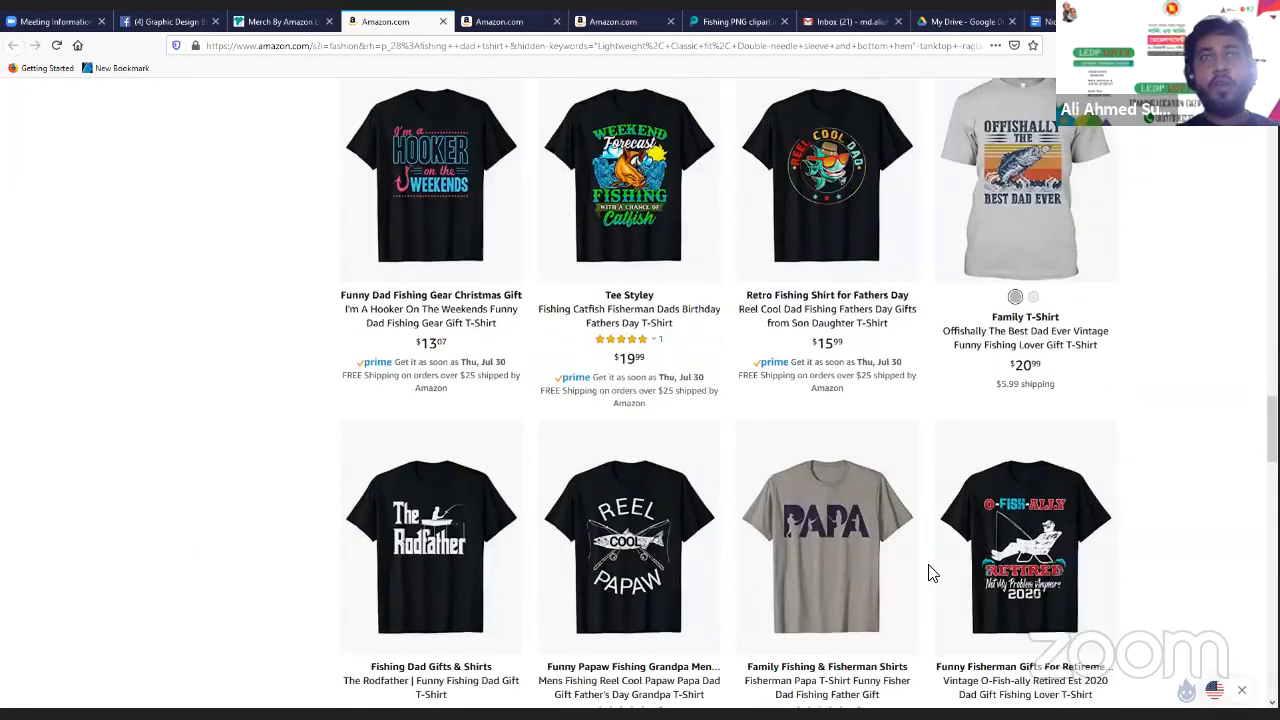
{"action": "scroll", "coordinate": [929, 573], "scroll_direction": "up", "scroll_amount": 10}
{"action": "scroll", "coordinate": [929, 573], "scroll_direction": "up", "scroll_amount": 10}
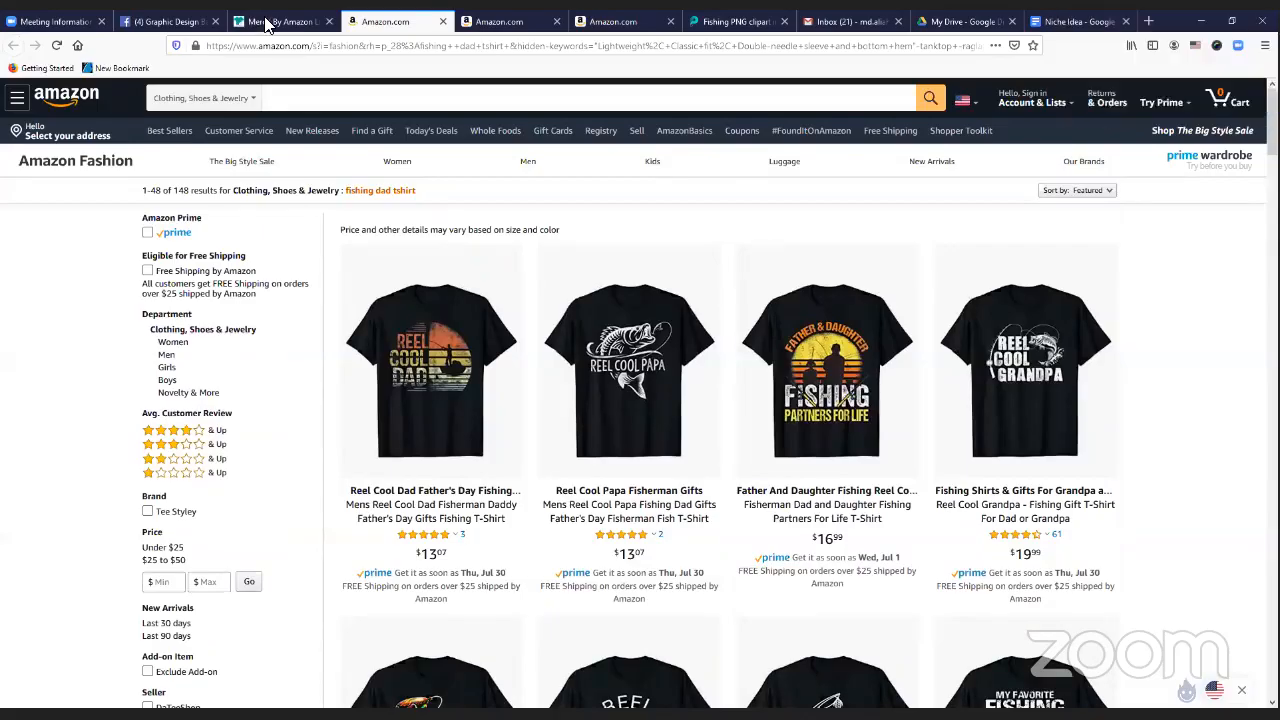
Switch to Merch Informer and search the US T-shirt listings for "nurse dad tshirt"
{"action": "left_click", "coordinate": [268, 22]}
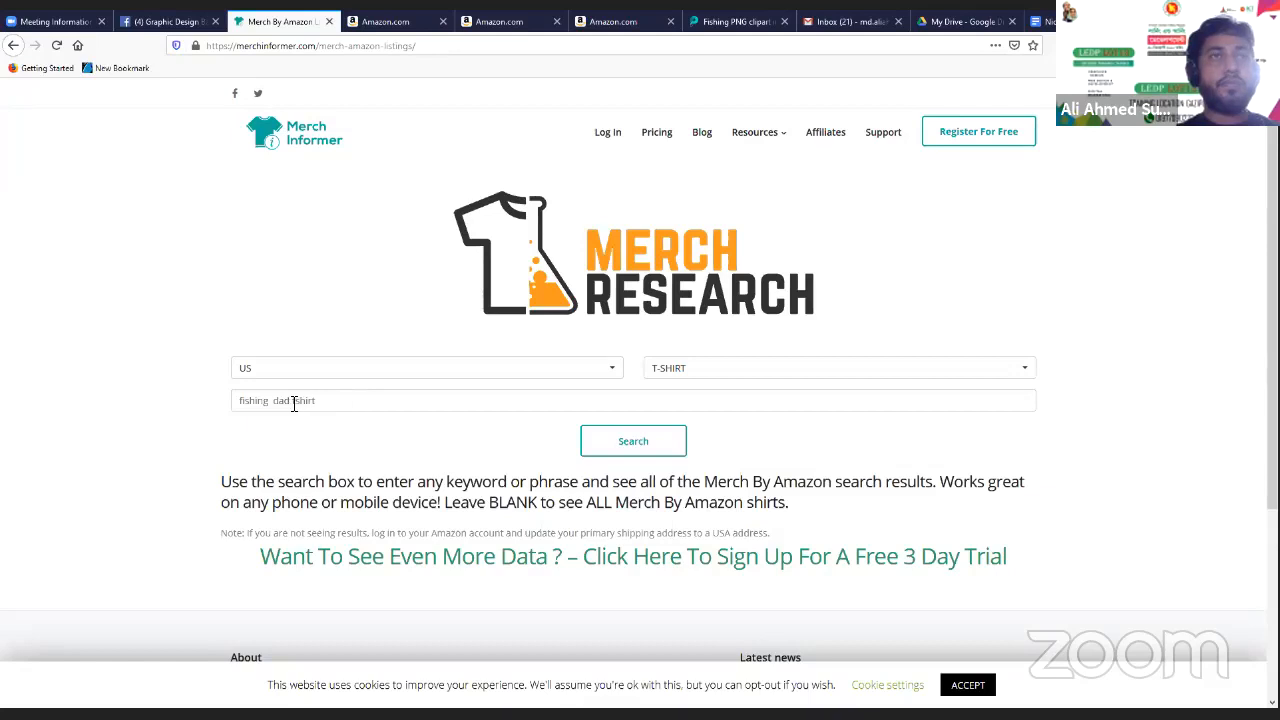
{"action": "double_click", "coordinate": [242, 401]}
{"action": "type", "text": "nurse"}
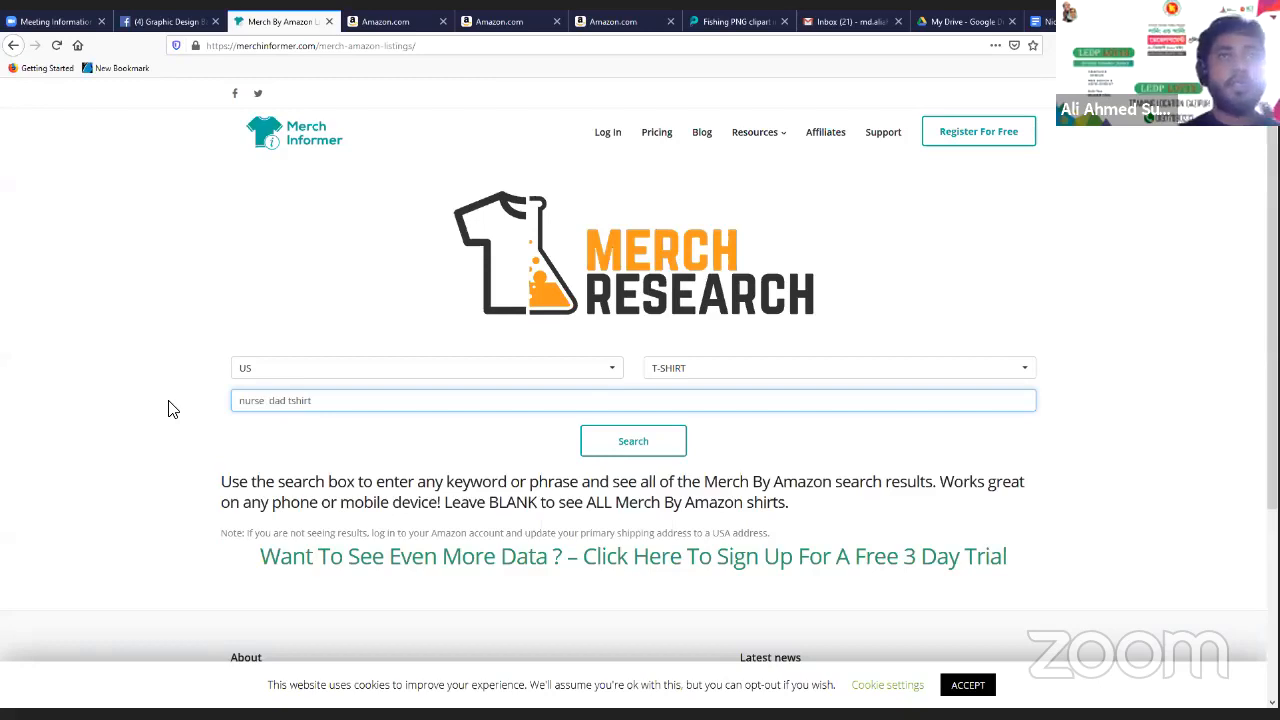
{"action": "left_click", "coordinate": [650, 450]}
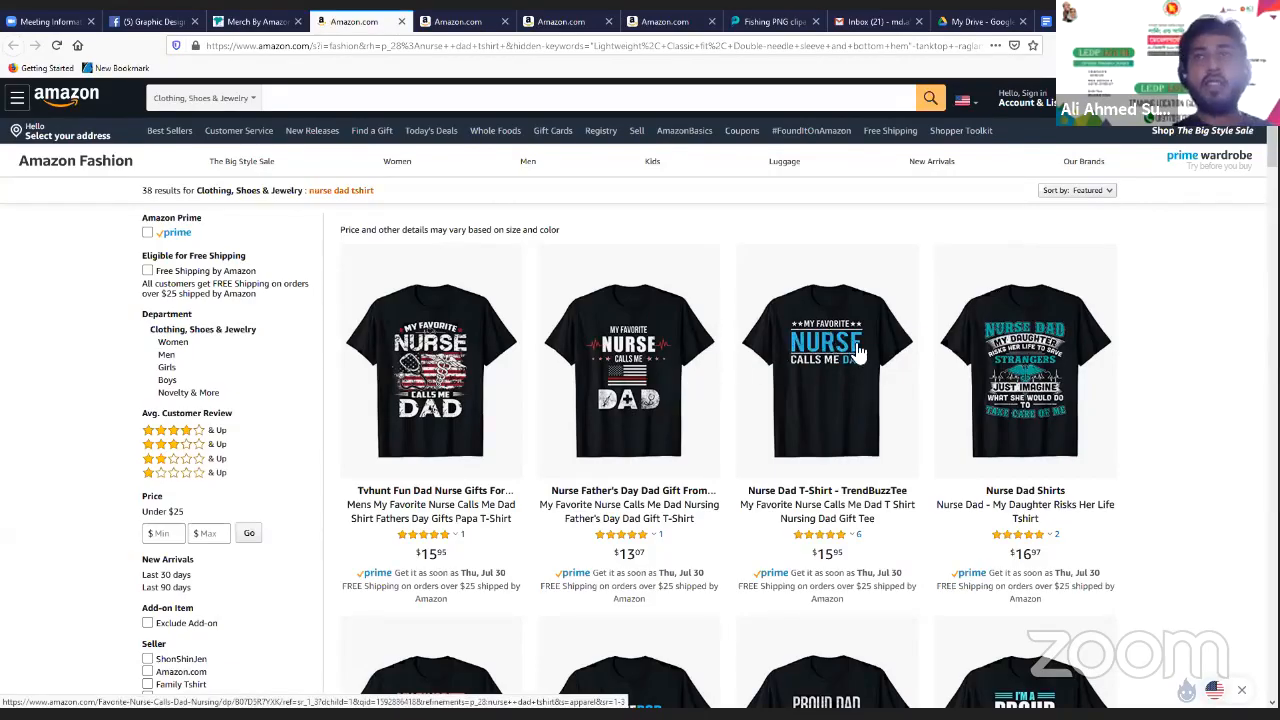
Examine the designs, slogans, ratings and prices down the nurse dad tshirt listings and return to the first row
{"action": "scroll", "coordinate": [837, 425], "scroll_direction": "down", "scroll_amount": 3}
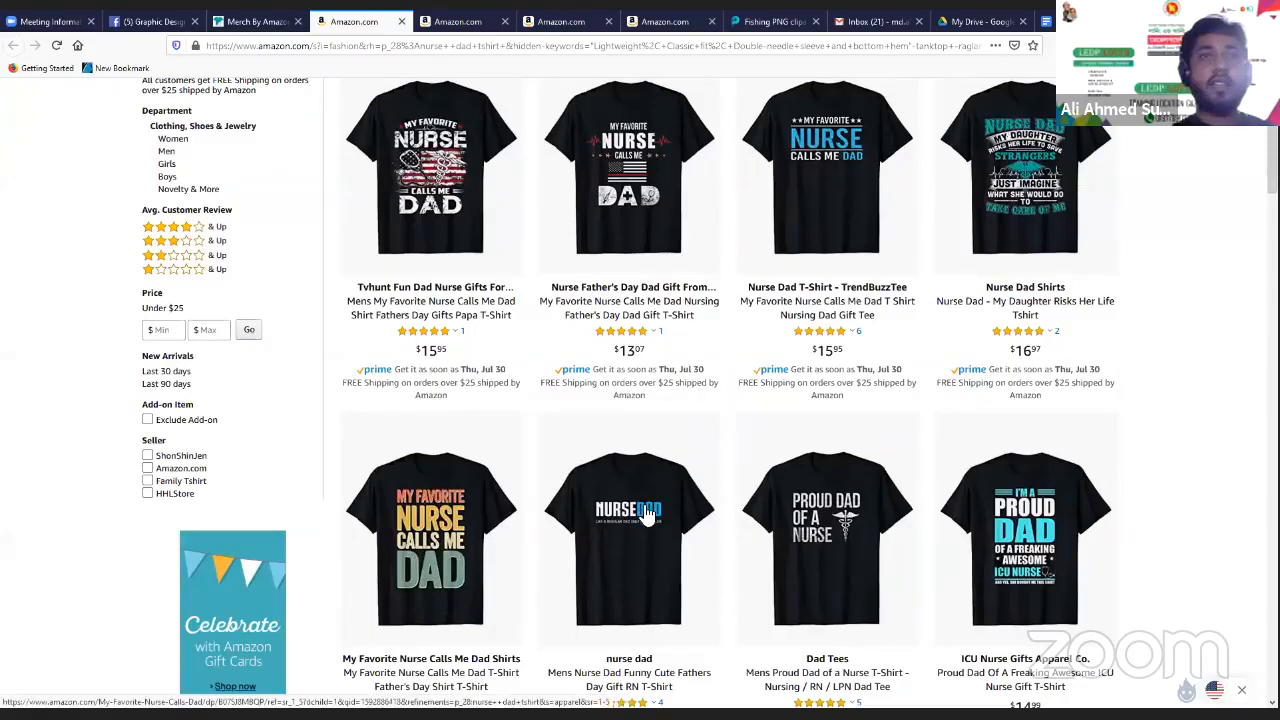
{"action": "scroll", "coordinate": [955, 562], "scroll_direction": "down", "scroll_amount": 1}
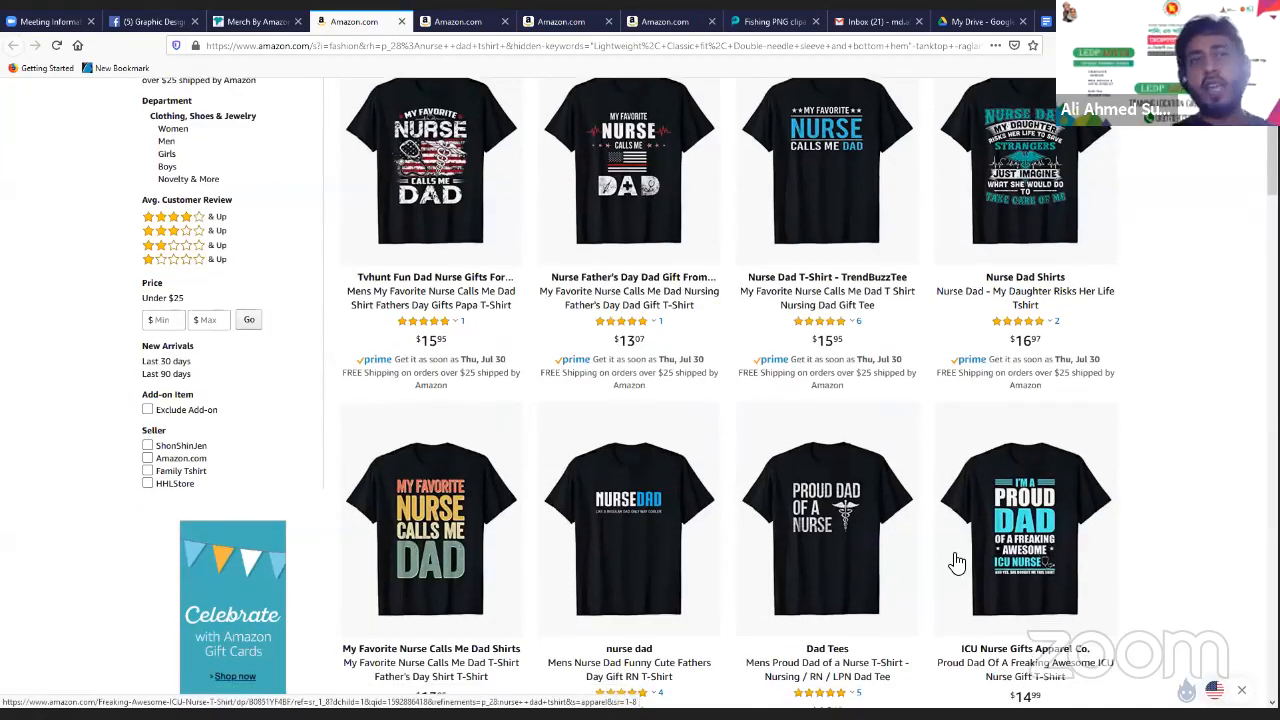
{"action": "scroll", "coordinate": [957, 563], "scroll_direction": "down", "scroll_amount": 3}
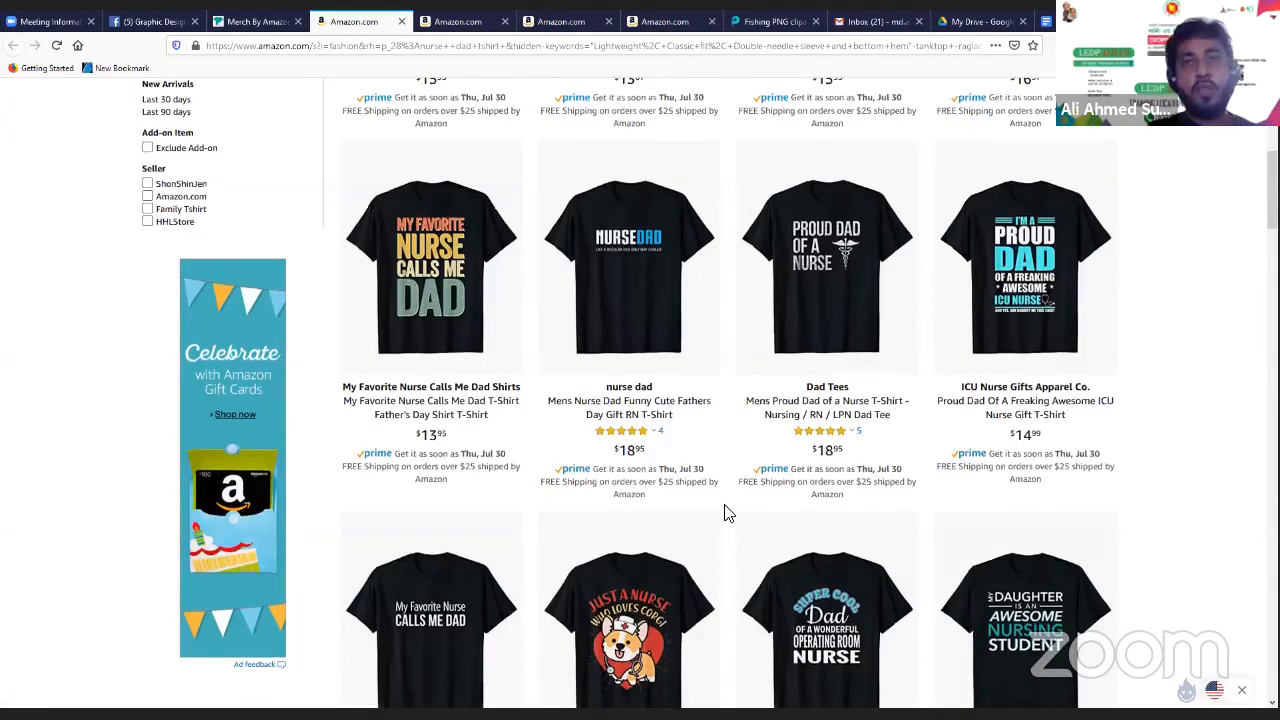
{"action": "scroll", "coordinate": [728, 513], "scroll_direction": "down", "scroll_amount": 6}
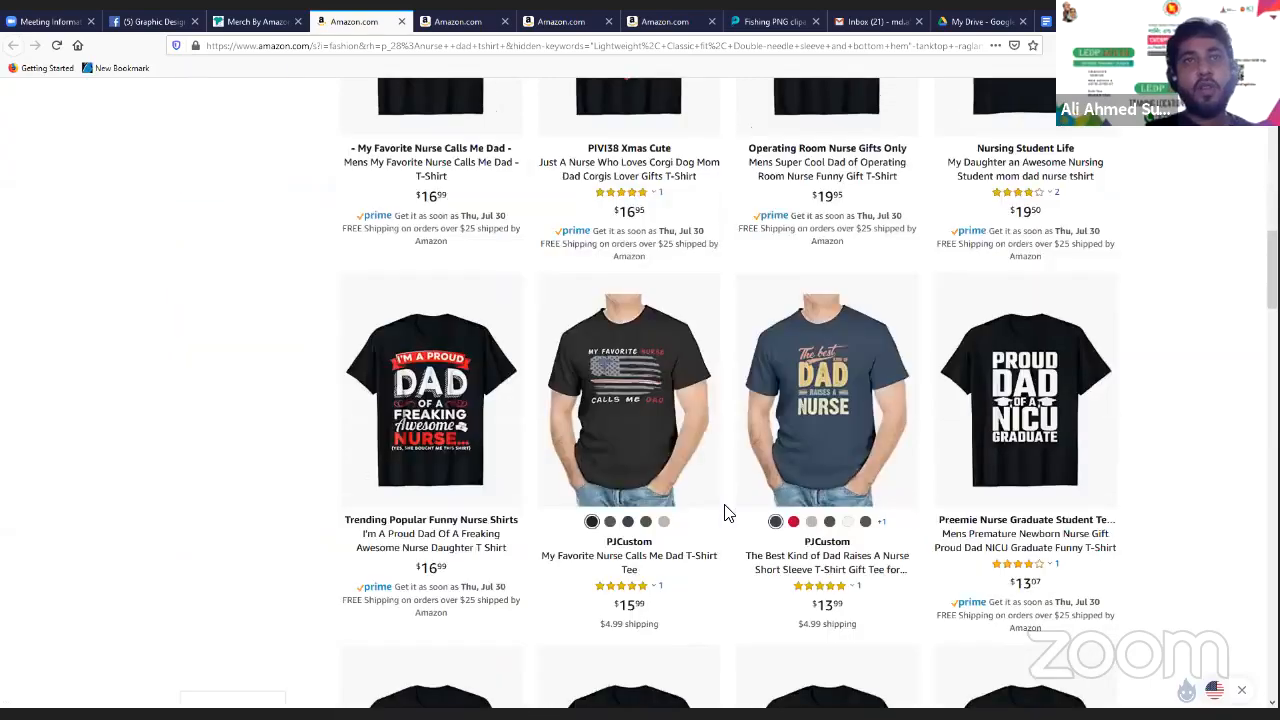
{"action": "scroll", "coordinate": [728, 513], "scroll_direction": "down", "scroll_amount": 4}
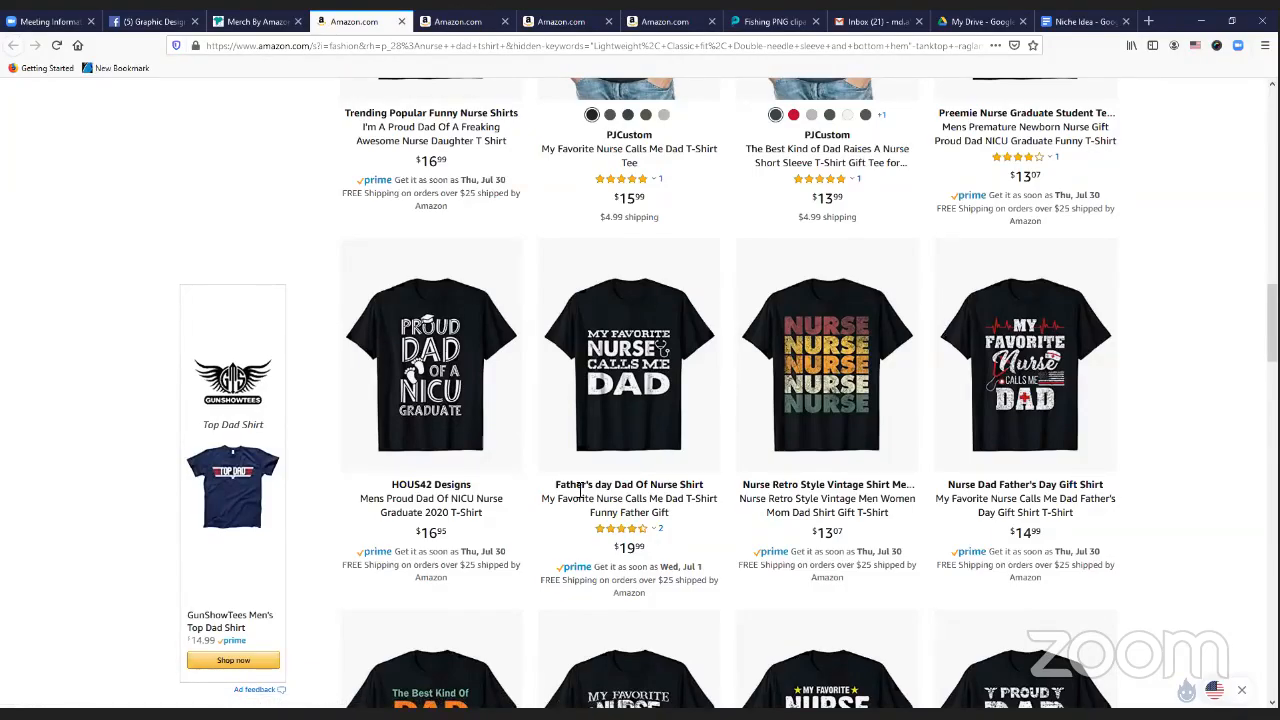
{"action": "scroll", "coordinate": [578, 488], "scroll_direction": "up", "scroll_amount": 4}
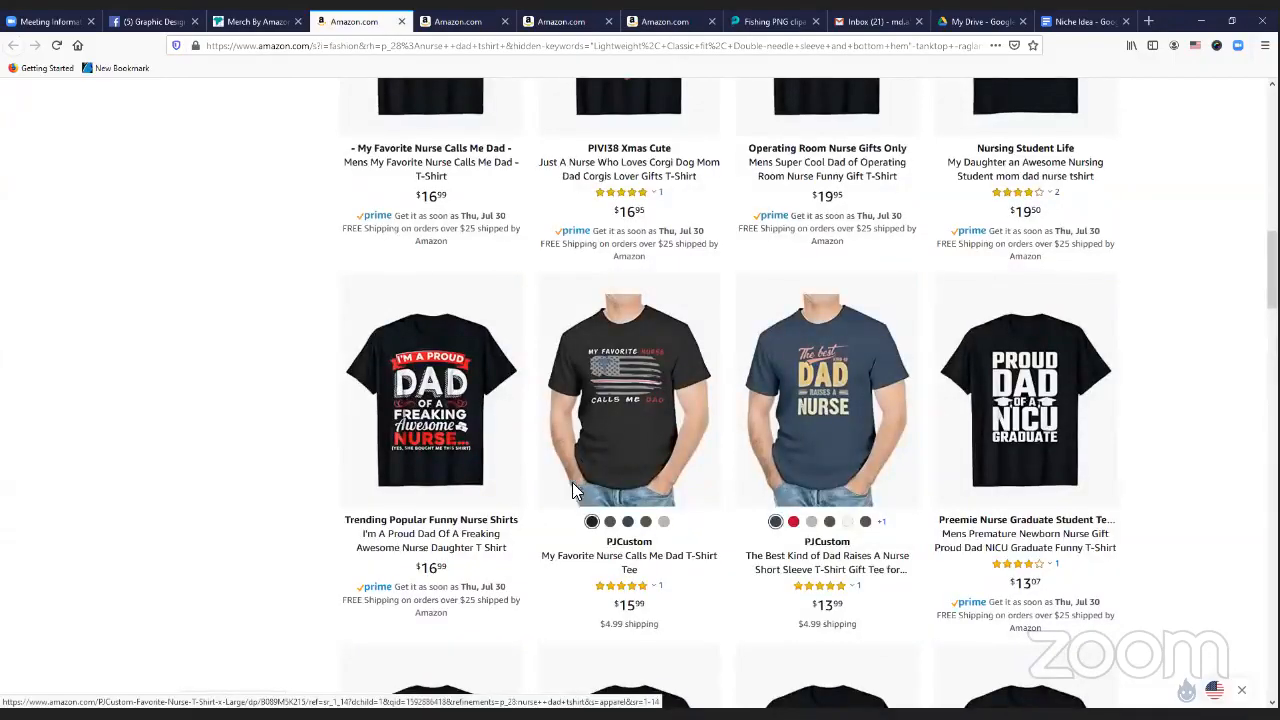
{"action": "scroll", "coordinate": [572, 482], "scroll_direction": "up", "scroll_amount": 8}
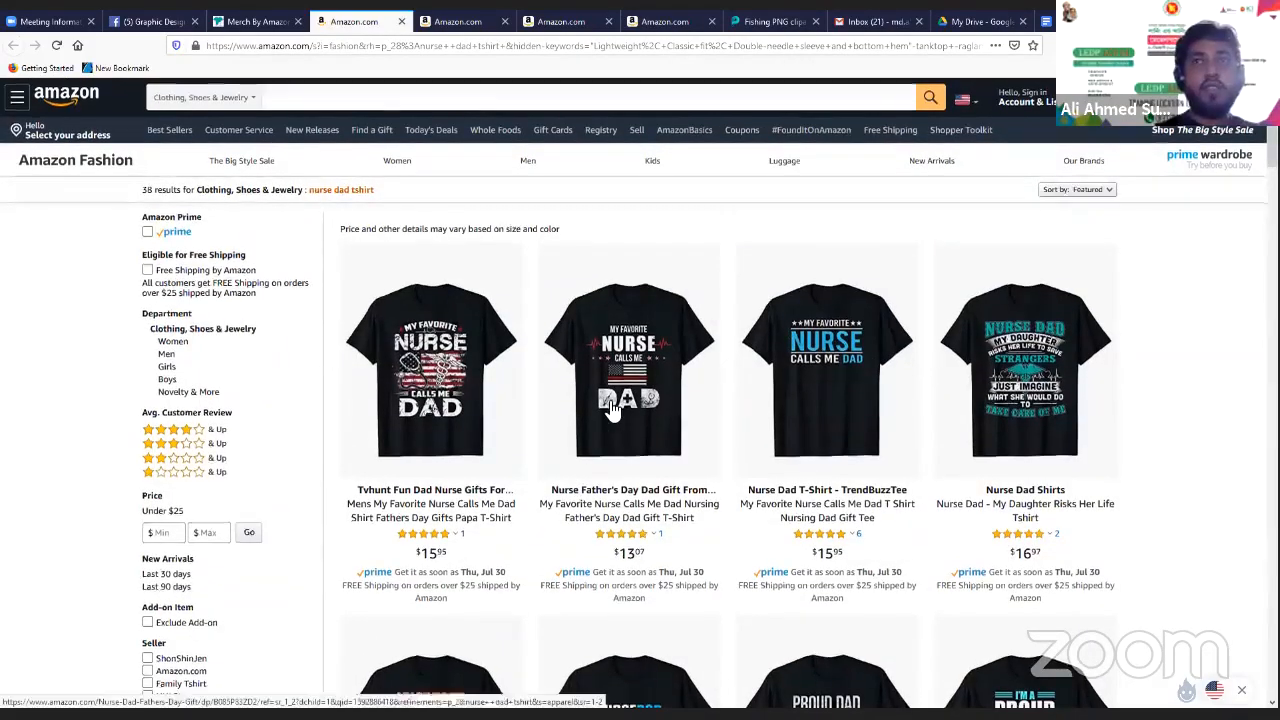
Compare the slogans, layouts and review counts of the nurse dad shirts in the first three rows again
{"action": "scroll", "coordinate": [612, 410], "scroll_direction": "down", "scroll_amount": 5}
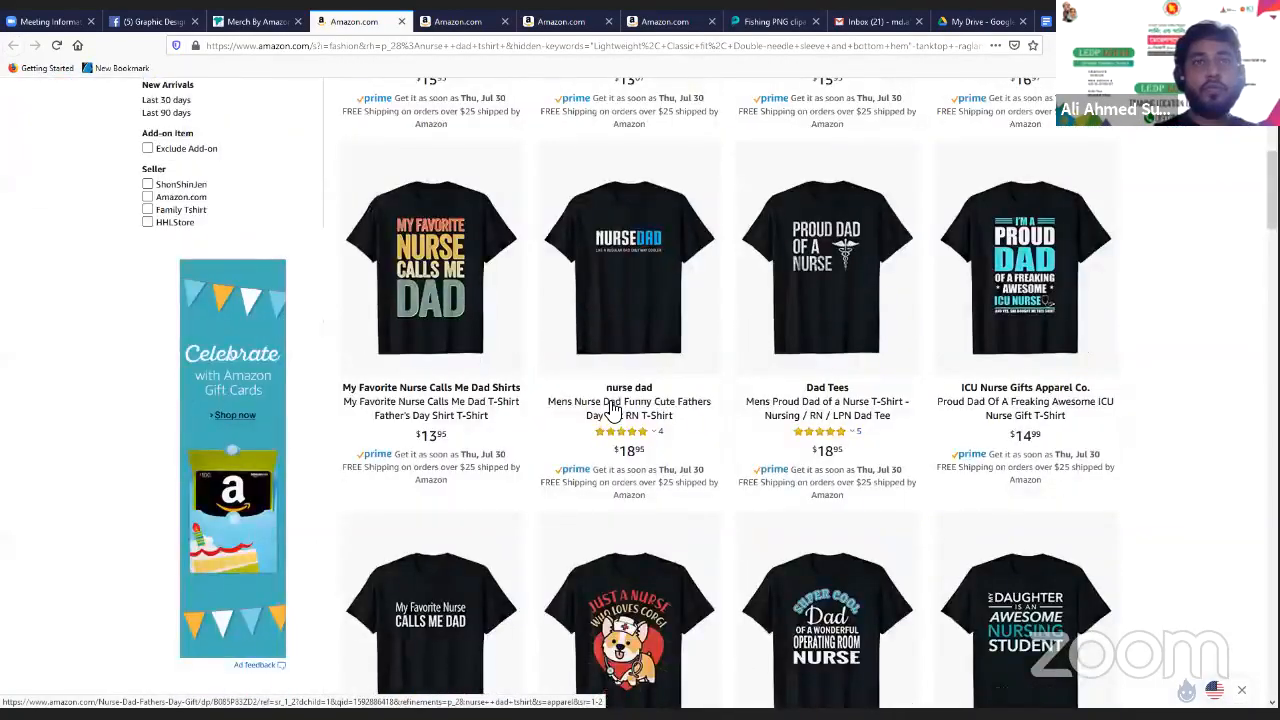
{"action": "scroll", "coordinate": [612, 410], "scroll_direction": "up", "scroll_amount": 3}
{"action": "scroll", "coordinate": [612, 410], "scroll_direction": "down", "scroll_amount": 3}
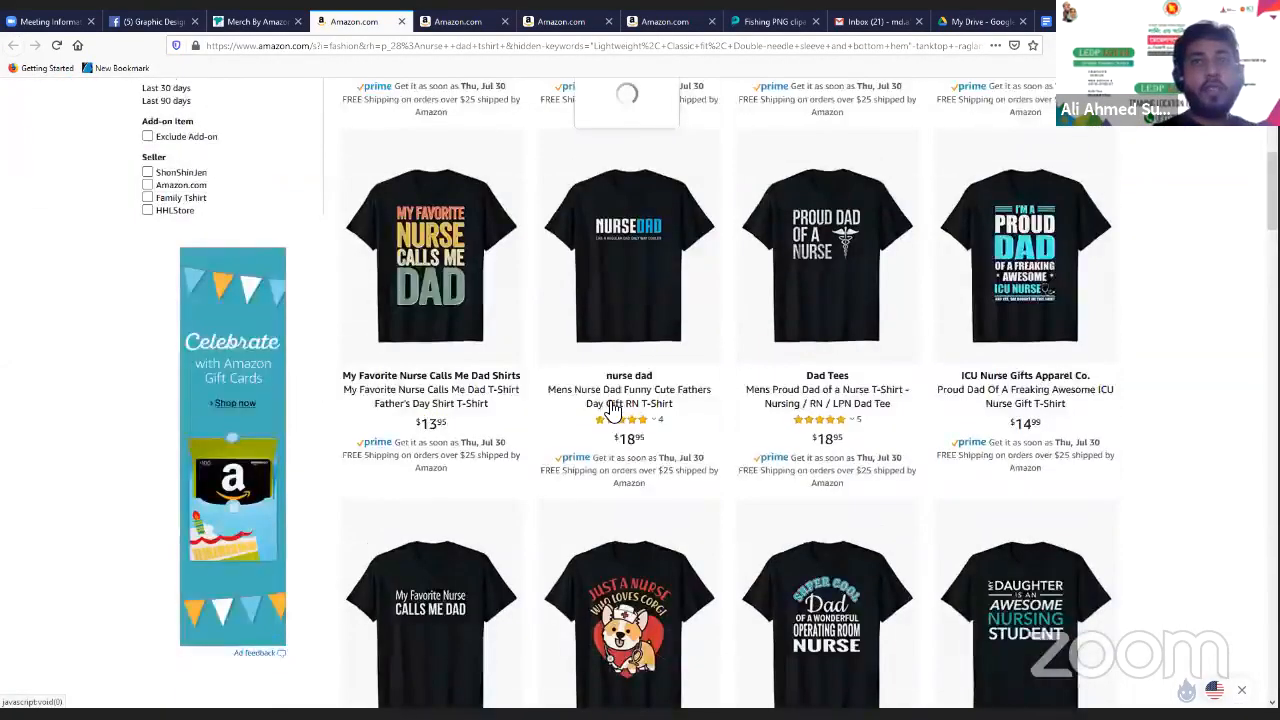
{"action": "scroll", "coordinate": [612, 410], "scroll_direction": "down", "scroll_amount": 1}
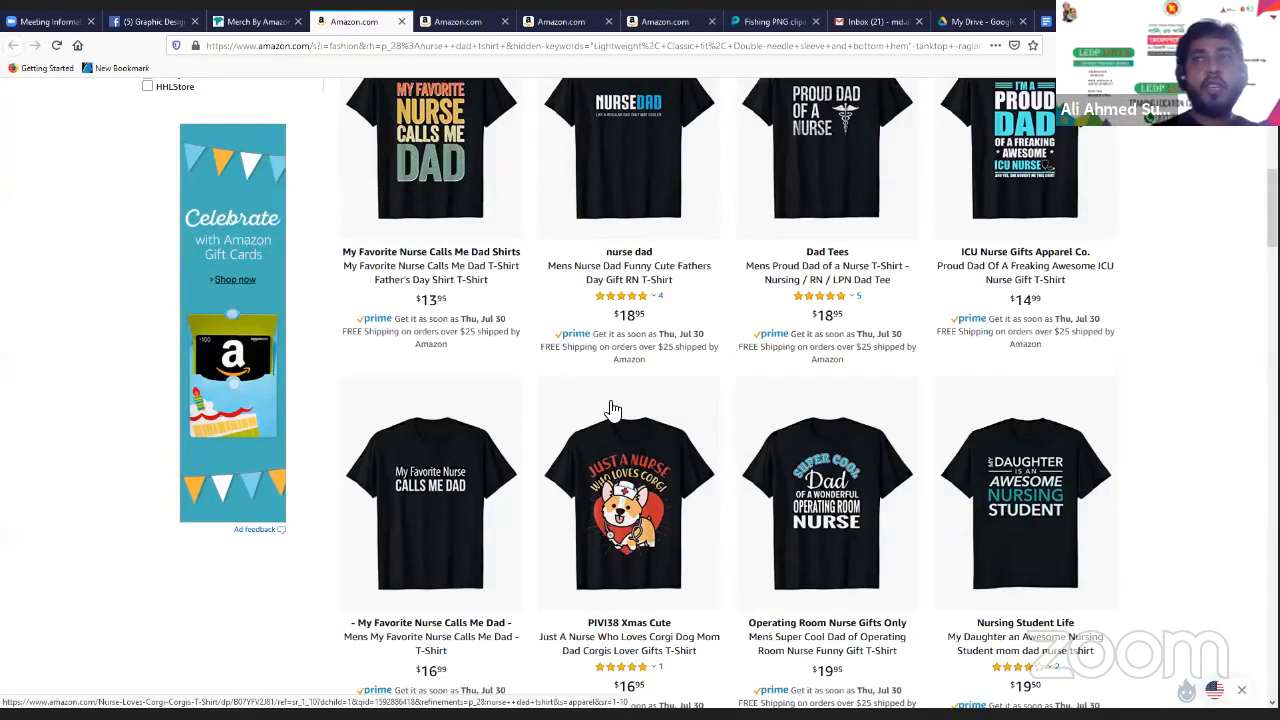
{"action": "scroll", "coordinate": [640, 405], "scroll_direction": "up", "scroll_amount": 3}
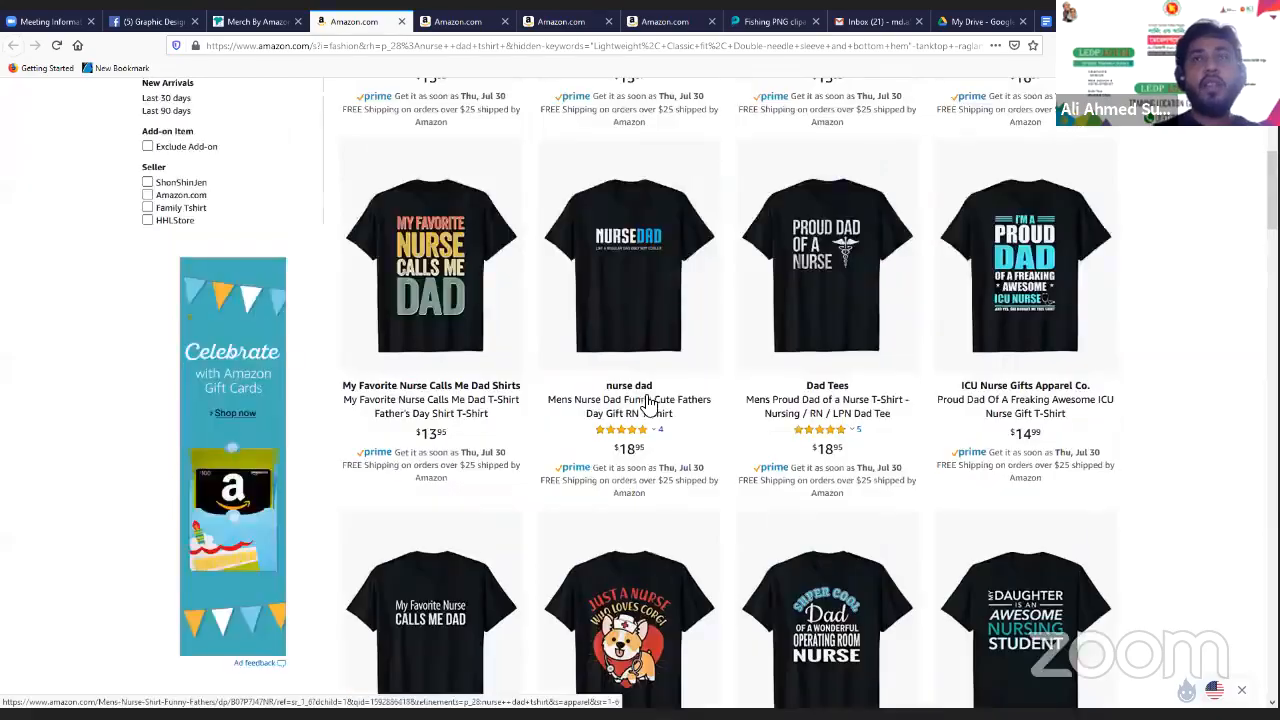
{"action": "scroll", "coordinate": [648, 403], "scroll_direction": "up", "scroll_amount": 3}
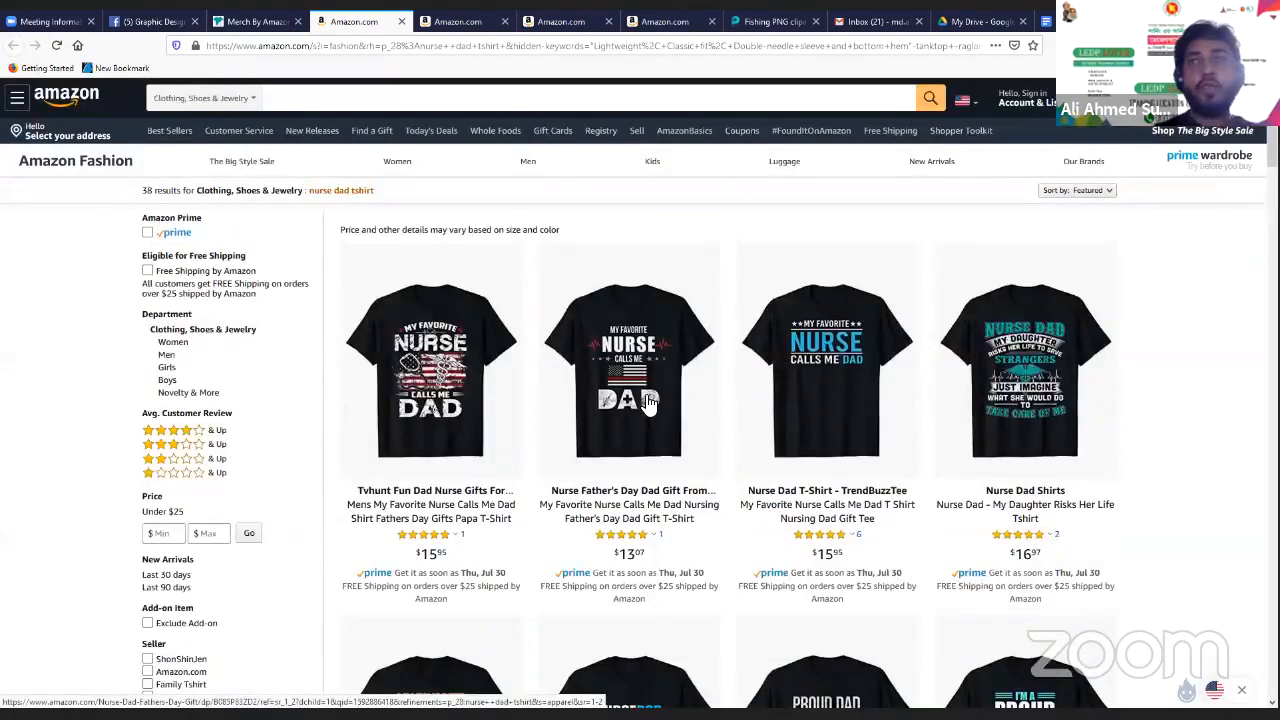
{"action": "scroll", "coordinate": [648, 402], "scroll_direction": "down", "scroll_amount": 3}
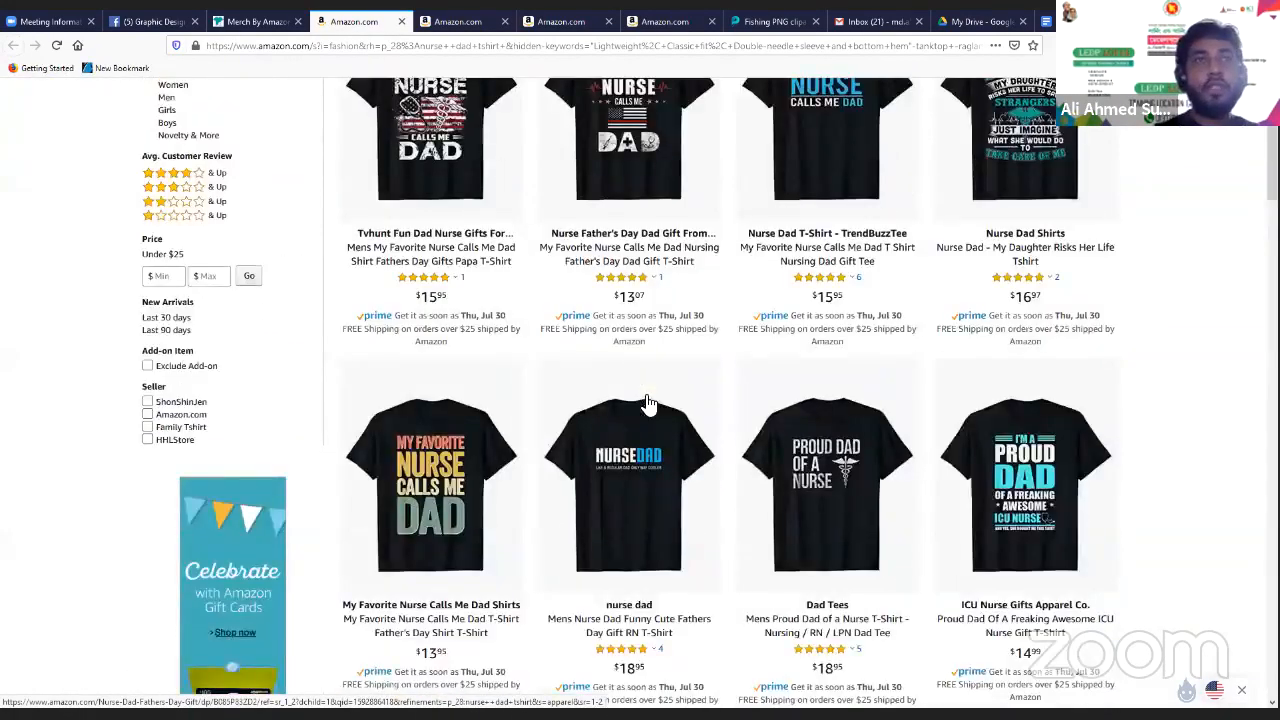
{"action": "scroll", "coordinate": [648, 403], "scroll_direction": "down", "scroll_amount": 2}
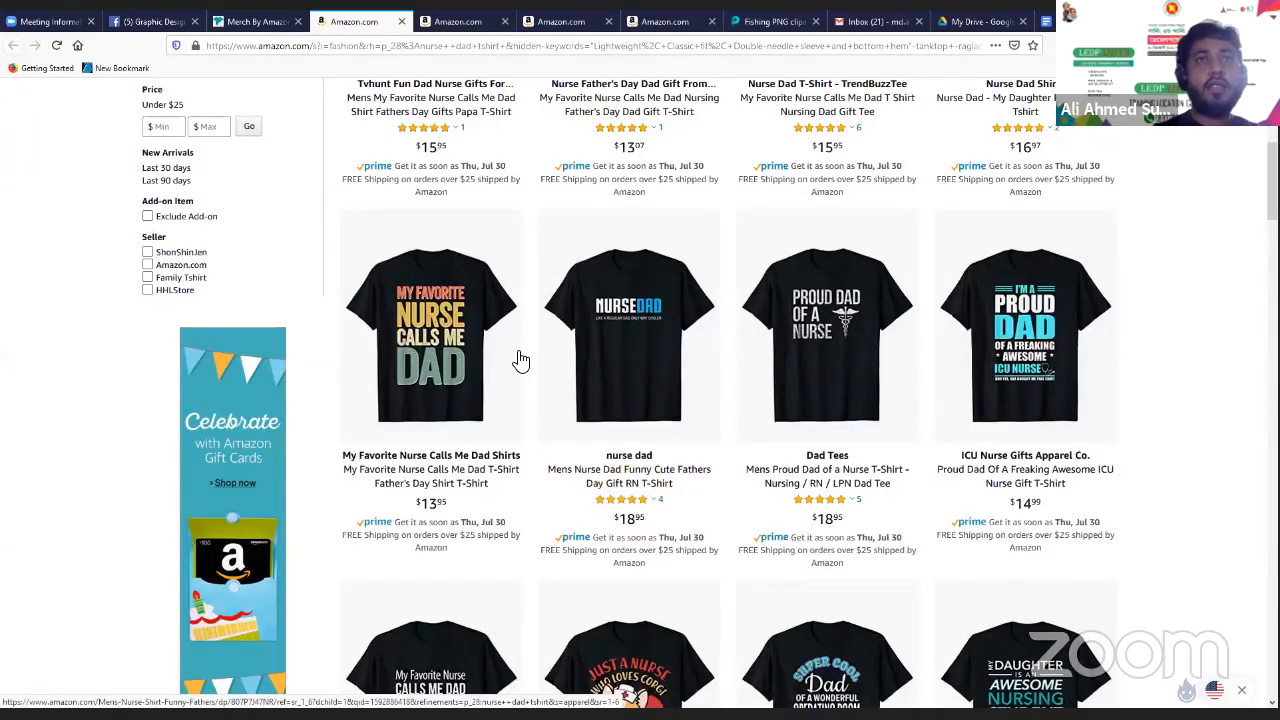
Switch to the fishing dad tshirt results and review the fishing designs and slogans down the listings
{"action": "key", "text": "ctrl+Tab"}
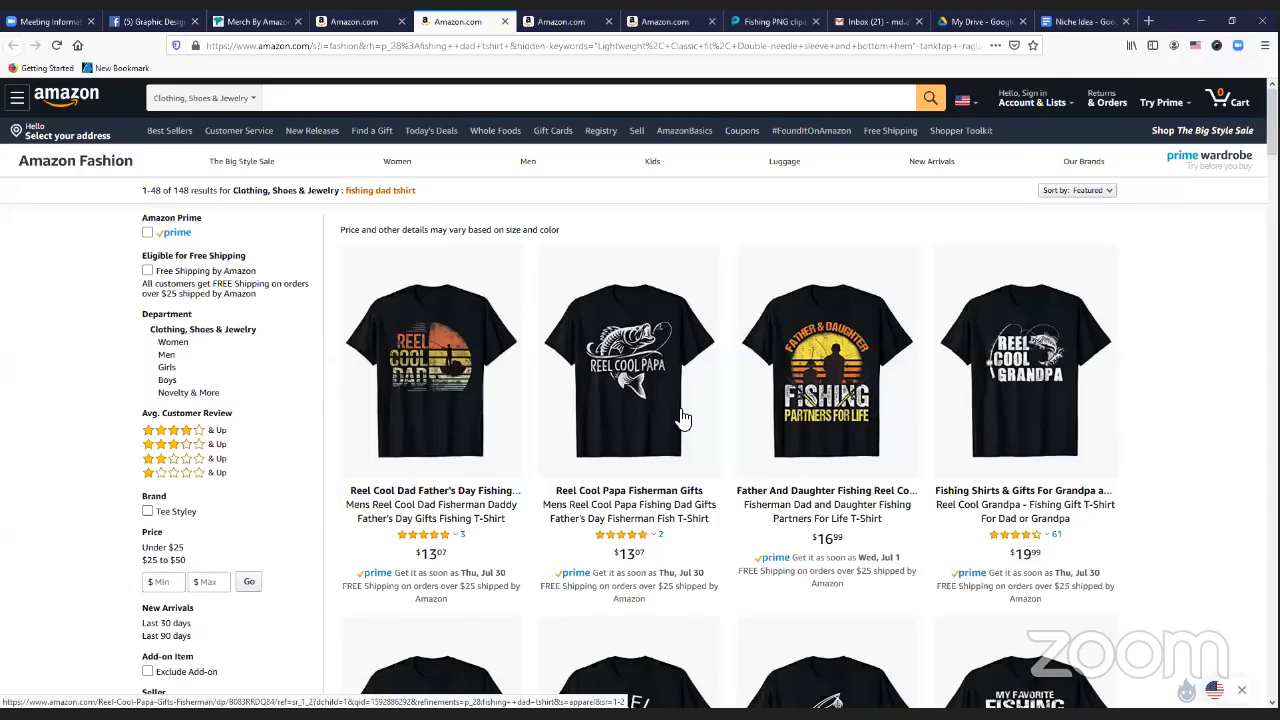
{"action": "scroll", "coordinate": [680, 418], "scroll_direction": "down", "scroll_amount": 6}
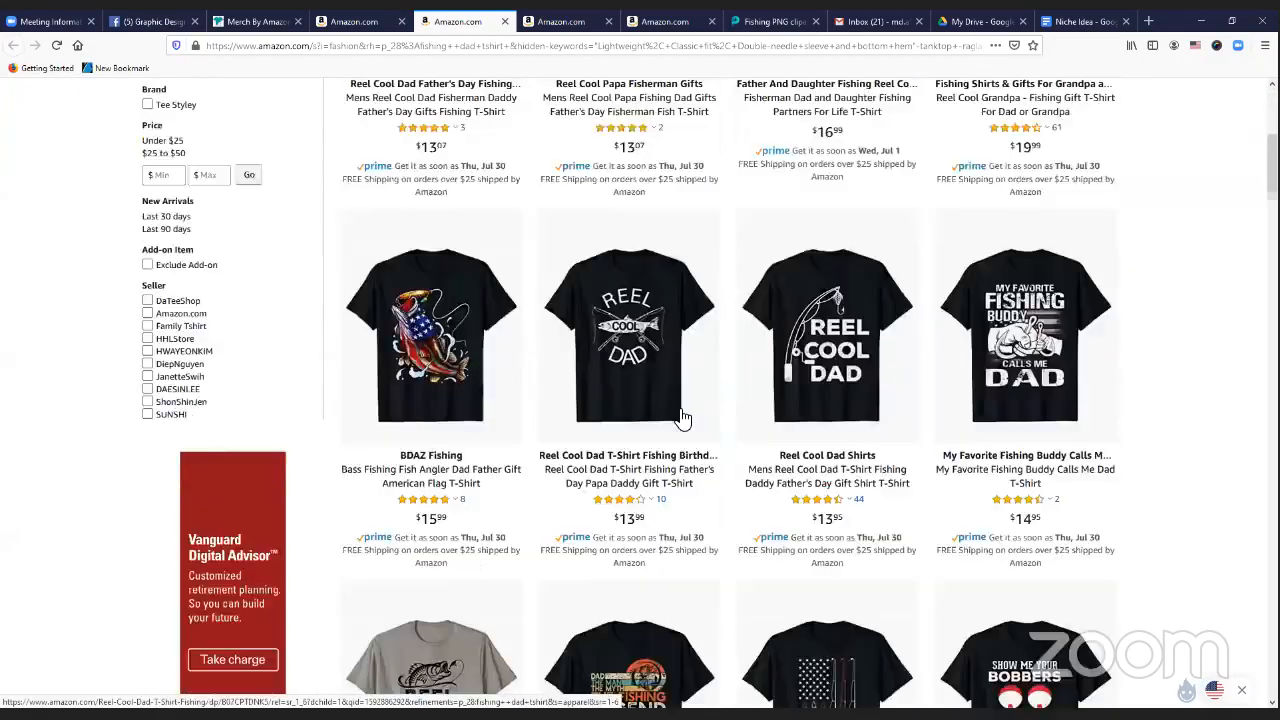
{"action": "scroll", "coordinate": [680, 418], "scroll_direction": "down", "scroll_amount": 2}
{"action": "scroll", "coordinate": [680, 418], "scroll_direction": "down", "scroll_amount": 4}
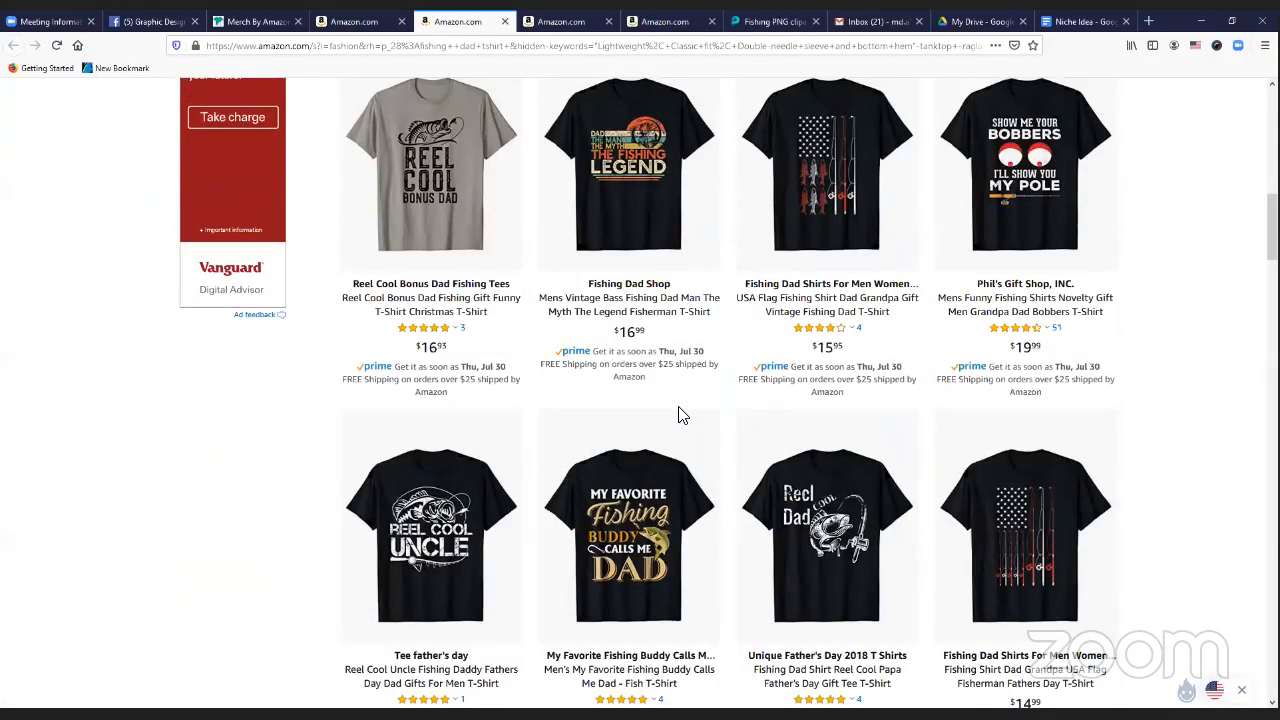
{"action": "scroll", "coordinate": [680, 415], "scroll_direction": "down", "scroll_amount": 9}
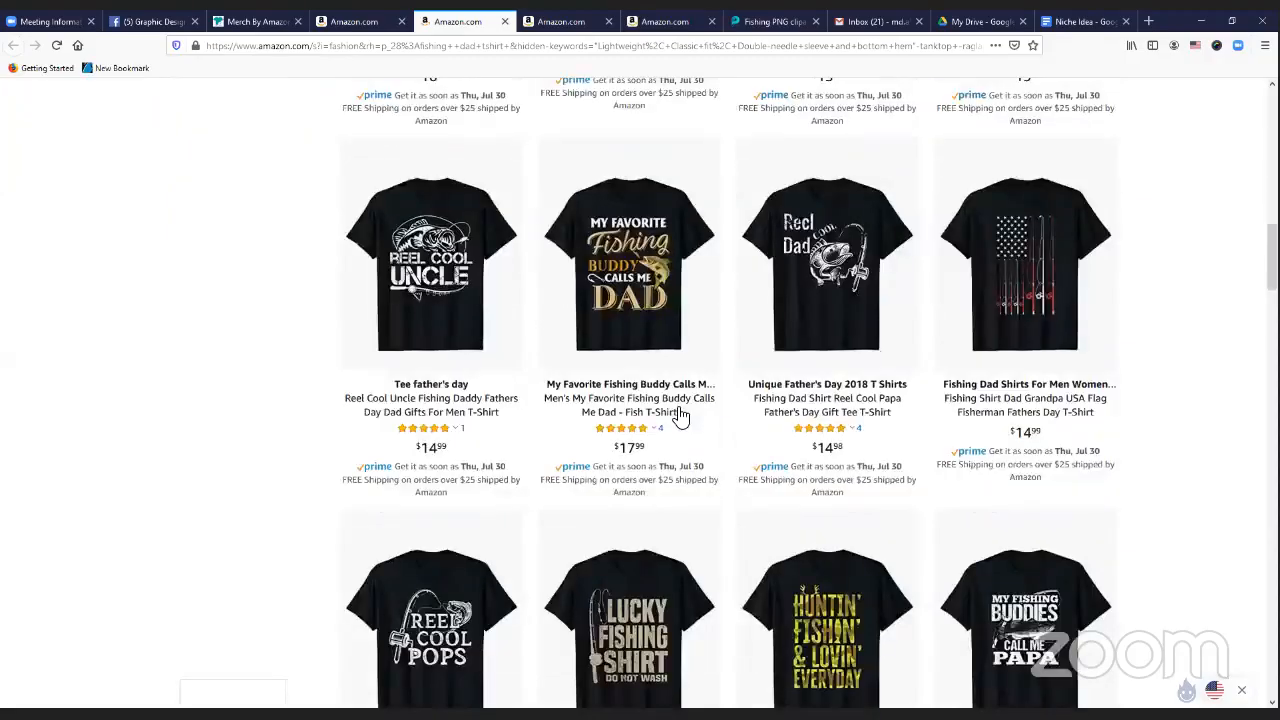
{"action": "scroll", "coordinate": [678, 415], "scroll_direction": "down", "scroll_amount": 5}
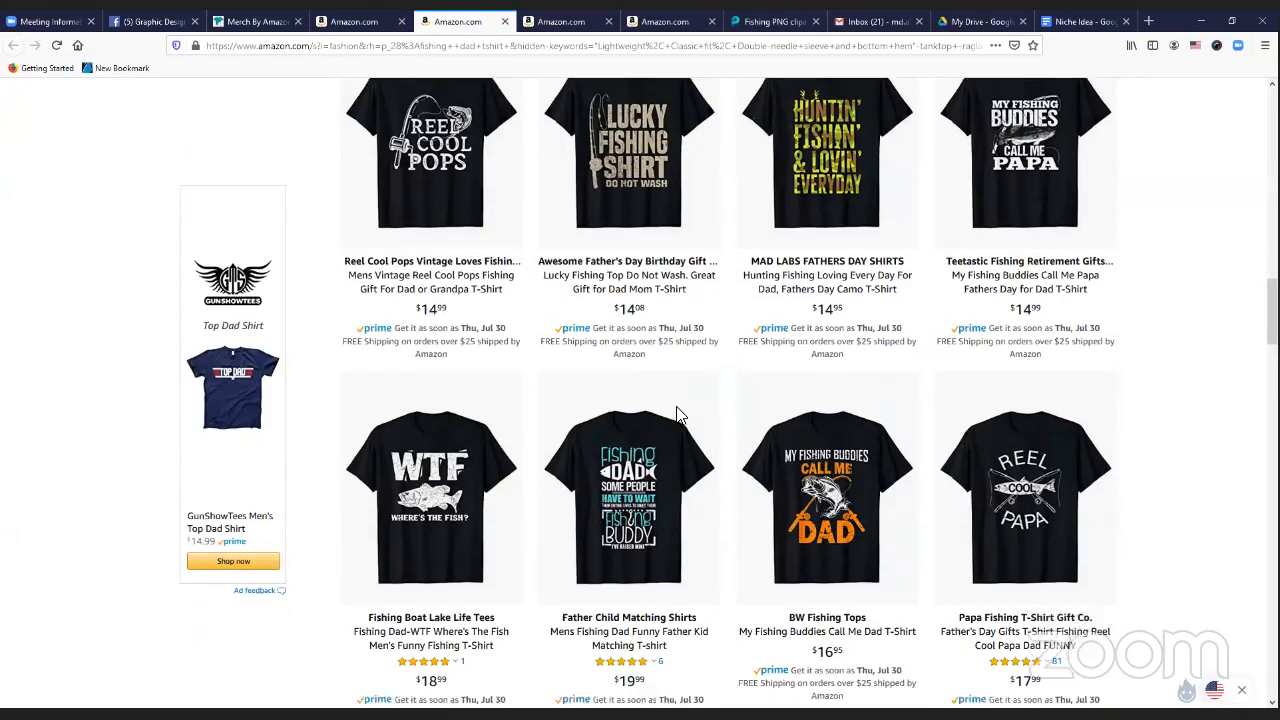
{"action": "scroll", "coordinate": [677, 420], "scroll_direction": "down", "scroll_amount": 7}
Switch to the mom t shirt results and examine the designs and review counts down to the video game and cat mom shirts
{"action": "left_click", "coordinate": [561, 22]}
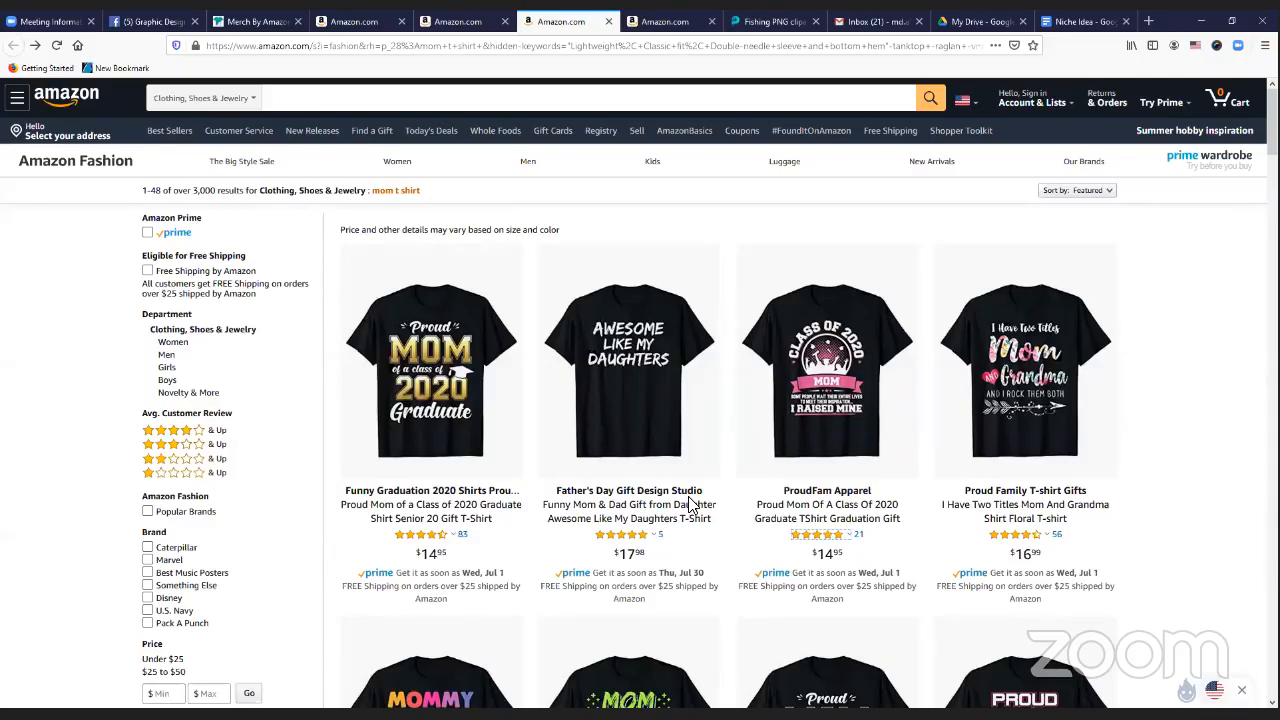
{"action": "scroll", "coordinate": [687, 505], "scroll_direction": "down", "scroll_amount": 3}
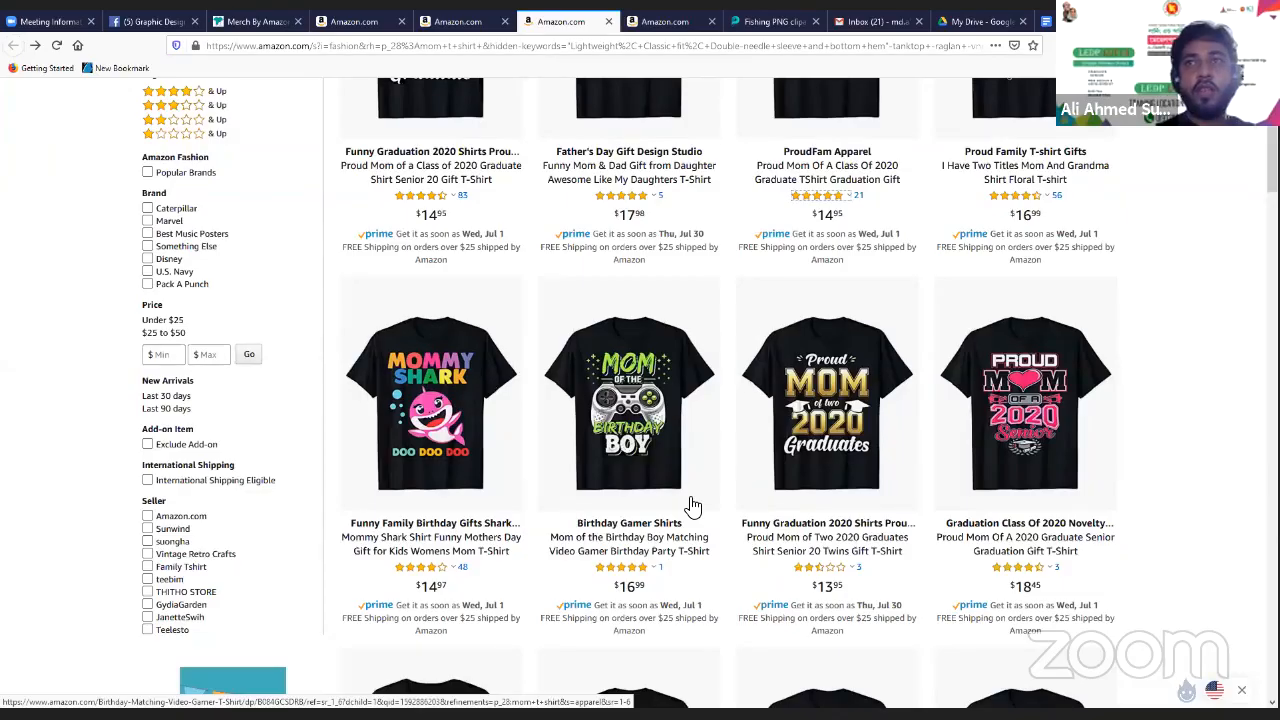
{"action": "scroll", "coordinate": [693, 507], "scroll_direction": "down", "scroll_amount": 3}
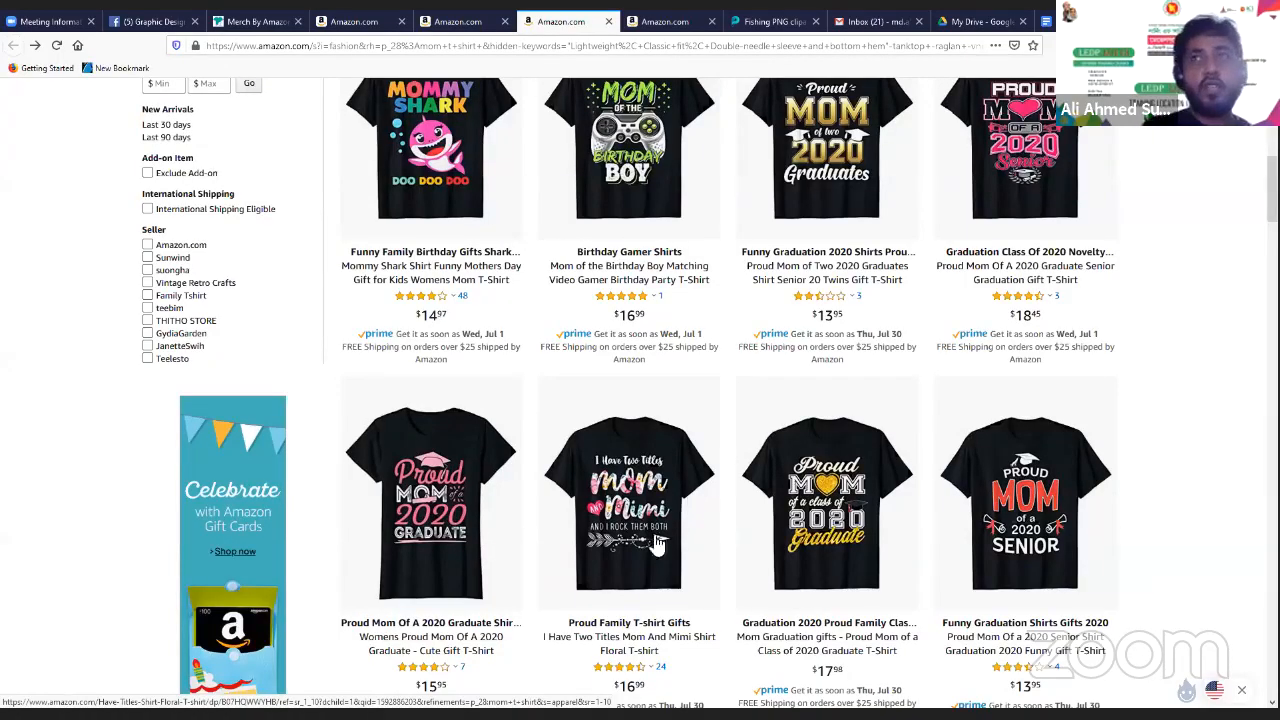
{"action": "scroll", "coordinate": [640, 470], "scroll_direction": "down", "scroll_amount": 3}
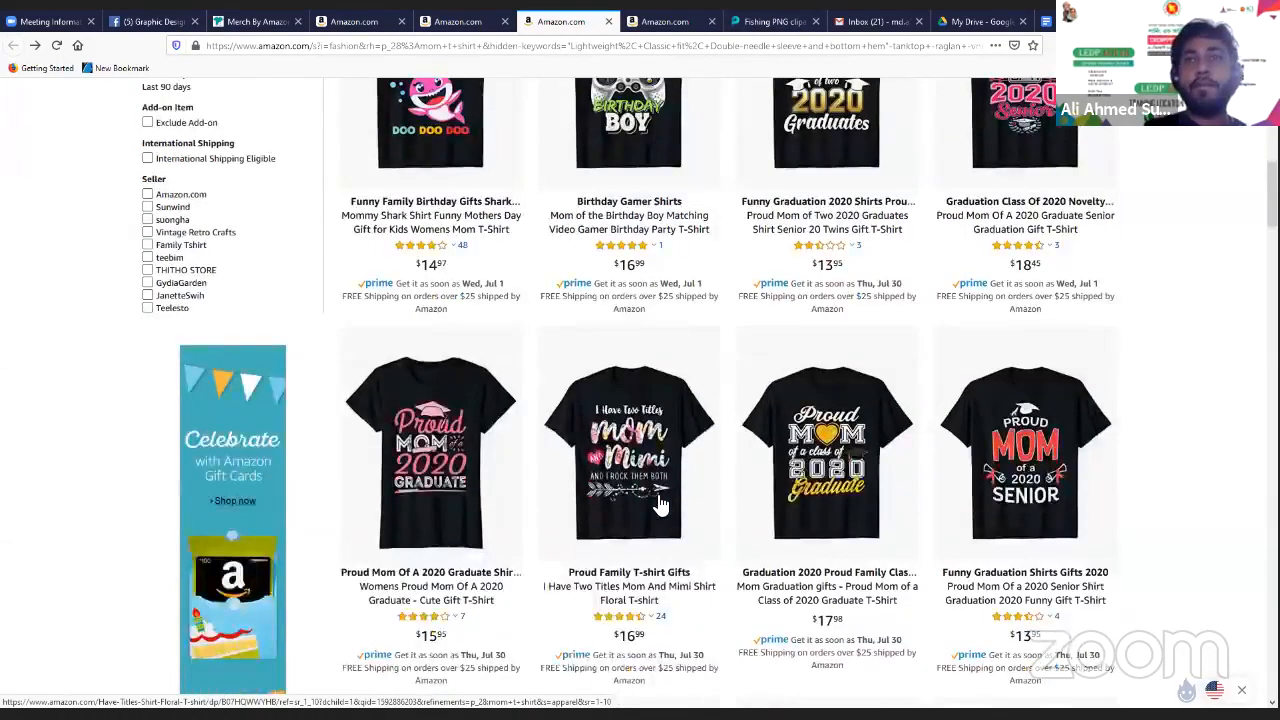
{"action": "scroll", "coordinate": [658, 503], "scroll_direction": "down", "scroll_amount": 4}
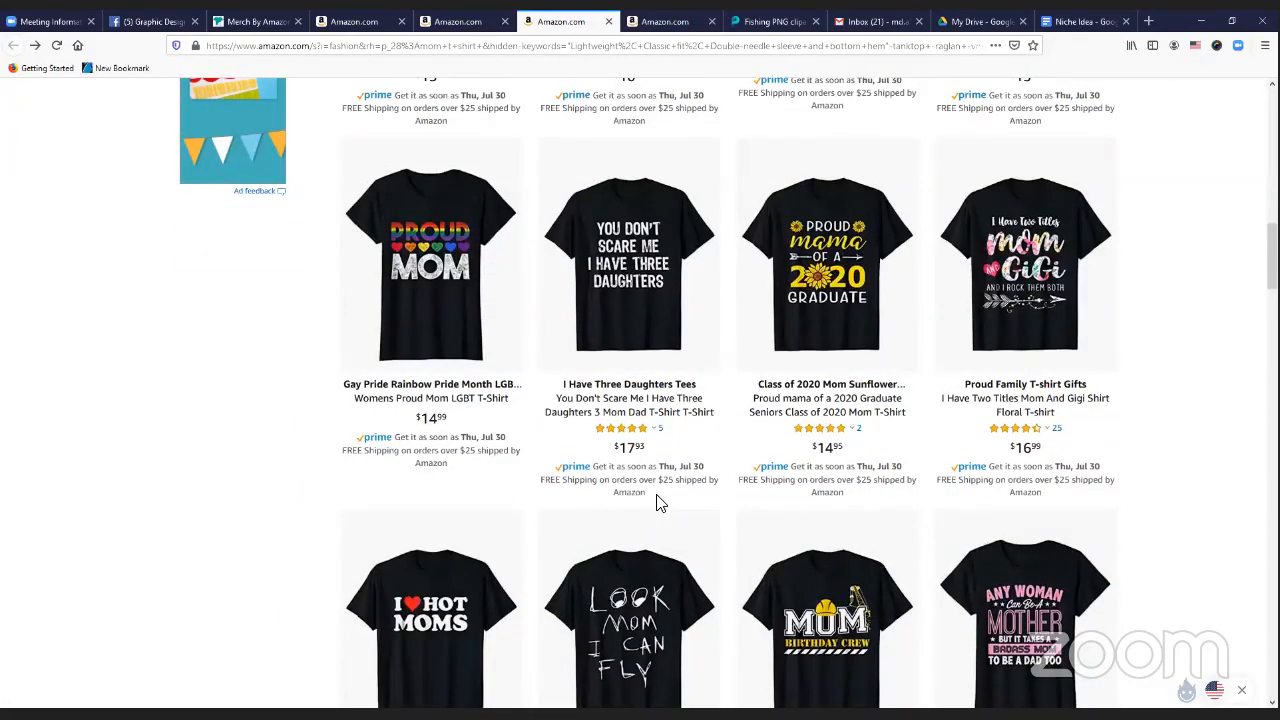
{"action": "scroll", "coordinate": [658, 503], "scroll_direction": "down", "scroll_amount": 2}
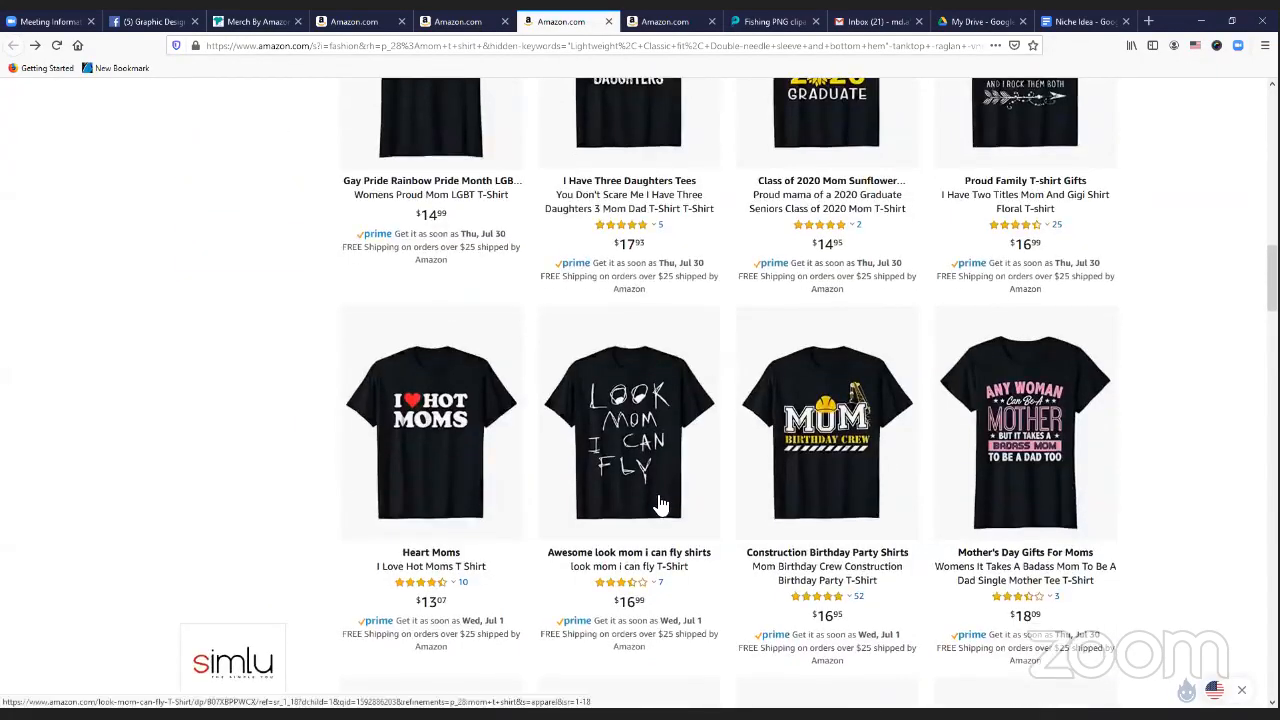
{"action": "scroll", "coordinate": [658, 503], "scroll_direction": "down", "scroll_amount": 3}
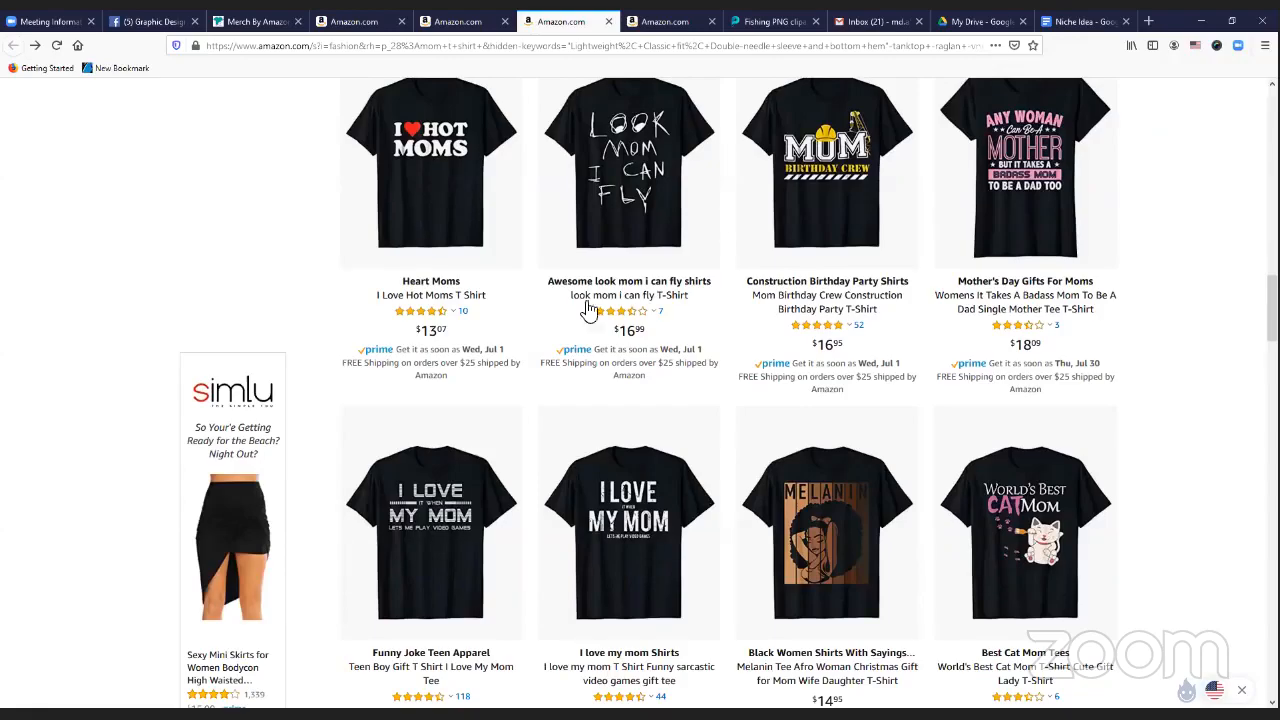
{"action": "scroll", "coordinate": [592, 318], "scroll_direction": "down", "scroll_amount": 1}
{"action": "scroll", "coordinate": [675, 411], "scroll_direction": "down", "scroll_amount": 3}
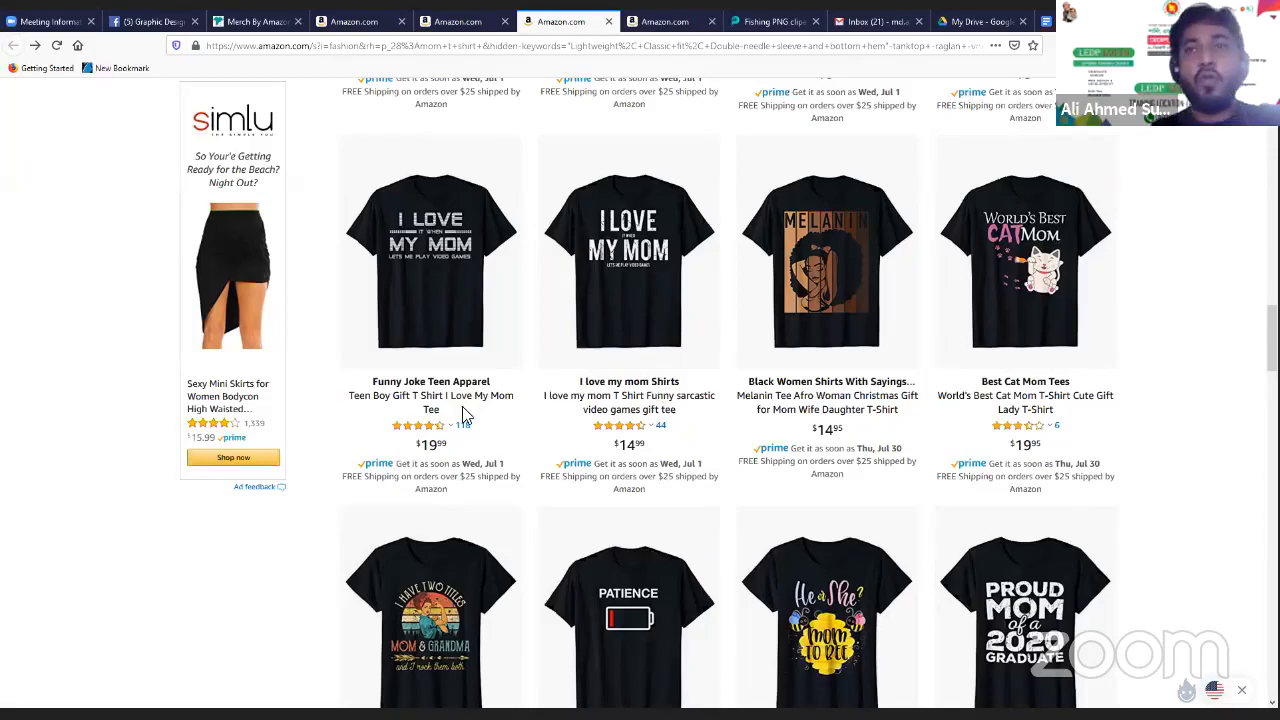
Review the mom designs further down the listings, including the nurse, dog and autism awareness shirts, and return to the video game shirts
{"action": "scroll", "coordinate": [605, 535], "scroll_direction": "down", "scroll_amount": 3}
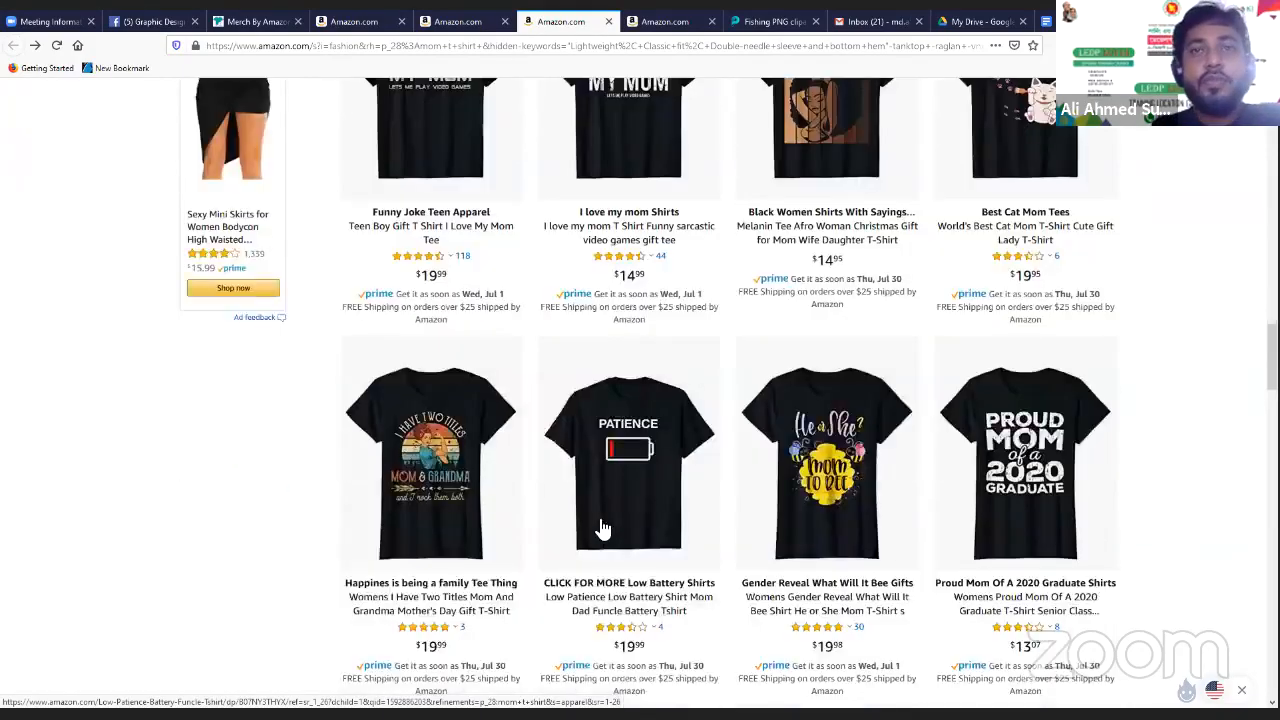
{"action": "scroll", "coordinate": [600, 527], "scroll_direction": "down", "scroll_amount": 2}
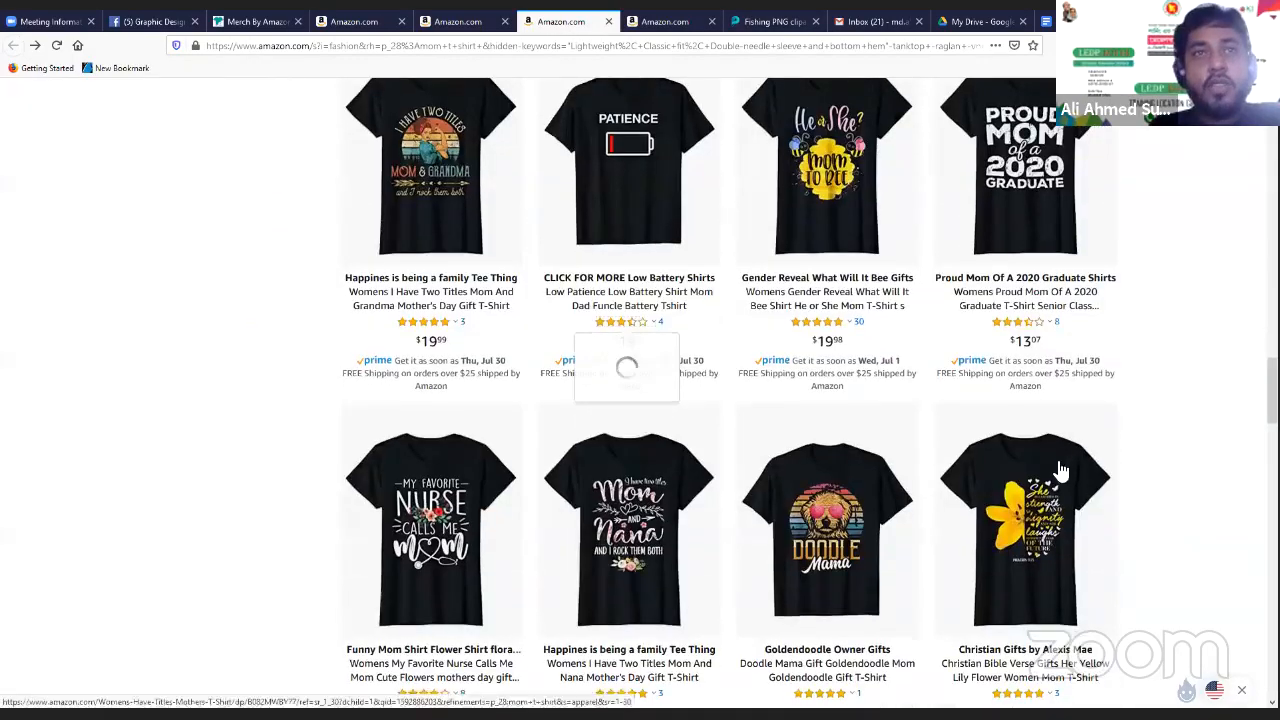
{"action": "scroll", "coordinate": [701, 518], "scroll_direction": "down", "scroll_amount": 4}
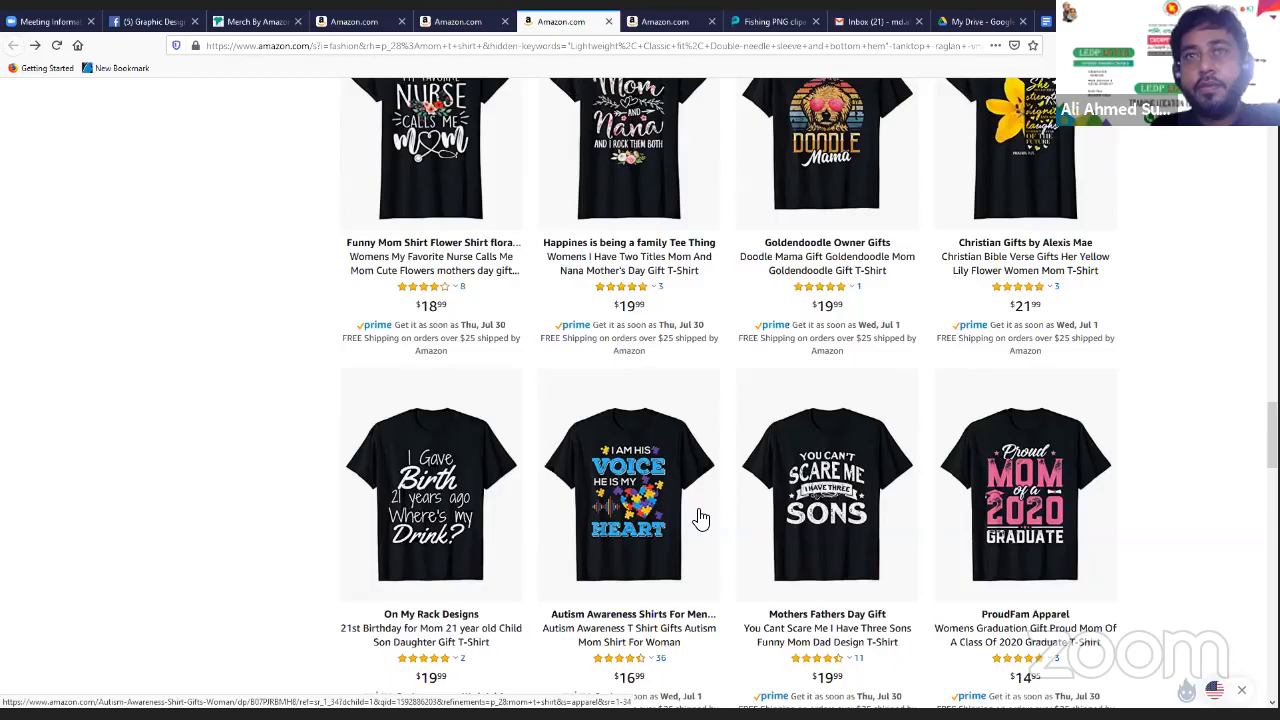
{"action": "scroll", "coordinate": [701, 519], "scroll_direction": "down", "scroll_amount": 3}
{"action": "scroll", "coordinate": [701, 519], "scroll_direction": "up", "scroll_amount": 8}
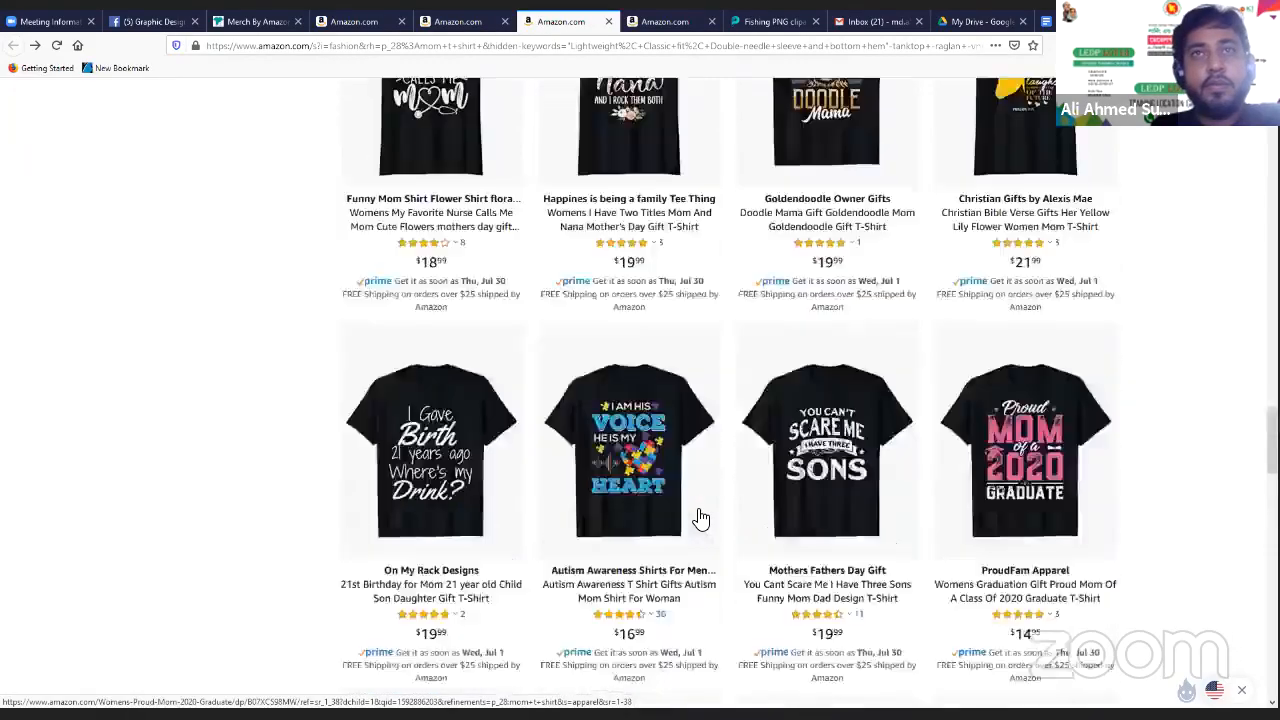
{"action": "scroll", "coordinate": [701, 519], "scroll_direction": "up", "scroll_amount": 3}
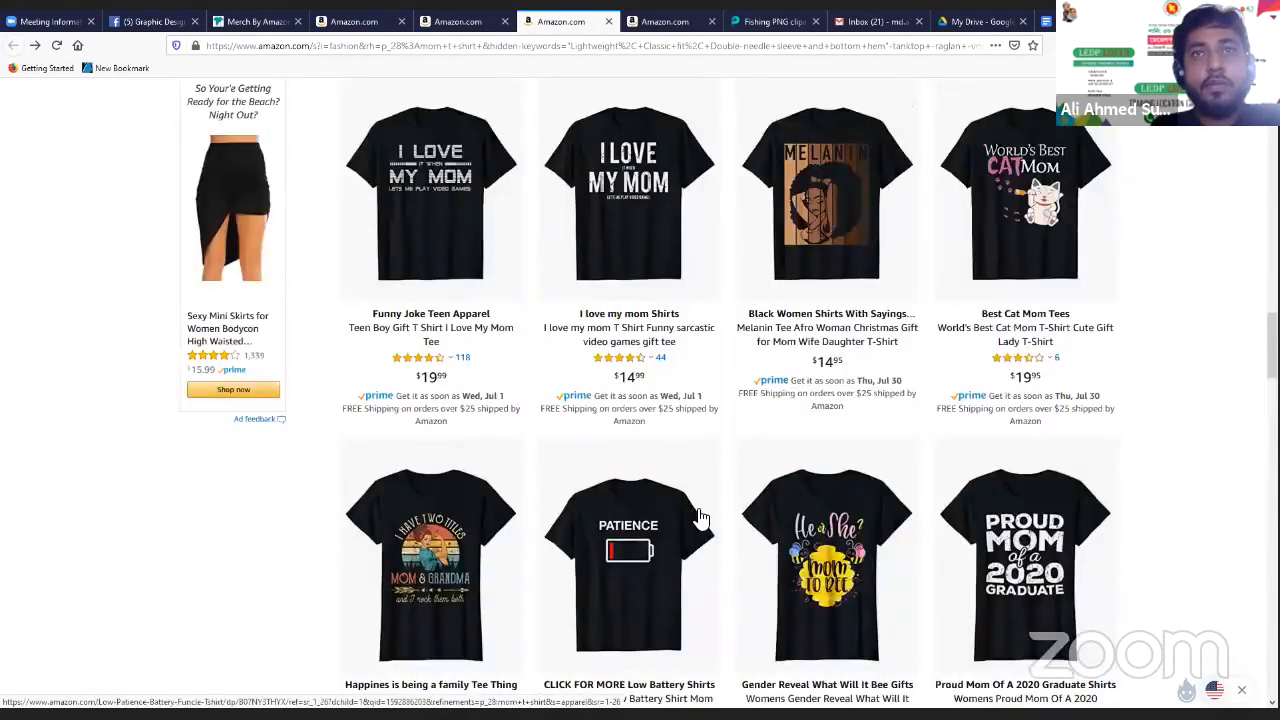
Open the Any Woman Can Be a Mother badass mom T-shirt from the mom listings and inspect its design enlarged
{"action": "scroll", "coordinate": [700, 517], "scroll_direction": "up", "scroll_amount": 1}
{"action": "scroll", "coordinate": [701, 517], "scroll_direction": "up", "scroll_amount": 2}
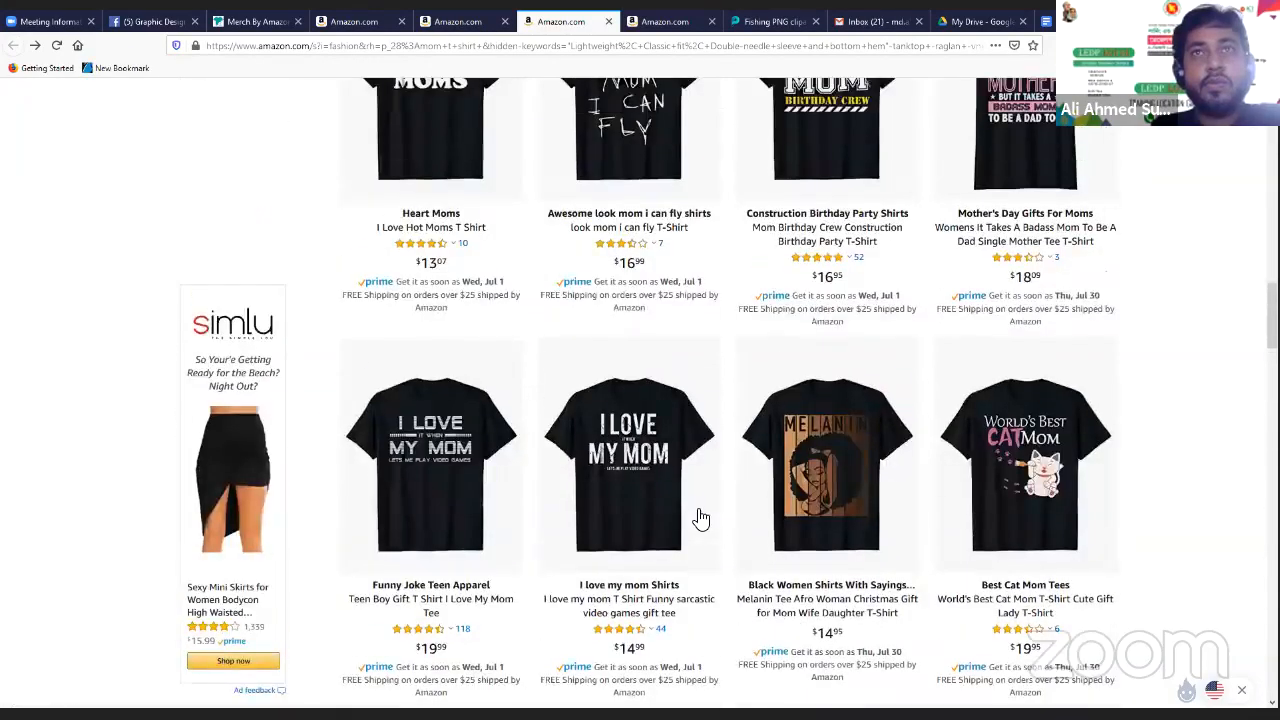
{"action": "scroll", "coordinate": [701, 519], "scroll_direction": "up", "scroll_amount": 3}
{"action": "scroll", "coordinate": [701, 519], "scroll_direction": "up", "scroll_amount": 2}
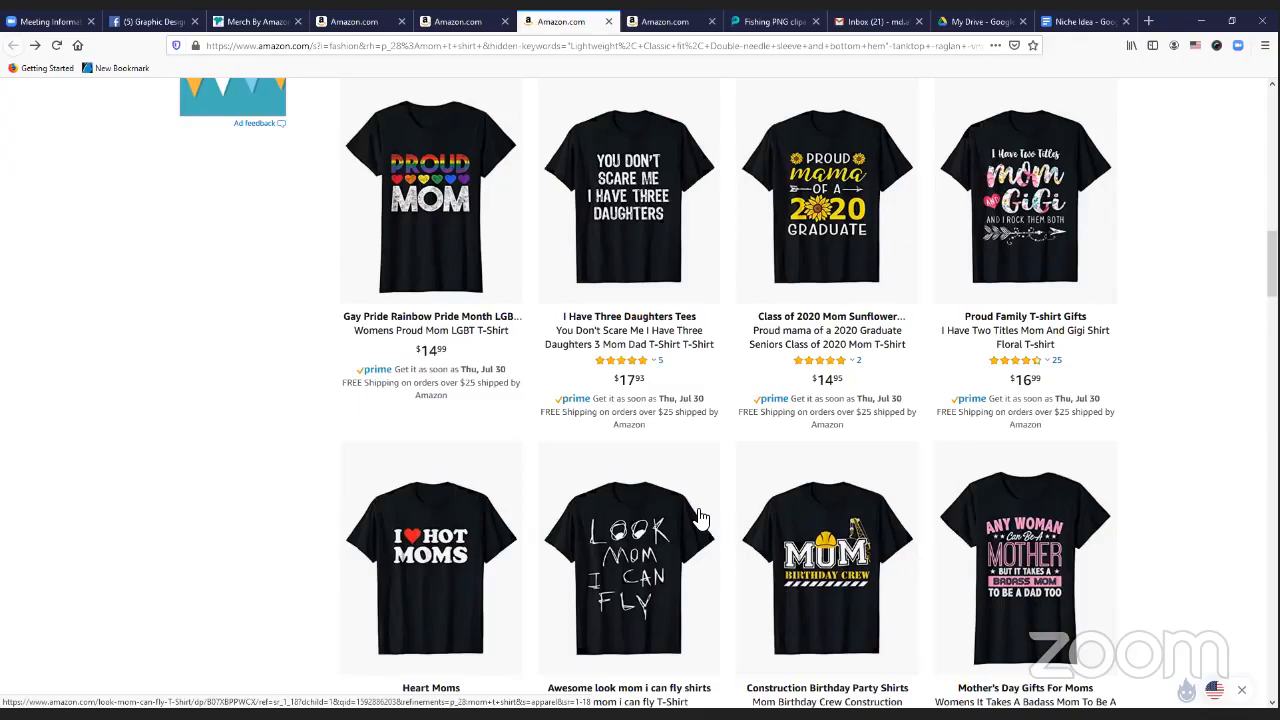
{"action": "left_click", "coordinate": [1029, 541]}
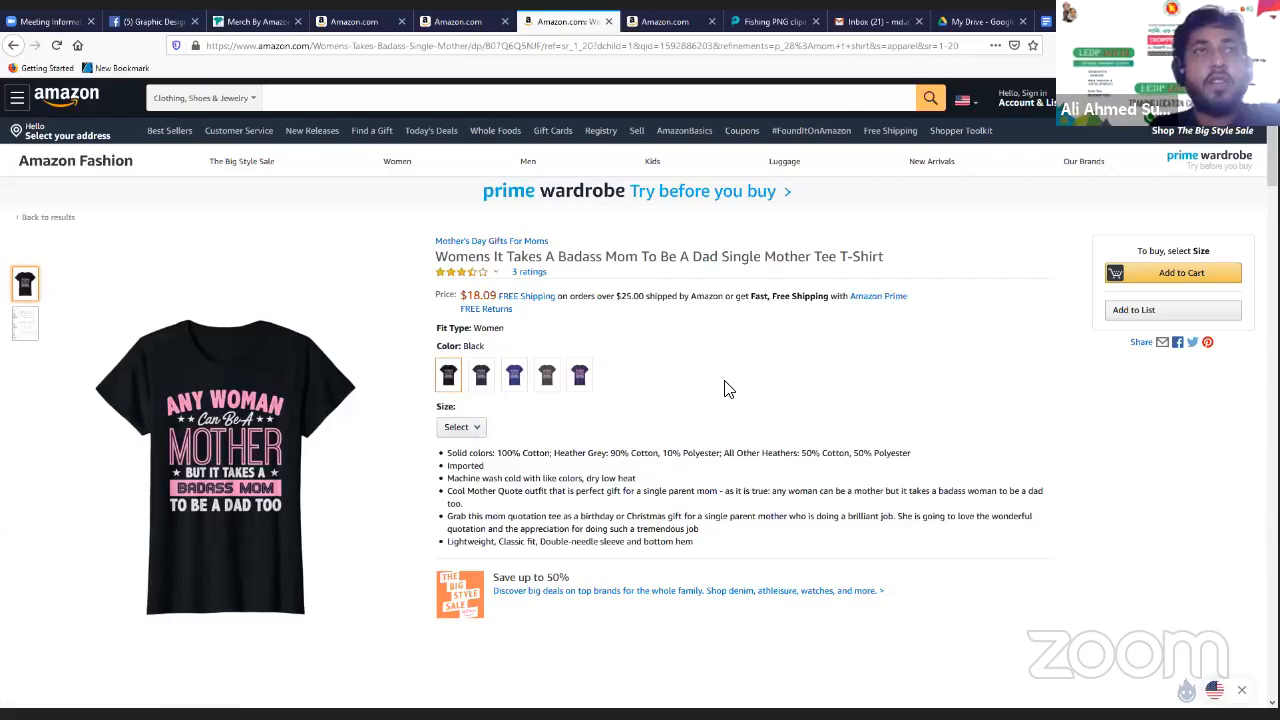
{"action": "mouse_move", "coordinate": [294, 437]}
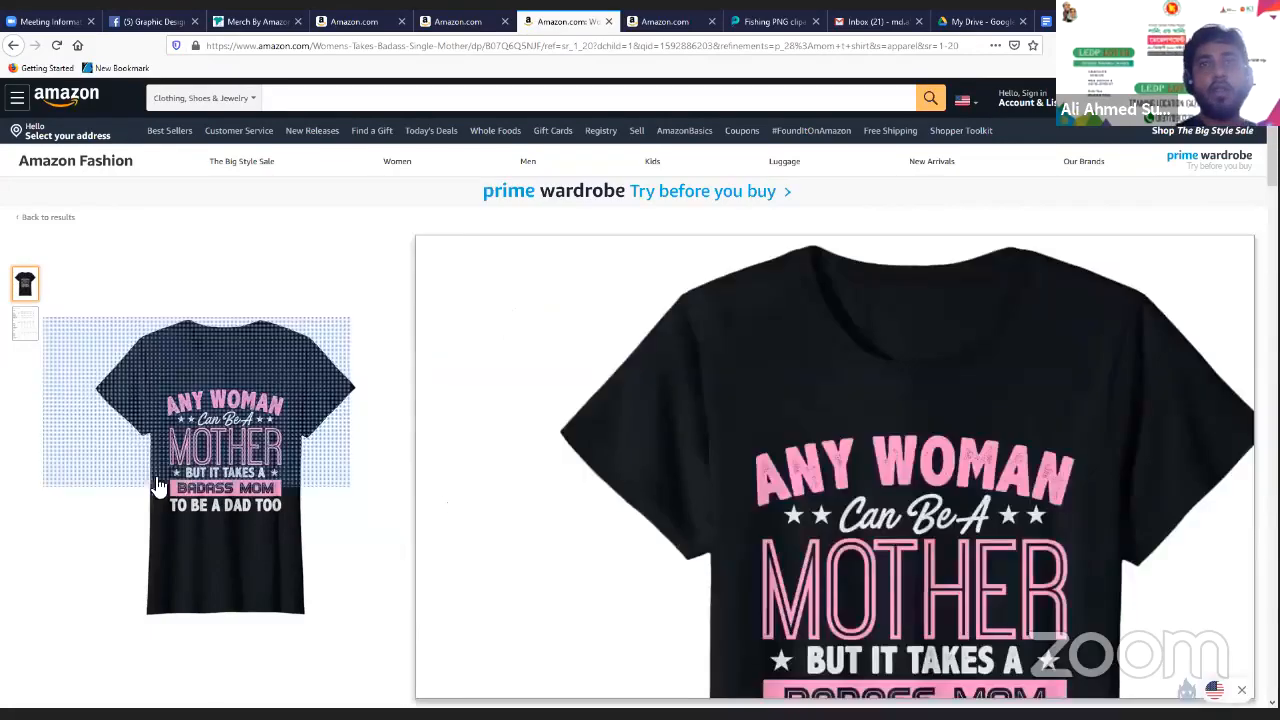
{"action": "mouse_move", "coordinate": [157, 486]}
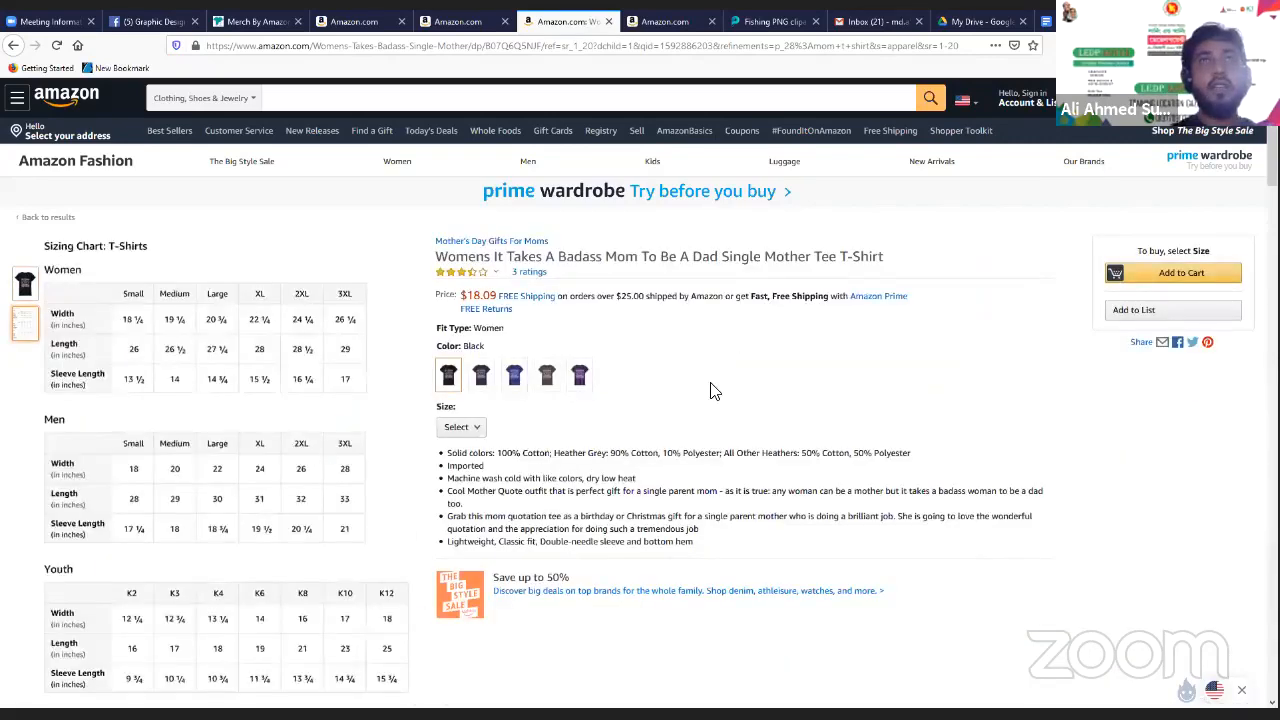
Review the badass mom shirt's listing details and the recommended dad, mom and graduate shirts below it
{"action": "scroll", "coordinate": [903, 591], "scroll_direction": "down", "scroll_amount": 2}
{"action": "scroll", "coordinate": [886, 557], "scroll_direction": "down", "scroll_amount": 2}
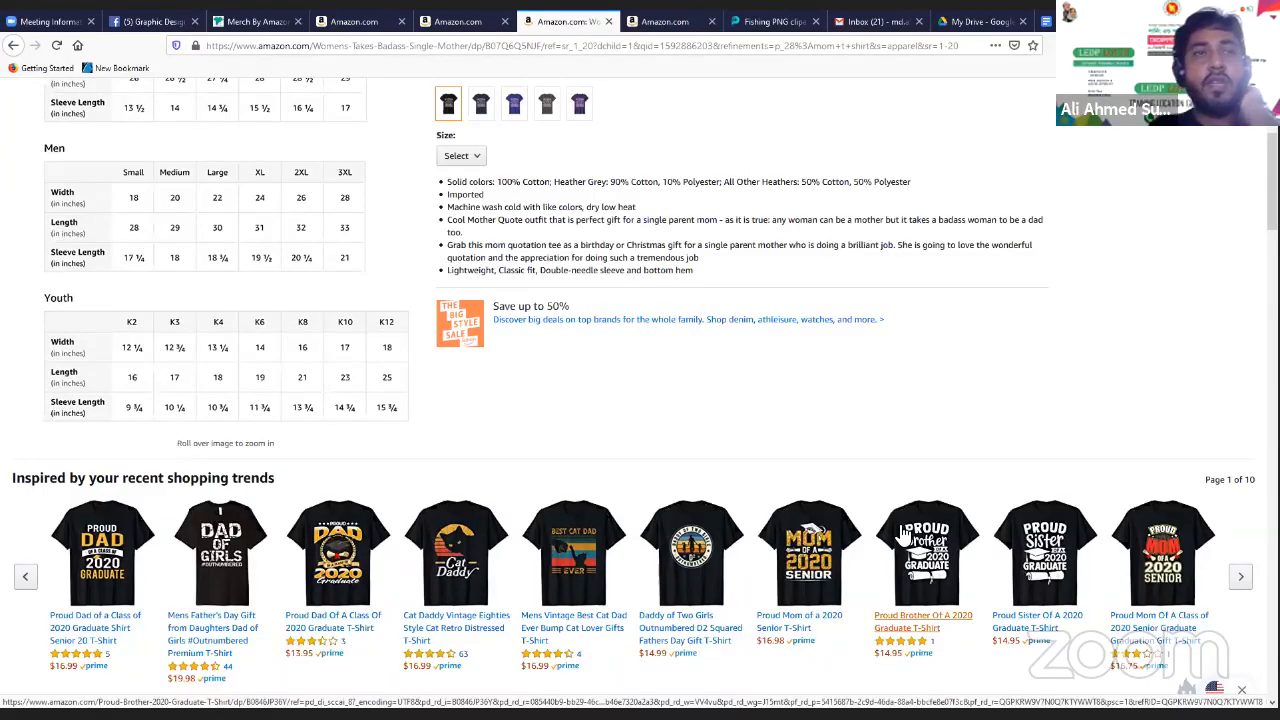
{"action": "scroll", "coordinate": [903, 535], "scroll_direction": "up", "scroll_amount": 3}
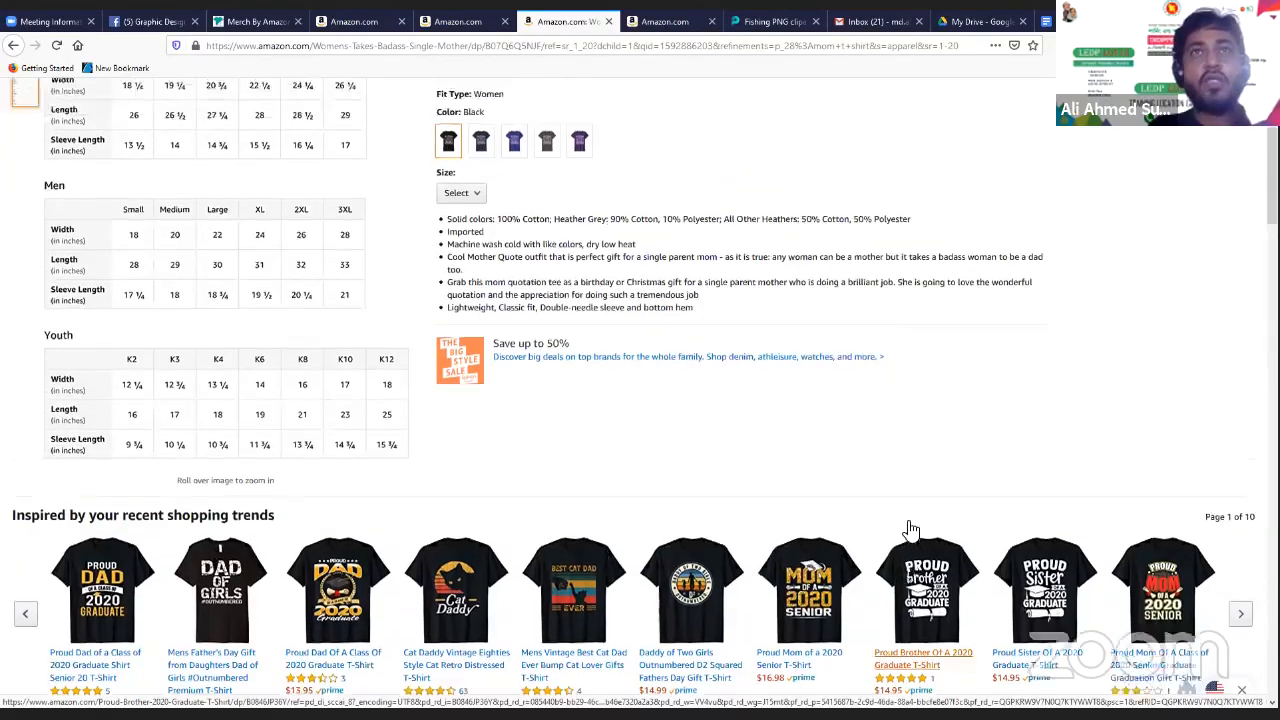
Switch to the fishing dad tshirt results and review the designs back up to the Reel Cool Dad rows
{"action": "left_click", "coordinate": [455, 21]}
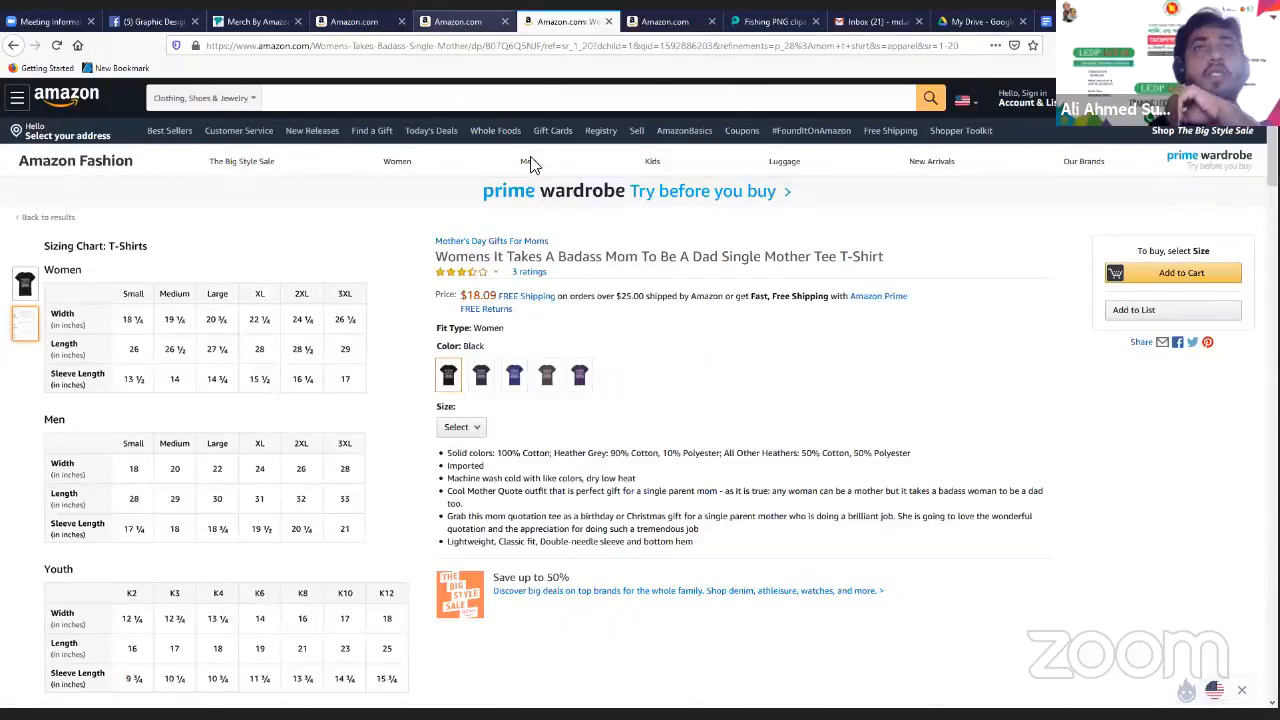
{"action": "scroll", "coordinate": [701, 438], "scroll_direction": "up", "scroll_amount": 4}
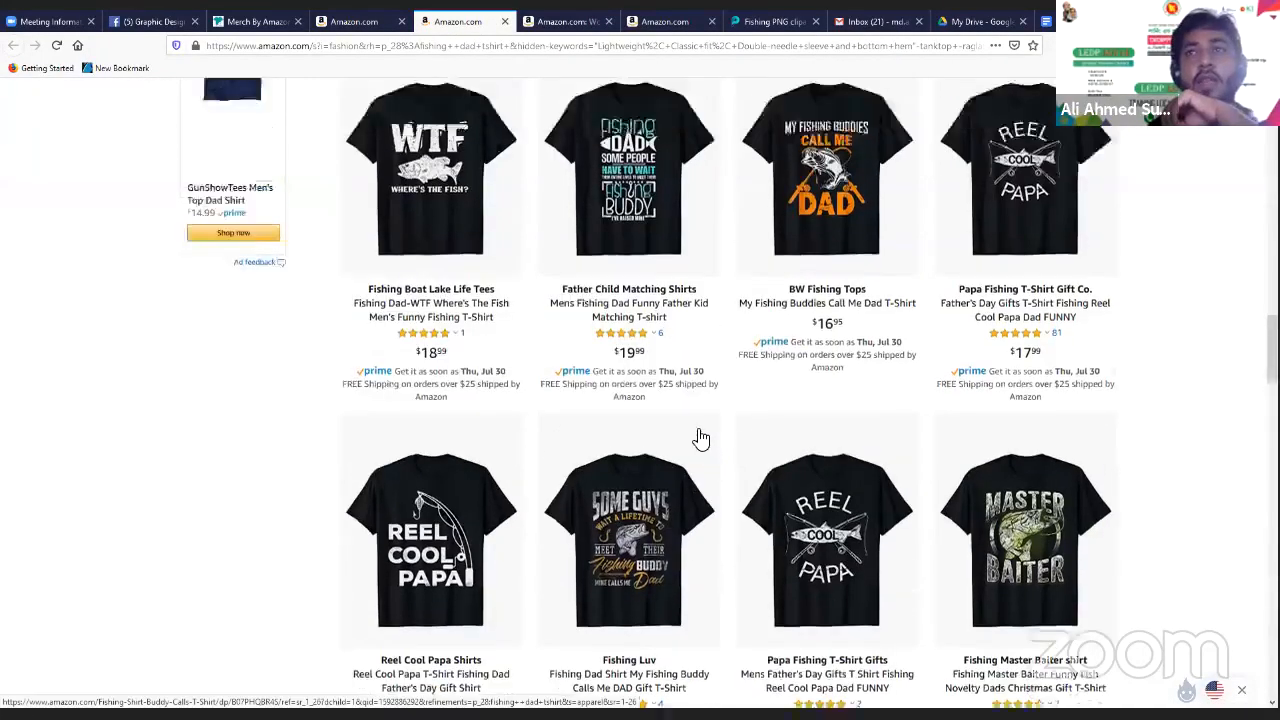
{"action": "scroll", "coordinate": [701, 438], "scroll_direction": "up", "scroll_amount": 4}
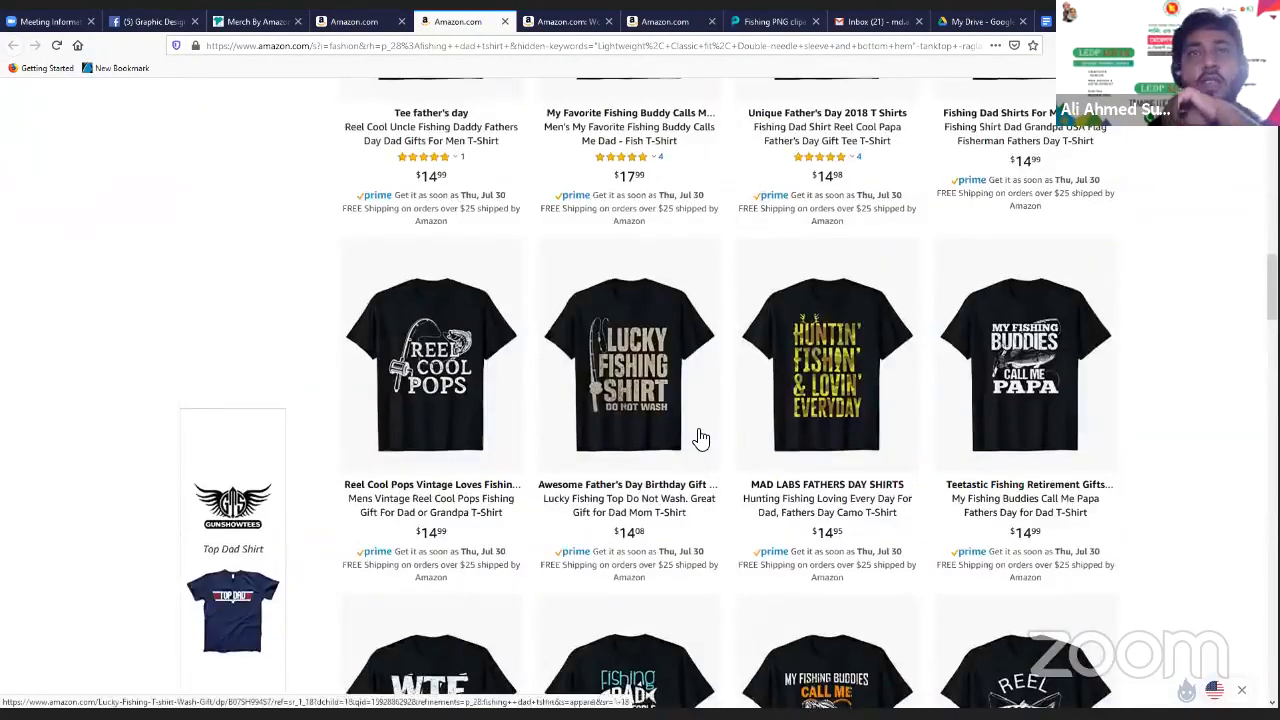
{"action": "scroll", "coordinate": [701, 438], "scroll_direction": "up", "scroll_amount": 5}
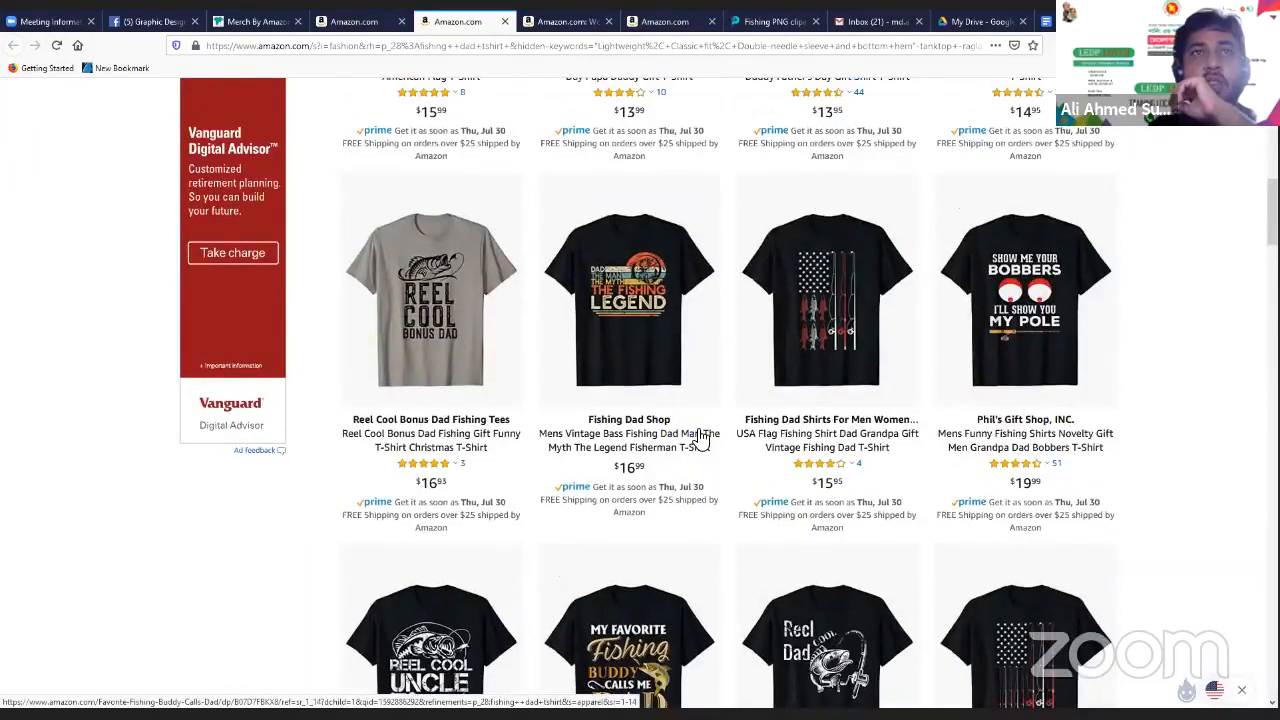
{"action": "scroll", "coordinate": [701, 438], "scroll_direction": "up", "scroll_amount": 4}
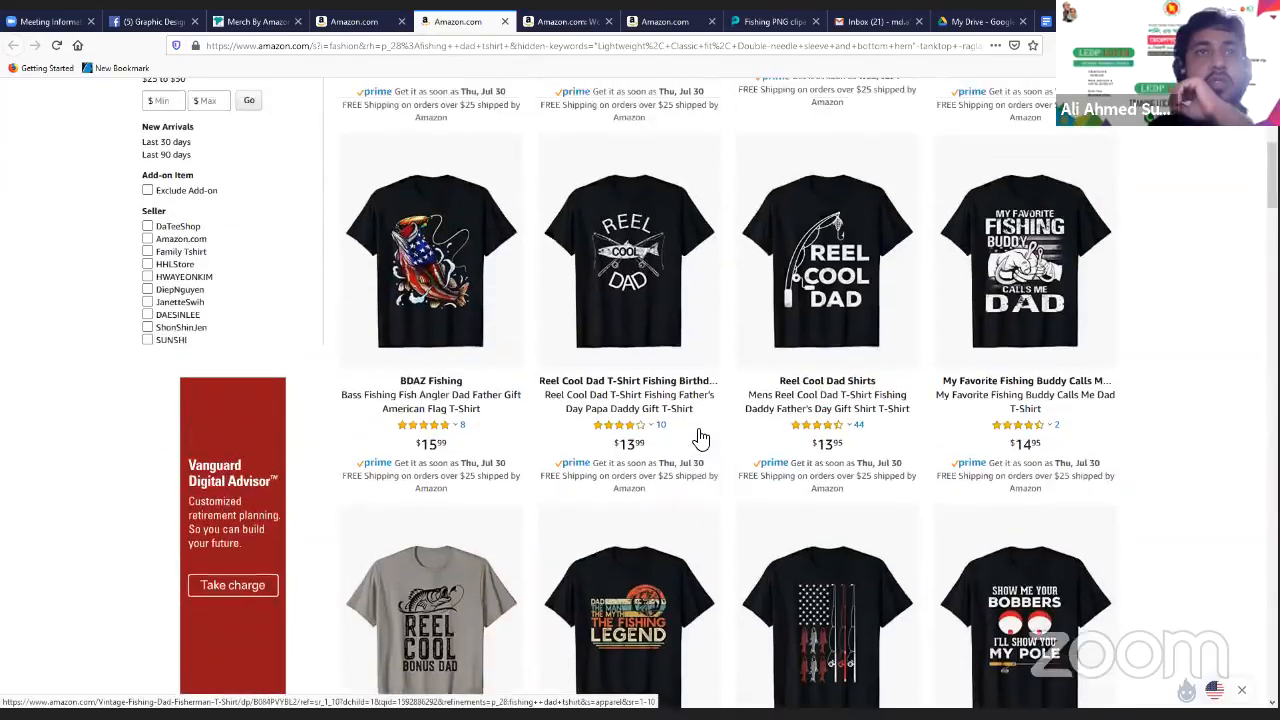
{"action": "scroll", "coordinate": [701, 438], "scroll_direction": "down", "scroll_amount": 3}
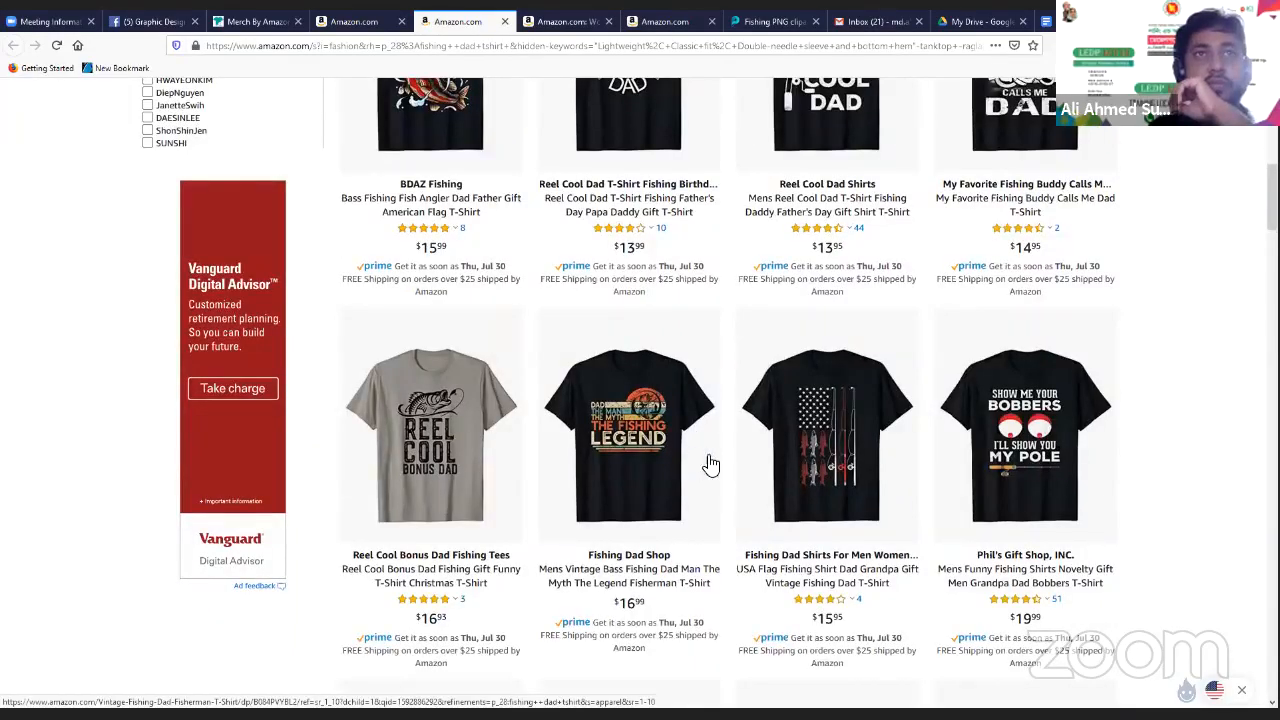
Open the Reel Cool Bonus Dad fishing T-shirt and examine its listing and the recommended dad shirts below it
{"action": "left_click", "coordinate": [458, 438]}
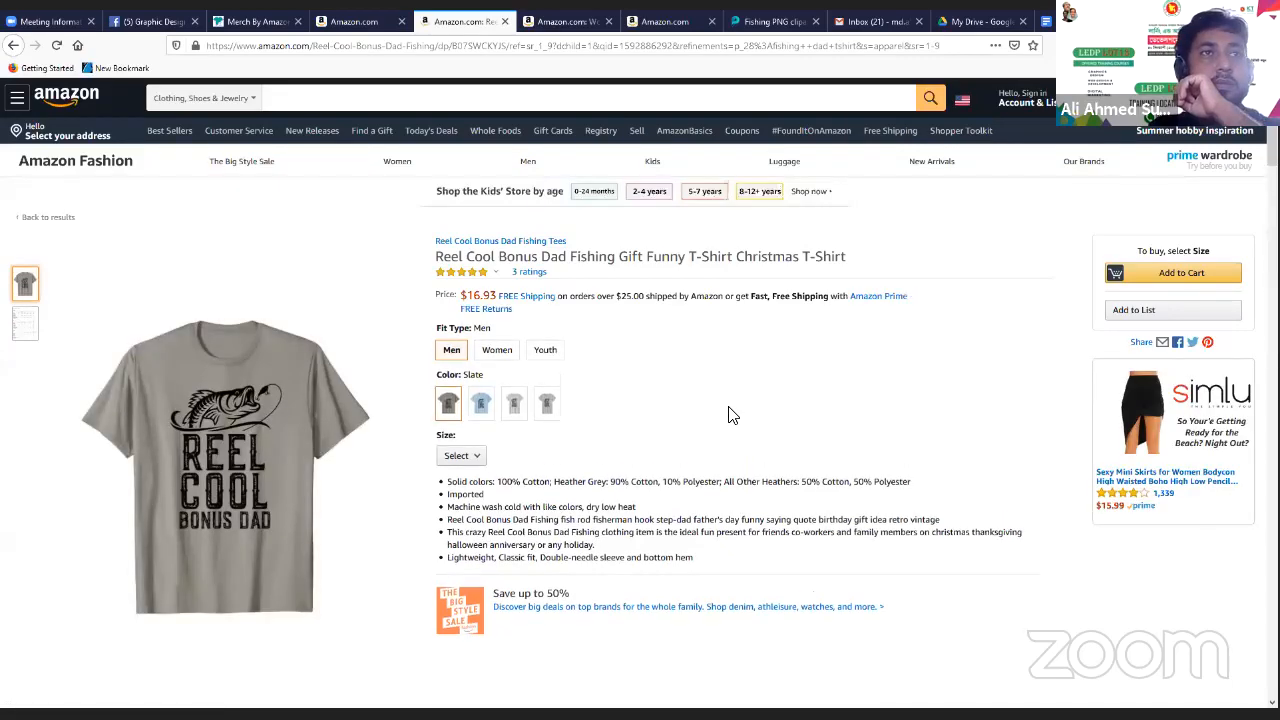
{"action": "scroll", "coordinate": [731, 415], "scroll_direction": "down", "scroll_amount": 1}
{"action": "scroll", "coordinate": [731, 415], "scroll_direction": "down", "scroll_amount": 5}
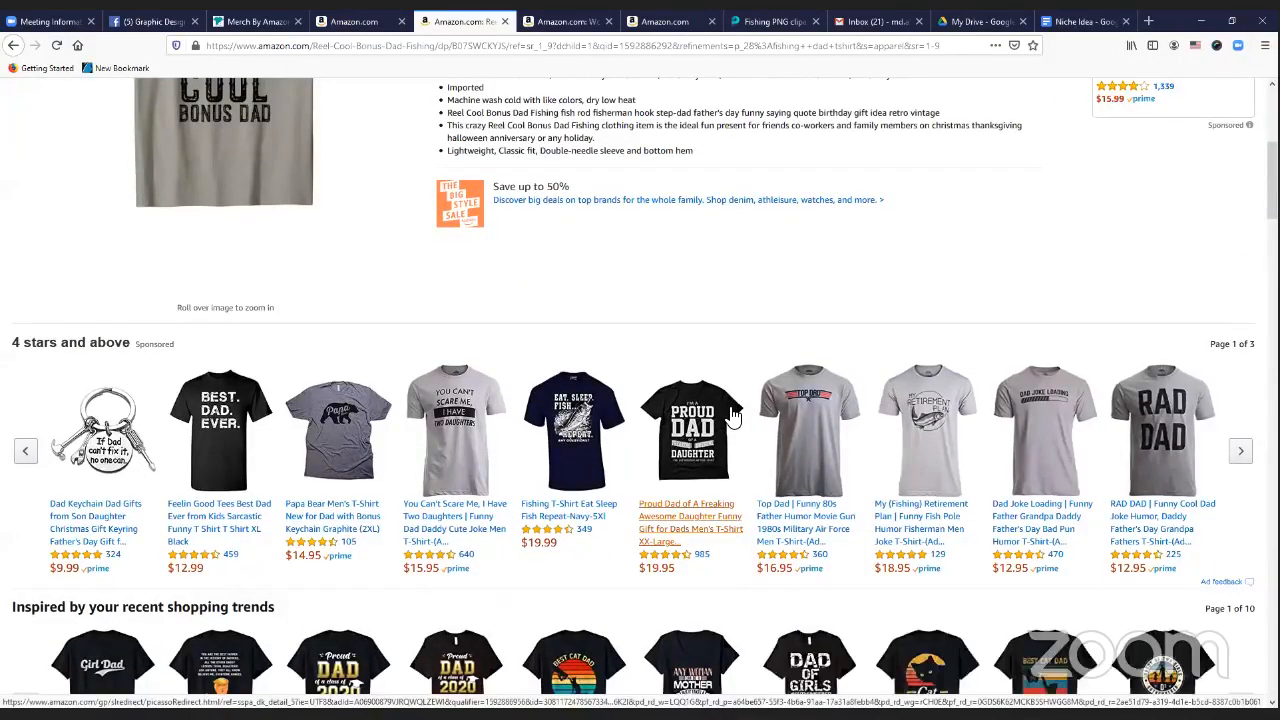
{"action": "scroll", "coordinate": [731, 415], "scroll_direction": "down", "scroll_amount": 3}
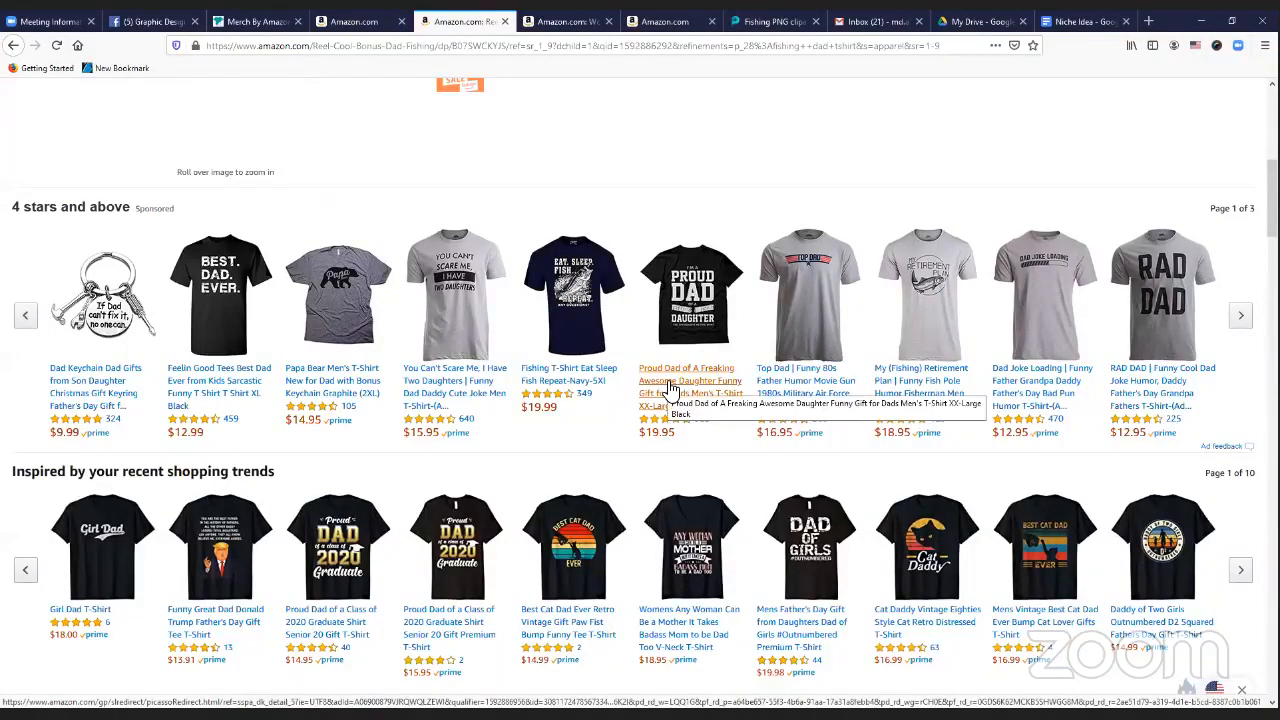
{"action": "scroll", "coordinate": [640, 408], "scroll_direction": "down", "scroll_amount": 4}
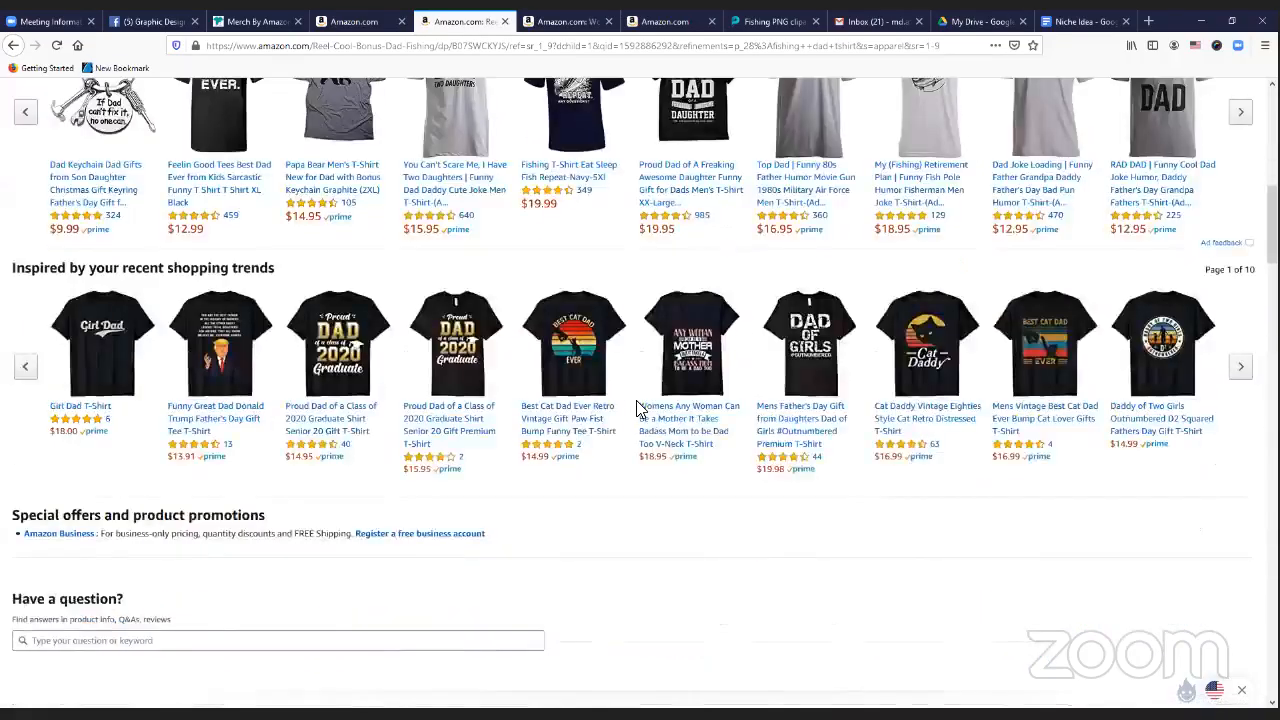
{"action": "scroll", "coordinate": [637, 408], "scroll_direction": "up", "scroll_amount": 4}
{"action": "scroll", "coordinate": [637, 408], "scroll_direction": "up", "scroll_amount": 4}
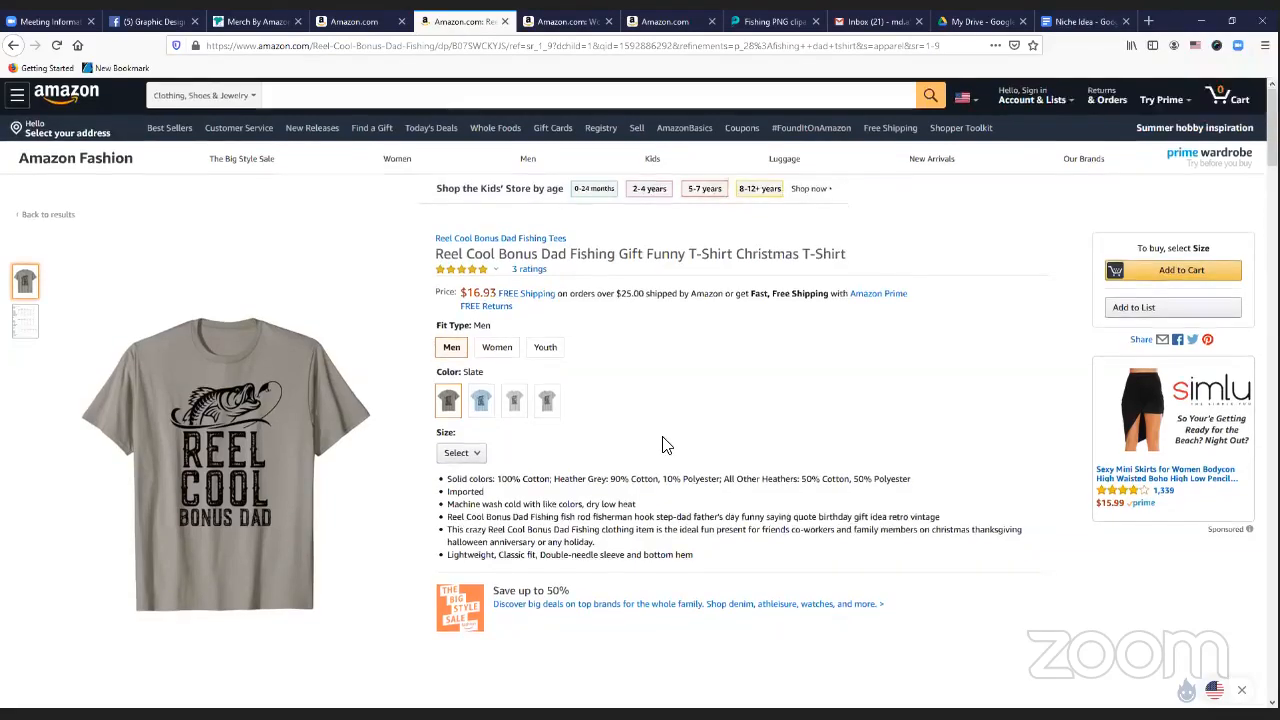
{"action": "scroll", "coordinate": [668, 440], "scroll_direction": "down", "scroll_amount": 5}
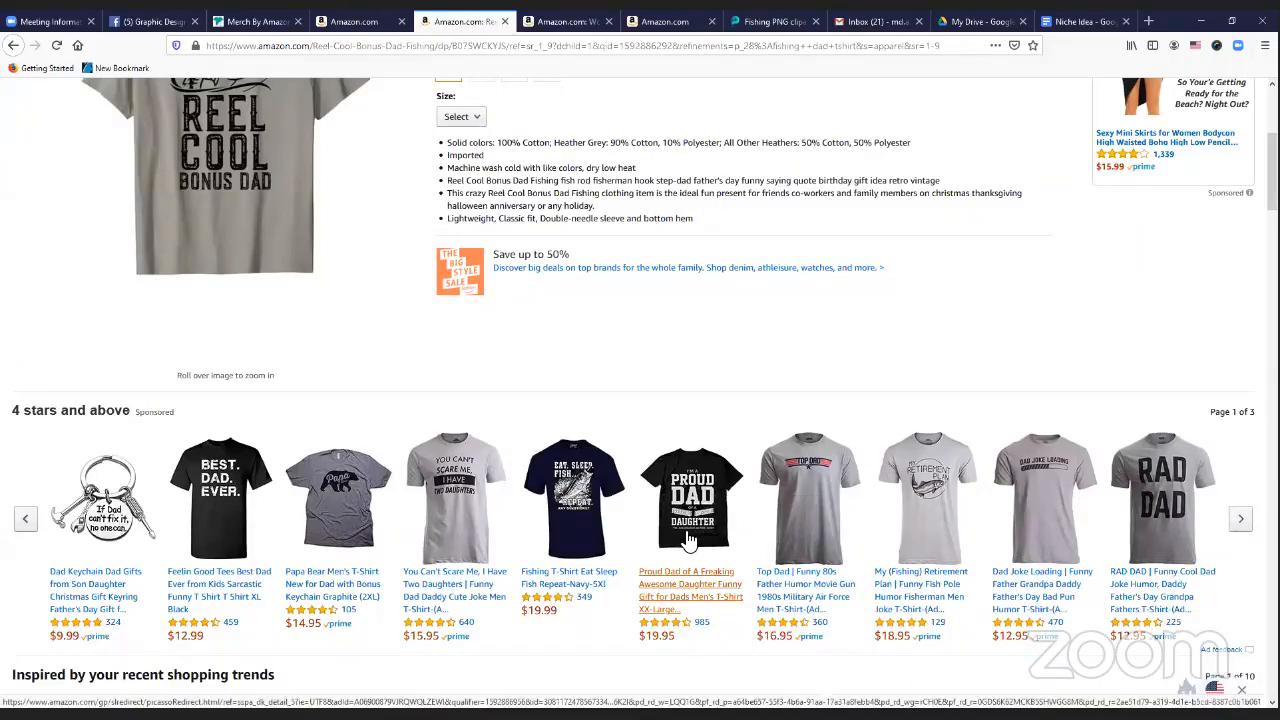
{"action": "scroll", "coordinate": [705, 500], "scroll_direction": "down", "scroll_amount": 3}
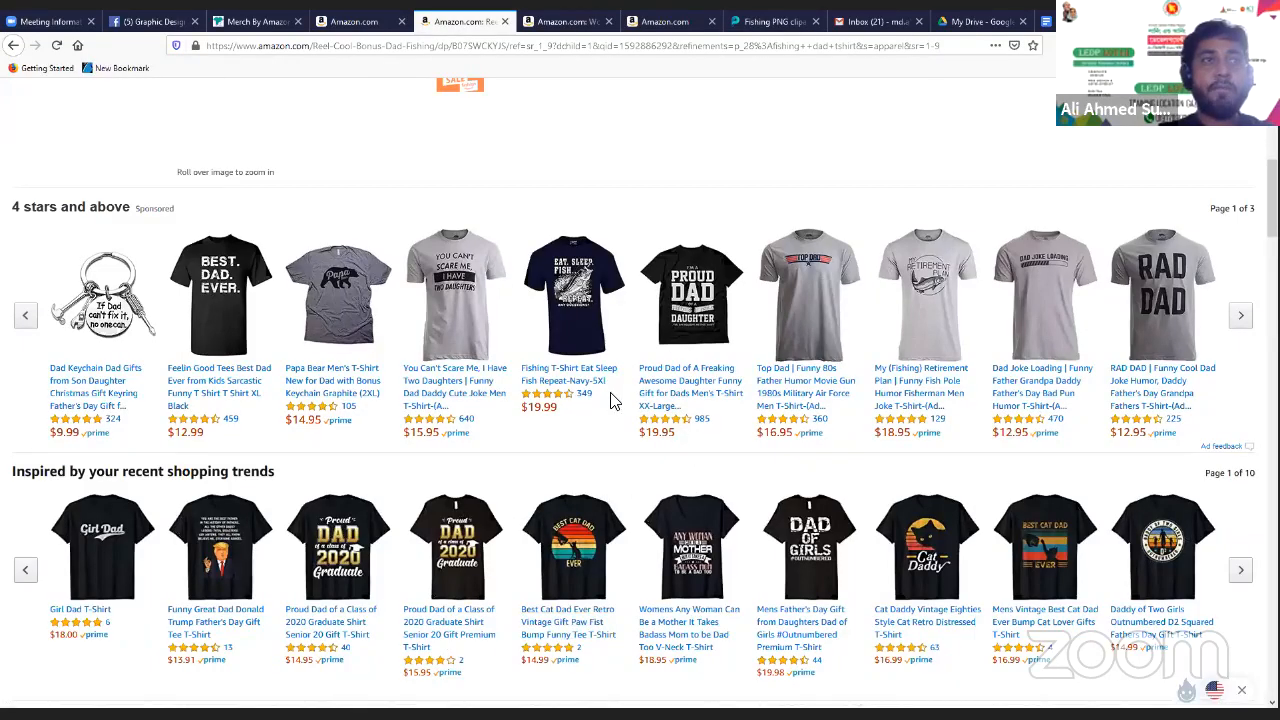
Open the Proud Dad of a Class of 2020 Graduate premium T-shirt, examine its design and listing text, and select the page address
{"action": "left_click", "coordinate": [487, 612]}
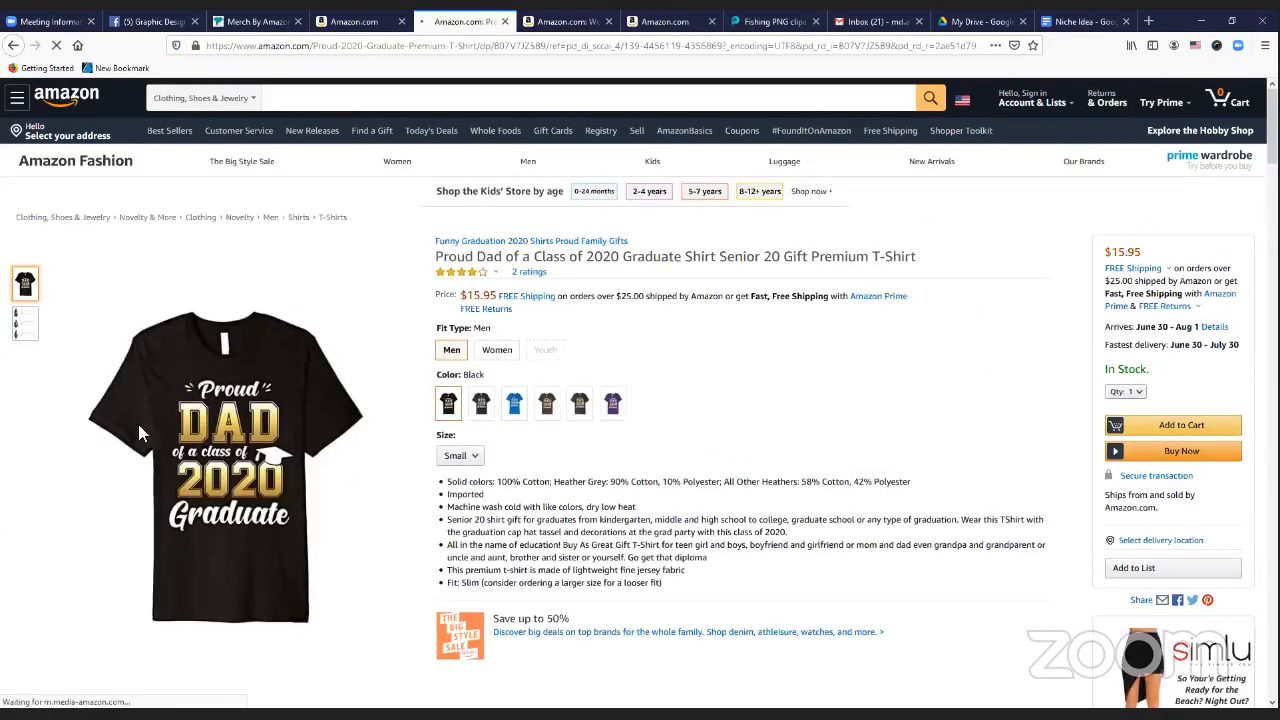
{"action": "mouse_move", "coordinate": [238, 495]}
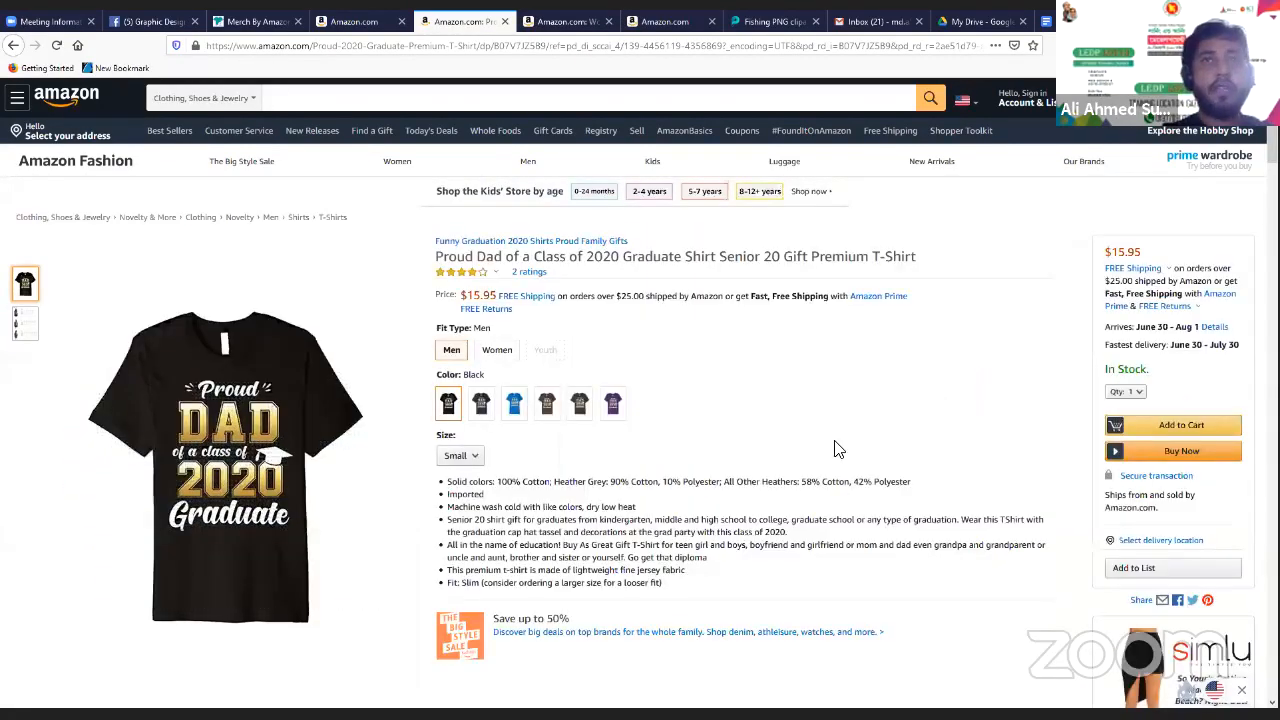
{"action": "scroll", "coordinate": [837, 460], "scroll_direction": "down", "scroll_amount": 2}
{"action": "scroll", "coordinate": [923, 677], "scroll_direction": "up", "scroll_amount": 2}
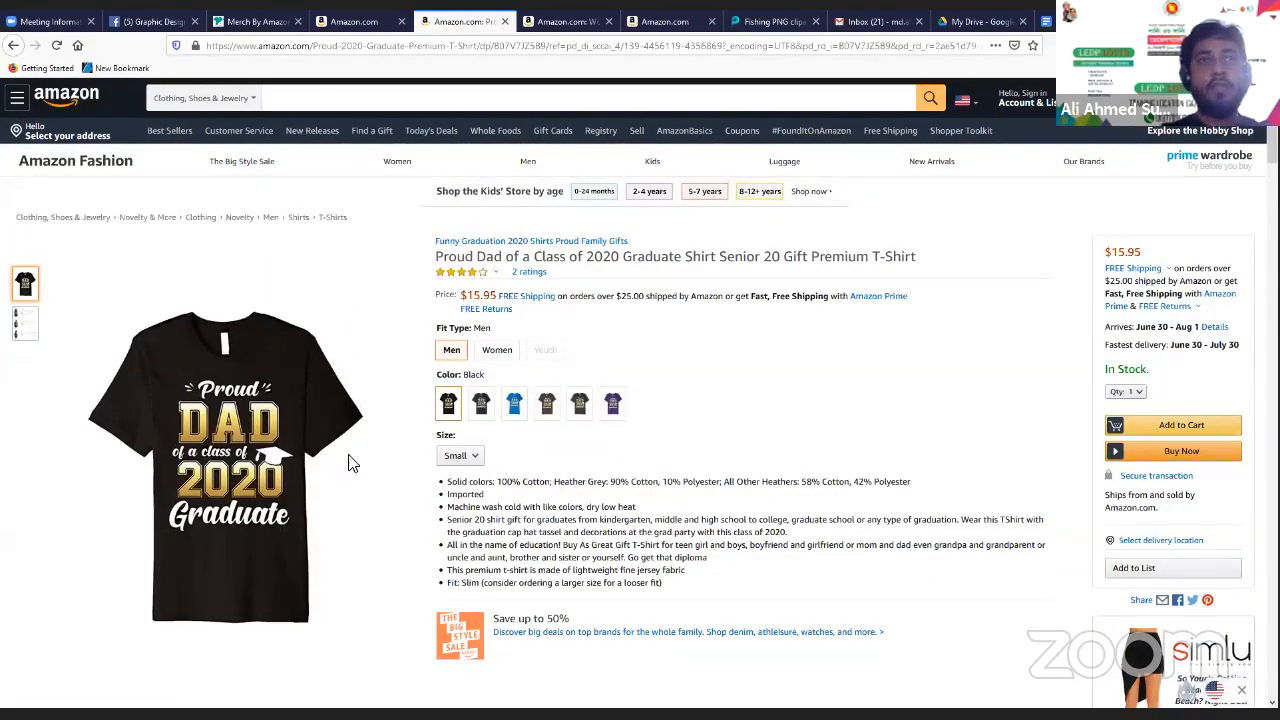
{"action": "key", "text": "ctrl+l"}
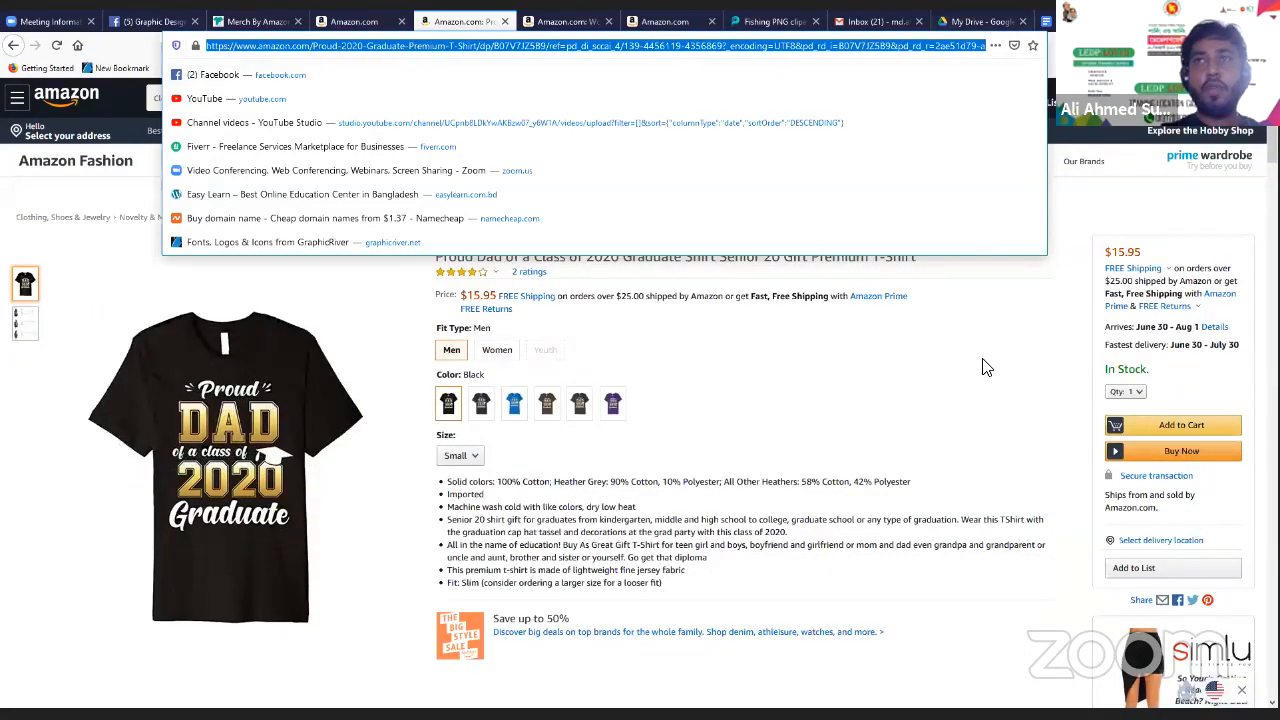
{"action": "left_click", "coordinate": [505, 405]}
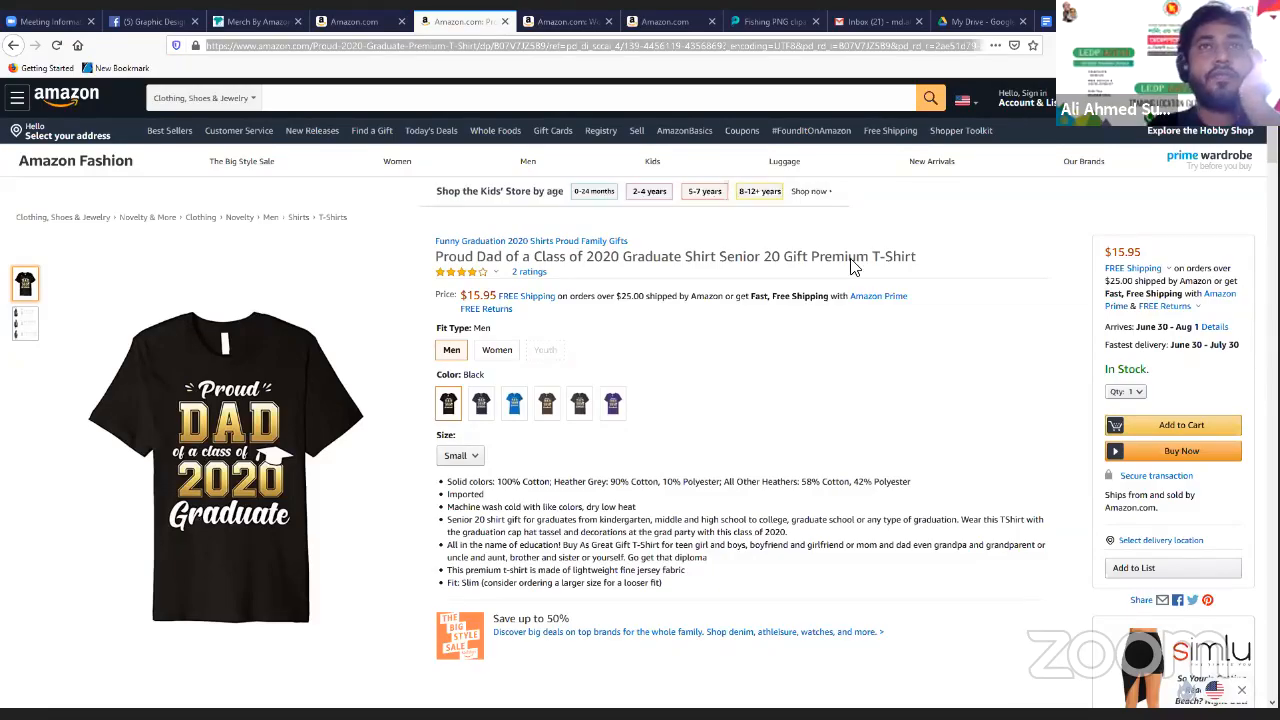
{"action": "left_click", "coordinate": [836, 423]}
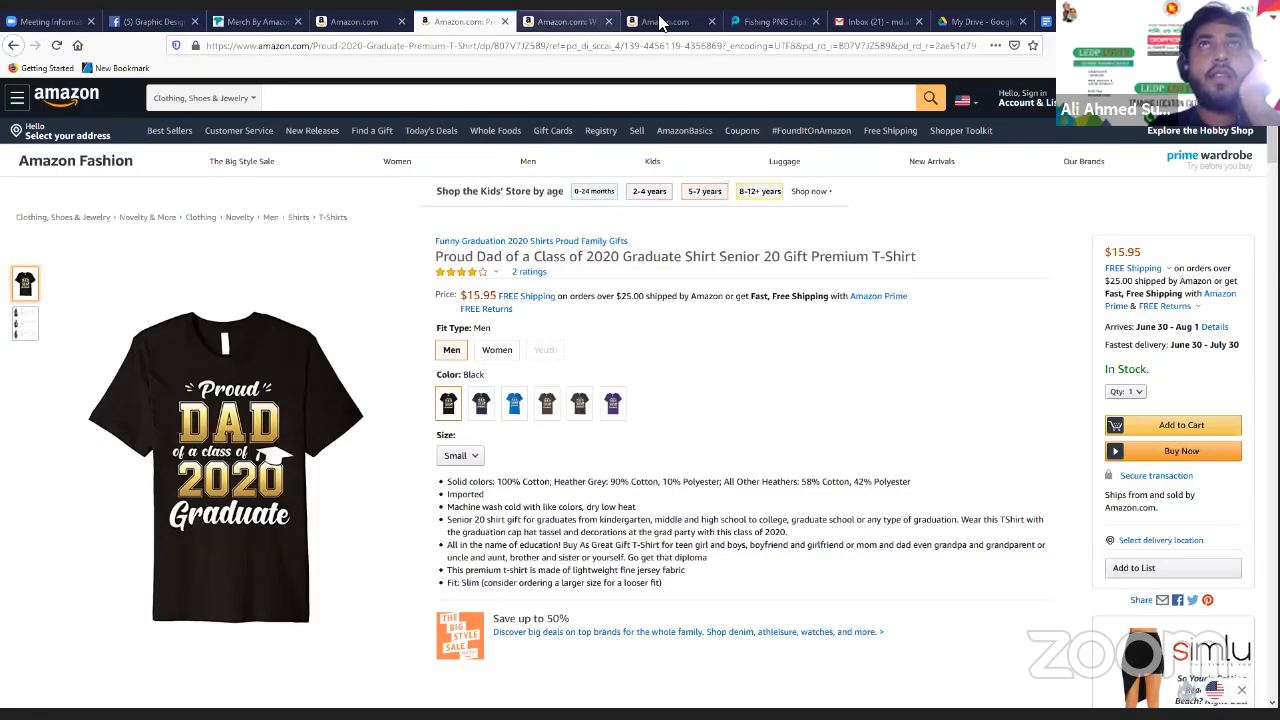
Switch to the dad t shirt results, review the first two rows and open the Best Cat Dad Ever T-shirt
{"action": "key", "text": "ctrl+Tab"}
{"action": "key", "text": "ctrl+Tab"}
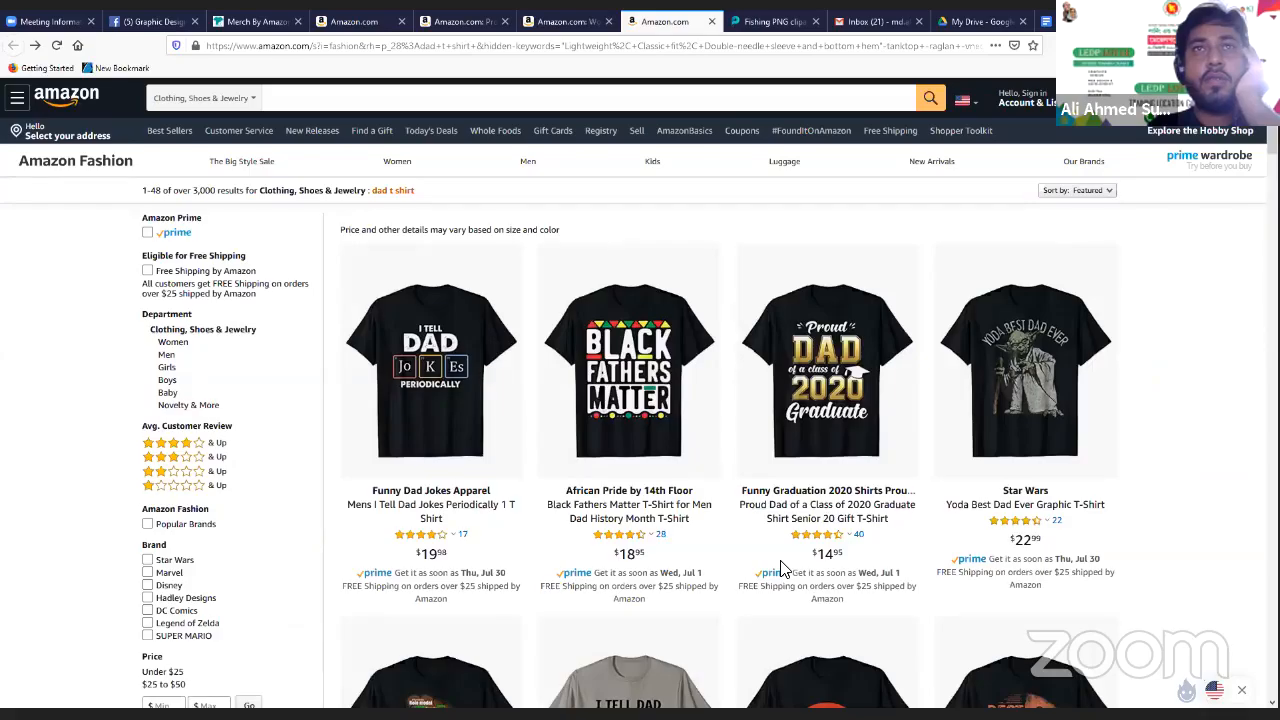
{"action": "scroll", "coordinate": [780, 569], "scroll_direction": "down", "scroll_amount": 1}
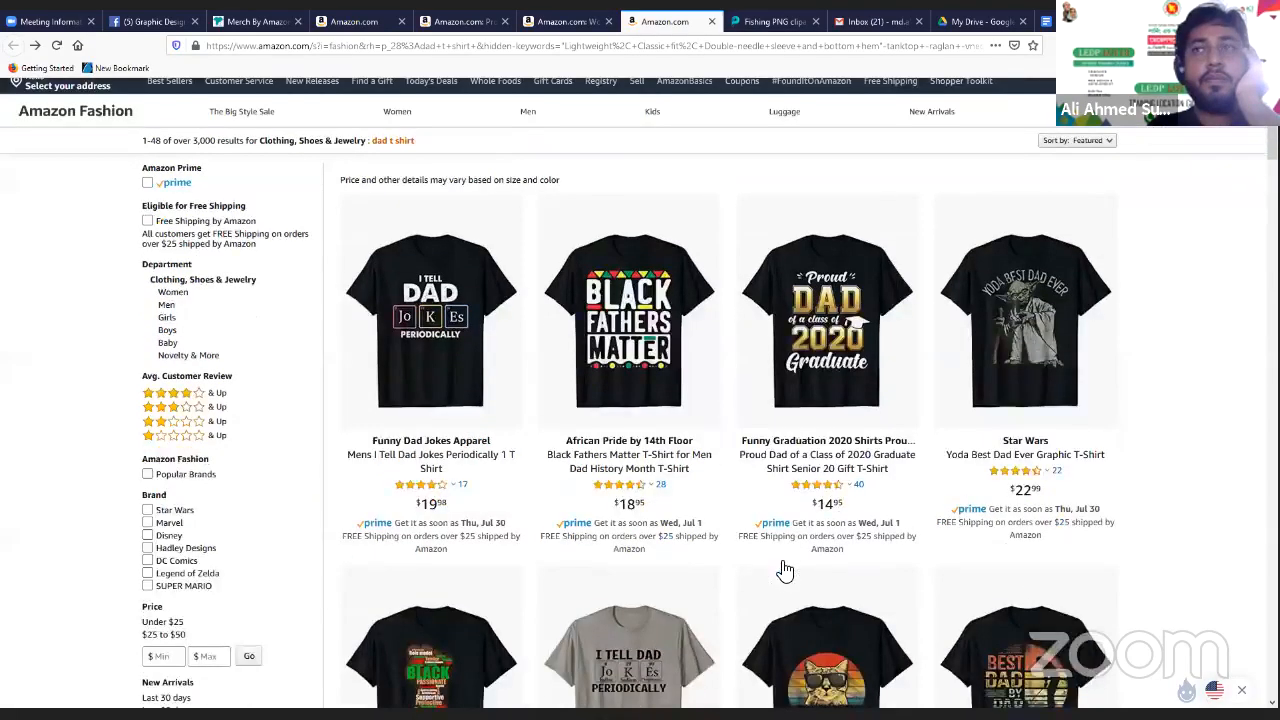
{"action": "scroll", "coordinate": [780, 571], "scroll_direction": "down", "scroll_amount": 3}
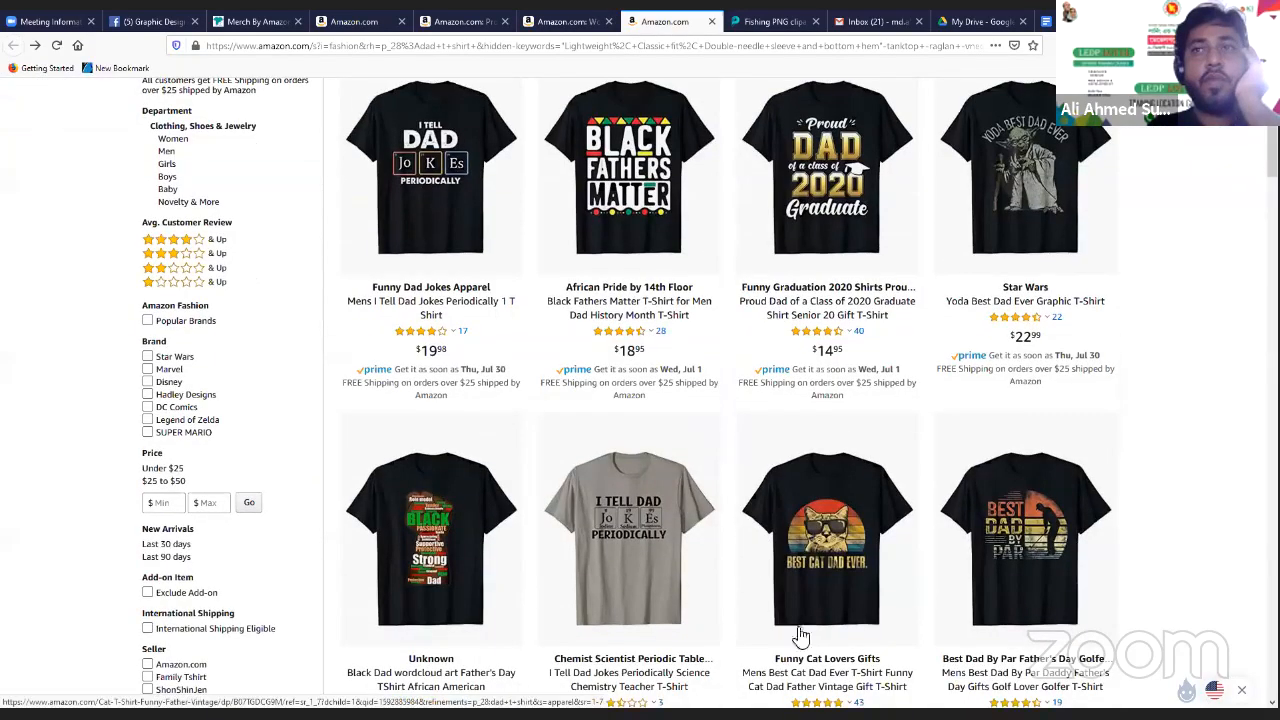
{"action": "left_click", "coordinate": [841, 538]}
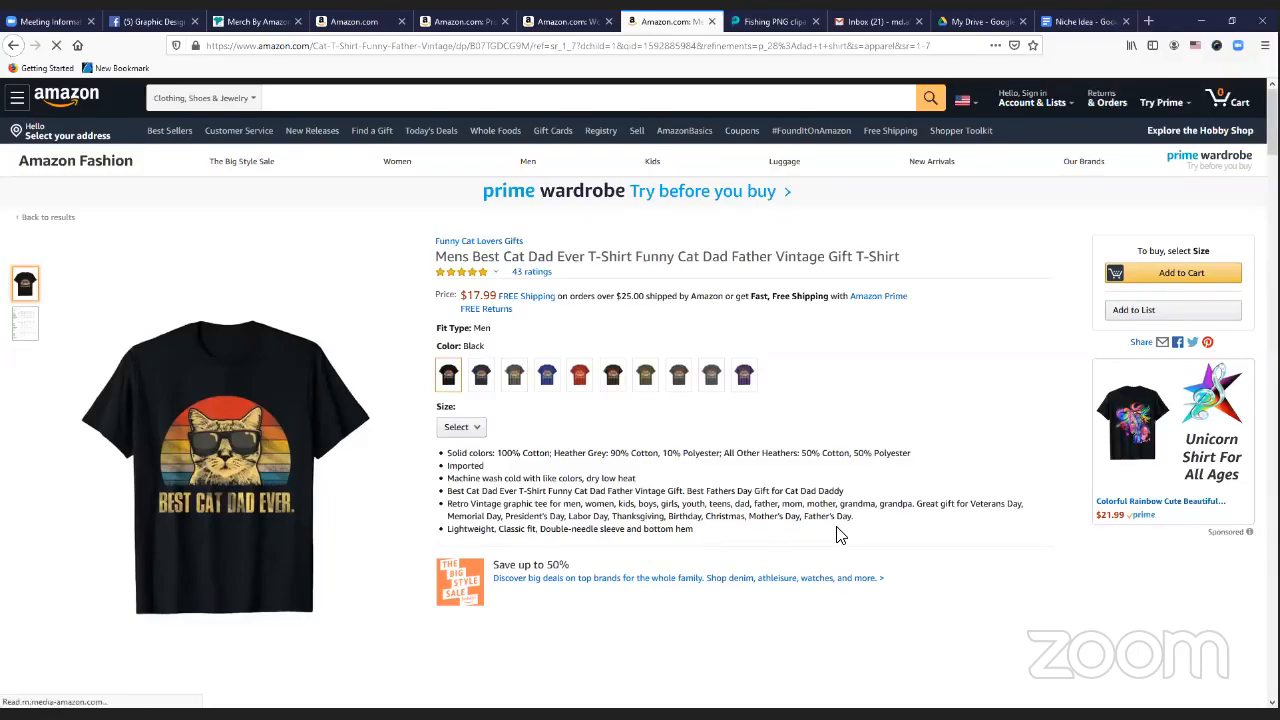
Inspect the Best Cat Dad Ever design enlarged and select the address of its product page
{"action": "mouse_move", "coordinate": [166, 423]}
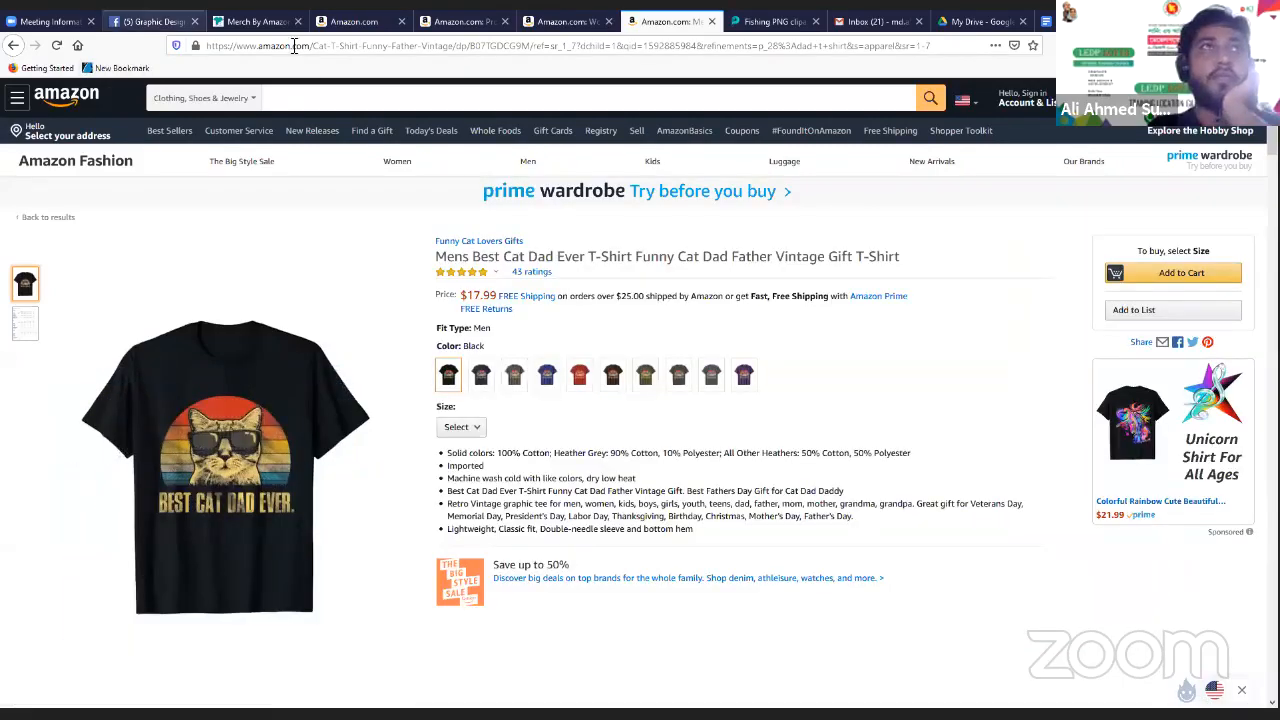
{"action": "left_click", "coordinate": [295, 47]}
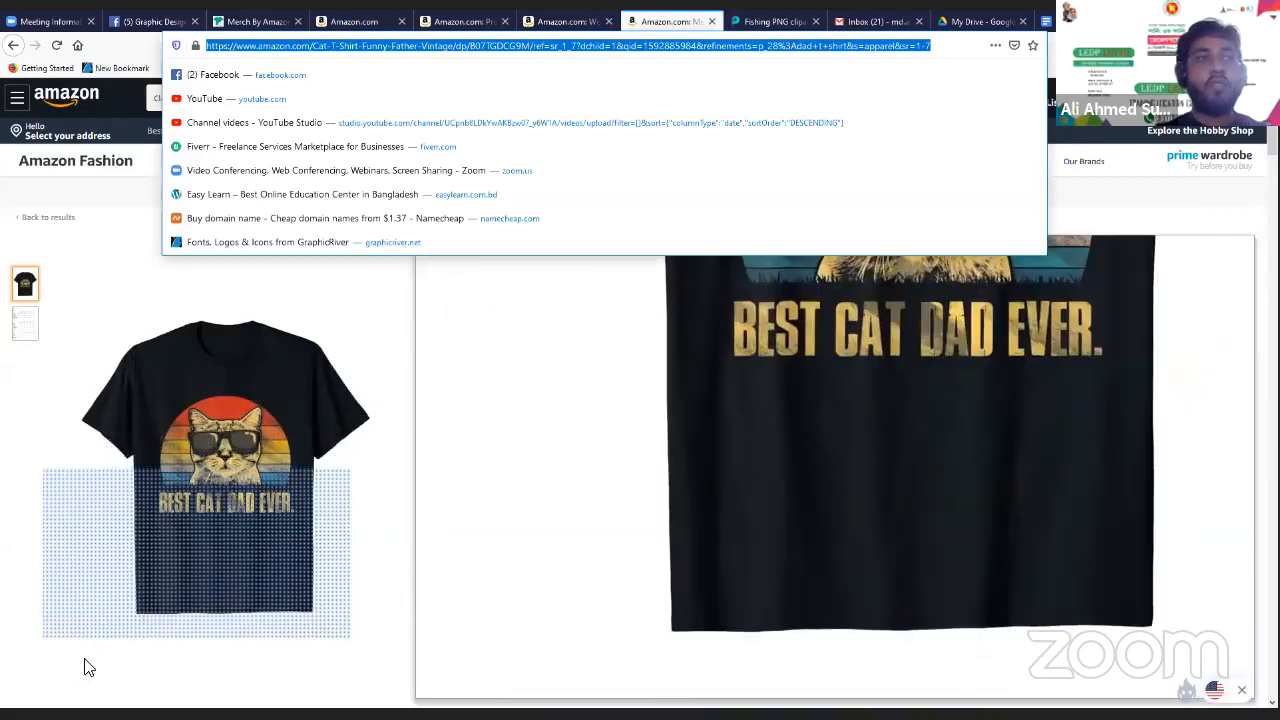
{"action": "left_click", "coordinate": [1049, 220]}
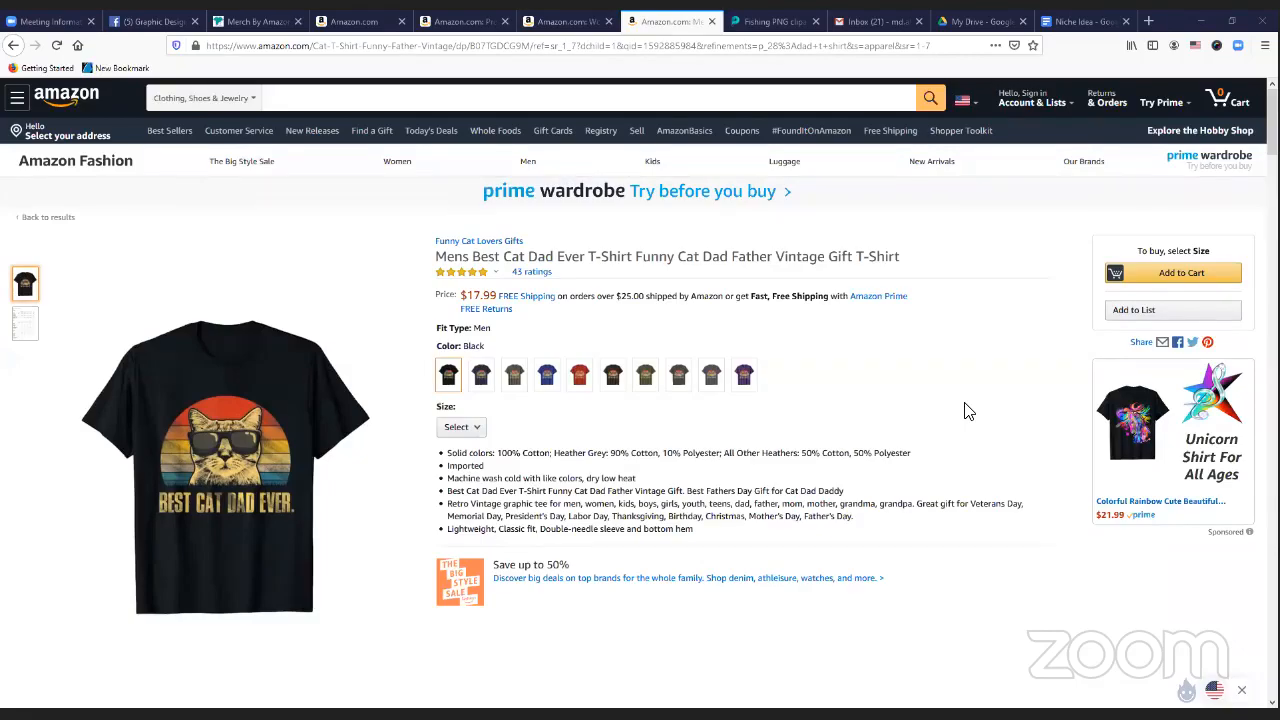
Capture a region screenshot of the Best Cat Dad Ever T-shirt image and download it
{"action": "mouse_move", "coordinate": [171, 414]}
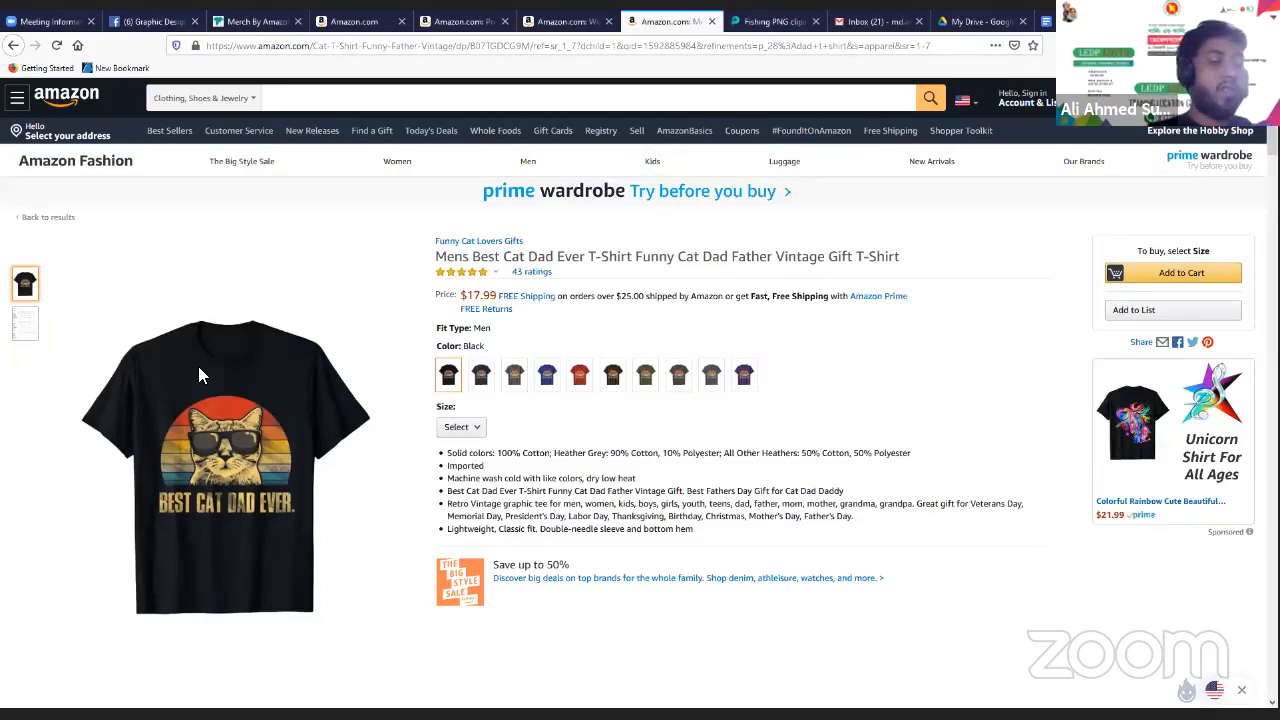
{"action": "key", "text": "ctrl+shift+s"}
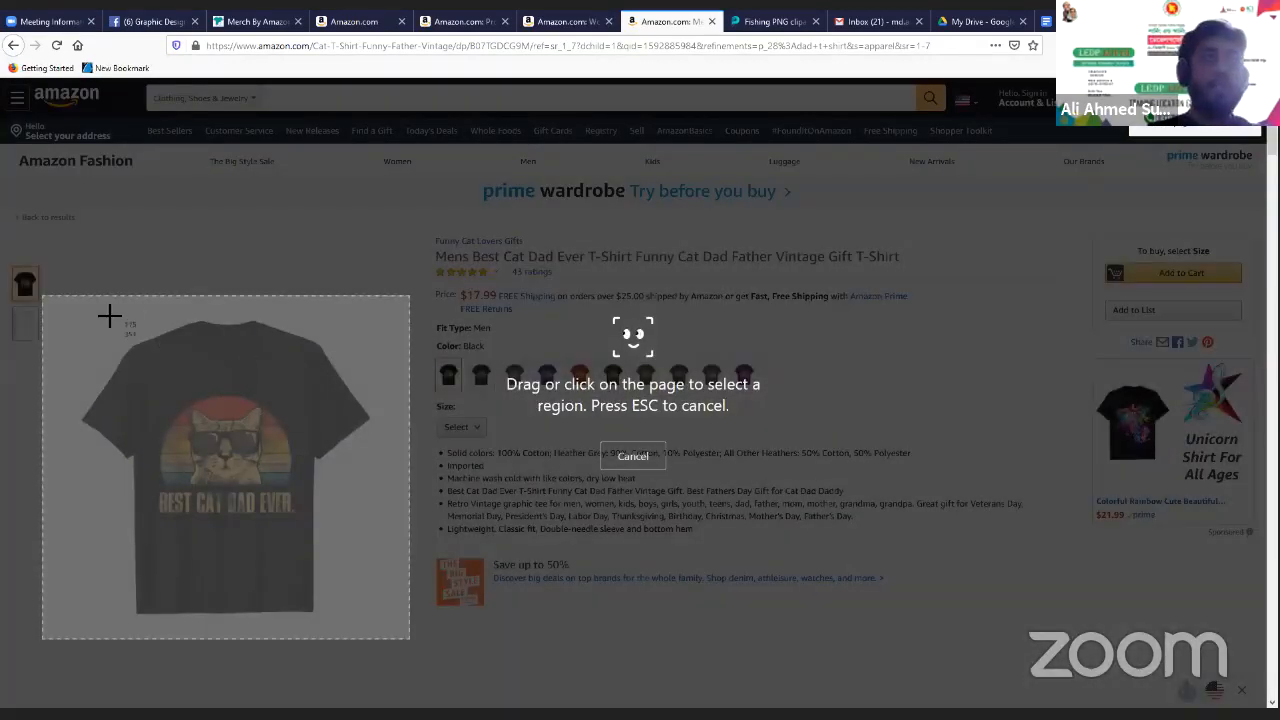
{"action": "left_click_drag", "start_coordinate": [71, 310], "coordinate": [384, 640]}
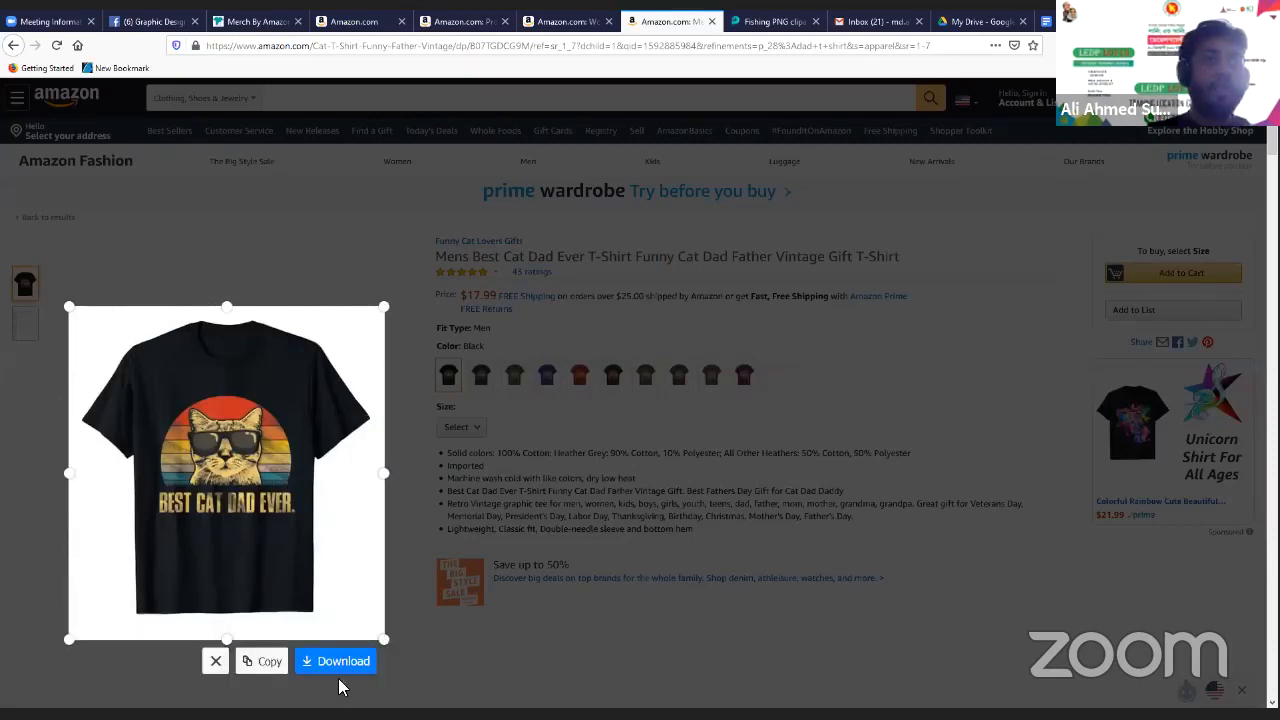
{"action": "left_click", "coordinate": [343, 661]}
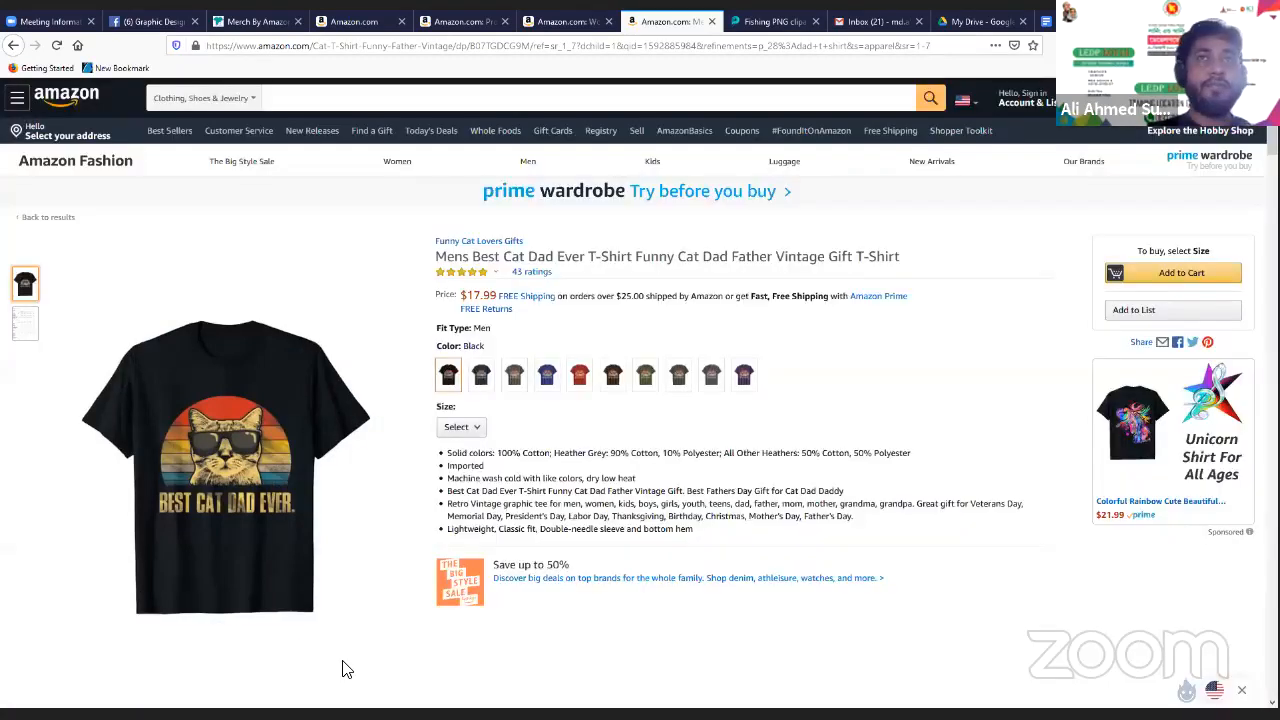
Switch to the It Takes A Badass Mom To Be A Dad listing and examine the recommended shirts below it
{"action": "left_click", "coordinate": [565, 22]}
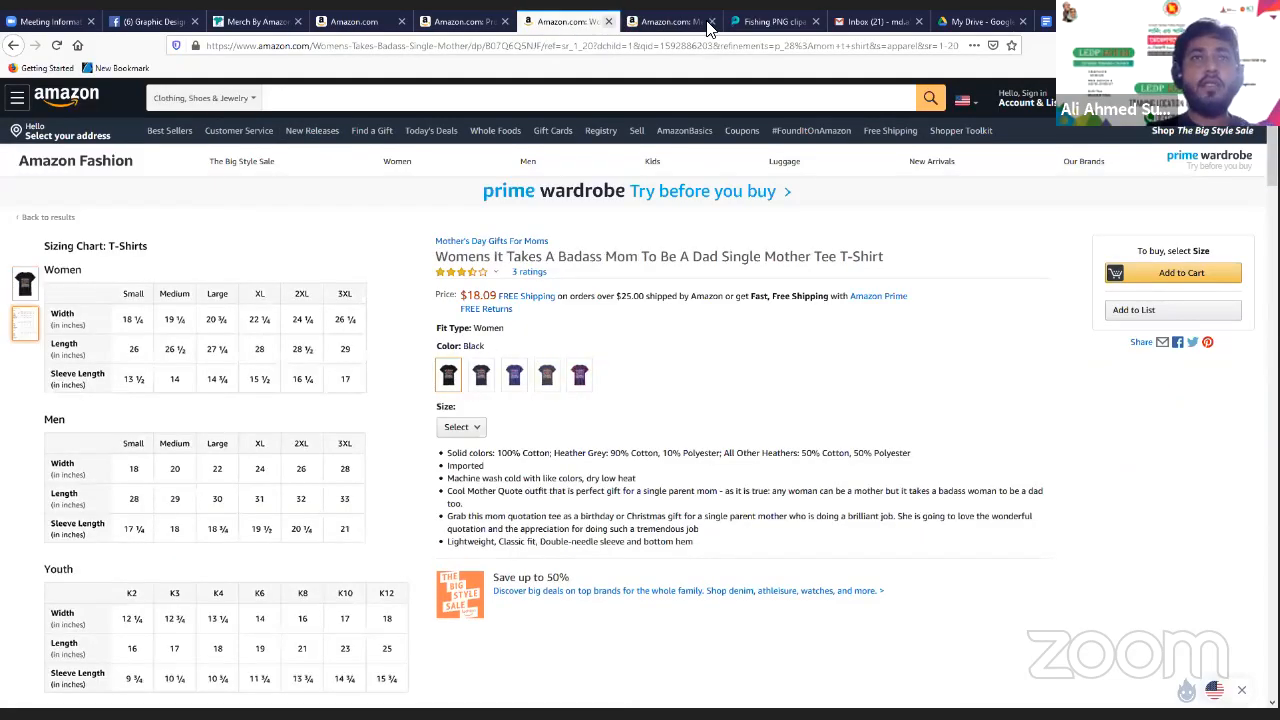
{"action": "scroll", "coordinate": [660, 487], "scroll_direction": "down", "scroll_amount": 5}
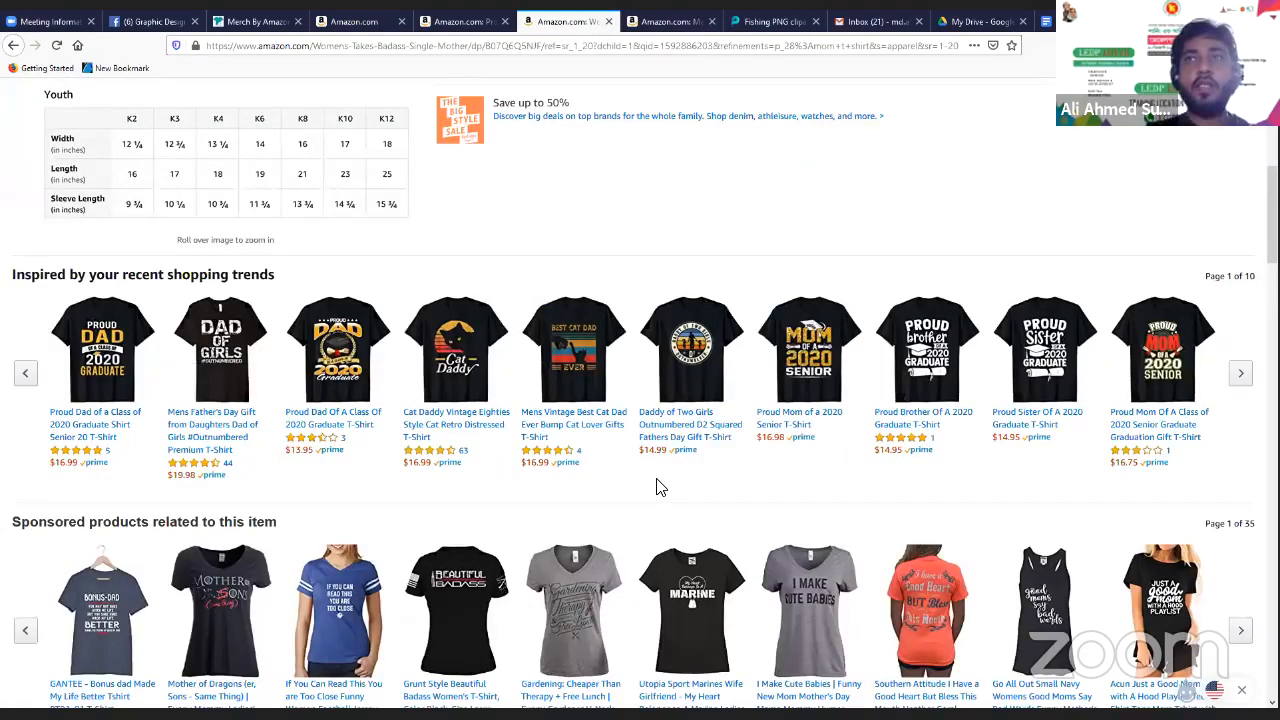
{"action": "scroll", "coordinate": [660, 487], "scroll_direction": "up", "scroll_amount": 1}
{"action": "scroll", "coordinate": [660, 487], "scroll_direction": "down", "scroll_amount": 1}
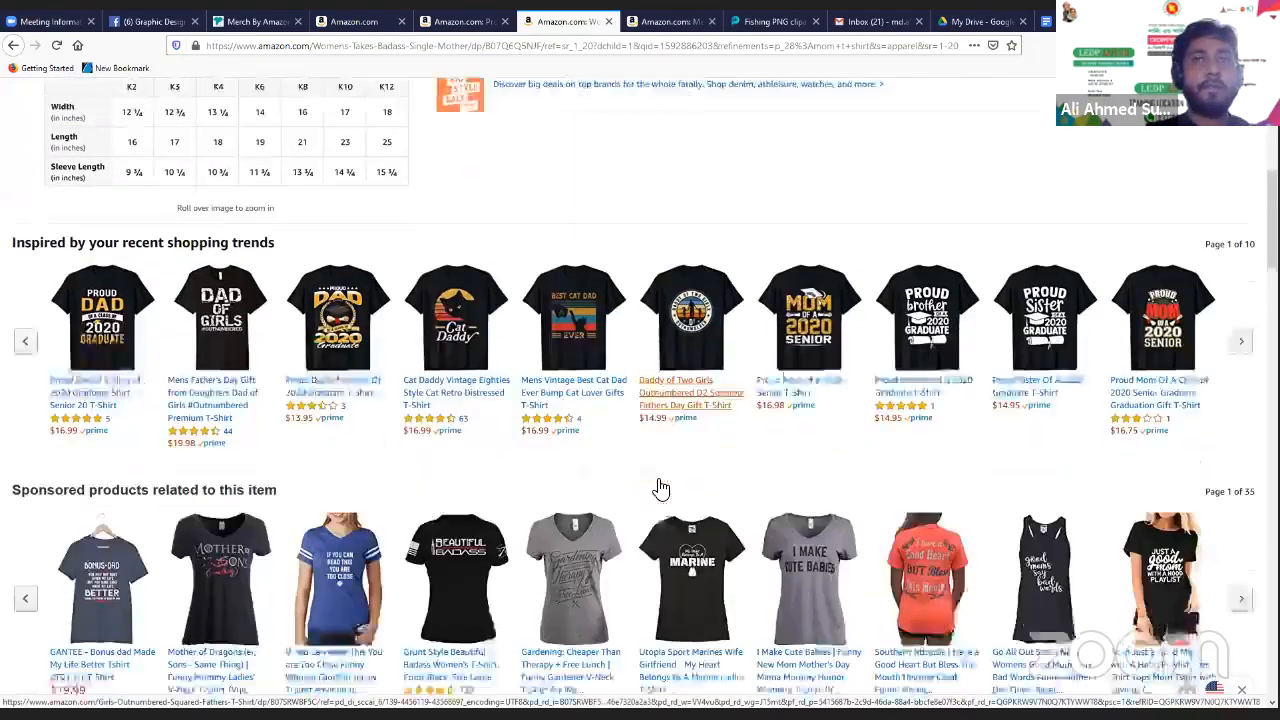
{"action": "scroll", "coordinate": [660, 487], "scroll_direction": "down", "scroll_amount": 1}
{"action": "scroll", "coordinate": [240, 470], "scroll_direction": "up", "scroll_amount": 6}
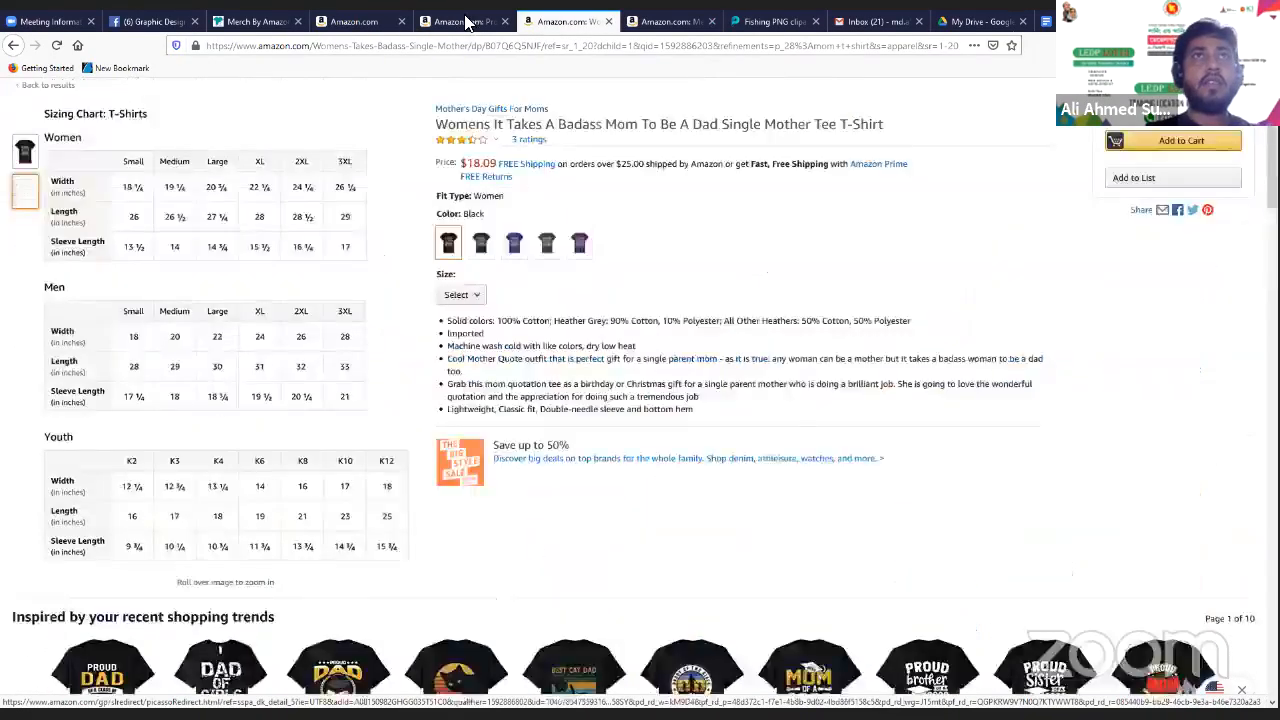
Capture a region screenshot of the Proud Dad of a Class of 2020 Graduate shirt image and download it
{"action": "key", "text": "ctrl+shift+Tab"}
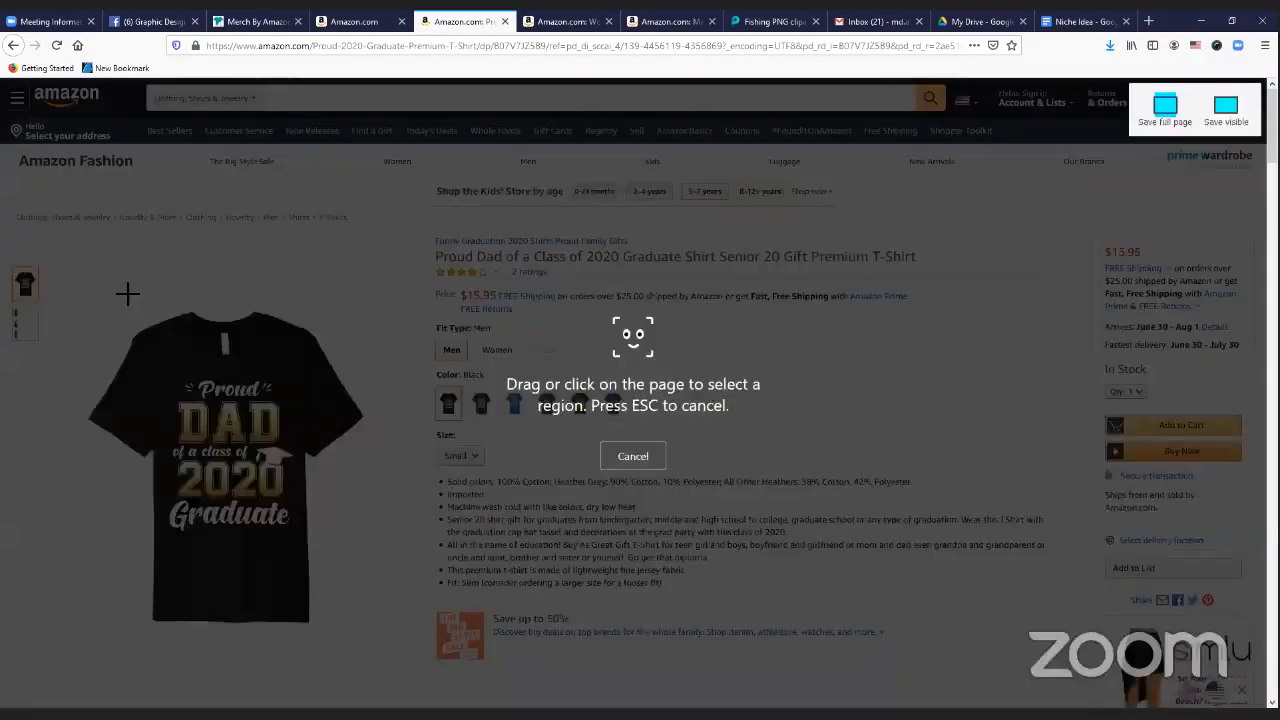
{"action": "key", "text": "ctrl+shift+s"}
{"action": "left_click_drag", "start_coordinate": [62, 267], "coordinate": [395, 665]}
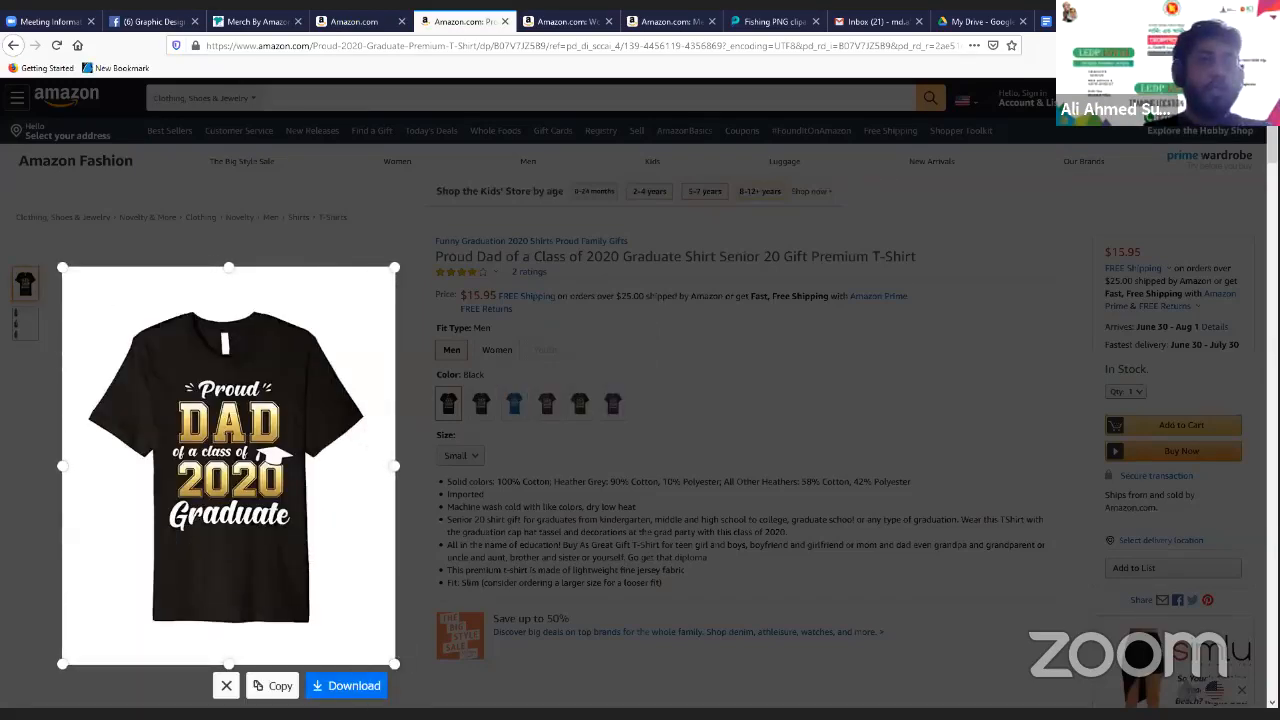
{"action": "left_click", "coordinate": [367, 690]}
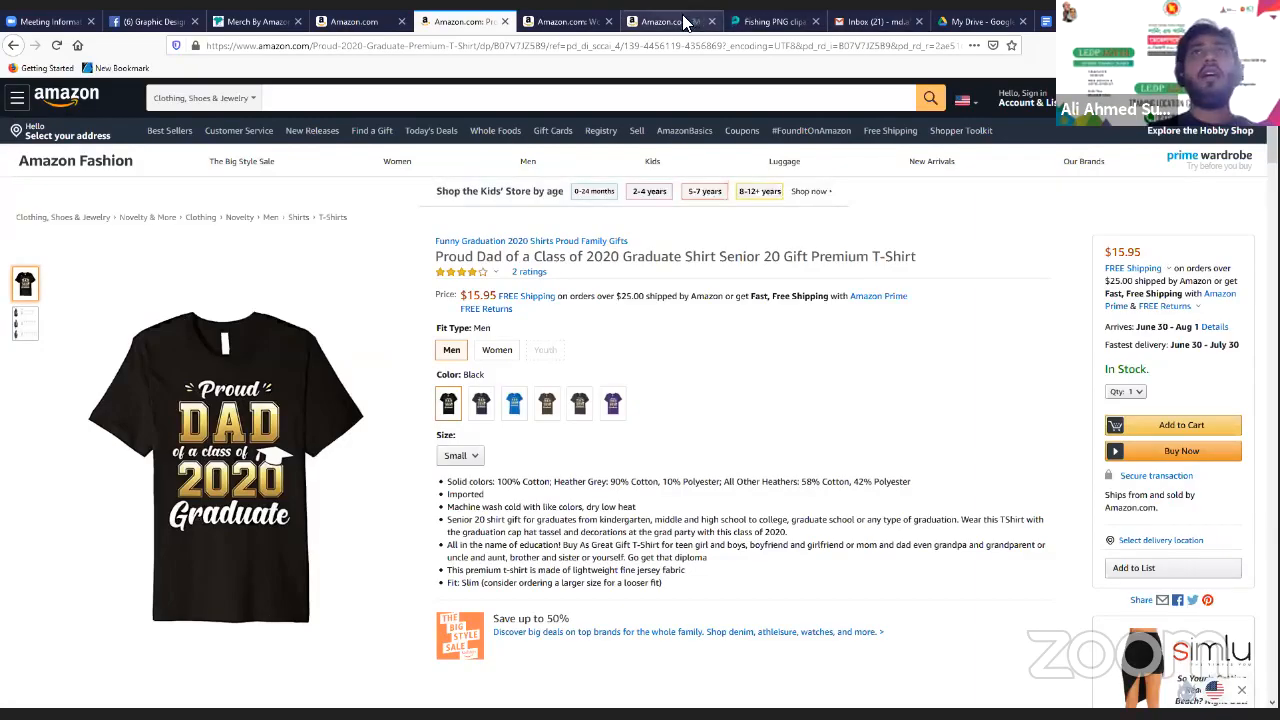
Close the Merch Informer, Amazon.com, Proud Dad and Badass Mom pages, keeping the Best Cat Dad Ever listing open
{"action": "left_click", "coordinate": [557, 22]}
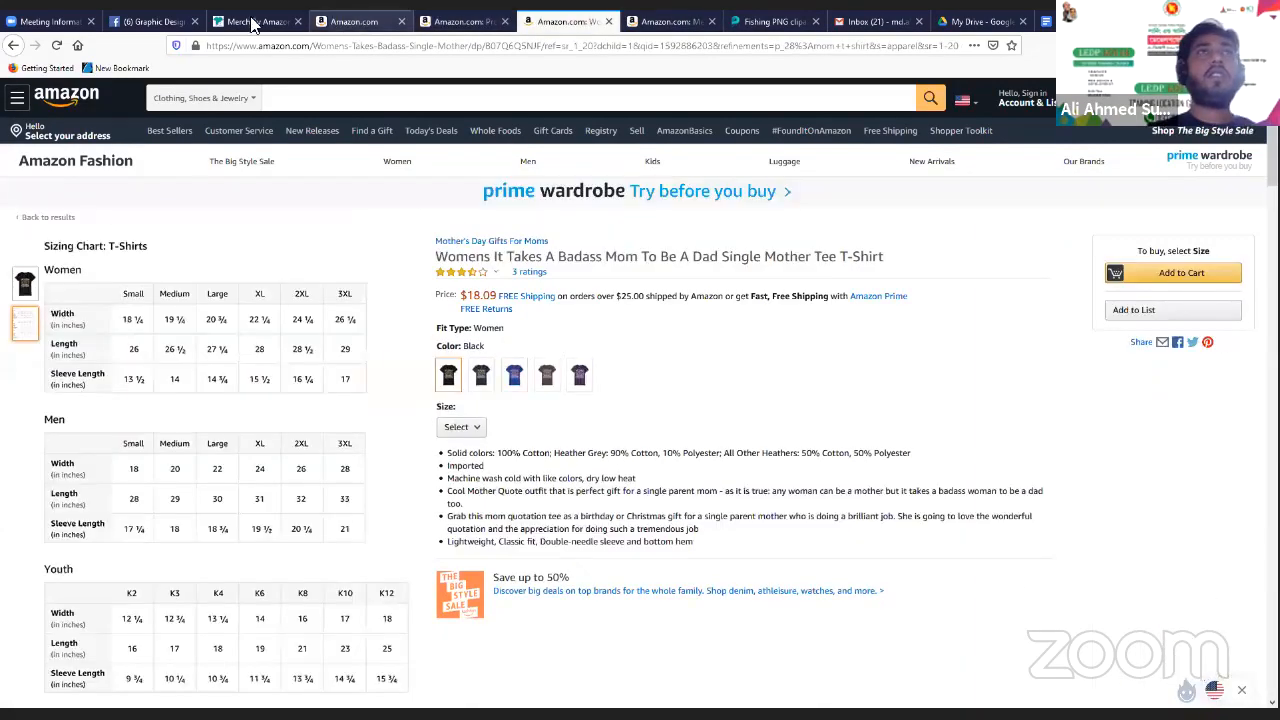
{"action": "left_click", "coordinate": [355, 22]}
{"action": "left_click", "coordinate": [289, 22]}
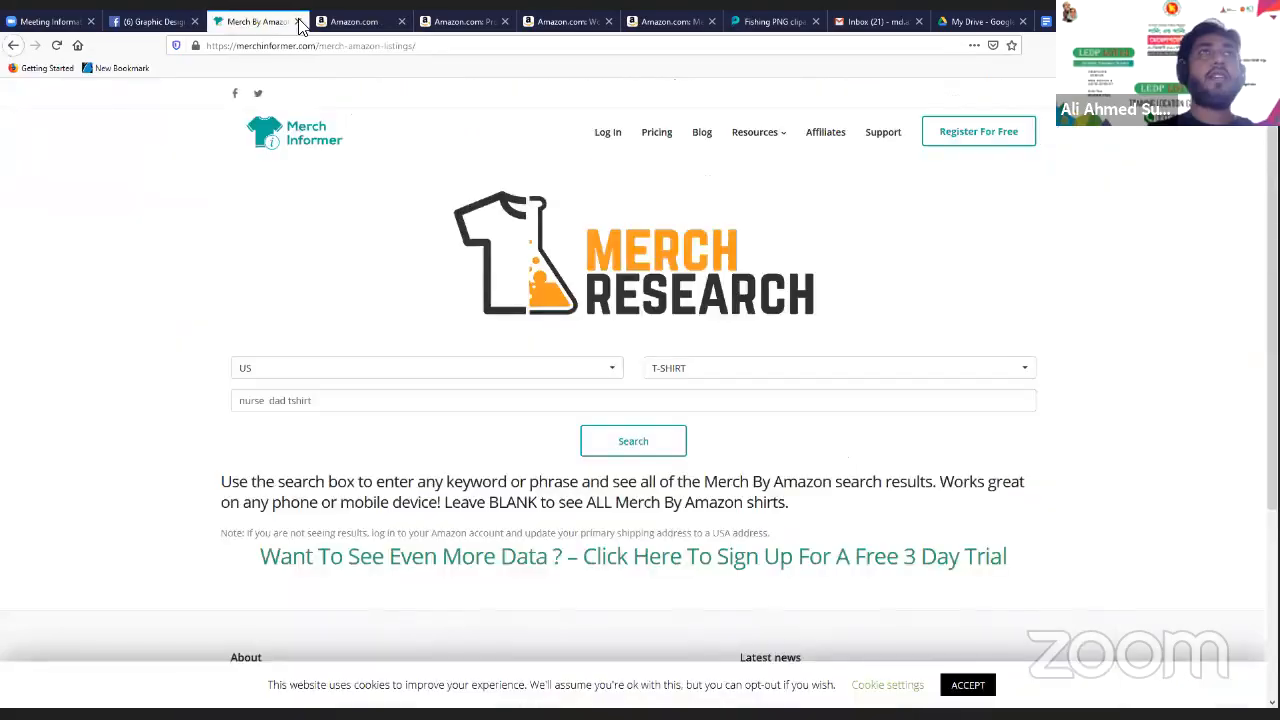
{"action": "left_click", "coordinate": [297, 21]}
{"action": "left_click", "coordinate": [297, 21]}
{"action": "left_click", "coordinate": [297, 21]}
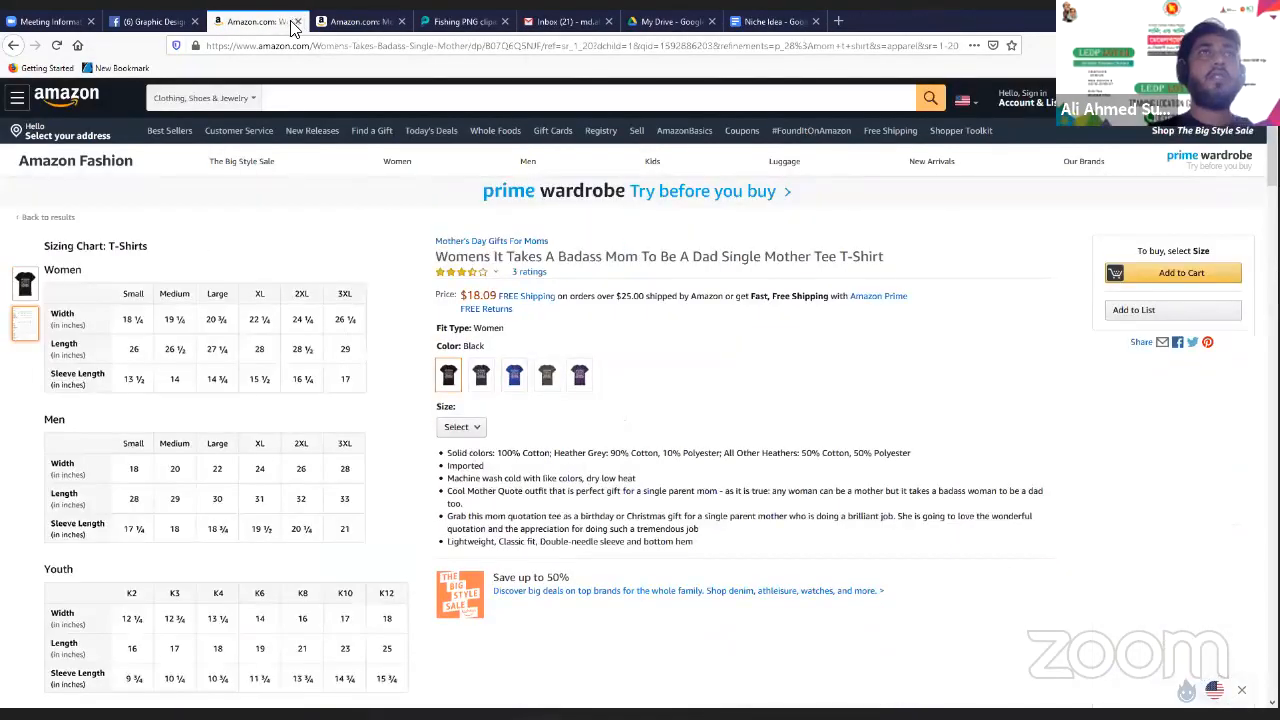
{"action": "left_click", "coordinate": [297, 22]}
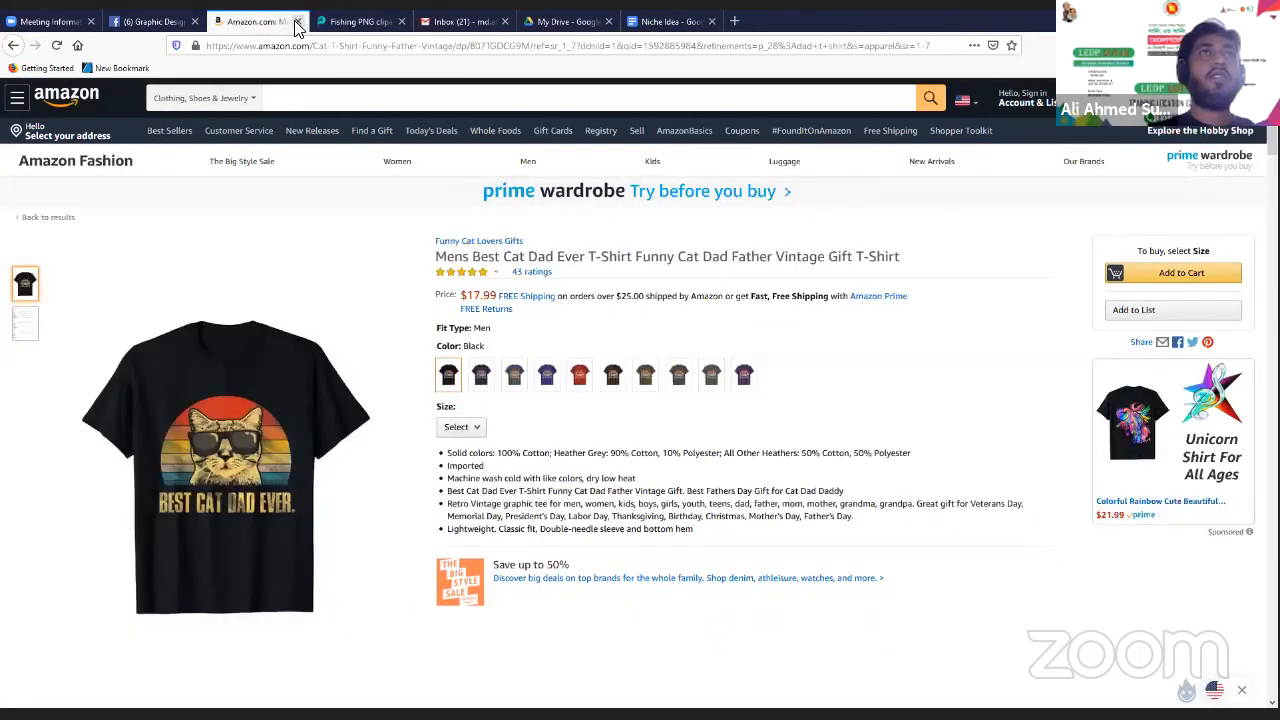
Search the web for "font finder" in place of the cat dad listing and review the results
{"action": "left_click", "coordinate": [340, 50]}
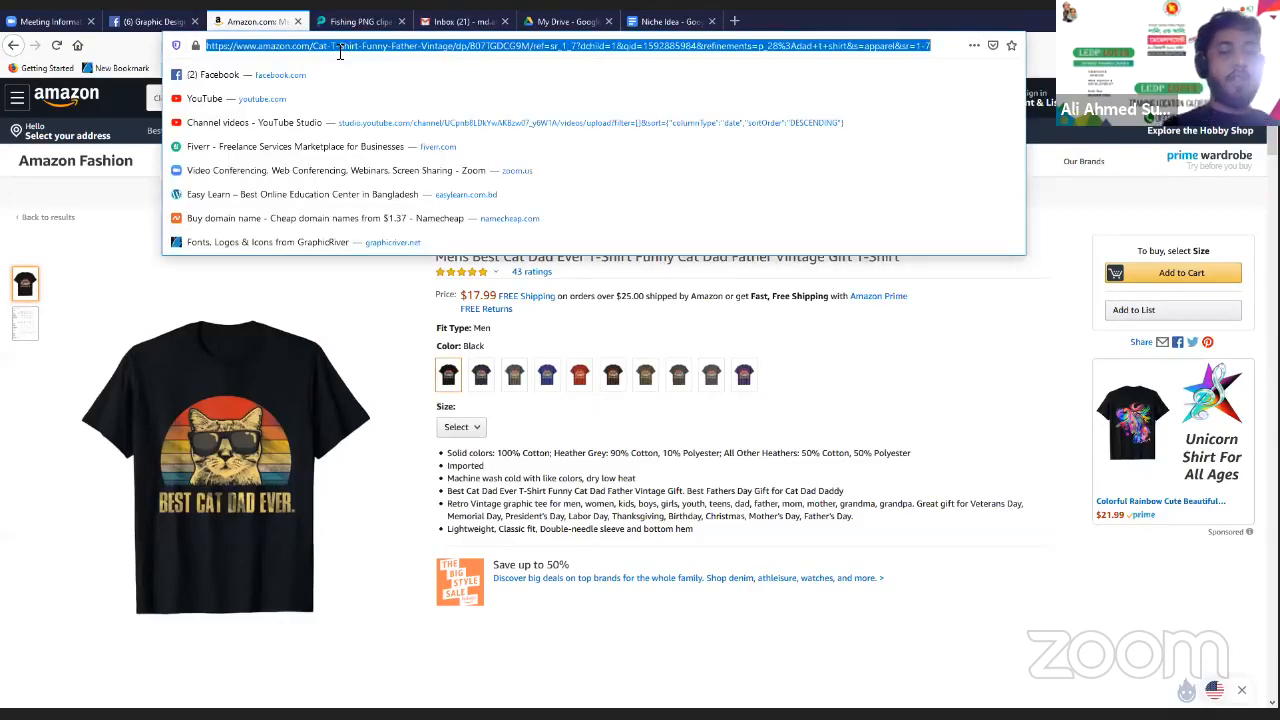
{"action": "key", "text": "BackSpace"}
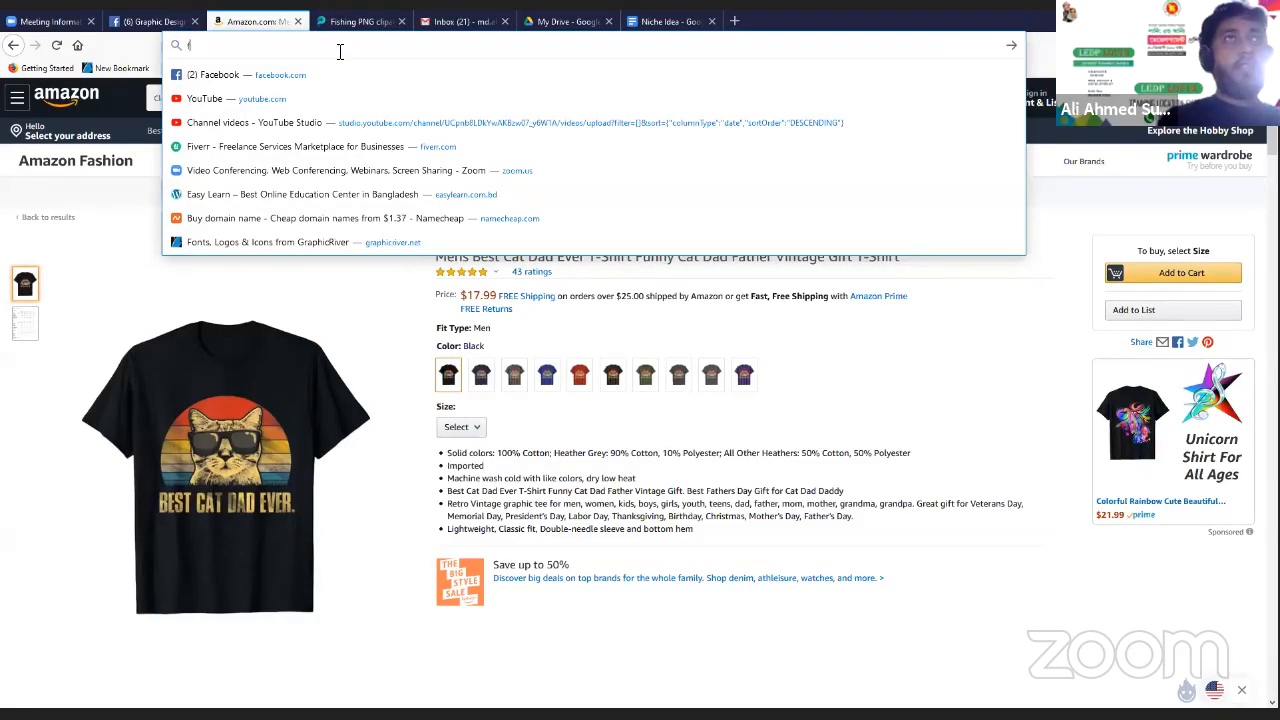
{"action": "type", "text": "font fin"}
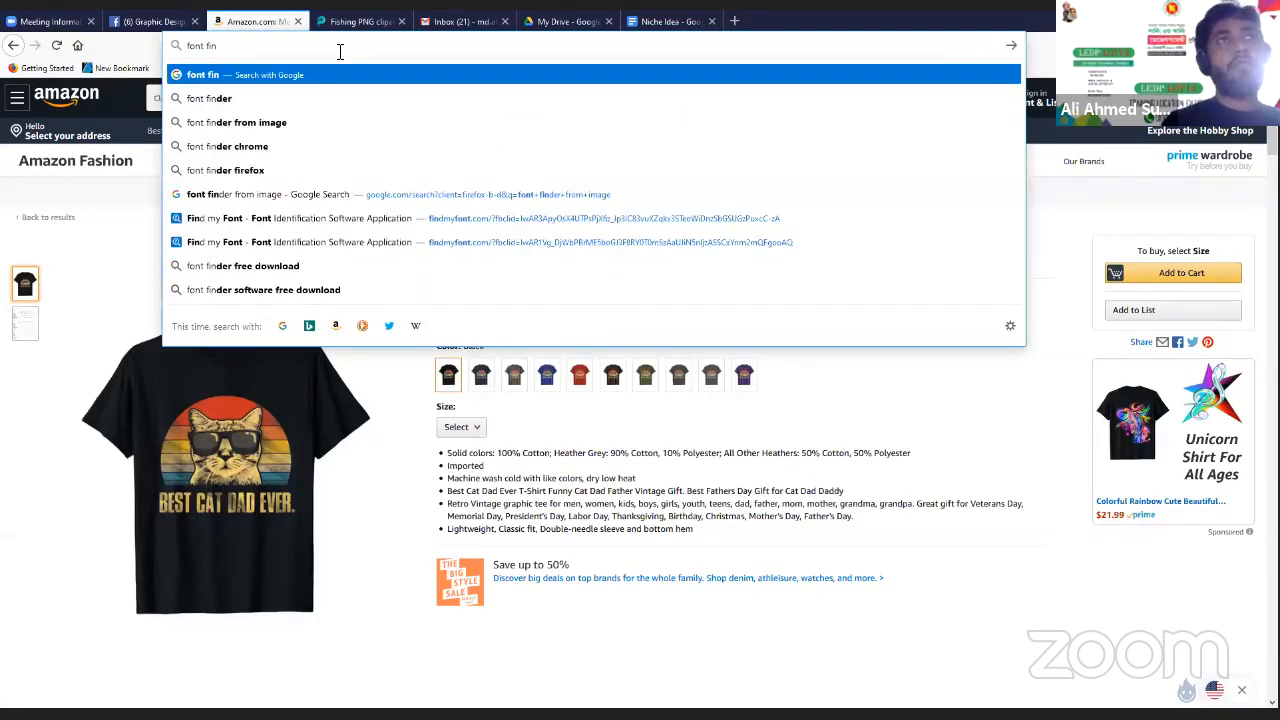
{"action": "type", "text": "der"}
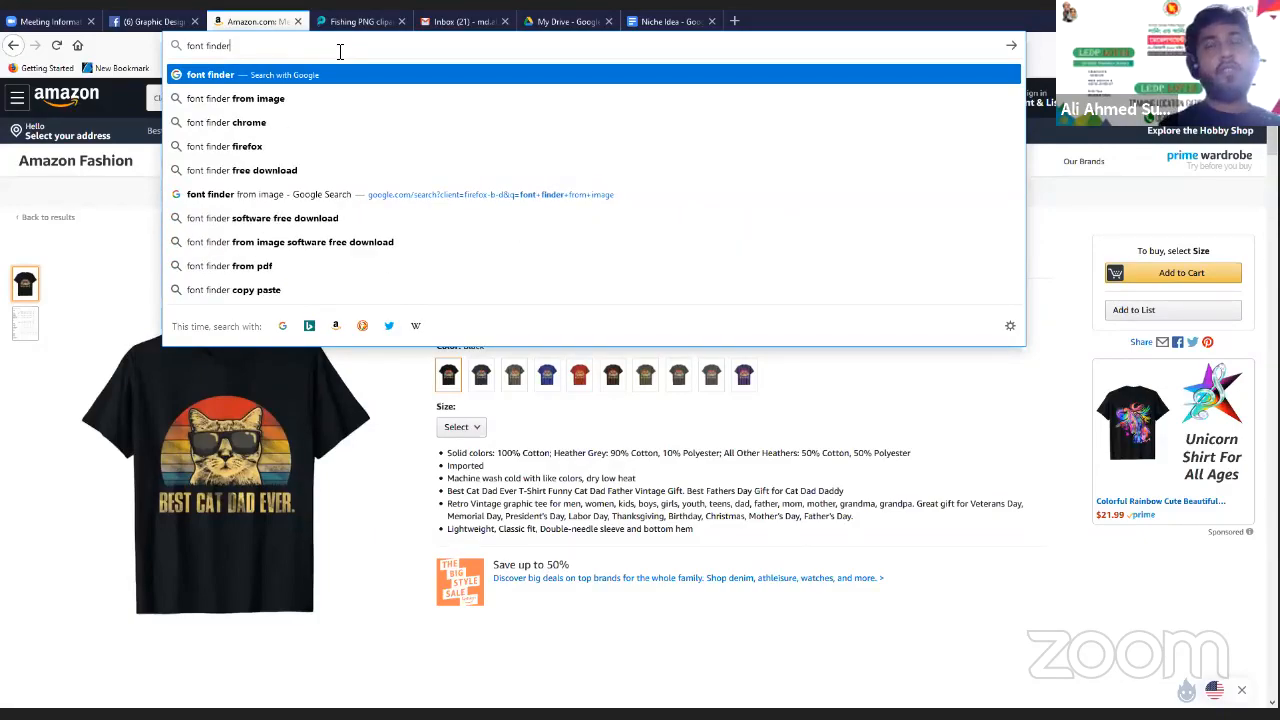
{"action": "key", "text": "Return"}
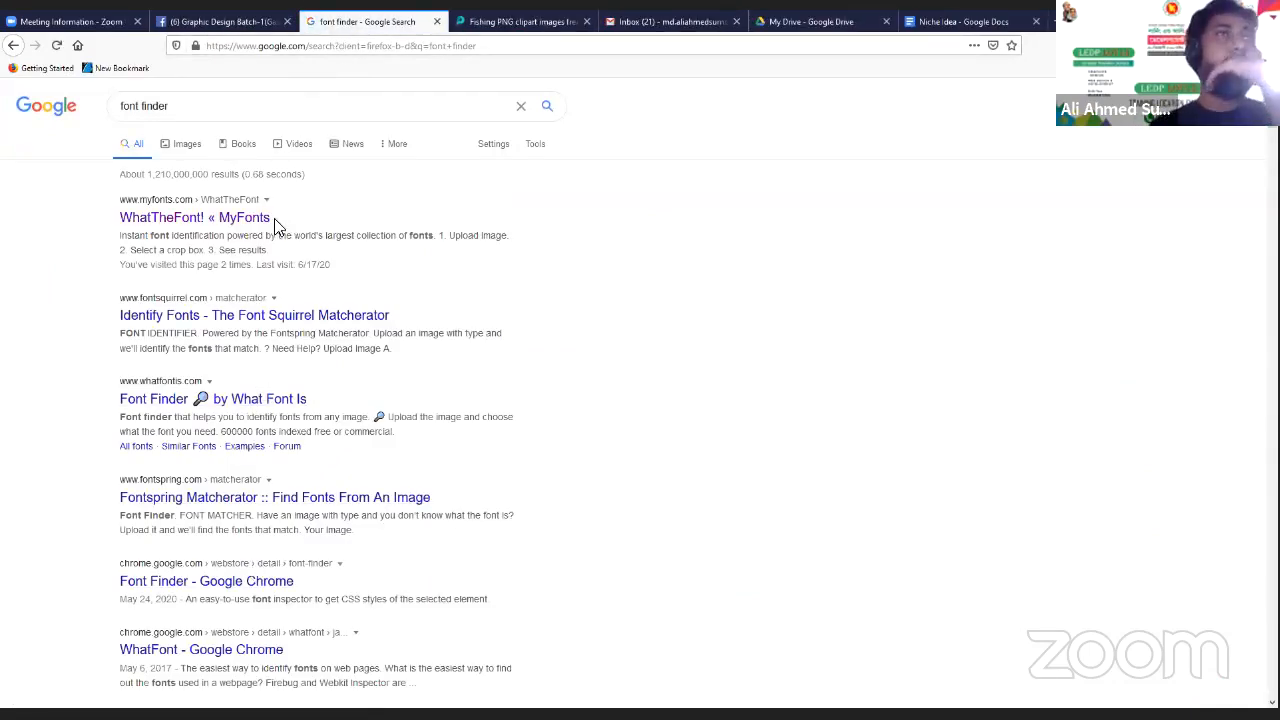
{"action": "scroll", "coordinate": [238, 465], "scroll_direction": "down", "scroll_amount": 3}
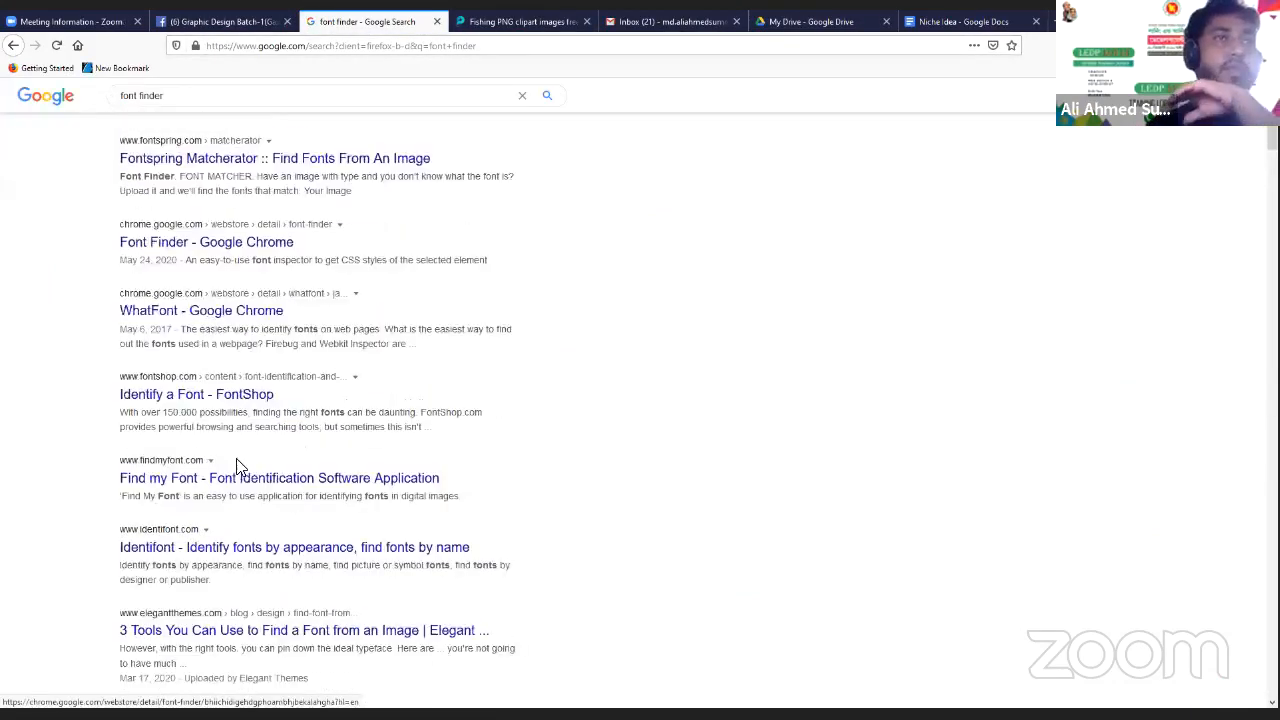
{"action": "scroll", "coordinate": [238, 465], "scroll_direction": "down", "scroll_amount": 10}
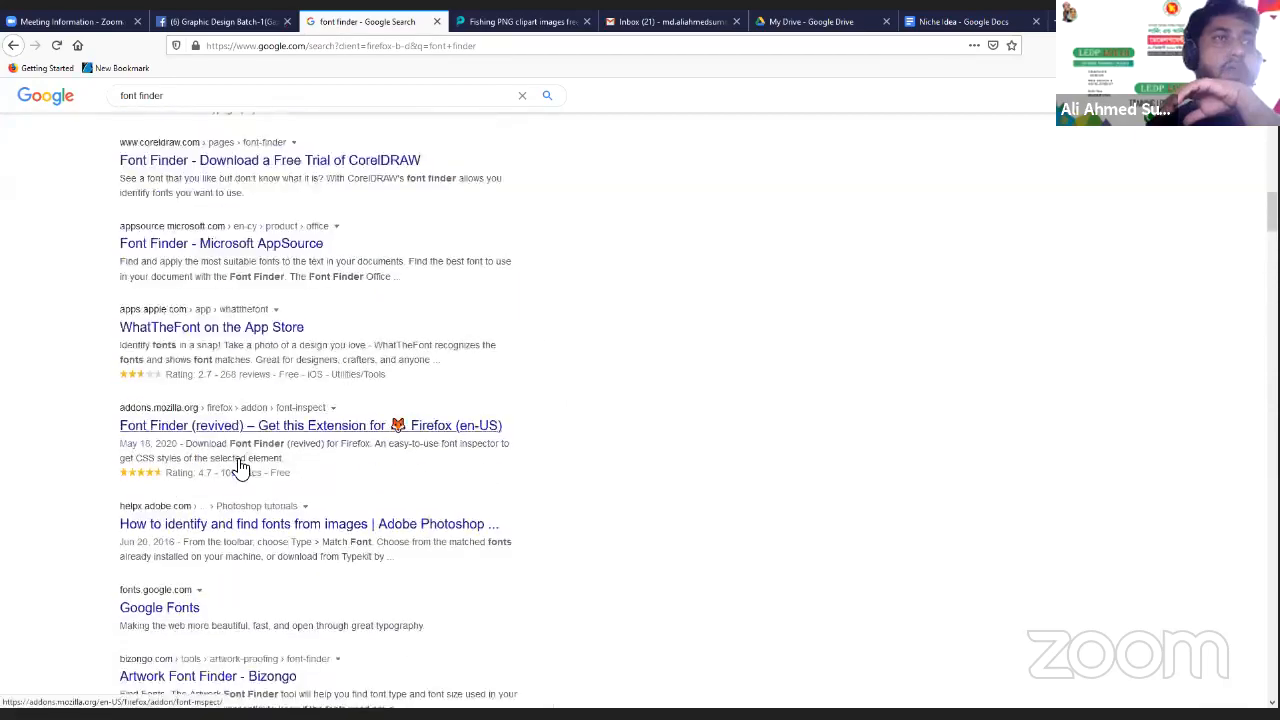
{"action": "scroll", "coordinate": [238, 465], "scroll_direction": "down", "scroll_amount": 3}
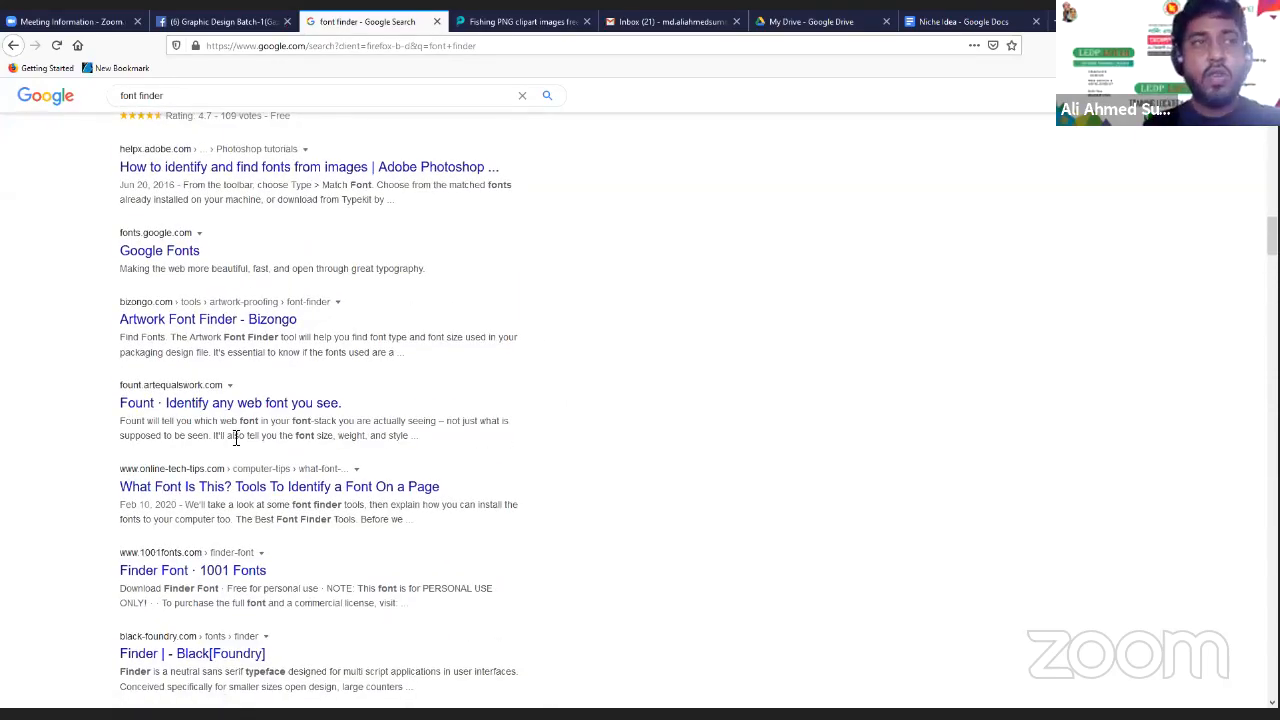
{"action": "scroll", "coordinate": [236, 440], "scroll_direction": "up", "scroll_amount": 10}
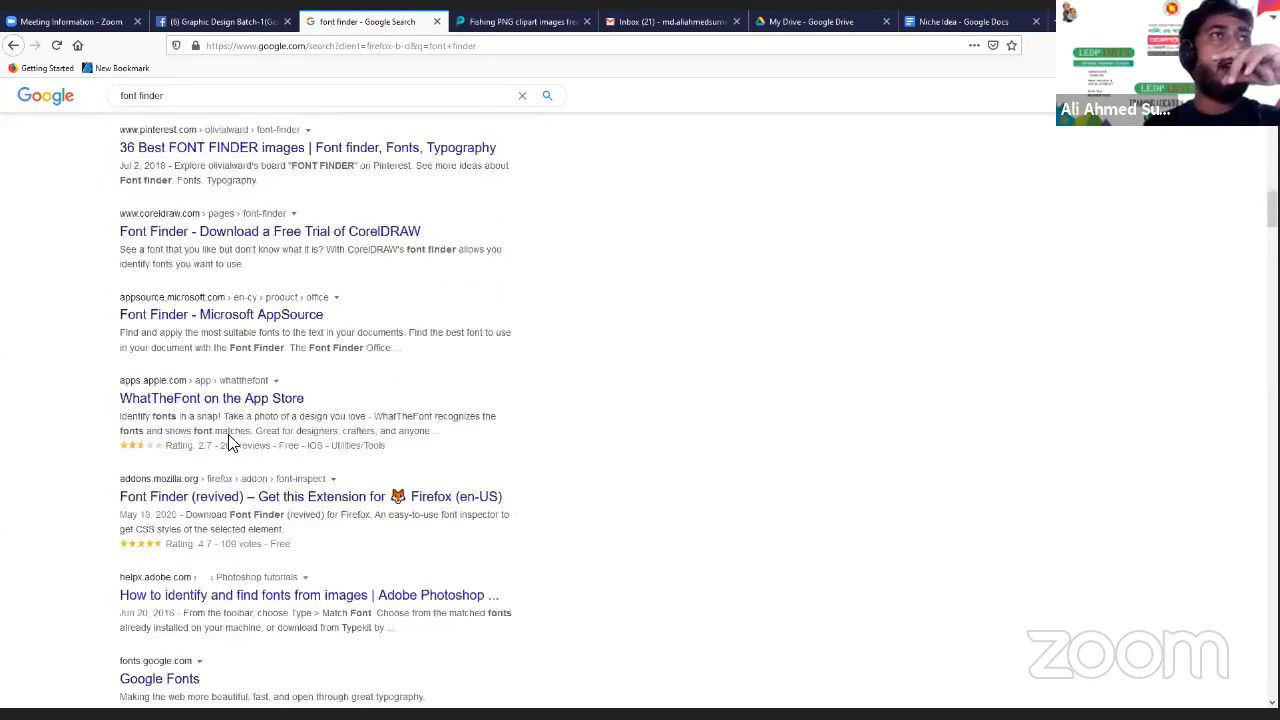
{"action": "scroll", "coordinate": [230, 440], "scroll_direction": "up", "scroll_amount": 10}
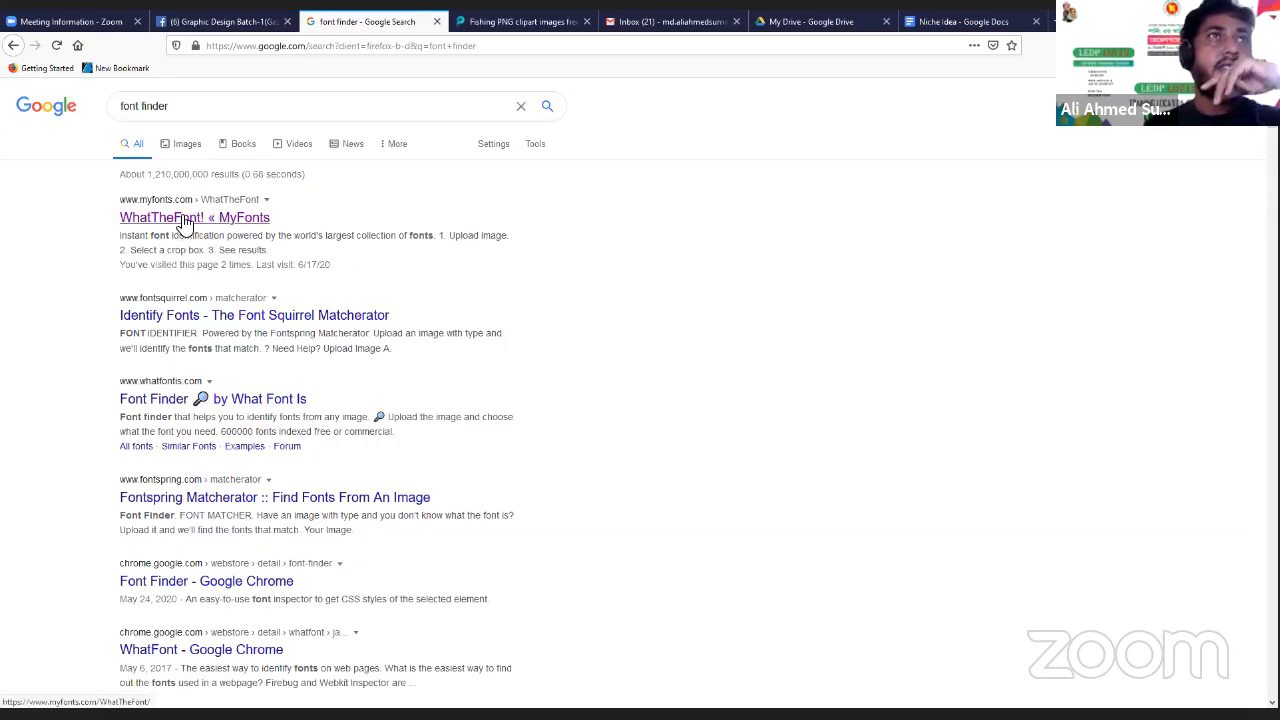
Open the WhatTheFont, Font Squirrel Matcherator, What Font Is, Fontspring Matcherator and Chrome Font Finder results in separate new tabs
{"action": "right_click", "coordinate": [186, 220]}
{"action": "left_click", "coordinate": [228, 232]}
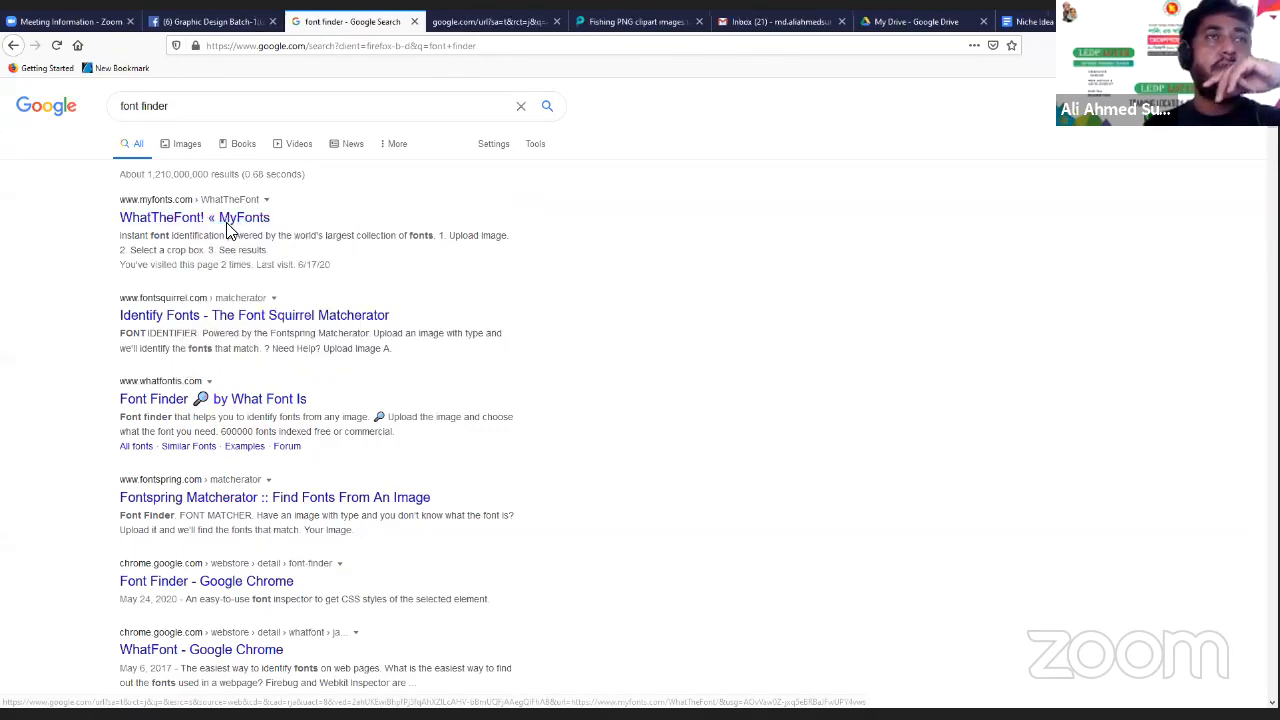
{"action": "right_click", "coordinate": [178, 322]}
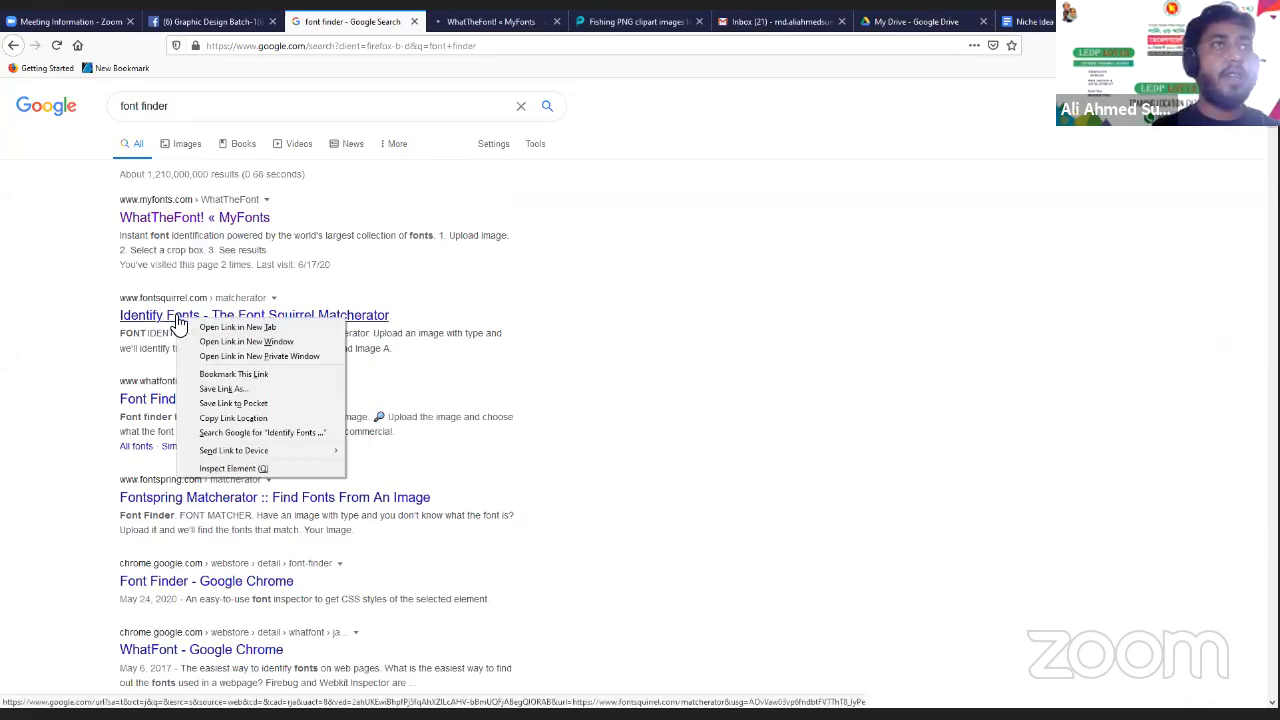
{"action": "left_click", "coordinate": [225, 333]}
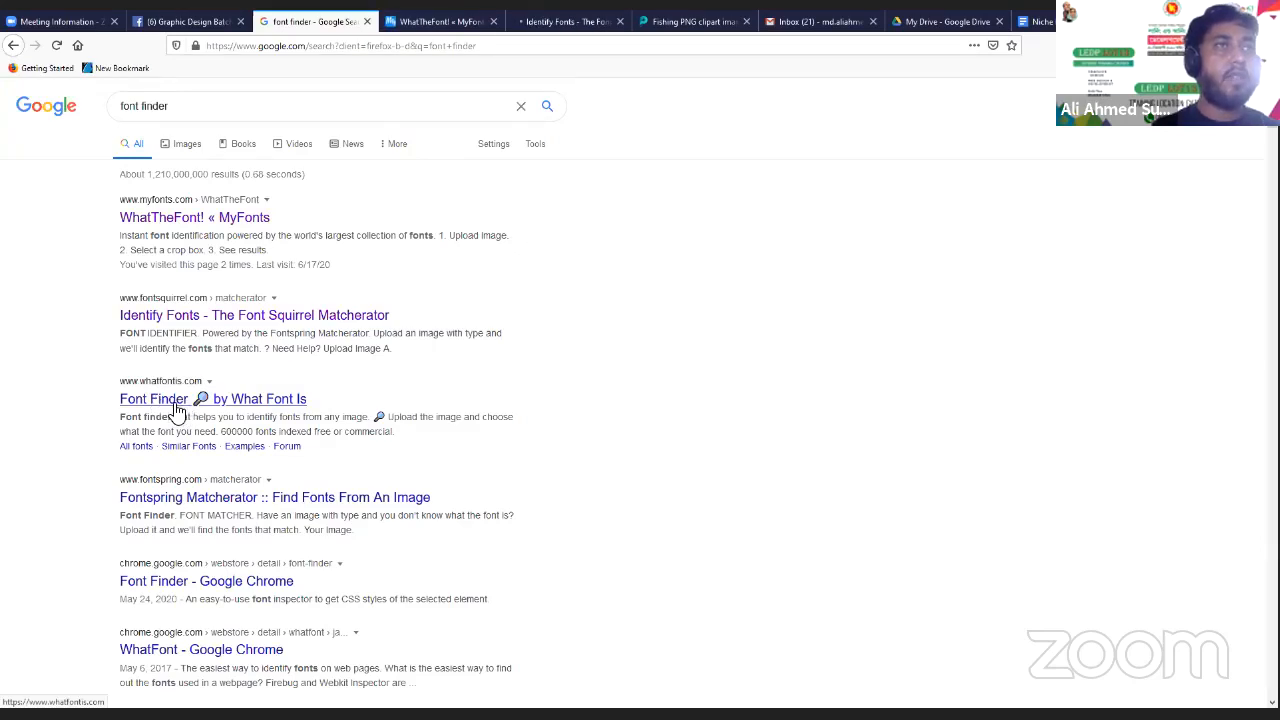
{"action": "right_click", "coordinate": [176, 408]}
{"action": "left_click", "coordinate": [205, 419]}
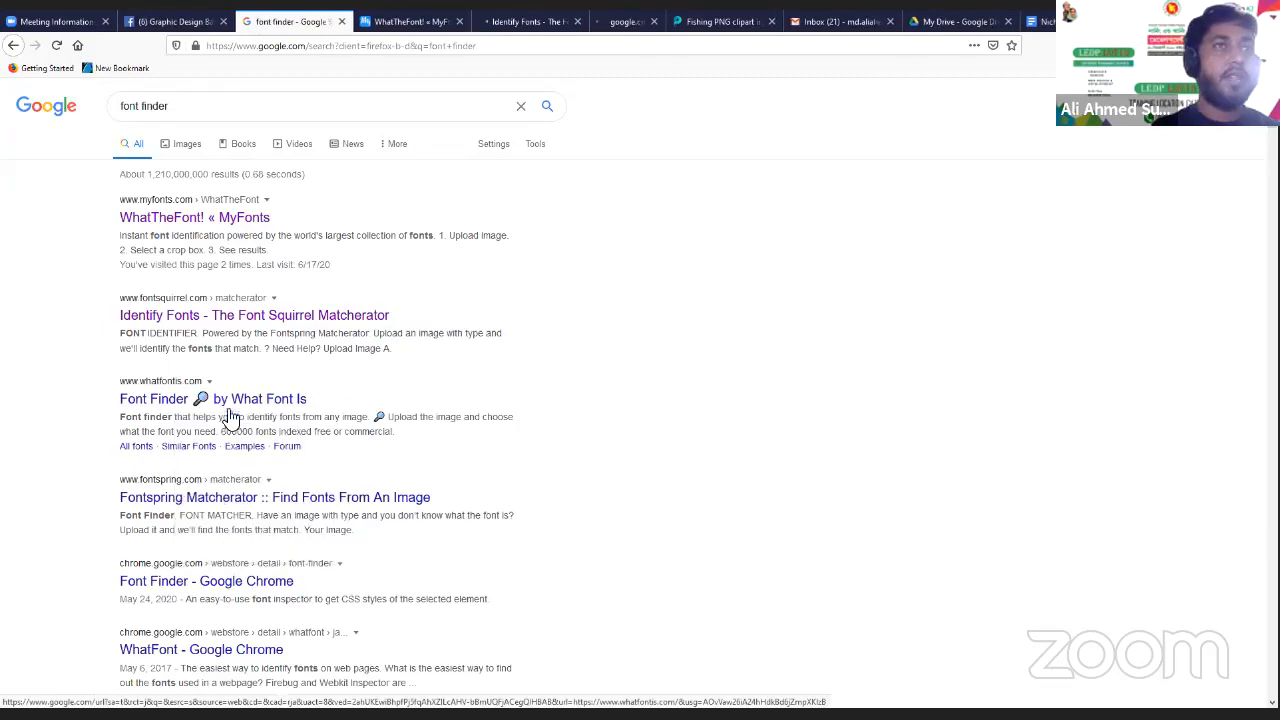
{"action": "right_click", "coordinate": [158, 500]}
{"action": "key", "text": "Return"}
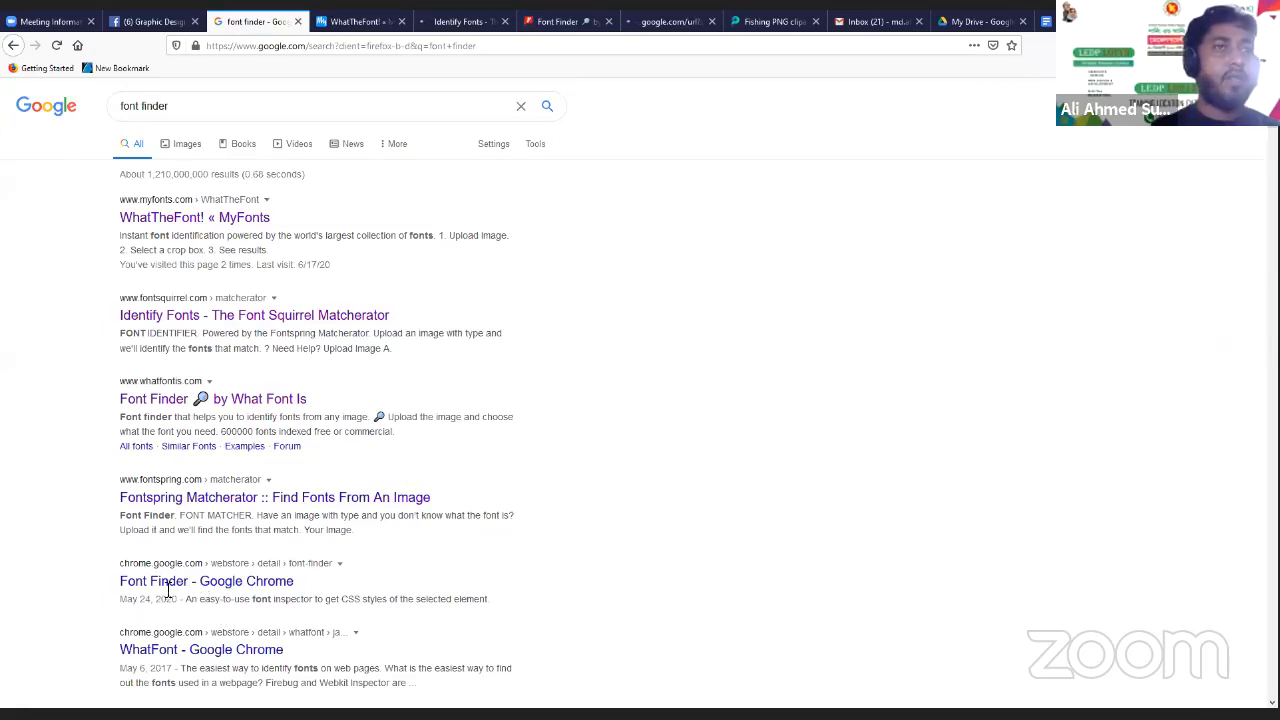
{"action": "right_click", "coordinate": [236, 591]}
{"action": "left_click", "coordinate": [296, 428]}
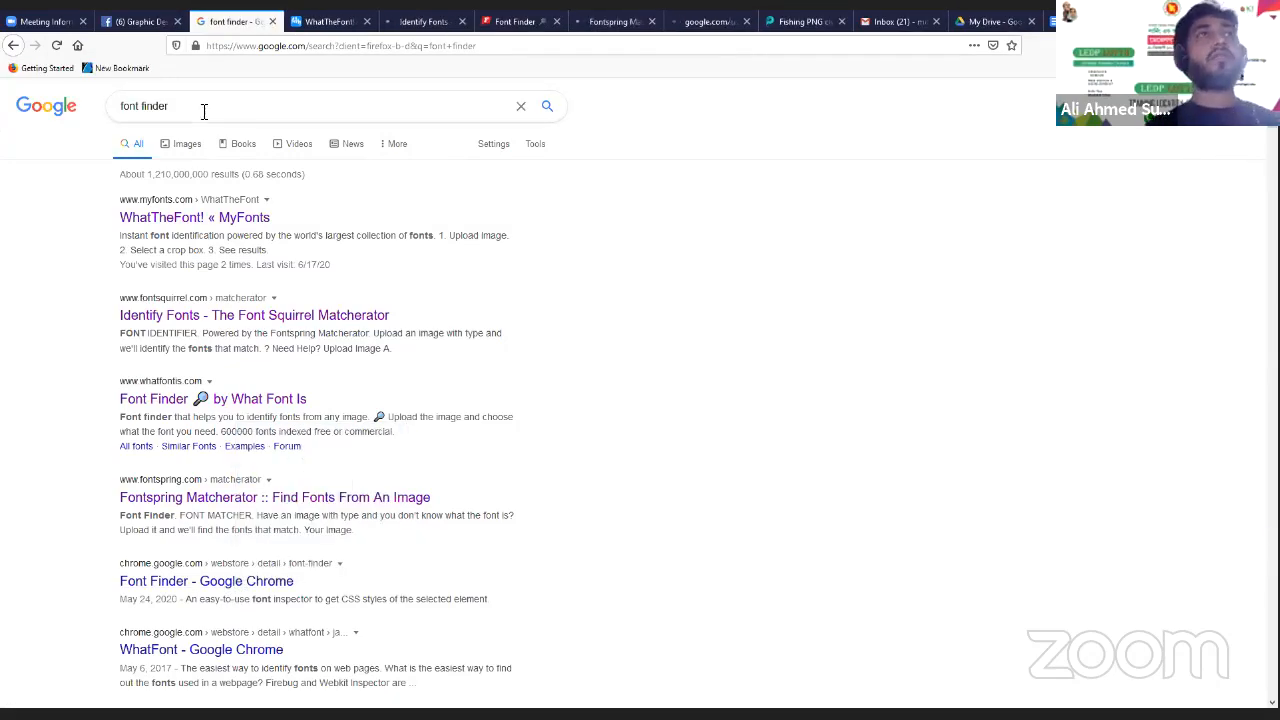
Switch to the WhatTheFont page on MyFonts and dismiss its newsletter sign-up pop-up
{"action": "left_click", "coordinate": [325, 24]}
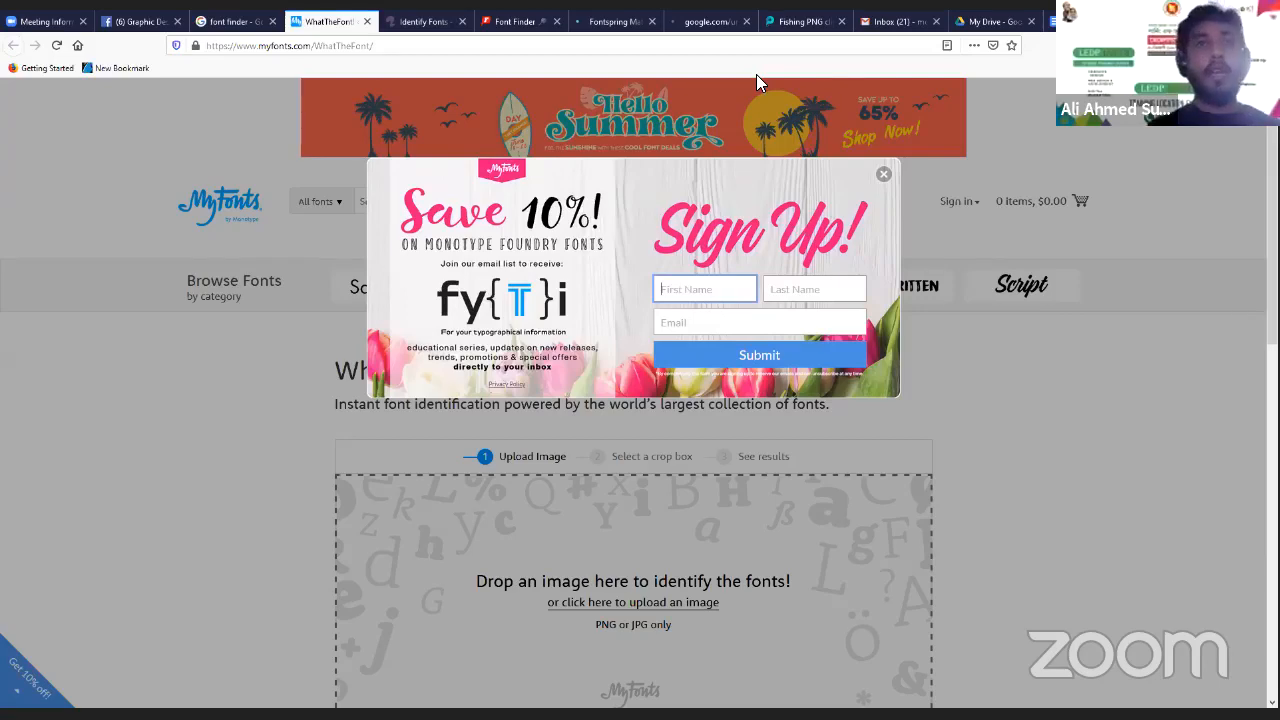
{"action": "scroll", "coordinate": [576, 384], "scroll_direction": "down", "scroll_amount": 2}
{"action": "scroll", "coordinate": [946, 122], "scroll_direction": "up", "scroll_amount": 2}
{"action": "left_click", "coordinate": [884, 175]}
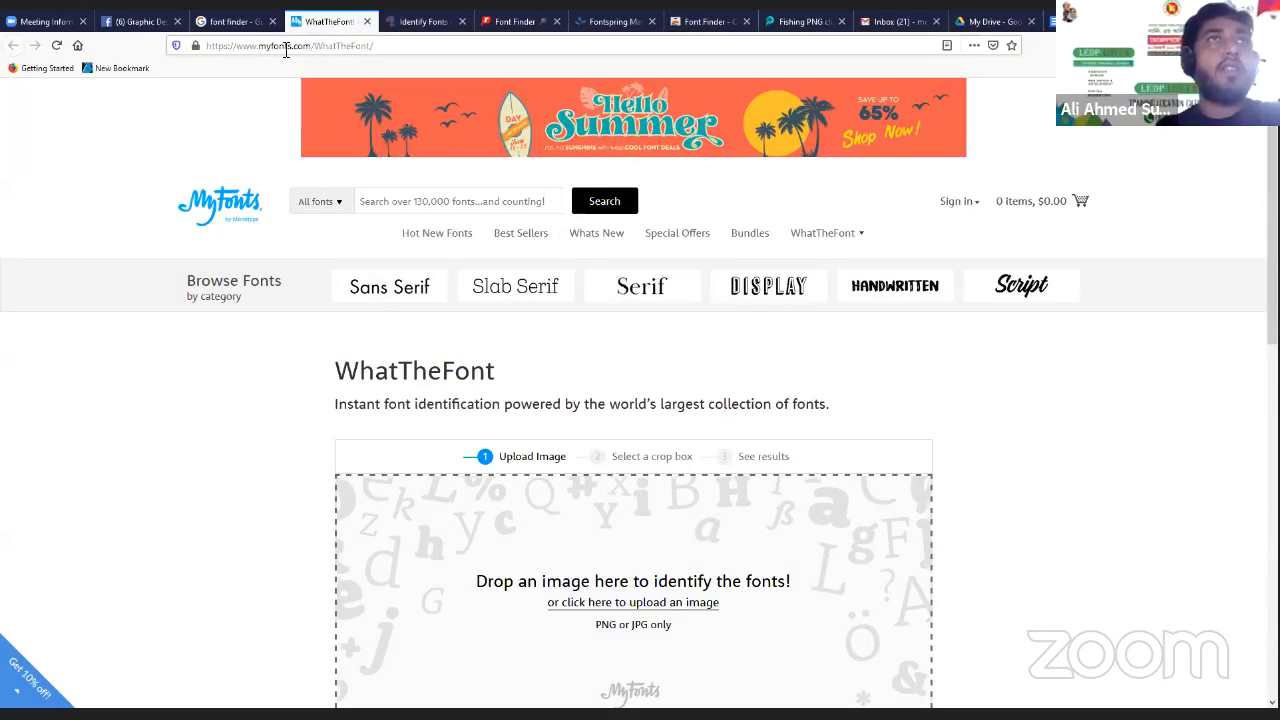
Highlight the web address of the WhatTheFont page to point it out, and deselect it again
{"action": "left_click_drag", "start_coordinate": [312, 46], "coordinate": [260, 55]}
{"action": "left_click_drag", "start_coordinate": [400, 44], "coordinate": [161, 45]}
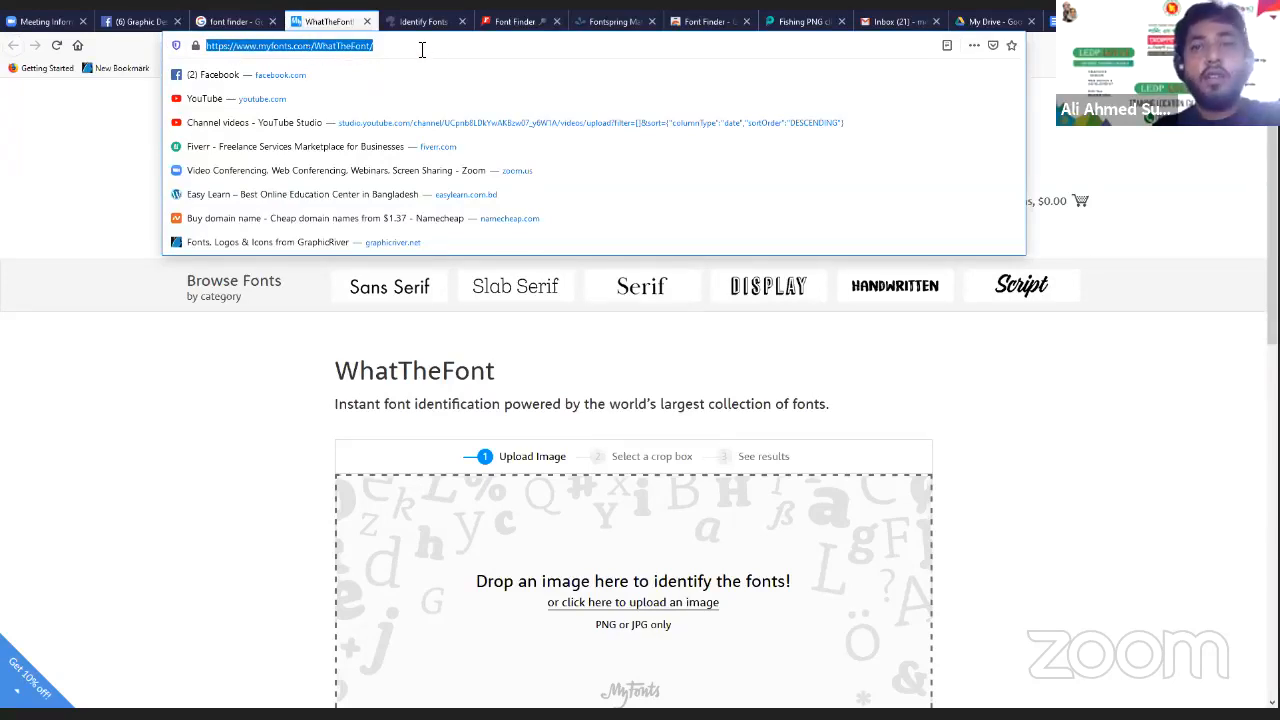
{"action": "left_click", "coordinate": [110, 446]}
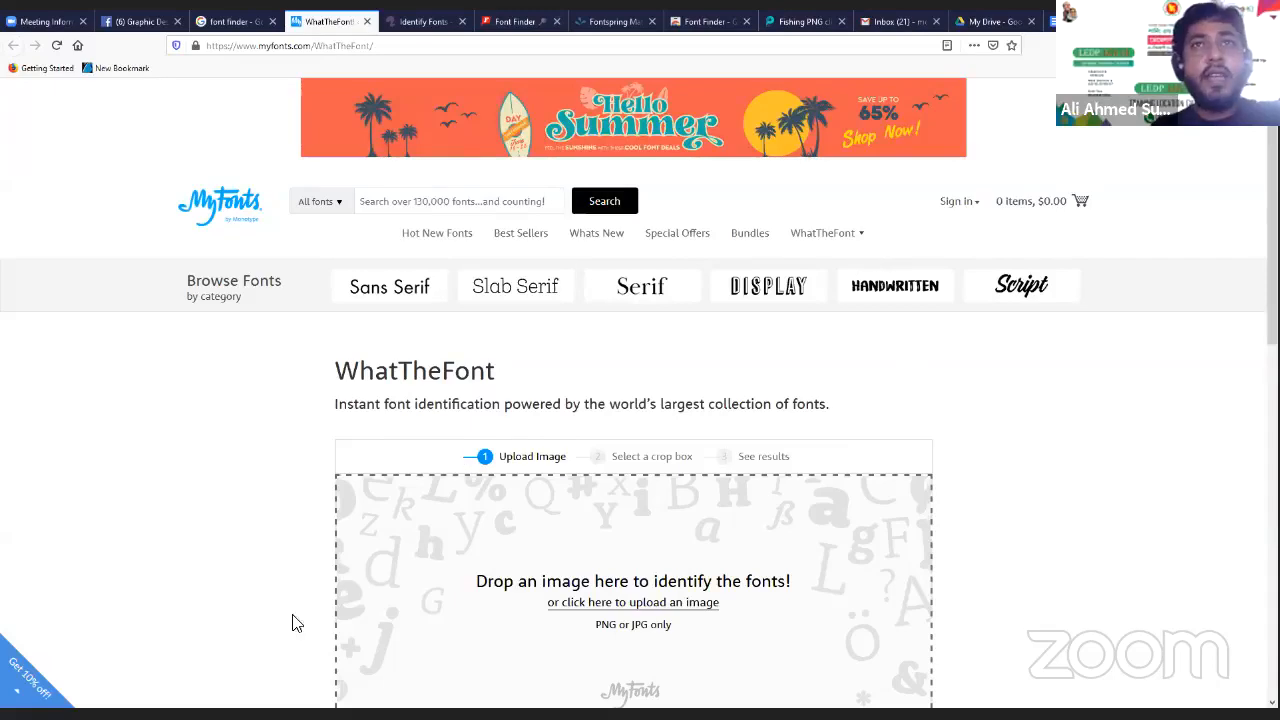
Upload the Best Cat Dad Ever T-shirt screenshot from the Downloads folder to WhatTheFont
{"action": "scroll", "coordinate": [165, 590], "scroll_direction": "down", "scroll_amount": 2}
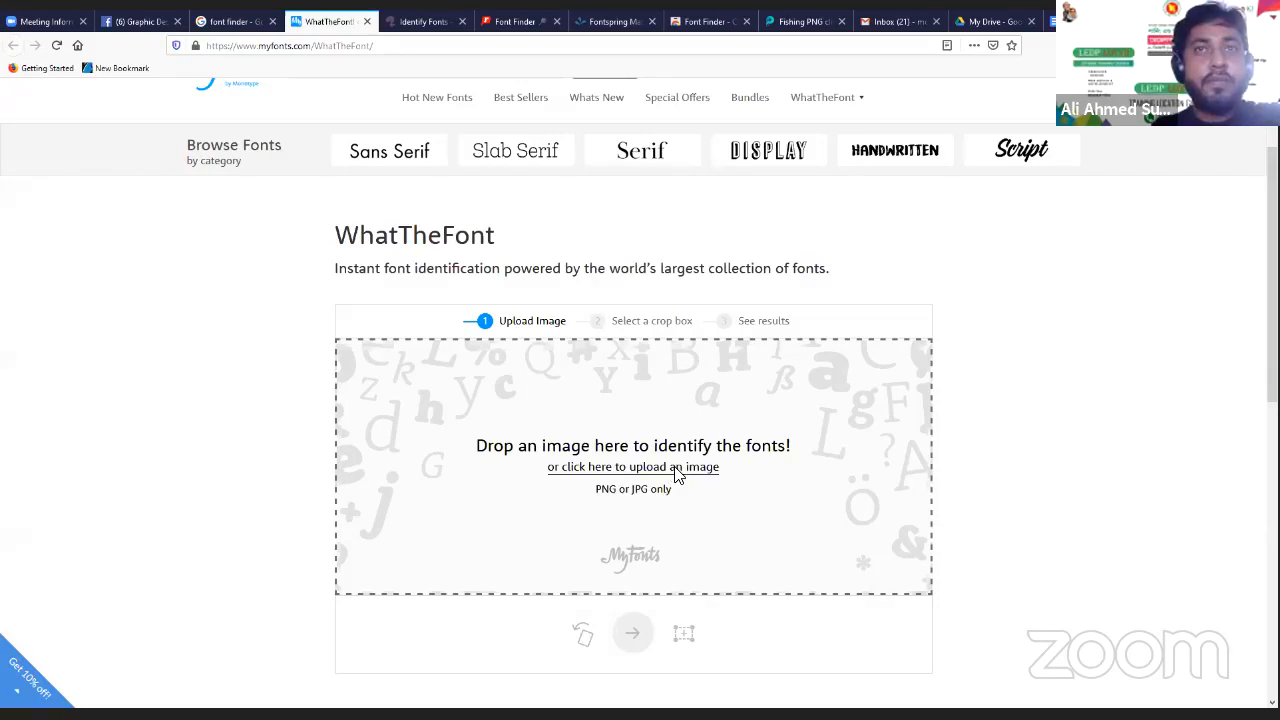
{"action": "left_click", "coordinate": [676, 474]}
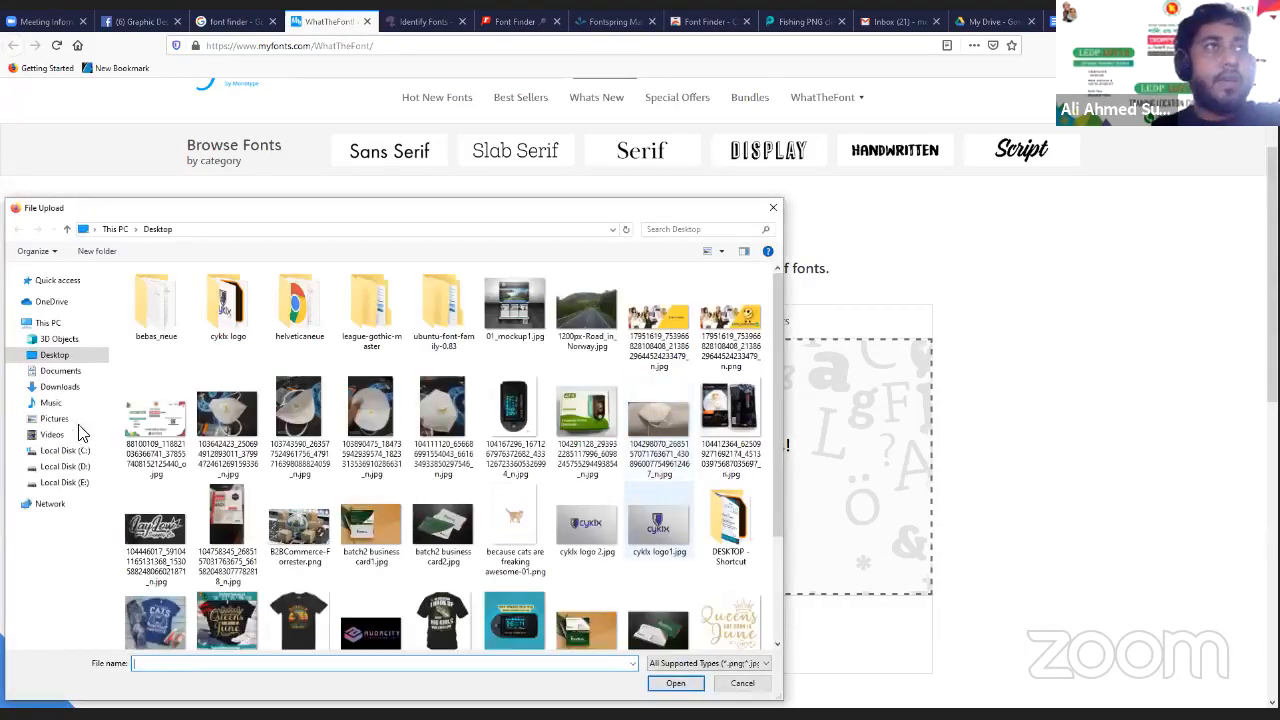
{"action": "left_click", "coordinate": [66, 388]}
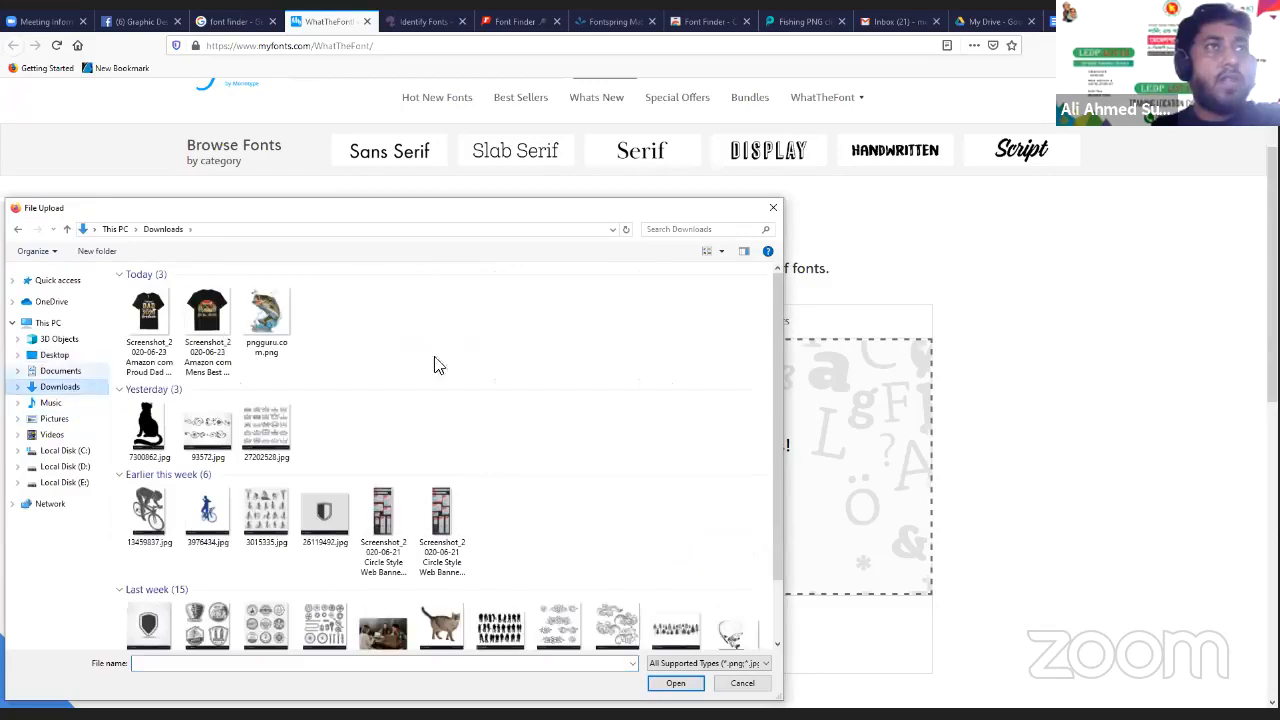
{"action": "left_click", "coordinate": [207, 318]}
{"action": "left_click", "coordinate": [666, 685]}
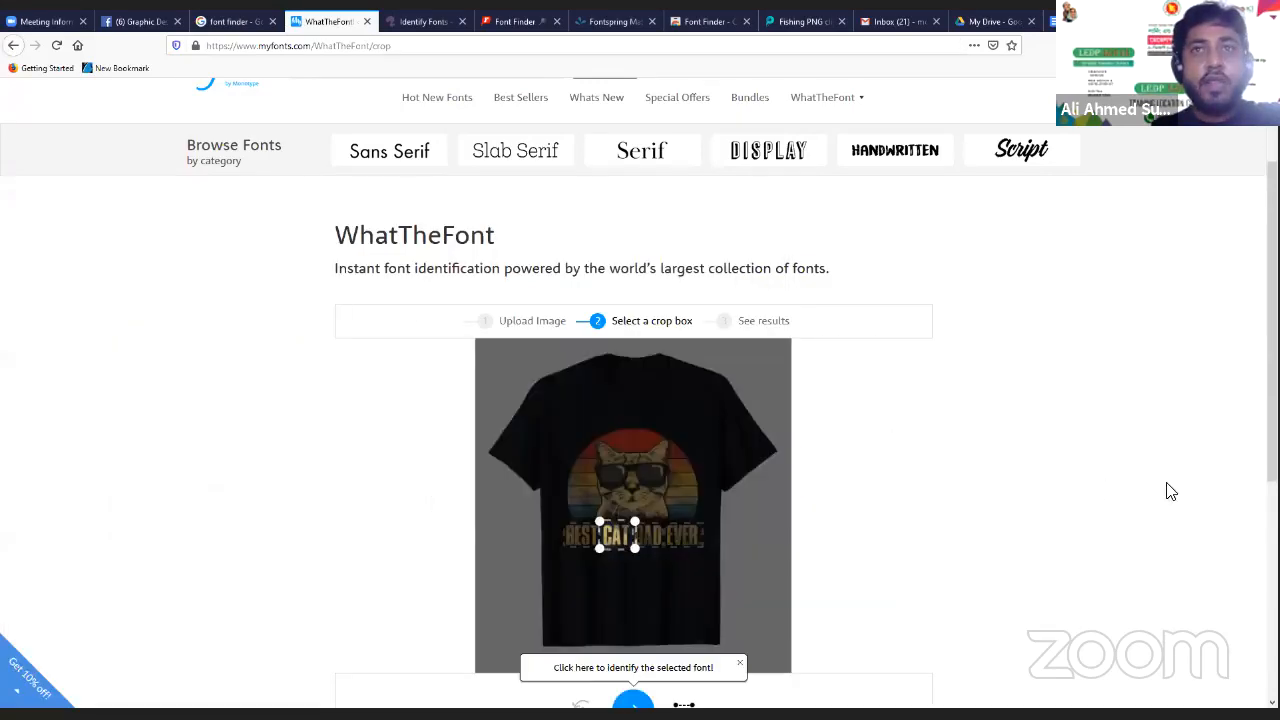
Widen the crop box to cover the whole "BEST CAT DAD EVER." line and identify its font
{"action": "scroll", "coordinate": [1146, 474], "scroll_direction": "down", "scroll_amount": 2}
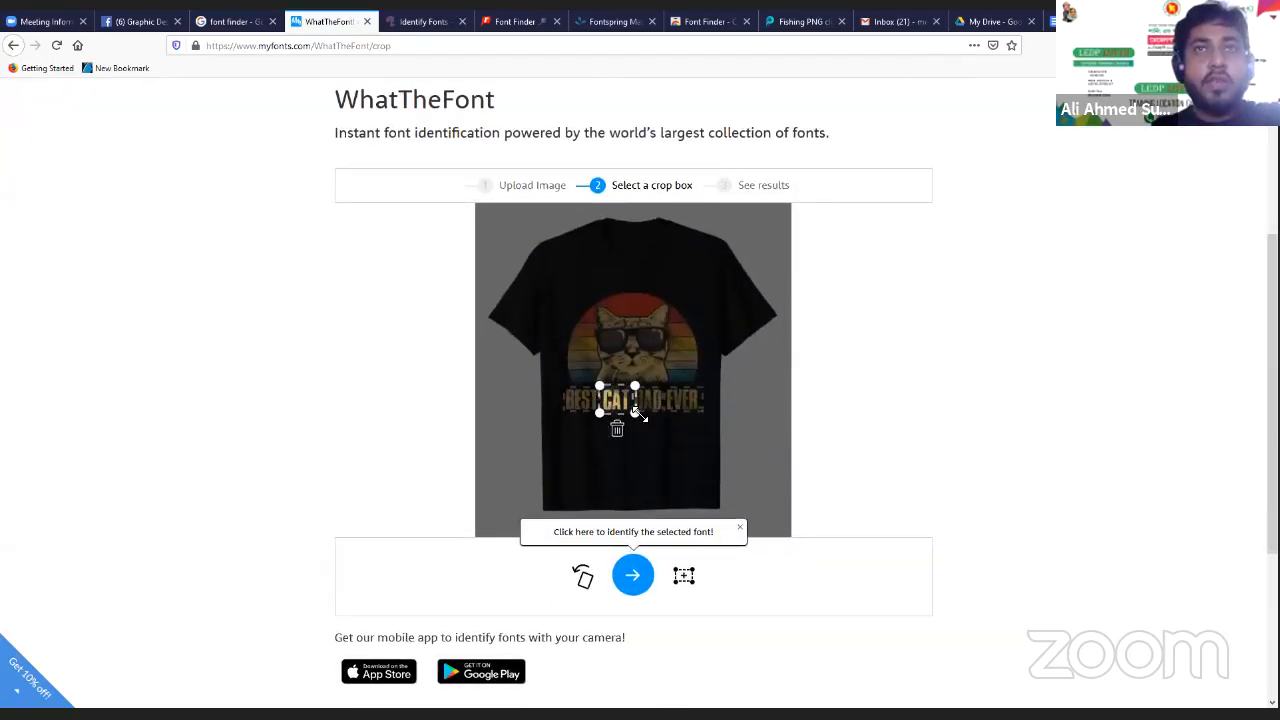
{"action": "left_click_drag", "start_coordinate": [636, 411], "coordinate": [701, 415]}
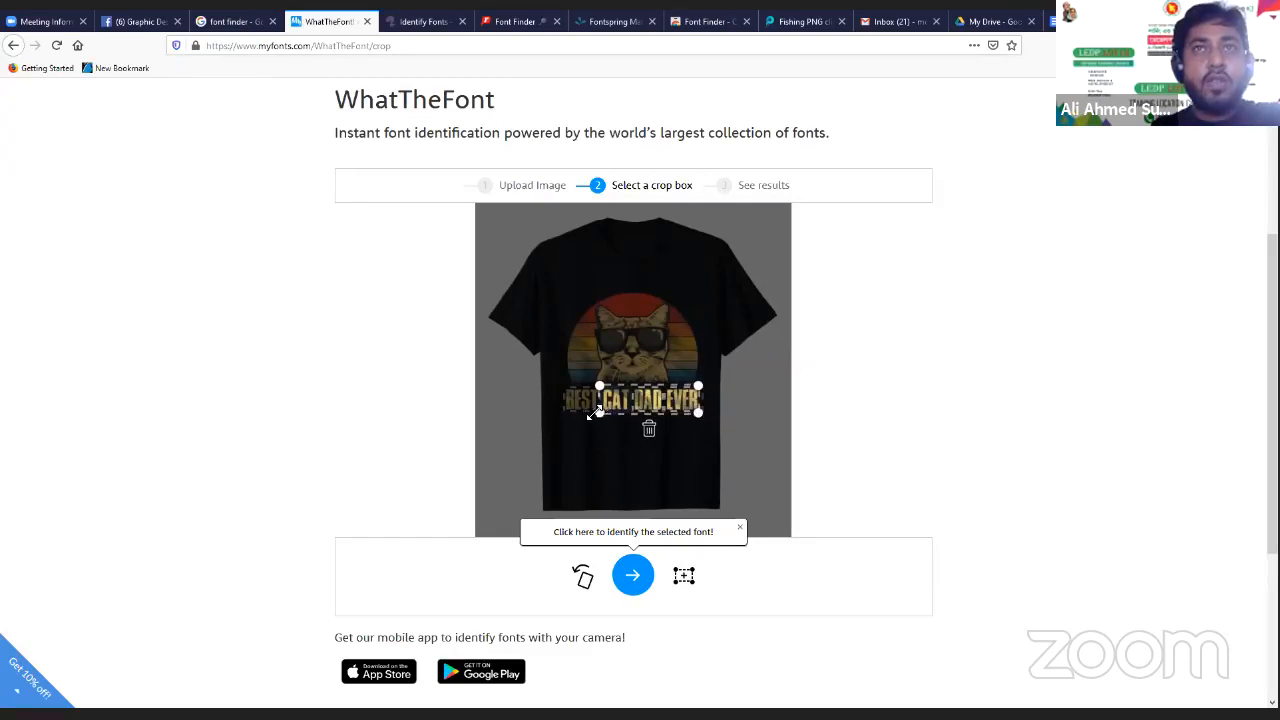
{"action": "left_click_drag", "start_coordinate": [594, 413], "coordinate": [563, 413]}
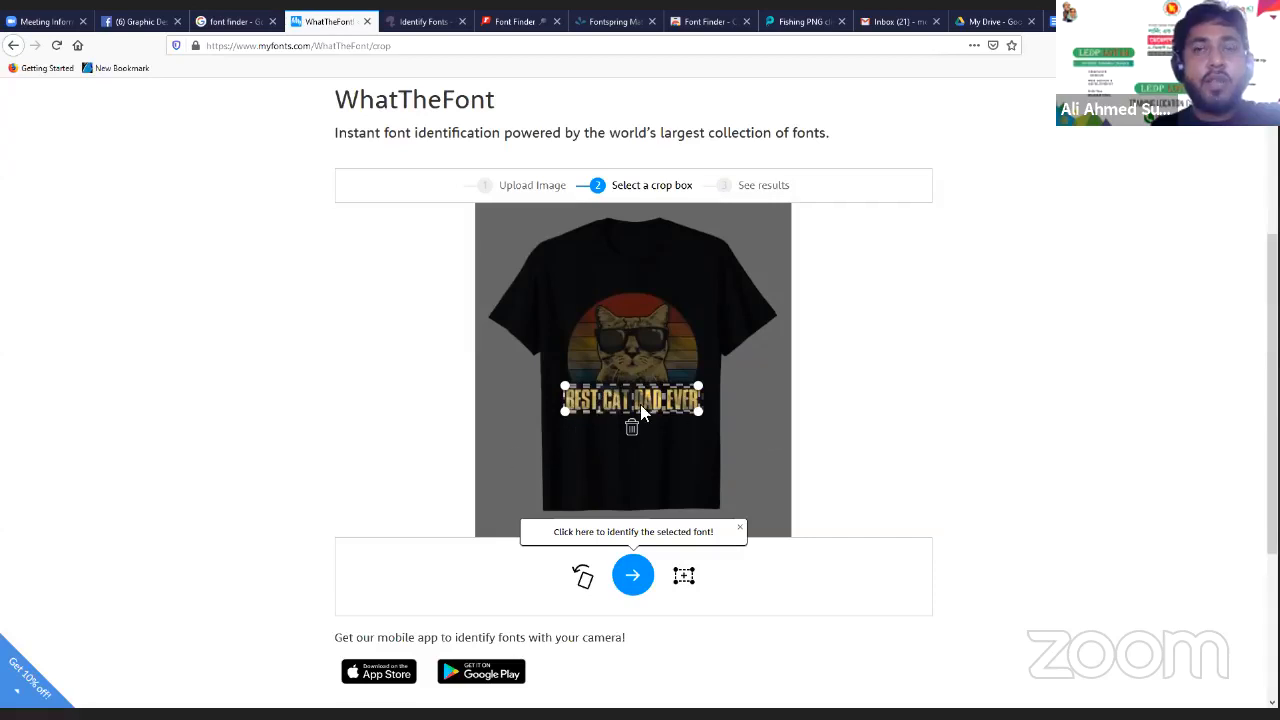
{"action": "scroll", "coordinate": [963, 457], "scroll_direction": "down", "scroll_amount": 3}
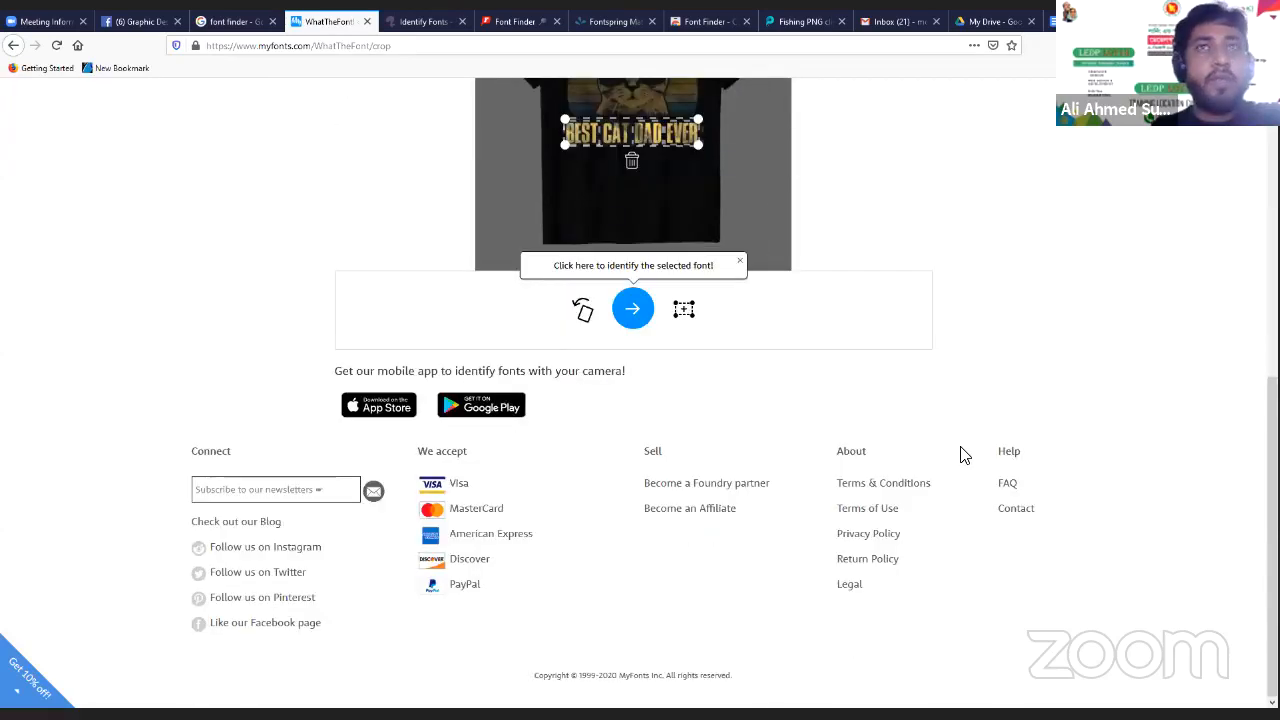
{"action": "scroll", "coordinate": [963, 457], "scroll_direction": "up", "scroll_amount": 2}
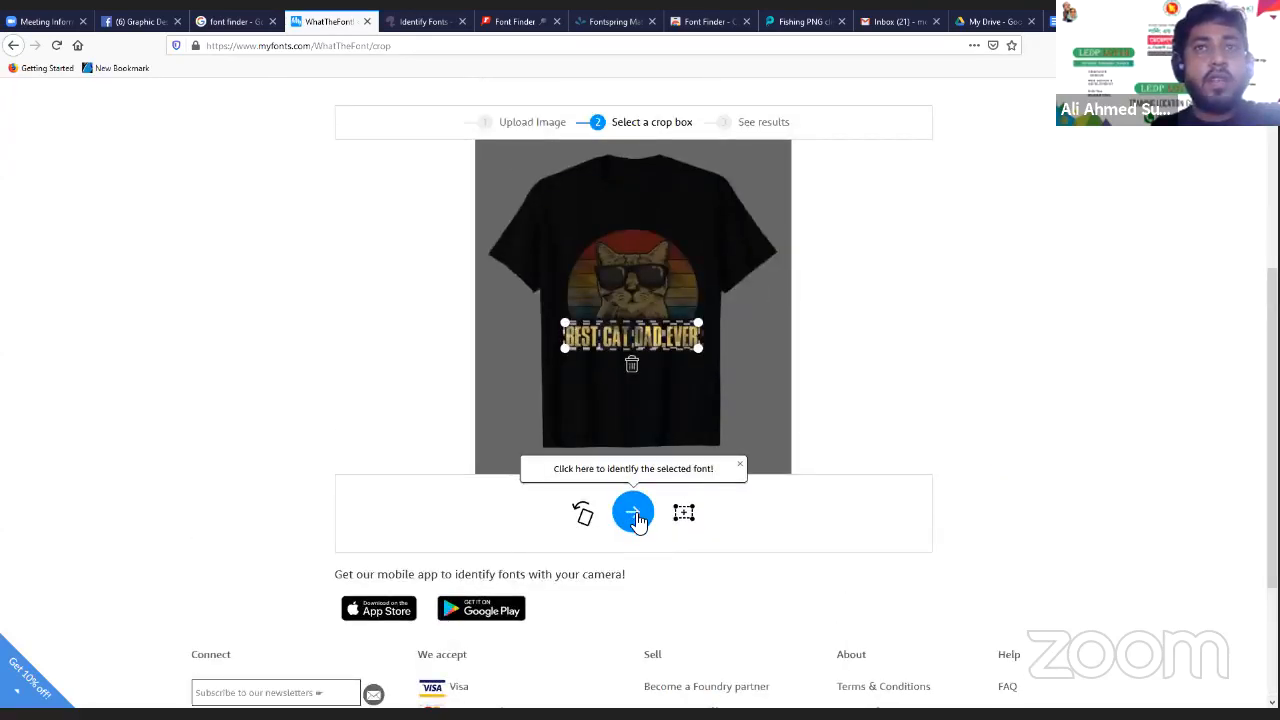
{"action": "left_click", "coordinate": [634, 514]}
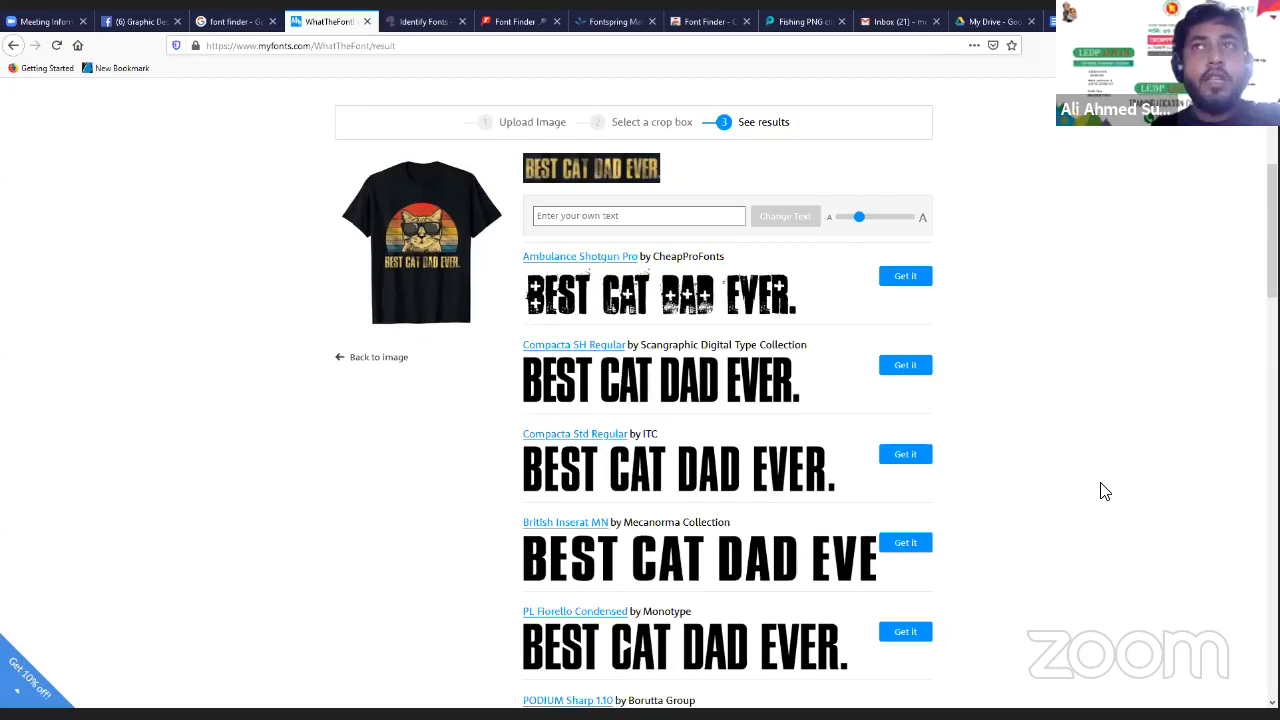
Look through the WhatTheFont matches, comparing their letter shapes and prices with the shirt's text
{"action": "scroll", "coordinate": [1105, 491], "scroll_direction": "up", "scroll_amount": 4}
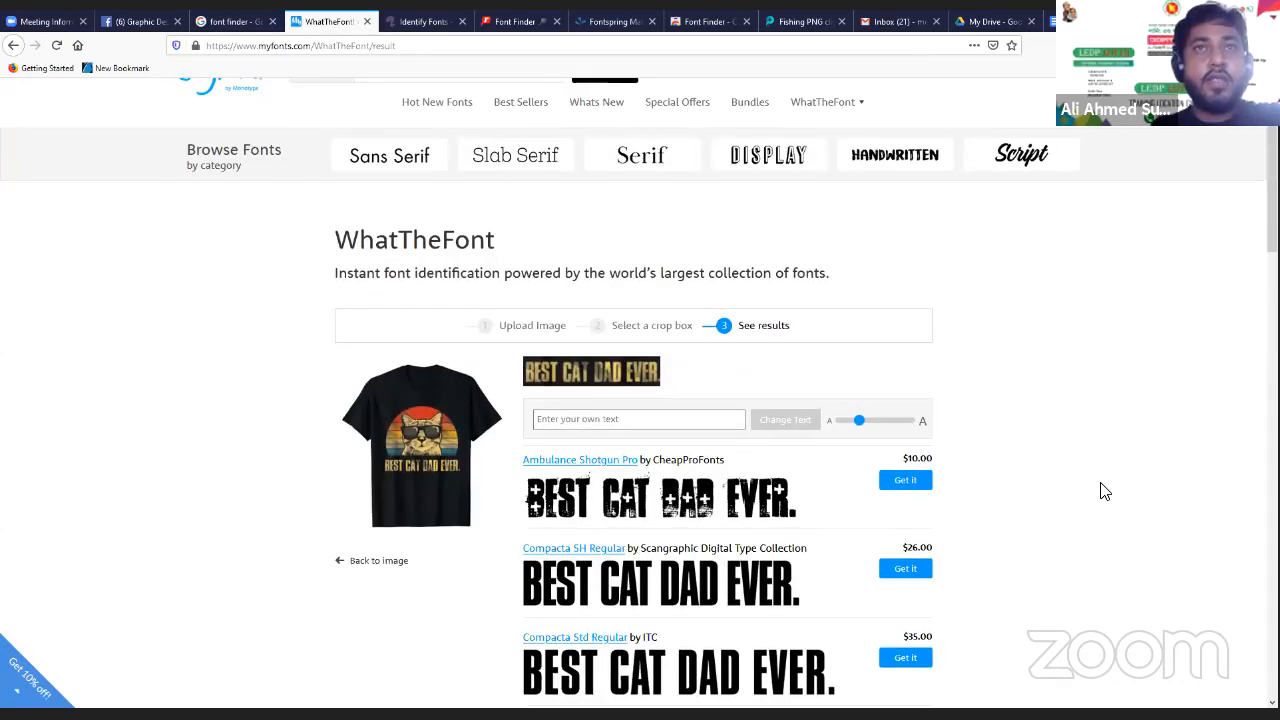
{"action": "scroll", "coordinate": [1105, 491], "scroll_direction": "down", "scroll_amount": 5}
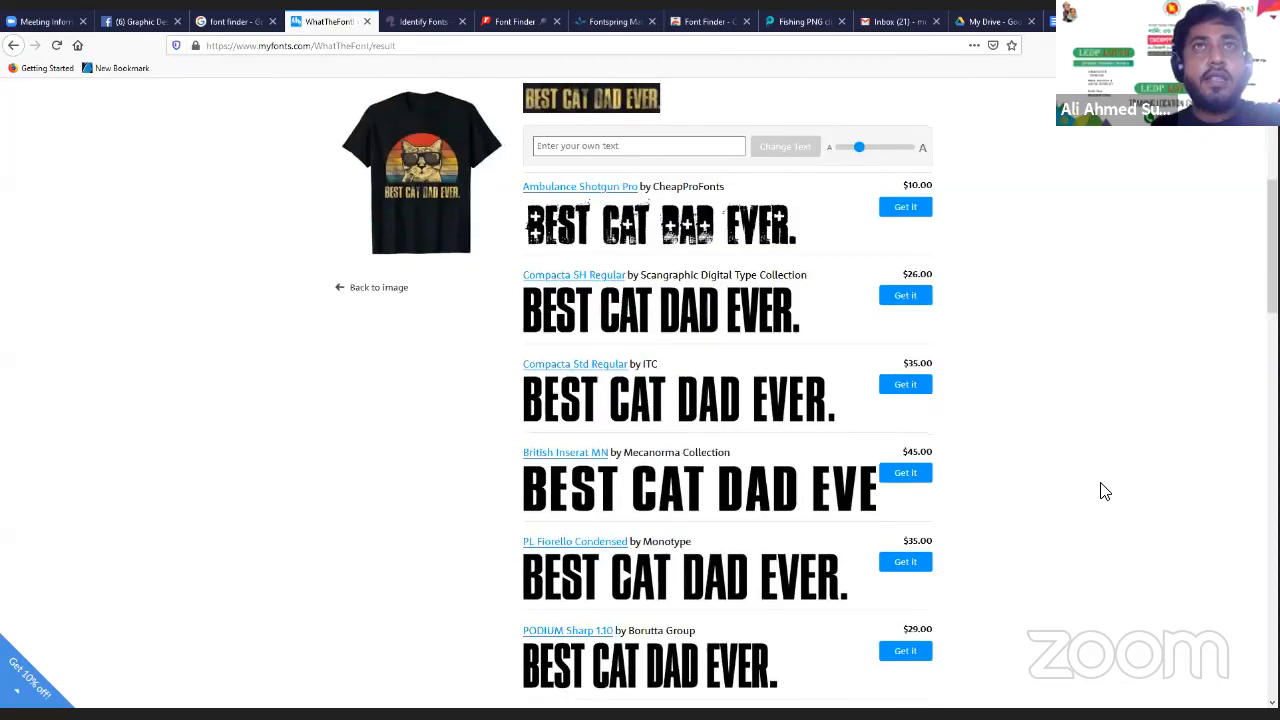
{"action": "scroll", "coordinate": [1105, 491], "scroll_direction": "down", "scroll_amount": 3}
{"action": "scroll", "coordinate": [1105, 491], "scroll_direction": "up", "scroll_amount": 5}
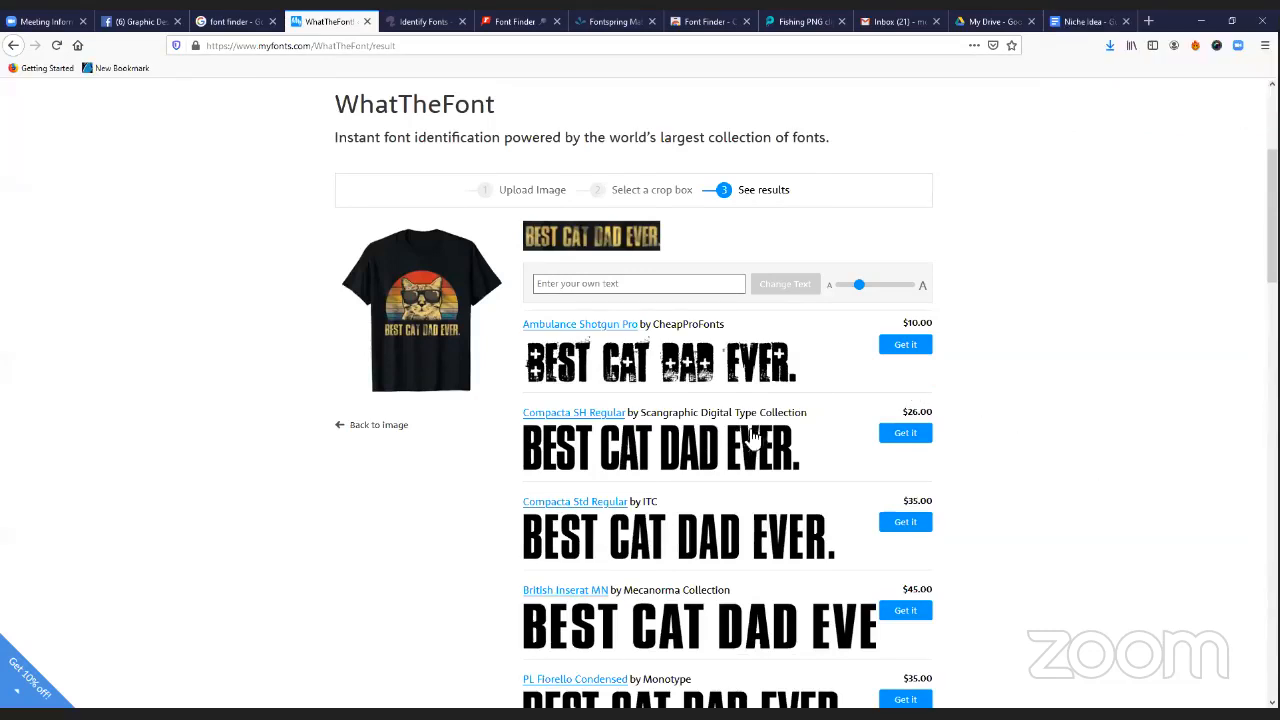
{"action": "scroll", "coordinate": [986, 497], "scroll_direction": "down", "scroll_amount": 10}
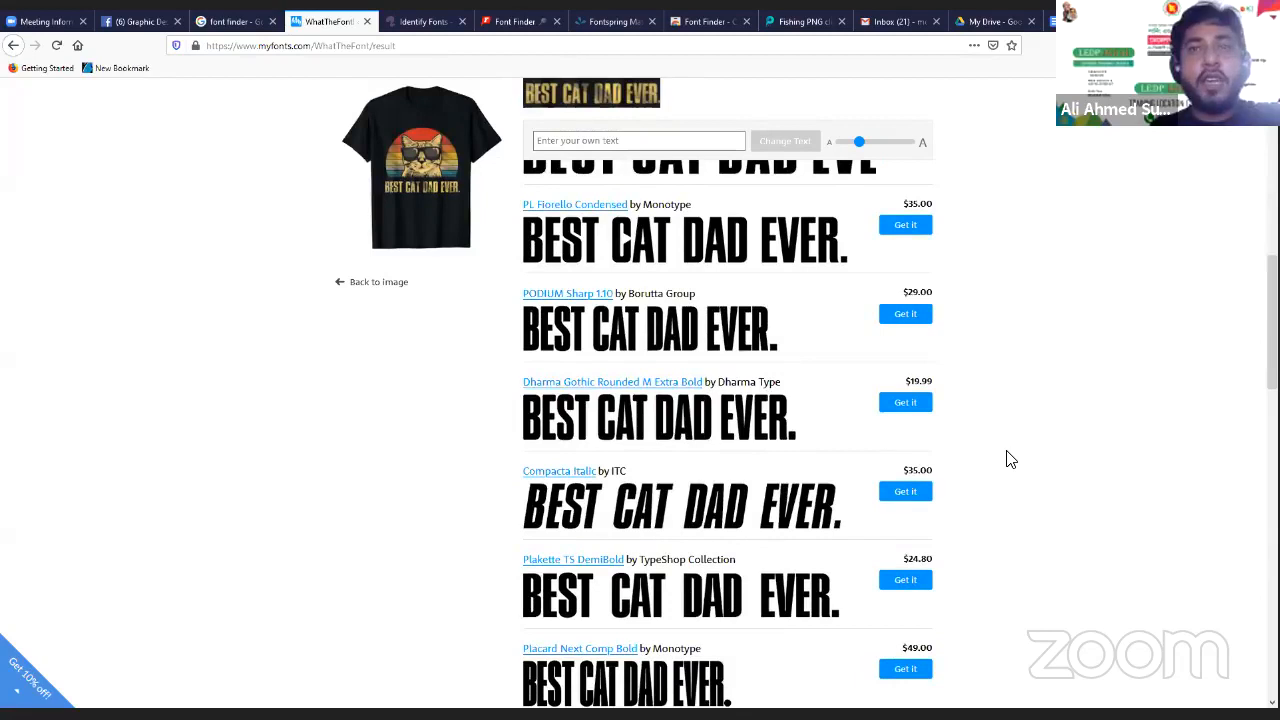
{"action": "scroll", "coordinate": [1010, 459], "scroll_direction": "down", "scroll_amount": 20}
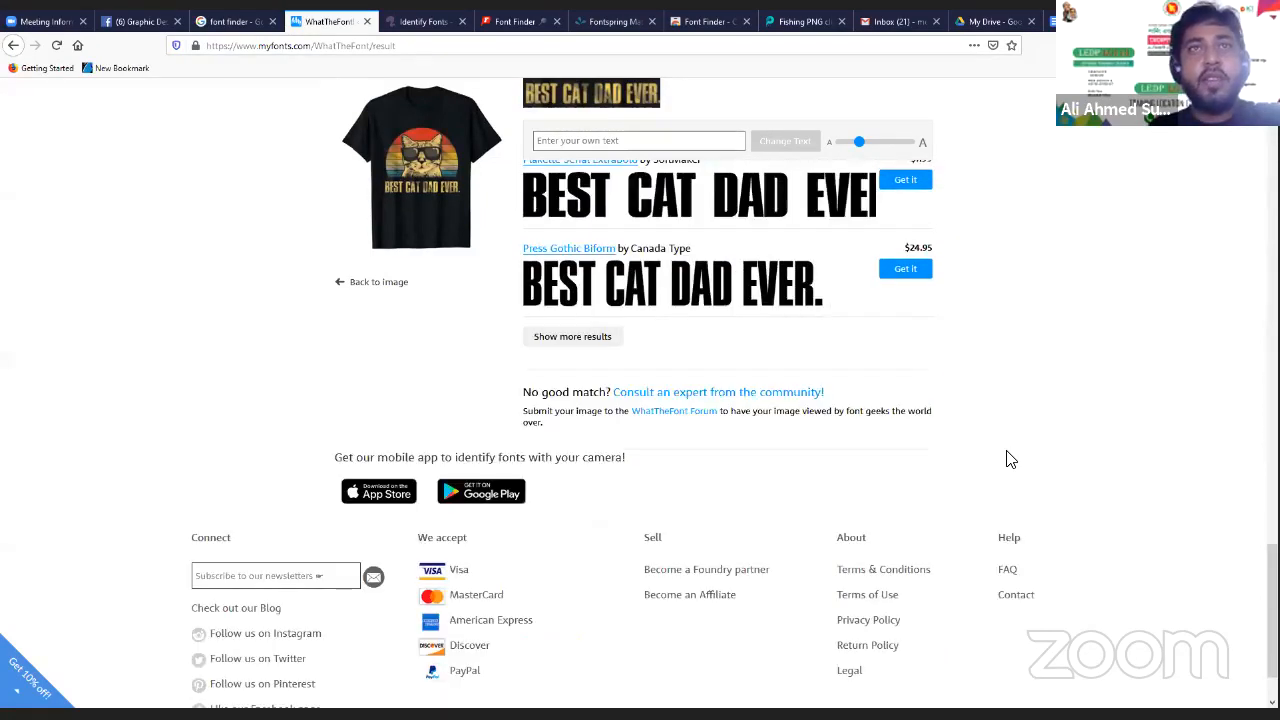
{"action": "scroll", "coordinate": [1010, 459], "scroll_direction": "up", "scroll_amount": 20}
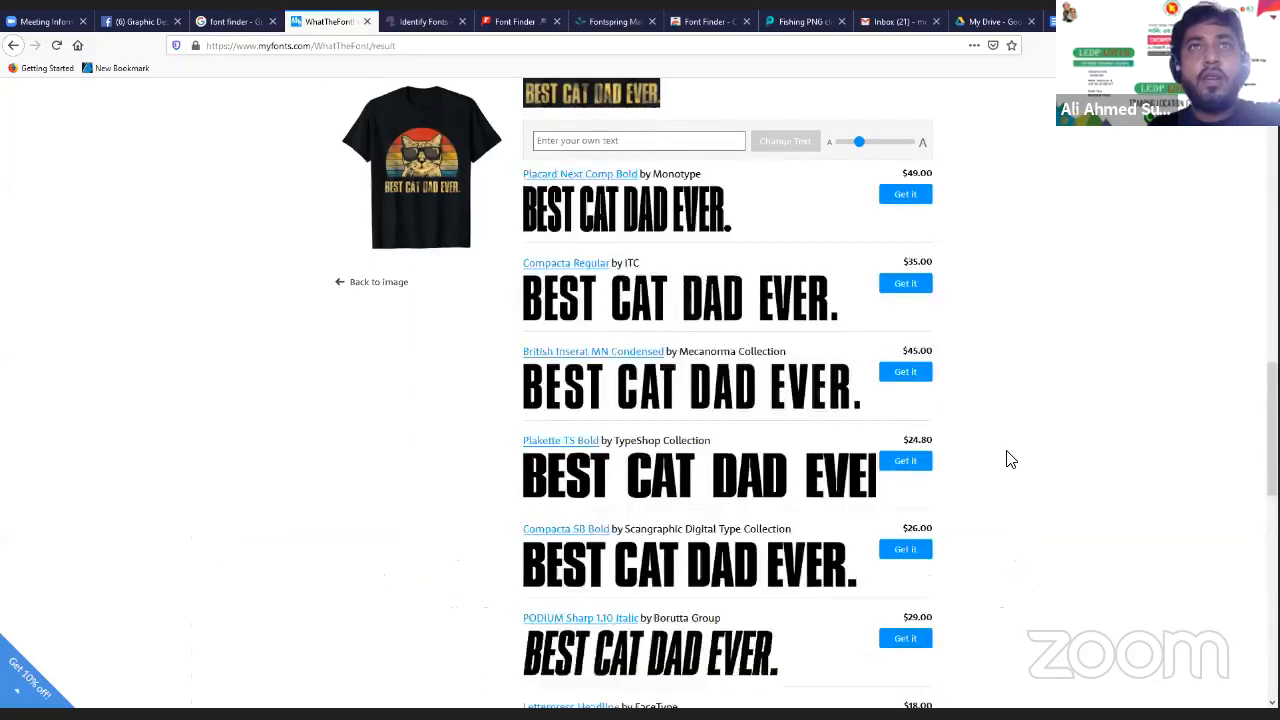
{"action": "scroll", "coordinate": [1010, 459], "scroll_direction": "up", "scroll_amount": 8}
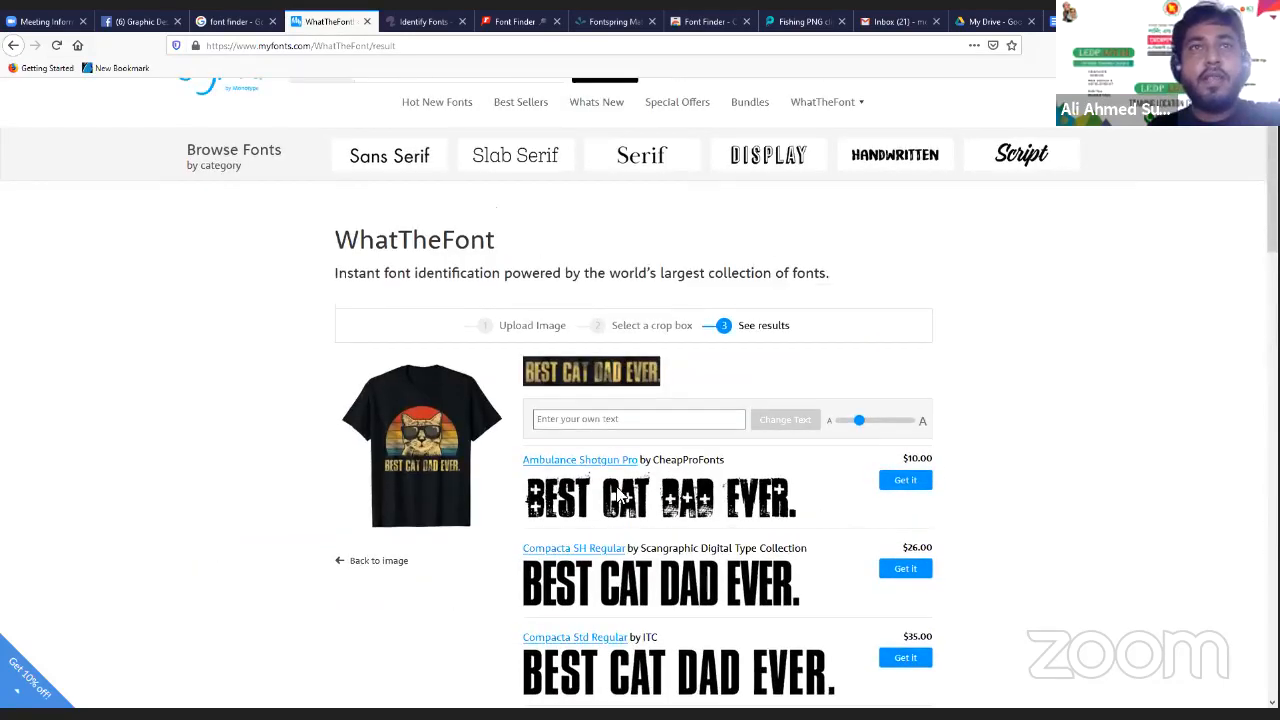
Switch to the Font Squirrel font identifier and upload the same Best Cat Dad Ever T-shirt screenshot from Downloads
{"action": "left_click", "coordinate": [420, 21]}
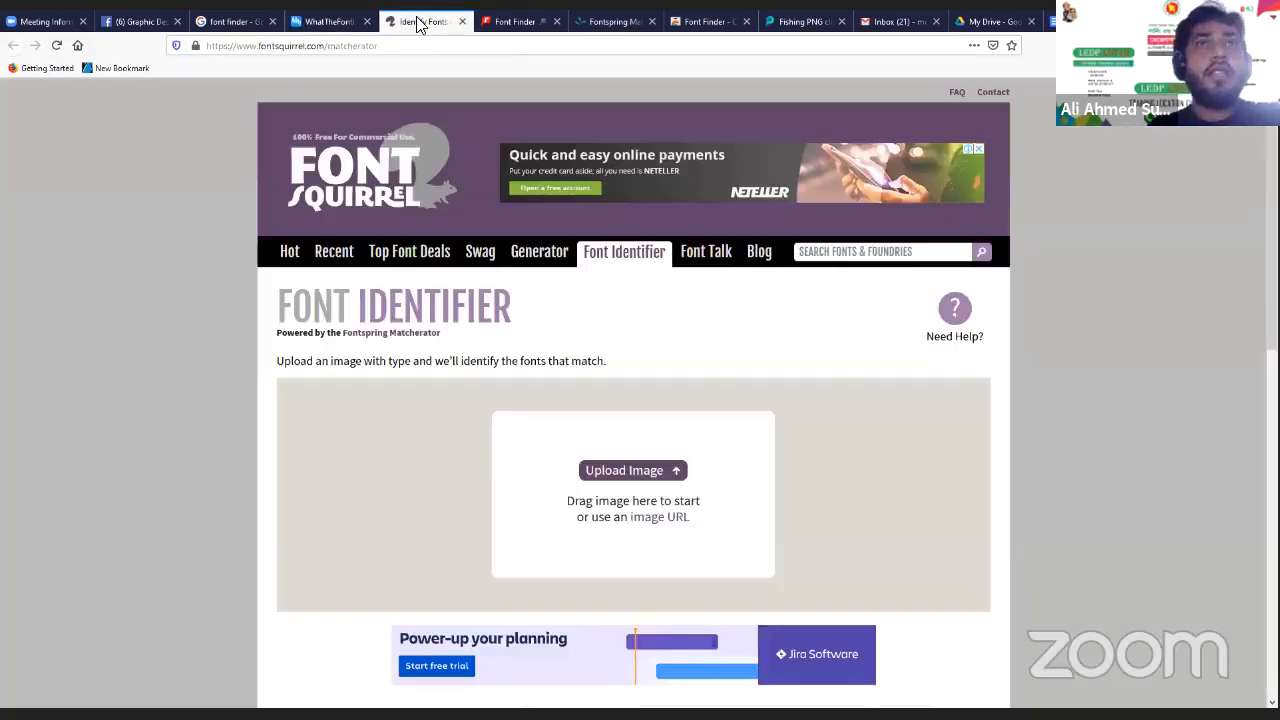
{"action": "left_click", "coordinate": [640, 472]}
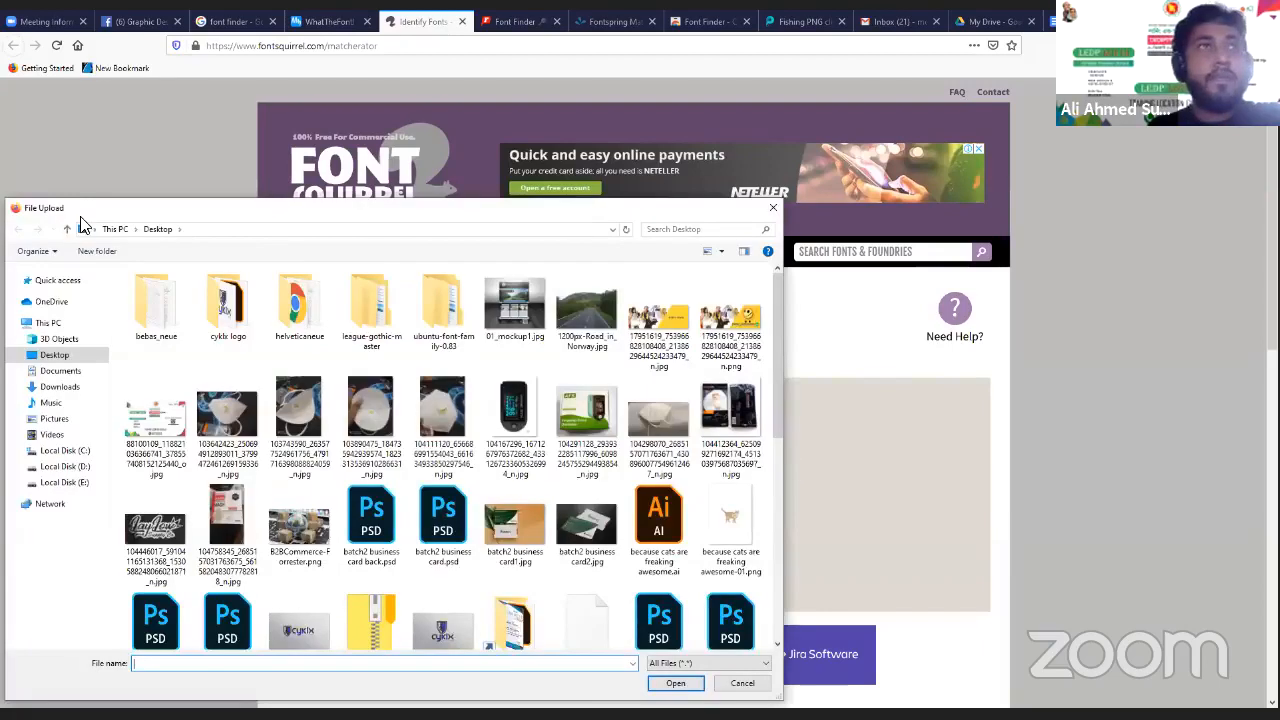
{"action": "left_click", "coordinate": [62, 386]}
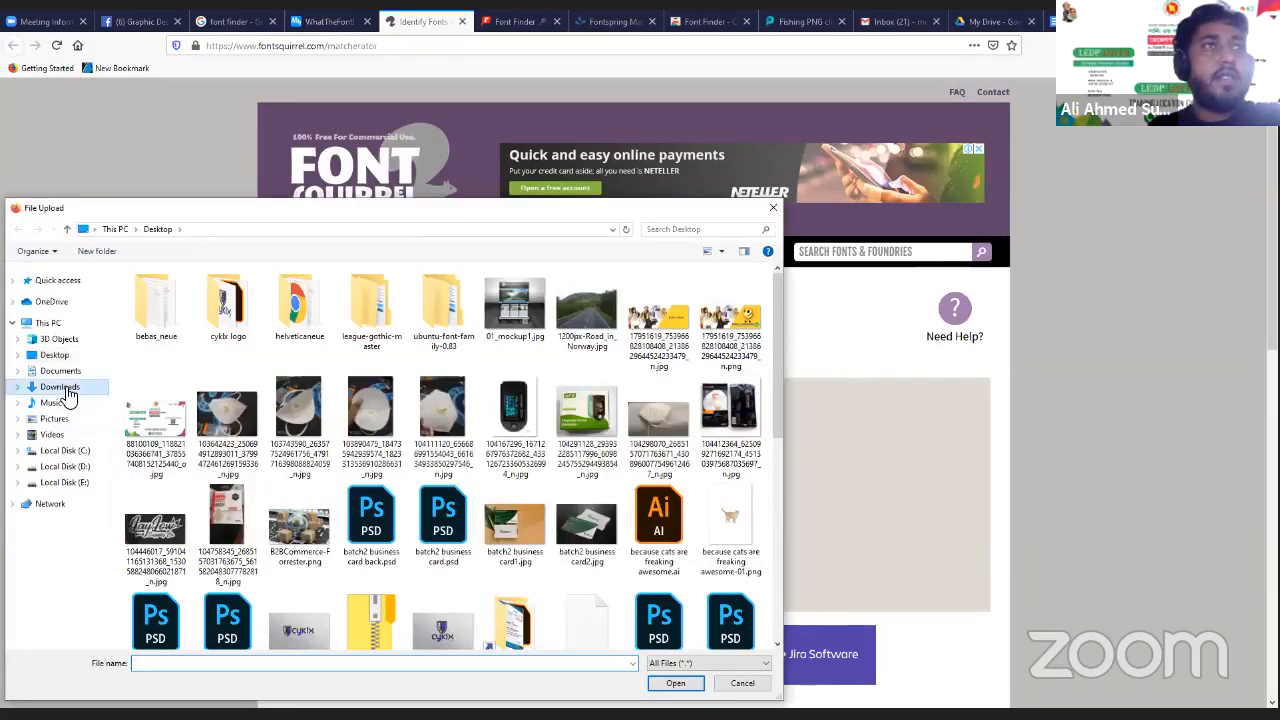
{"action": "left_click", "coordinate": [207, 318]}
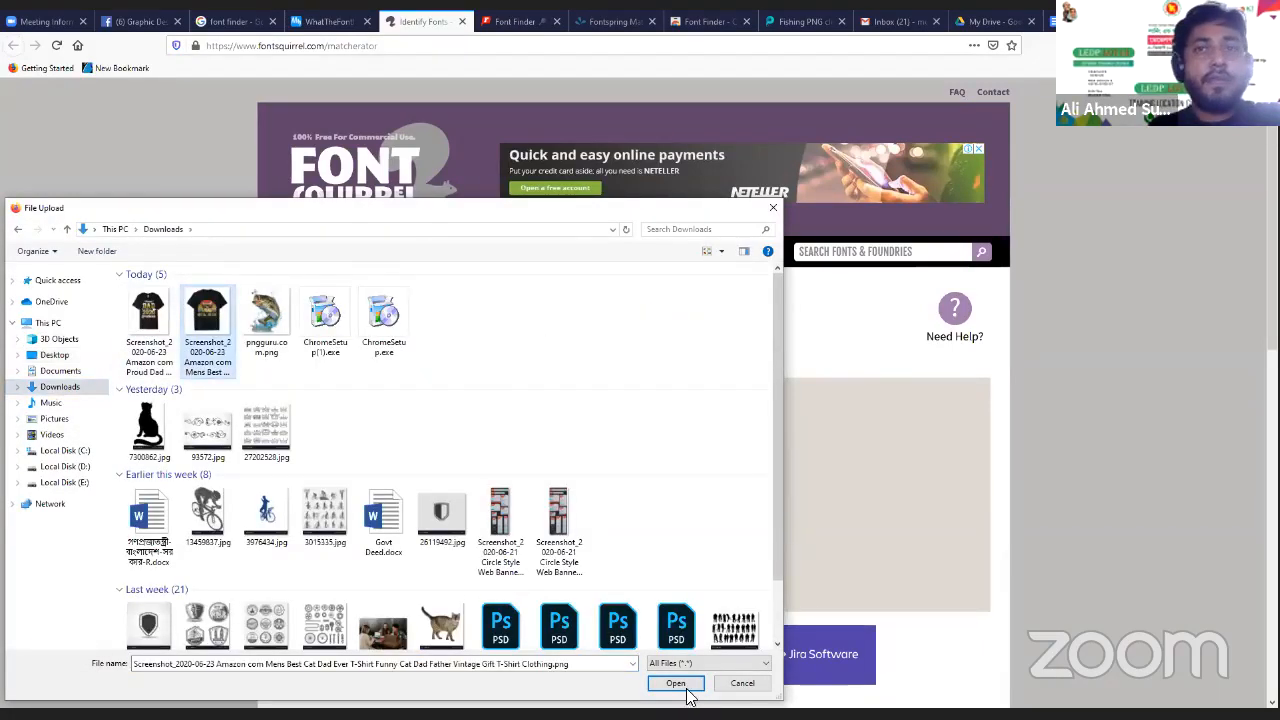
{"action": "left_click", "coordinate": [676, 686]}
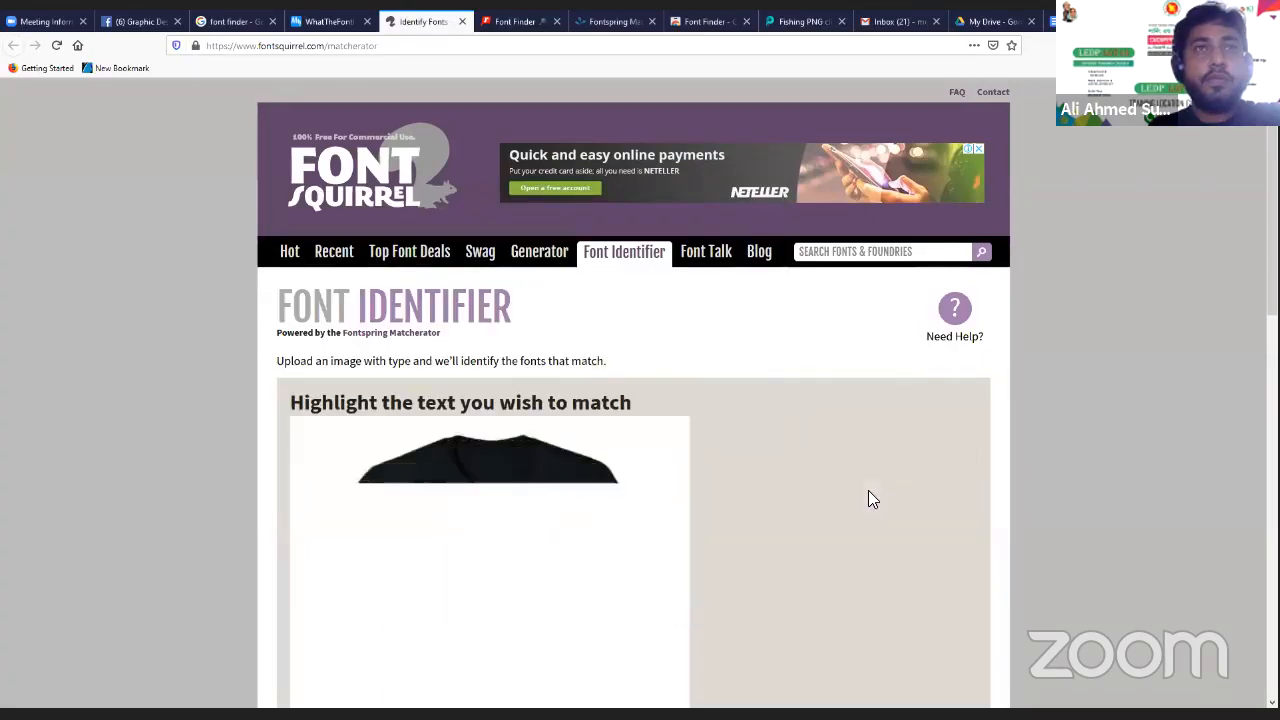
Limit the highlighted area of the uploaded shirt image to just the "BEST CAT DAD EVER." text line
{"action": "scroll", "coordinate": [806, 524], "scroll_direction": "down", "scroll_amount": 3}
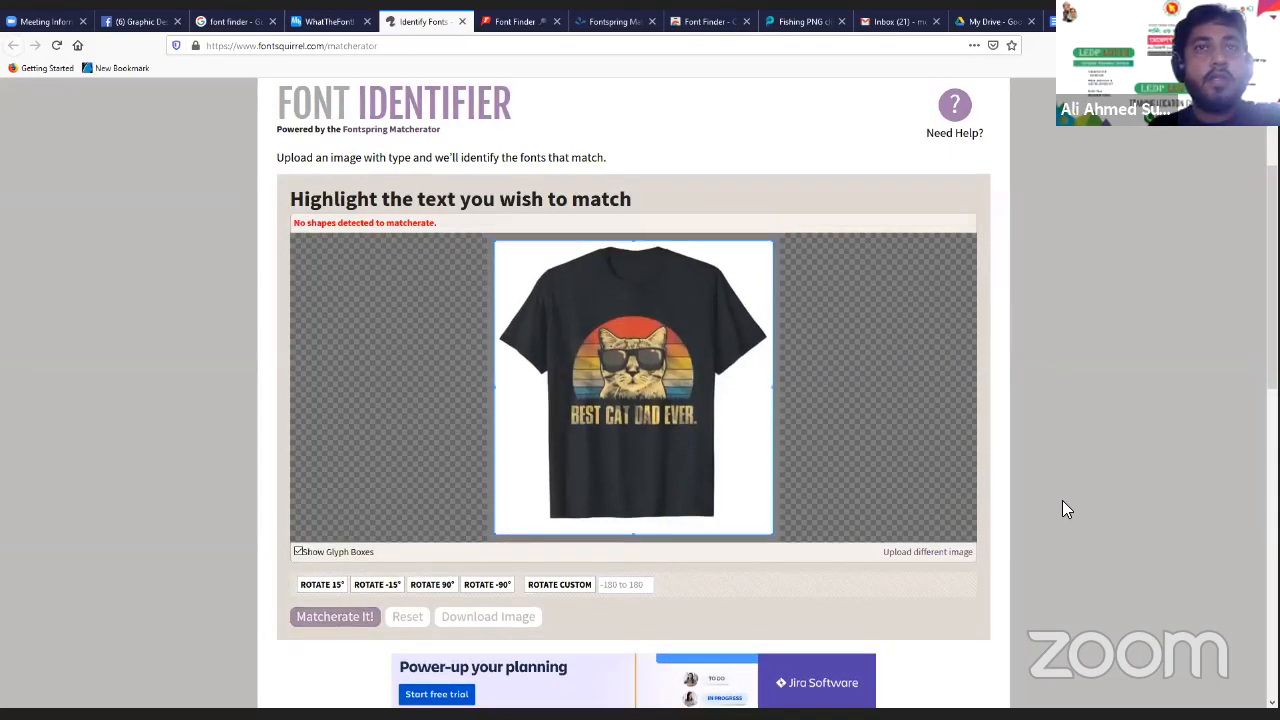
{"action": "scroll", "coordinate": [1064, 506], "scroll_direction": "down", "scroll_amount": 2}
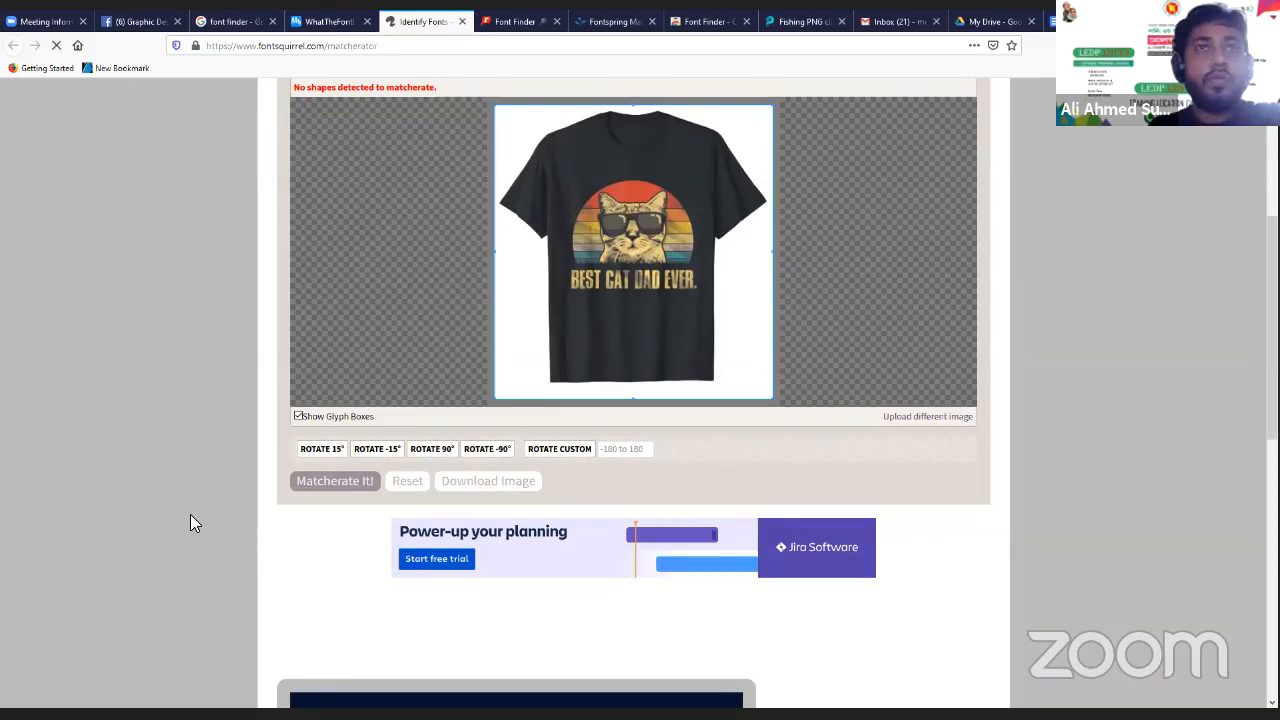
{"action": "scroll", "coordinate": [190, 524], "scroll_direction": "down", "scroll_amount": 3}
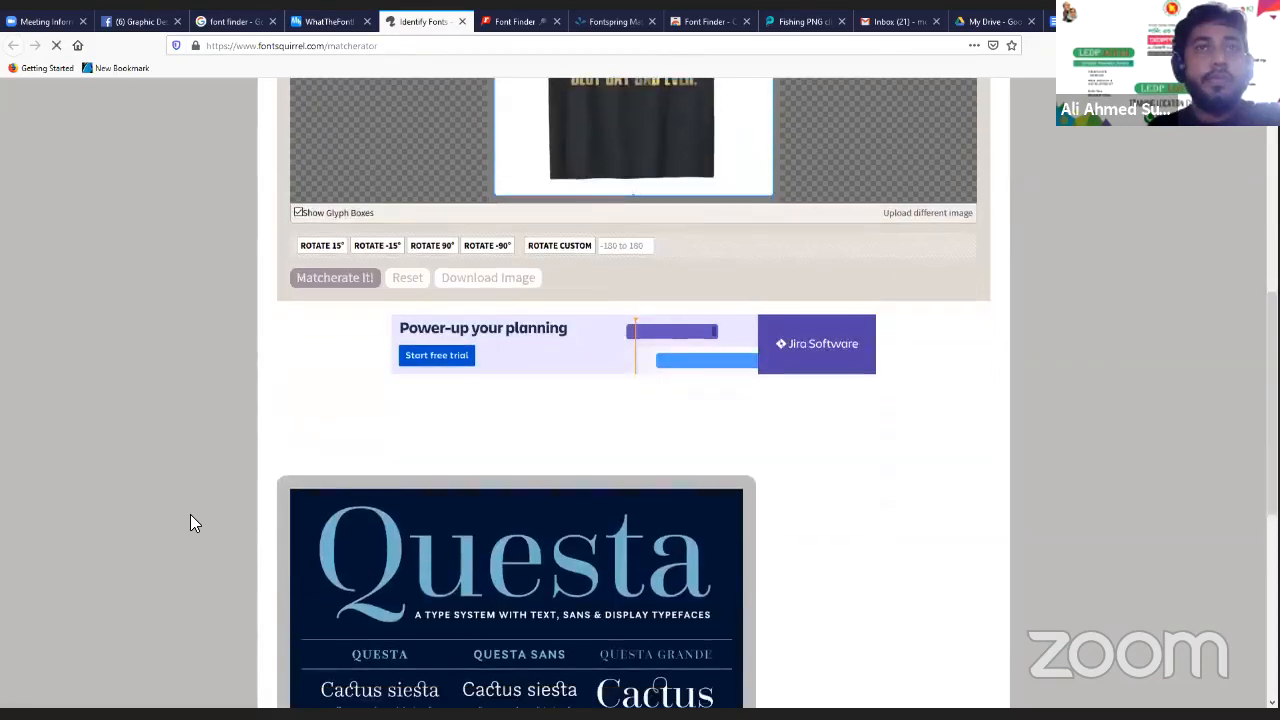
{"action": "scroll", "coordinate": [190, 517], "scroll_direction": "down", "scroll_amount": 1}
{"action": "scroll", "coordinate": [190, 517], "scroll_direction": "up", "scroll_amount": 5}
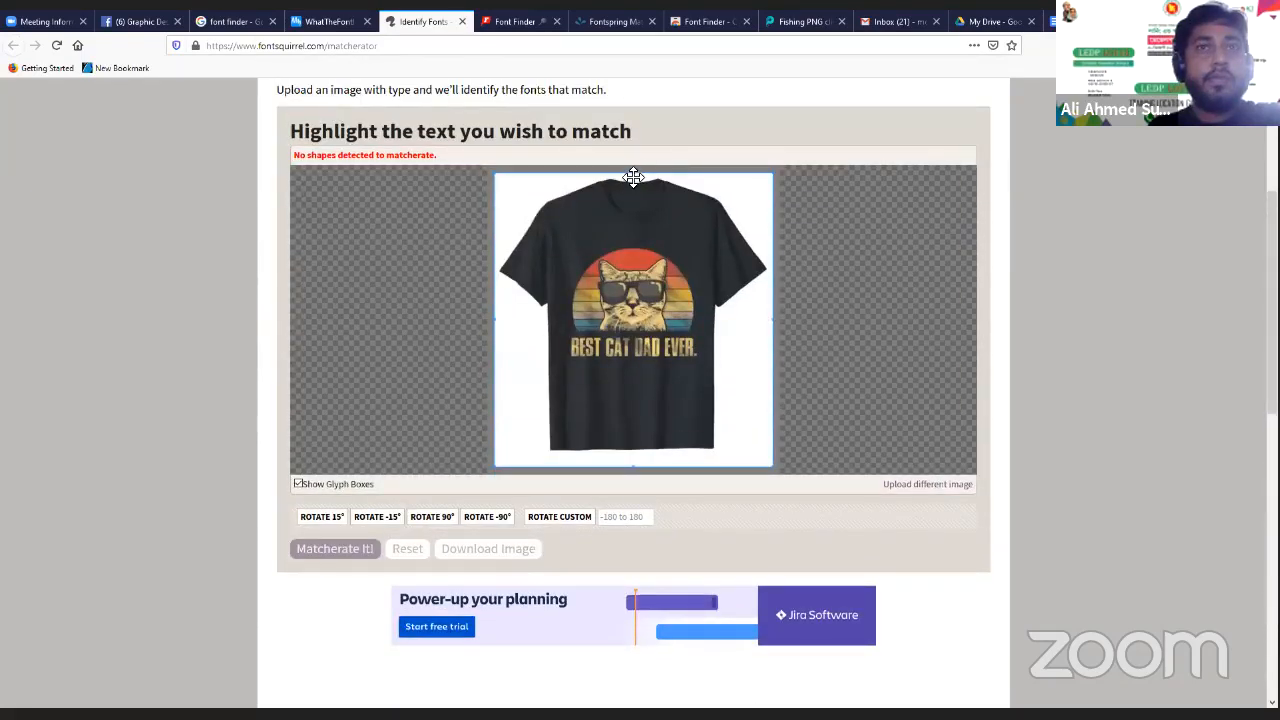
{"action": "left_click_drag", "start_coordinate": [630, 175], "coordinate": [628, 327]}
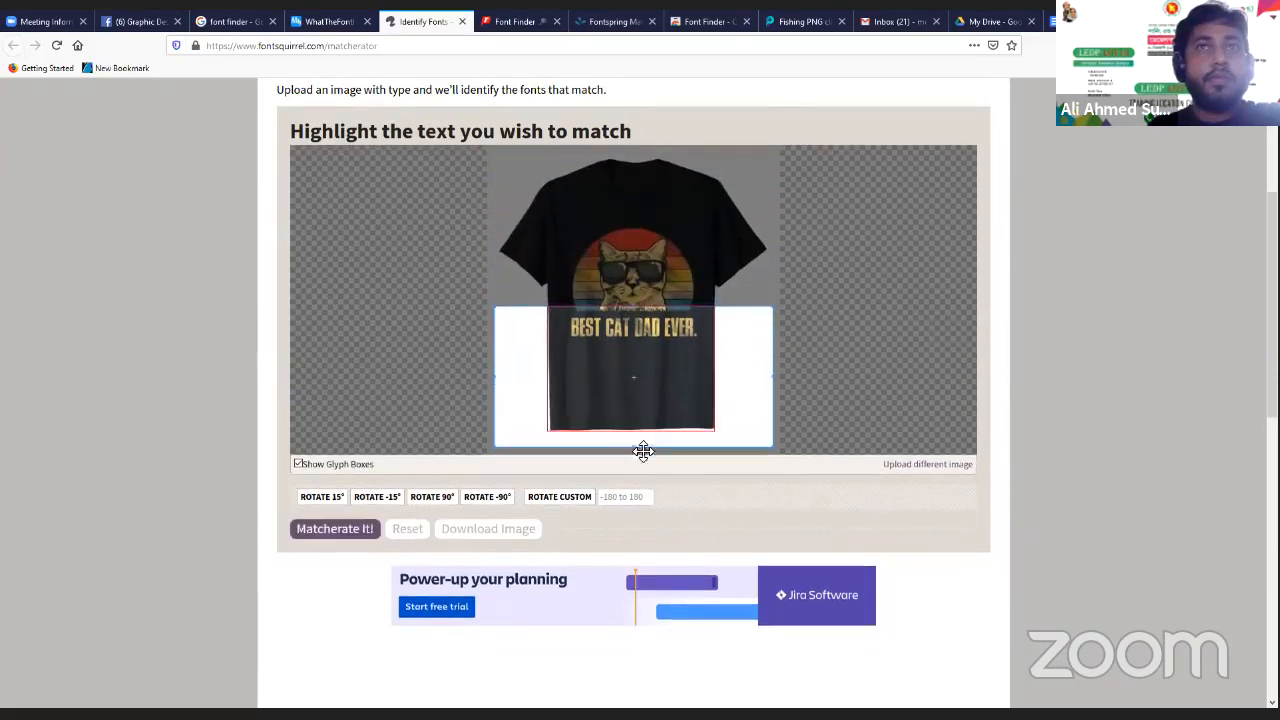
{"action": "left_click_drag", "start_coordinate": [632, 449], "coordinate": [620, 343]}
{"action": "left_click_drag", "start_coordinate": [498, 321], "coordinate": [571, 323]}
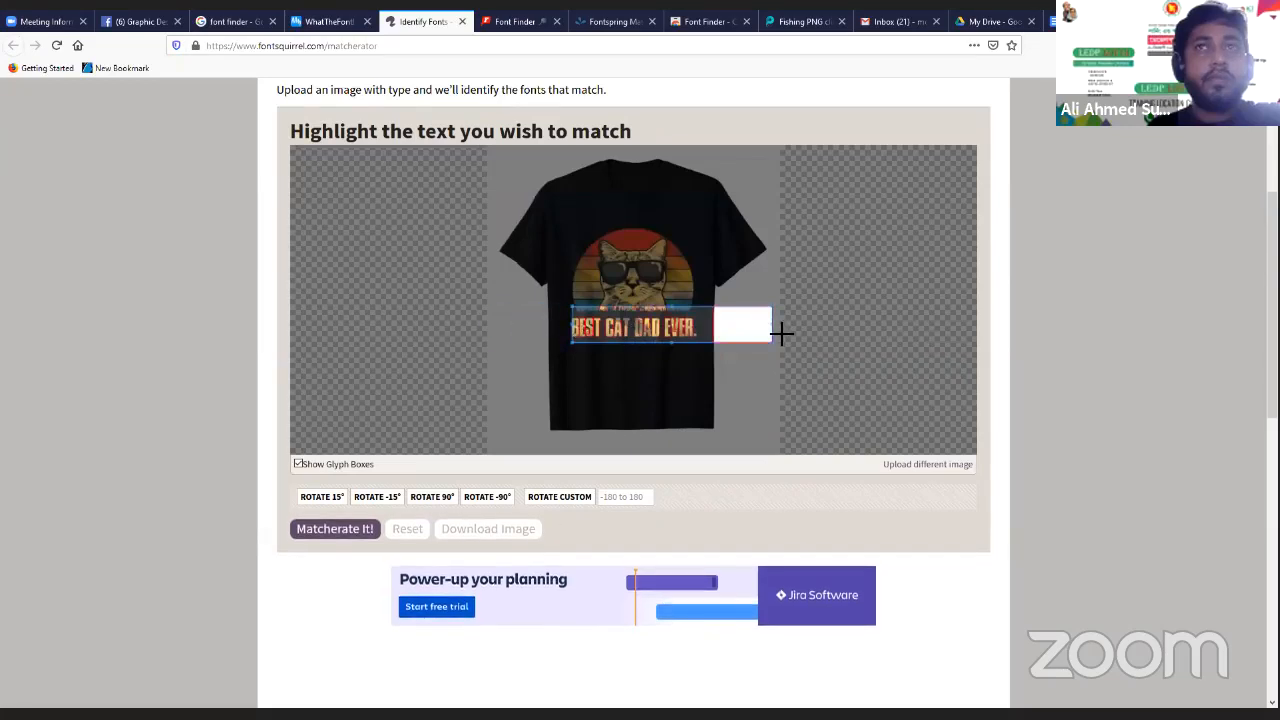
{"action": "left_click_drag", "start_coordinate": [780, 331], "coordinate": [690, 333]}
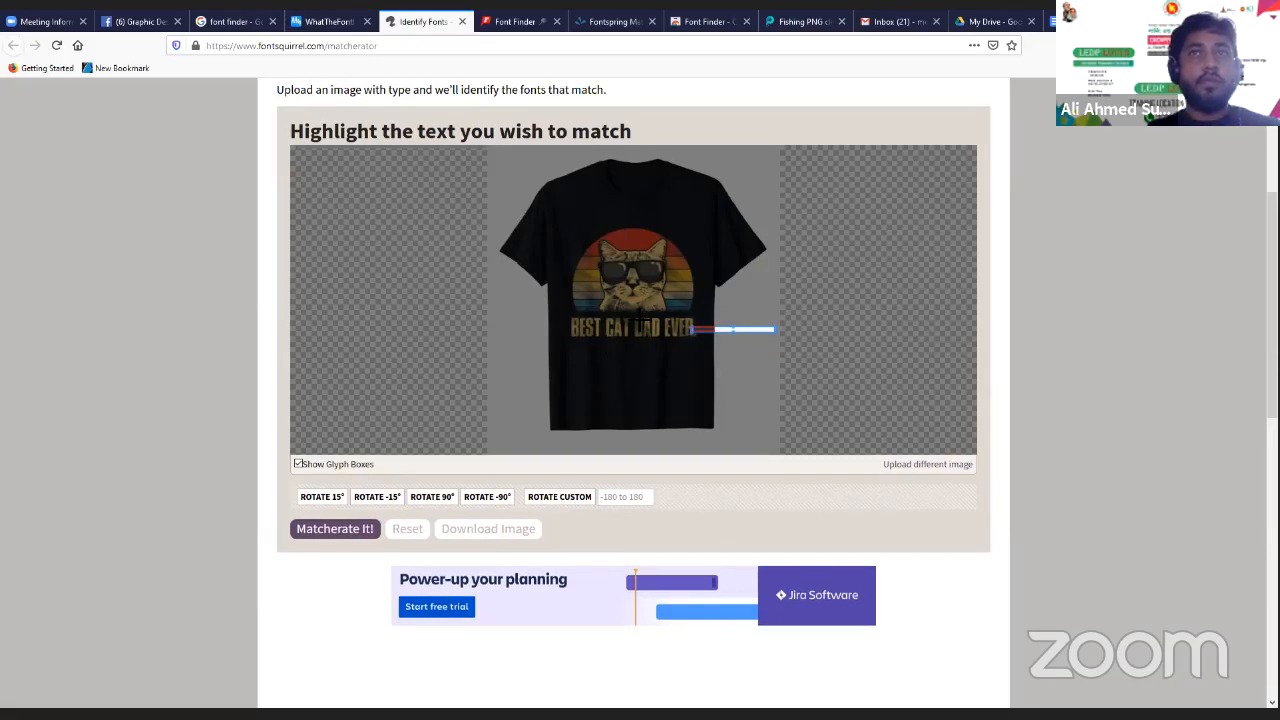
{"action": "left_click_drag", "start_coordinate": [572, 313], "coordinate": [699, 342]}
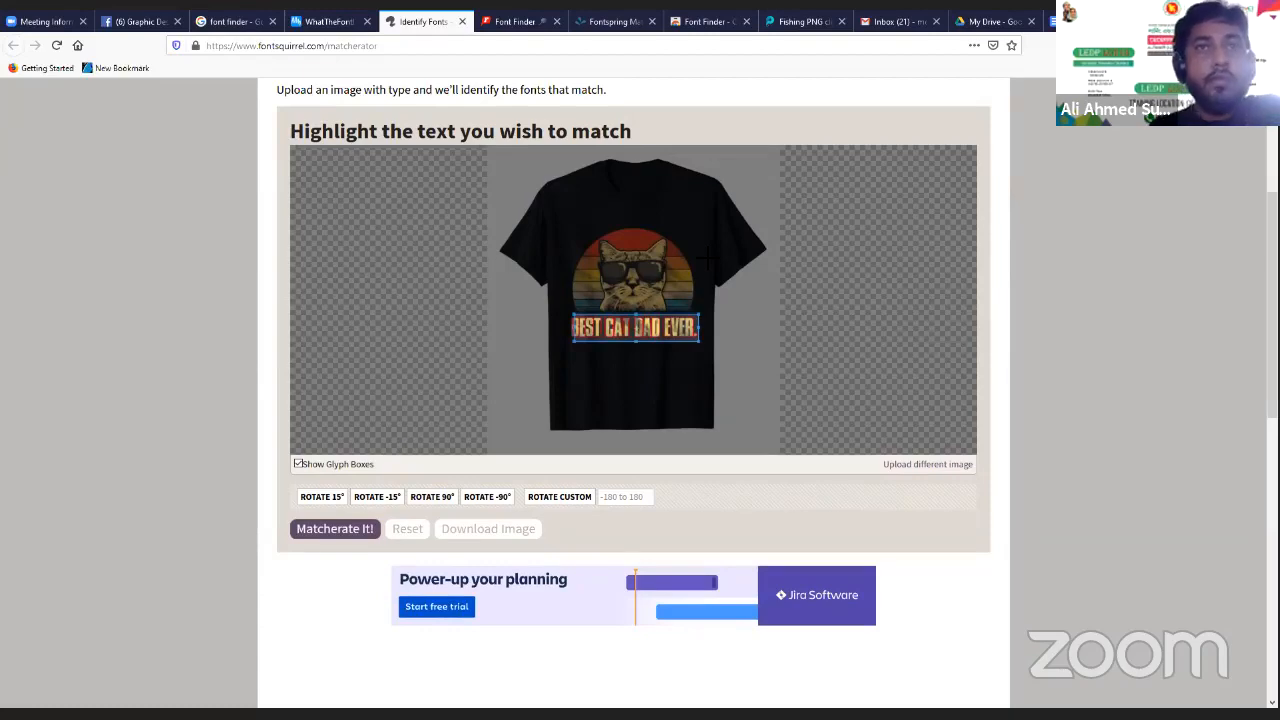
Run the Matcherator on the highlighted text and review the list of matching fonts
{"action": "scroll", "coordinate": [685, 524], "scroll_direction": "down", "scroll_amount": 3}
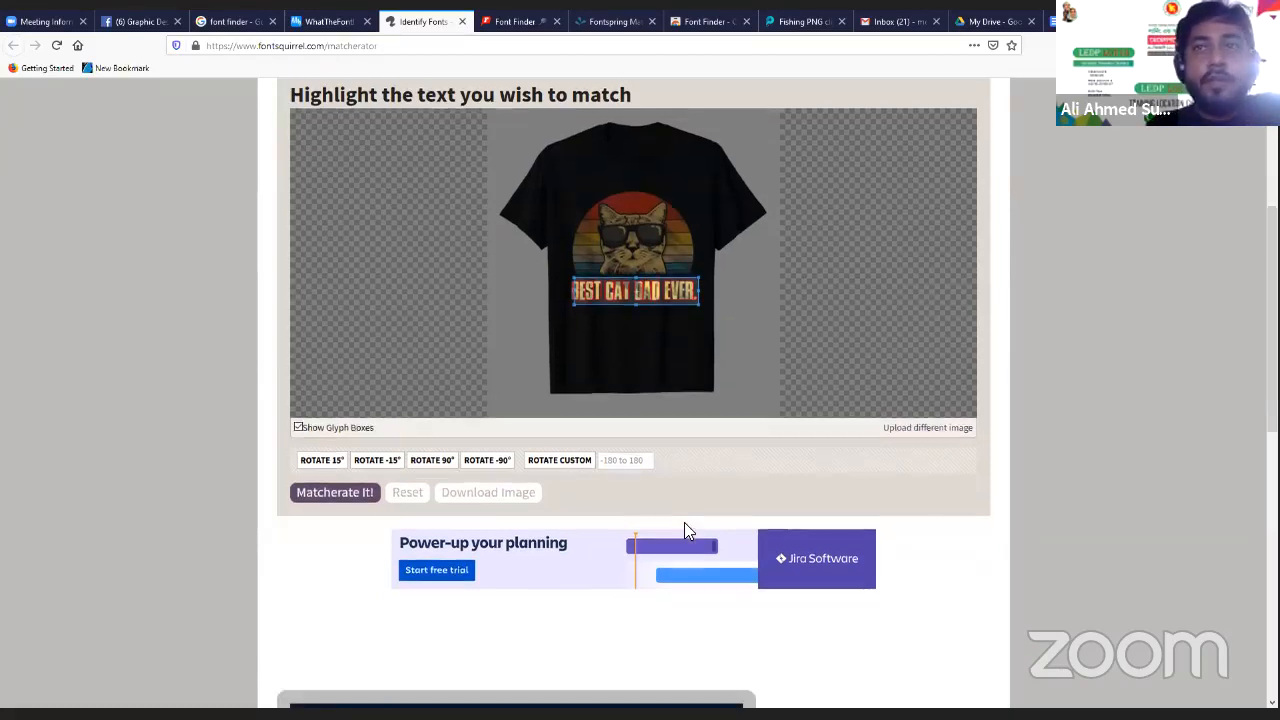
{"action": "scroll", "coordinate": [680, 529], "scroll_direction": "down", "scroll_amount": 6}
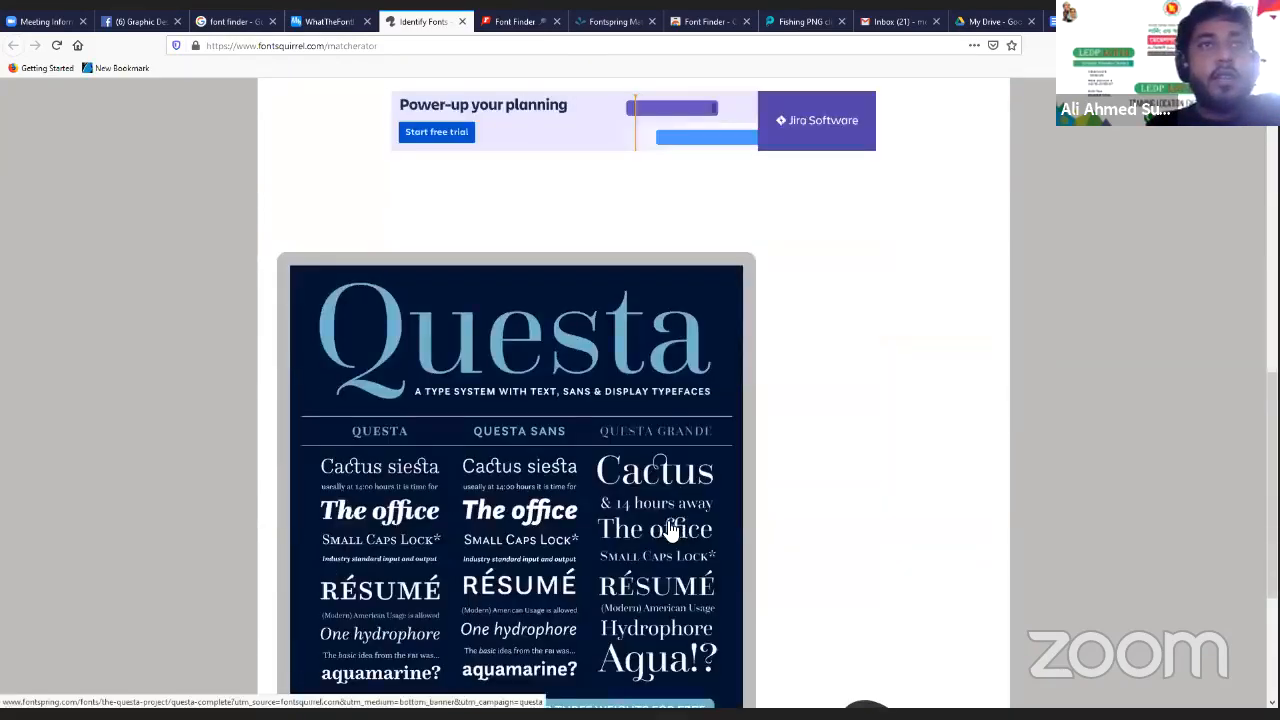
{"action": "scroll", "coordinate": [666, 528], "scroll_direction": "up", "scroll_amount": 5}
{"action": "scroll", "coordinate": [666, 528], "scroll_direction": "up", "scroll_amount": 3}
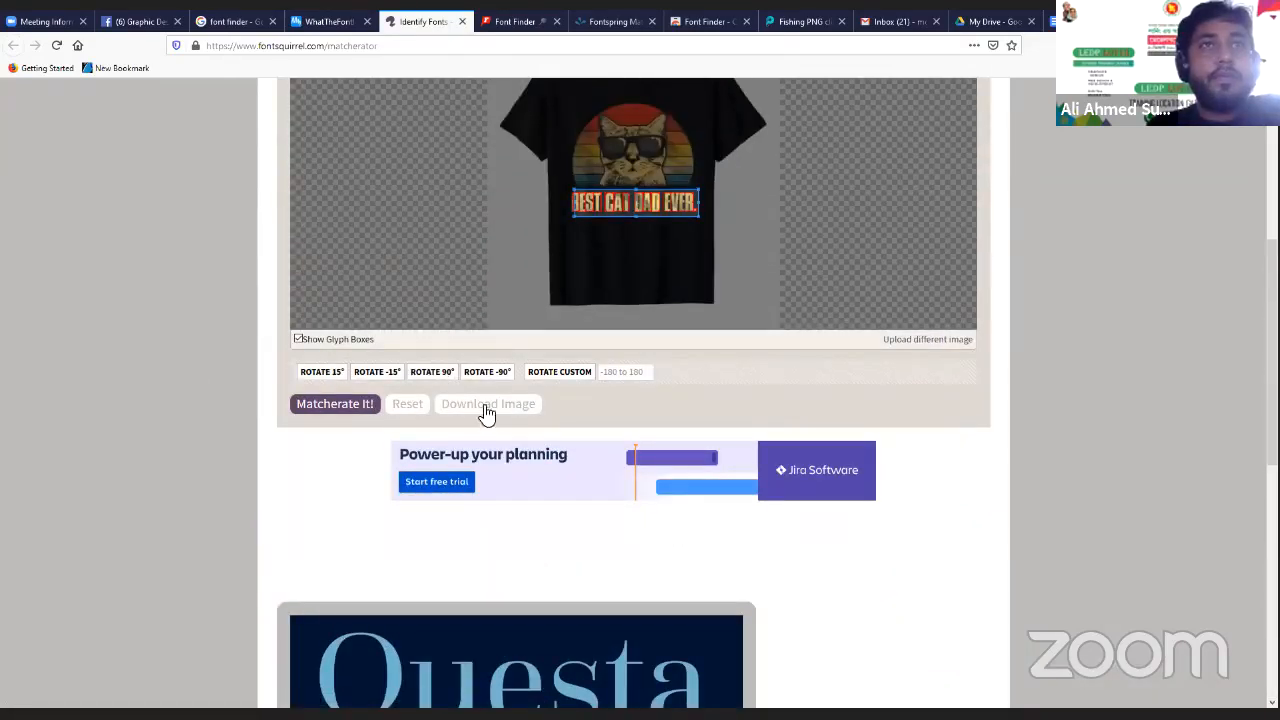
{"action": "left_click", "coordinate": [343, 405]}
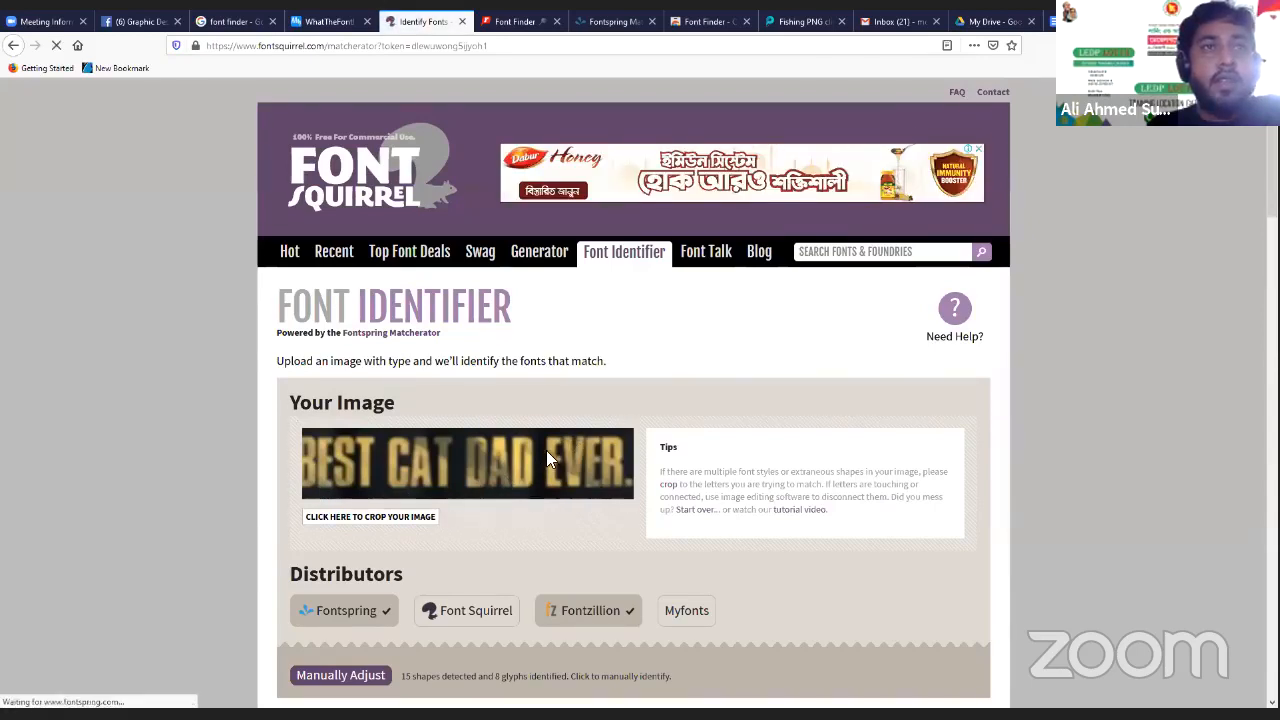
{"action": "scroll", "coordinate": [548, 452], "scroll_direction": "down", "scroll_amount": 2}
{"action": "scroll", "coordinate": [553, 459], "scroll_direction": "down", "scroll_amount": 5}
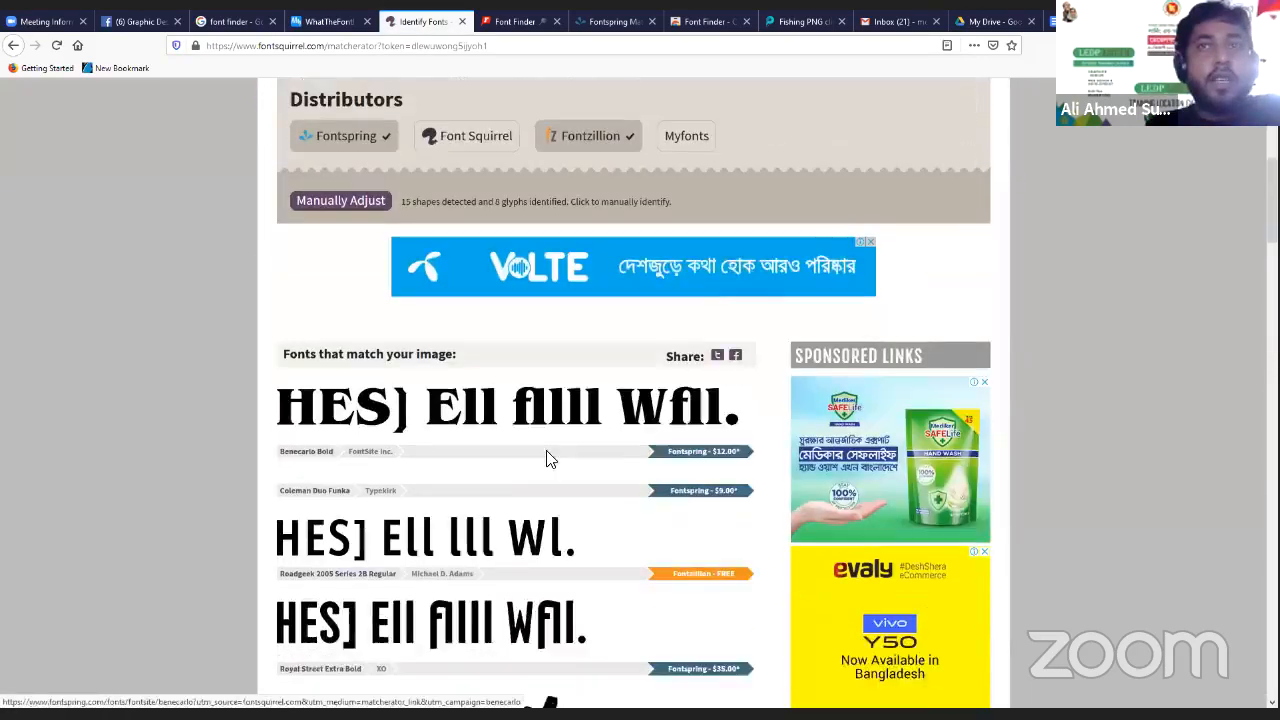
Look through the Font Squirrel matches and compare their letter shapes with the cropped "BEST CAT DAD EVER." image
{"action": "scroll", "coordinate": [550, 455], "scroll_direction": "down", "scroll_amount": 1}
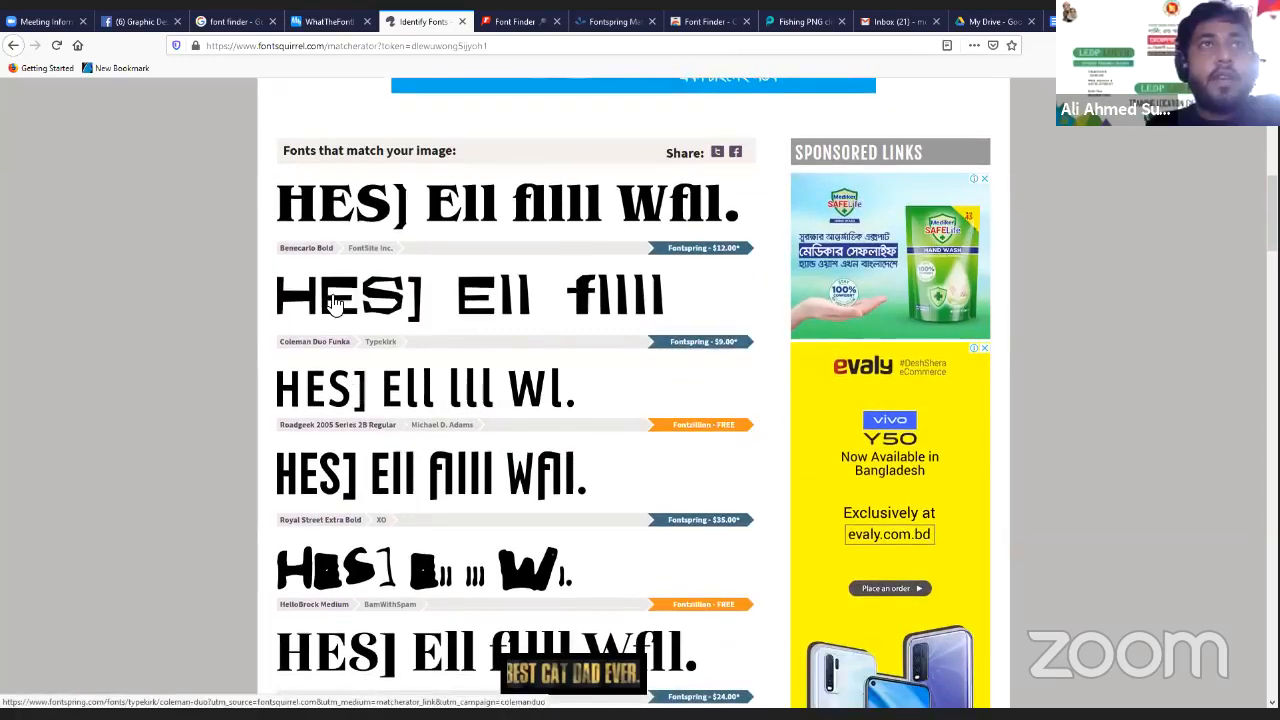
{"action": "scroll", "coordinate": [486, 531], "scroll_direction": "down", "scroll_amount": 3}
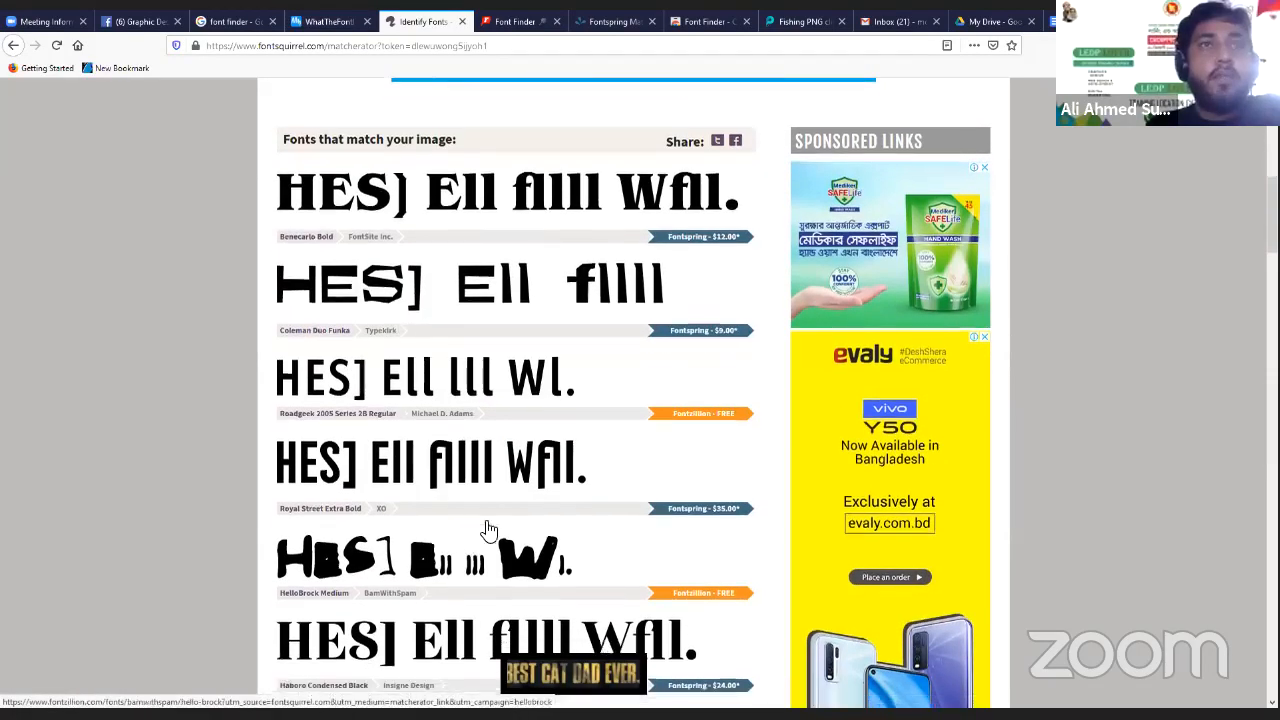
{"action": "scroll", "coordinate": [620, 475], "scroll_direction": "down", "scroll_amount": 2}
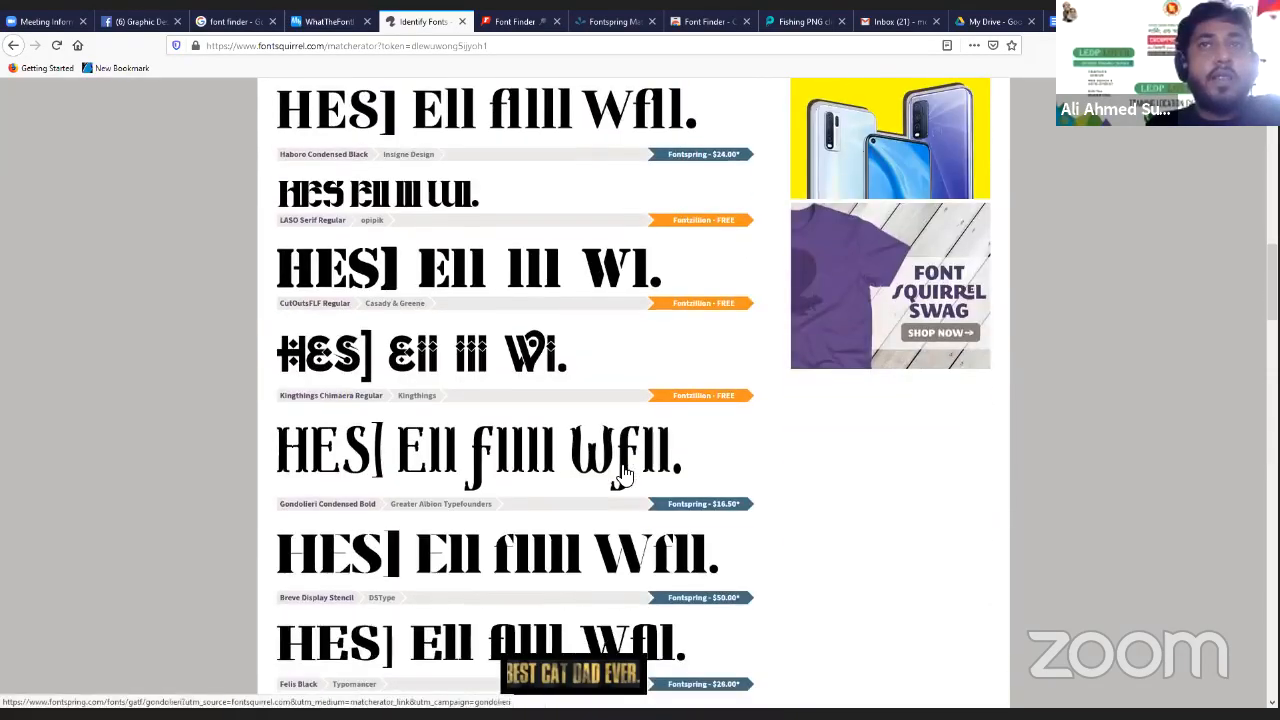
{"action": "scroll", "coordinate": [385, 424], "scroll_direction": "down", "scroll_amount": 1}
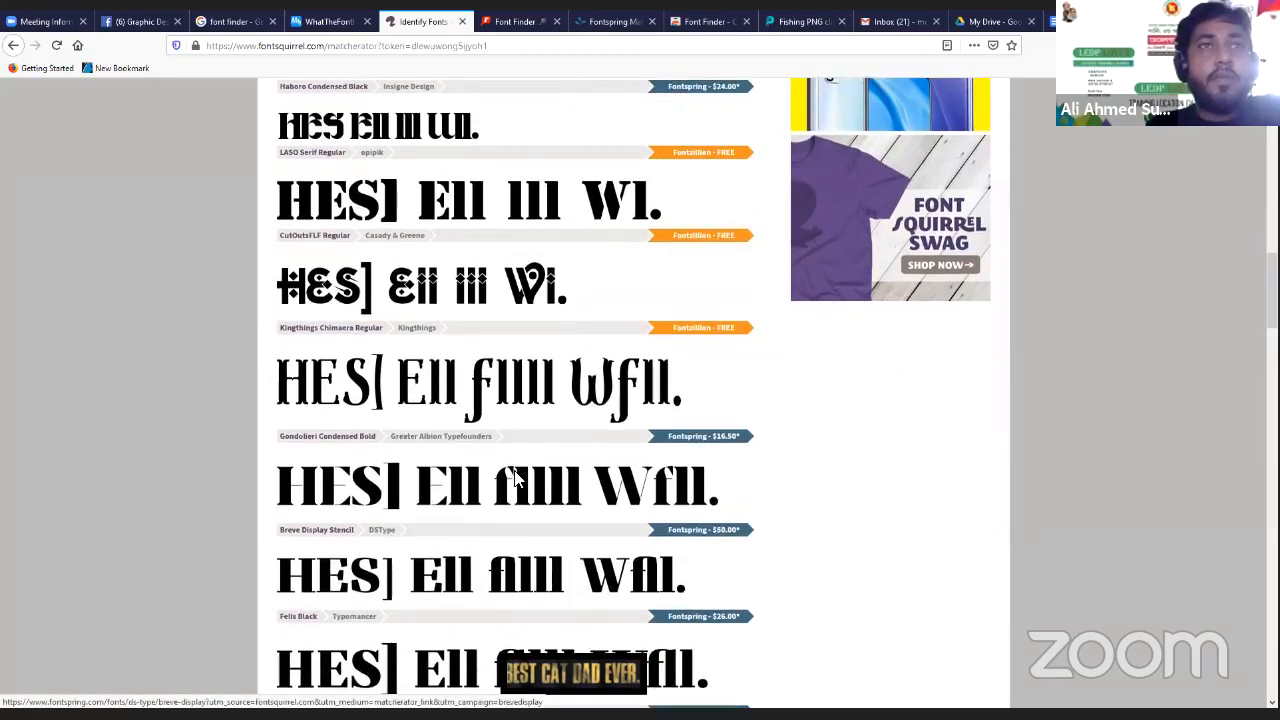
{"action": "scroll", "coordinate": [519, 481], "scroll_direction": "up", "scroll_amount": 2}
{"action": "scroll", "coordinate": [519, 481], "scroll_direction": "up", "scroll_amount": 3}
{"action": "scroll", "coordinate": [514, 479], "scroll_direction": "up", "scroll_amount": 3}
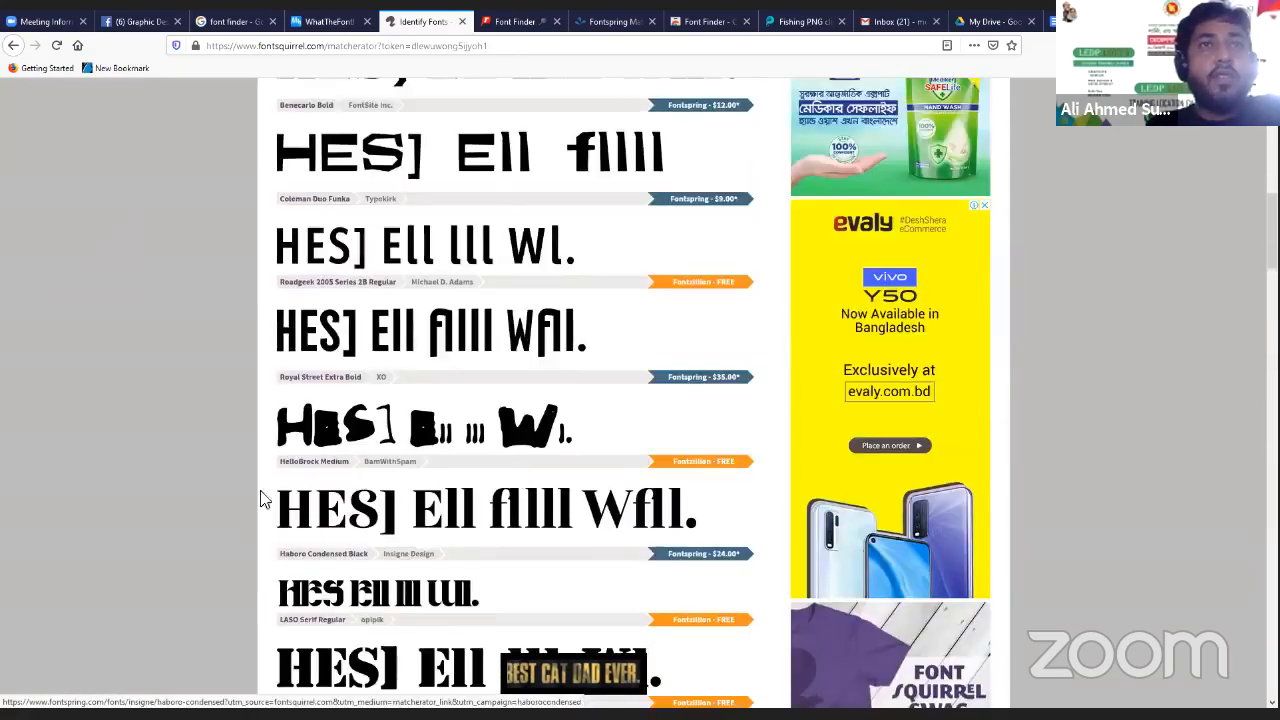
{"action": "scroll", "coordinate": [740, 476], "scroll_direction": "up", "scroll_amount": 8}
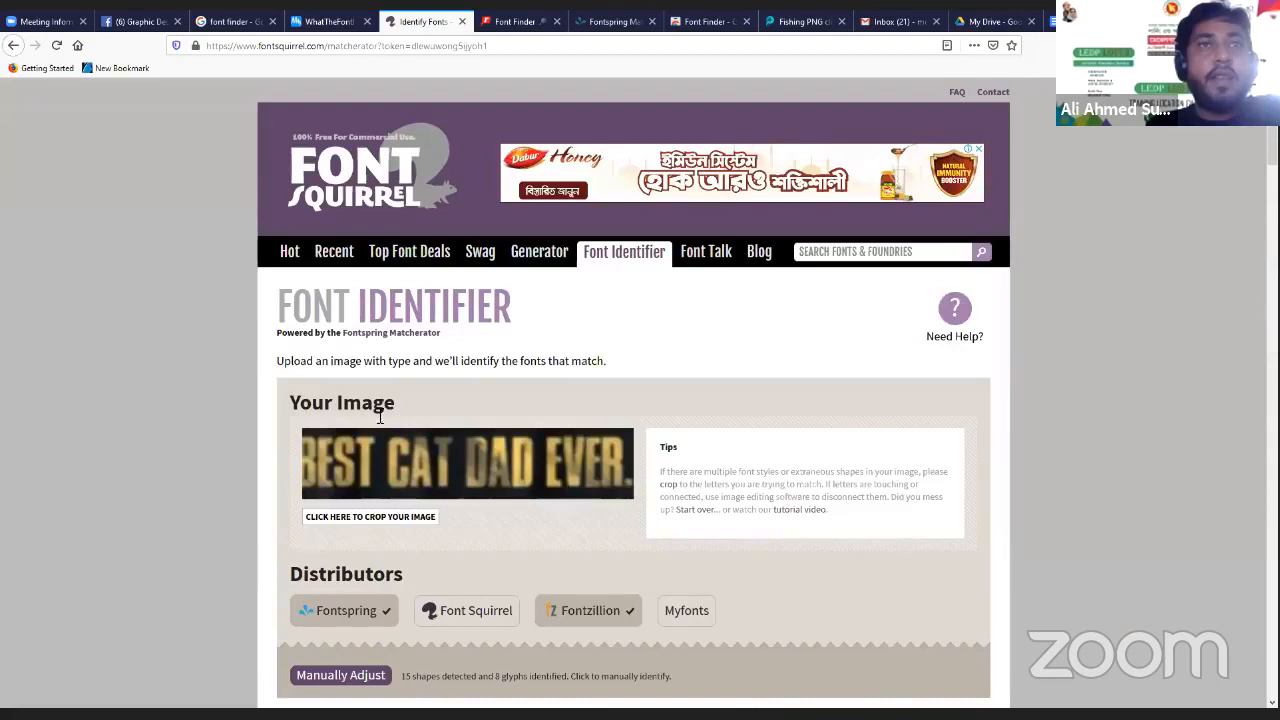
{"action": "scroll", "coordinate": [676, 385], "scroll_direction": "down", "scroll_amount": 2}
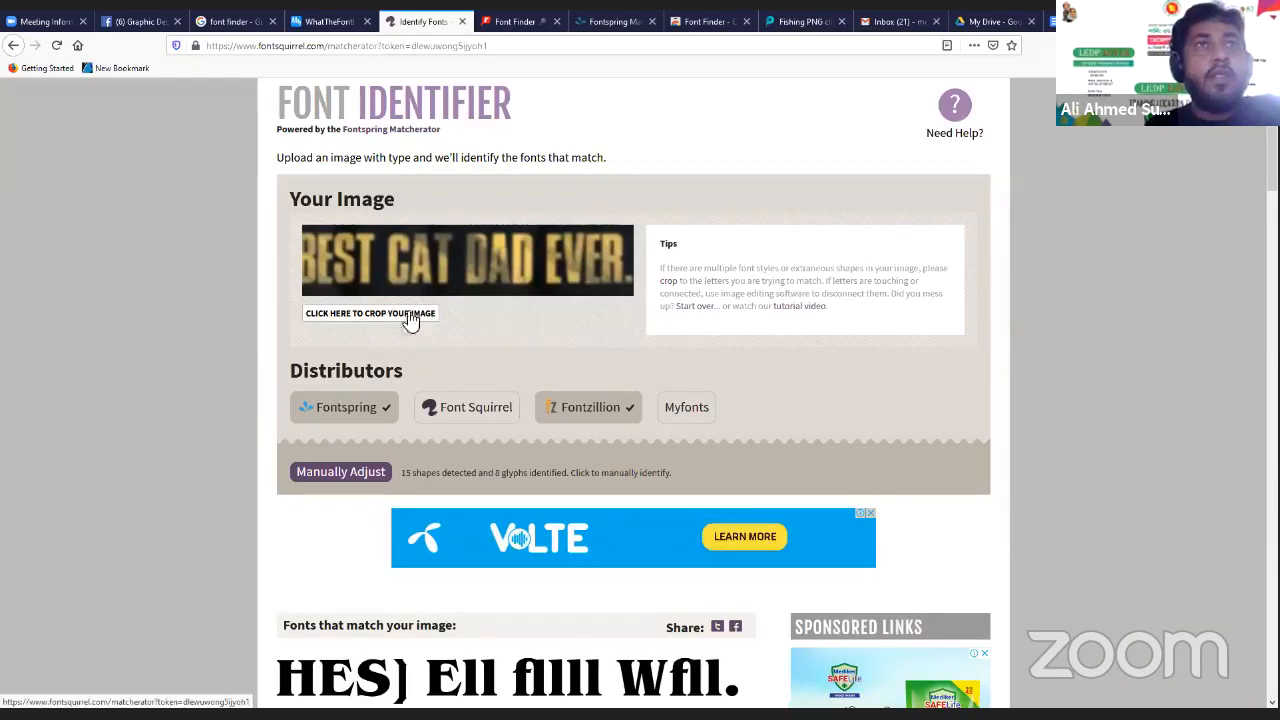
Close the WhatFontIs page and upload the Best Cat Dad Ever T-shirt screenshot from Downloads to the Fontspring Matcherator
{"action": "left_click", "coordinate": [515, 21]}
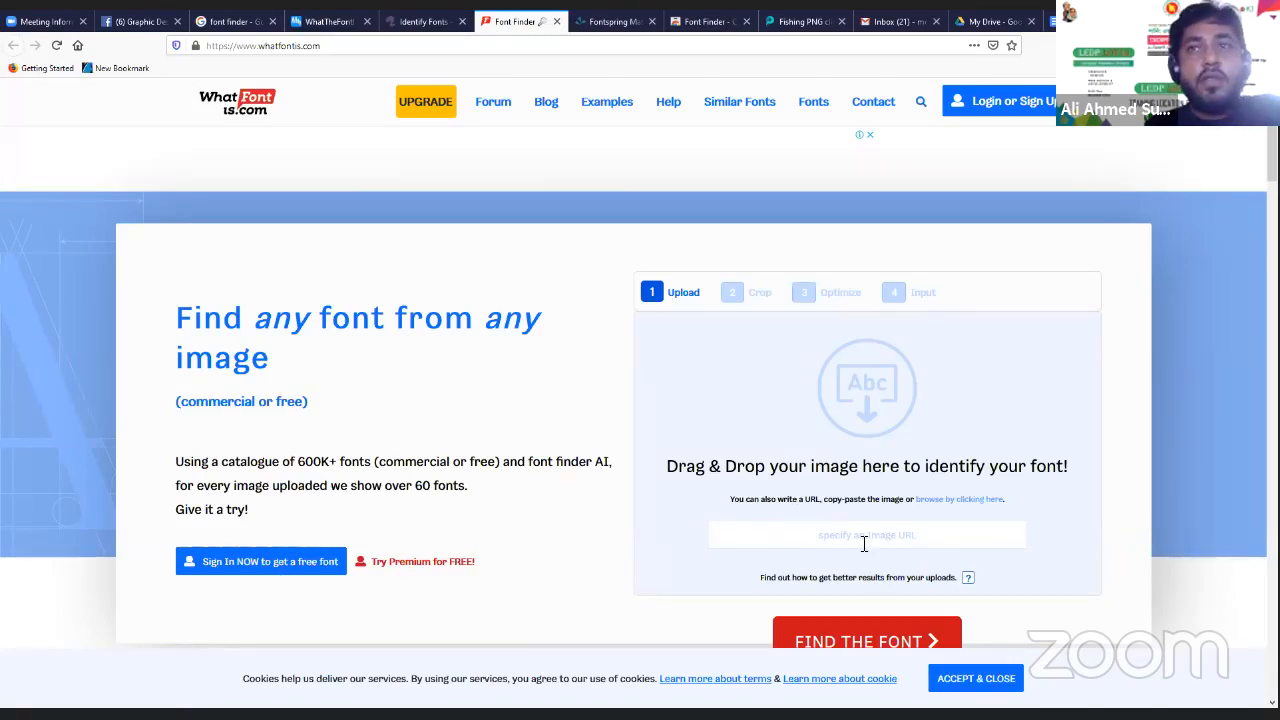
{"action": "left_click", "coordinate": [557, 21]}
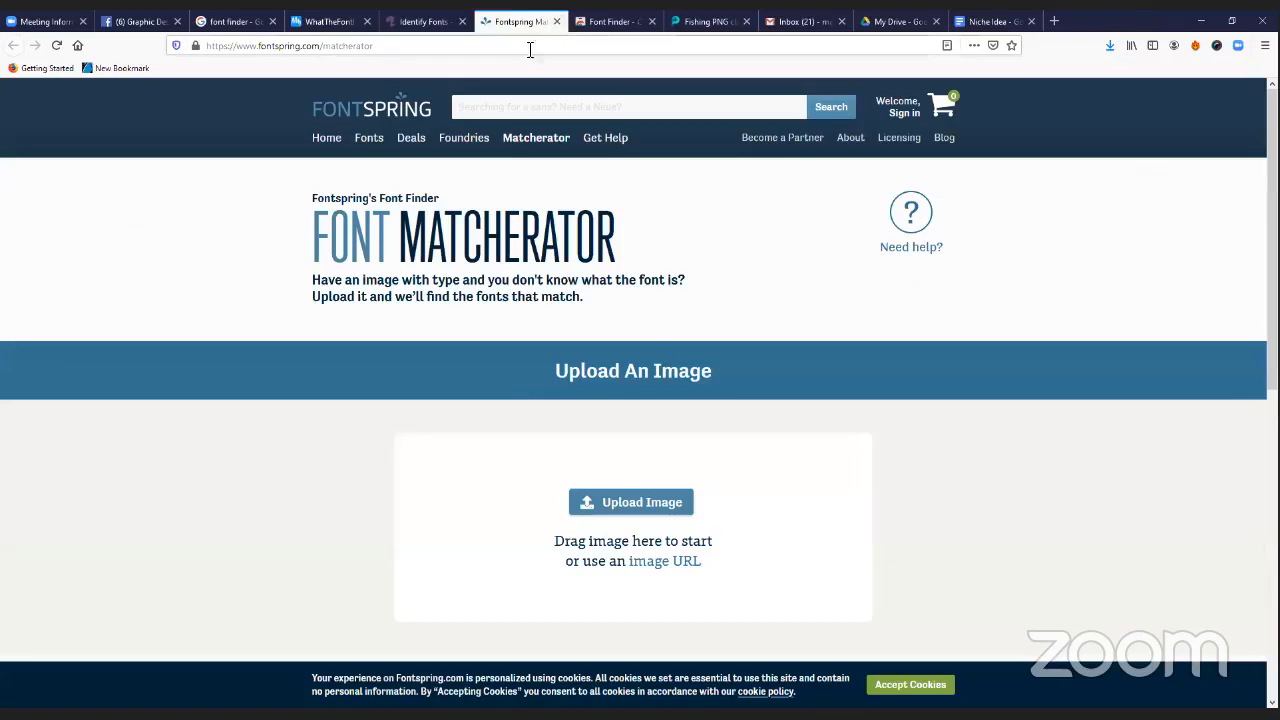
{"action": "left_click", "coordinate": [648, 504]}
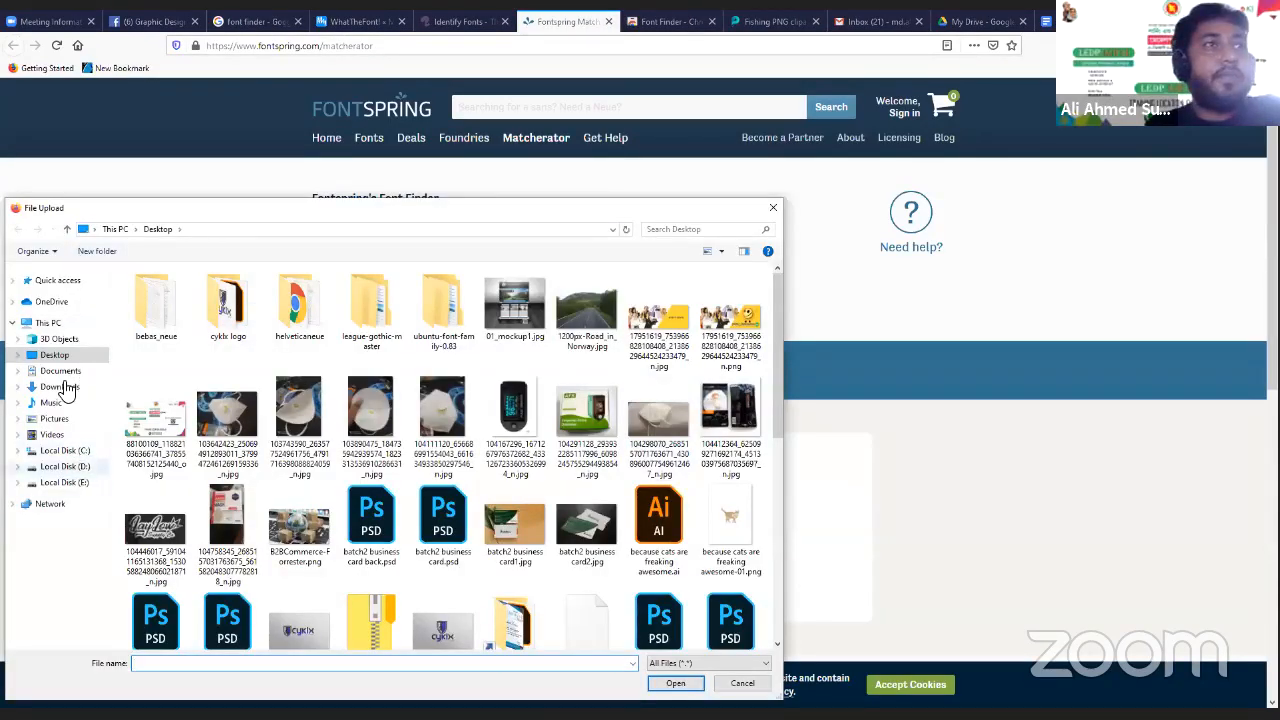
{"action": "left_click", "coordinate": [63, 387]}
{"action": "left_click", "coordinate": [207, 325]}
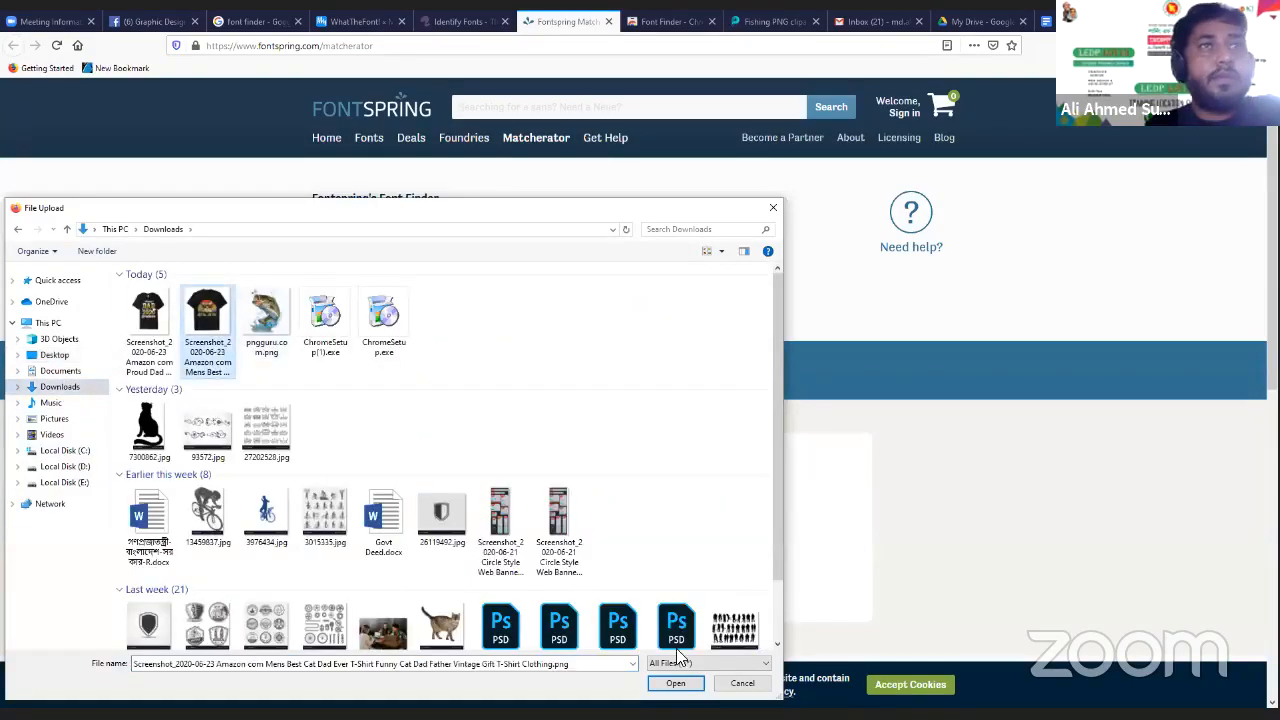
{"action": "left_click", "coordinate": [676, 684]}
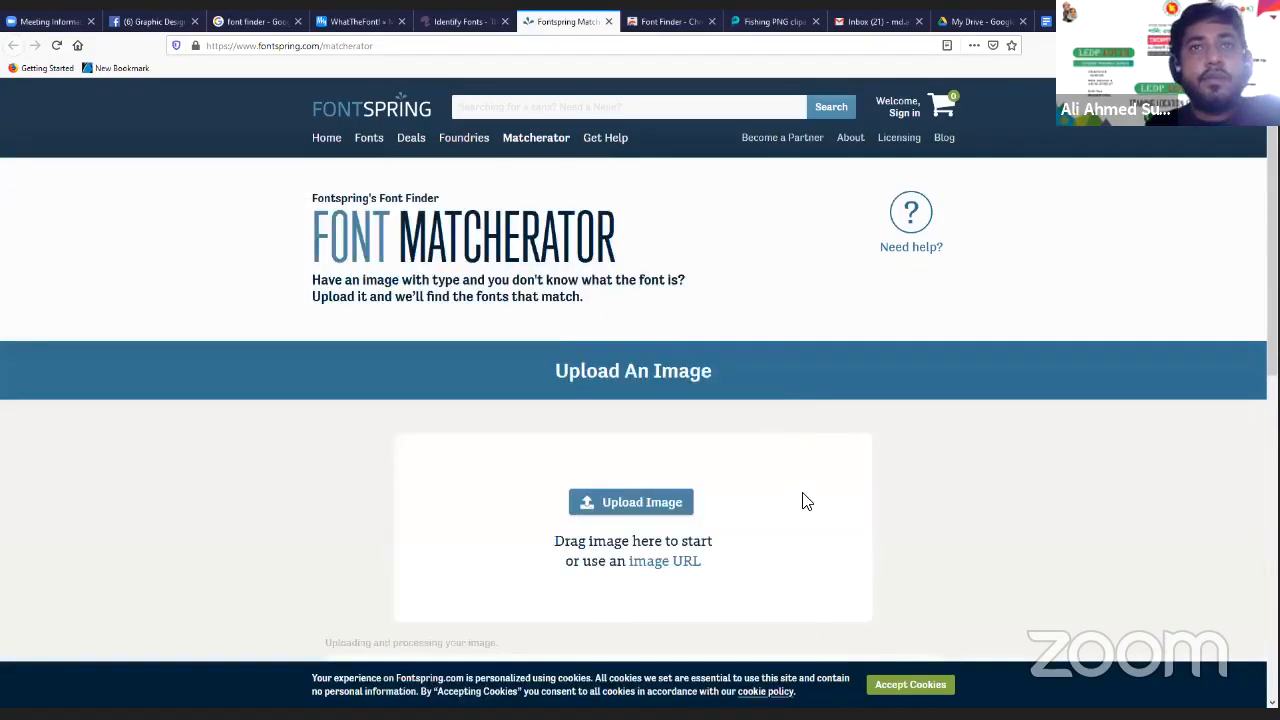
{"action": "scroll", "coordinate": [807, 500], "scroll_direction": "down", "scroll_amount": 3}
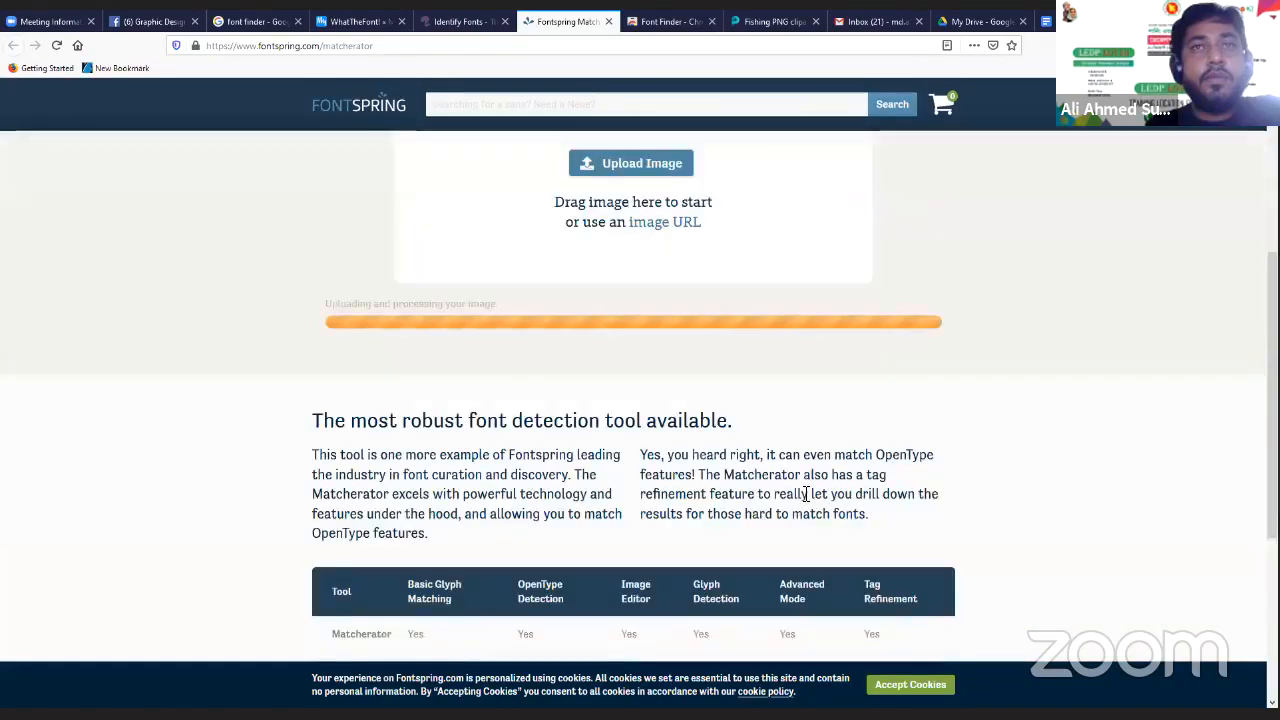
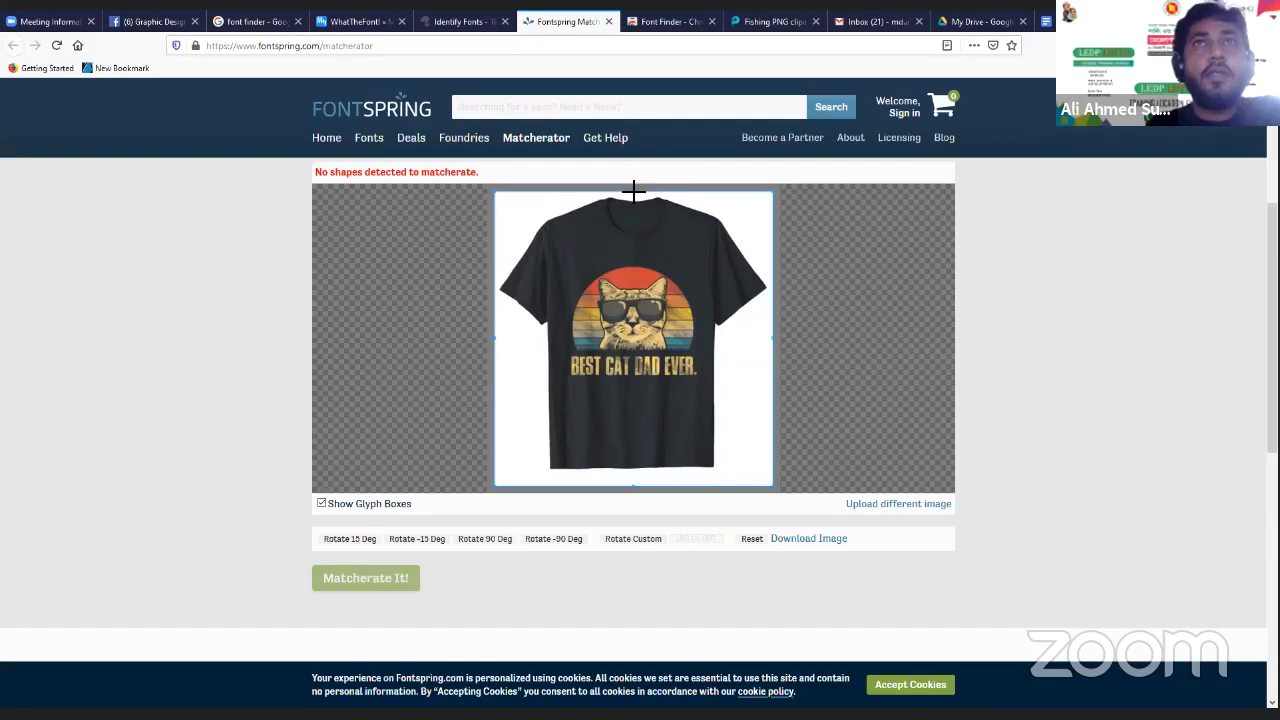
Try to mark a crop area on the uploaded shirt image, run the Matcherator on it and check the result page
{"action": "left_click_drag", "start_coordinate": [633, 192], "coordinate": [634, 290]}
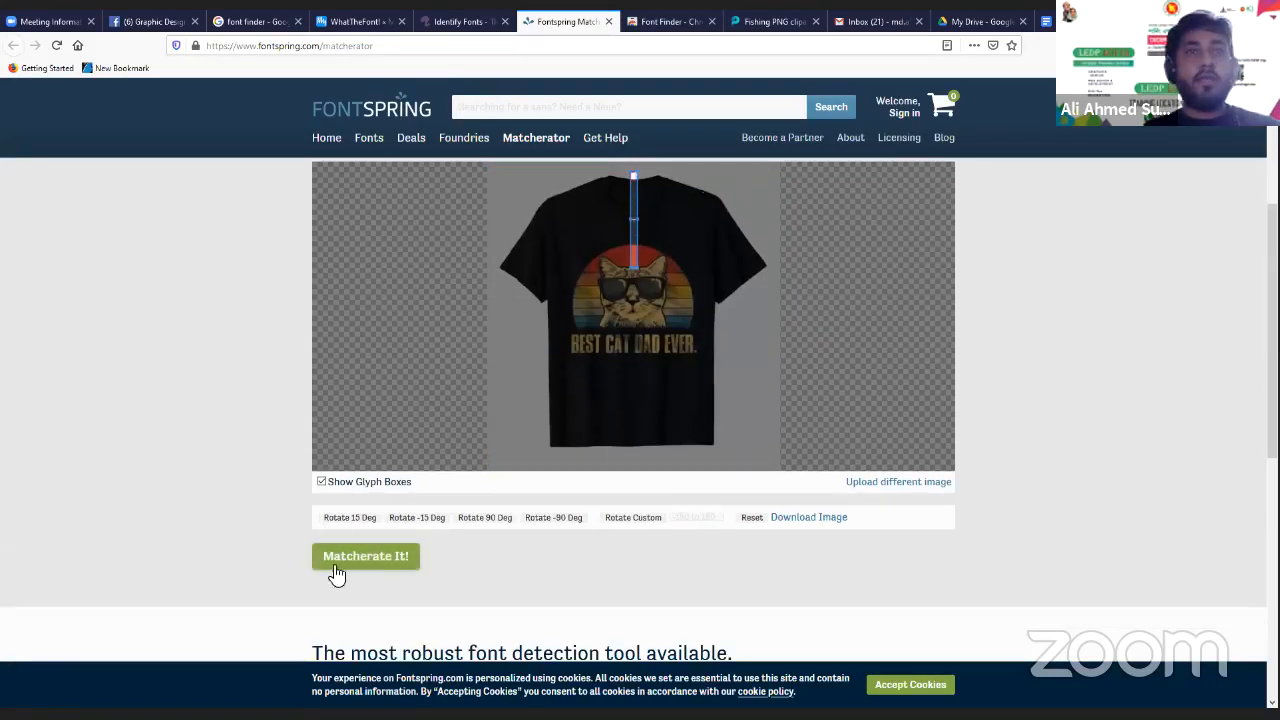
{"action": "left_click", "coordinate": [399, 557]}
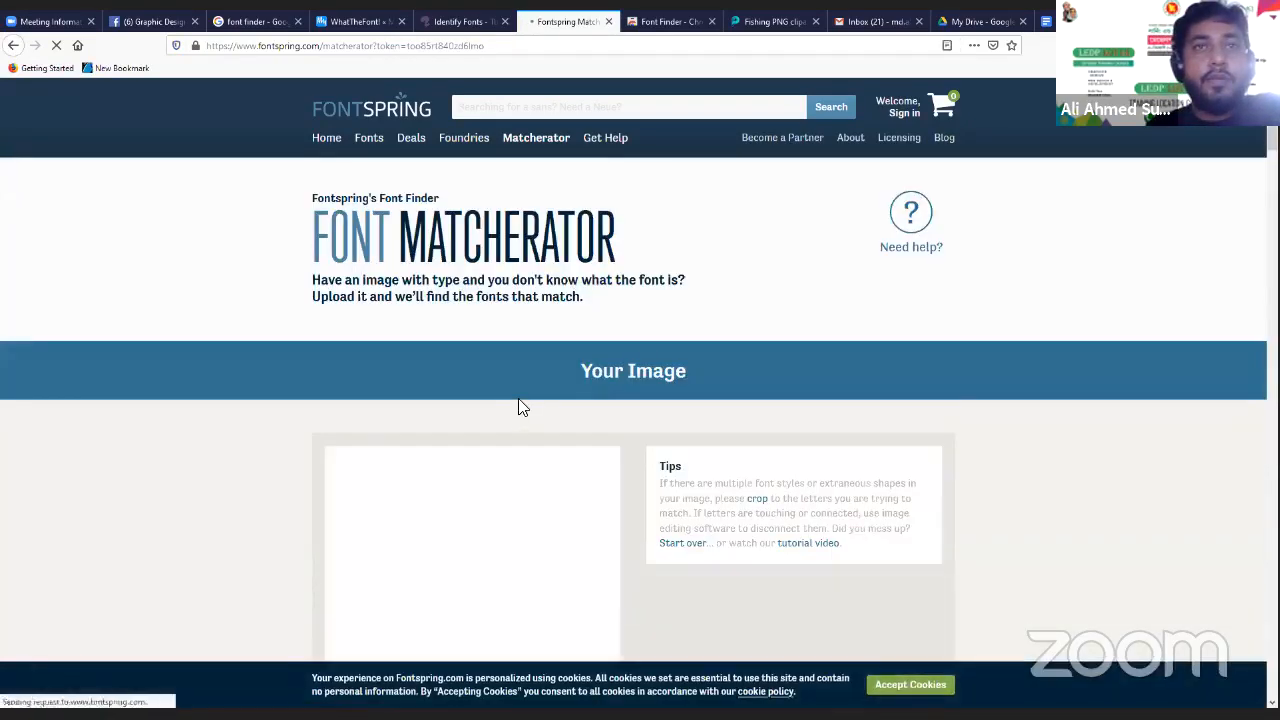
{"action": "scroll", "coordinate": [517, 403], "scroll_direction": "down", "scroll_amount": 3}
{"action": "scroll", "coordinate": [519, 405], "scroll_direction": "down", "scroll_amount": 3}
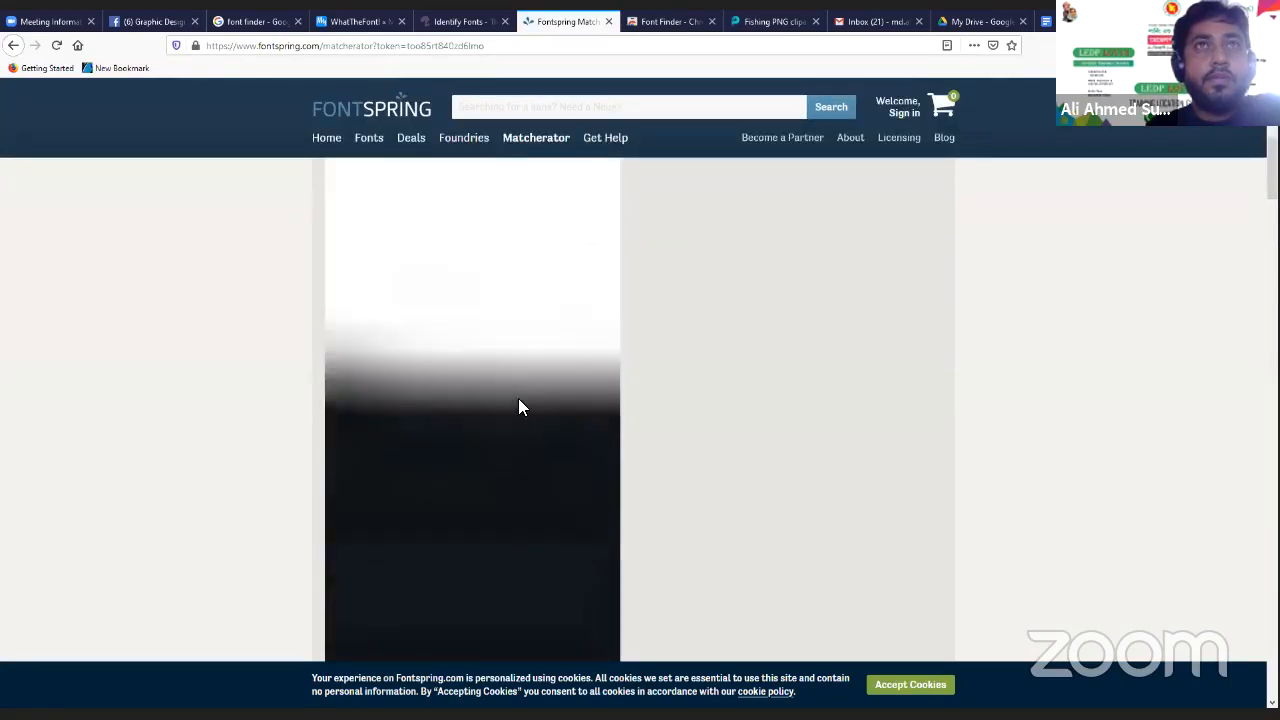
{"action": "scroll", "coordinate": [518, 407], "scroll_direction": "up", "scroll_amount": 5}
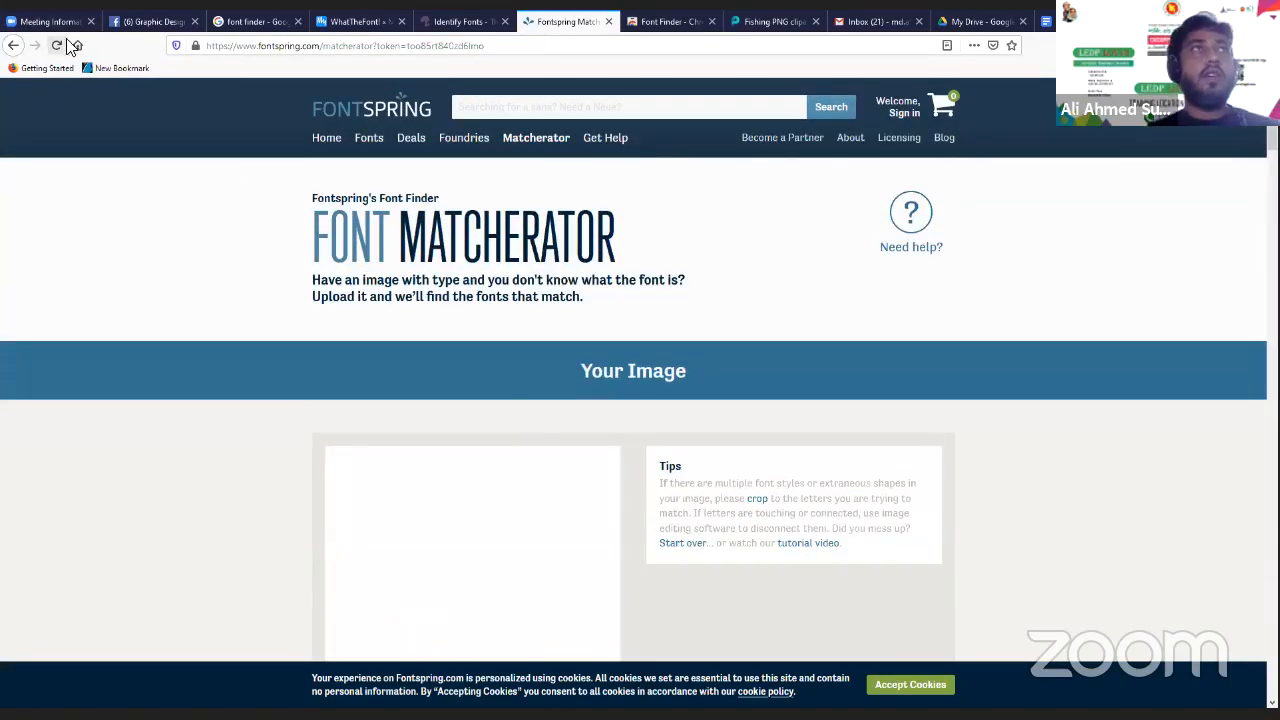
{"action": "left_click", "coordinate": [58, 45]}
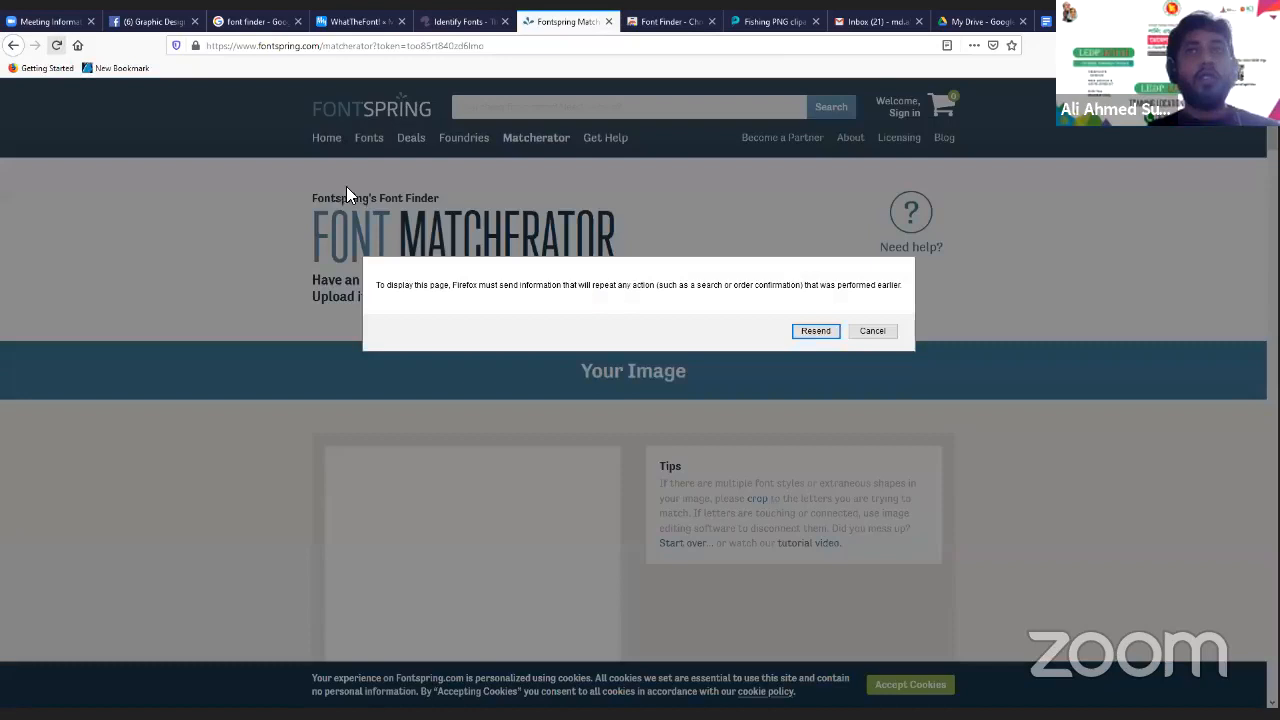
{"action": "left_click", "coordinate": [811, 329]}
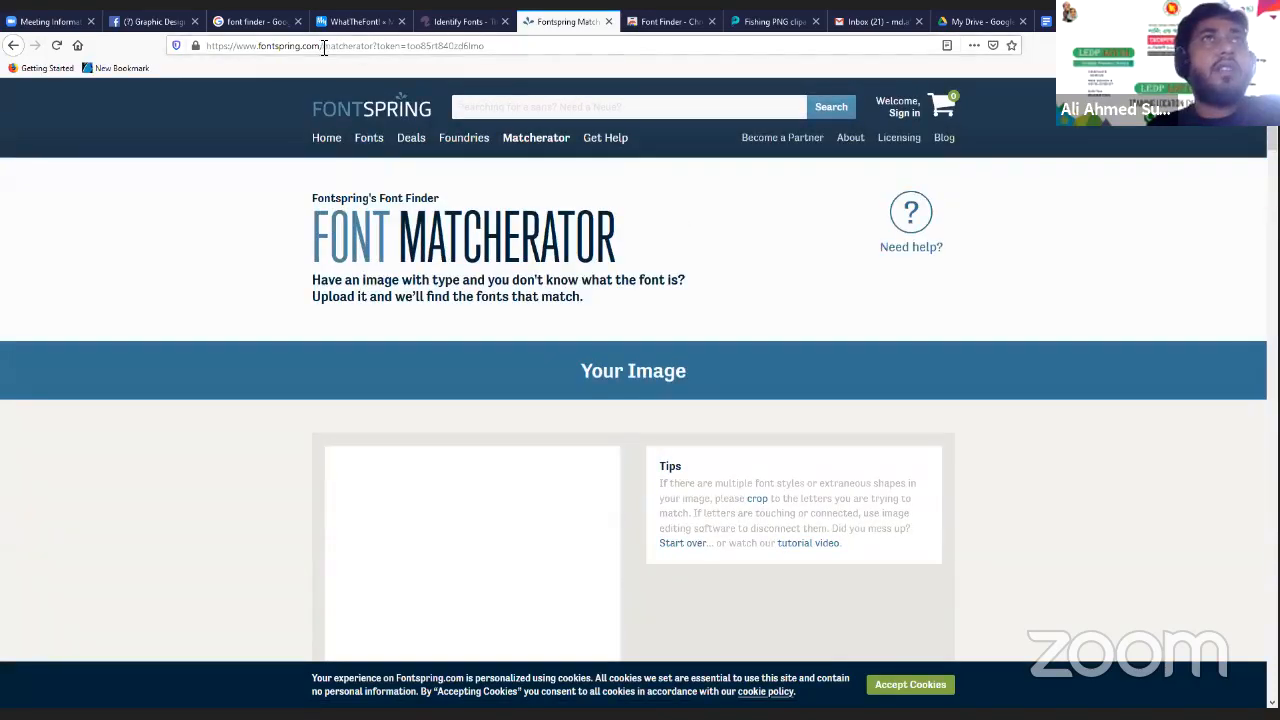
{"action": "left_click_drag", "start_coordinate": [323, 49], "coordinate": [635, 78]}
{"action": "key", "text": "BackSpace"}
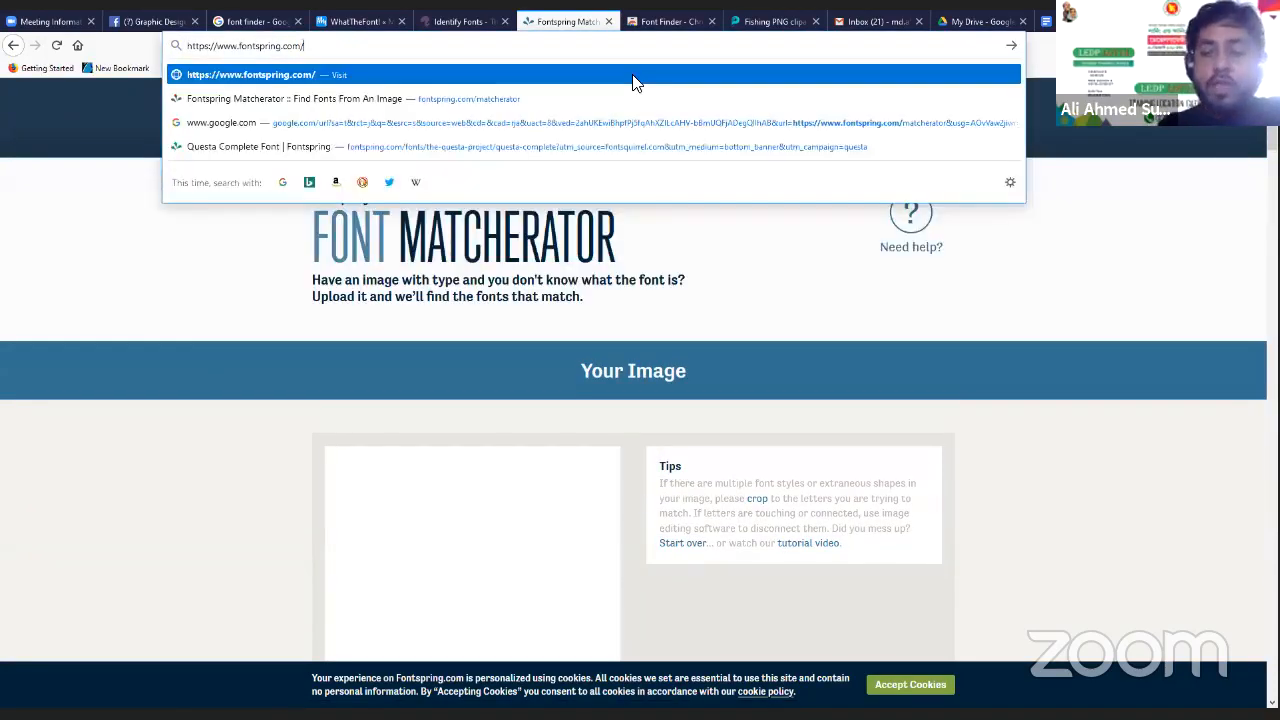
{"action": "key", "text": "Return"}
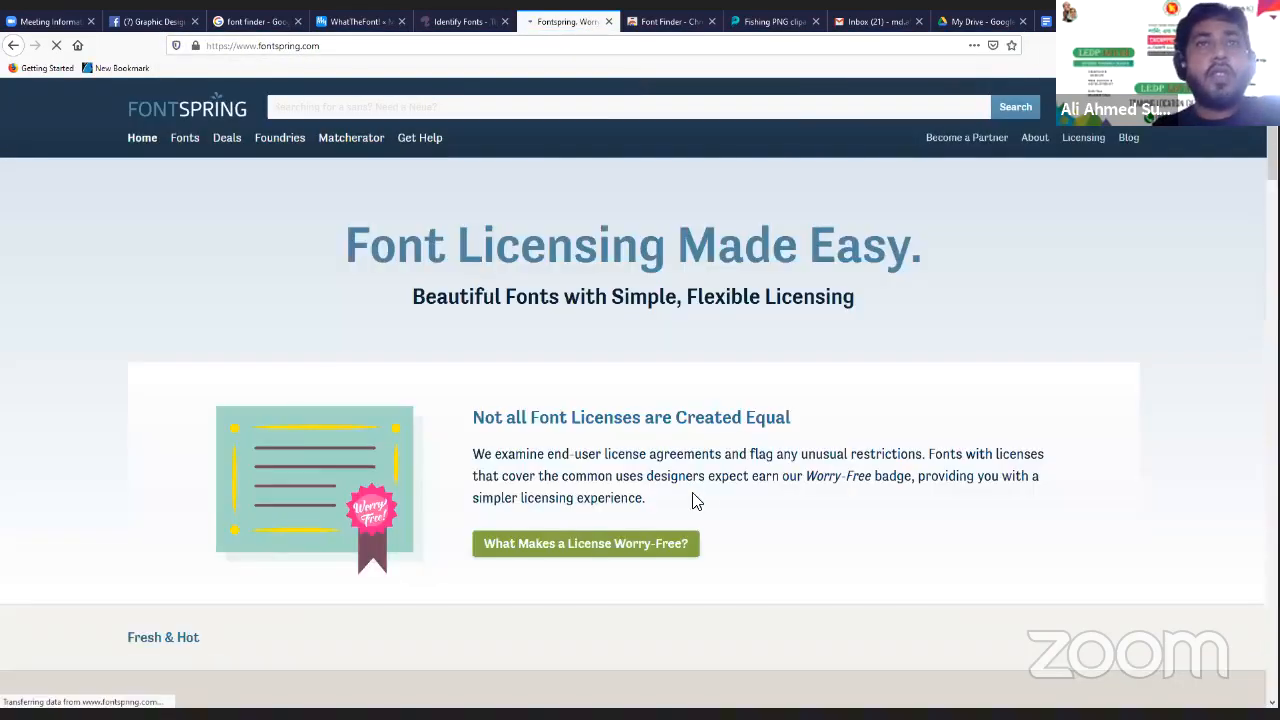
Close the Chrome Web Store page for the Font Finder extension and return to the WhatTheFont results
{"action": "left_click", "coordinate": [672, 22]}
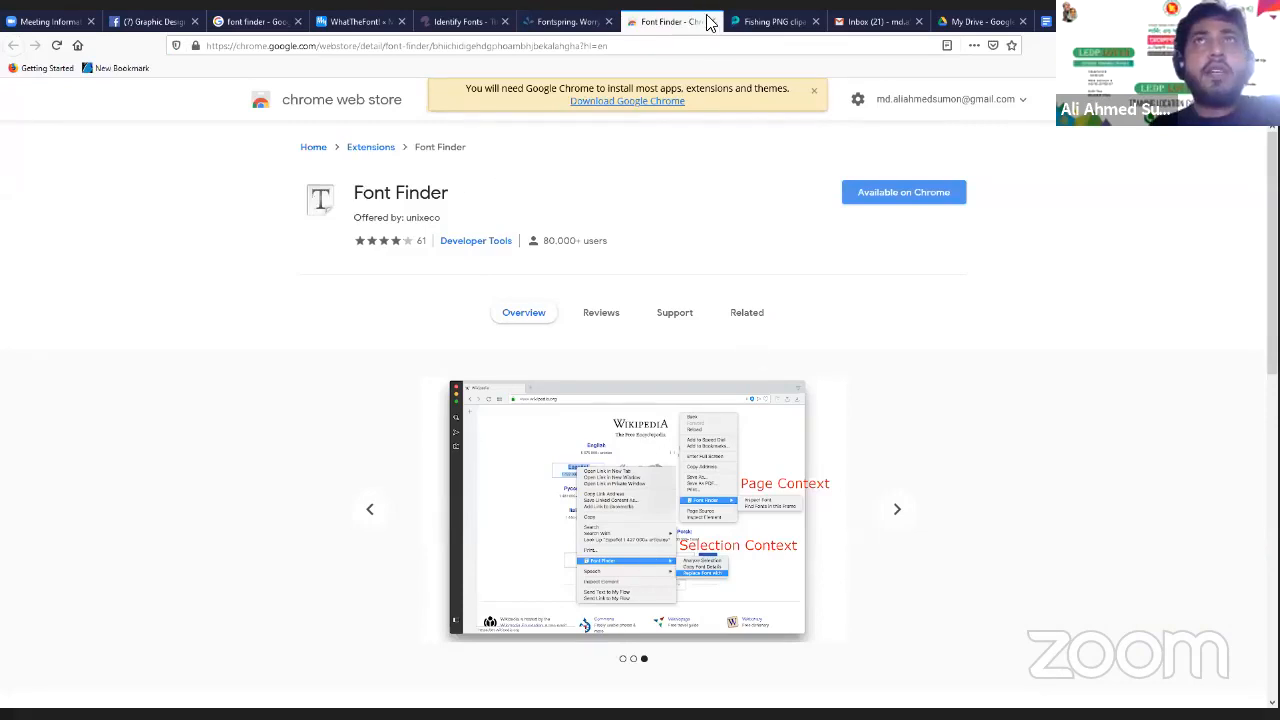
{"action": "key", "text": "ctrl+w"}
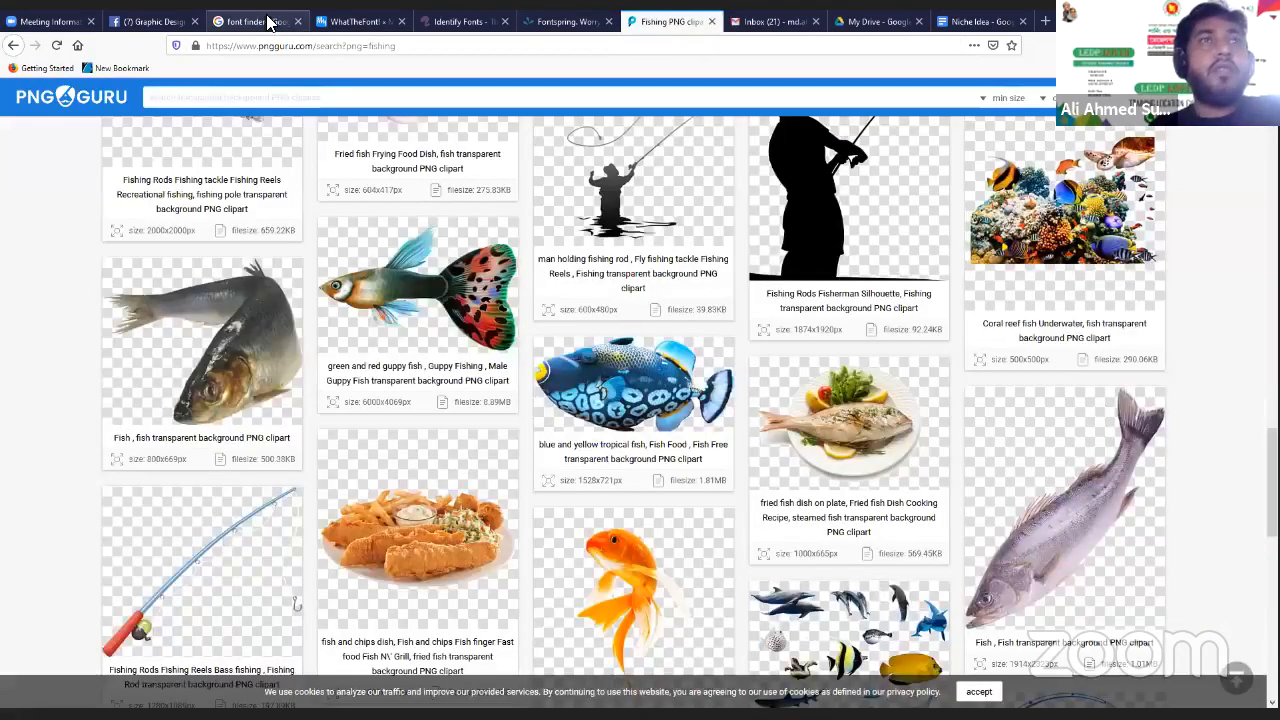
{"action": "left_click", "coordinate": [300, 22]}
{"action": "left_click", "coordinate": [355, 22]}
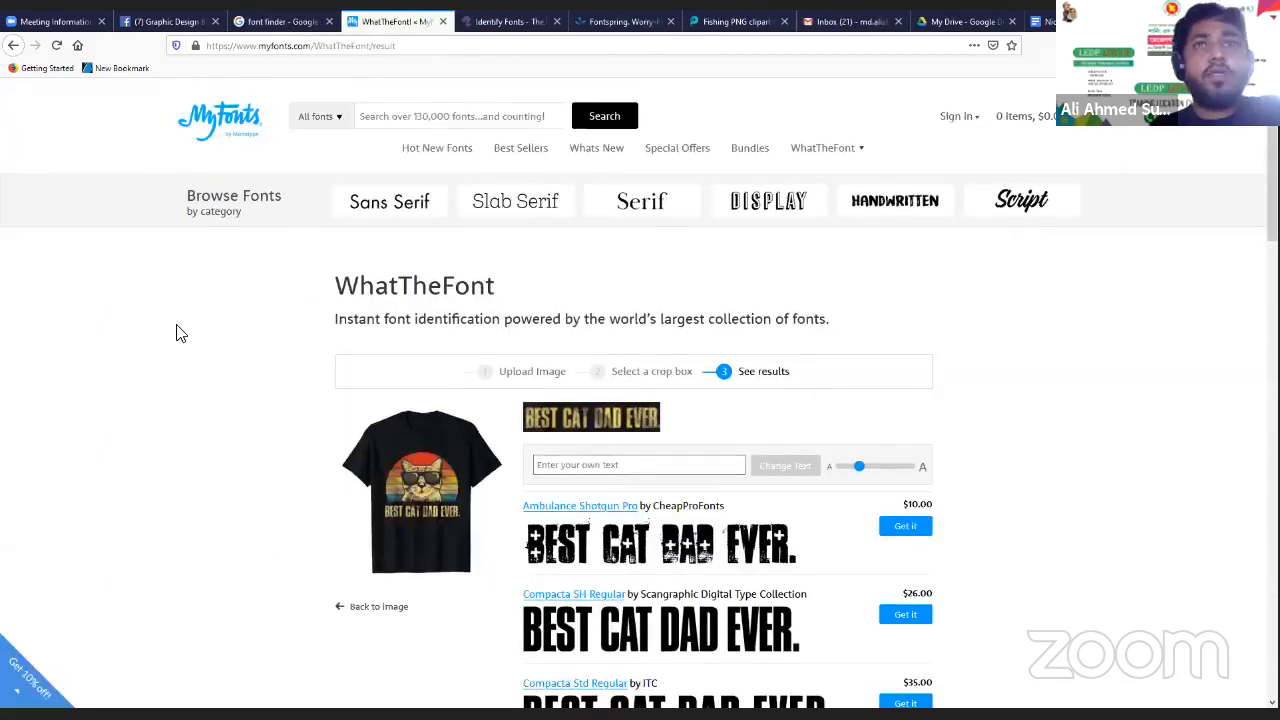
Review the WhatTheFont matches again, comparing their letter shapes and prices with the "BEST CAT DAD EVER." text on the shirt
{"action": "scroll", "coordinate": [400, 262], "scroll_direction": "down", "scroll_amount": 4}
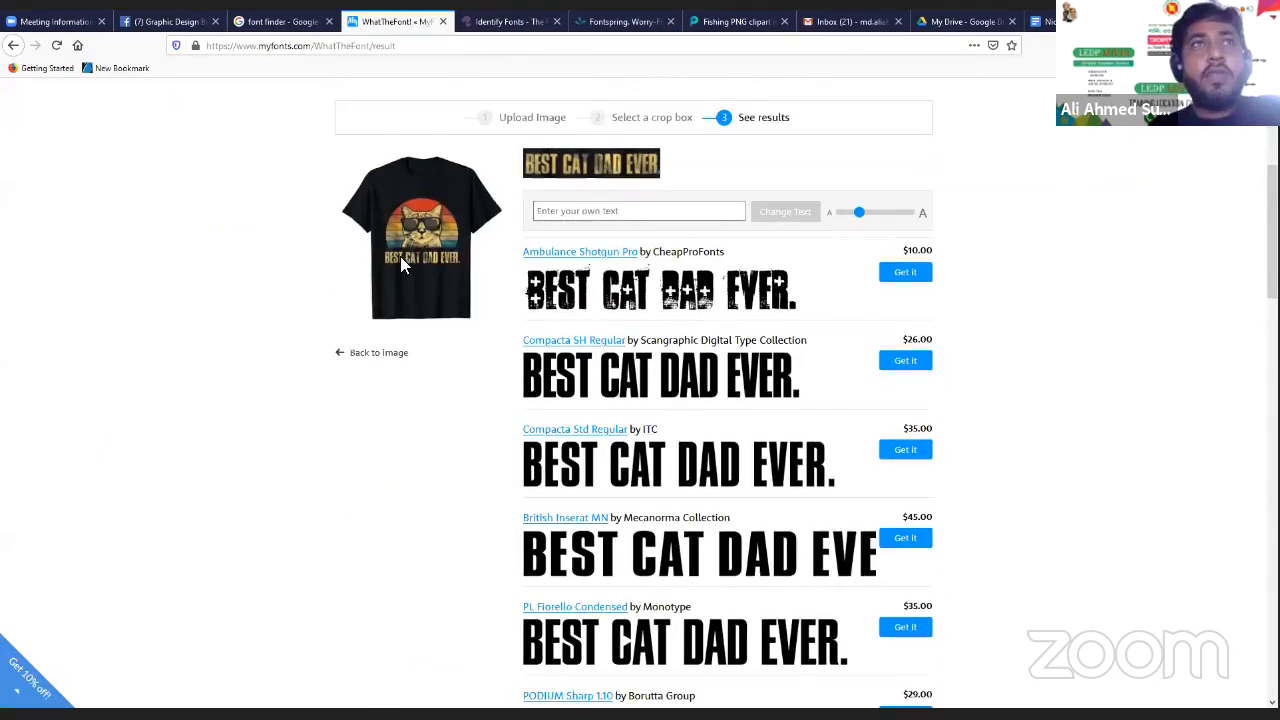
{"action": "scroll", "coordinate": [627, 485], "scroll_direction": "up", "scroll_amount": 4}
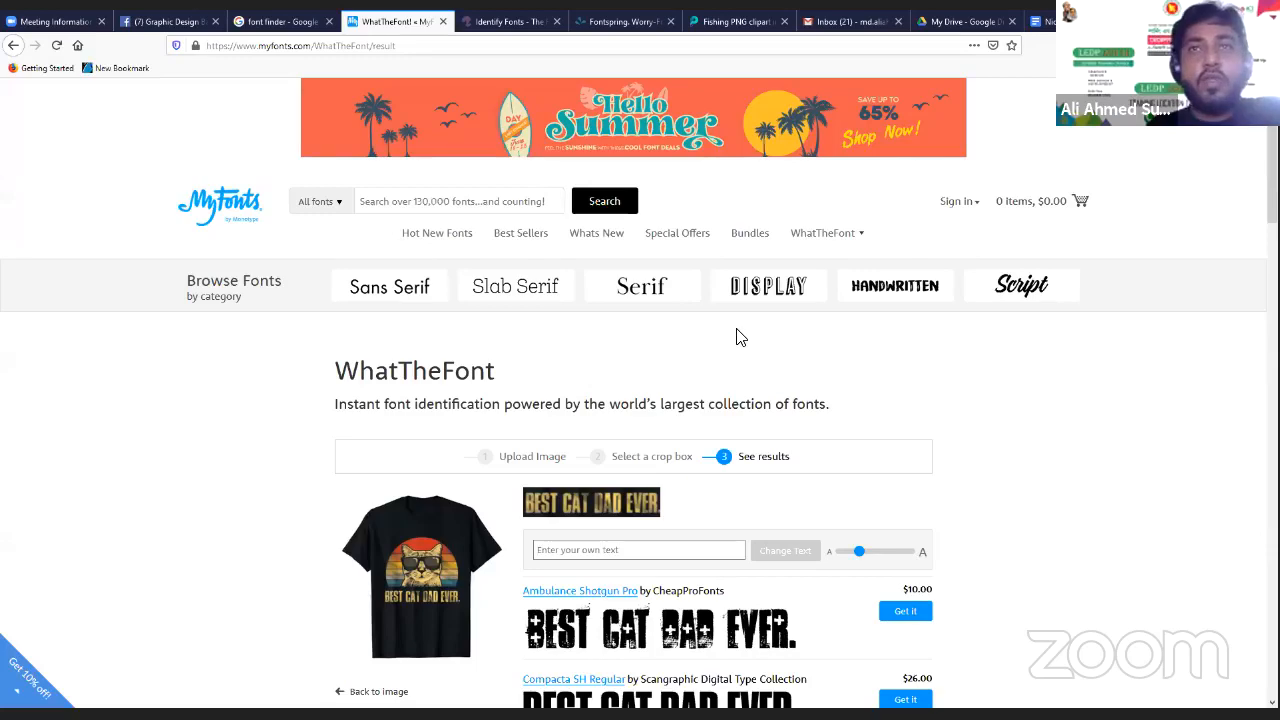
{"action": "scroll", "coordinate": [739, 337], "scroll_direction": "down", "scroll_amount": 5}
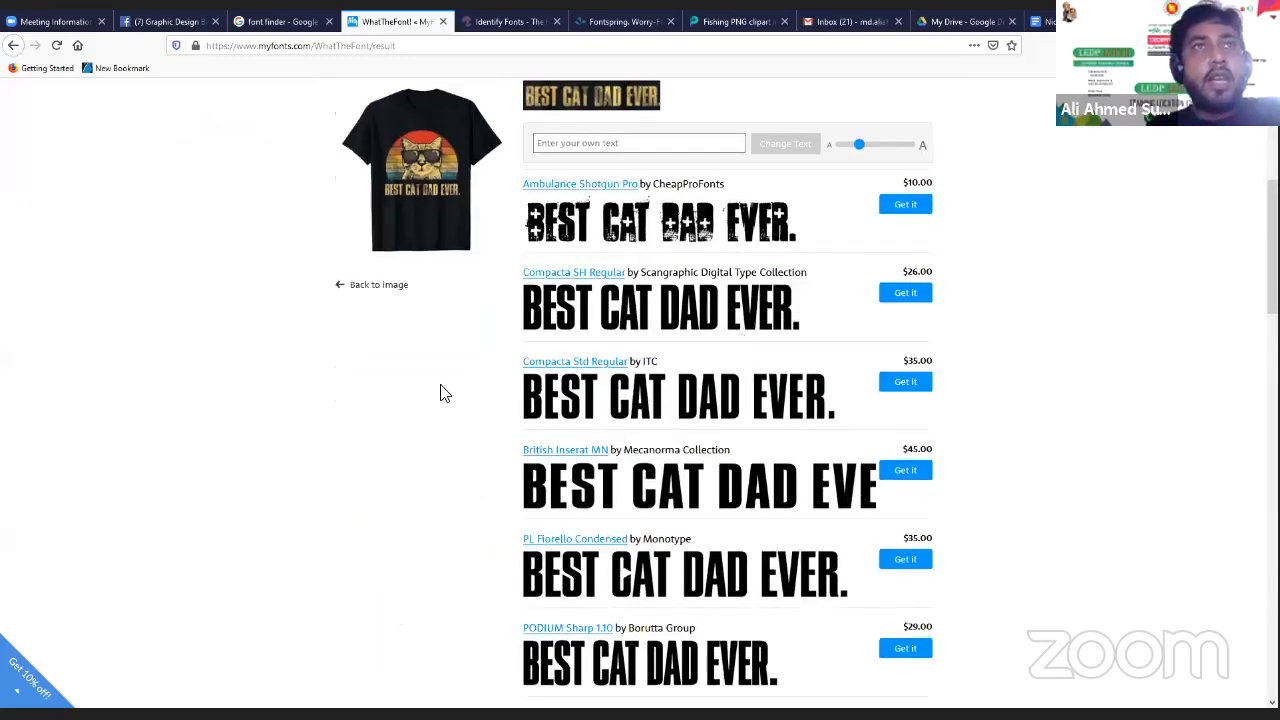
{"action": "scroll", "coordinate": [444, 393], "scroll_direction": "up", "scroll_amount": 2}
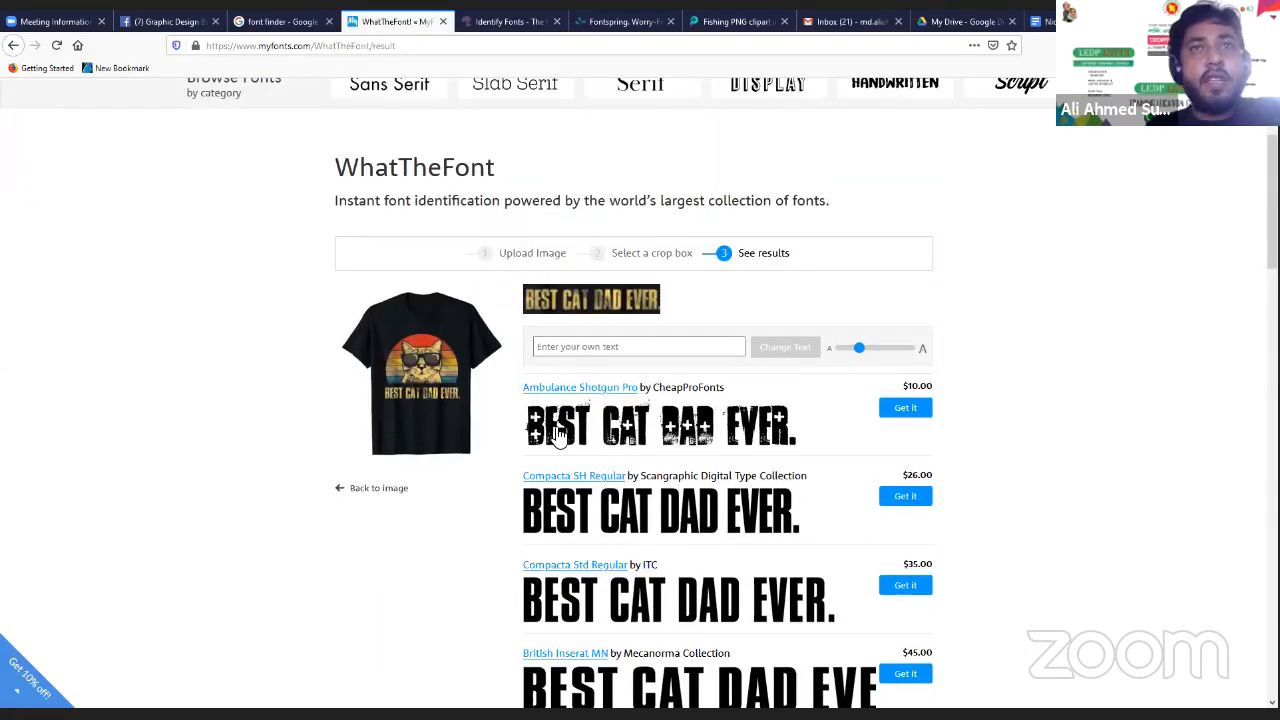
{"action": "scroll", "coordinate": [600, 415], "scroll_direction": "down", "scroll_amount": 2}
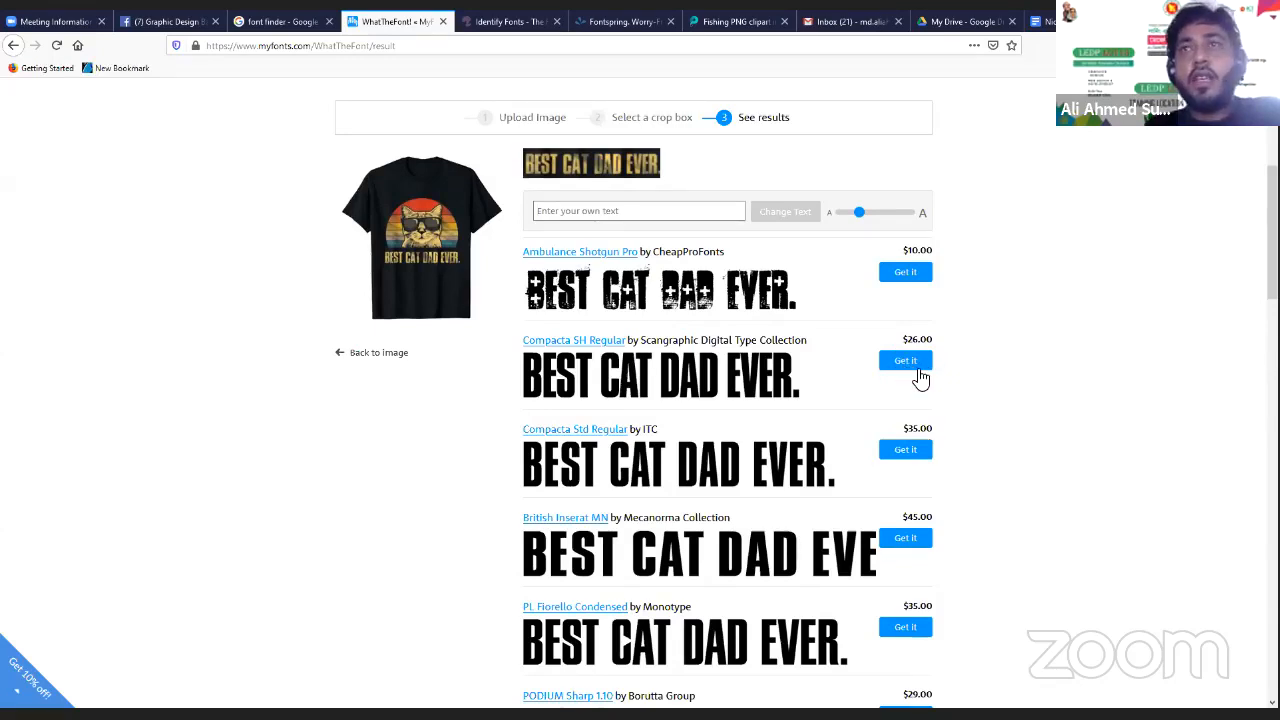
{"action": "scroll", "coordinate": [918, 374], "scroll_direction": "up", "scroll_amount": 1}
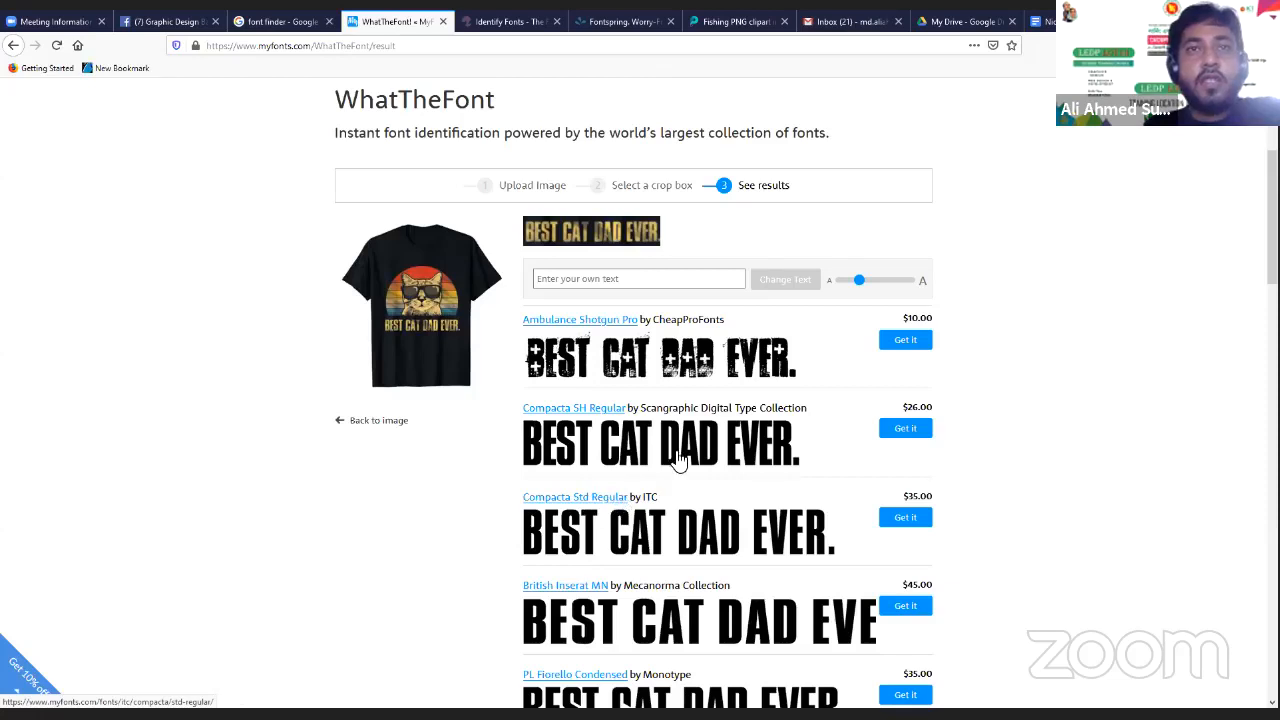
{"action": "scroll", "coordinate": [678, 458], "scroll_direction": "down", "scroll_amount": 2}
{"action": "scroll", "coordinate": [624, 477], "scroll_direction": "up", "scroll_amount": 3}
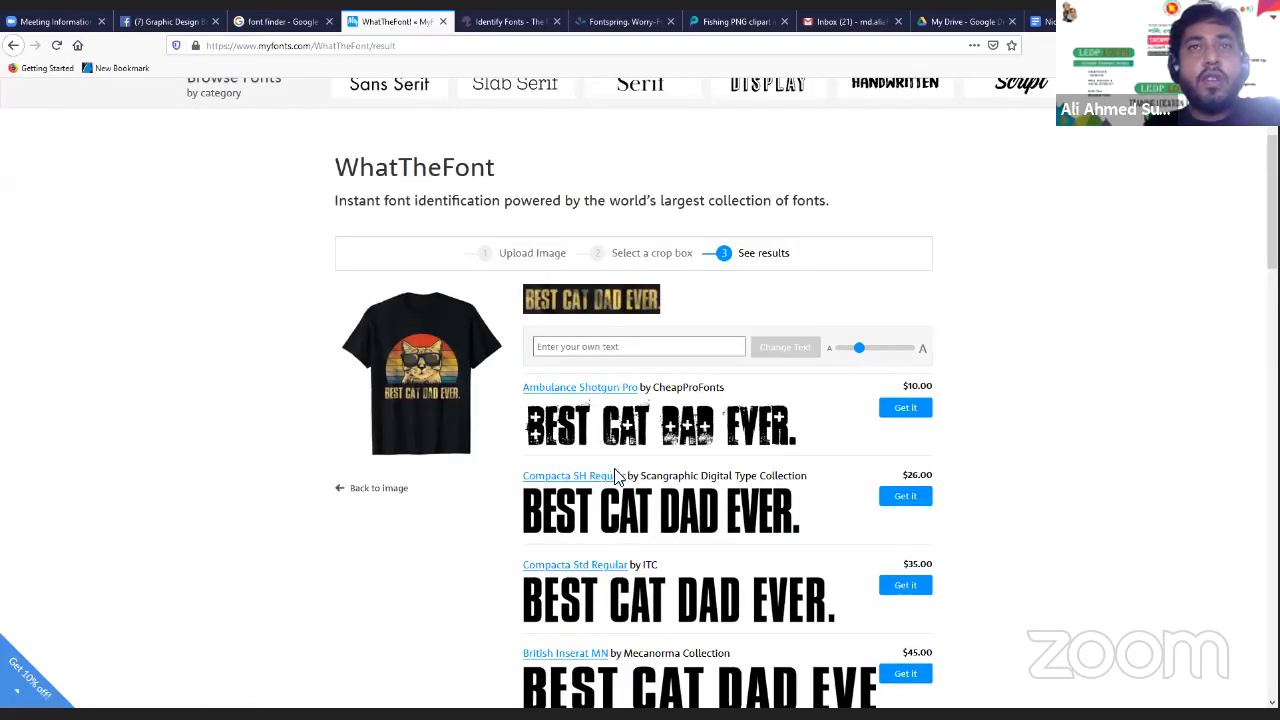
Copy the font name "Compacta SH Regular" from the WhatTheFont results
{"action": "left_click_drag", "start_coordinate": [572, 477], "coordinate": [521, 476]}
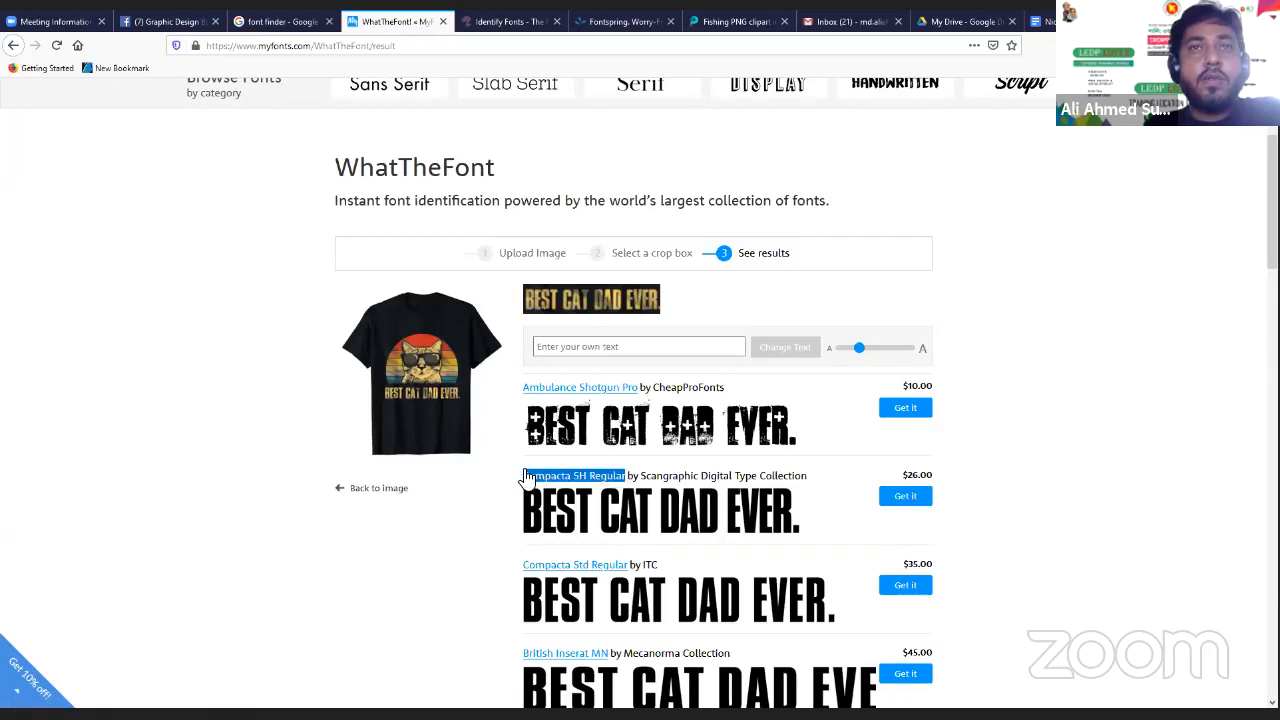
{"action": "right_click", "coordinate": [606, 480]}
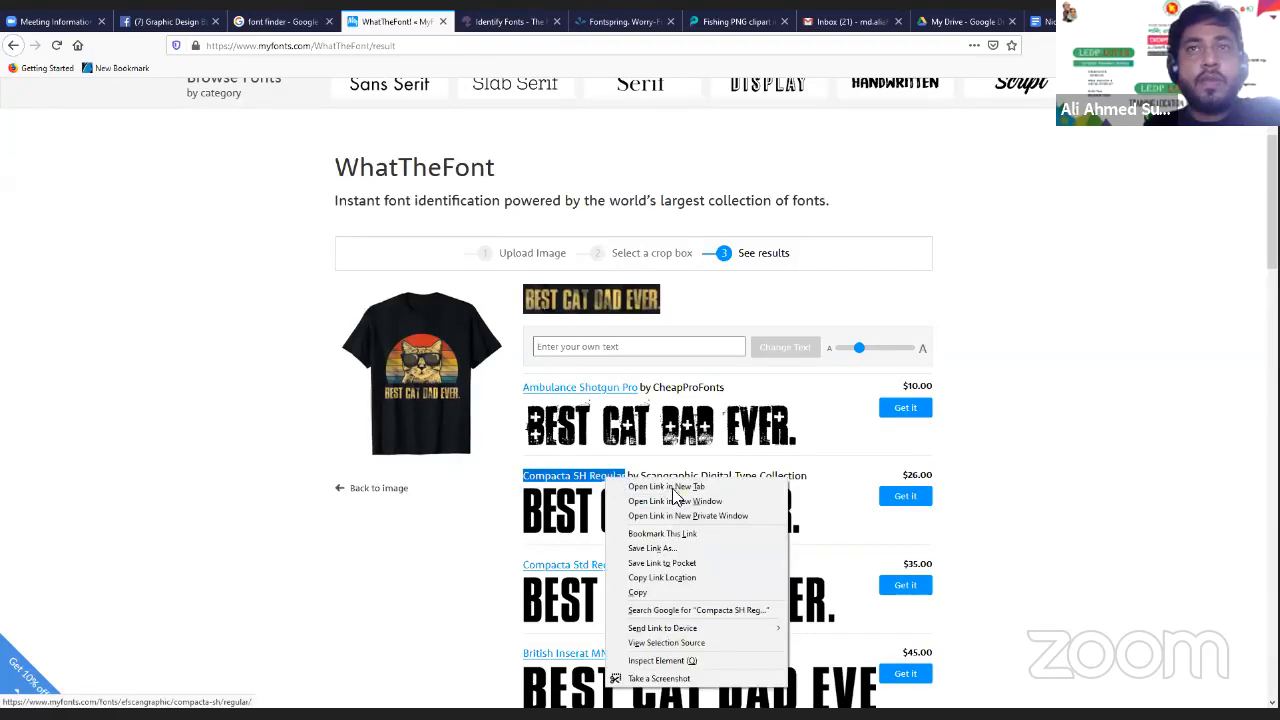
{"action": "left_click", "coordinate": [638, 592]}
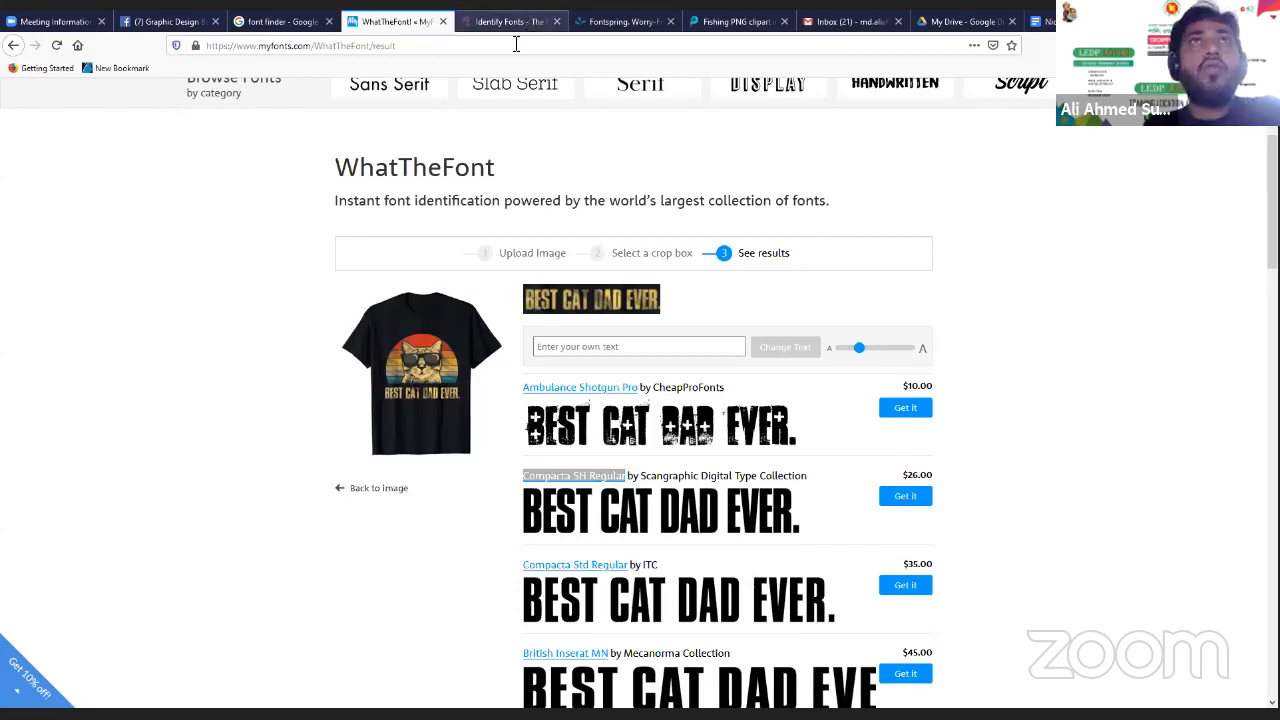
Search Google for "compacta sh regular font free download" from the Matcherator page, using the copied font name
{"action": "key", "text": "ctrl+Tab"}
{"action": "left_click", "coordinate": [516, 44]}
{"action": "key", "text": "ctrl+v"}
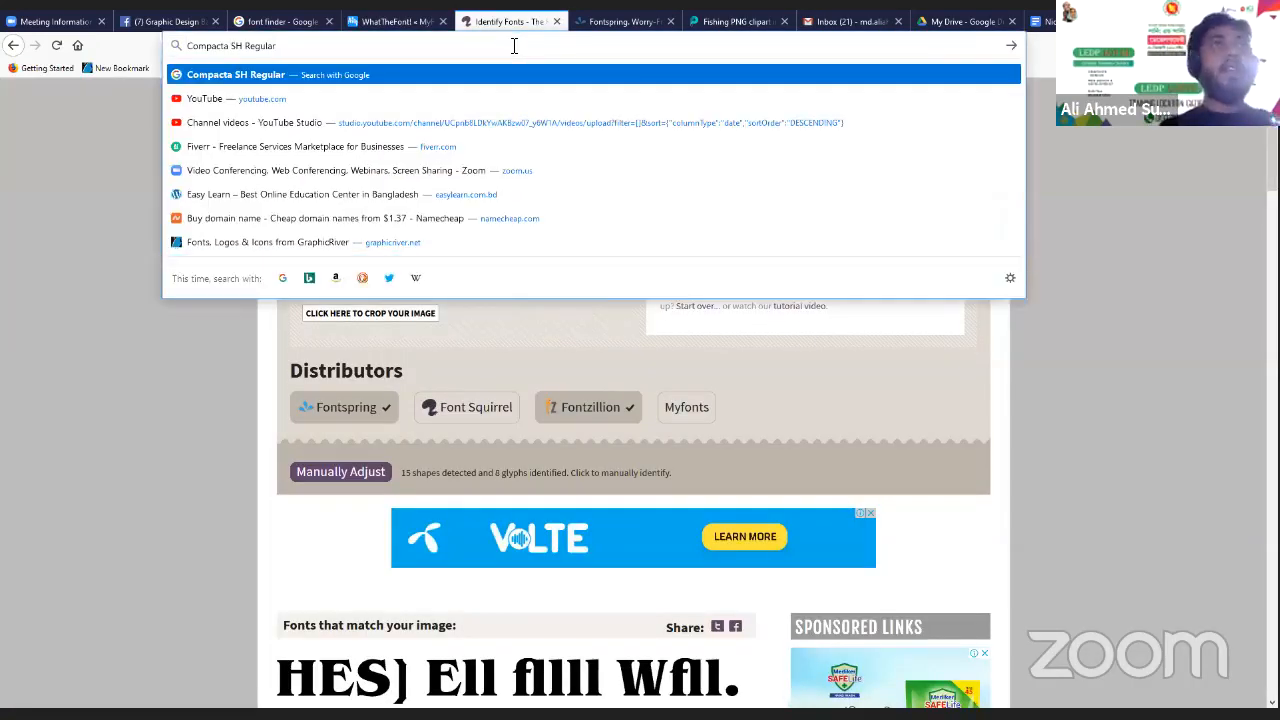
{"action": "key", "text": "Down"}
{"action": "key", "text": "Down"}
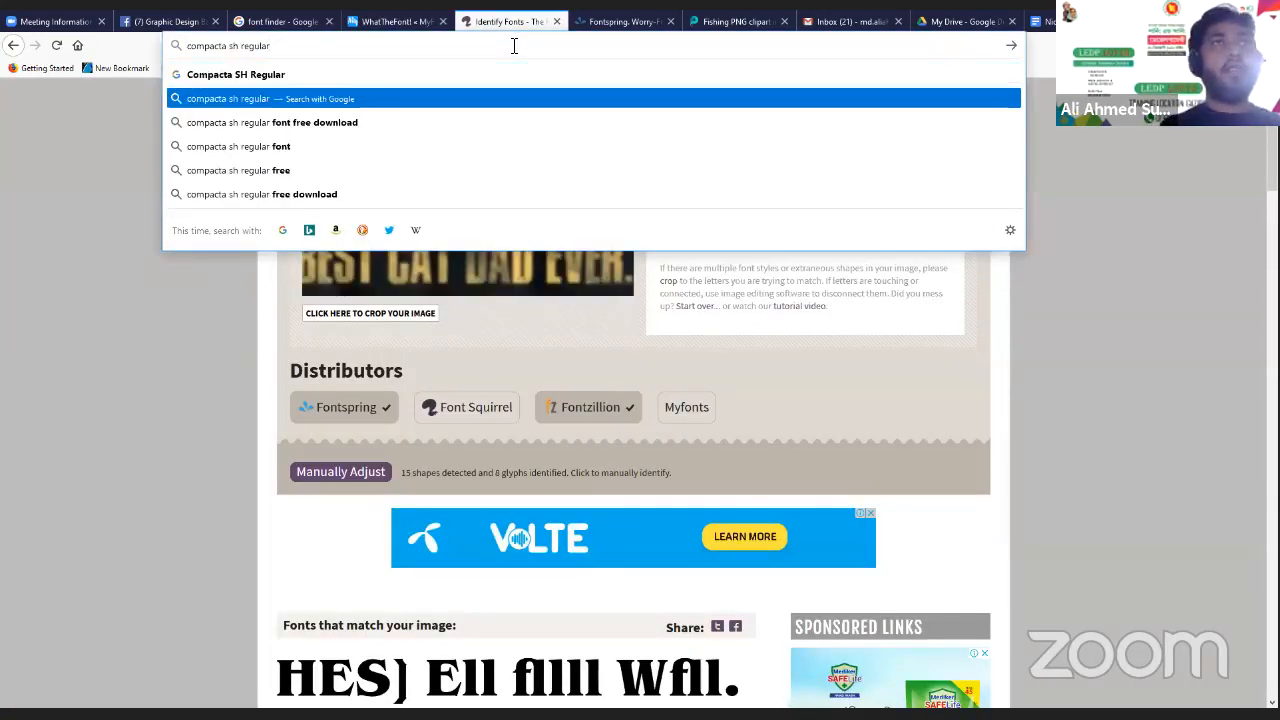
{"action": "key", "text": "Return"}
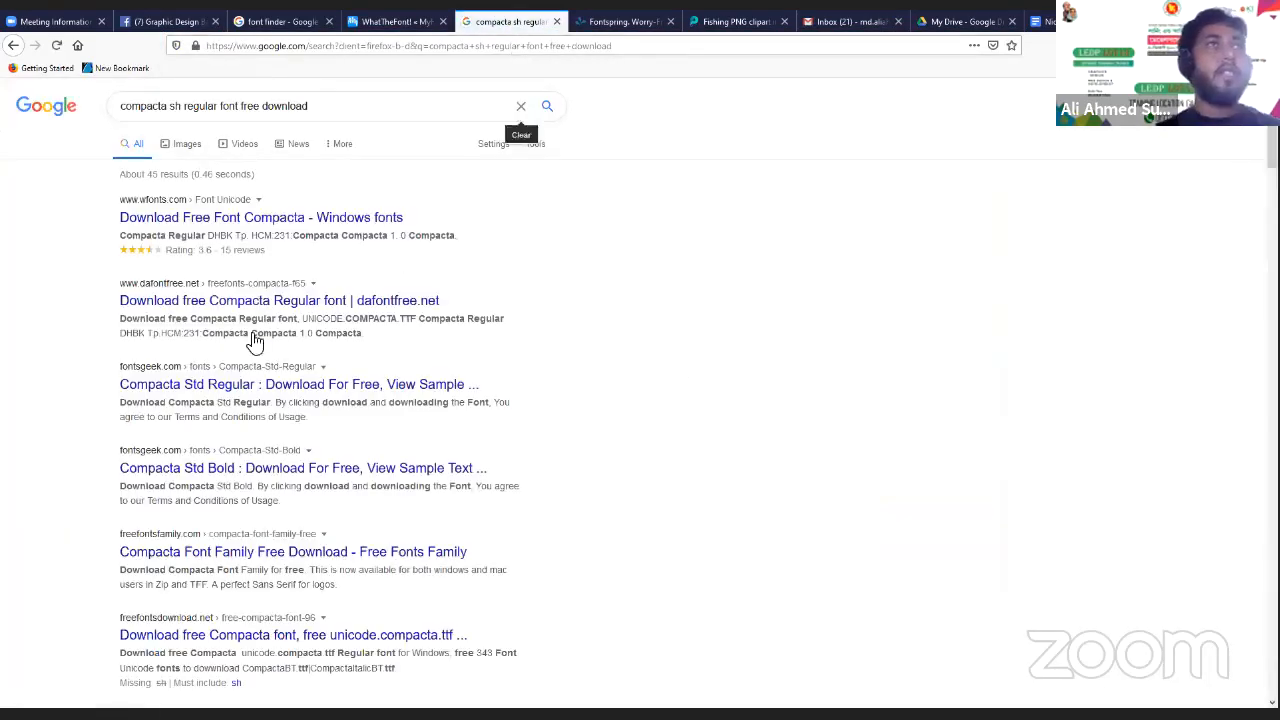
Open the wfonts.com Compacta result and examine its font details, previews and download option
{"action": "left_click", "coordinate": [226, 228]}
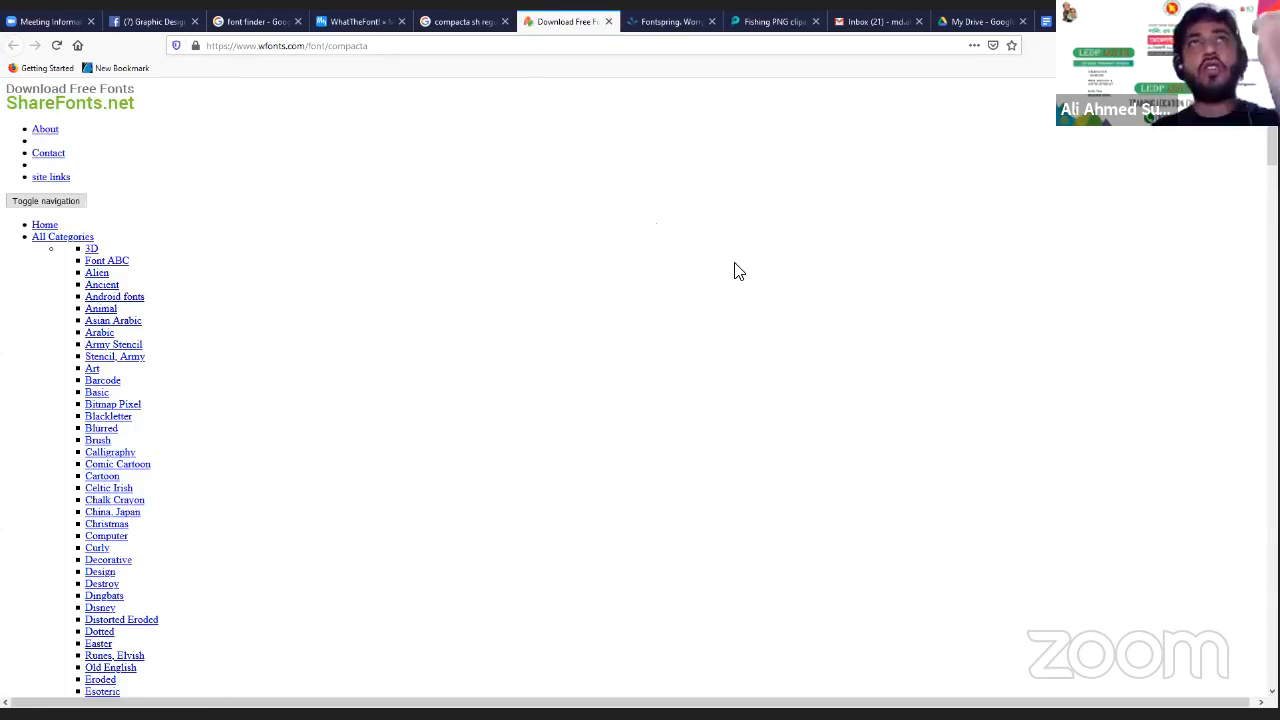
{"action": "scroll", "coordinate": [398, 263], "scroll_direction": "down", "scroll_amount": 4}
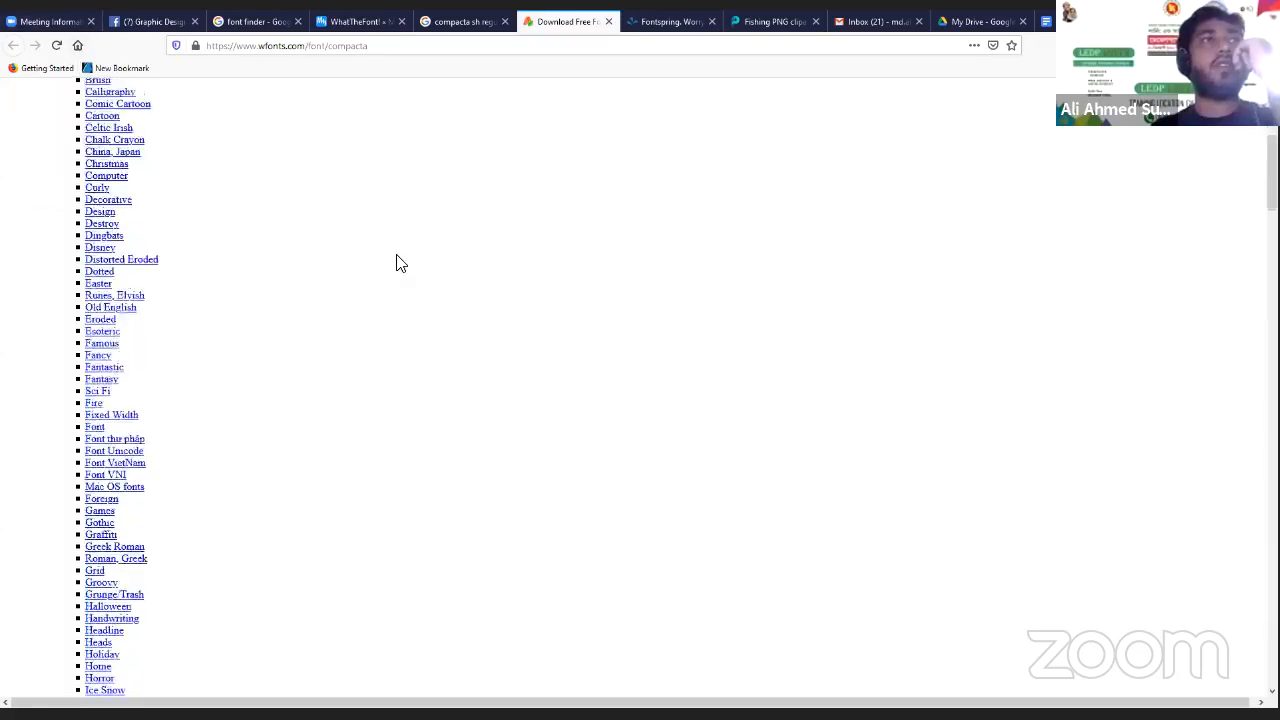
{"action": "scroll", "coordinate": [398, 263], "scroll_direction": "down", "scroll_amount": 3}
{"action": "scroll", "coordinate": [398, 263], "scroll_direction": "up", "scroll_amount": 8}
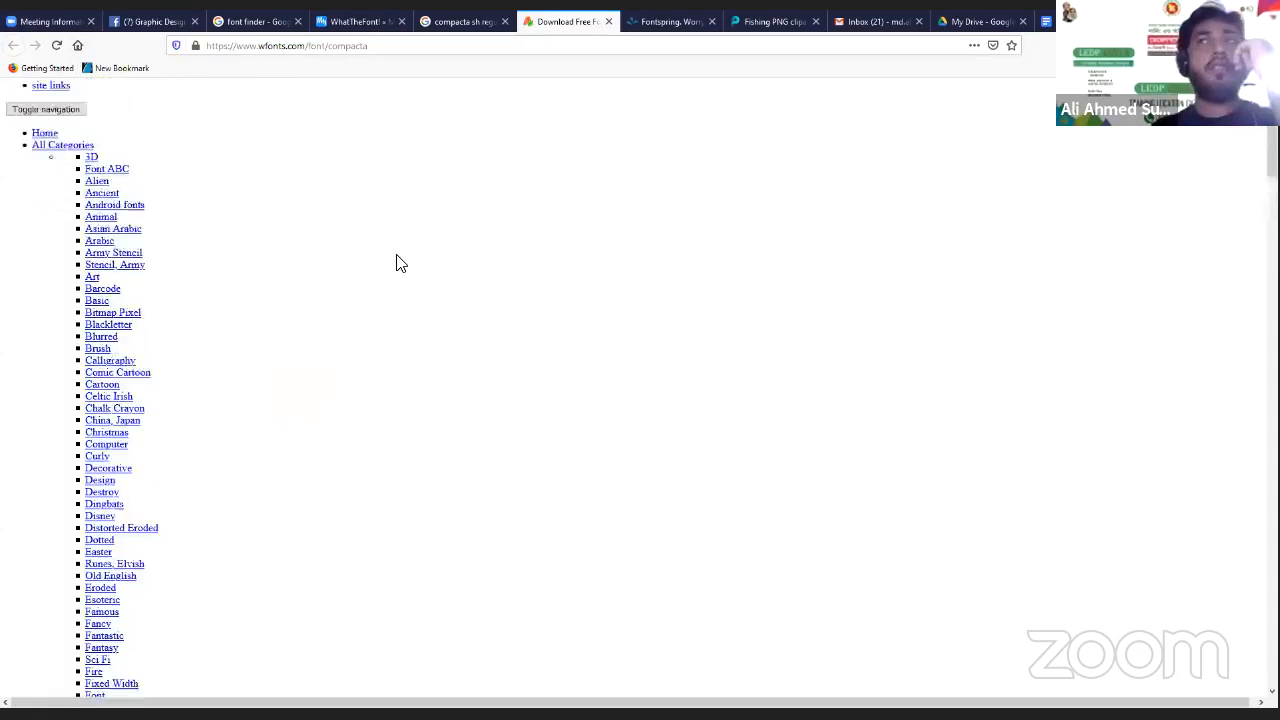
{"action": "left_click", "coordinate": [55, 47]}
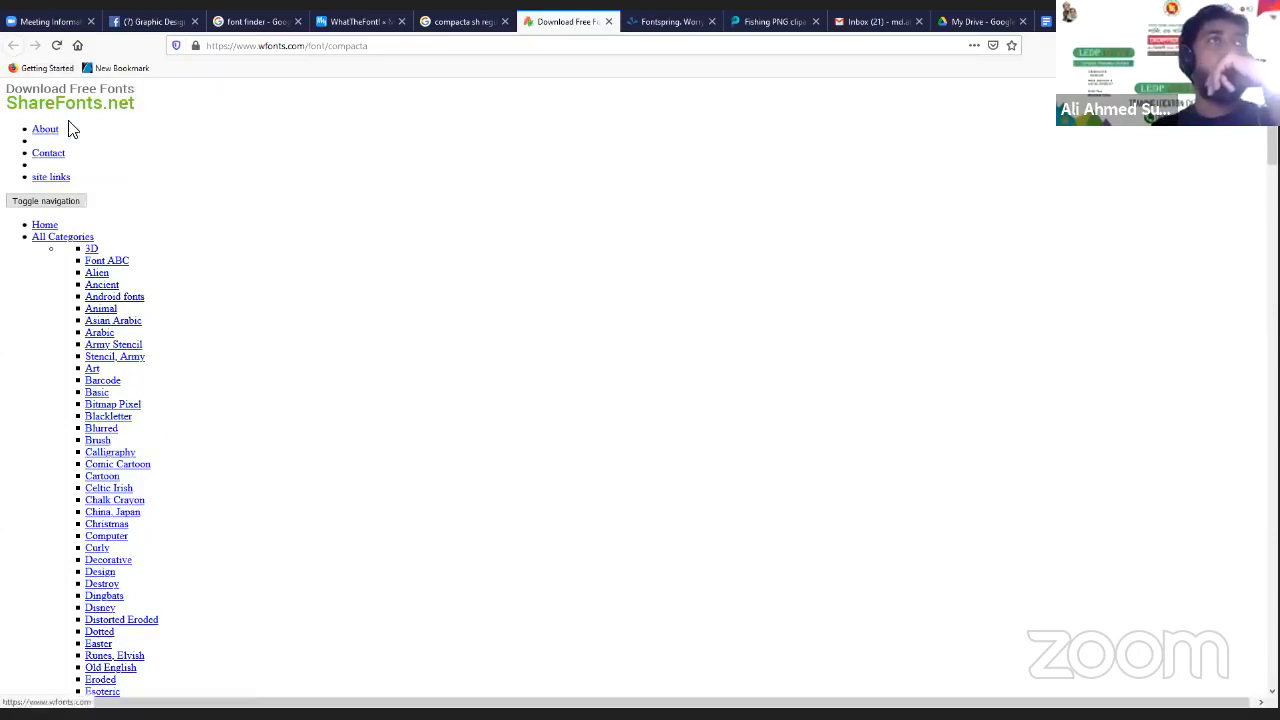
{"action": "scroll", "coordinate": [228, 353], "scroll_direction": "down", "scroll_amount": 6}
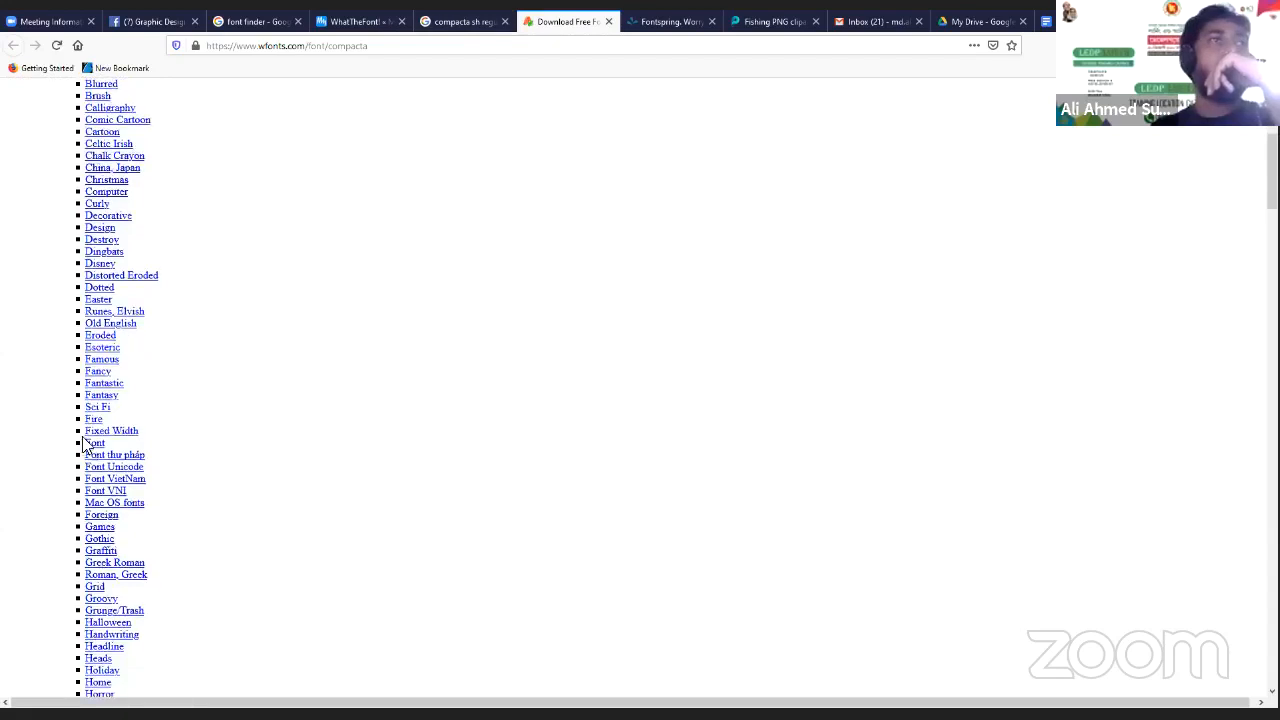
{"action": "scroll", "coordinate": [86, 443], "scroll_direction": "down", "scroll_amount": 20}
{"action": "scroll", "coordinate": [86, 445], "scroll_direction": "up", "scroll_amount": 5}
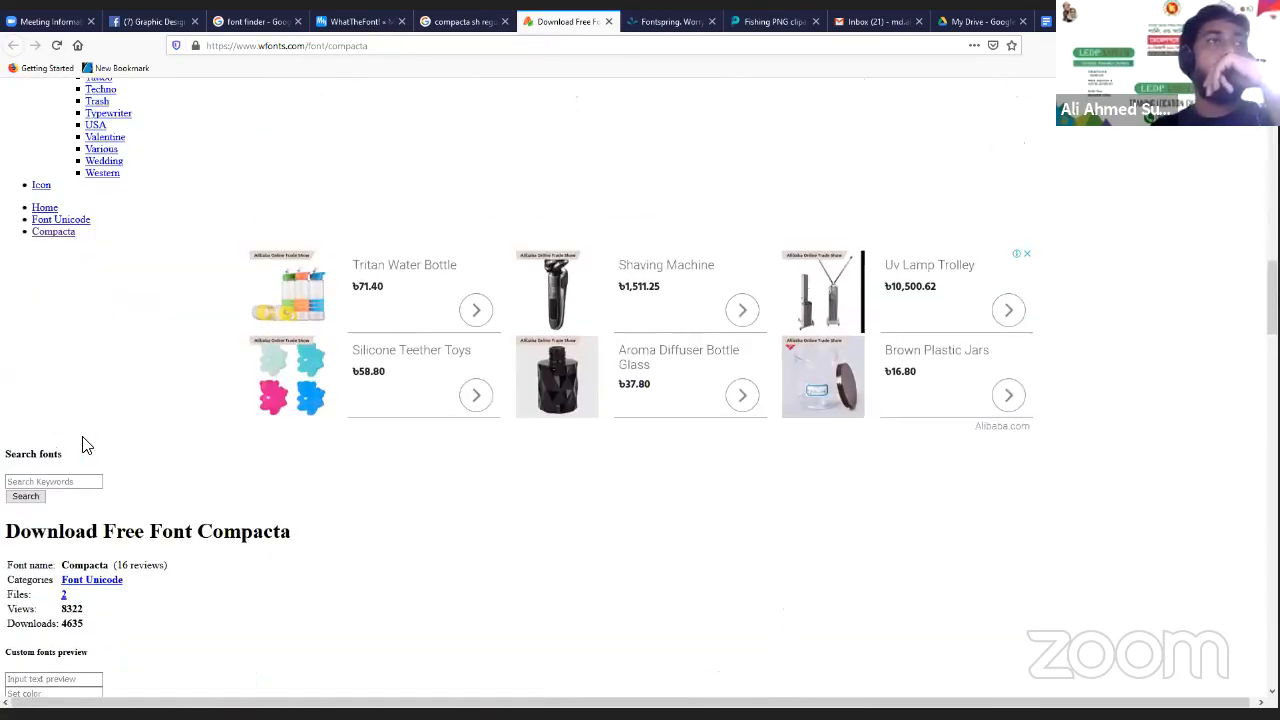
{"action": "scroll", "coordinate": [86, 445], "scroll_direction": "down", "scroll_amount": 11}
{"action": "scroll", "coordinate": [82, 440], "scroll_direction": "up", "scroll_amount": 13}
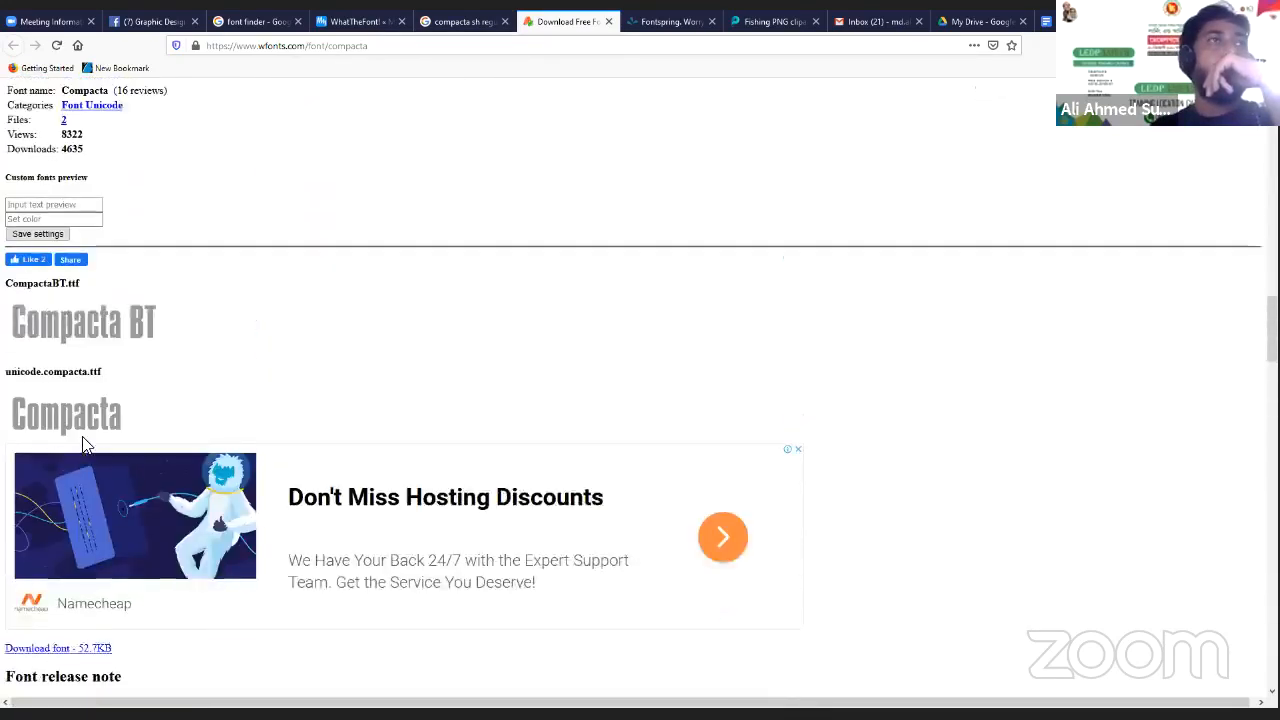
Return to the Google results and open the dafontfree.net Compacta Regular page in a new tab
{"action": "left_click", "coordinate": [451, 22]}
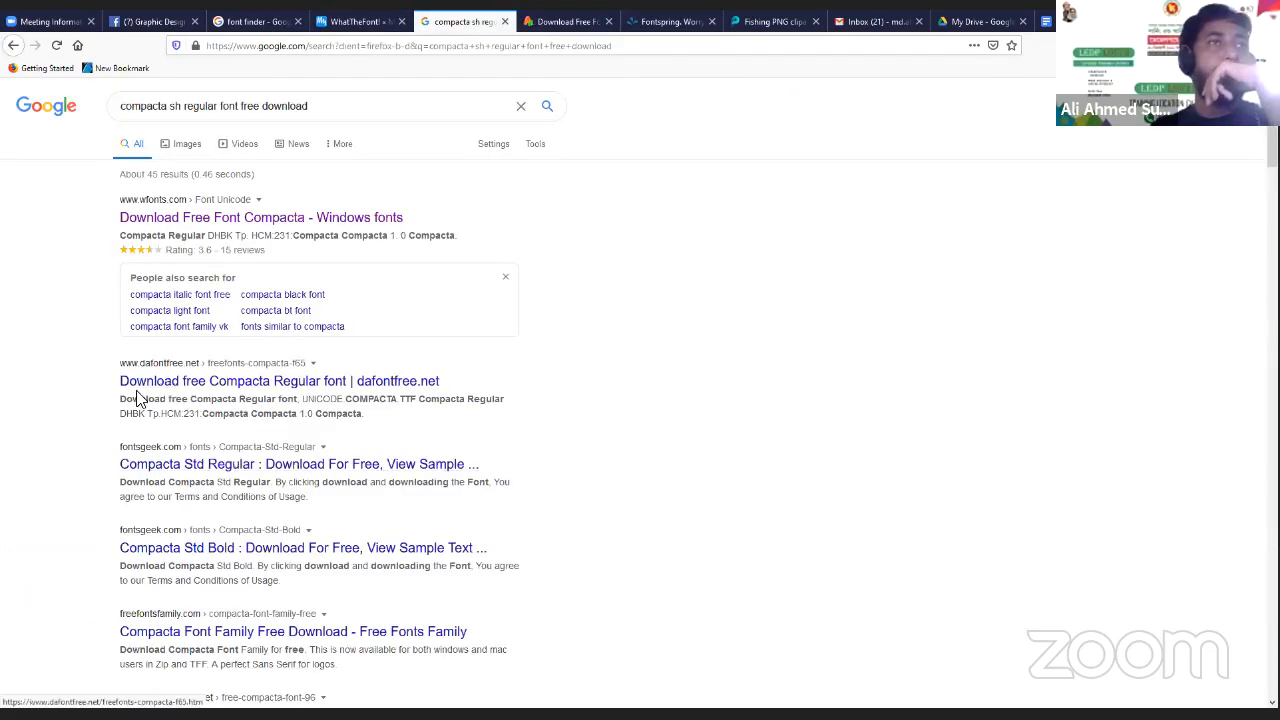
{"action": "right_click", "coordinate": [216, 388]}
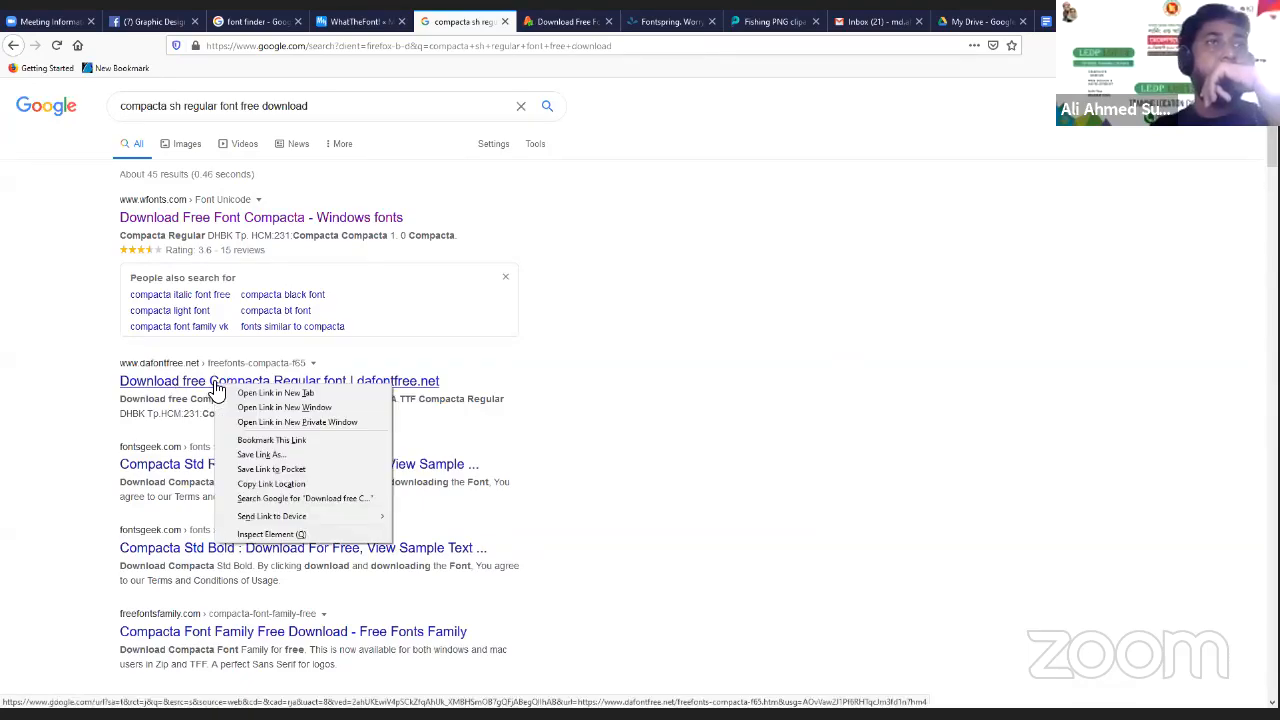
{"action": "left_click", "coordinate": [79, 449]}
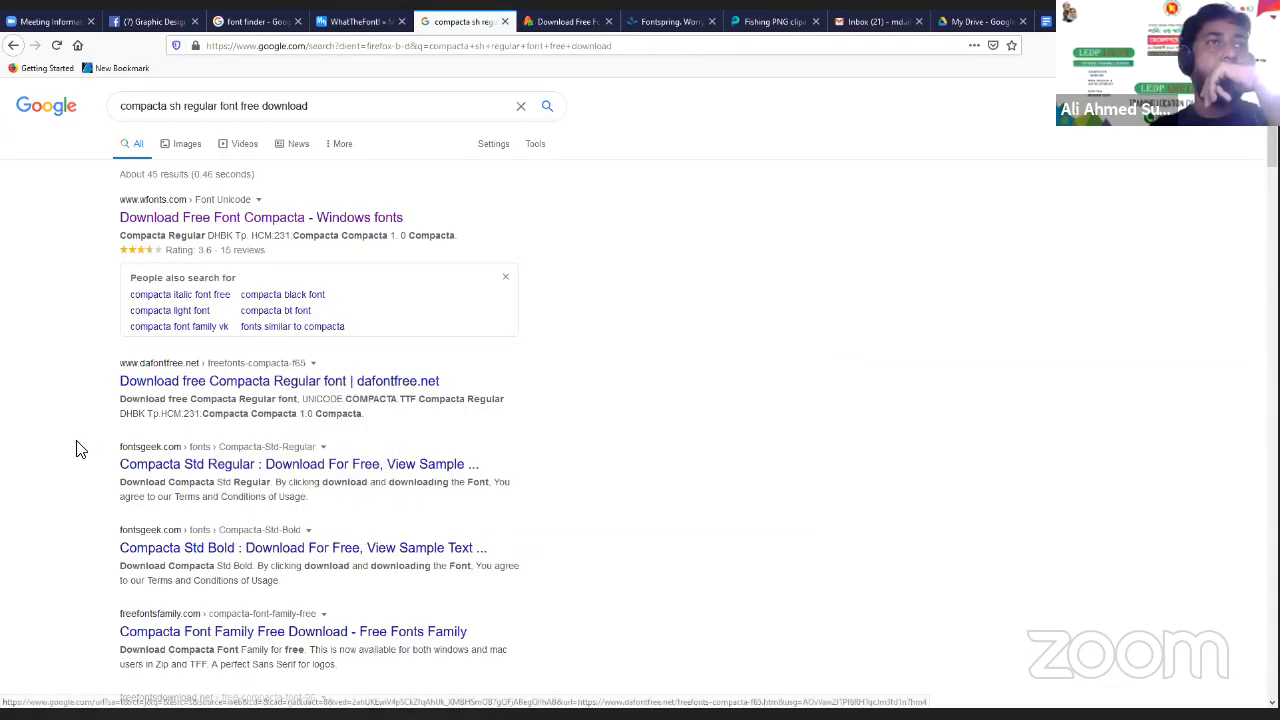
{"action": "right_click", "coordinate": [270, 383]}
{"action": "left_click", "coordinate": [303, 389]}
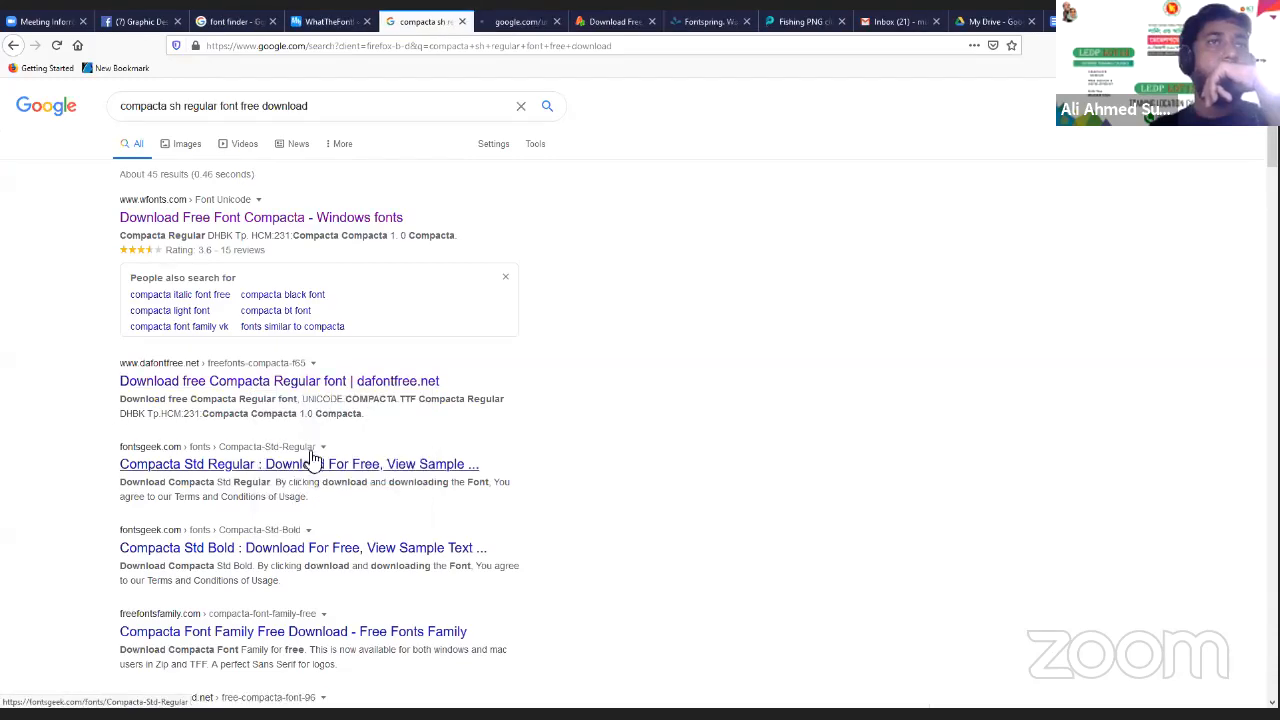
{"action": "left_click", "coordinate": [524, 21]}
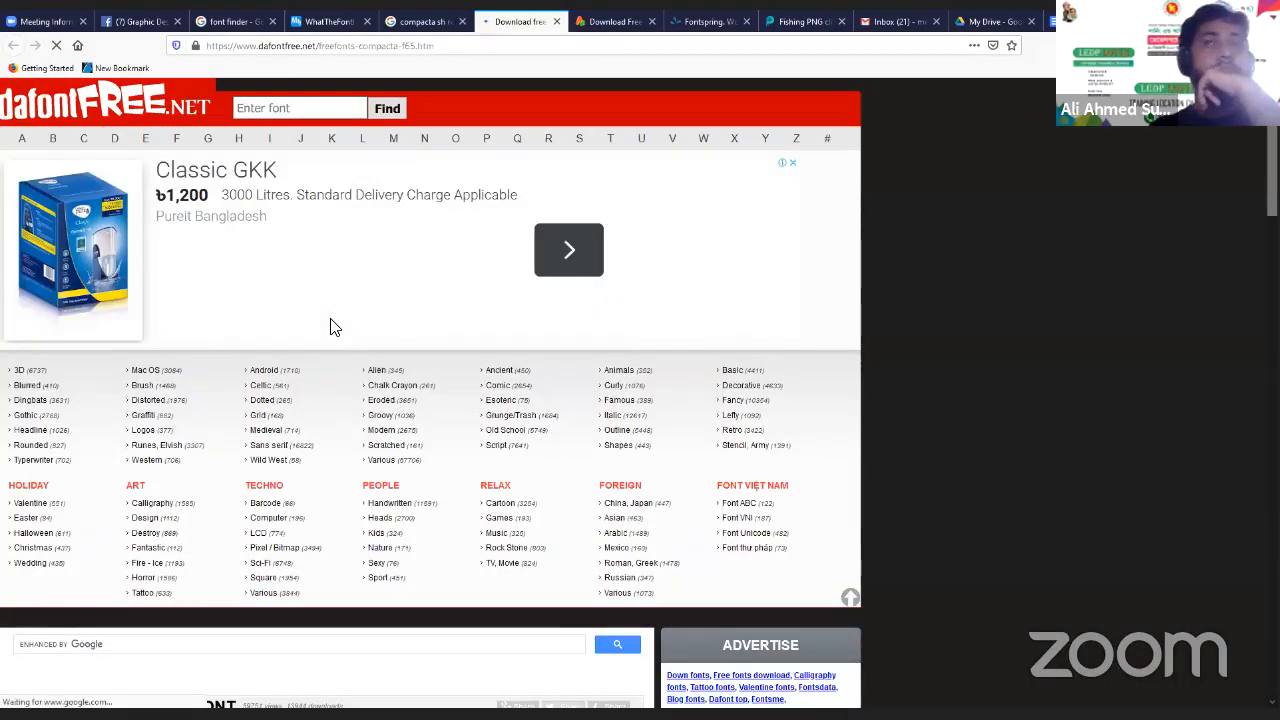
Examine the Compacta Regular page on dafontfree.net for its file details, licence note, sample and download option
{"action": "scroll", "coordinate": [335, 327], "scroll_direction": "down", "scroll_amount": 5}
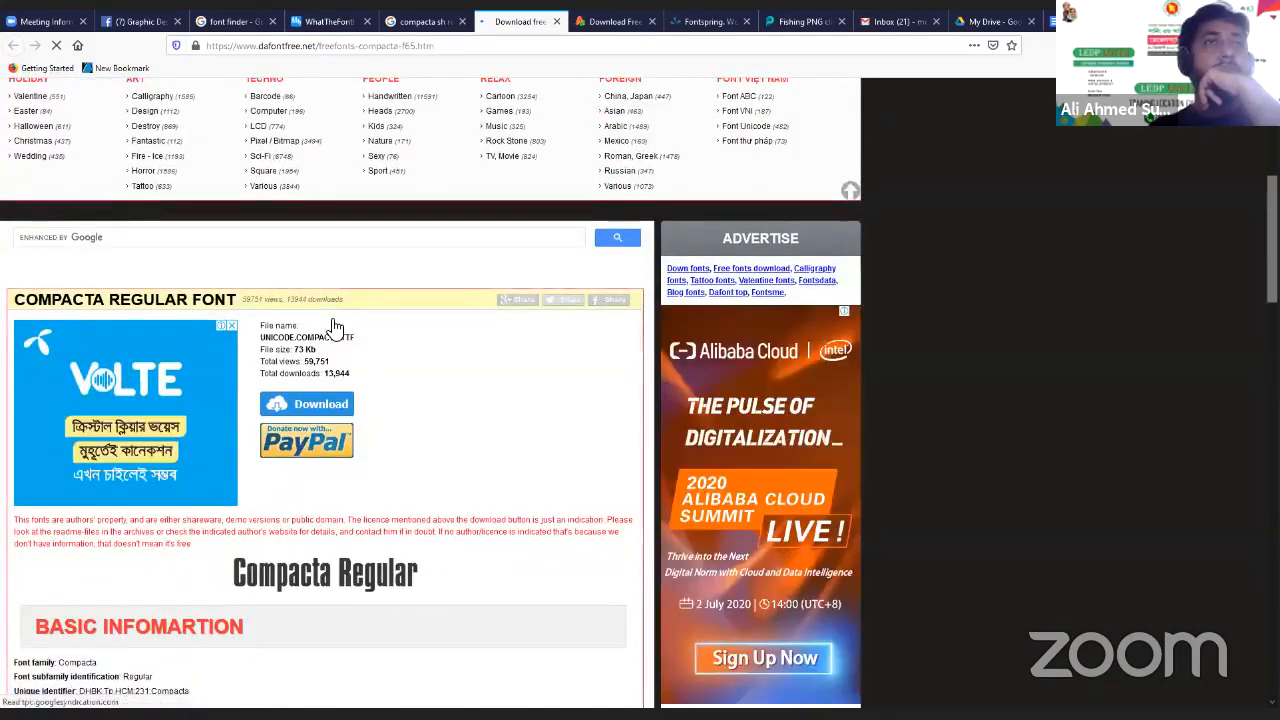
{"action": "scroll", "coordinate": [335, 327], "scroll_direction": "down", "scroll_amount": 2}
{"action": "scroll", "coordinate": [335, 327], "scroll_direction": "down", "scroll_amount": 3}
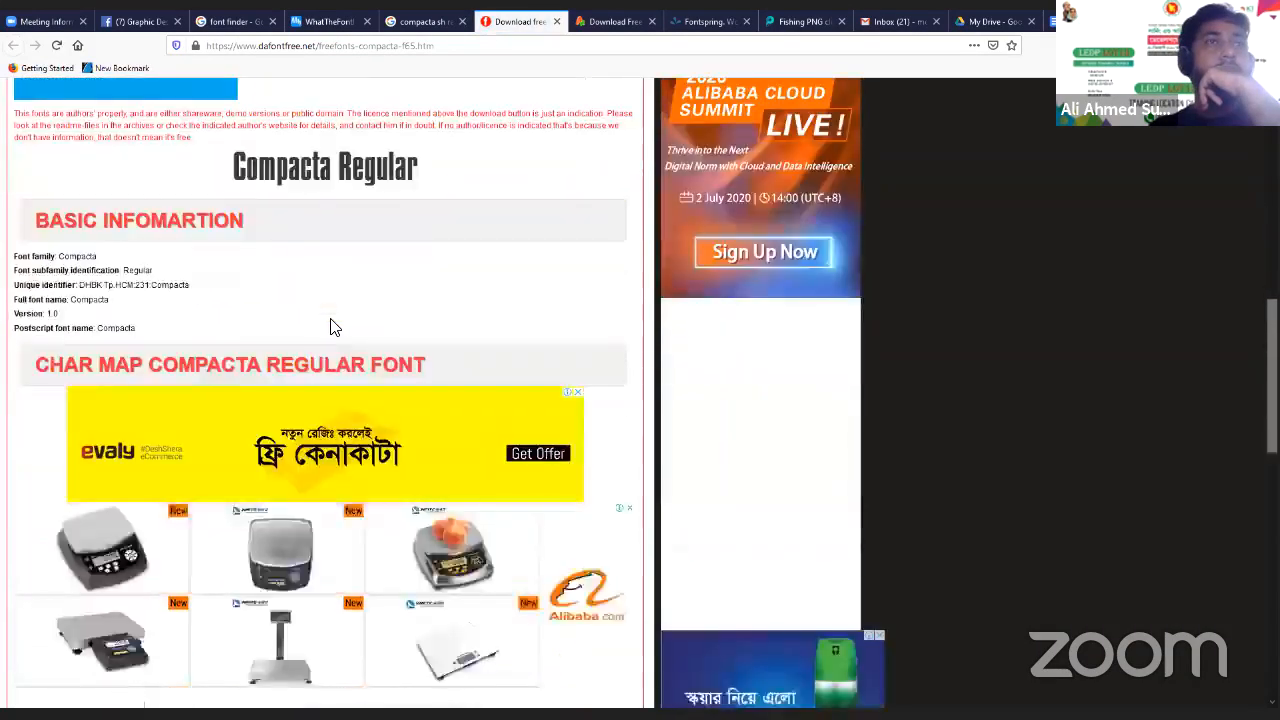
{"action": "scroll", "coordinate": [335, 327], "scroll_direction": "up", "scroll_amount": 8}
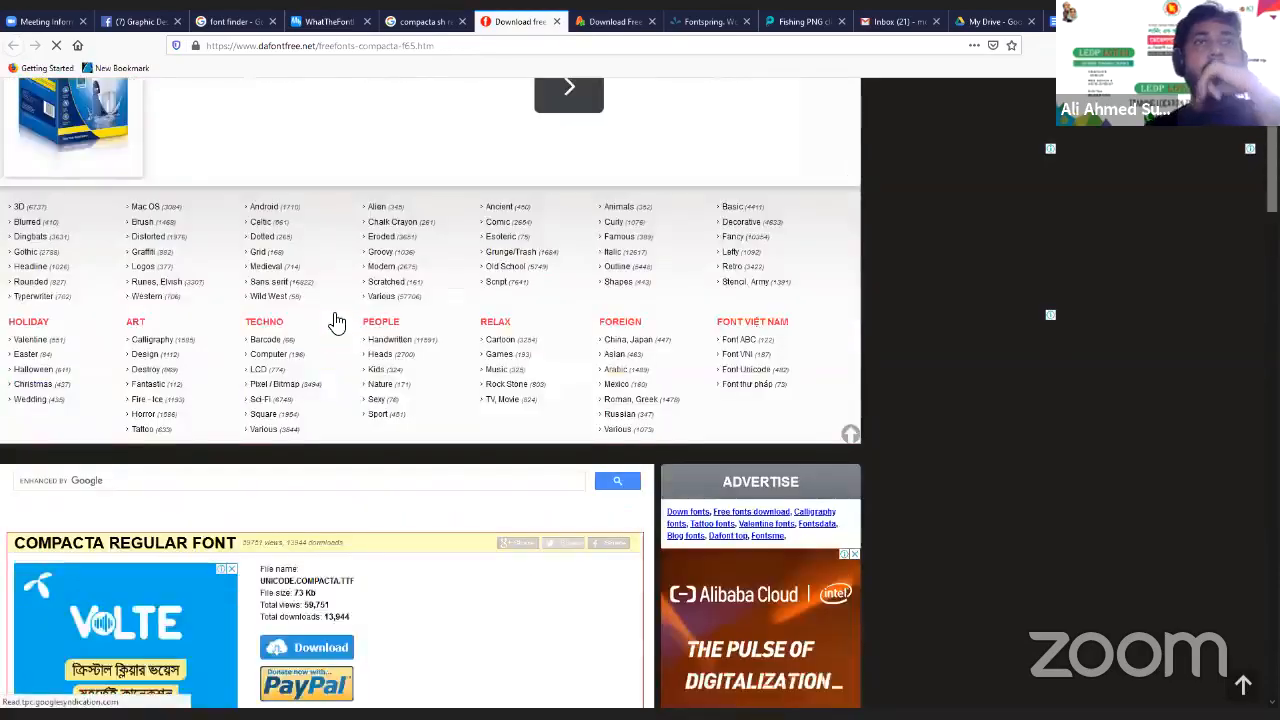
{"action": "scroll", "coordinate": [336, 312], "scroll_direction": "down", "scroll_amount": 3}
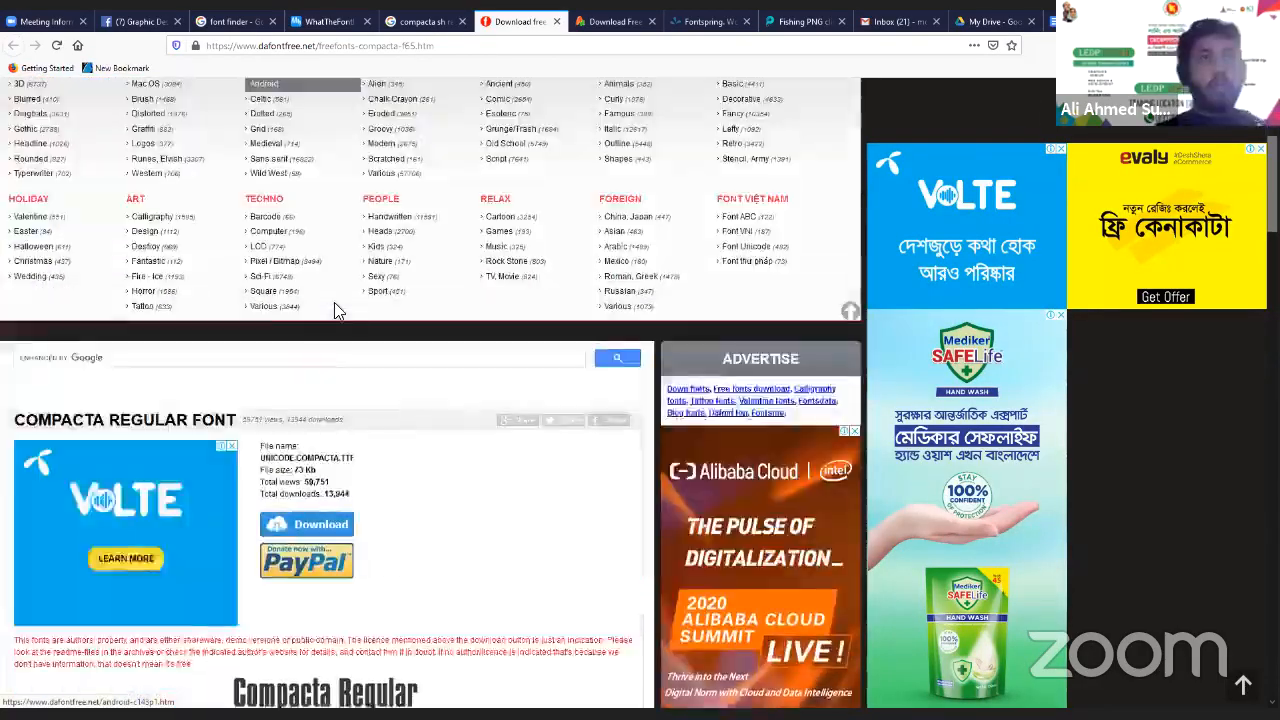
{"action": "scroll", "coordinate": [336, 311], "scroll_direction": "down", "scroll_amount": 1}
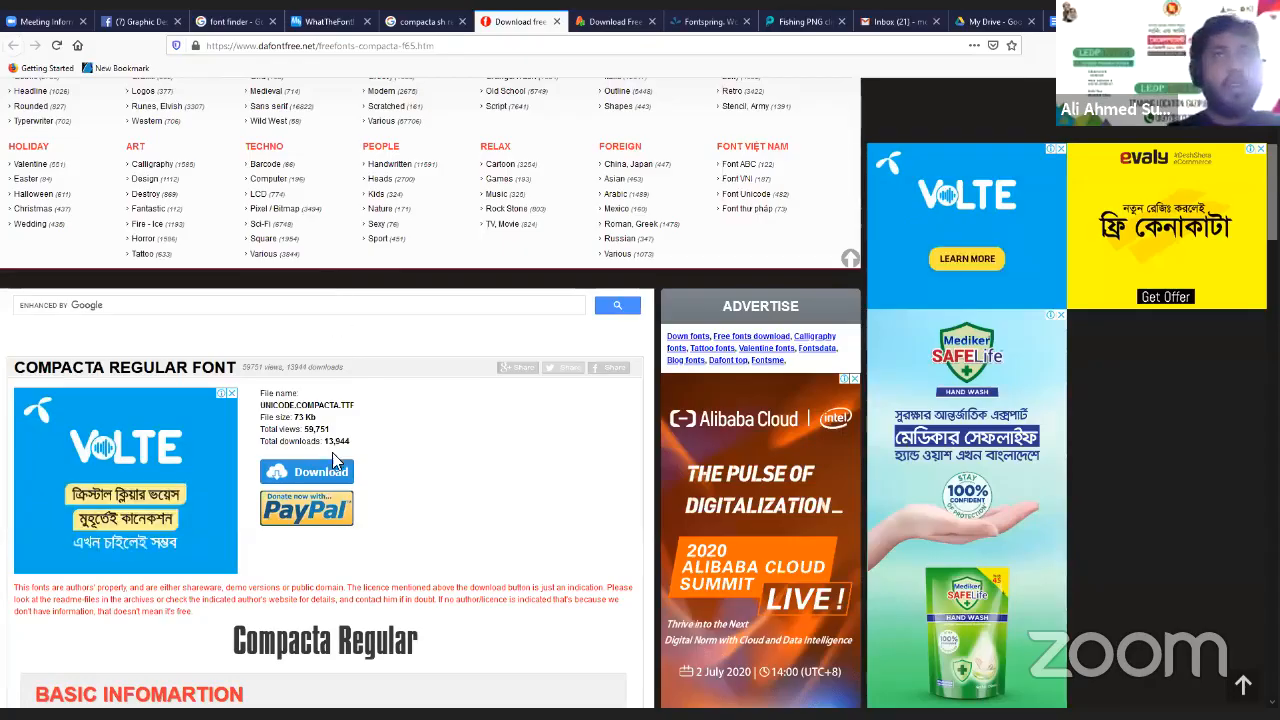
{"action": "scroll", "coordinate": [340, 460], "scroll_direction": "up", "scroll_amount": 4}
{"action": "scroll", "coordinate": [343, 465], "scroll_direction": "up", "scroll_amount": 2}
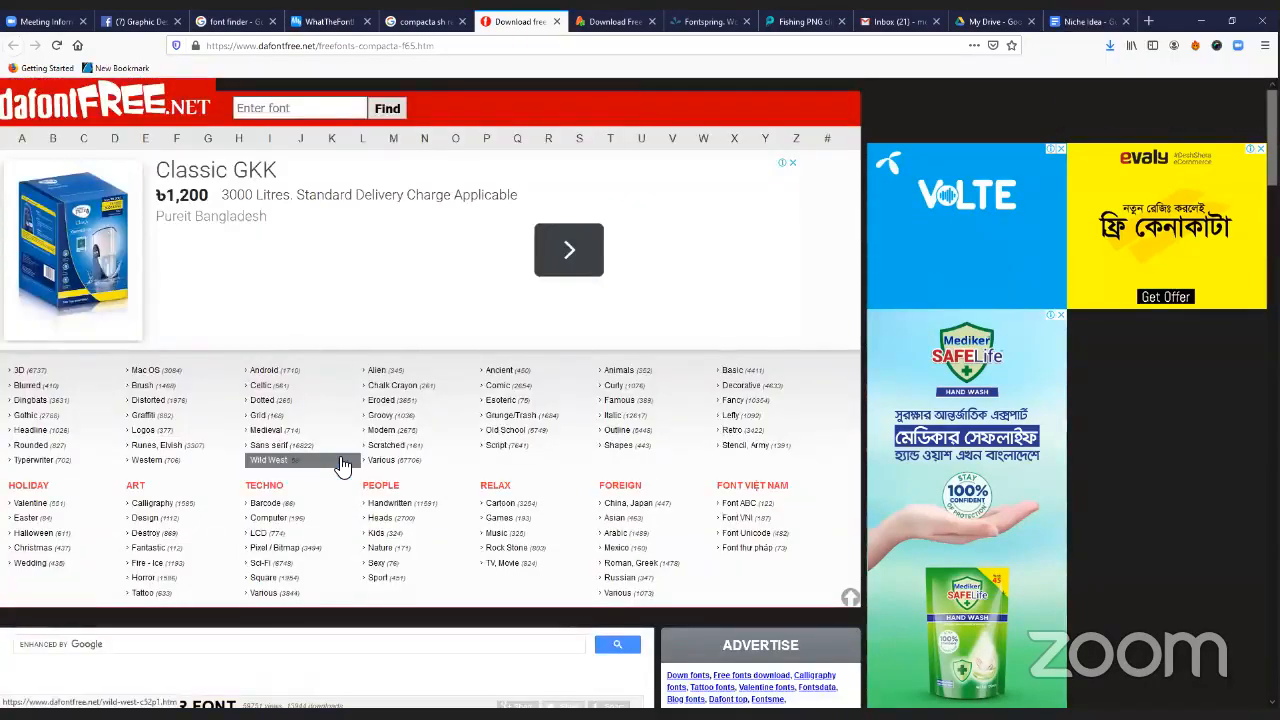
{"action": "scroll", "coordinate": [343, 470], "scroll_direction": "down", "scroll_amount": 6}
{"action": "scroll", "coordinate": [336, 277], "scroll_direction": "down", "scroll_amount": 2}
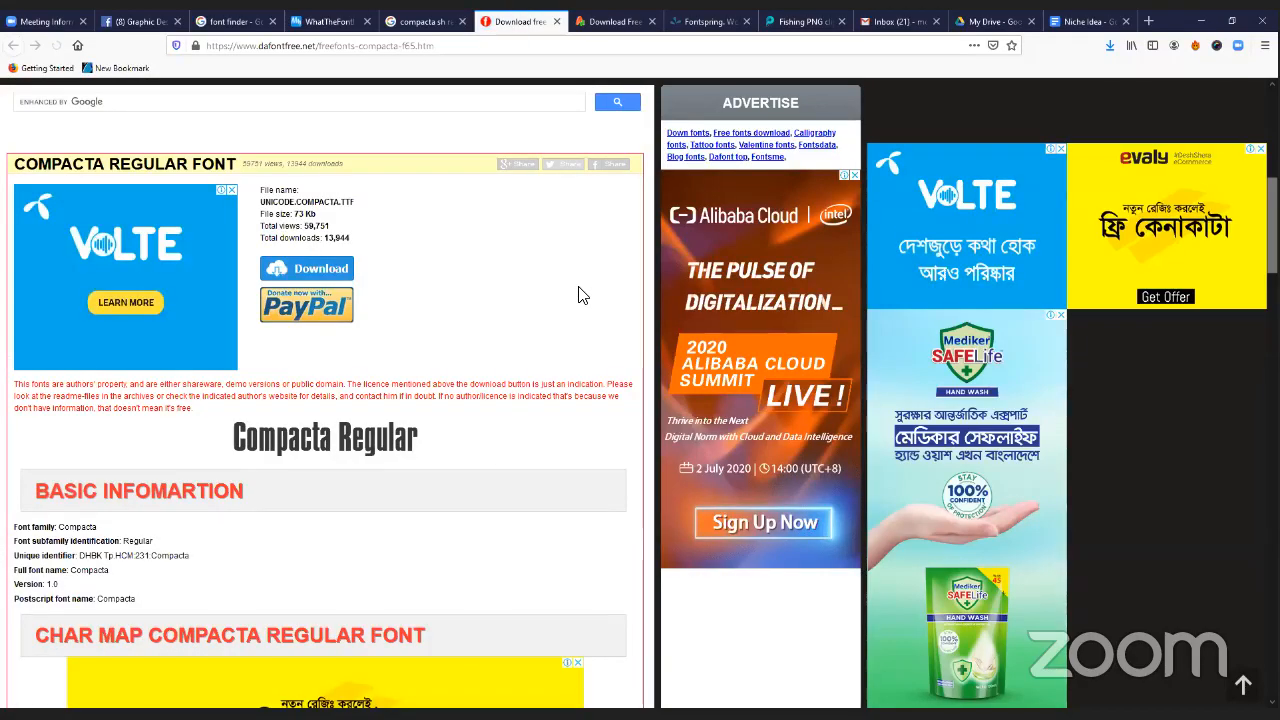
Download the Compacta Regular font by saving compacta.zip, and display the recent downloads
{"action": "left_click", "coordinate": [521, 382]}
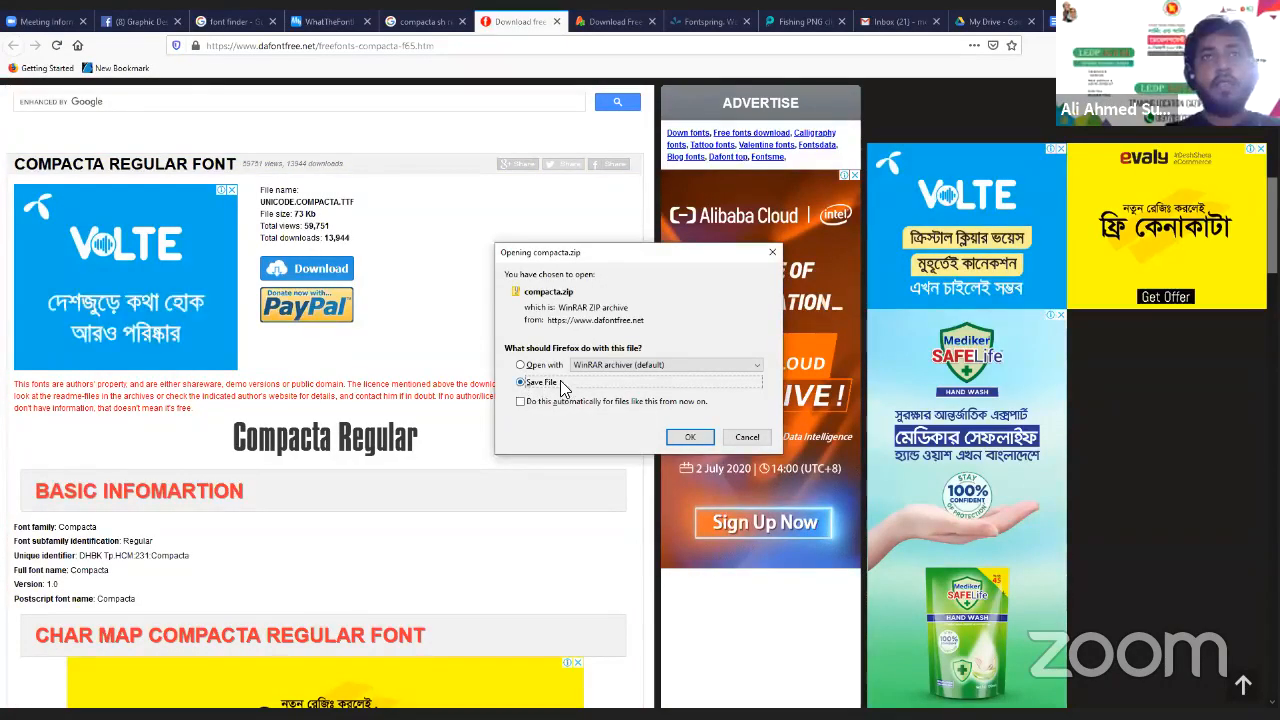
{"action": "left_click", "coordinate": [690, 440]}
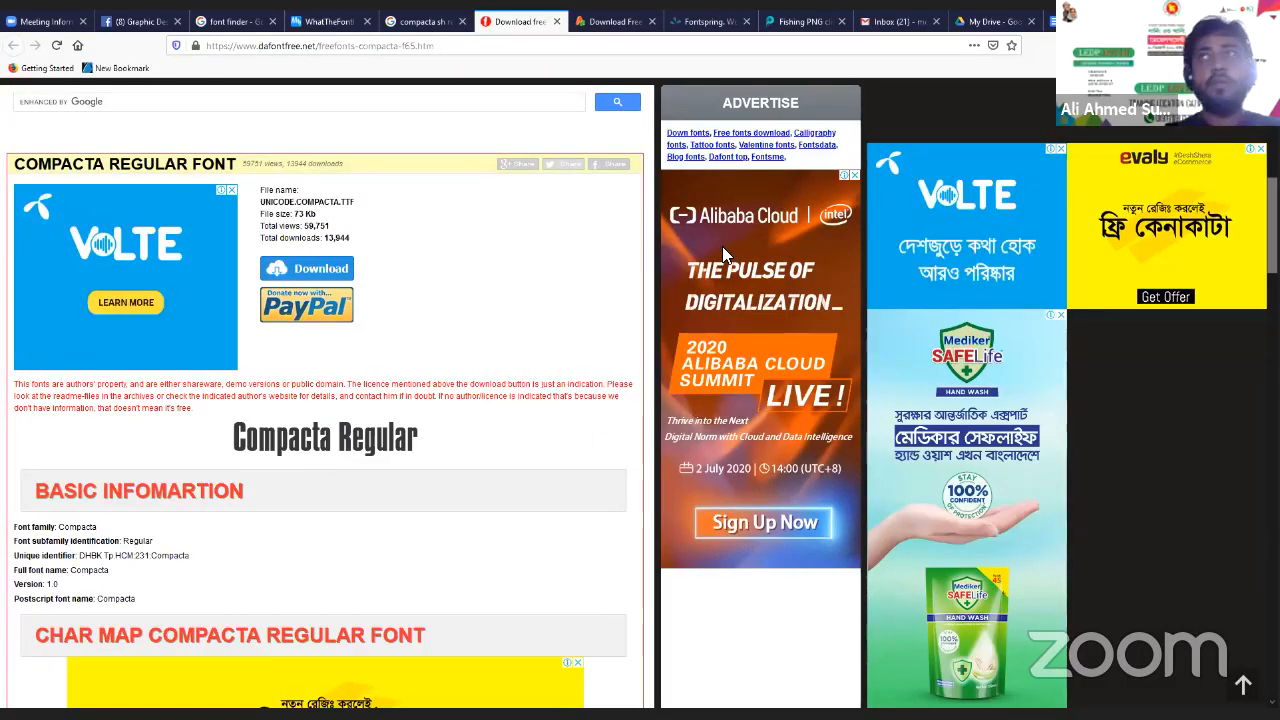
{"action": "left_click", "coordinate": [1110, 46]}
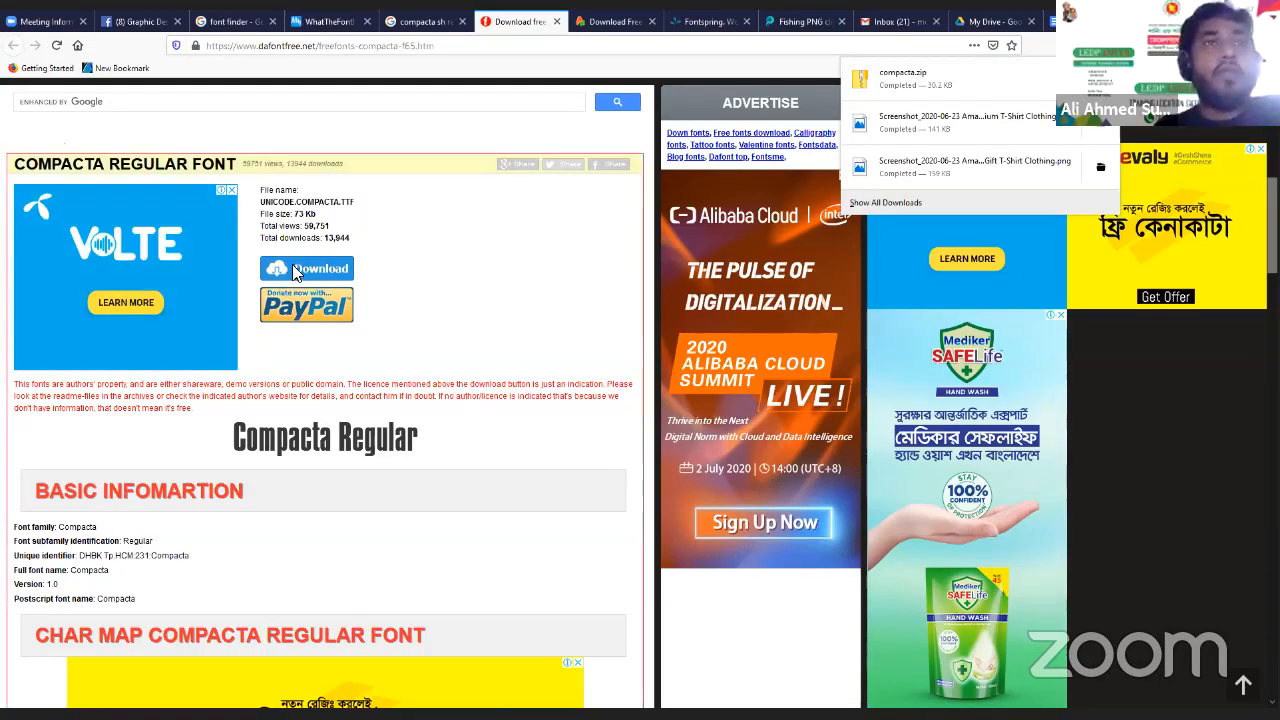
Look over the Compacta Regular character map on dafontfree.net
{"action": "scroll", "coordinate": [330, 325], "scroll_direction": "down", "scroll_amount": 1}
{"action": "scroll", "coordinate": [335, 258], "scroll_direction": "down", "scroll_amount": 6}
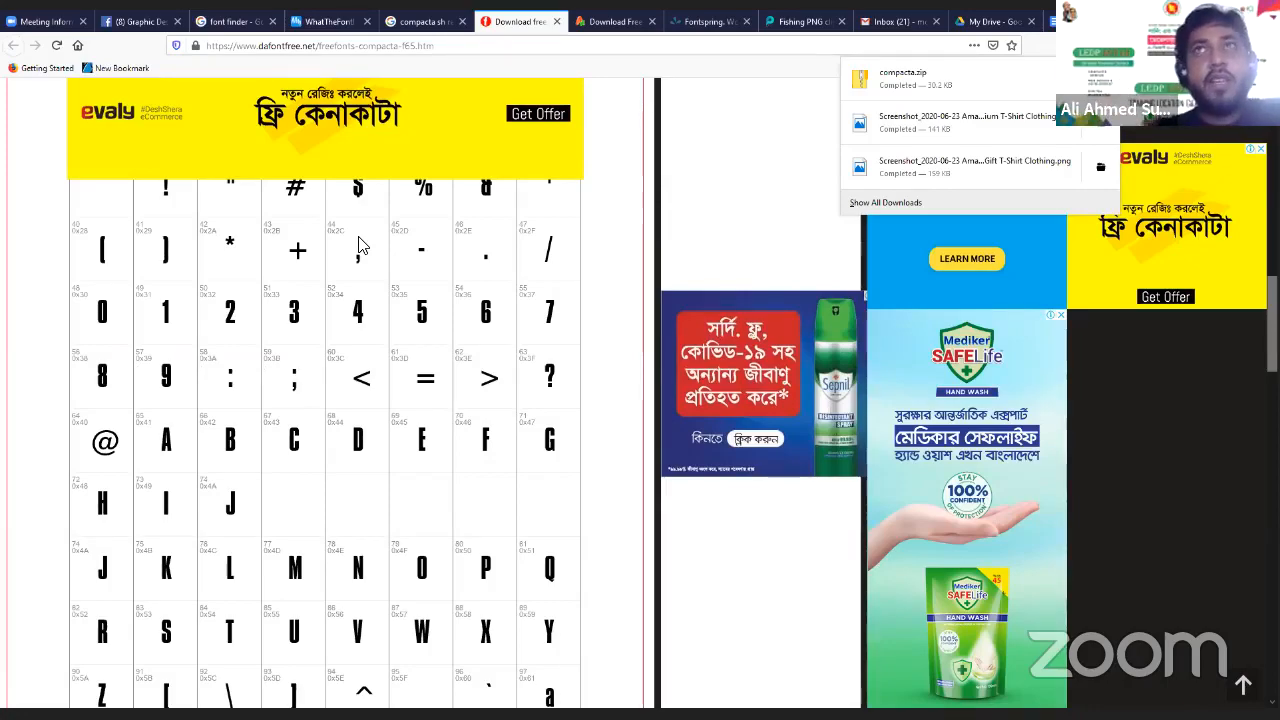
{"action": "scroll", "coordinate": [360, 246], "scroll_direction": "up", "scroll_amount": 10}
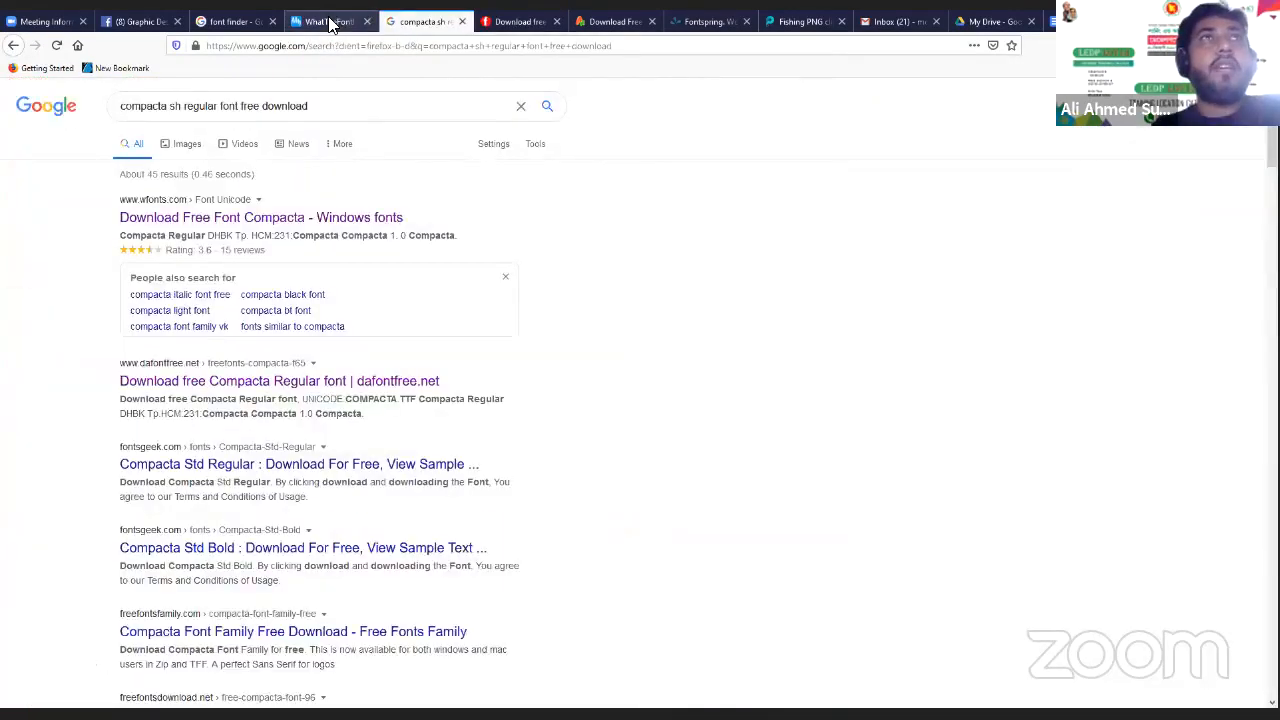
Go back to the WhatTheFont results and compare the further font matches and their prices
{"action": "left_click", "coordinate": [330, 22]}
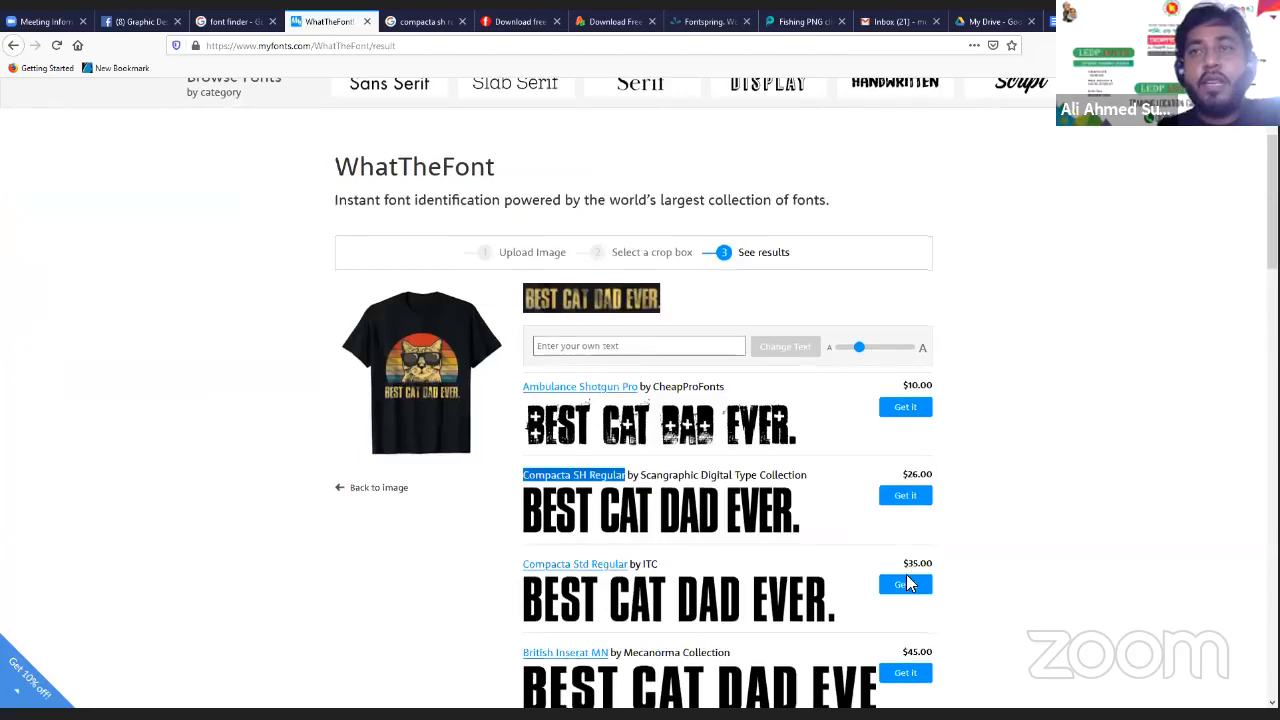
{"action": "scroll", "coordinate": [906, 574], "scroll_direction": "down", "scroll_amount": 3}
{"action": "scroll", "coordinate": [775, 456], "scroll_direction": "down", "scroll_amount": 2}
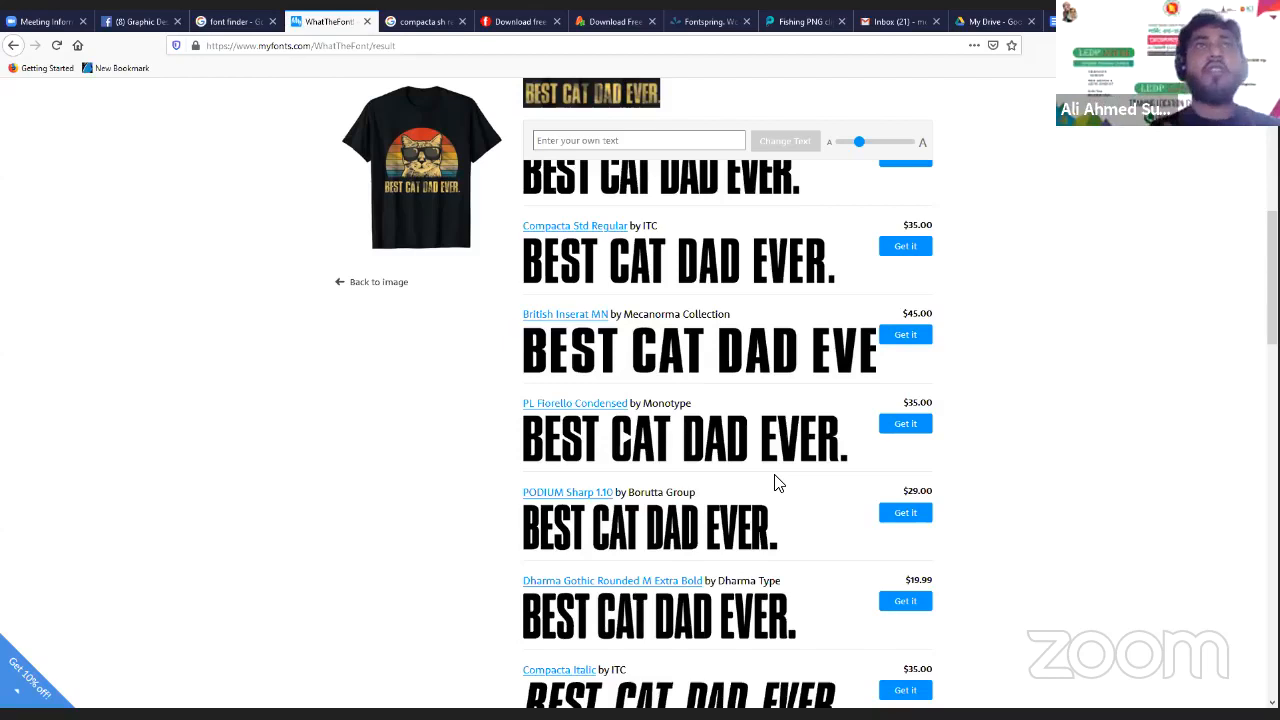
Search Google for "dafont" in place of the Compacta search and open the dafont.com site in a new tab
{"action": "left_click", "coordinate": [438, 22]}
{"action": "left_click", "coordinate": [445, 45]}
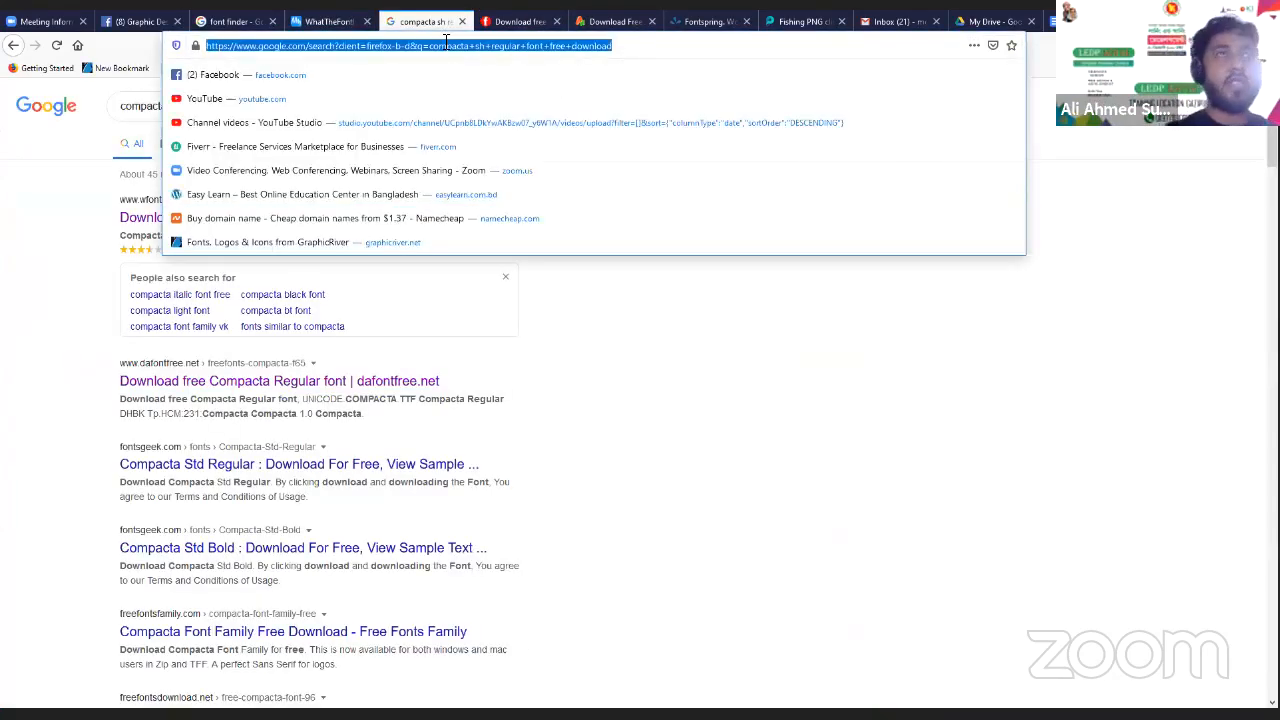
{"action": "type", "text": "da"}
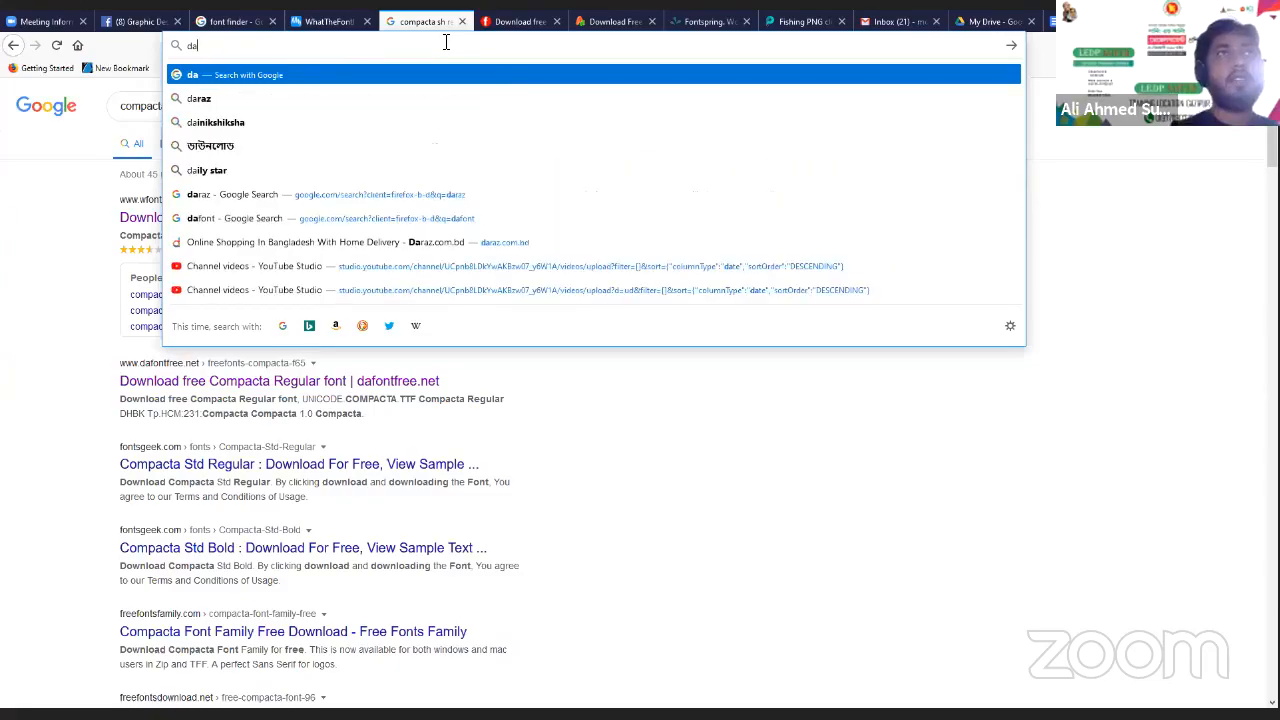
{"action": "key", "text": "BackSpace"}
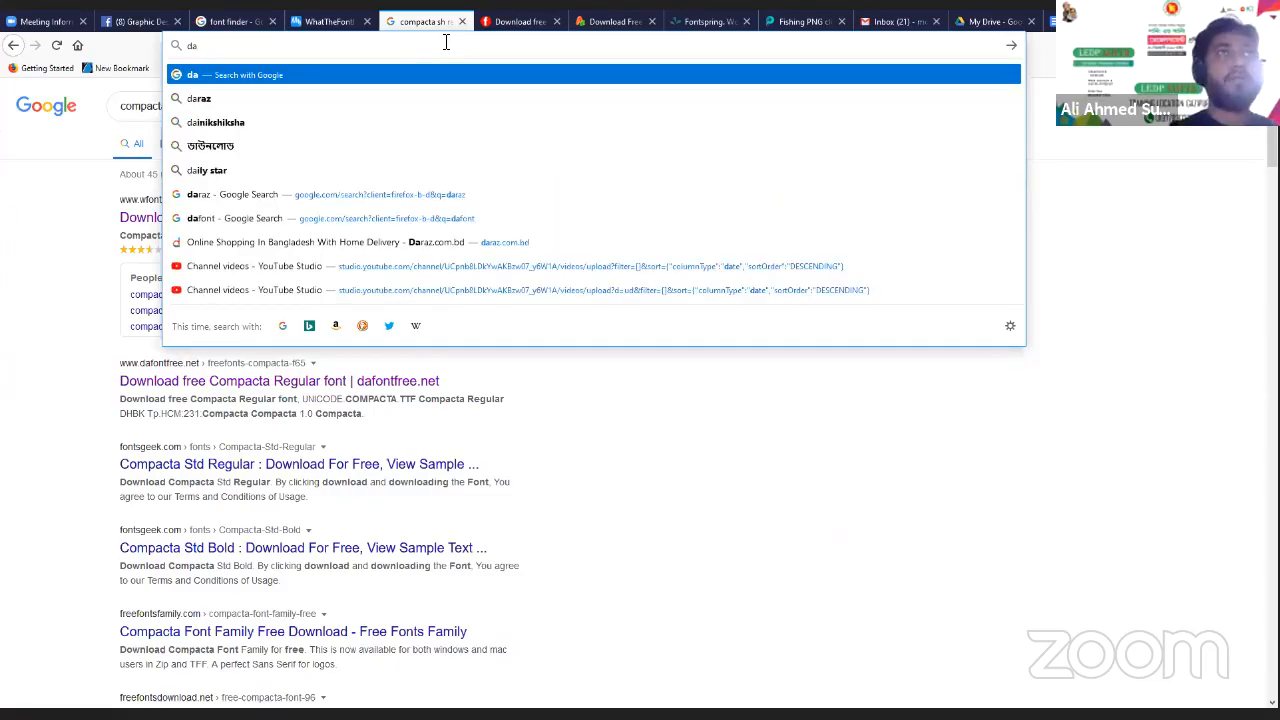
{"action": "type", "text": "f"}
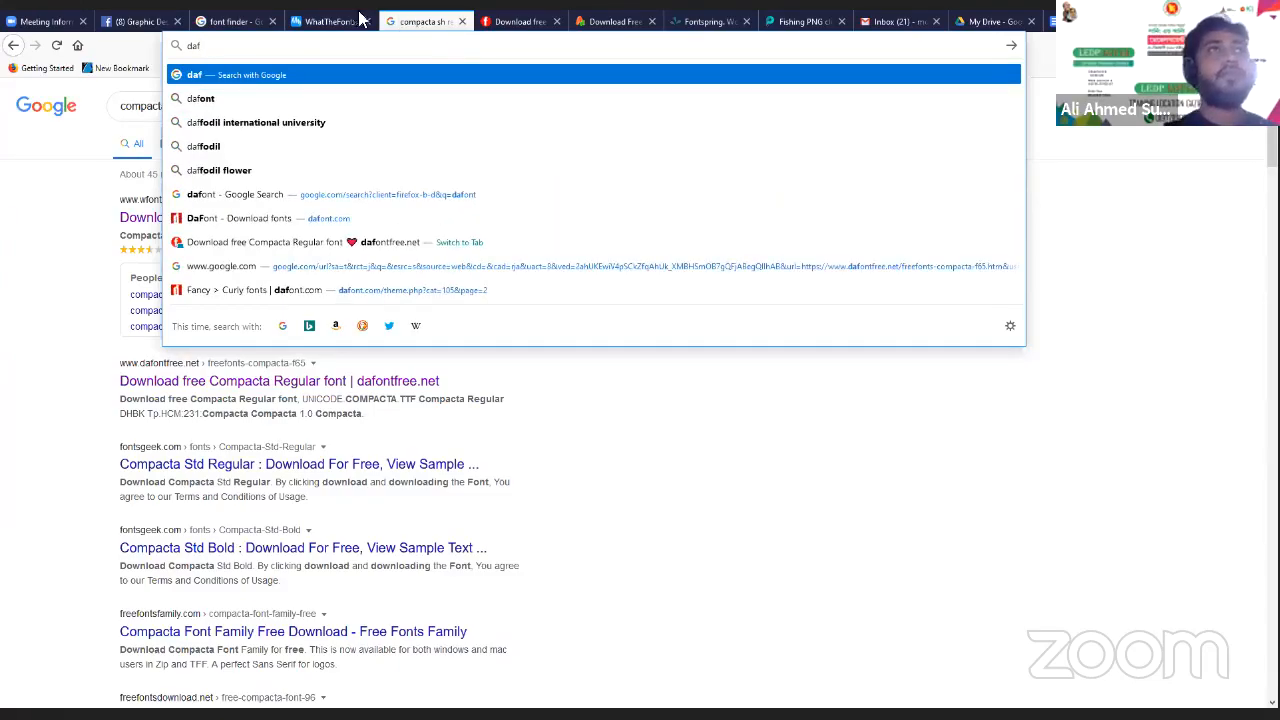
{"action": "left_click", "coordinate": [203, 99]}
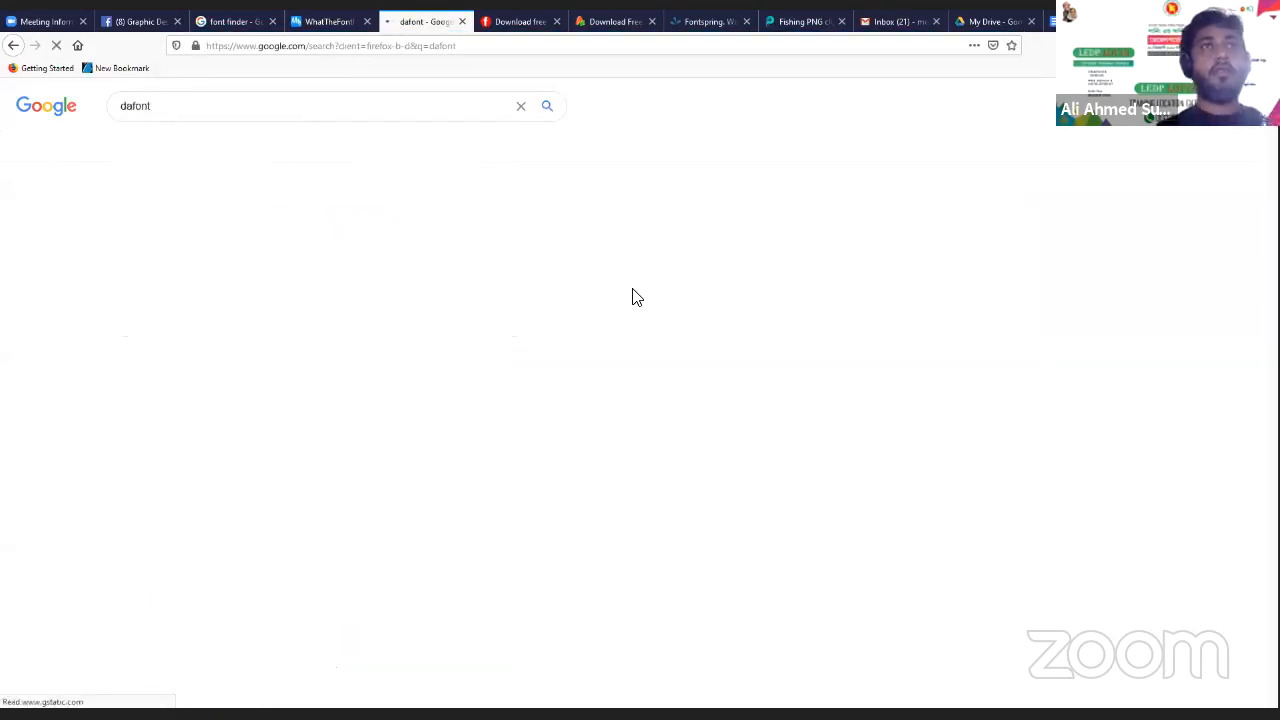
{"action": "left_click", "coordinate": [231, 220]}
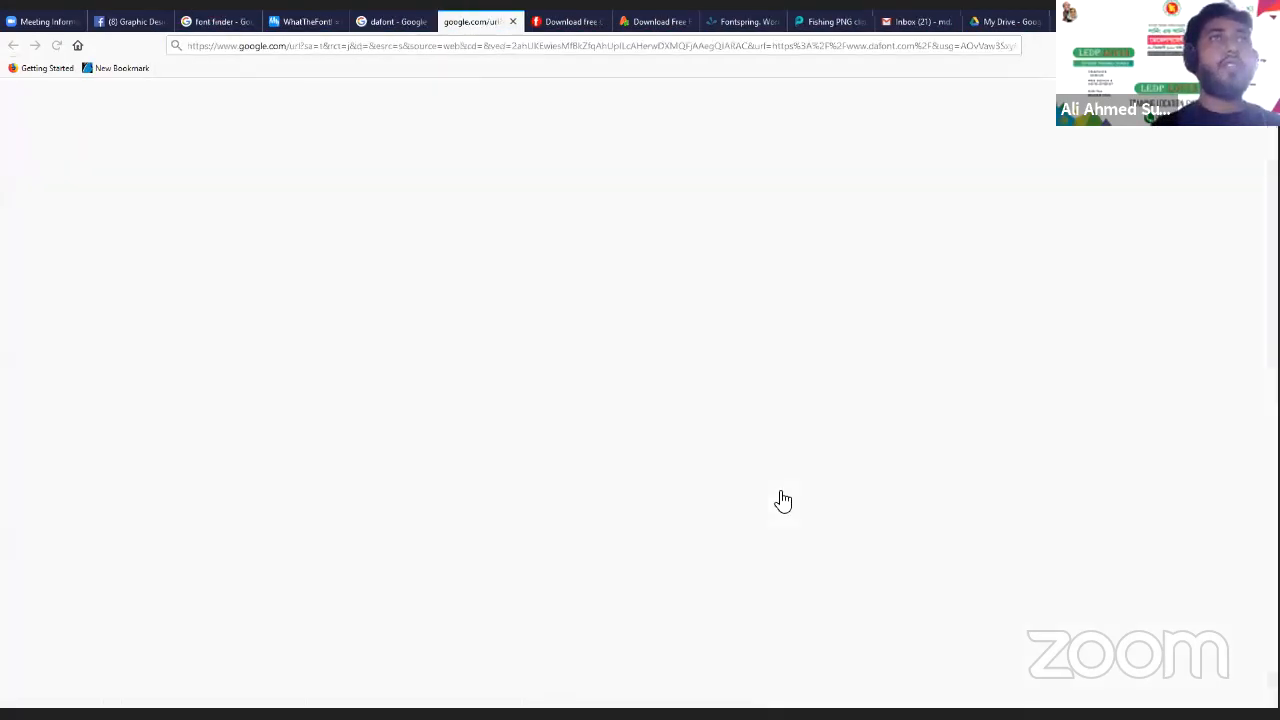
Open dafont's Basic Sans serif category and preview its fonts with the text "BEST CAT DAD EVER"
{"action": "left_click", "coordinate": [303, 22]}
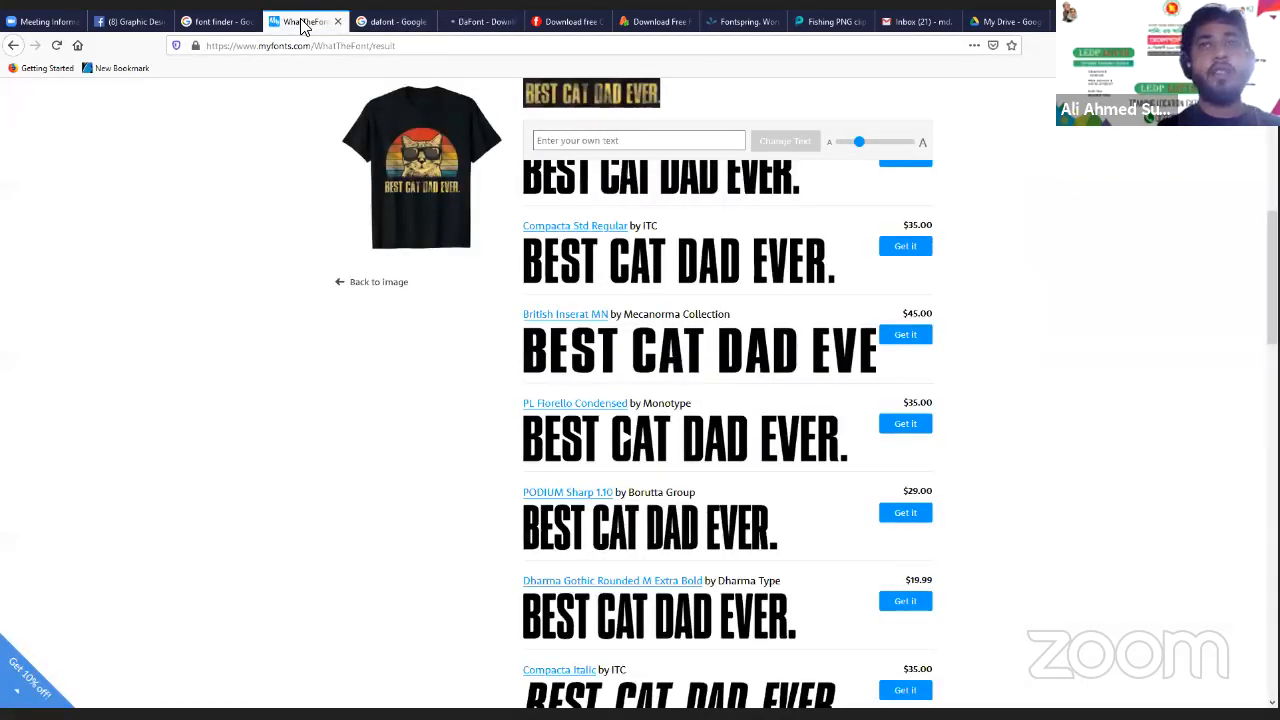
{"action": "left_click", "coordinate": [474, 22]}
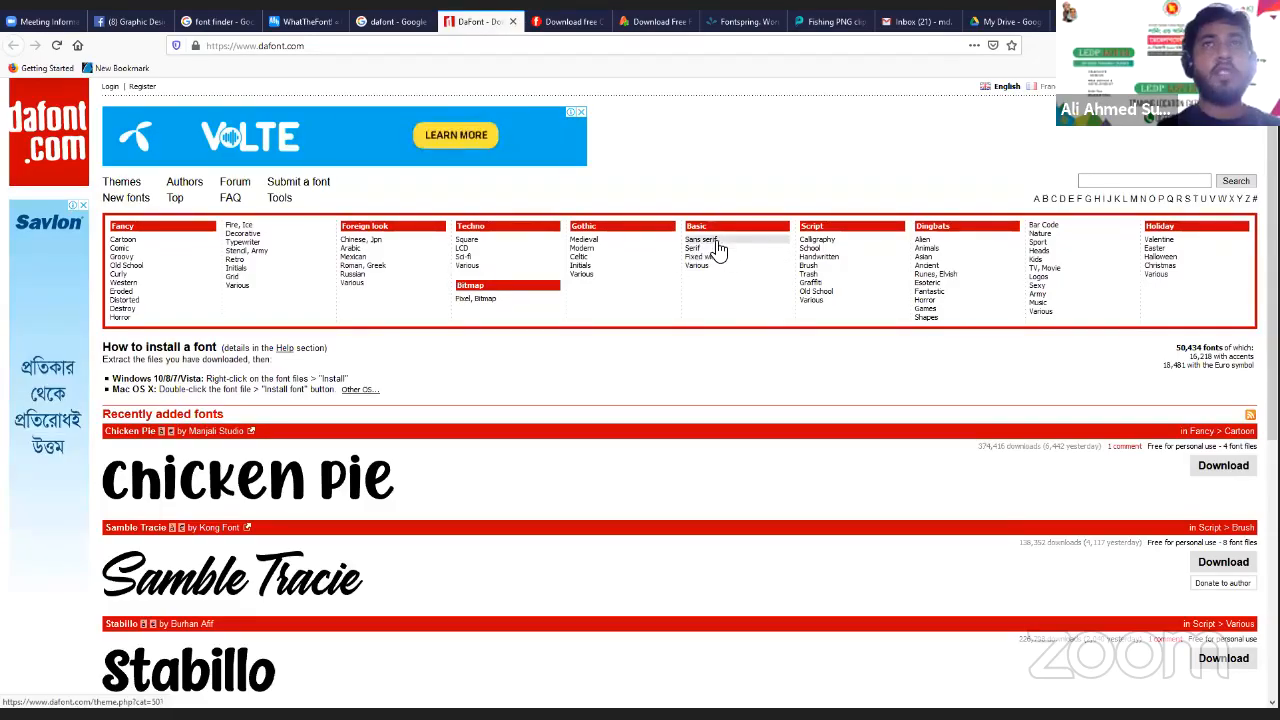
{"action": "left_click", "coordinate": [716, 240]}
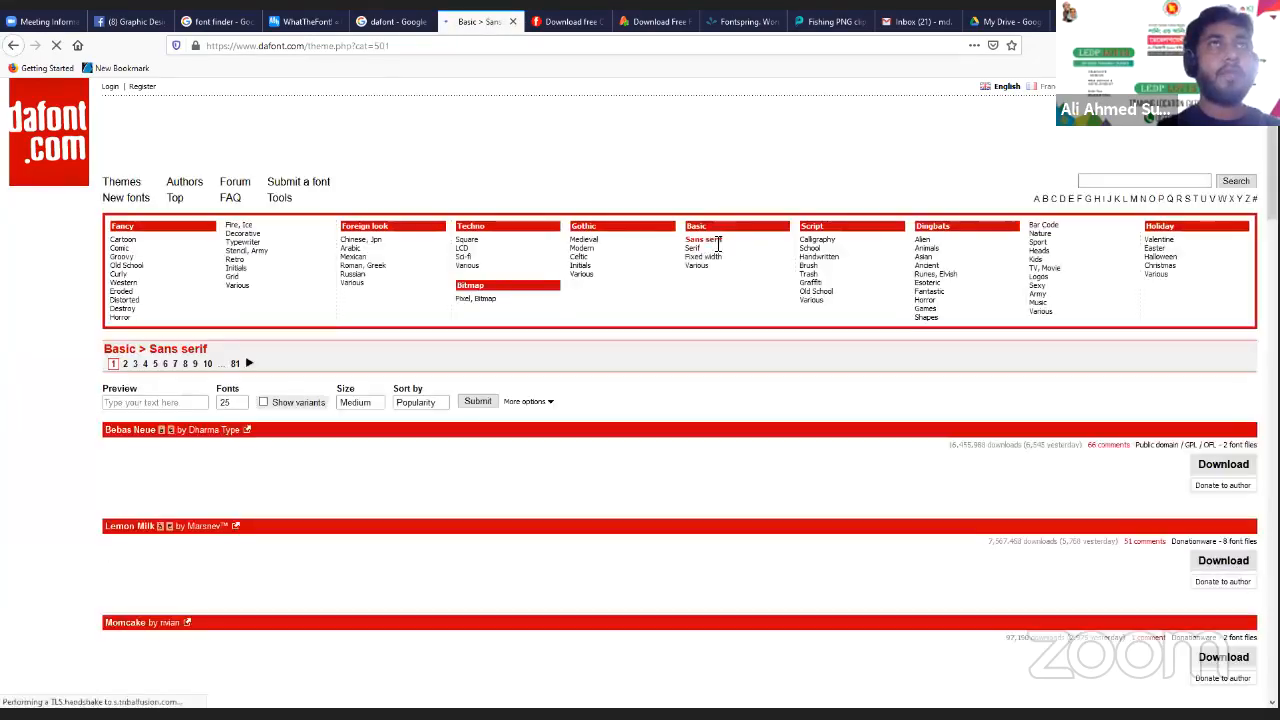
{"action": "left_click", "coordinate": [193, 404]}
{"action": "type", "text": "B"}
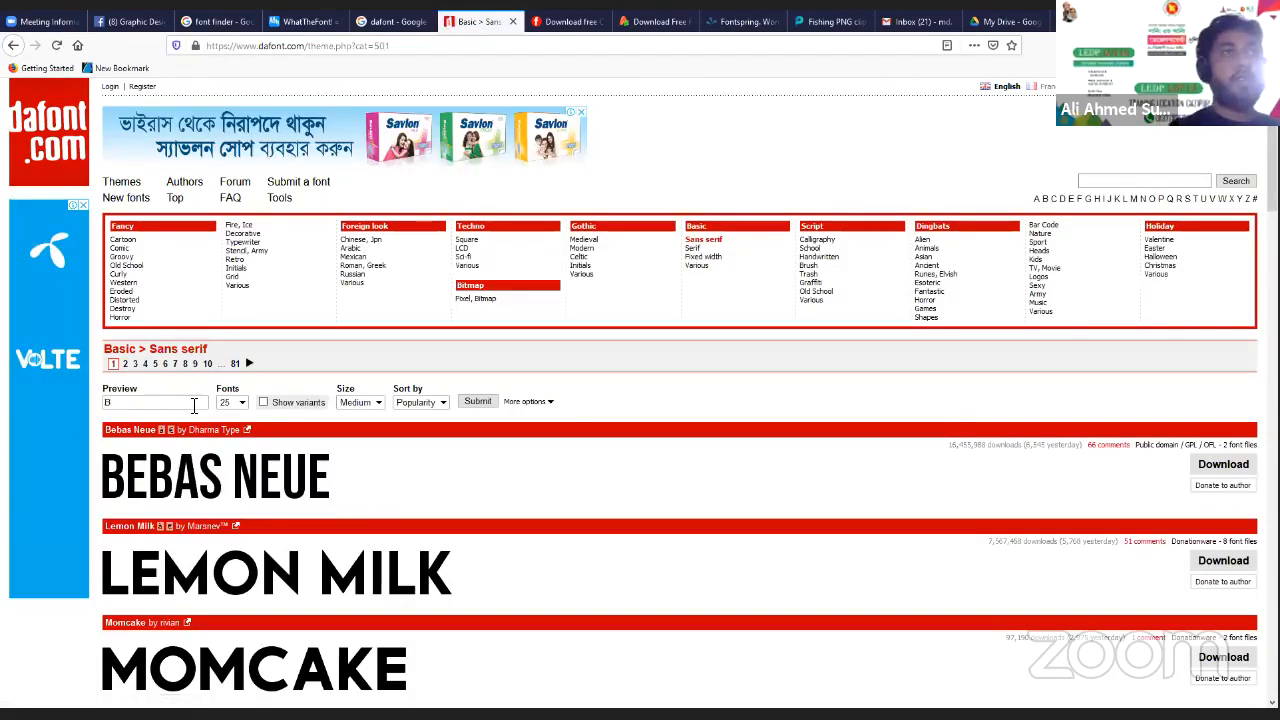
{"action": "type", "text": "EST CAT DAD"}
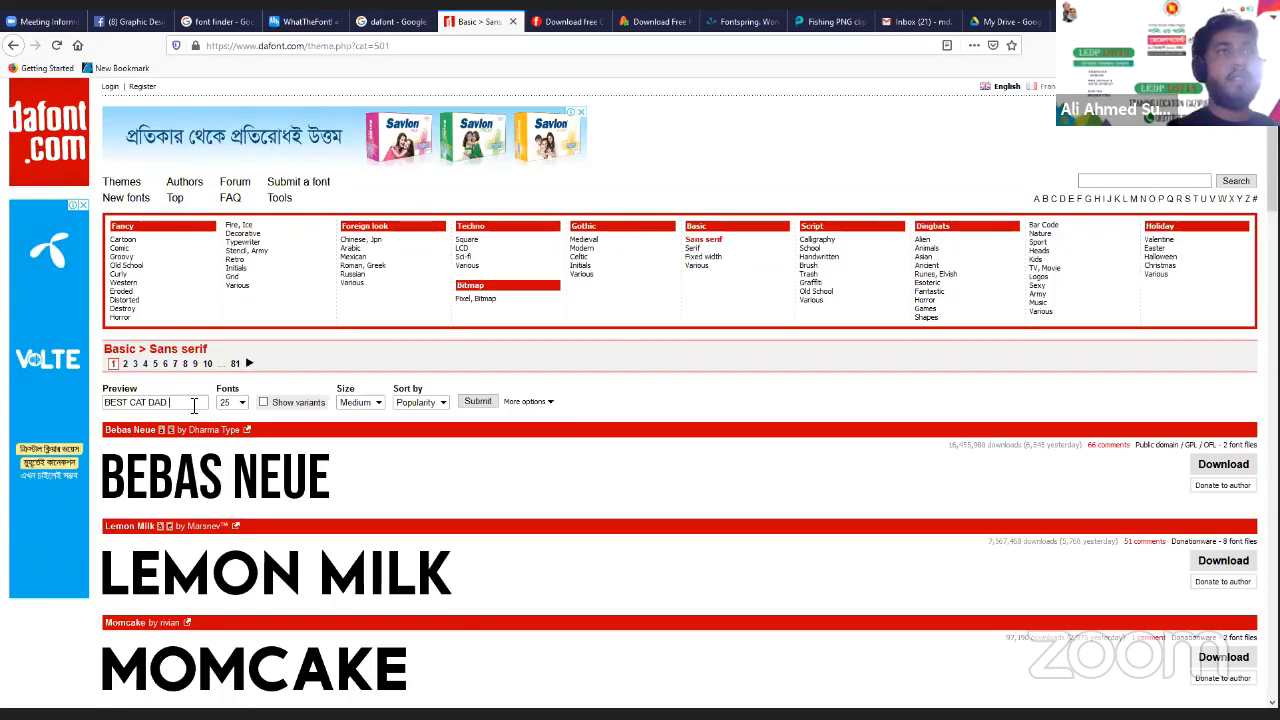
{"action": "type", "text": " EVER"}
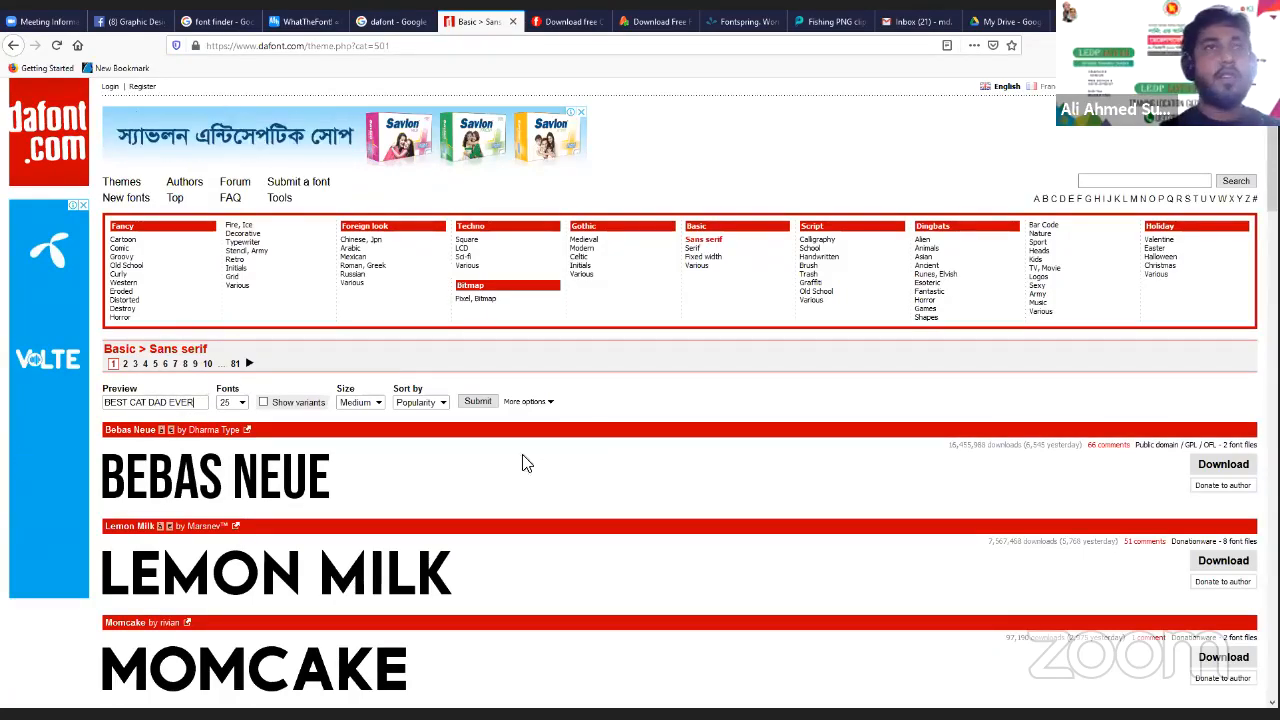
{"action": "left_click", "coordinate": [477, 402]}
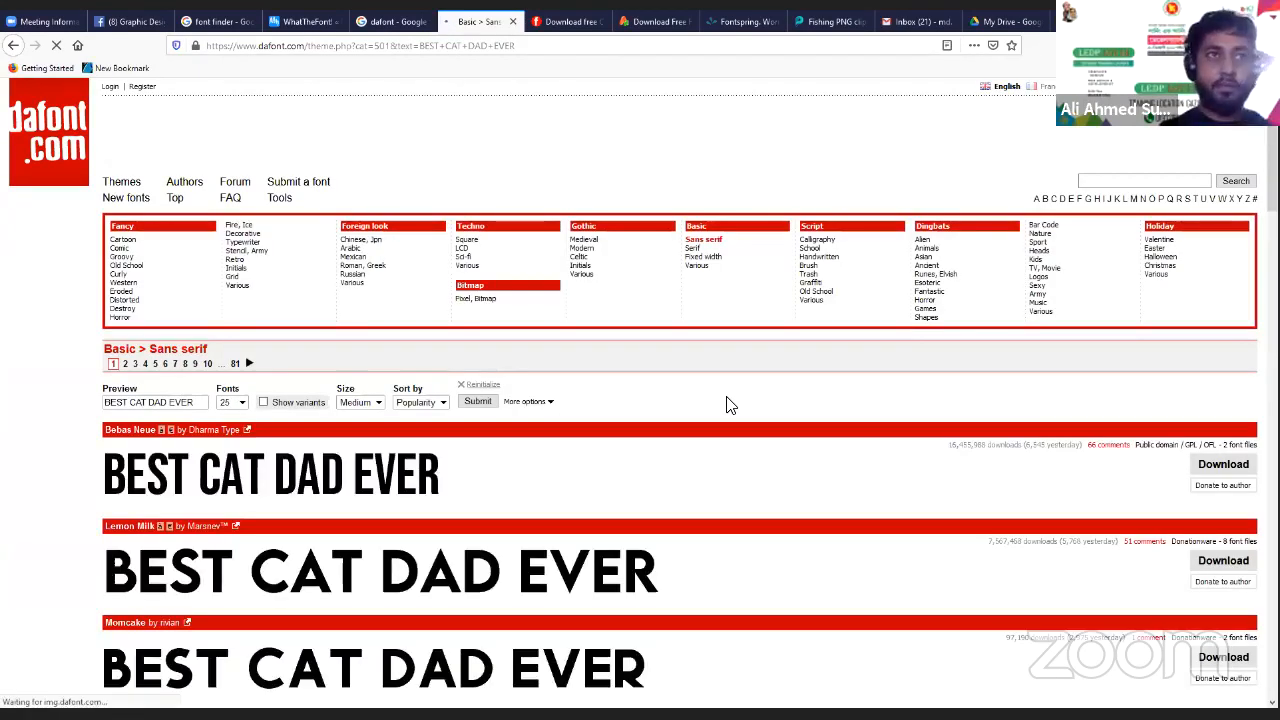
Compare the first page of Sans serif previews with the T-shirt lettering in the WhatTheFont results
{"action": "scroll", "coordinate": [728, 404], "scroll_direction": "down", "scroll_amount": 3}
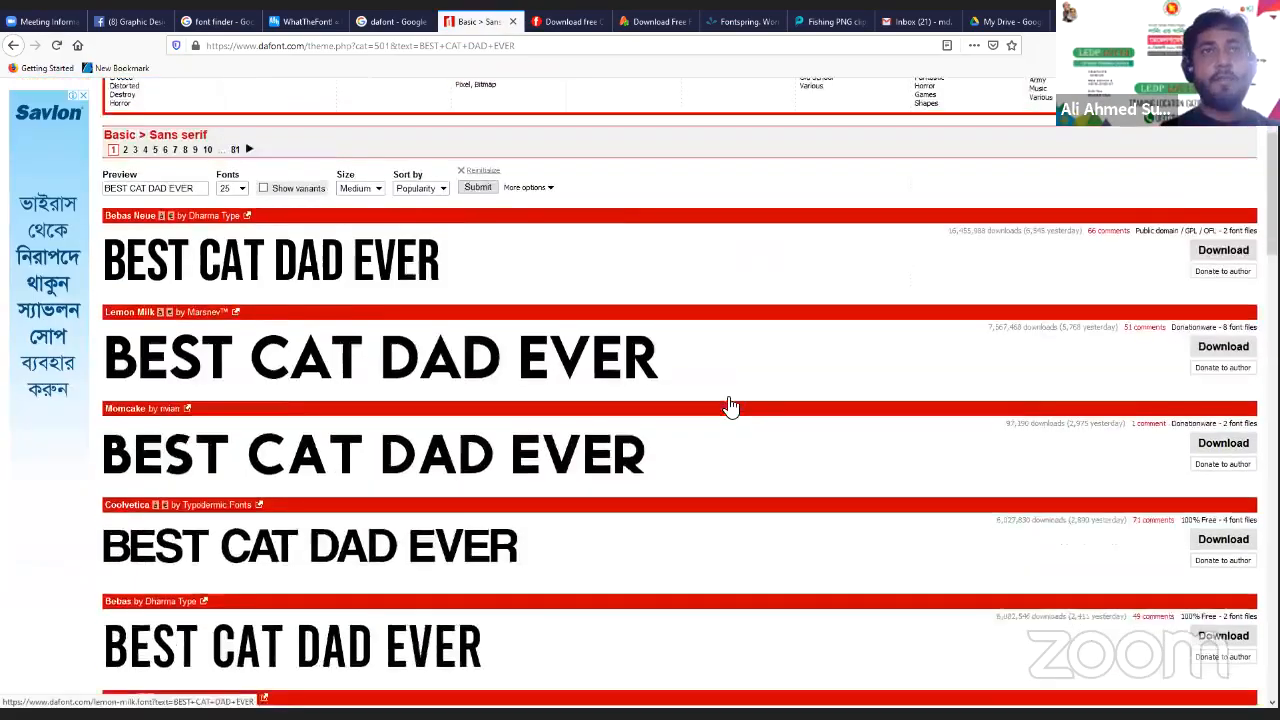
{"action": "scroll", "coordinate": [730, 405], "scroll_direction": "down", "scroll_amount": 2}
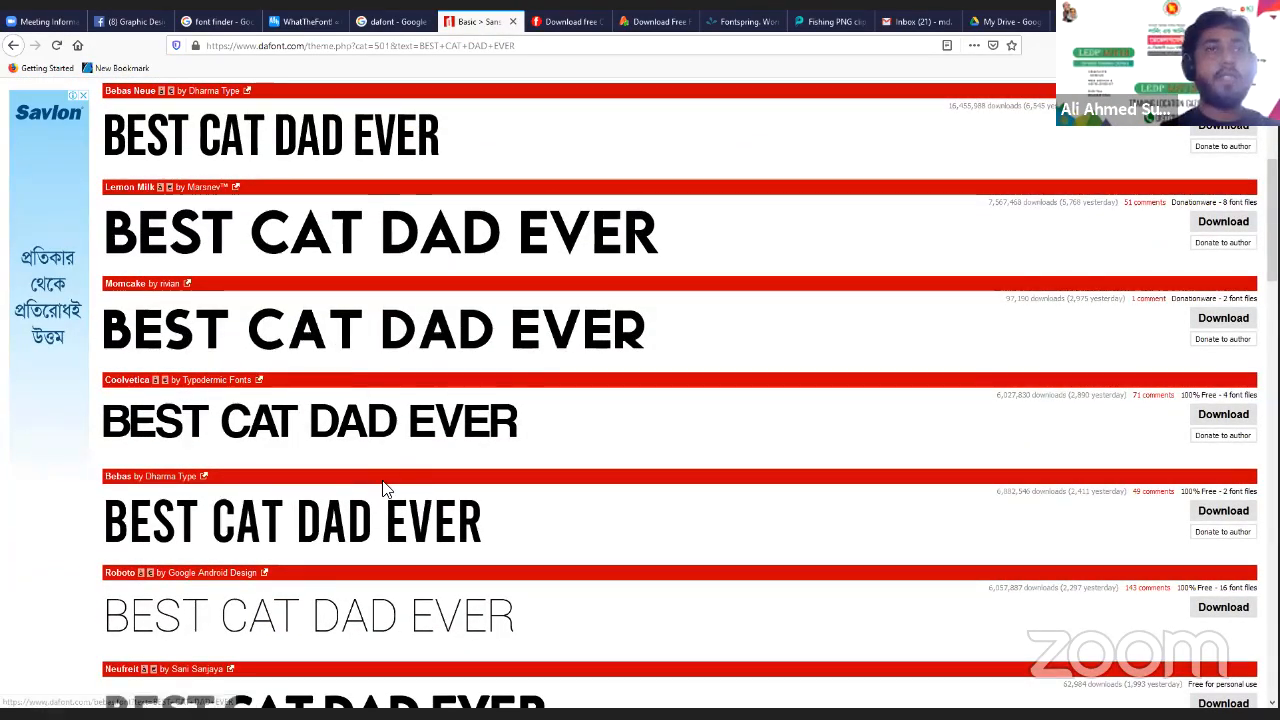
{"action": "scroll", "coordinate": [386, 488], "scroll_direction": "down", "scroll_amount": 4}
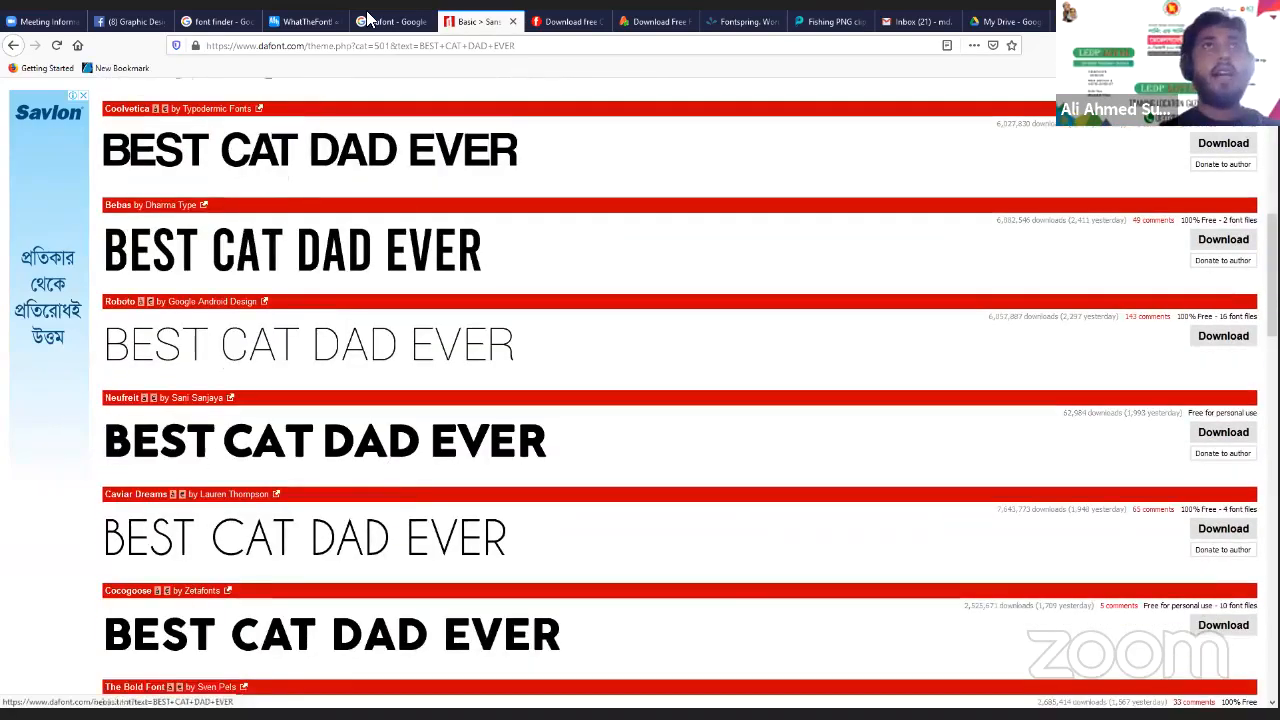
{"action": "left_click", "coordinate": [556, 24]}
{"action": "left_click", "coordinate": [306, 22]}
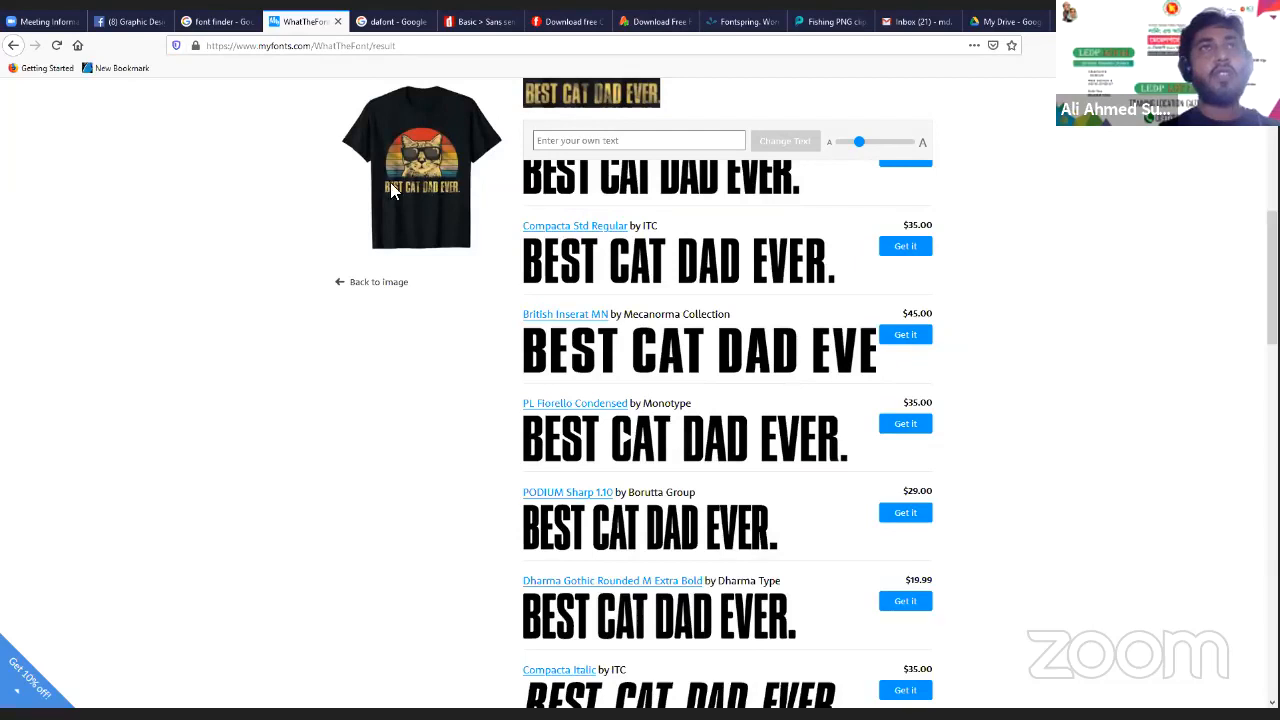
{"action": "left_click", "coordinate": [400, 24]}
{"action": "left_click", "coordinate": [487, 22]}
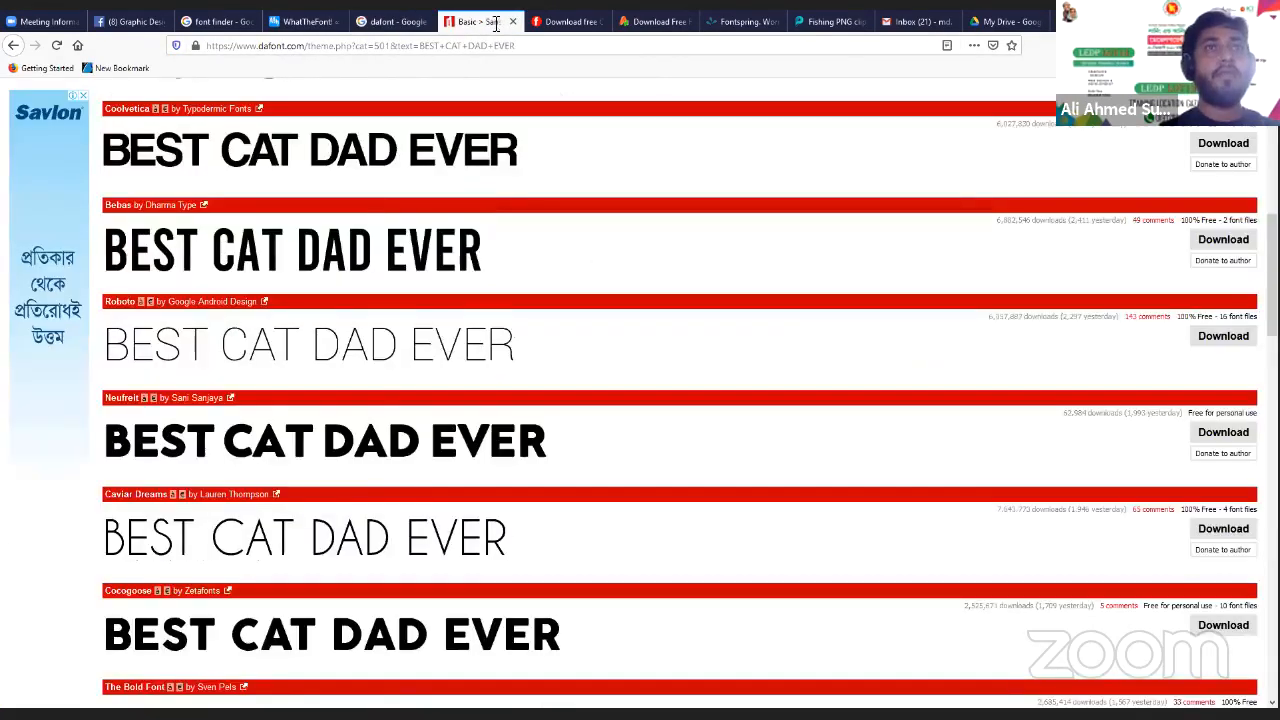
{"action": "scroll", "coordinate": [360, 480], "scroll_direction": "down", "scroll_amount": 5}
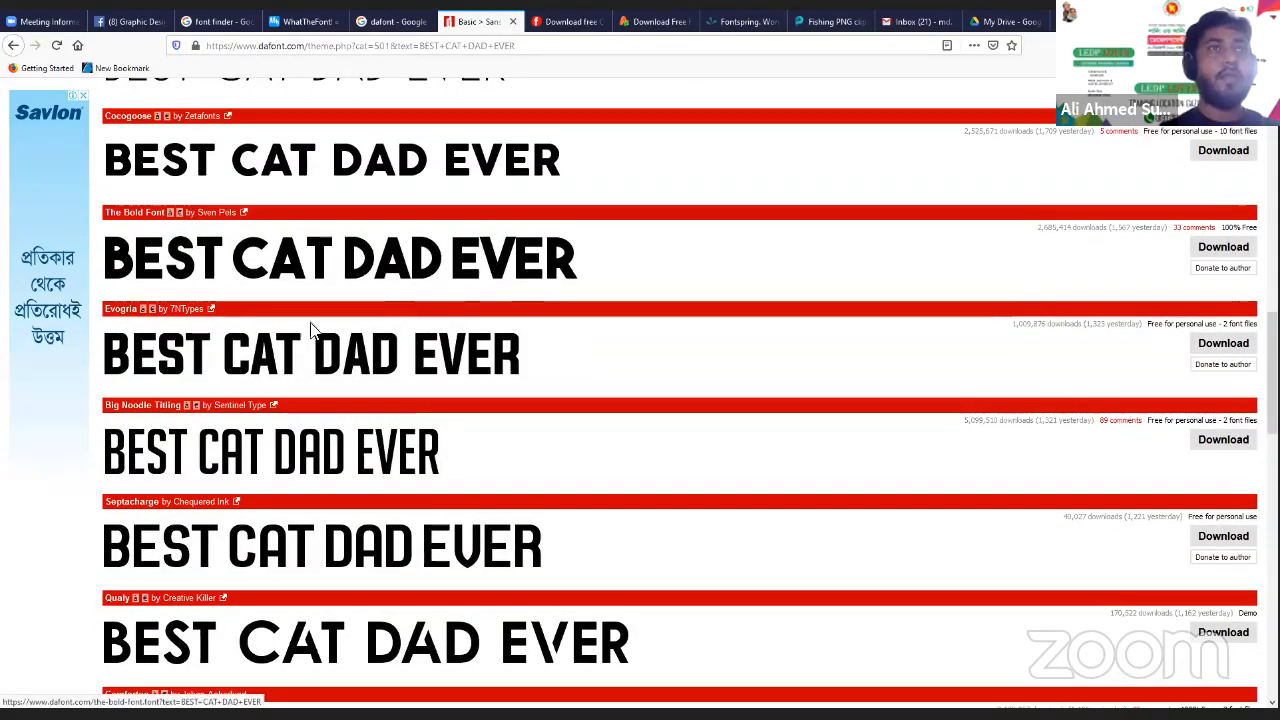
{"action": "scroll", "coordinate": [286, 457], "scroll_direction": "down", "scroll_amount": 5}
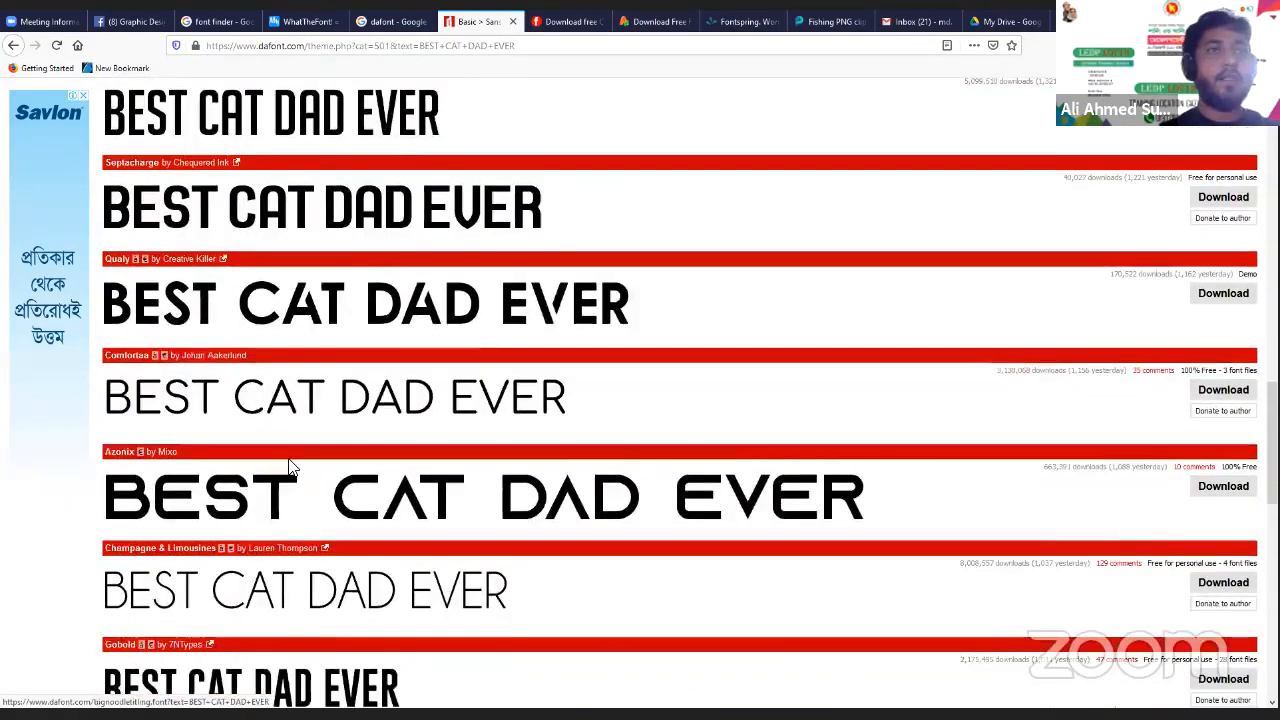
{"action": "scroll", "coordinate": [288, 467], "scroll_direction": "down", "scroll_amount": 5}
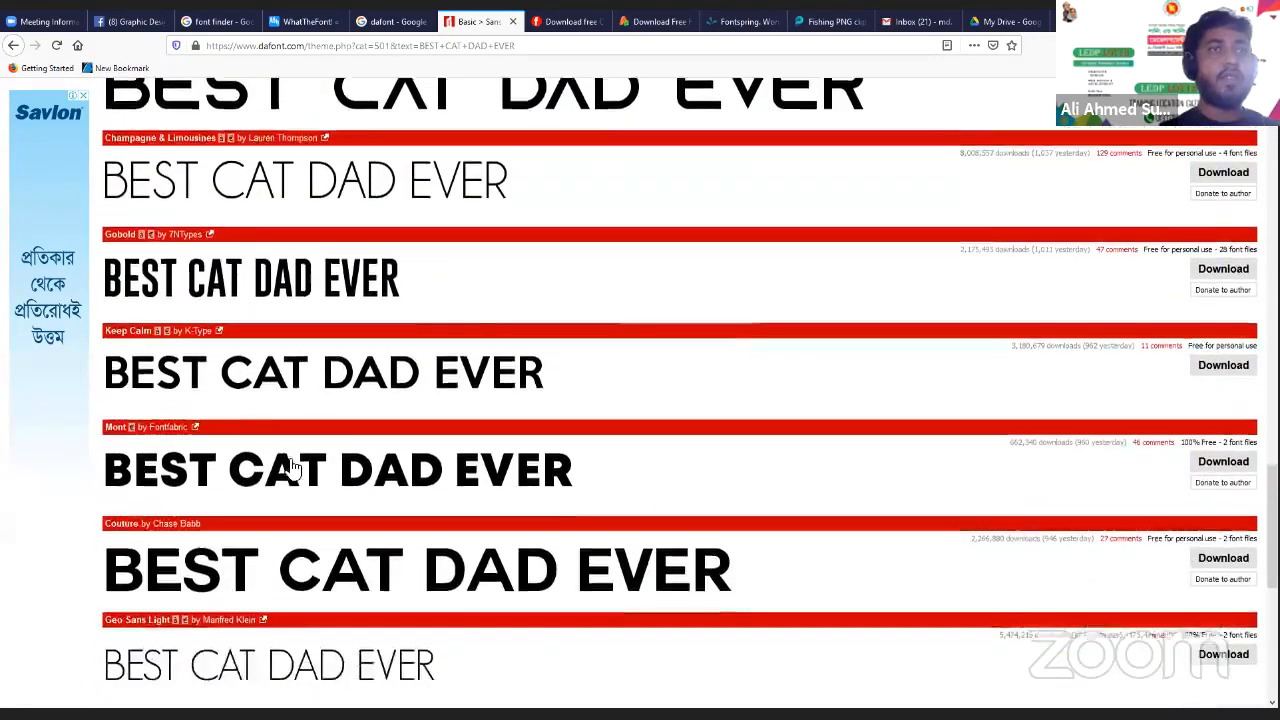
Open page 4 of the Sans serif fonts and examine its "BEST CAT DAD EVER" previews for a similar style
{"action": "scroll", "coordinate": [292, 468], "scroll_direction": "down", "scroll_amount": 2}
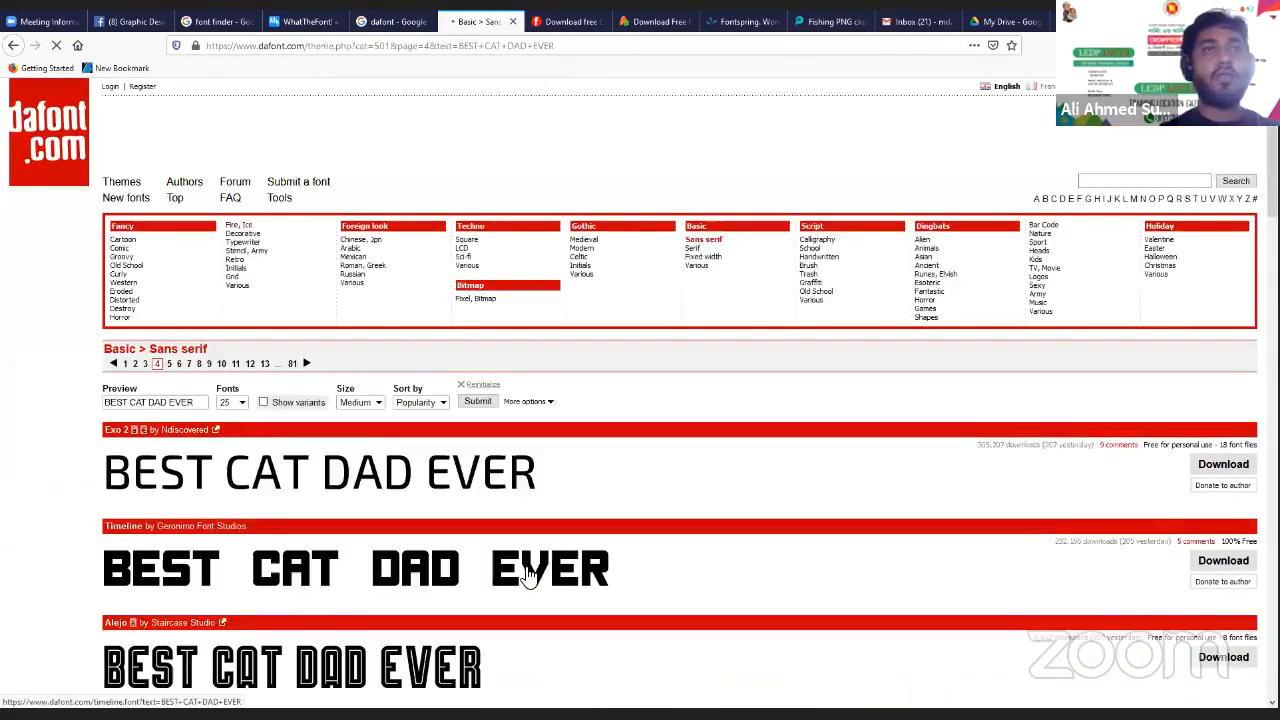
{"action": "scroll", "coordinate": [530, 578], "scroll_direction": "down", "scroll_amount": 7}
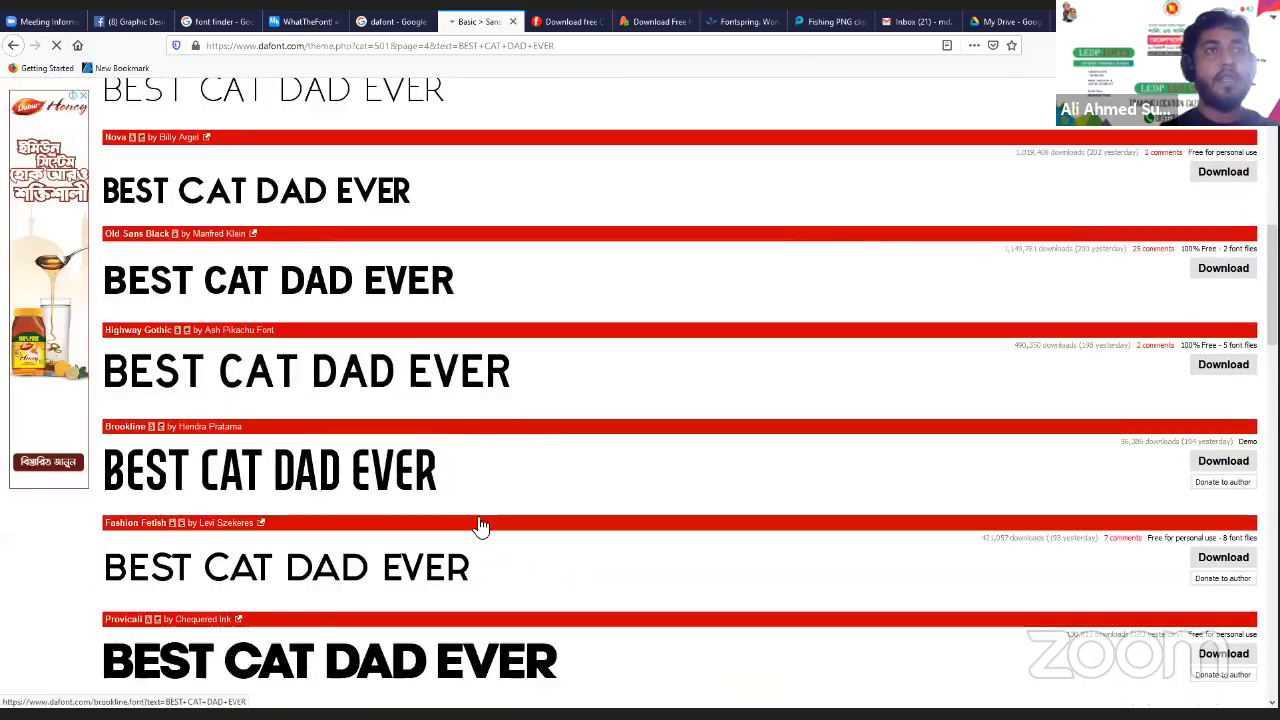
{"action": "scroll", "coordinate": [386, 545], "scroll_direction": "down", "scroll_amount": 6}
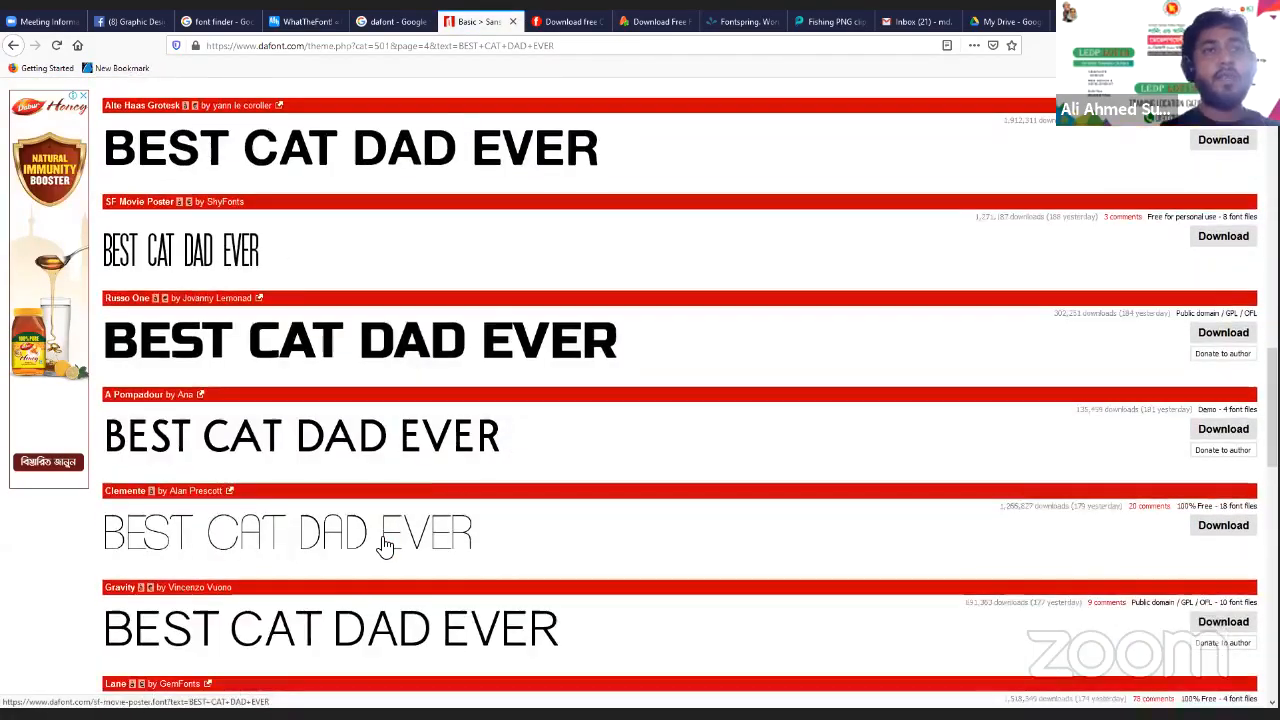
{"action": "scroll", "coordinate": [386, 545], "scroll_direction": "down", "scroll_amount": 2}
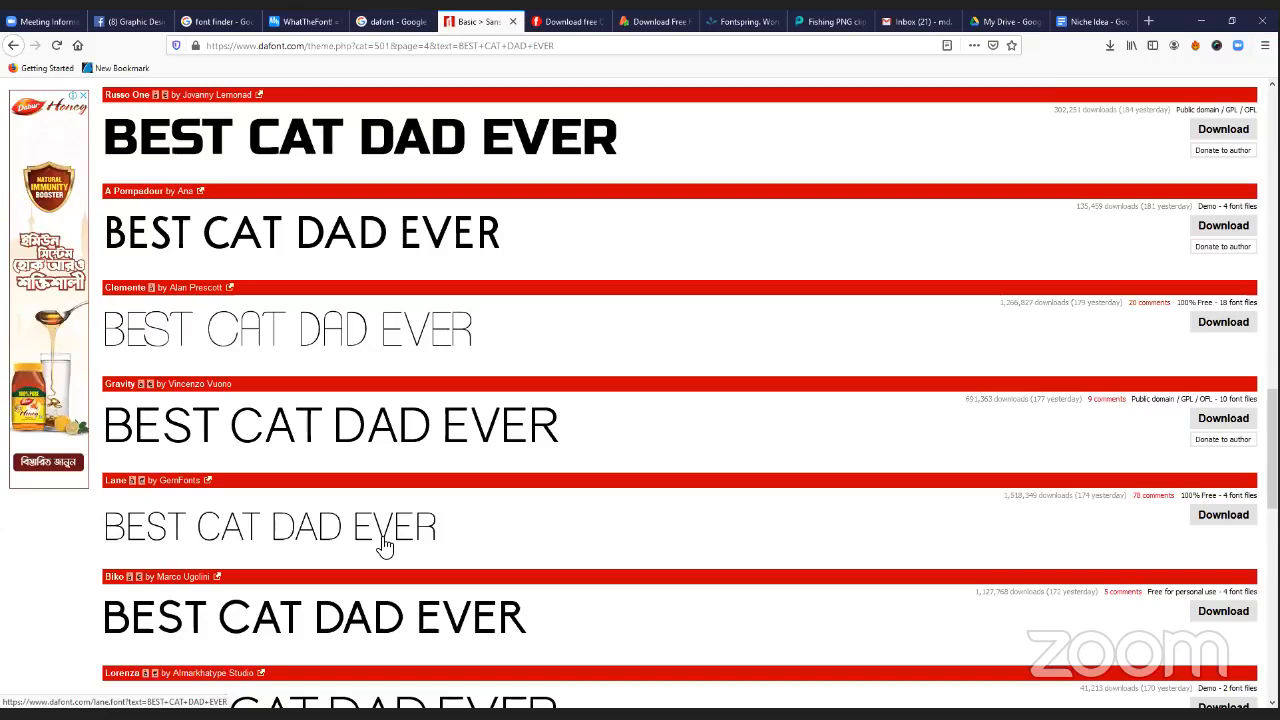
{"action": "scroll", "coordinate": [385, 545], "scroll_direction": "down", "scroll_amount": 15}
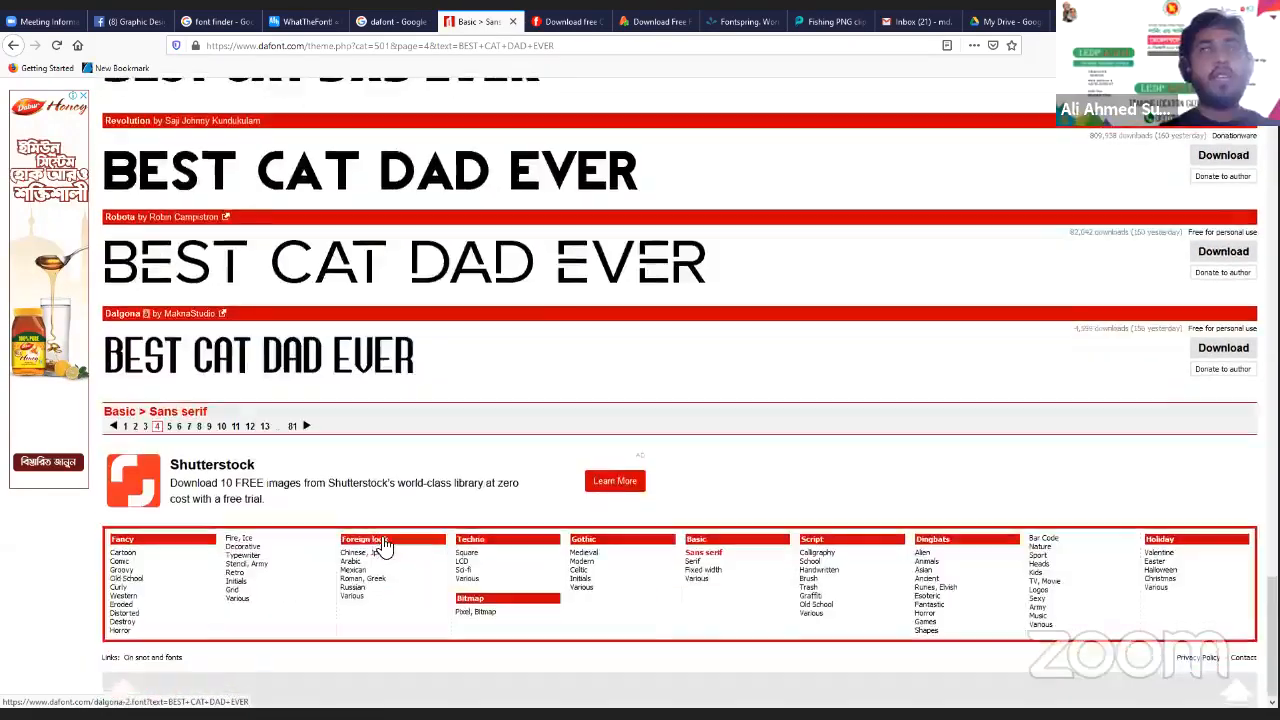
{"action": "scroll", "coordinate": [385, 545], "scroll_direction": "up", "scroll_amount": 15}
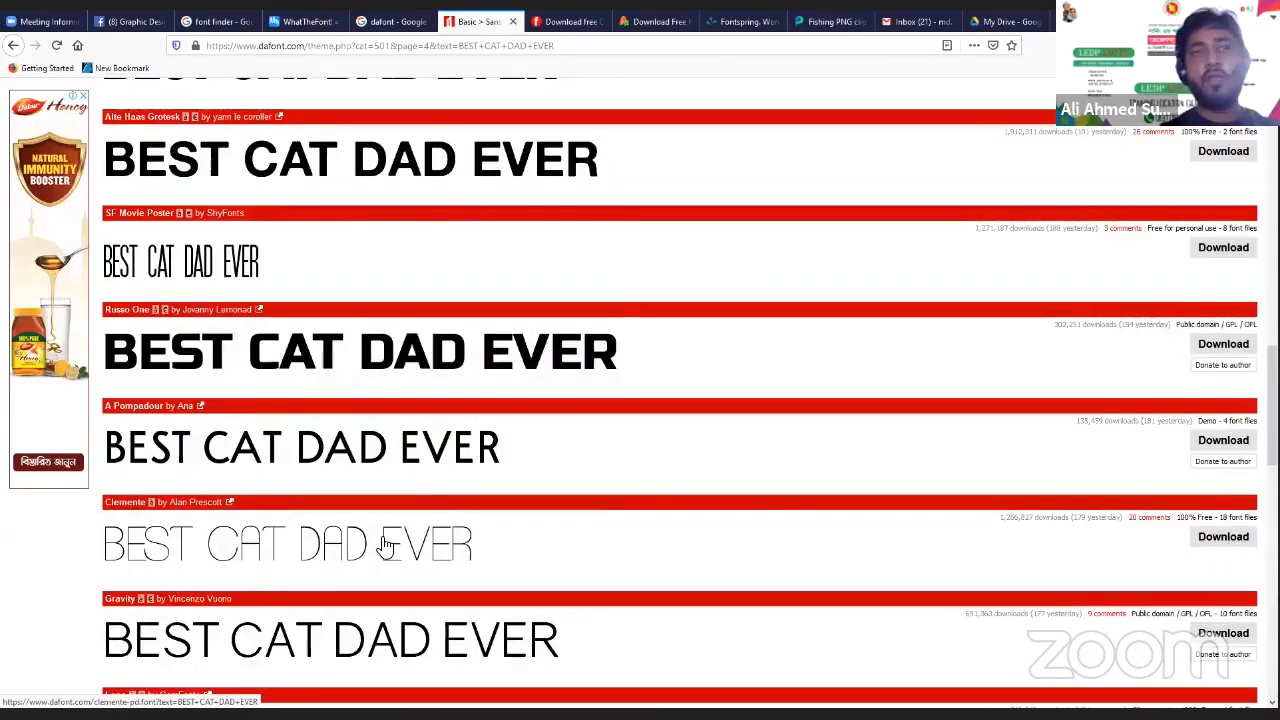
{"action": "scroll", "coordinate": [385, 545], "scroll_direction": "up", "scroll_amount": 5}
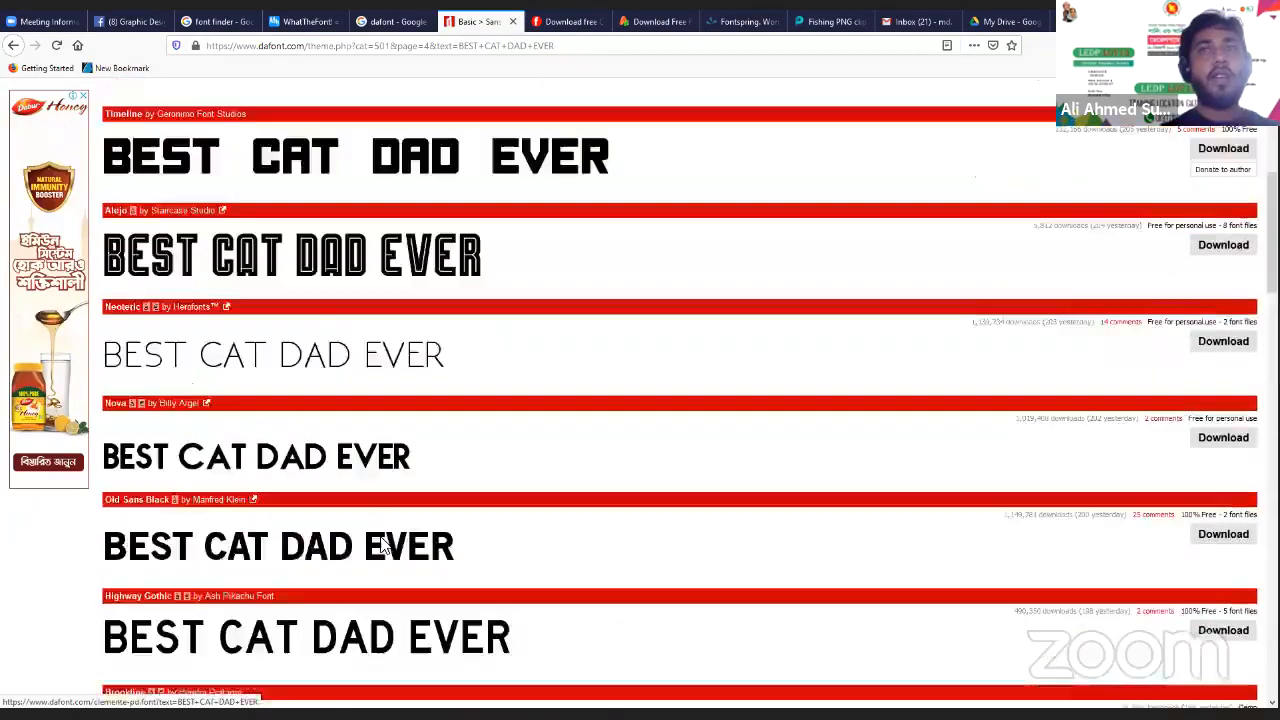
{"action": "scroll", "coordinate": [385, 545], "scroll_direction": "up", "scroll_amount": 5}
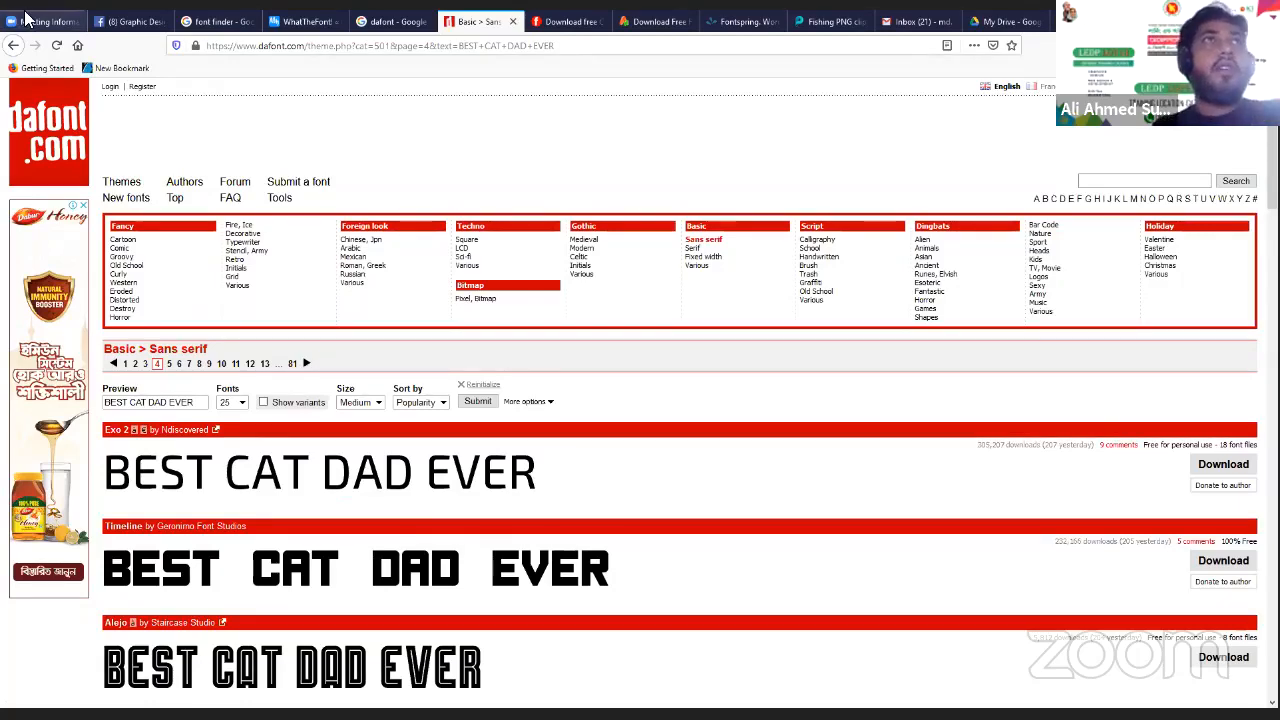
Return to the Facebook group and check the notifications
{"action": "left_click", "coordinate": [212, 21]}
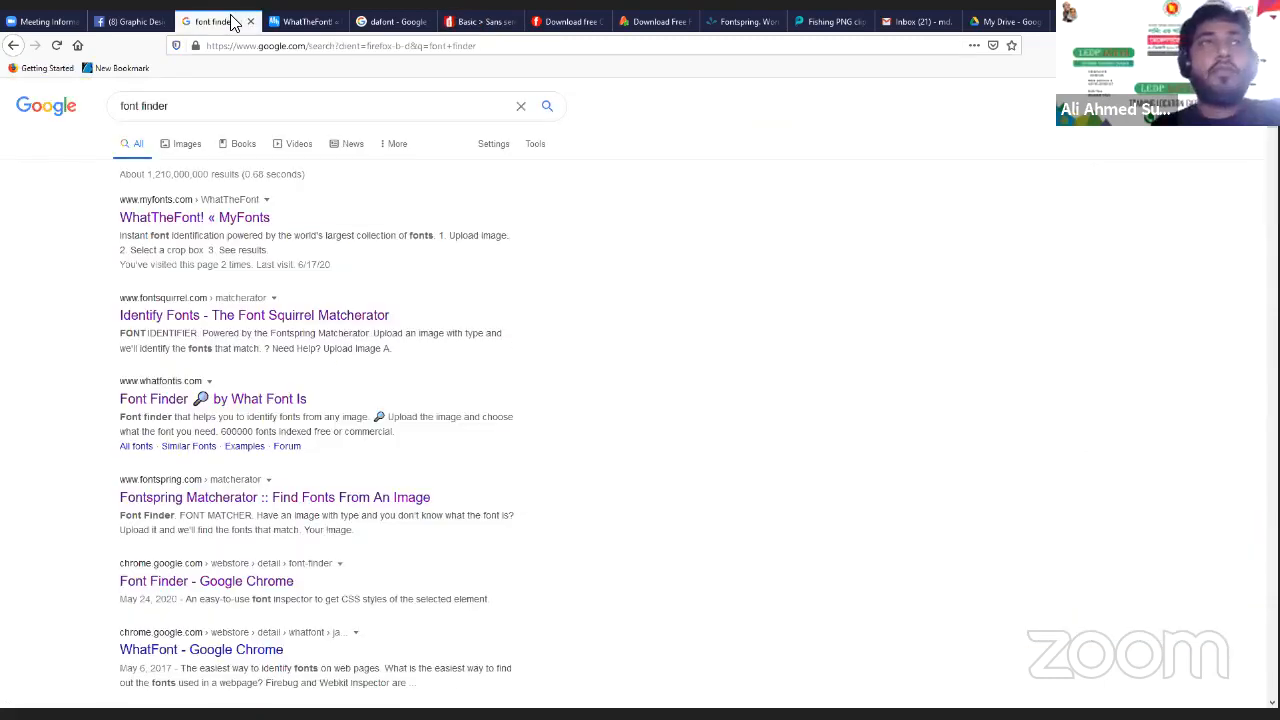
{"action": "key", "text": "ctrl+shift+Tab"}
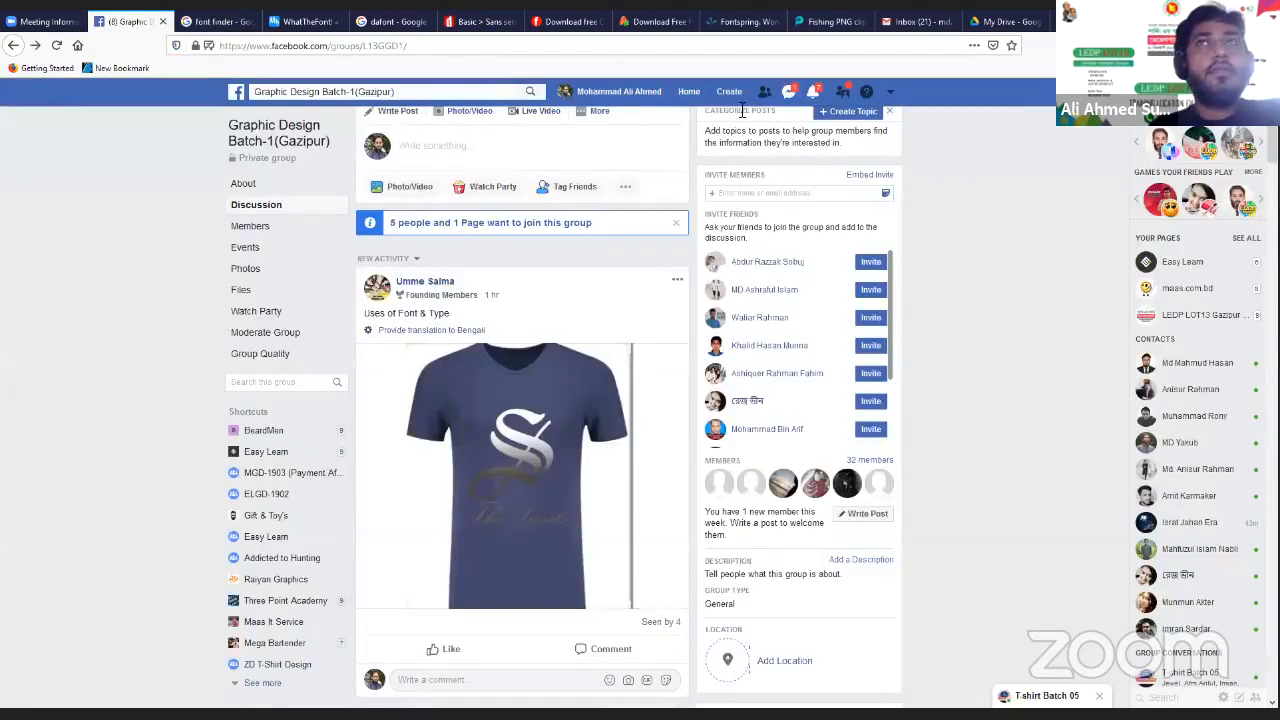
{"action": "left_click", "coordinate": [815, 93]}
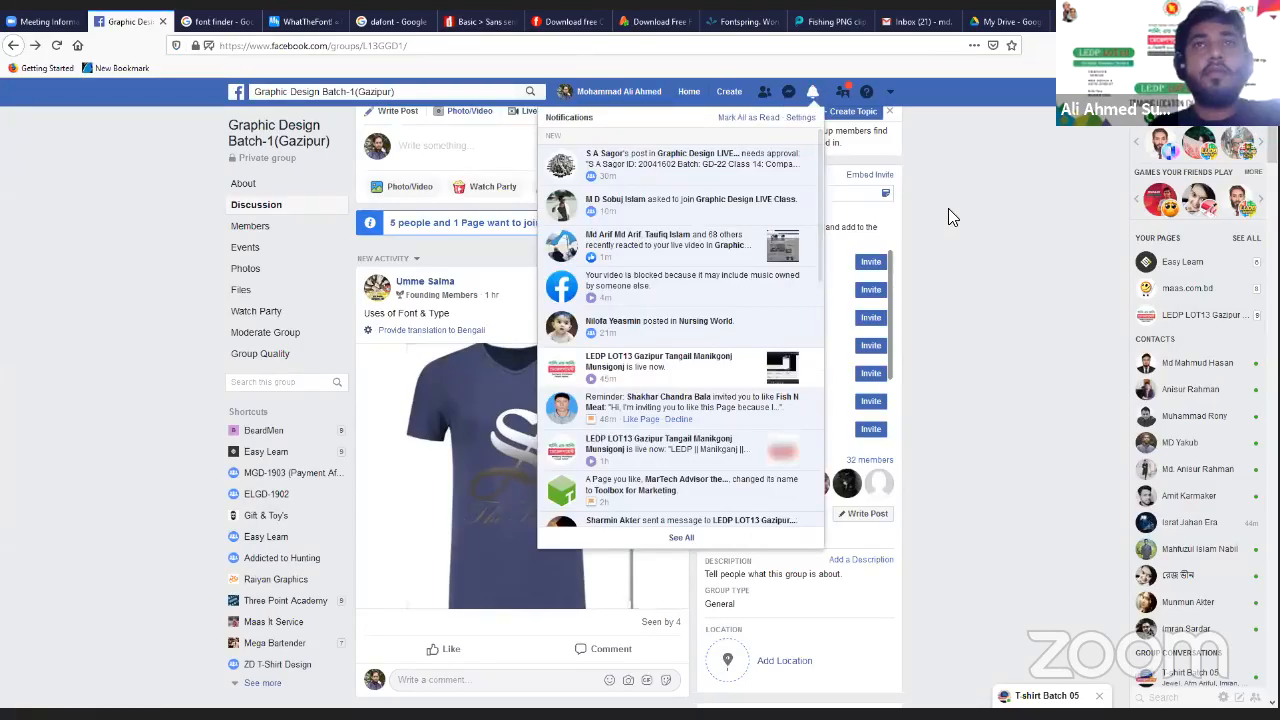
{"action": "left_click", "coordinate": [904, 136]}
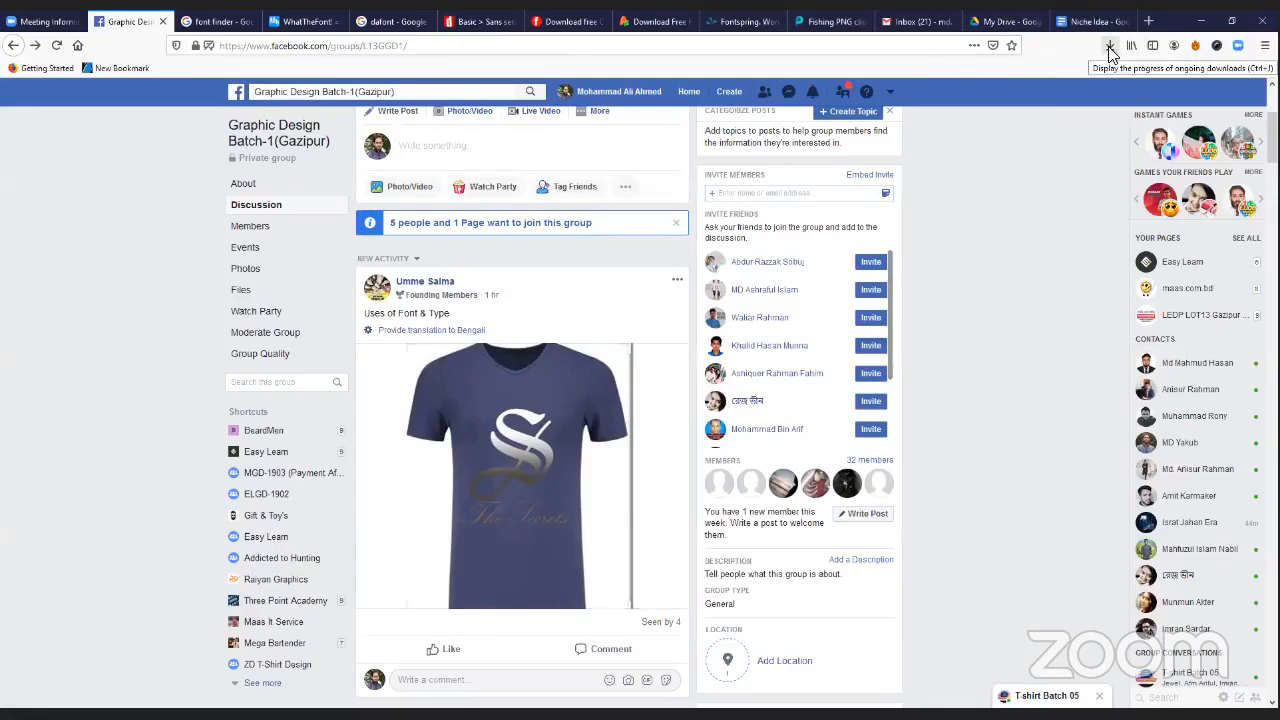
Copy the downloaded compacta.zip from its download folder onto the desktop
{"action": "left_click", "coordinate": [1109, 47]}
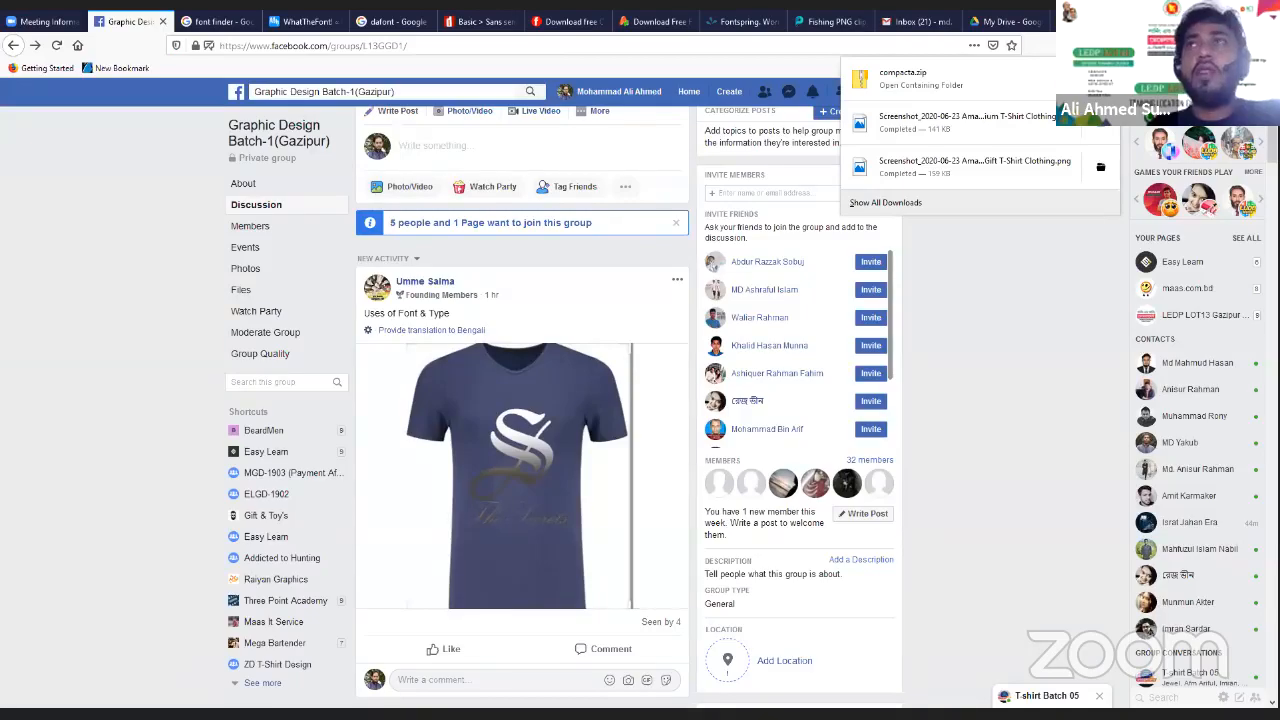
{"action": "key", "text": "Escape"}
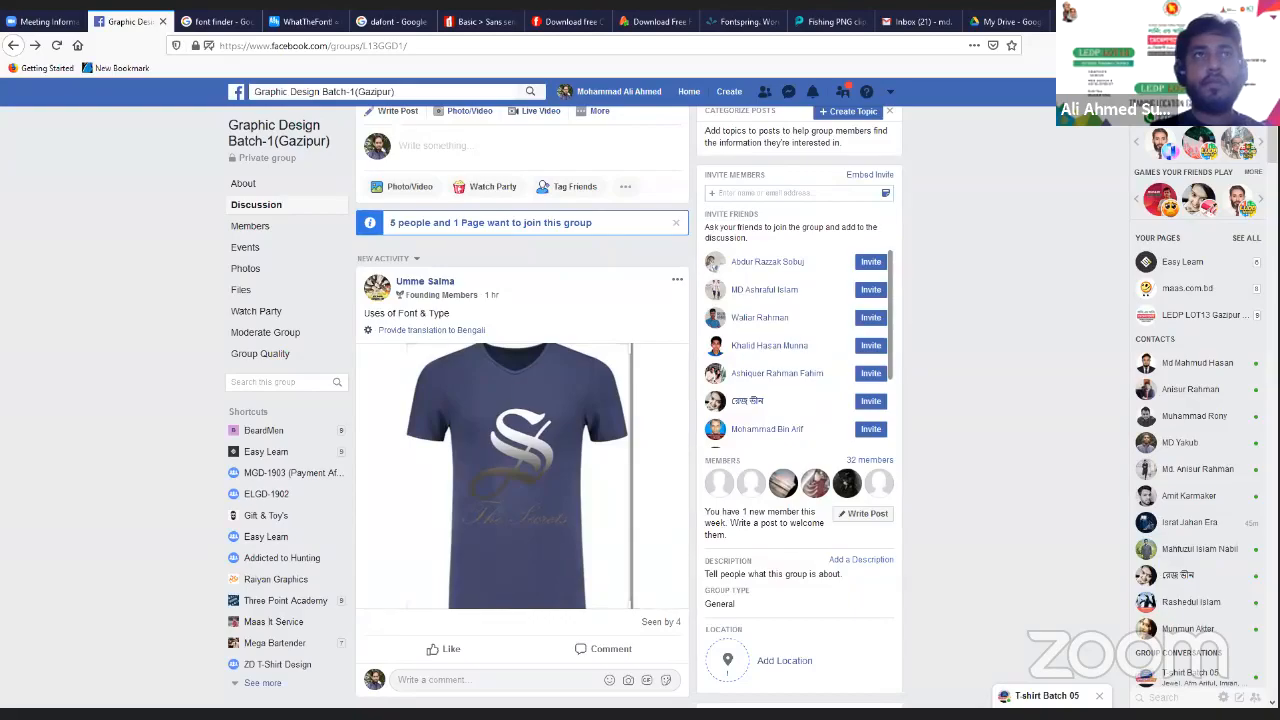
{"action": "key", "text": "super+d"}
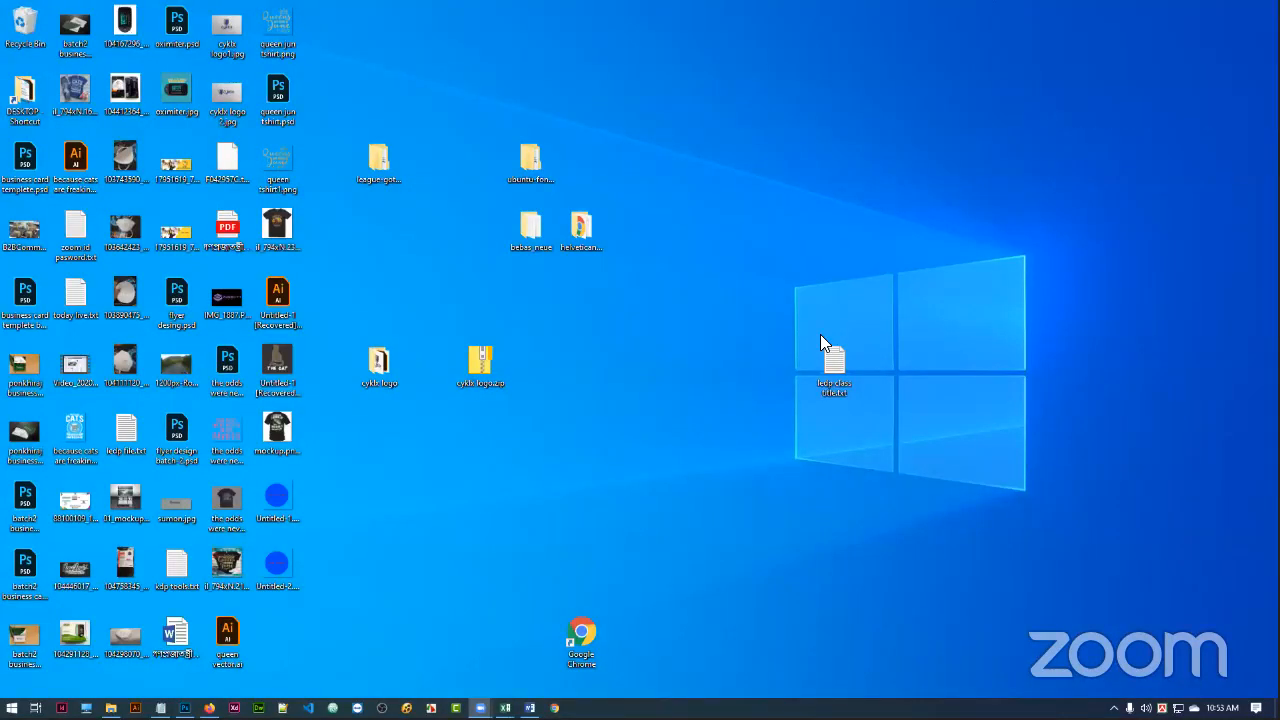
{"action": "right_click", "coordinate": [629, 310]}
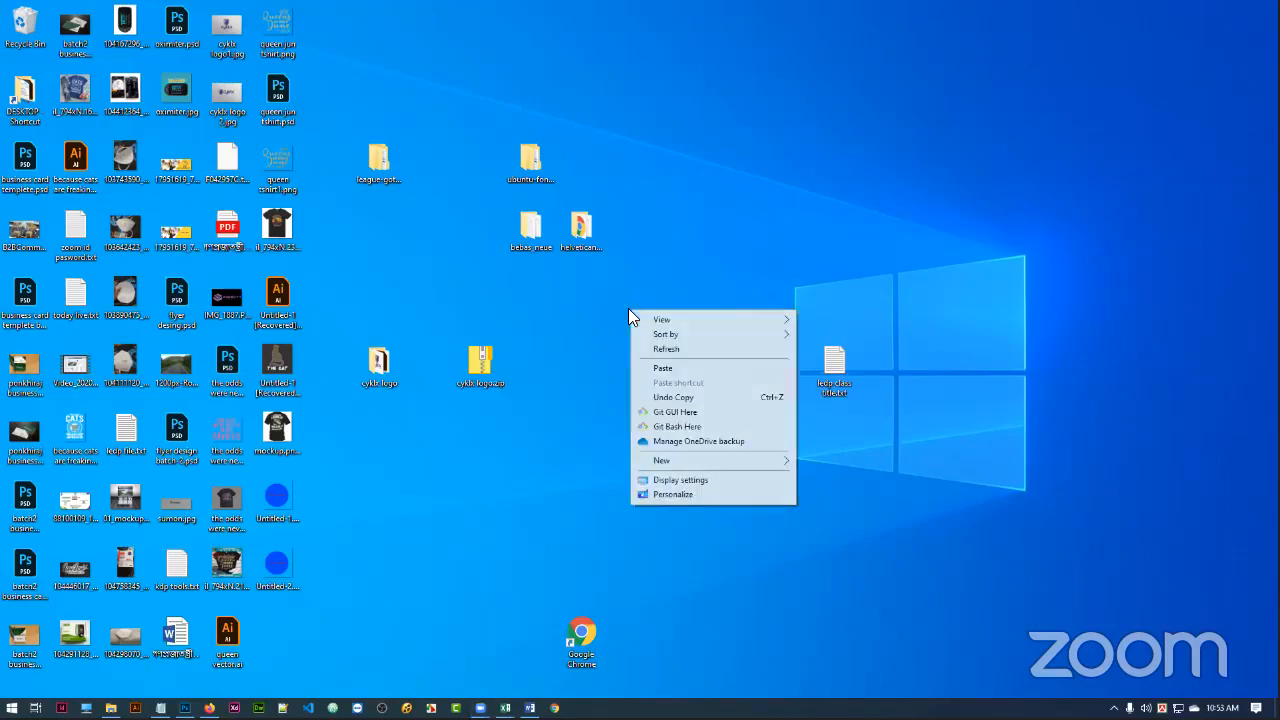
{"action": "left_click", "coordinate": [676, 368]}
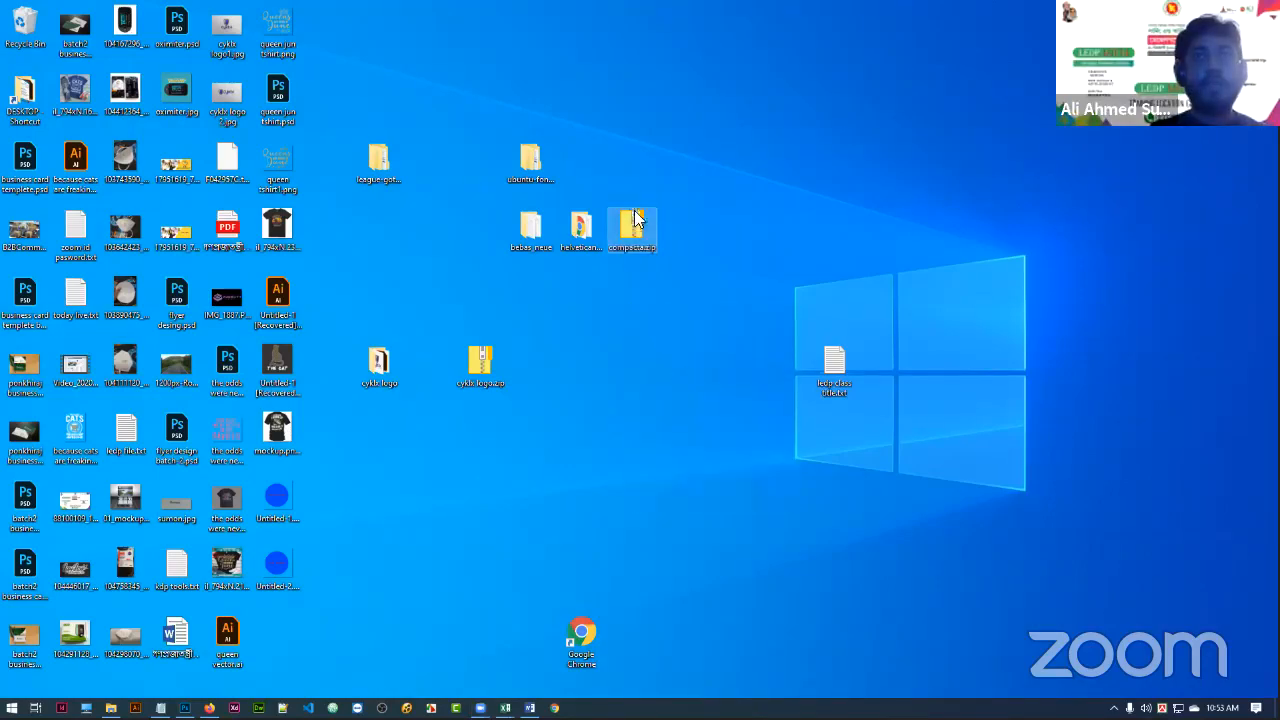
Move compacta.zip into the free desktop space beside the cyklr logo archive and show its extraction options
{"action": "left_click", "coordinate": [692, 359]}
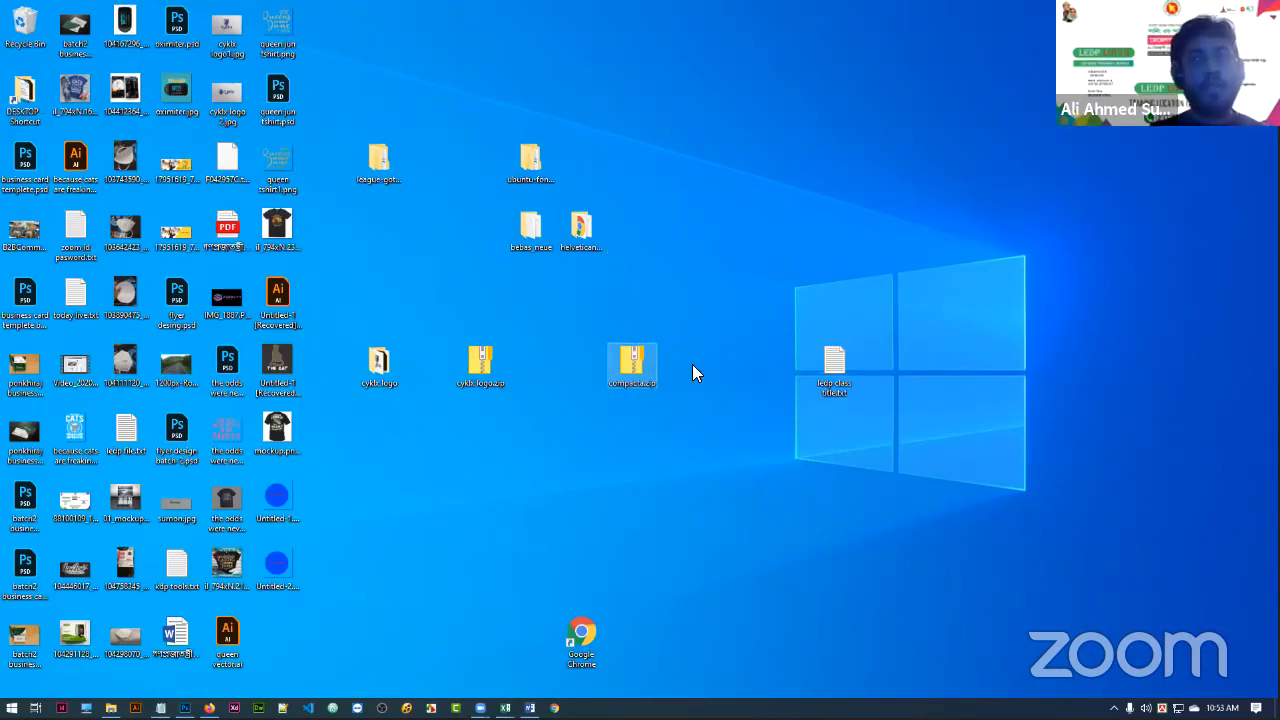
{"action": "right_click", "coordinate": [624, 362]}
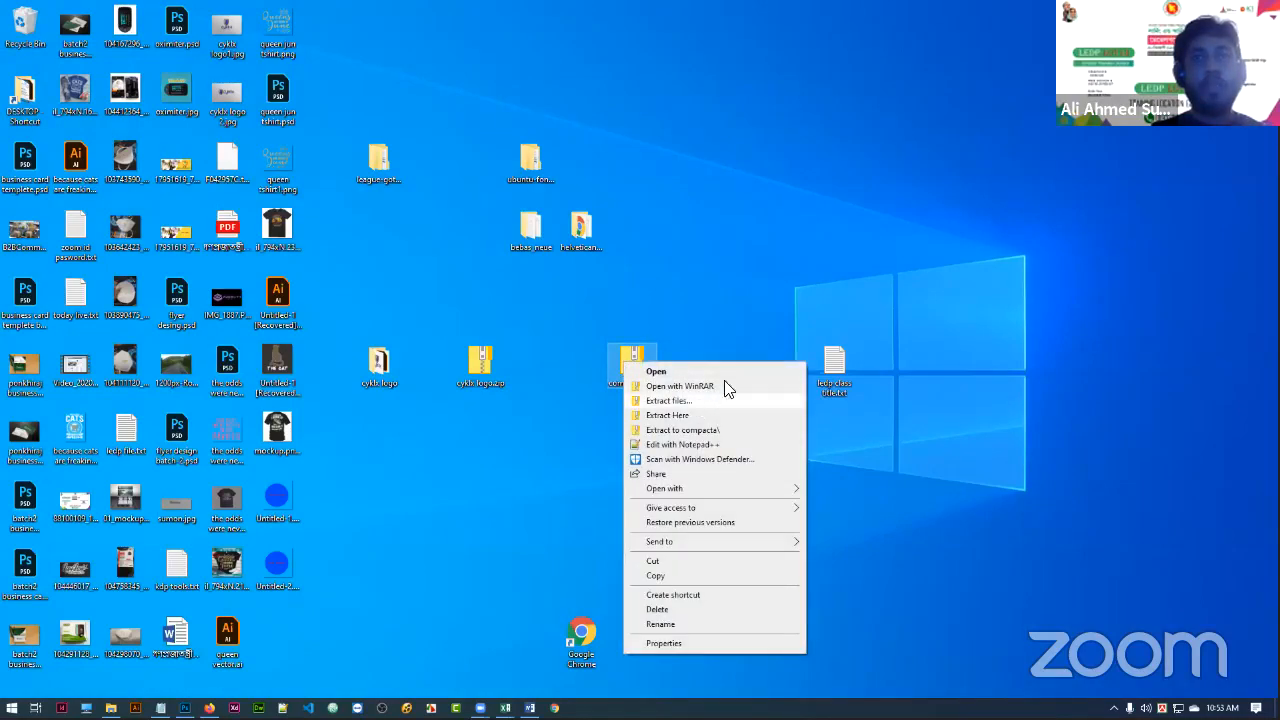
{"action": "left_click", "coordinate": [700, 331]}
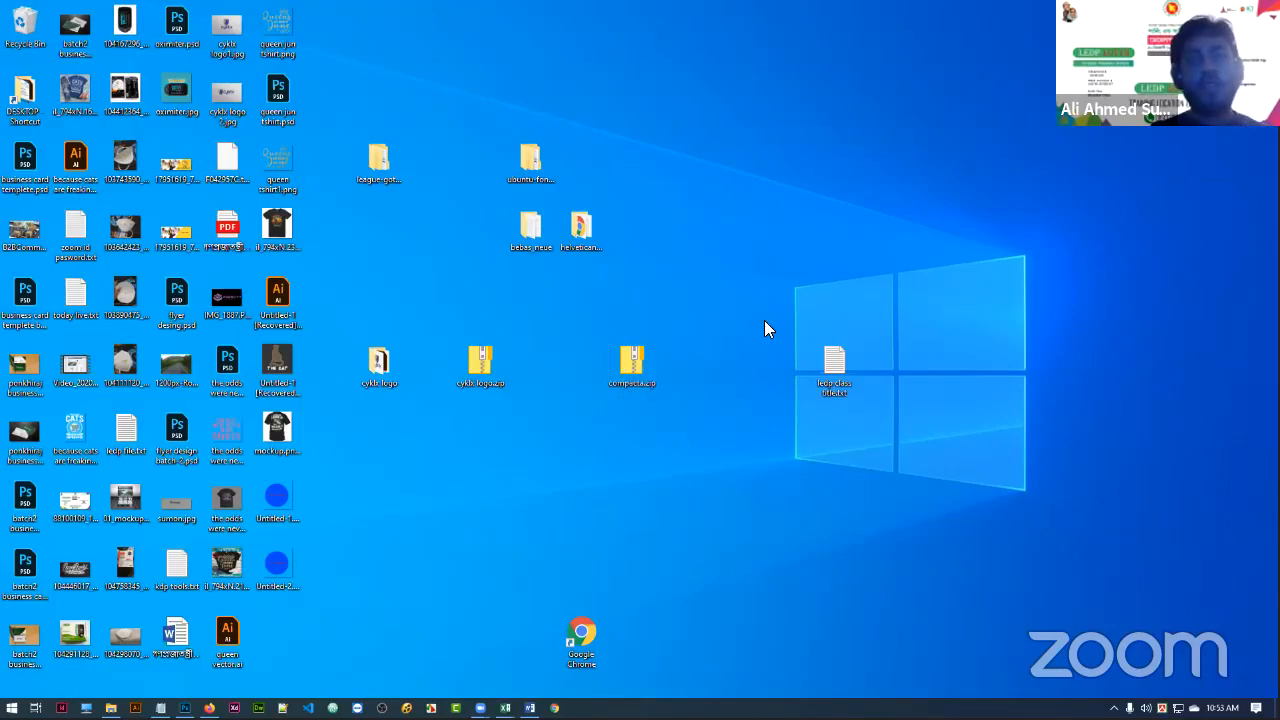
Extract compacta.zip into a compacta folder on the desktop and place that folder directly below the archive
{"action": "left_click", "coordinate": [647, 378]}
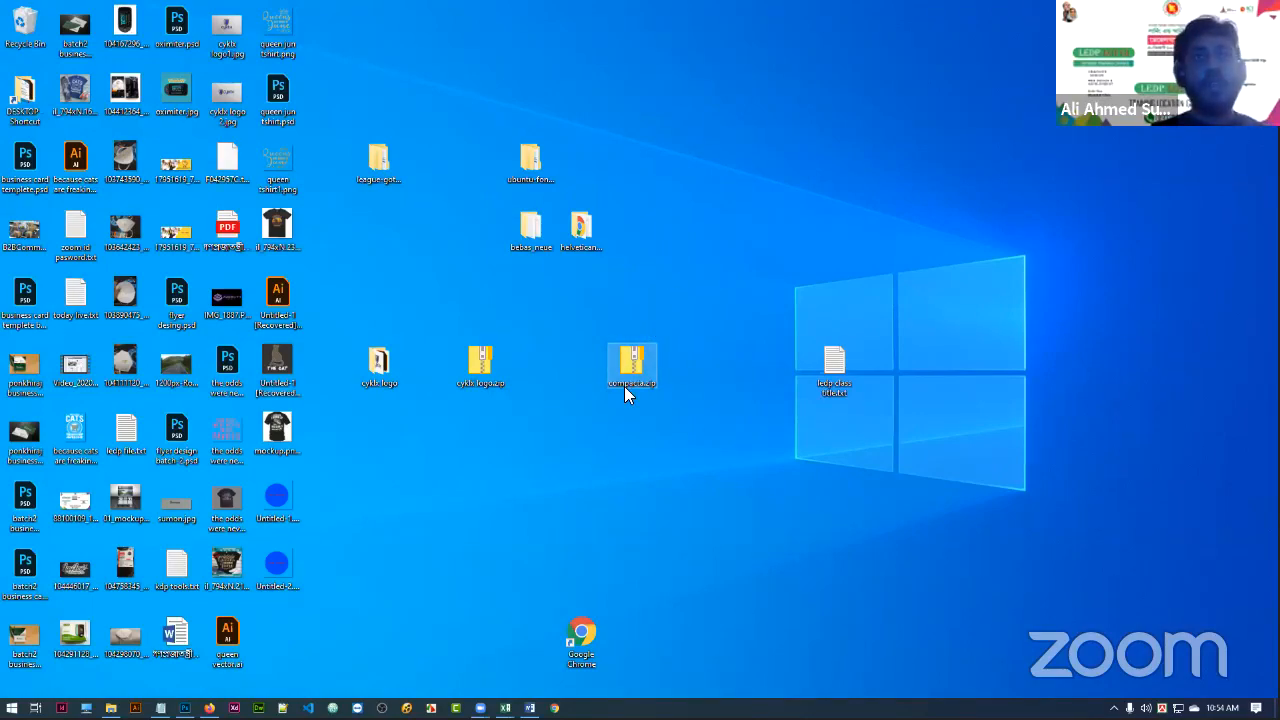
{"action": "right_click", "coordinate": [639, 361]}
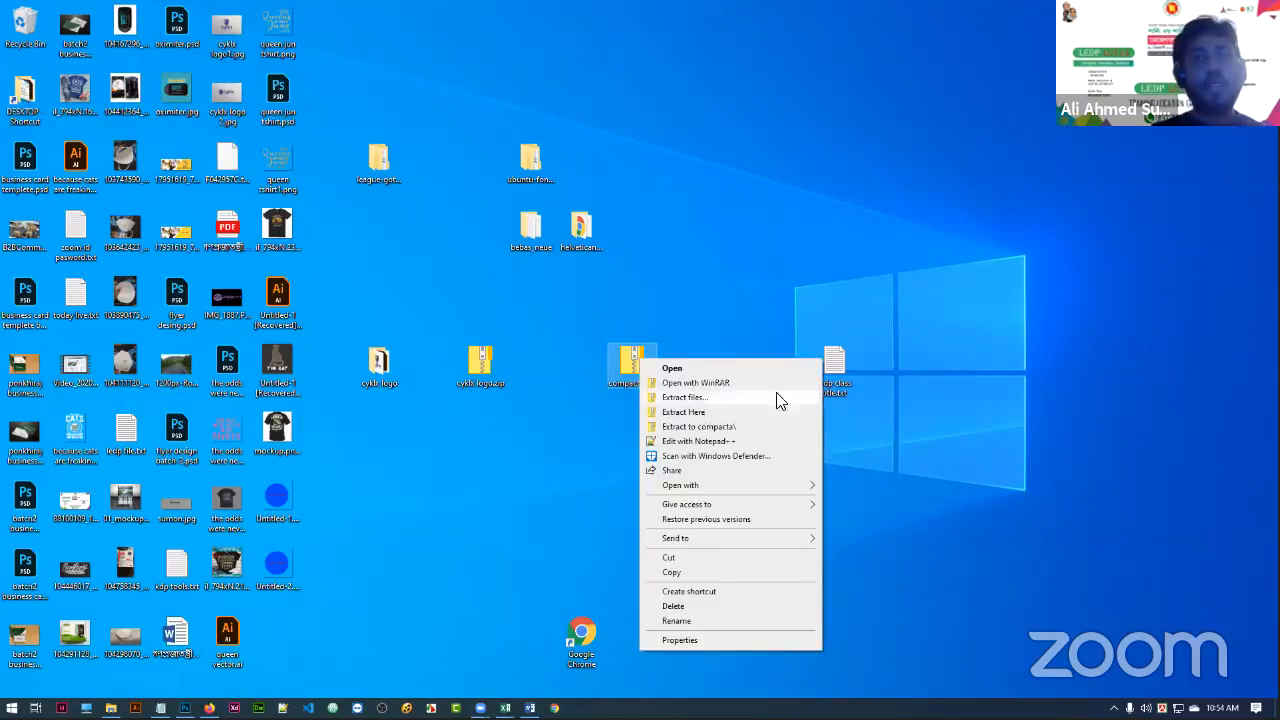
{"action": "left_click", "coordinate": [690, 398]}
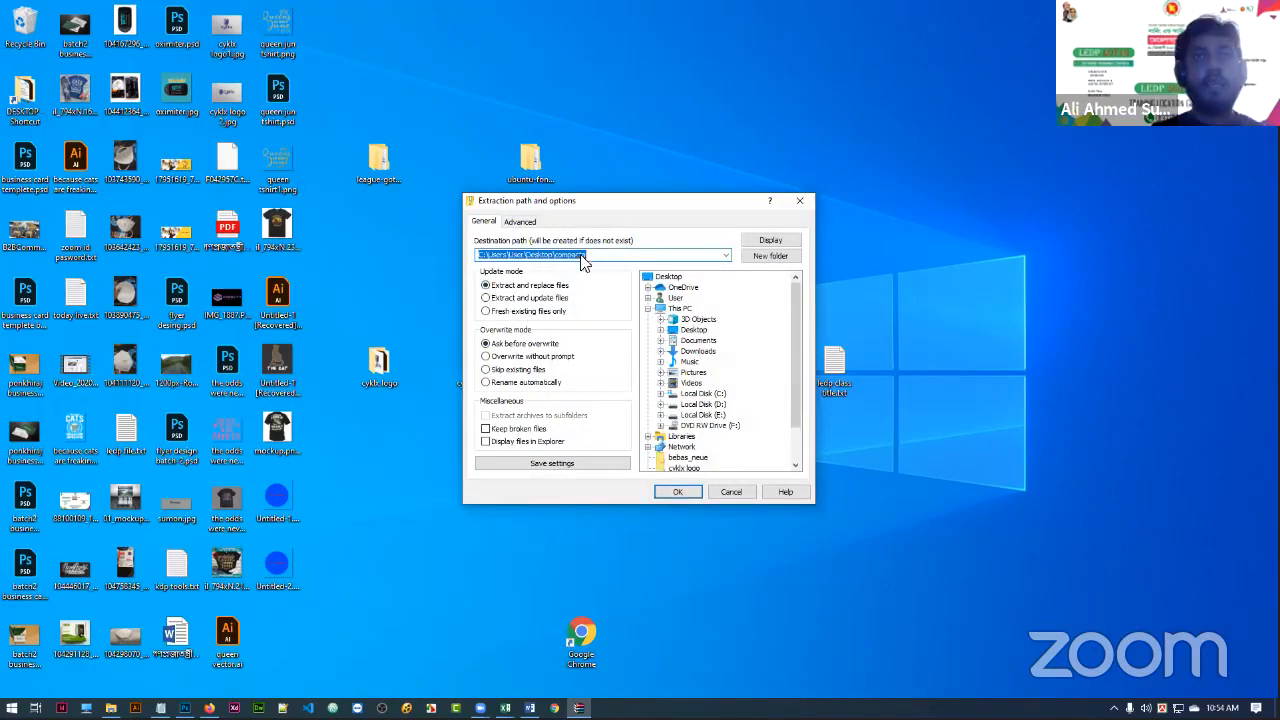
{"action": "left_click", "coordinate": [678, 491]}
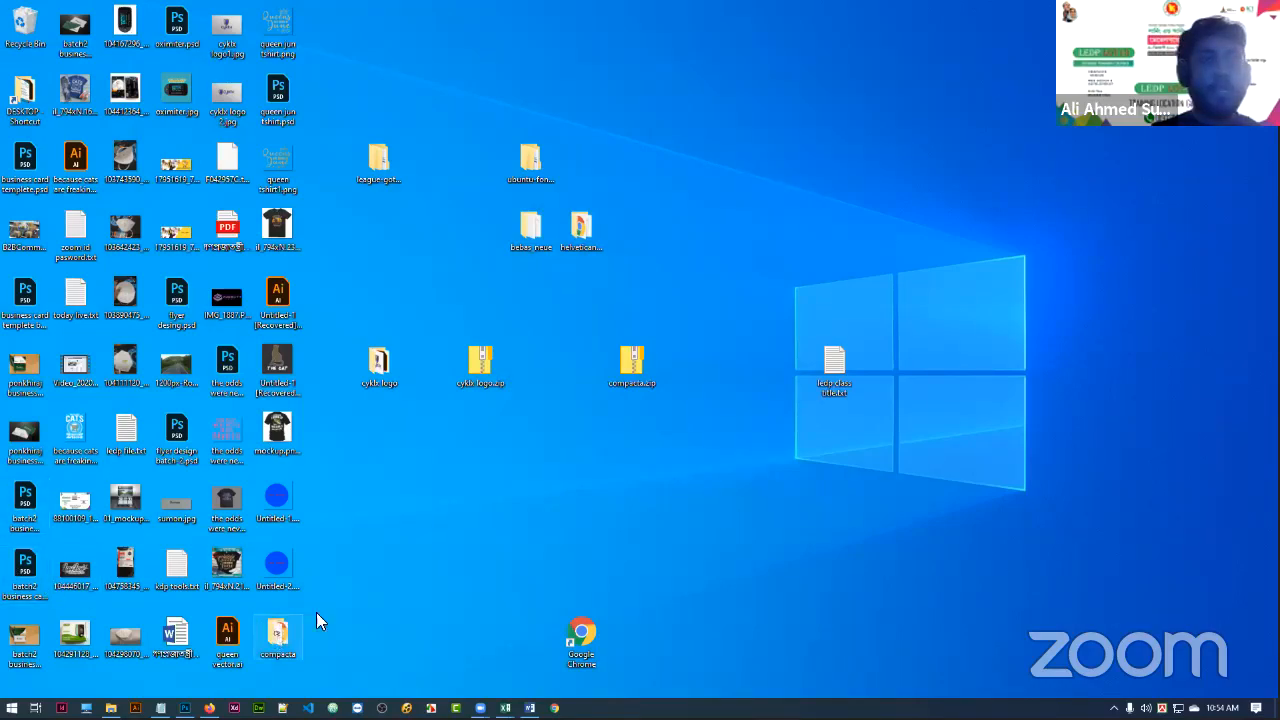
{"action": "left_click_drag", "start_coordinate": [295, 625], "coordinate": [652, 417]}
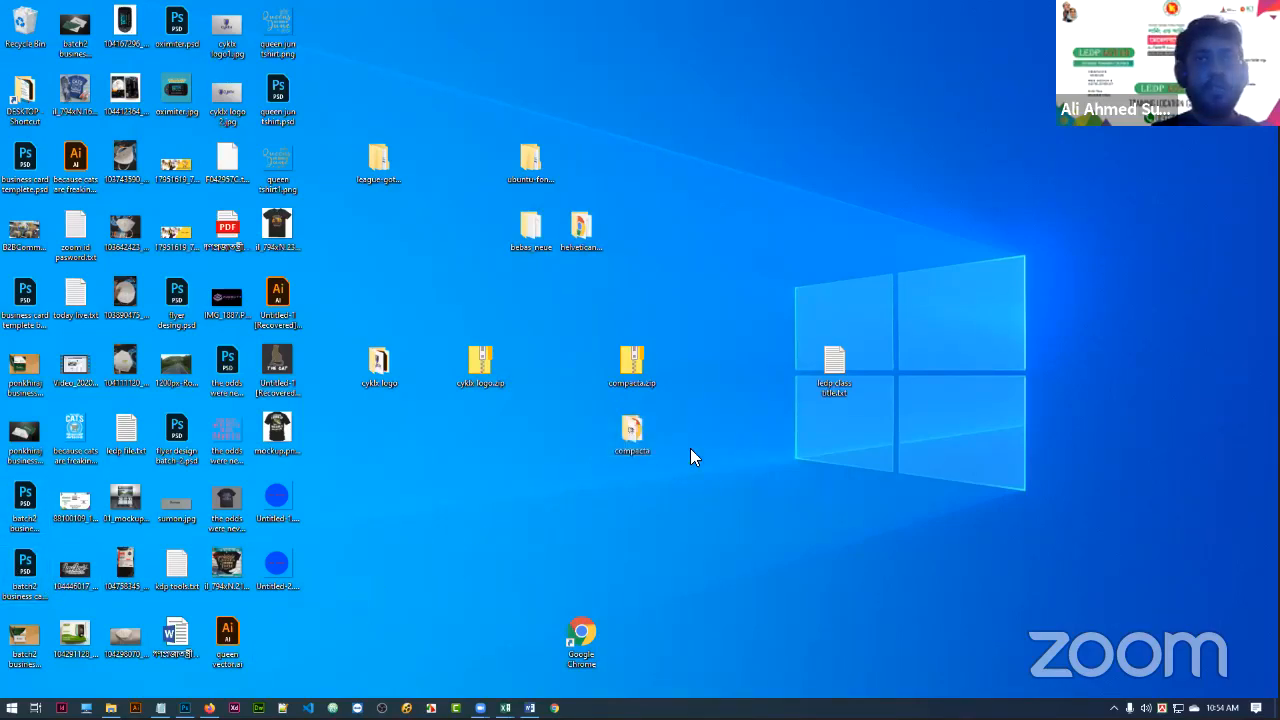
Install the unicode.compacta.ttf font from the extracted compacta folder and put the folder window away
{"action": "double_click", "coordinate": [632, 430]}
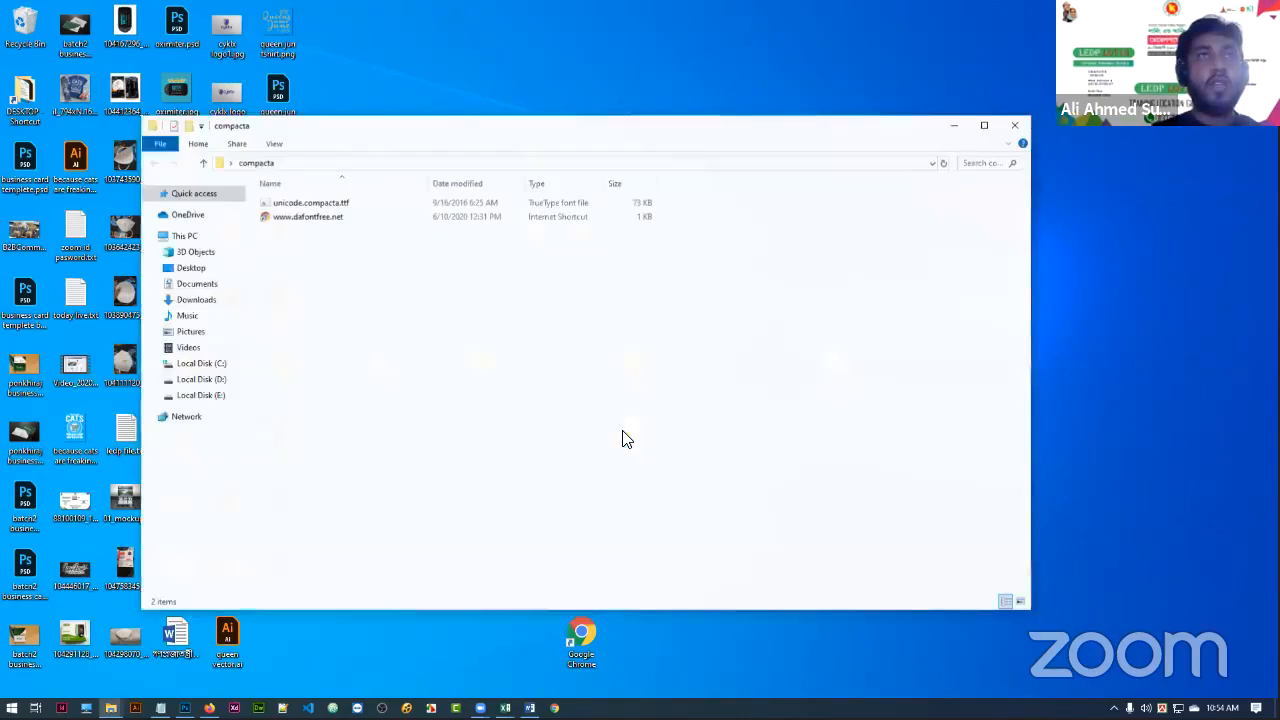
{"action": "left_click", "coordinate": [290, 203]}
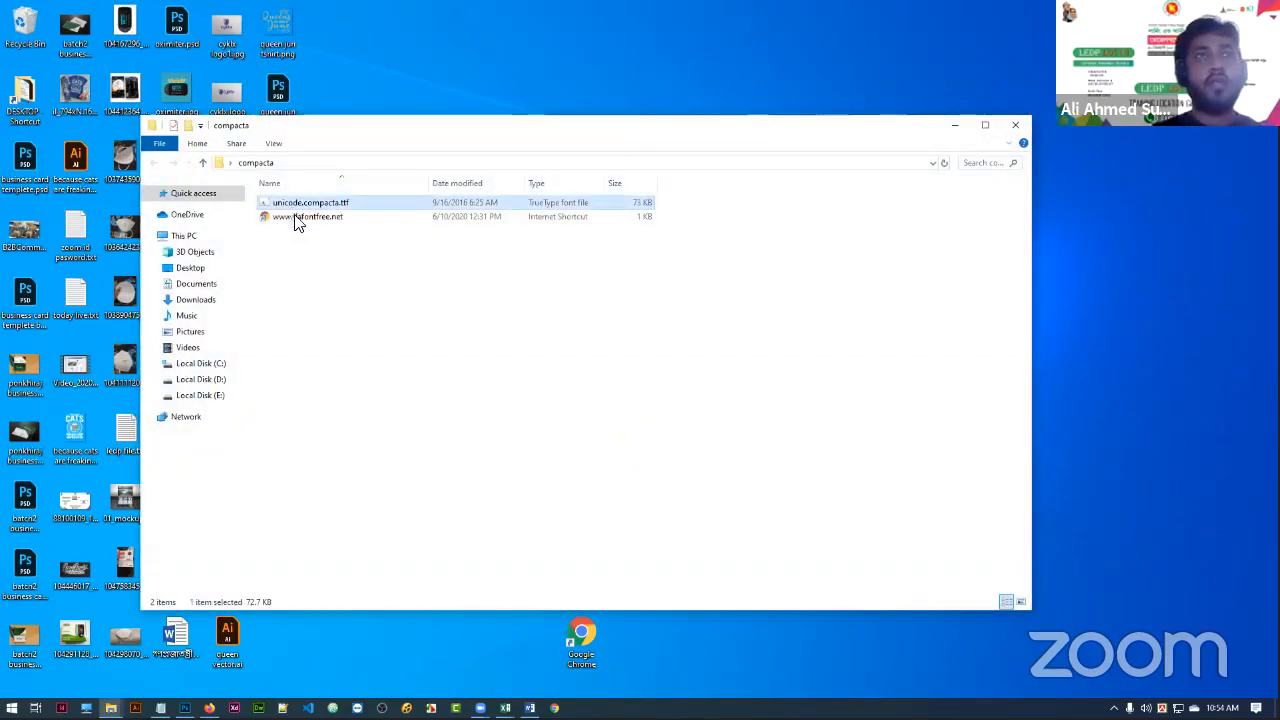
{"action": "right_click", "coordinate": [288, 207]}
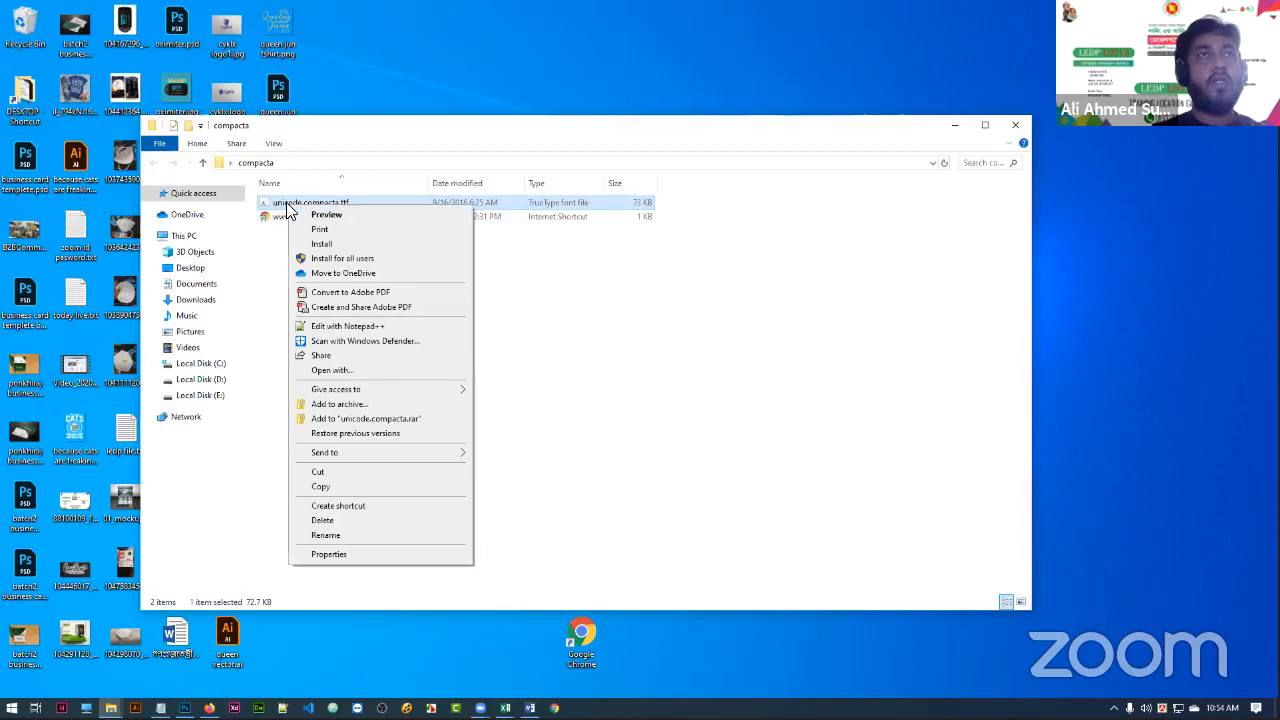
{"action": "left_click", "coordinate": [321, 244]}
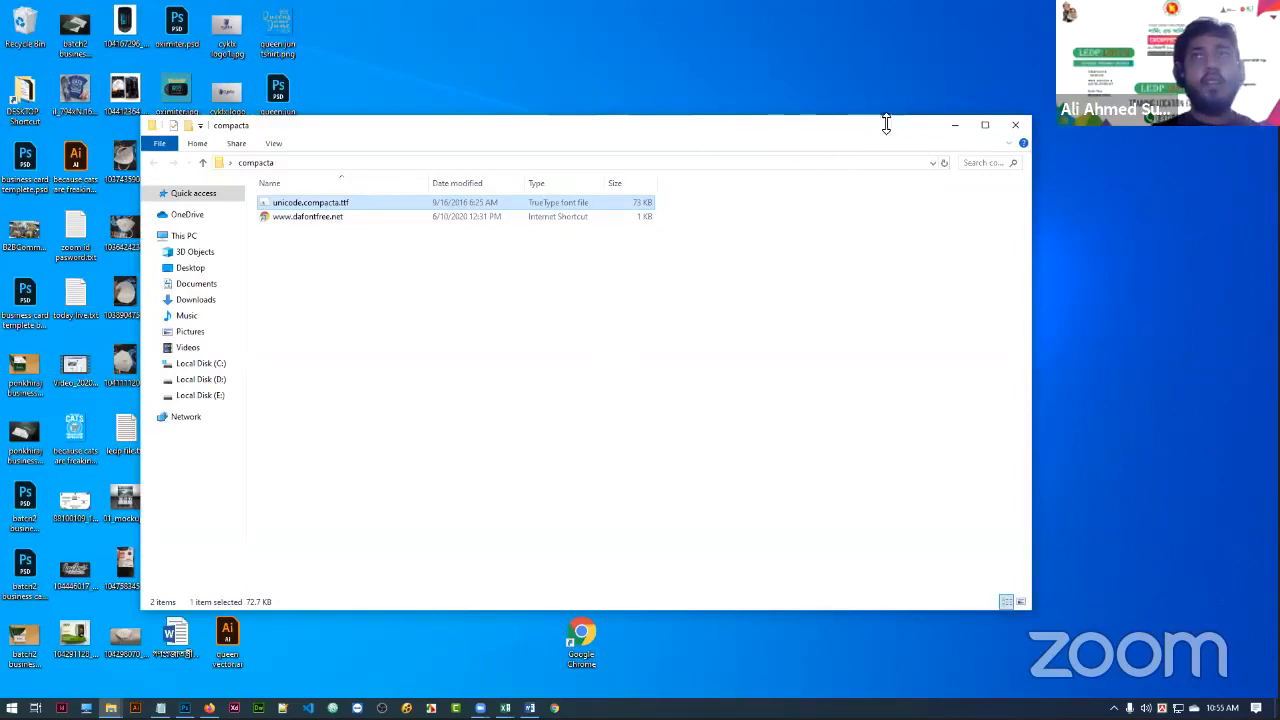
{"action": "left_click", "coordinate": [956, 126]}
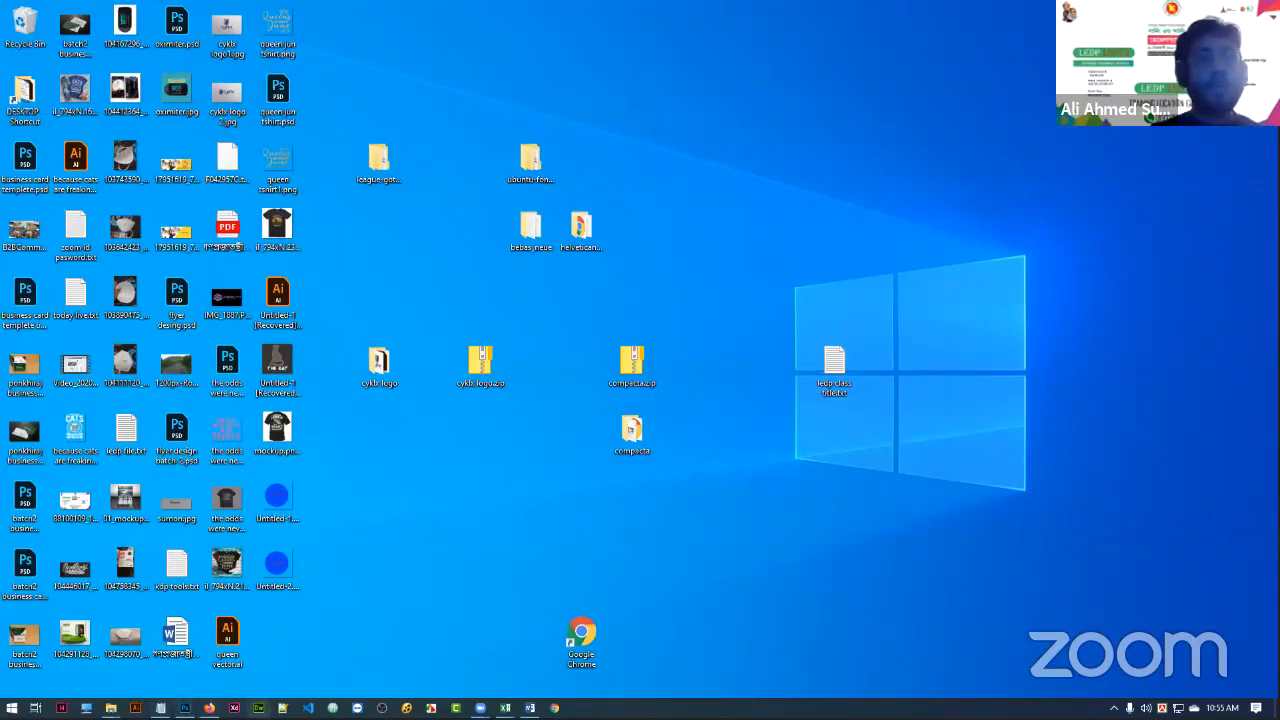
Reopen the compacta folder, copy the font's file name unicode.compacta without renaming the file, and minimize the folder
{"action": "double_click", "coordinate": [634, 438]}
{"action": "right_click", "coordinate": [314, 204]}
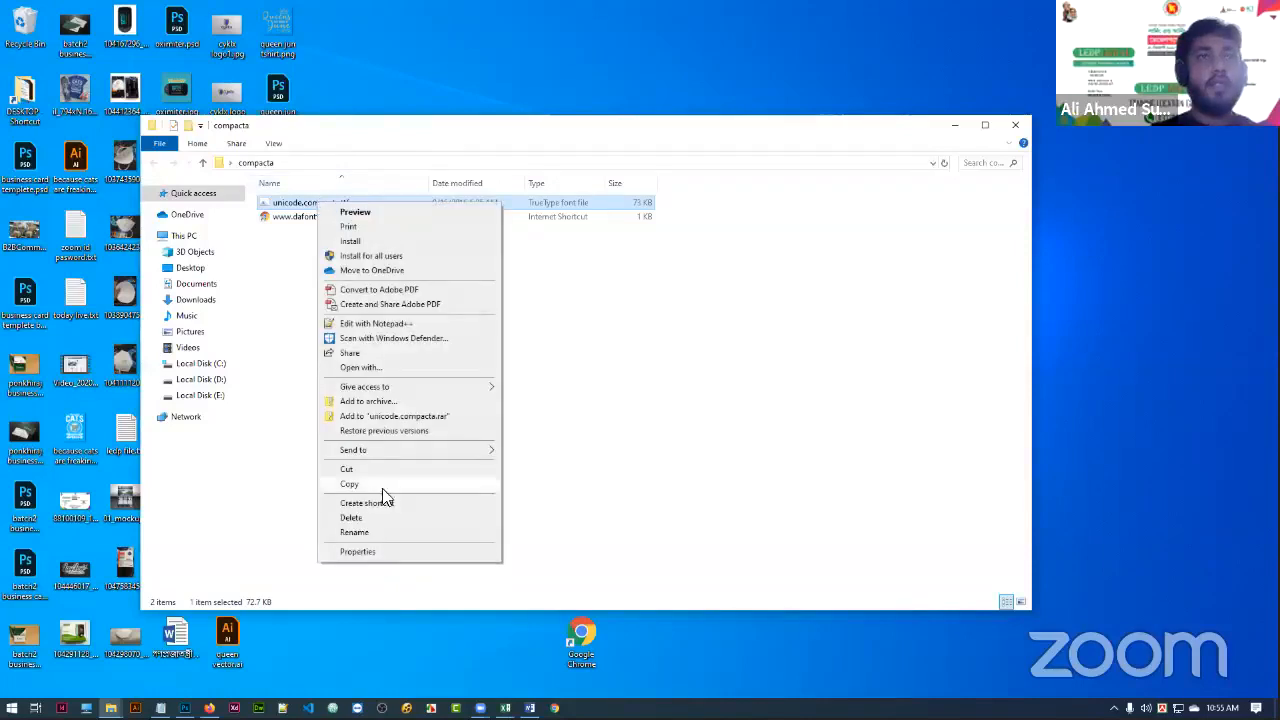
{"action": "left_click", "coordinate": [371, 532]}
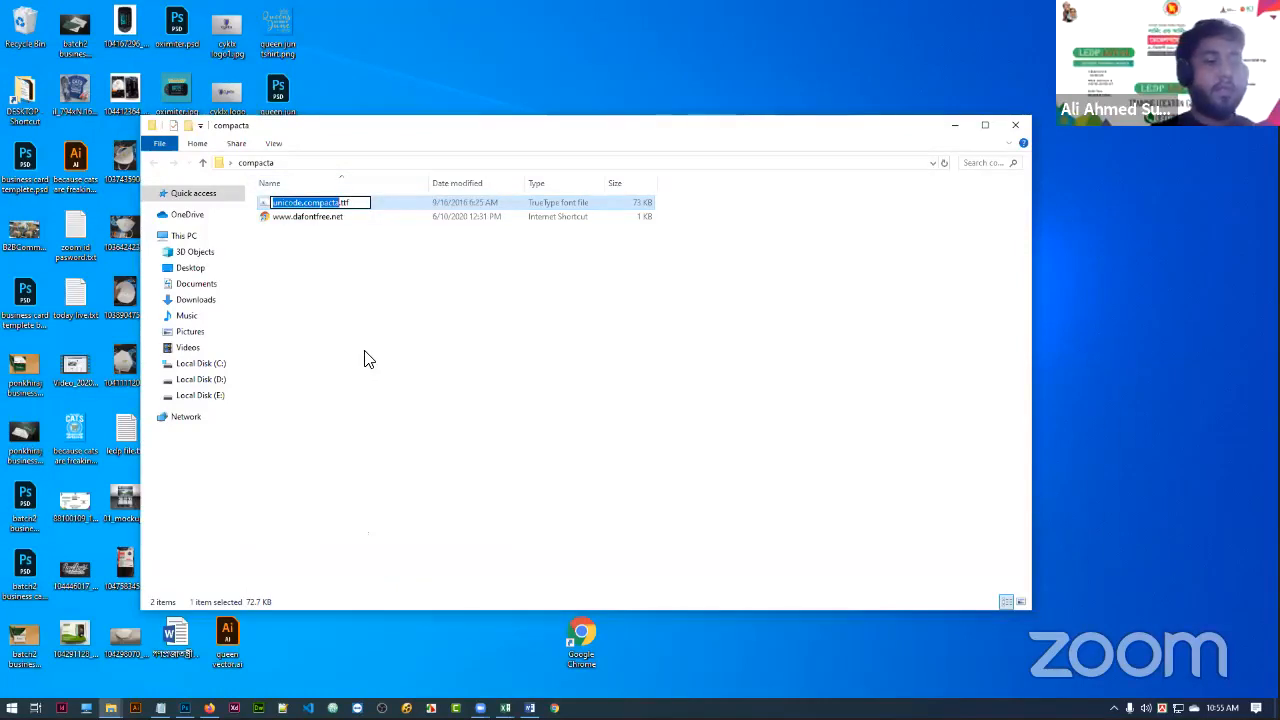
{"action": "left_click", "coordinate": [954, 125]}
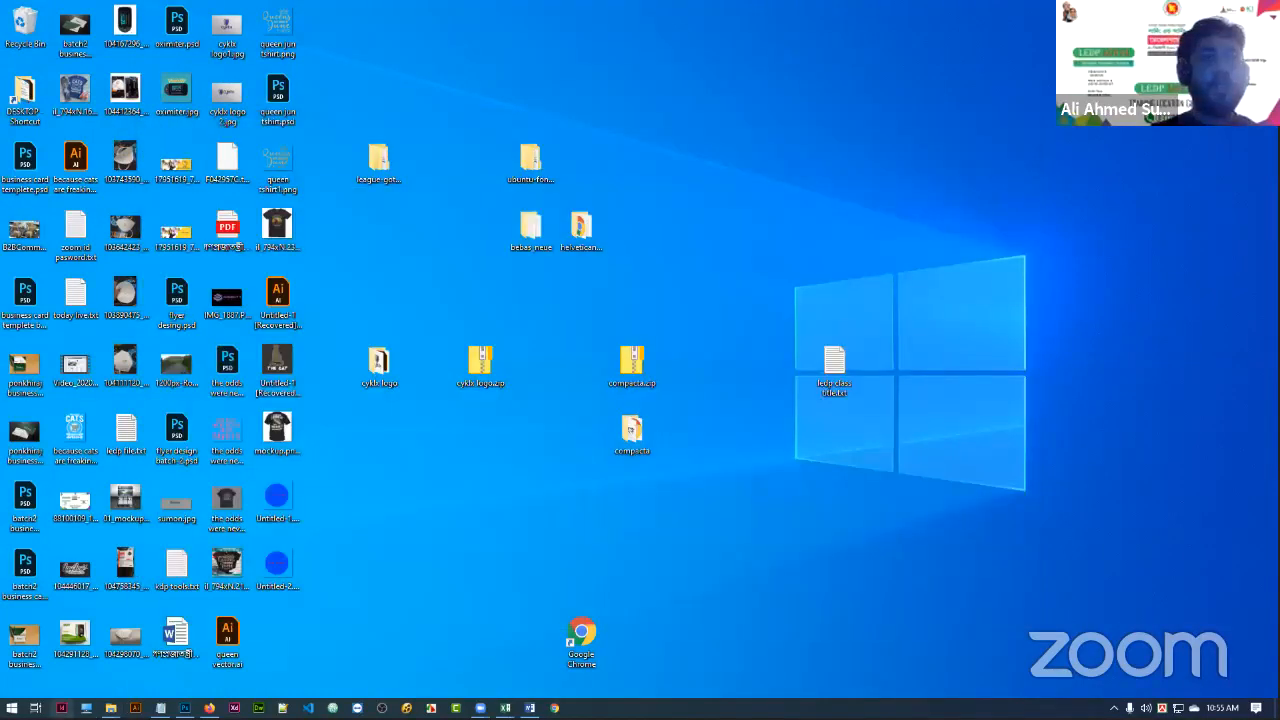
Switch to Photoshop and select all the text of the "Your Design" layer for editing
{"action": "left_click", "coordinate": [185, 707]}
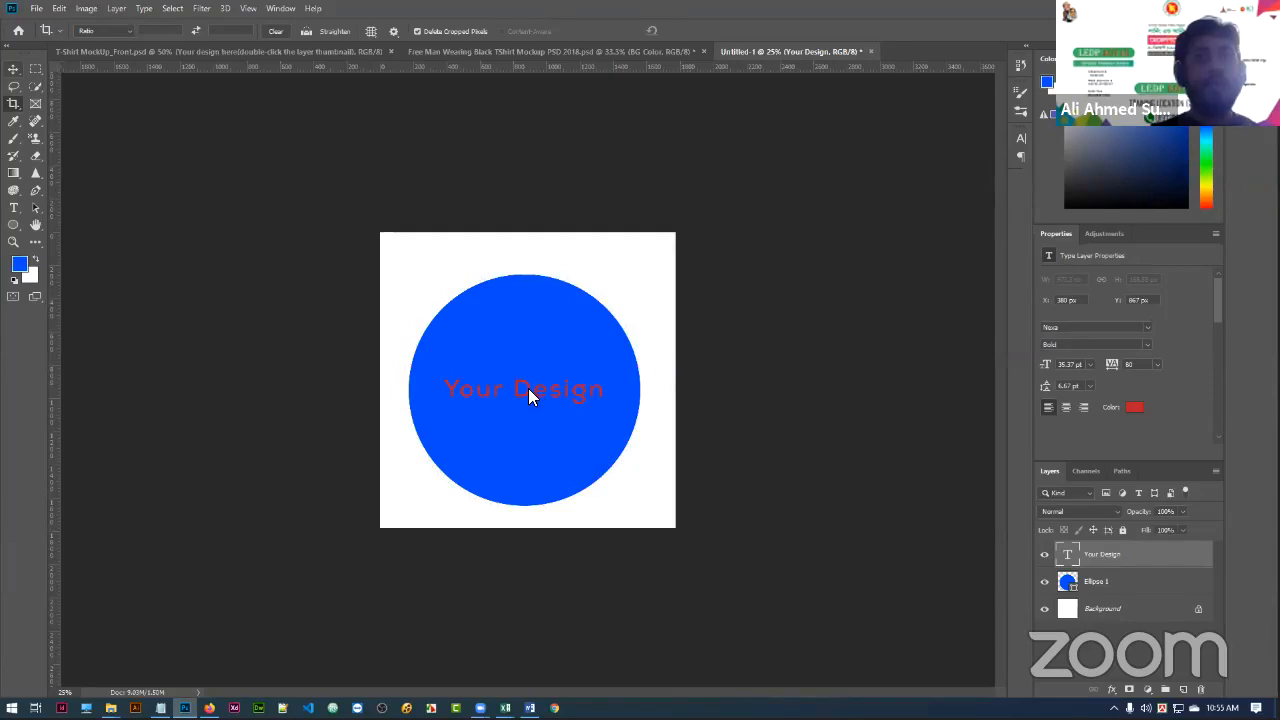
{"action": "key", "text": "v"}
{"action": "left_click", "coordinate": [533, 391]}
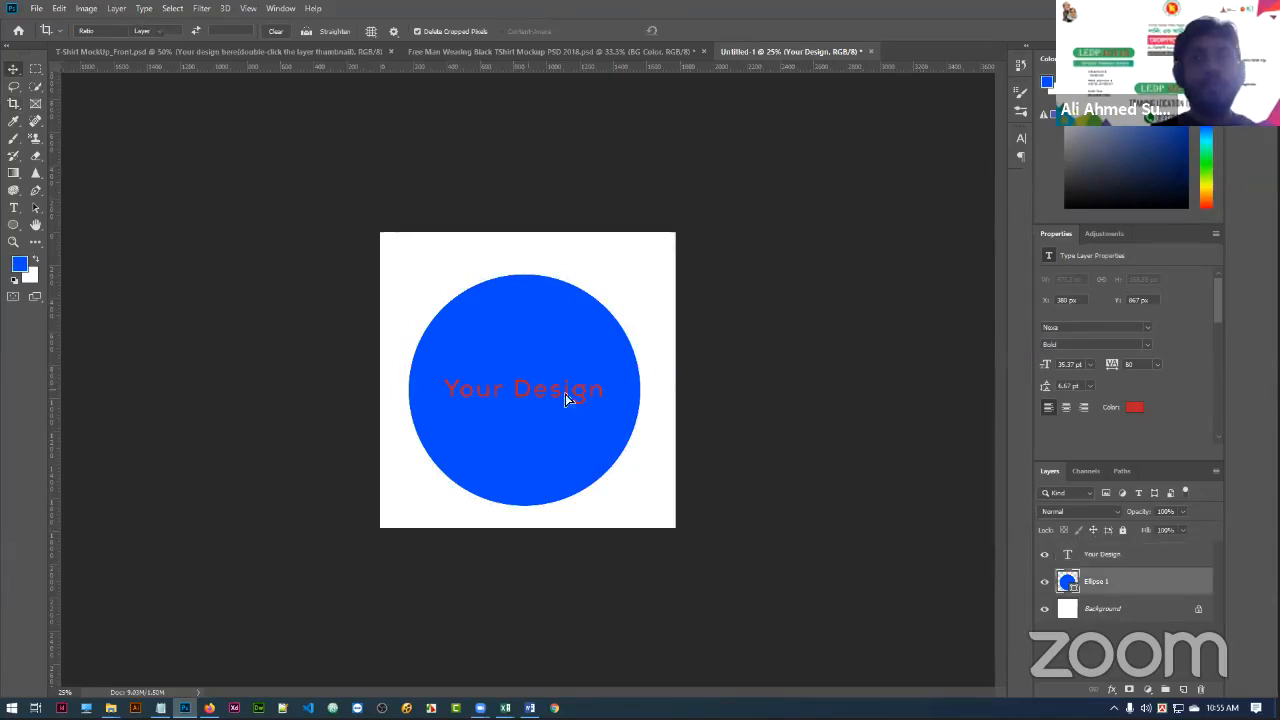
{"action": "double_click", "coordinate": [1066, 553]}
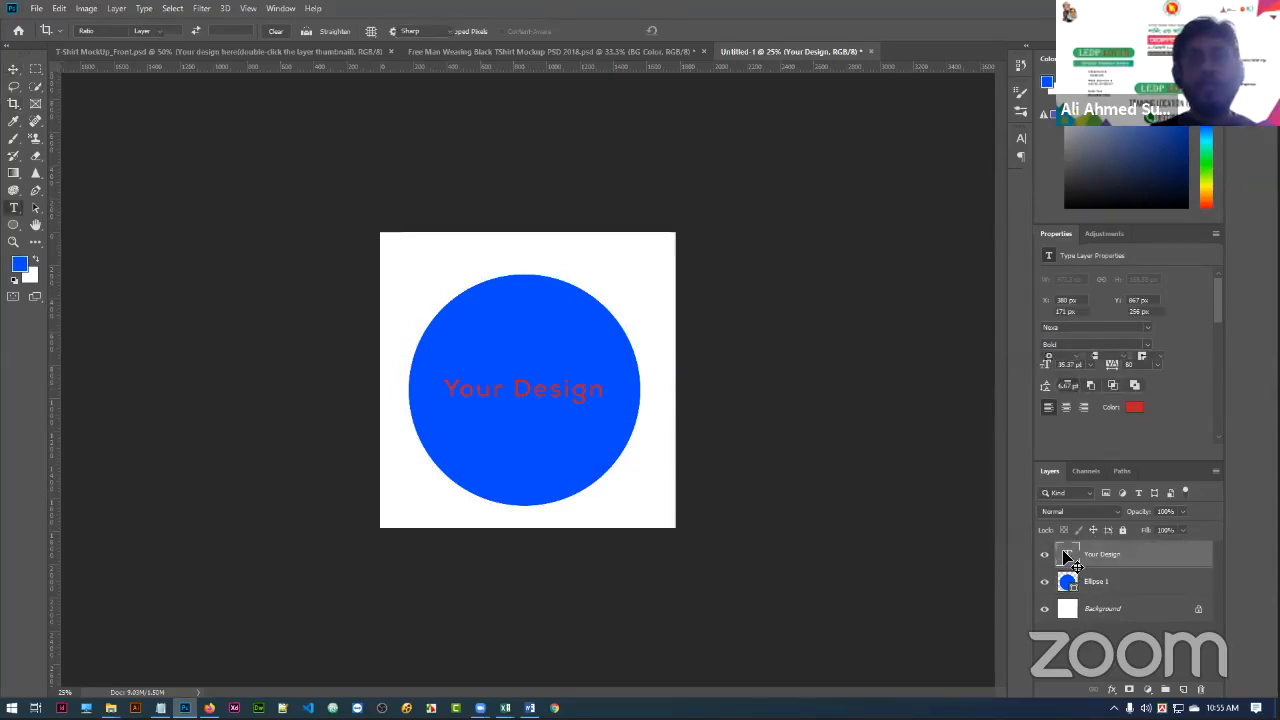
{"action": "key", "text": "Escape"}
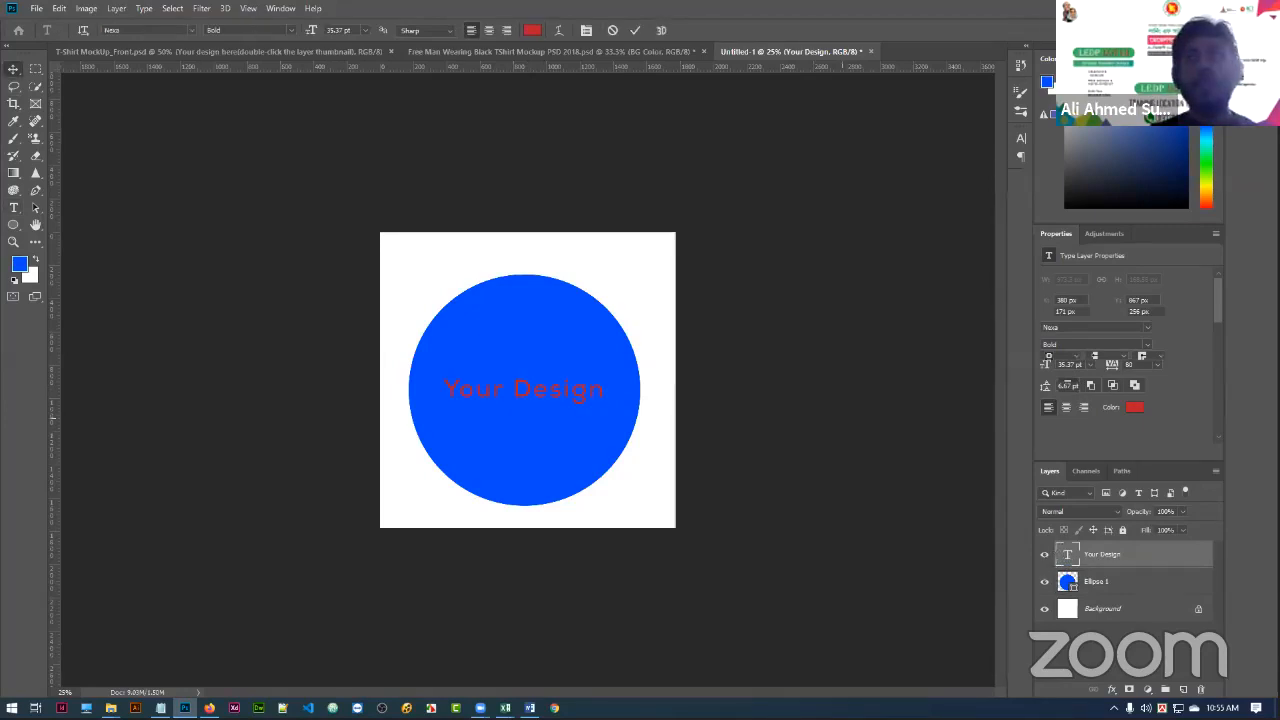
{"action": "key", "text": "t"}
{"action": "key", "text": "Return"}
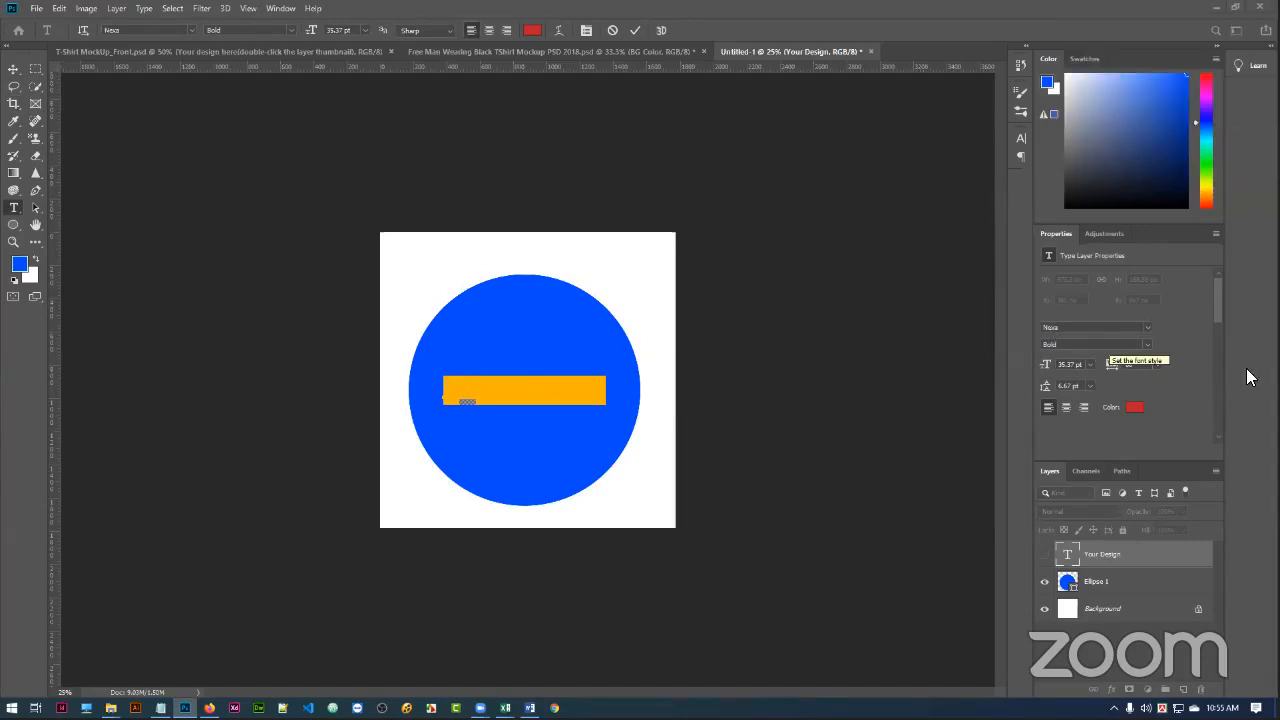
Search the fonts for compacta, without the unicode prefix, and apply Compacta Regular to the selected text
{"action": "left_click", "coordinate": [1053, 327]}
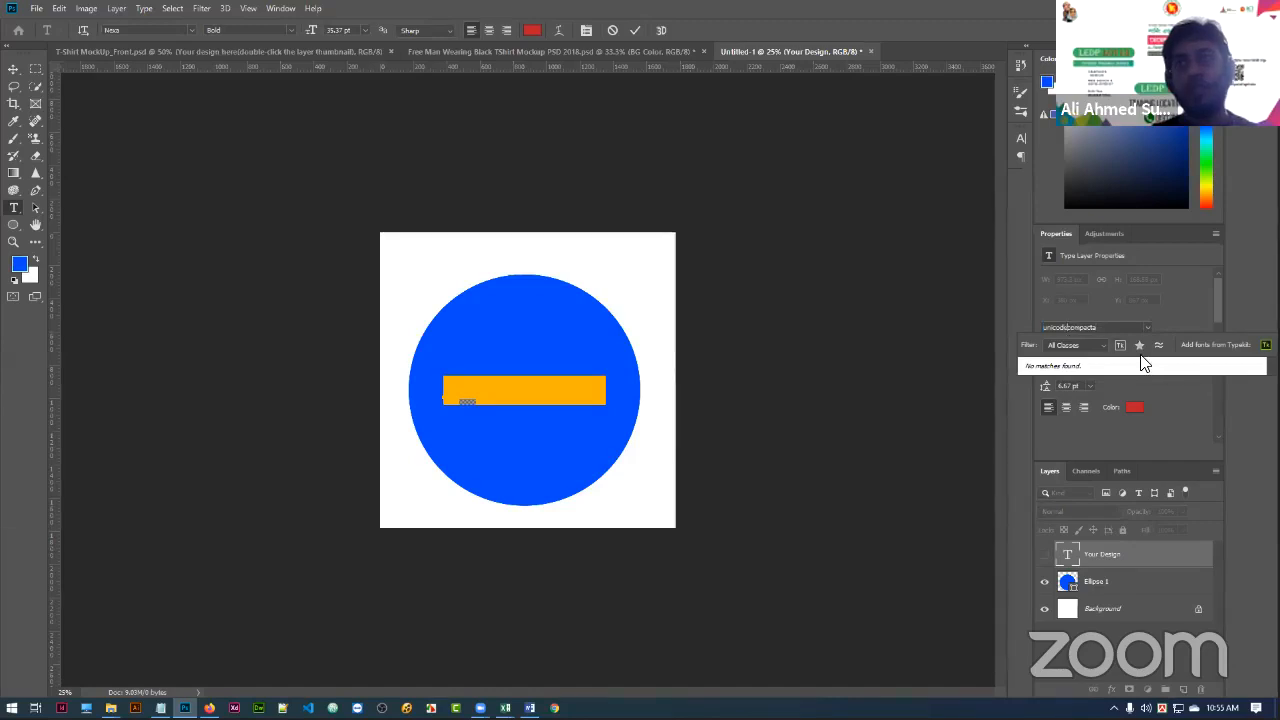
{"action": "key", "text": "BackSpace"}
{"action": "key", "text": "BackSpace"}
{"action": "key", "text": "BackSpace"}
{"action": "key", "text": "BackSpace"}
{"action": "key", "text": "BackSpace"}
{"action": "key", "text": "BackSpace"}
{"action": "key", "text": "BackSpace"}
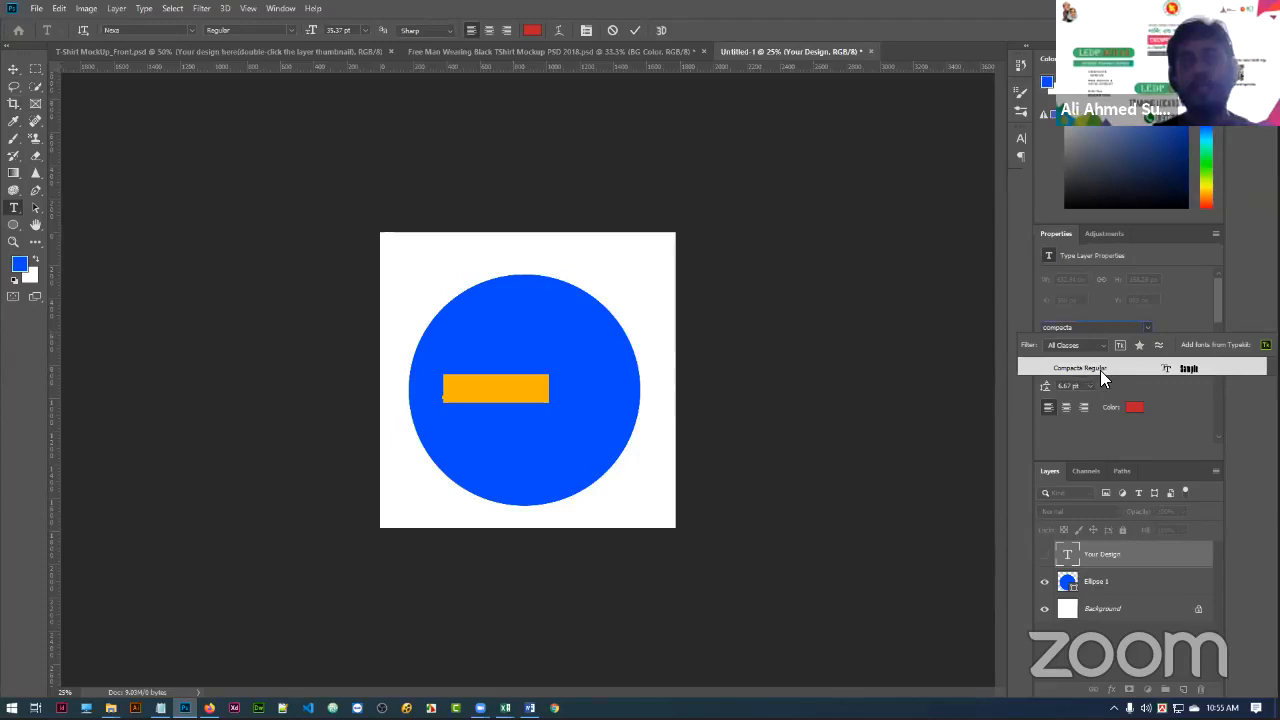
{"action": "left_click", "coordinate": [1076, 368]}
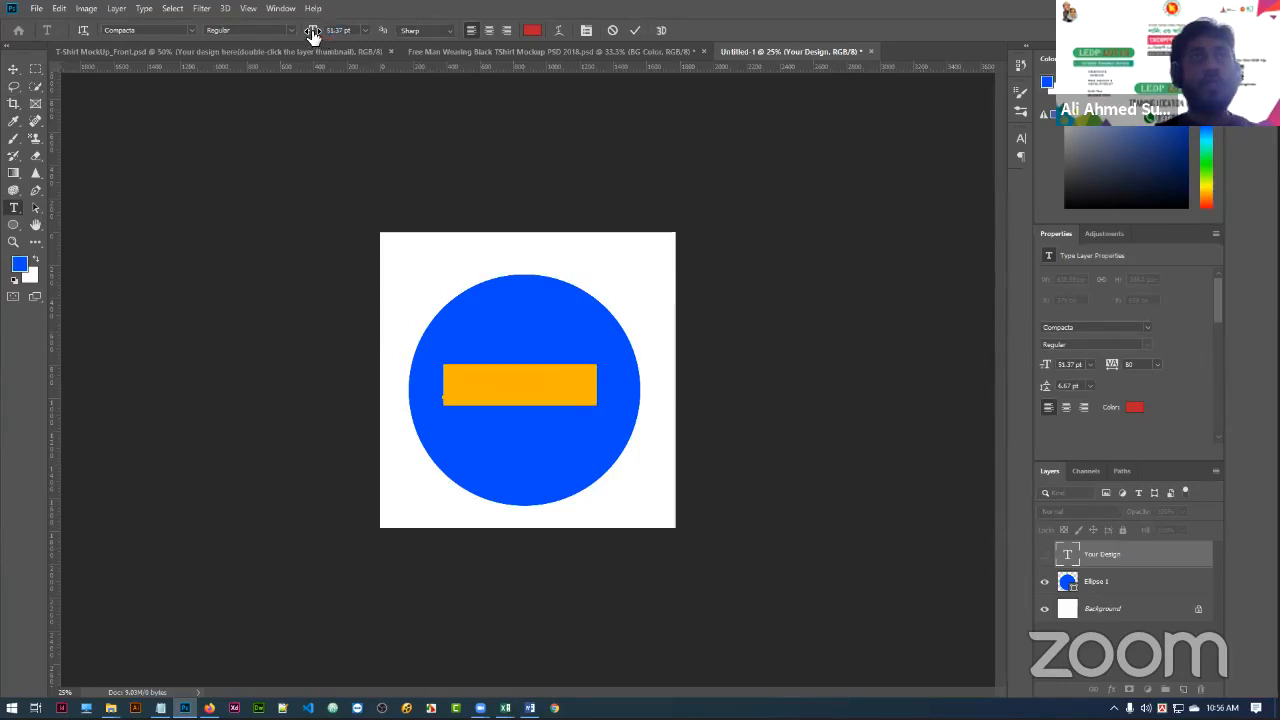
Enlarge the text to 75.37 pt, make its layer visible, and move it to the middle of the blue circle
{"action": "left_click_drag", "start_coordinate": [313, 34], "coordinate": [340, 36]}
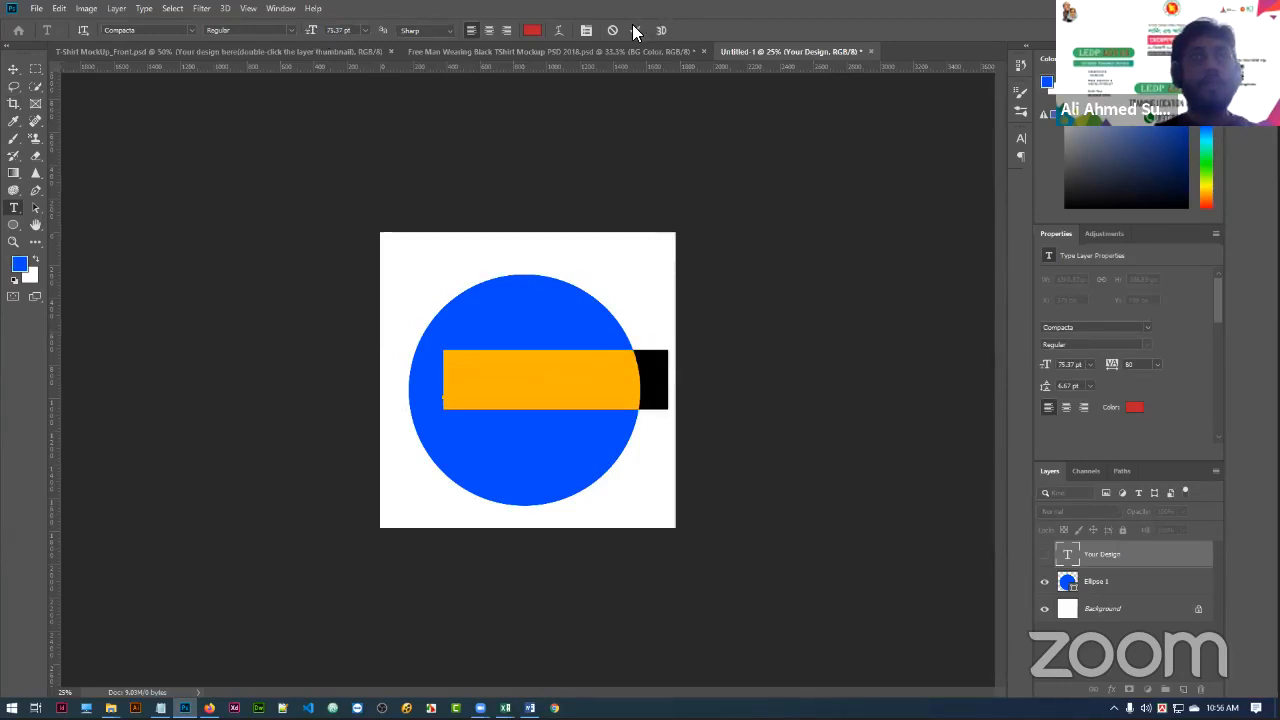
{"action": "left_click", "coordinate": [636, 30]}
{"action": "key", "text": "v"}
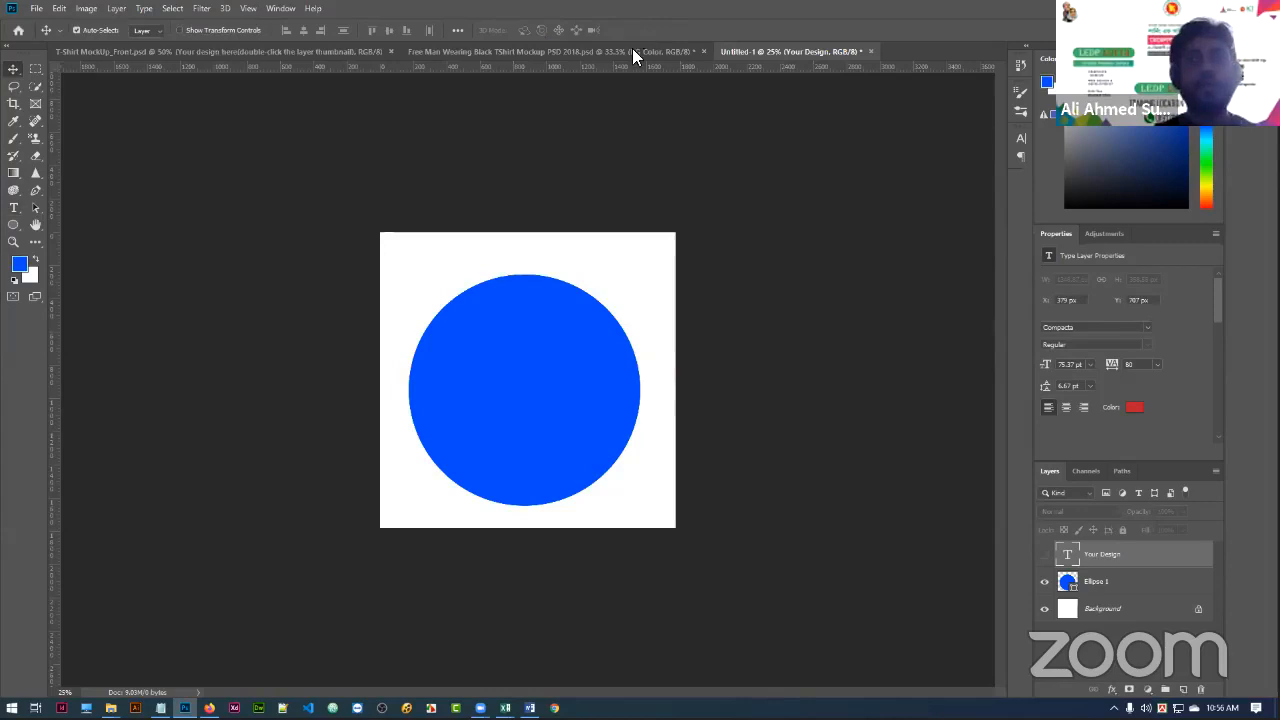
{"action": "left_click", "coordinate": [1045, 556]}
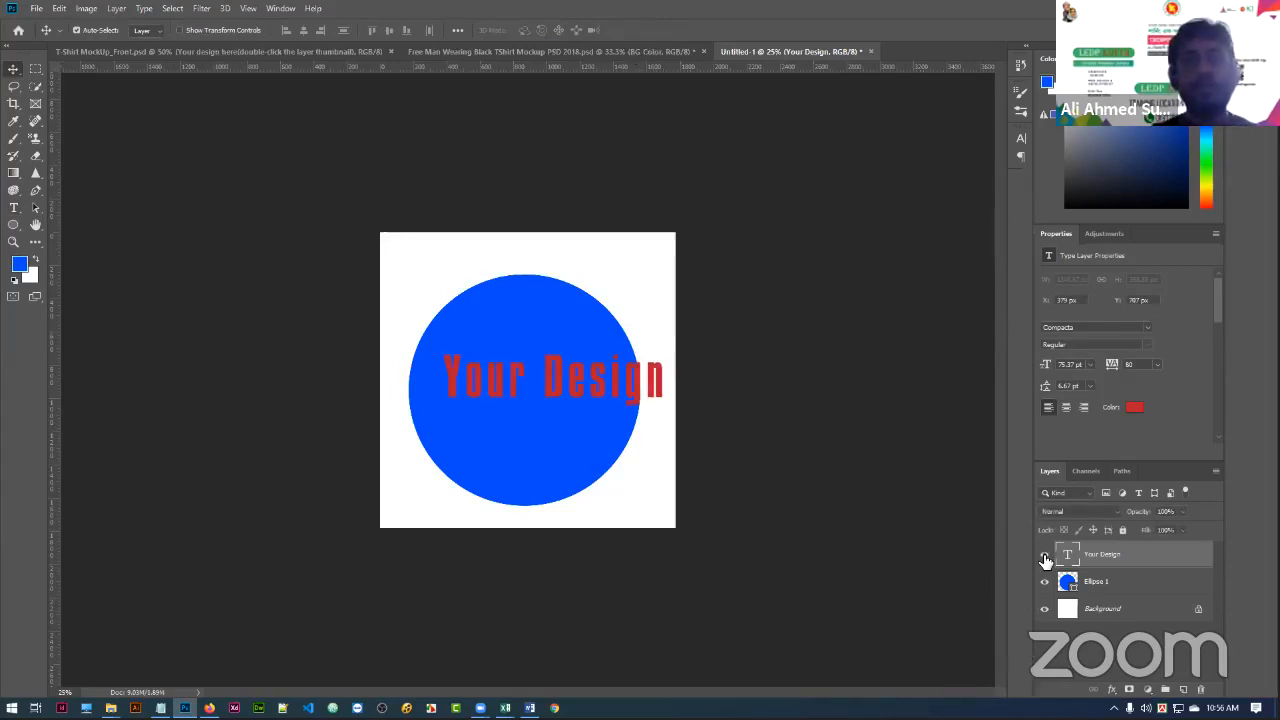
{"action": "left_click_drag", "start_coordinate": [600, 396], "coordinate": [571, 407]}
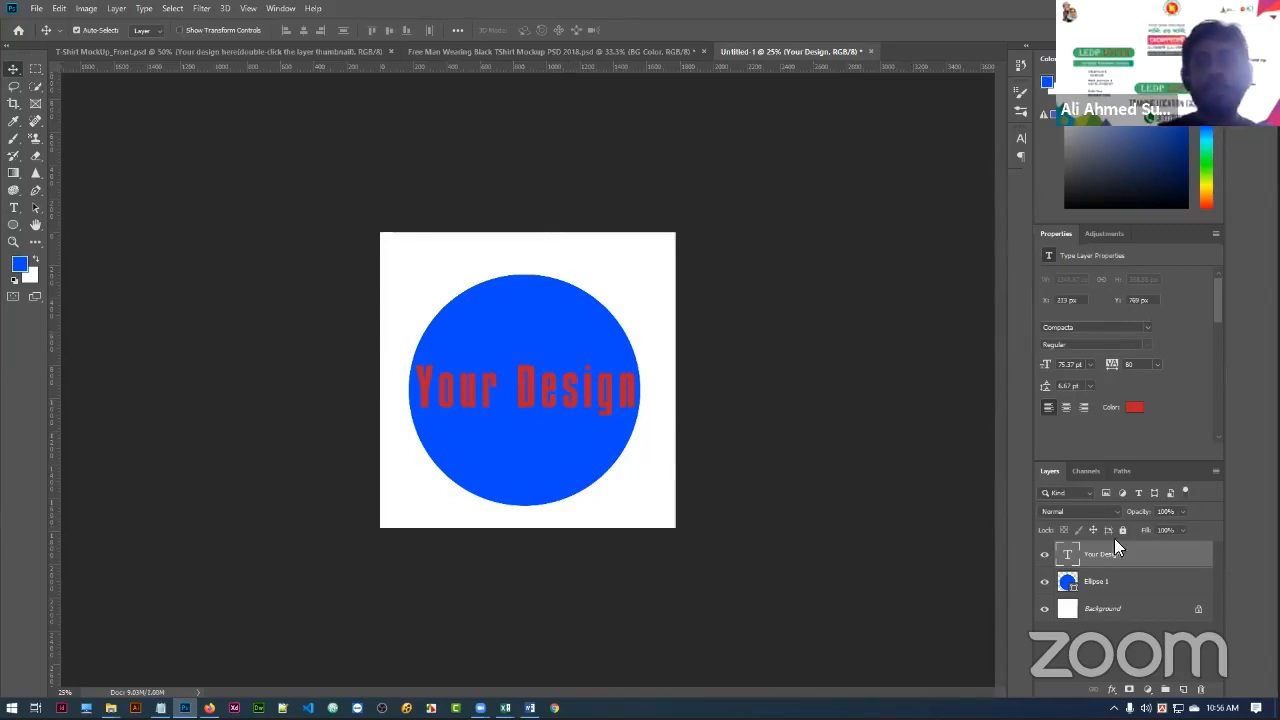
Change the colour of the "Your Design" text to white (ffffff)
{"action": "double_click", "coordinate": [1067, 556]}
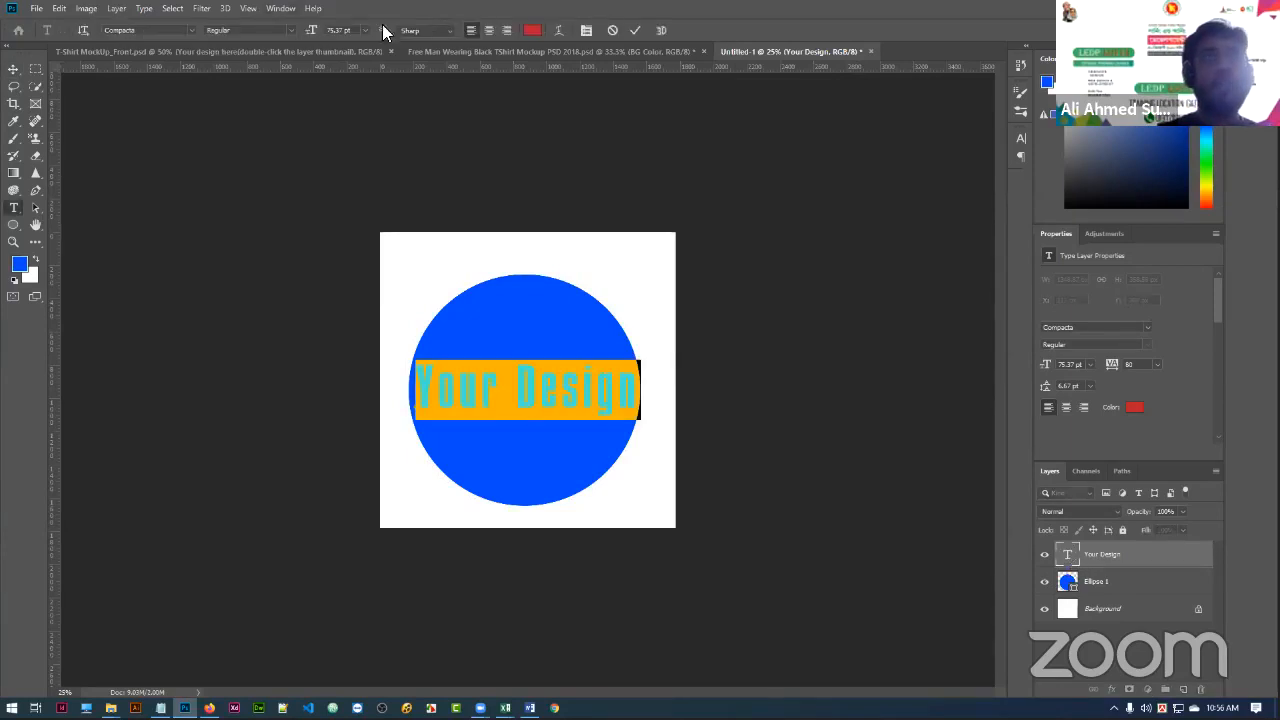
{"action": "left_click", "coordinate": [533, 30]}
{"action": "left_click_drag", "start_coordinate": [257, 366], "coordinate": [160, 289]}
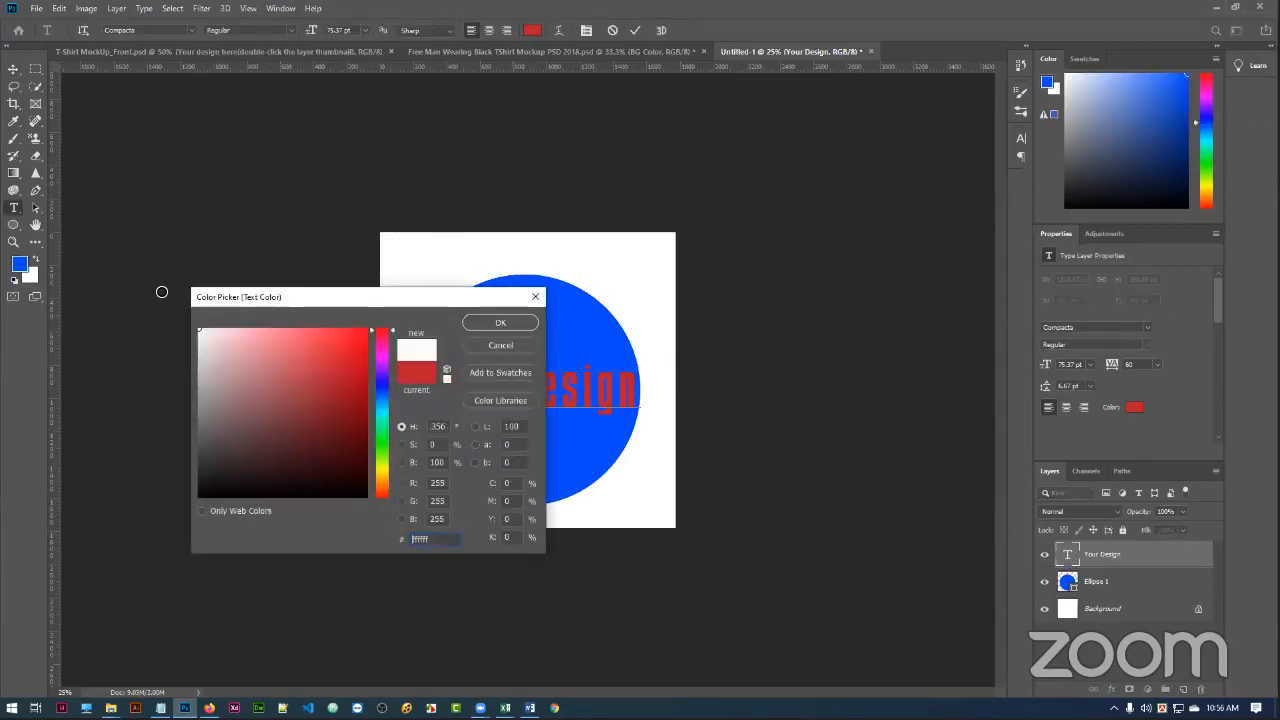
{"action": "left_click", "coordinate": [500, 323]}
{"action": "left_click", "coordinate": [636, 30]}
{"action": "key", "text": "v"}
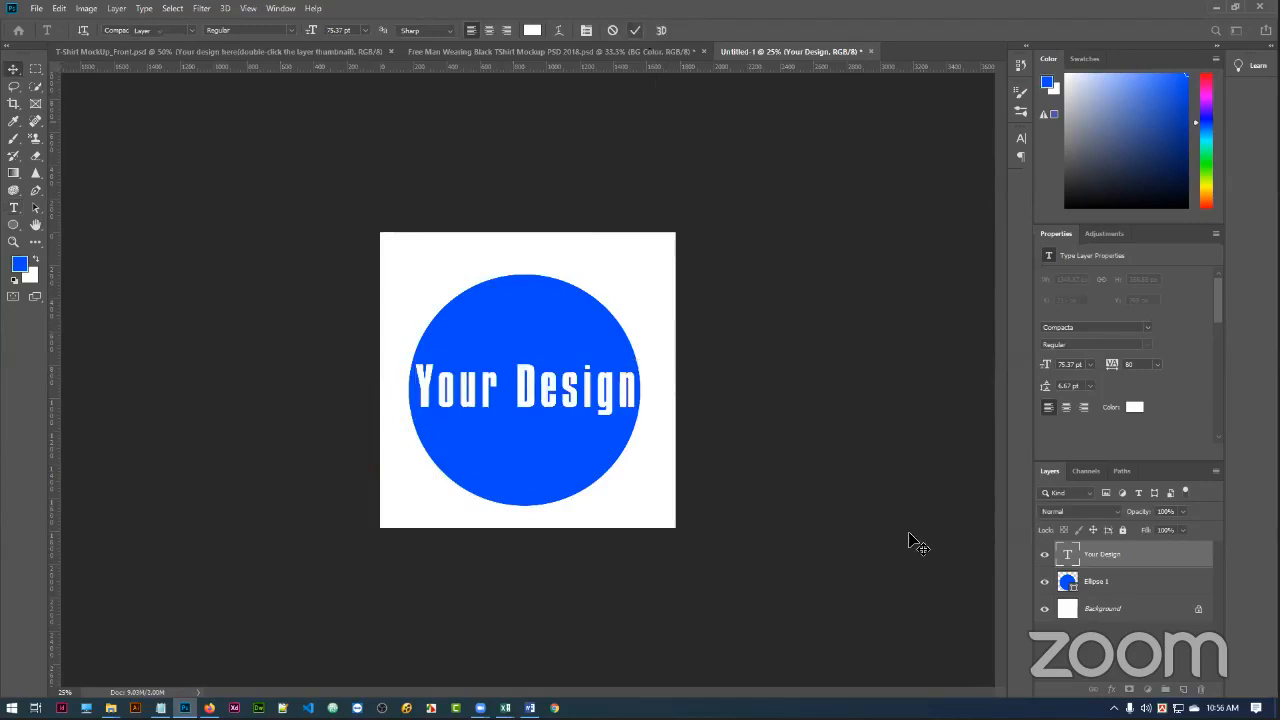
Replace the text with "BEST CAT DAD EVE" and reduce its size to 48.37 pt so it fits the circle
{"action": "key", "text": "ctrl+plus"}
{"action": "key", "text": "ctrl+plus"}
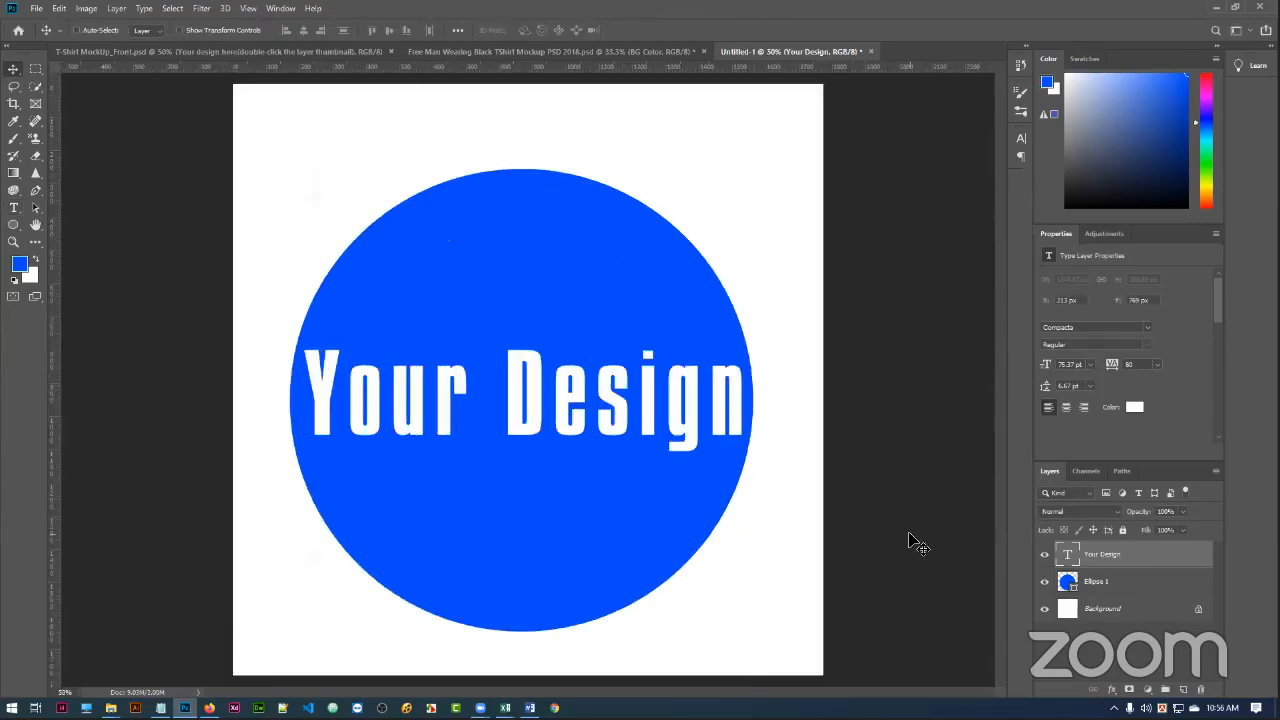
{"action": "key", "text": "ctrl+plus"}
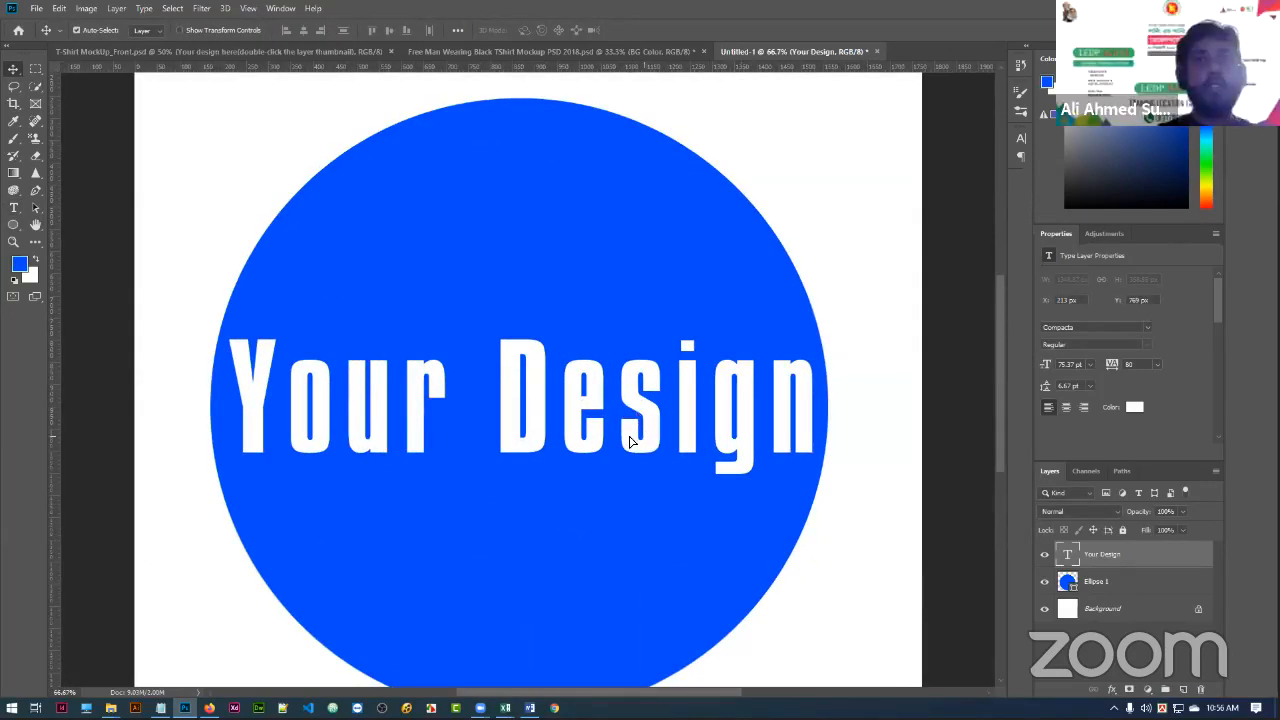
{"action": "left_click_drag", "start_coordinate": [629, 437], "coordinate": [643, 445]}
{"action": "double_click", "coordinate": [524, 418]}
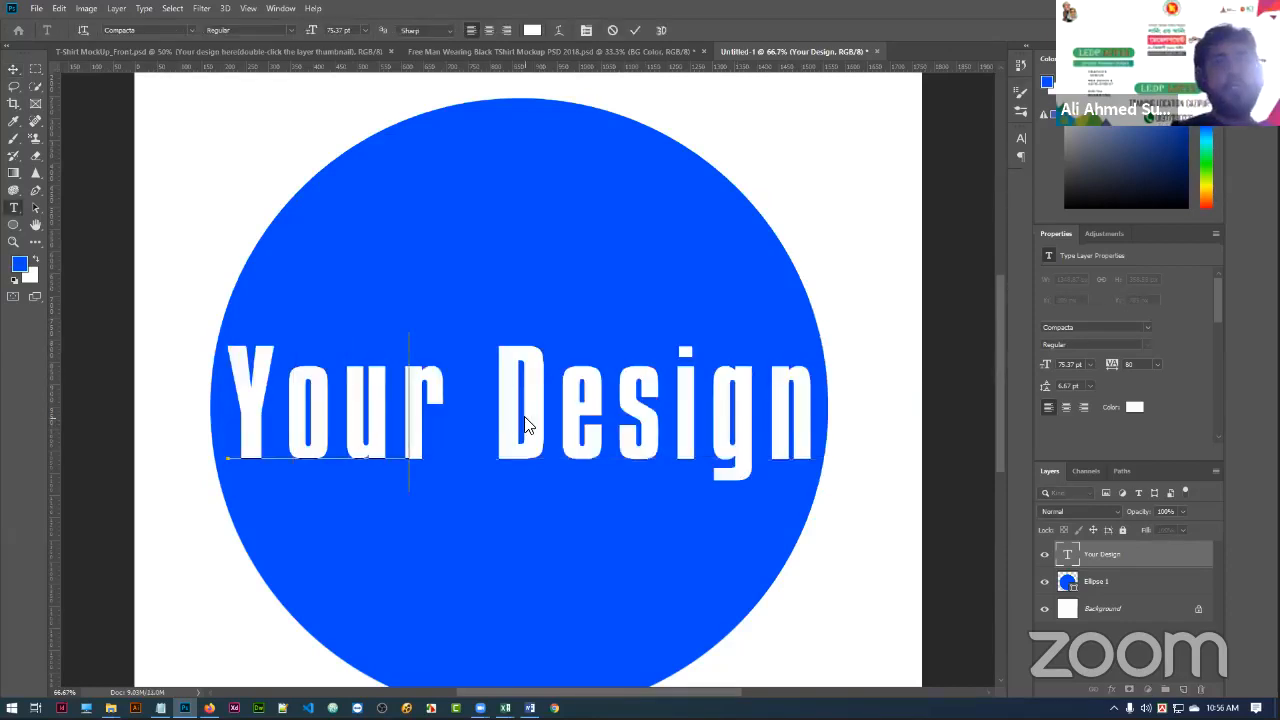
{"action": "type", "text": "BEST CAT"}
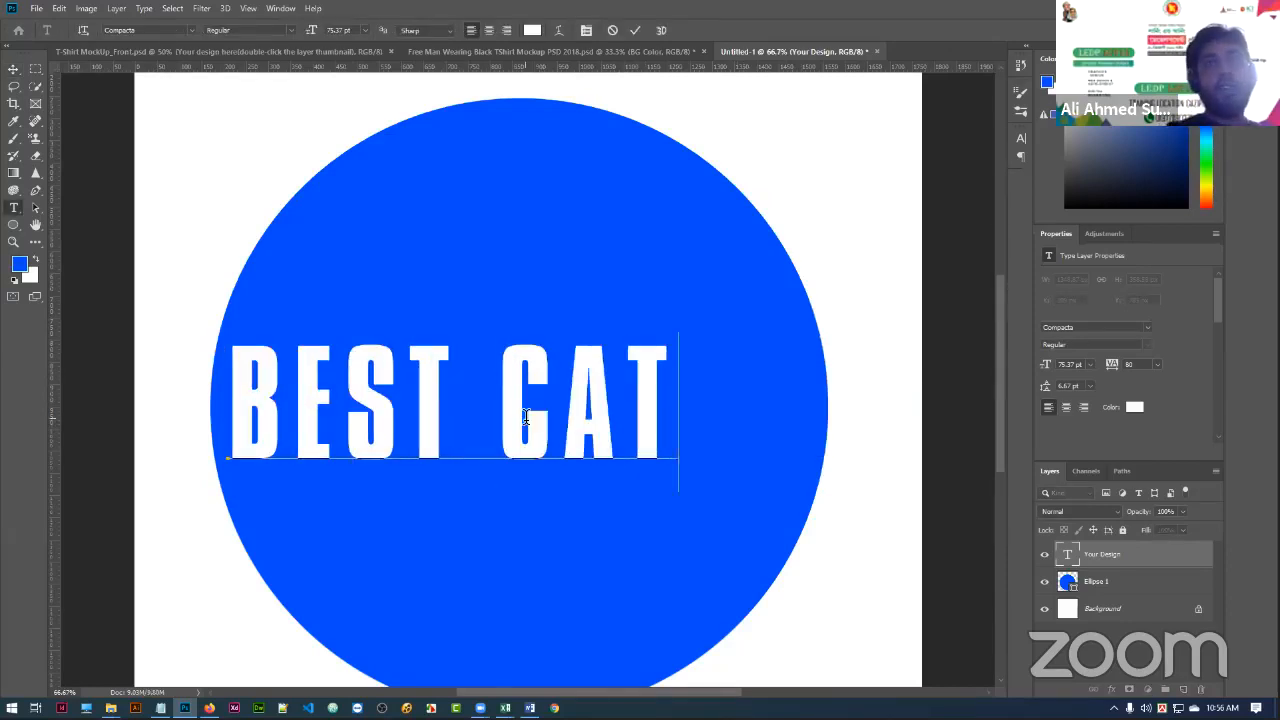
{"action": "type", "text": " DADA"}
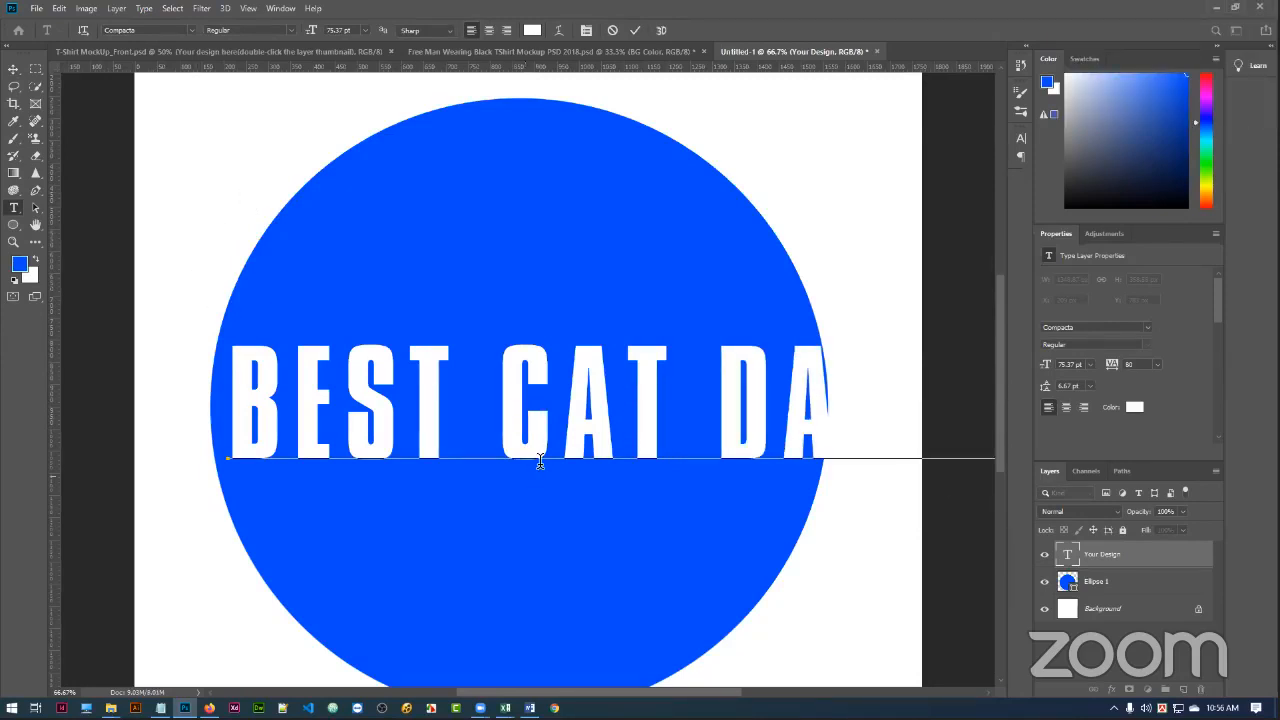
{"action": "triple_click", "coordinate": [540, 458]}
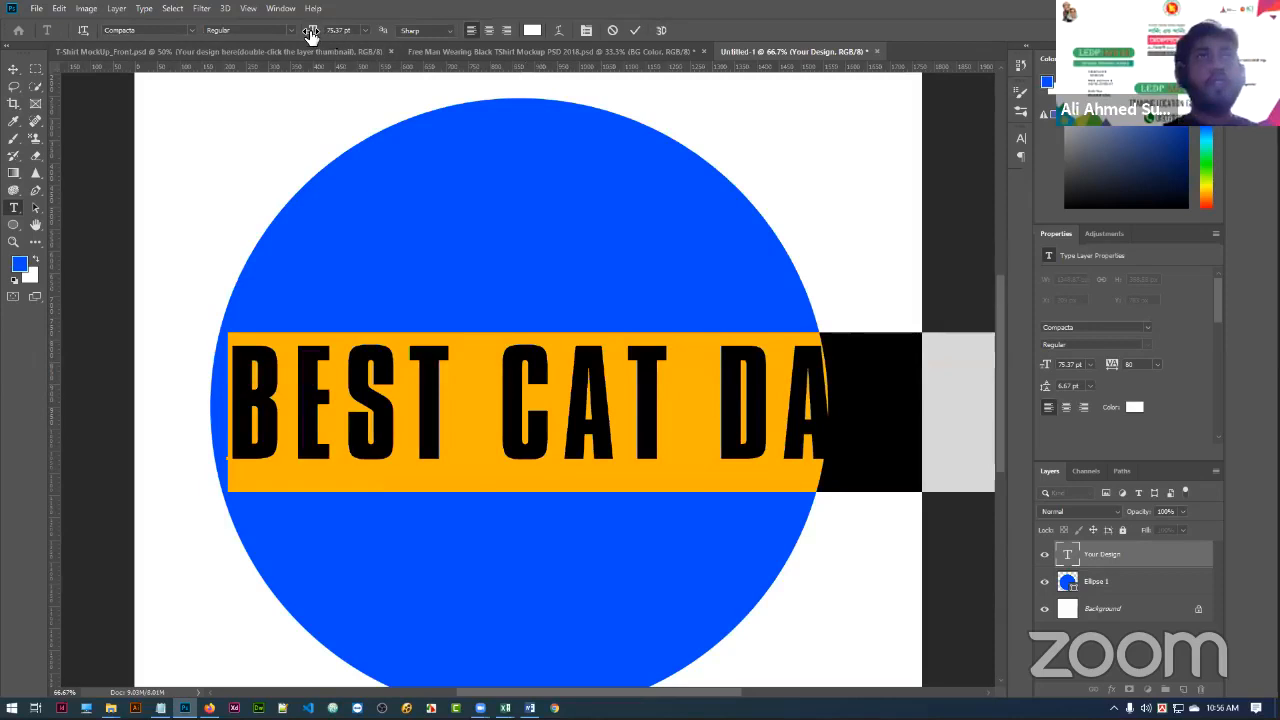
{"action": "mouse_move", "coordinate": [309, 34]}
{"action": "left_mouse_down"}
{"action": "mouse_move", "coordinate": [296, 34]}
{"action": "mouse_move", "coordinate": [309, 34]}
{"action": "left_mouse_up"}
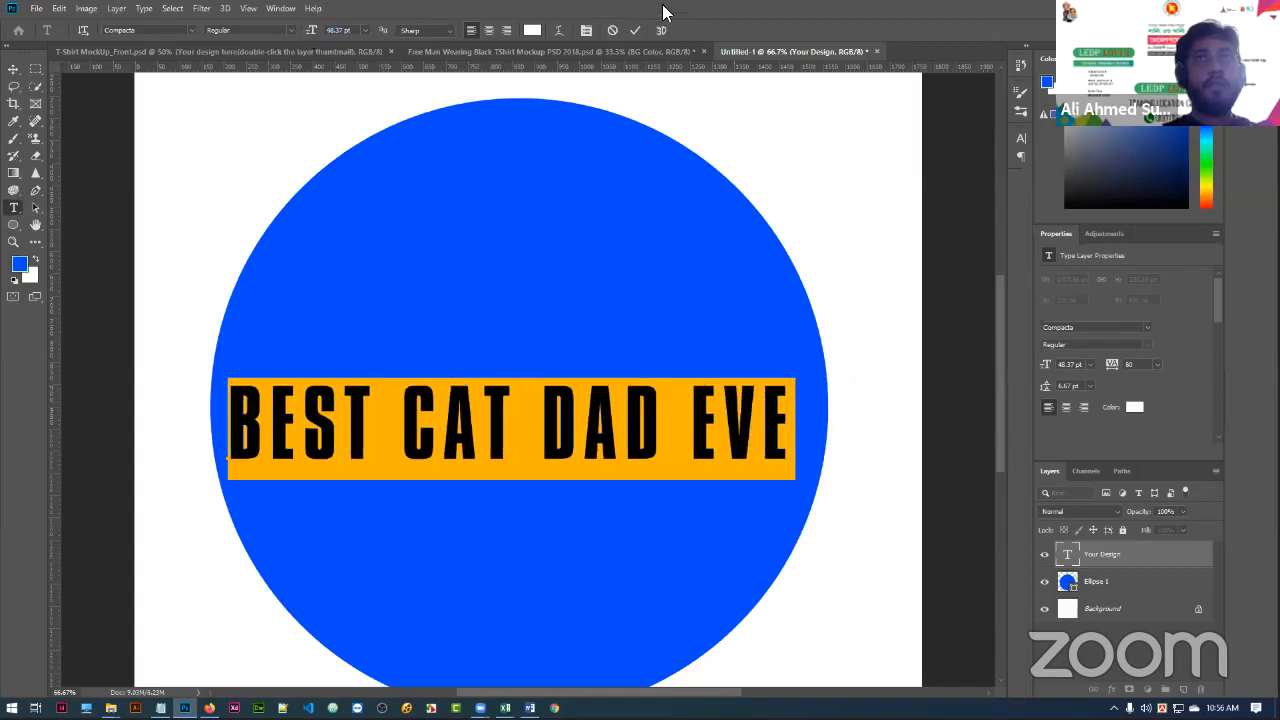
Commit the "BEST CAT DAD EVE" text and move it slightly up and to the right within the blue circle
{"action": "left_click", "coordinate": [634, 30]}
{"action": "key", "text": "v"}
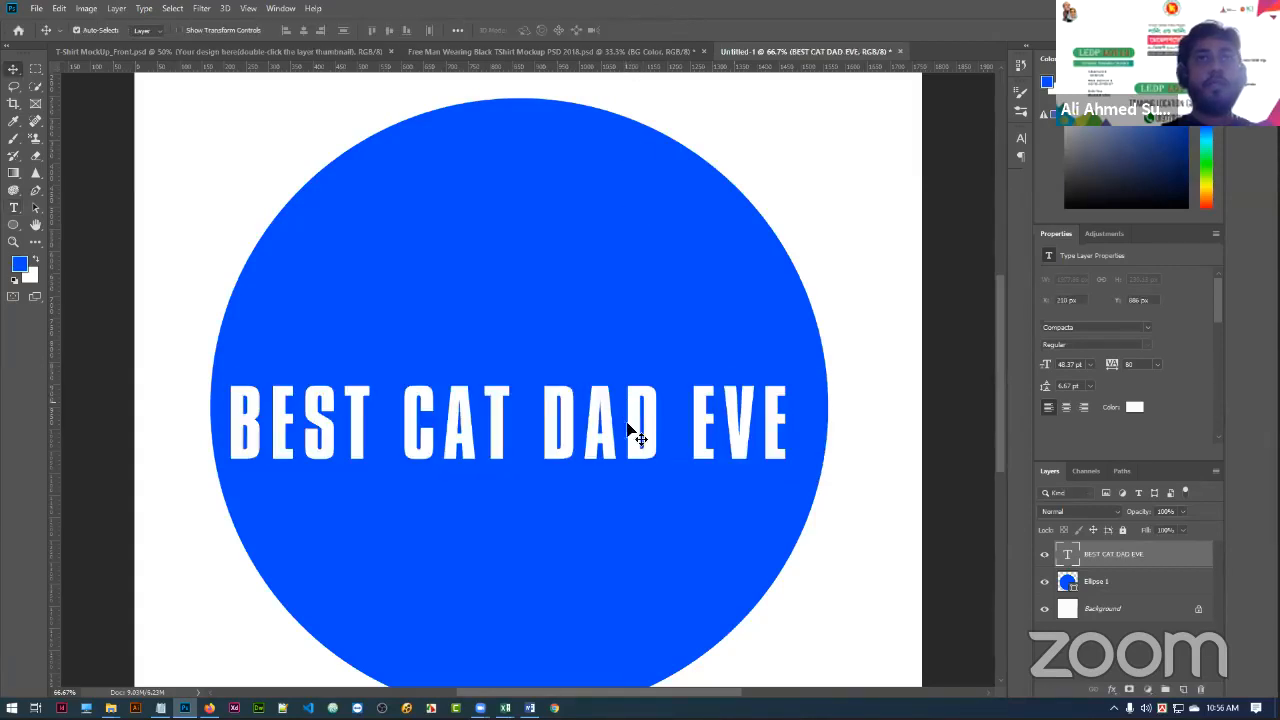
{"action": "mouse_move", "coordinate": [651, 409]}
{"action": "left_mouse_down"}
{"action": "mouse_move", "coordinate": [645, 424]}
{"action": "mouse_move", "coordinate": [640, 402]}
{"action": "left_mouse_up"}
{"action": "left_click", "coordinate": [906, 456]}
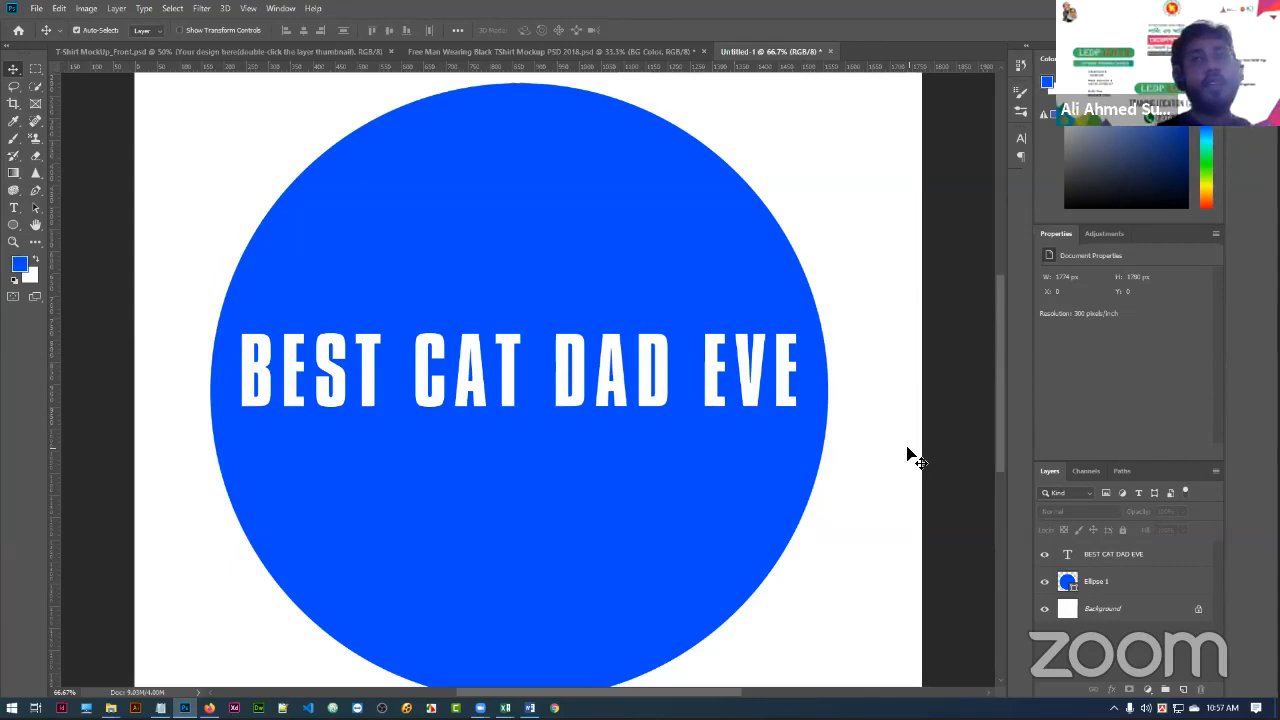
Complete the text to read "BEST CAT DAD EVER" and reduce the whole line's size to 39.37 pt
{"action": "double_click", "coordinate": [785, 372]}
{"action": "left_click", "coordinate": [800, 378]}
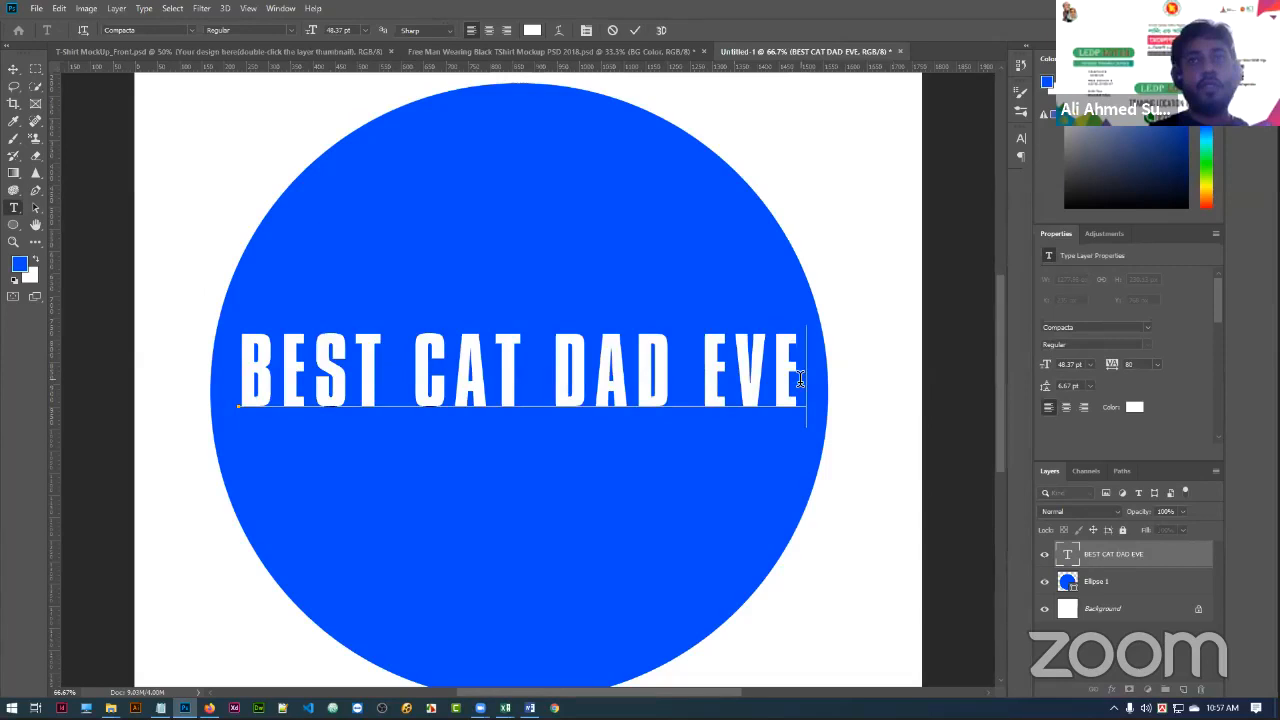
{"action": "type", "text": "R"}
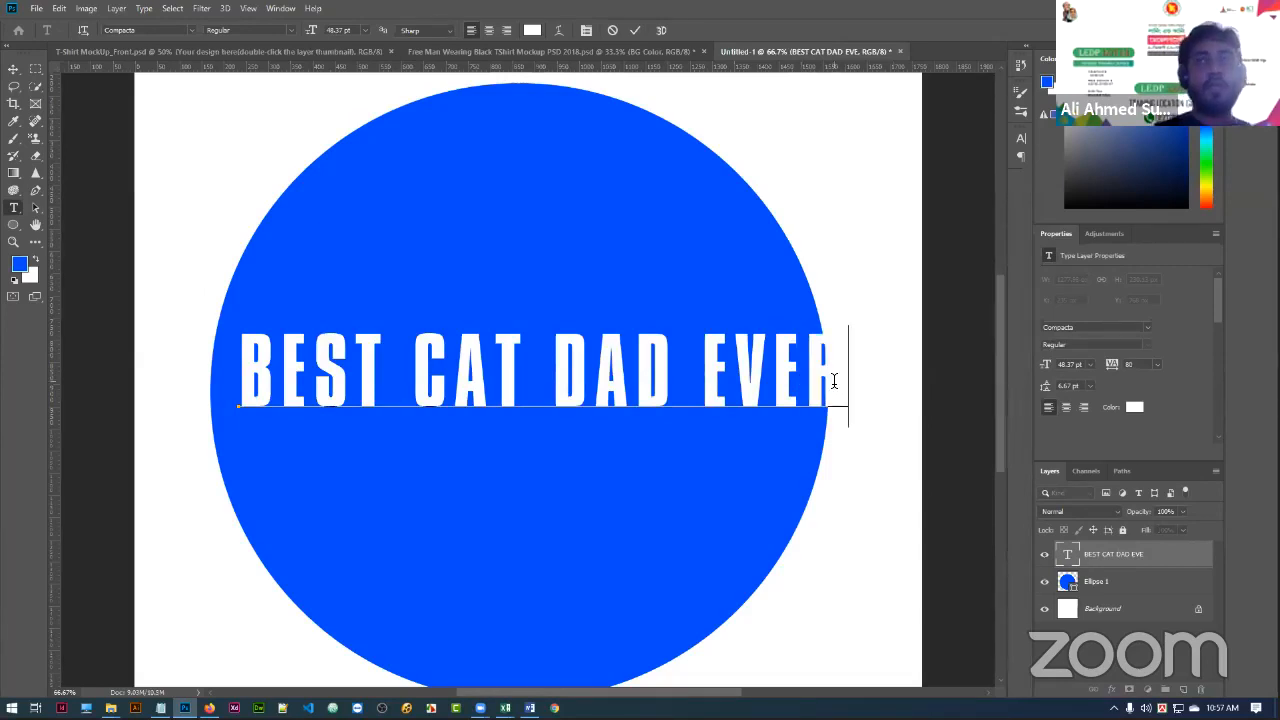
{"action": "double_click", "coordinate": [493, 383]}
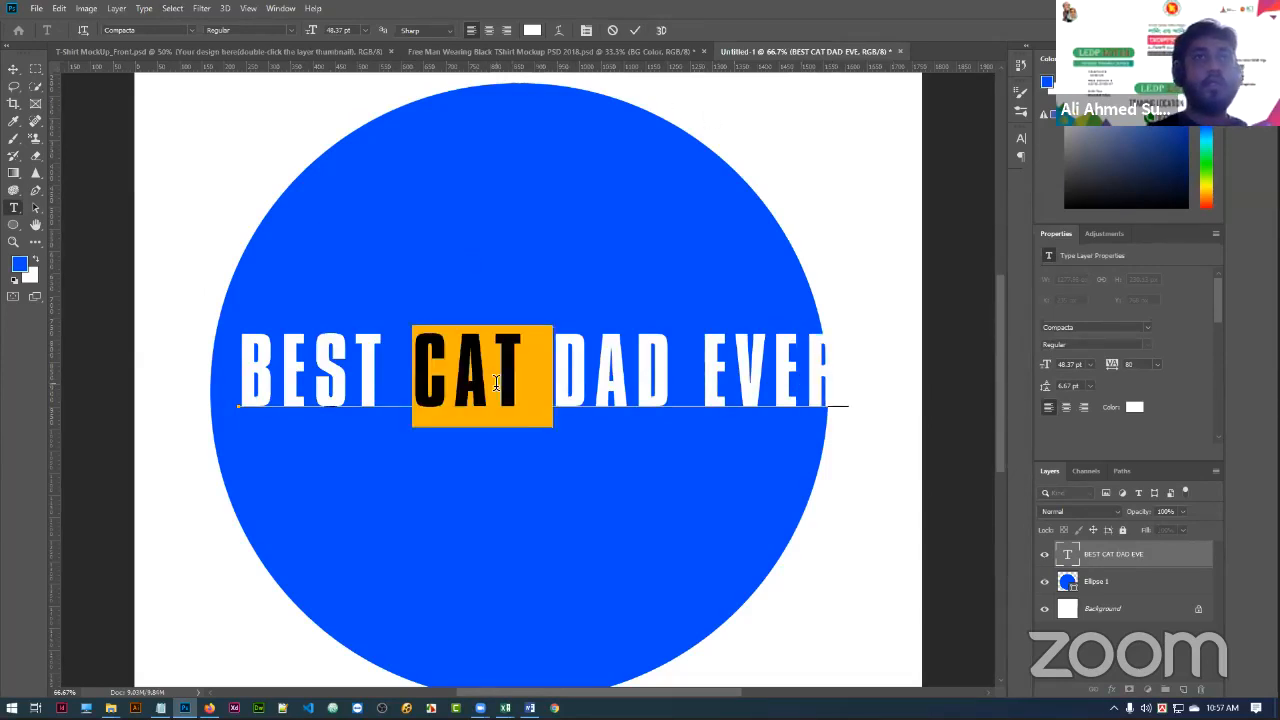
{"action": "key", "text": "ctrl+a"}
{"action": "left_click_drag", "start_coordinate": [311, 34], "coordinate": [307, 34]}
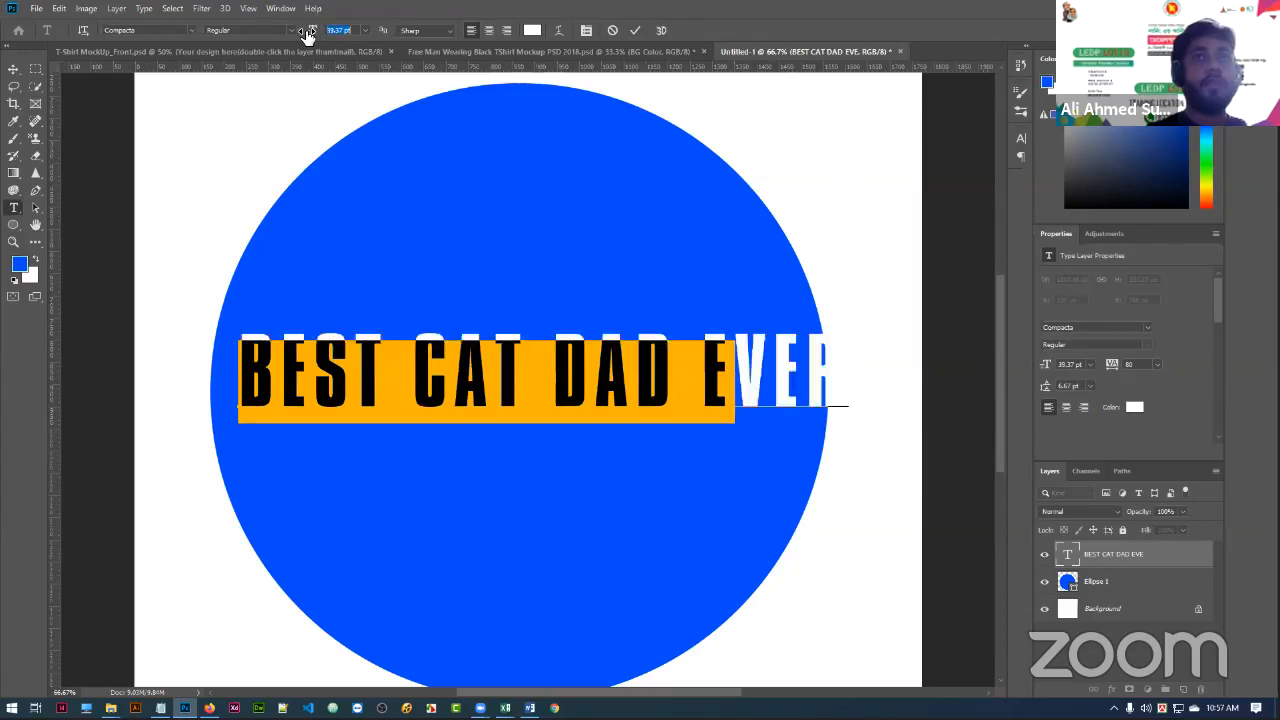
{"action": "left_click", "coordinate": [635, 30]}
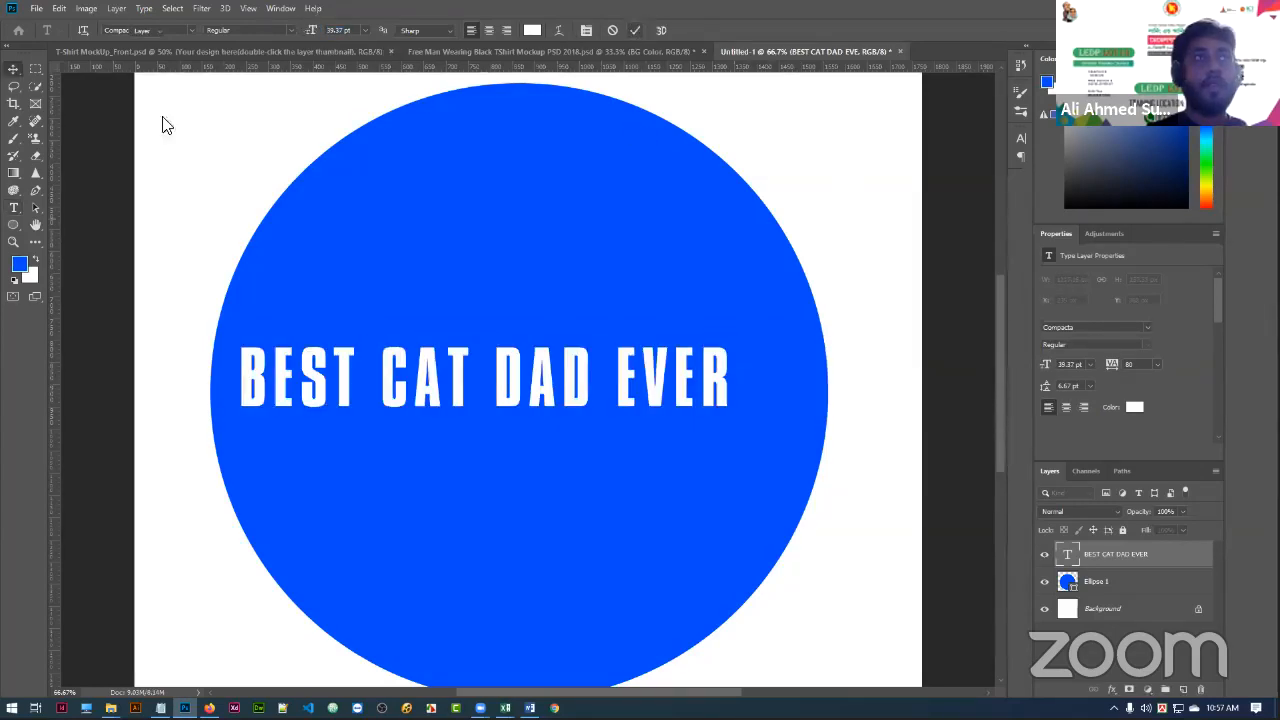
Move the "BEST CAT DAD EVER" text toward the centre of the blue circle and deselect its layer
{"action": "left_click", "coordinate": [13, 68]}
{"action": "left_click_drag", "start_coordinate": [510, 394], "coordinate": [533, 409]}
{"action": "left_click", "coordinate": [866, 450]}
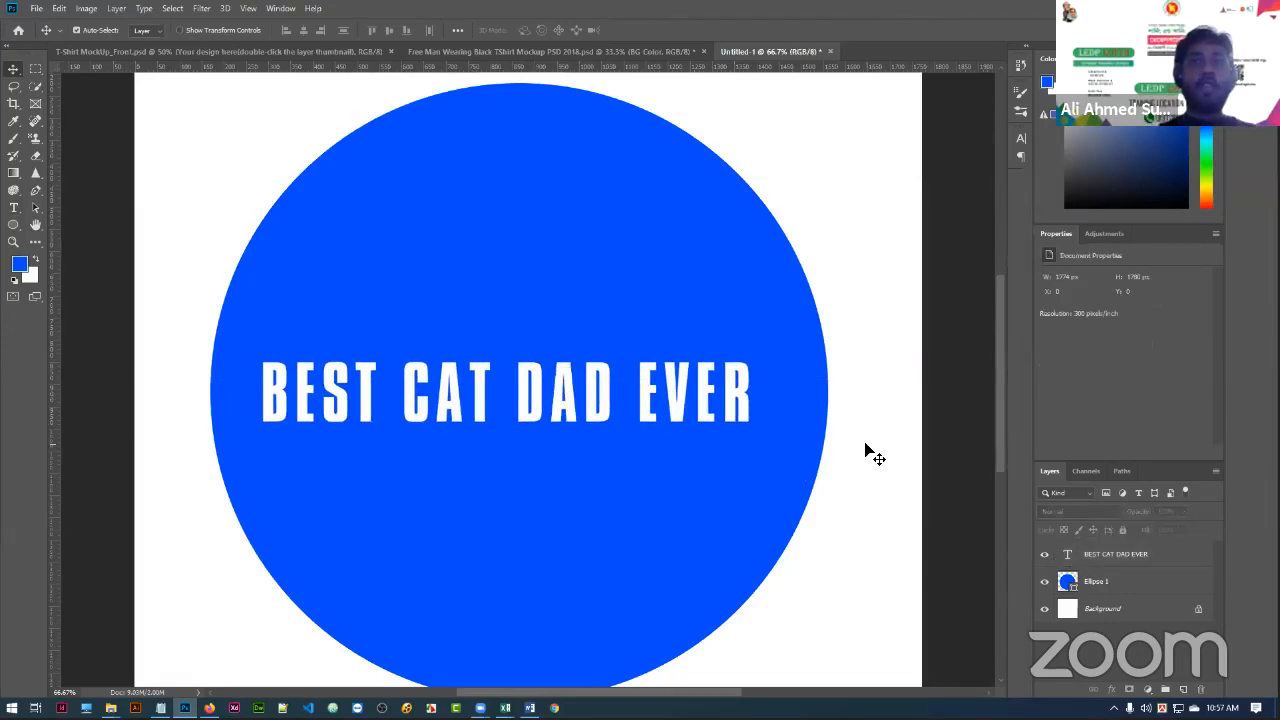